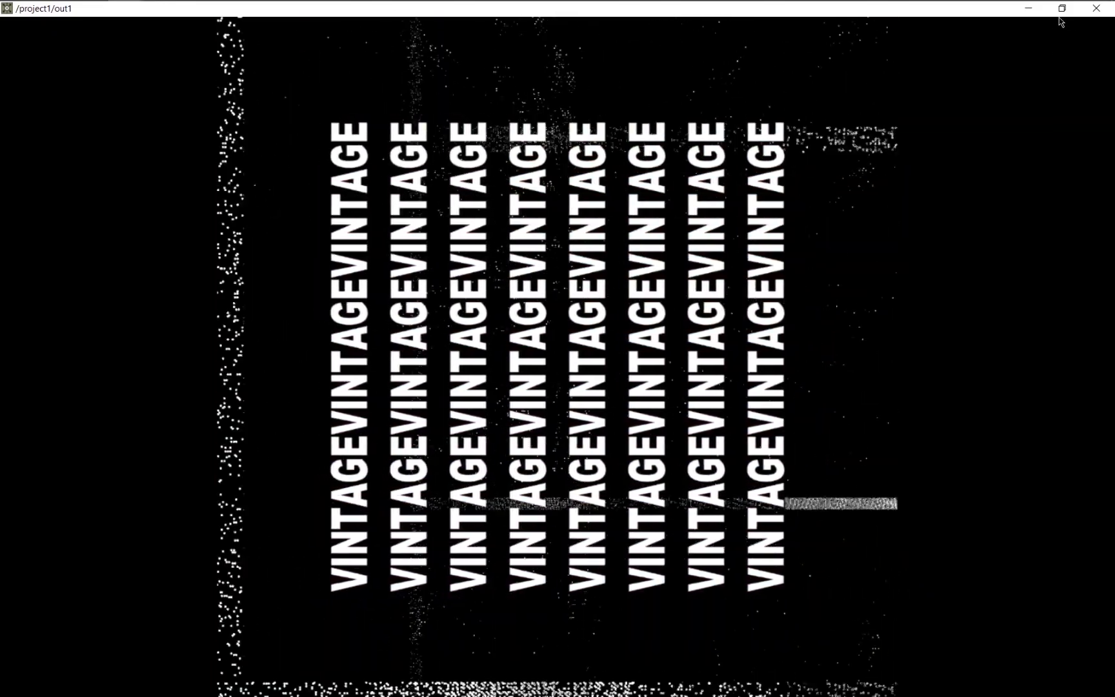
# Step: Shrink the output window and try VintageFilm's TV grain, lens flare amount and speed, and the lens flutter switch
pyautogui.click(1062, 9)
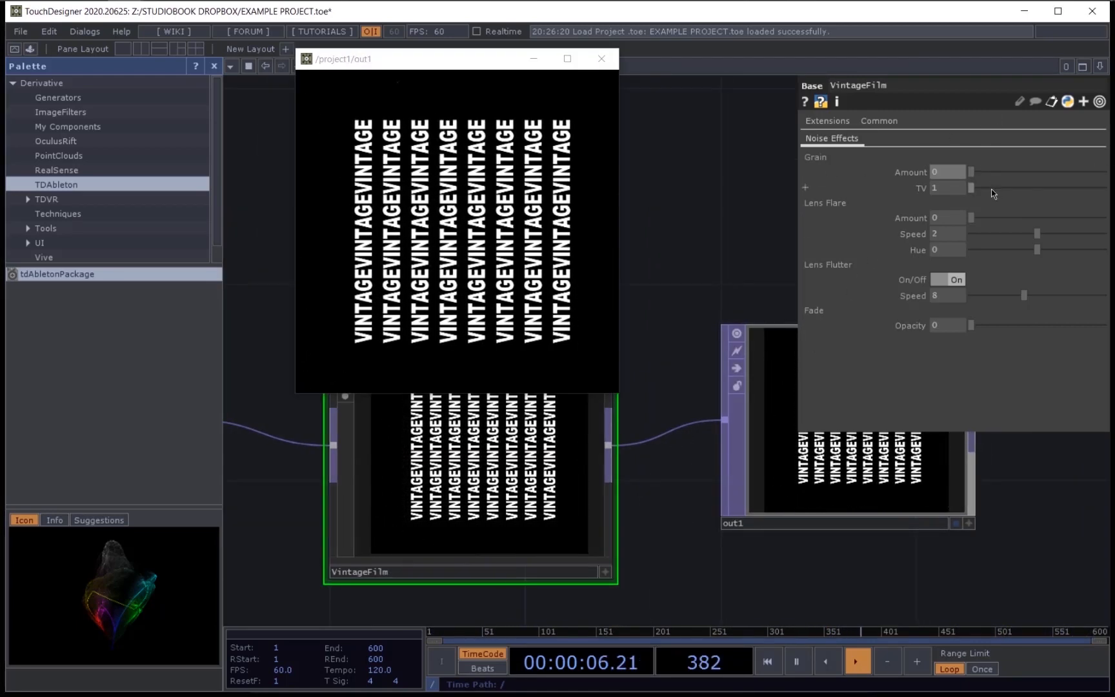
pyautogui.moveTo(992, 189); pyautogui.dragTo(1072, 188)
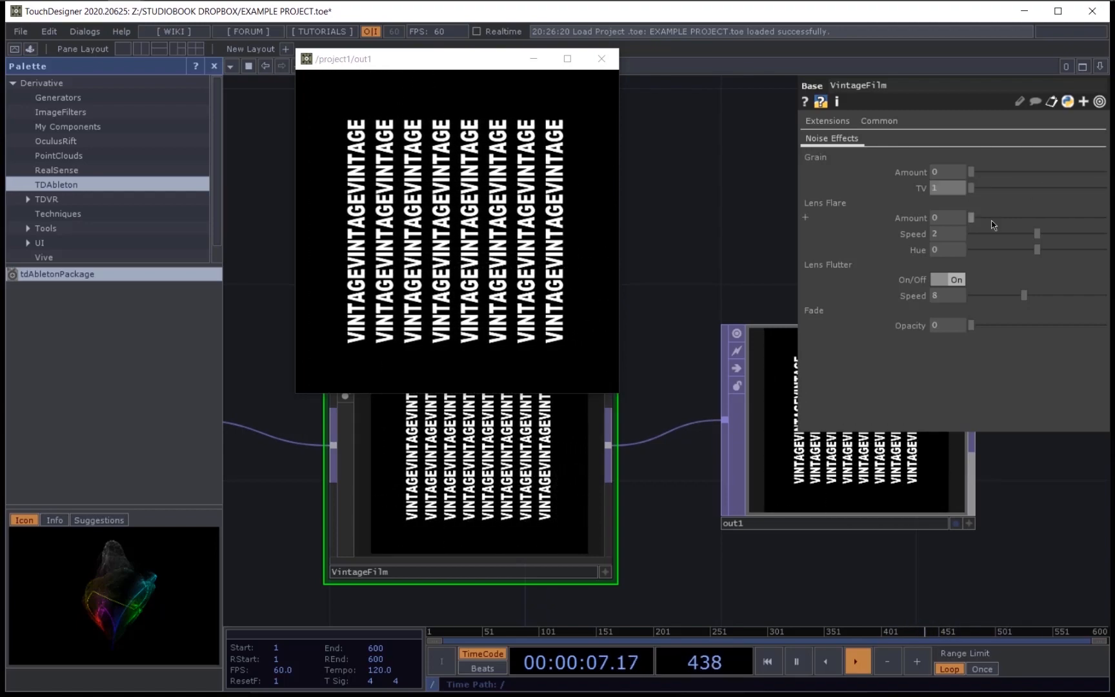
pyautogui.moveTo(992, 218); pyautogui.dragTo(1055, 211)
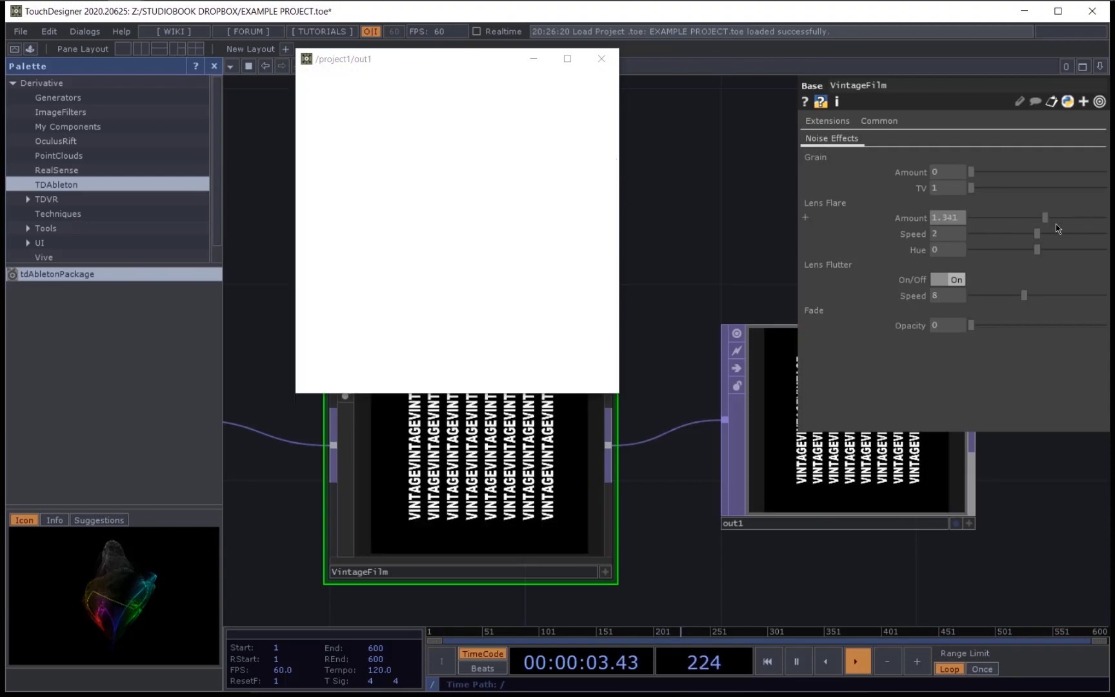
pyautogui.moveTo(1037, 234); pyautogui.dragTo(982, 238)
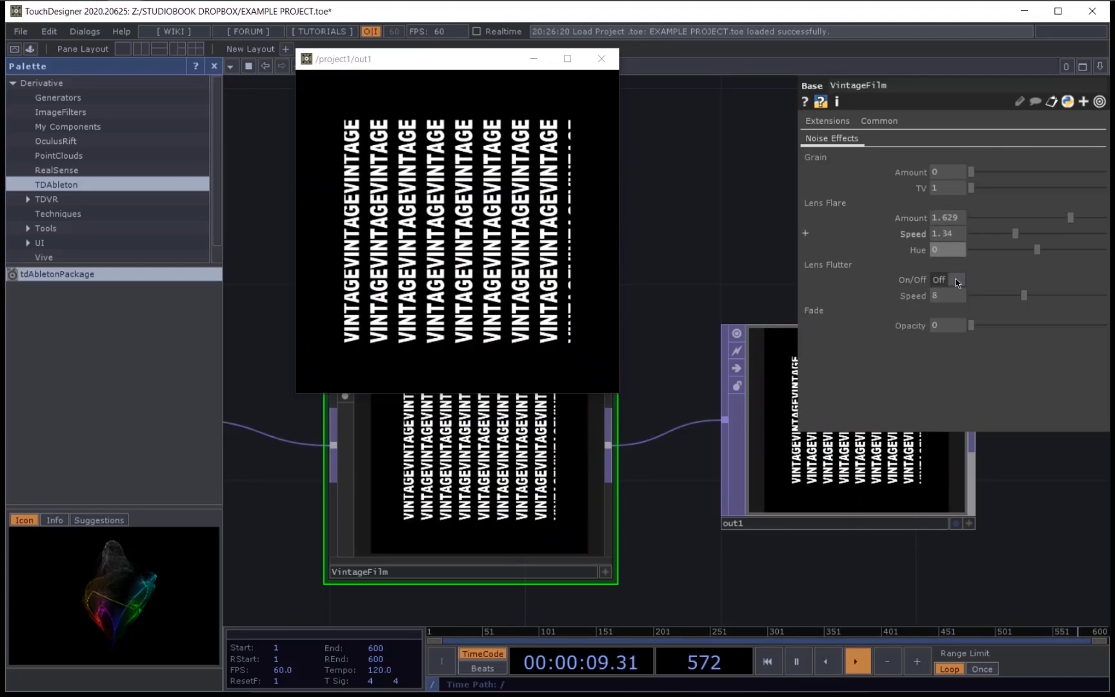
pyautogui.click(949, 279)
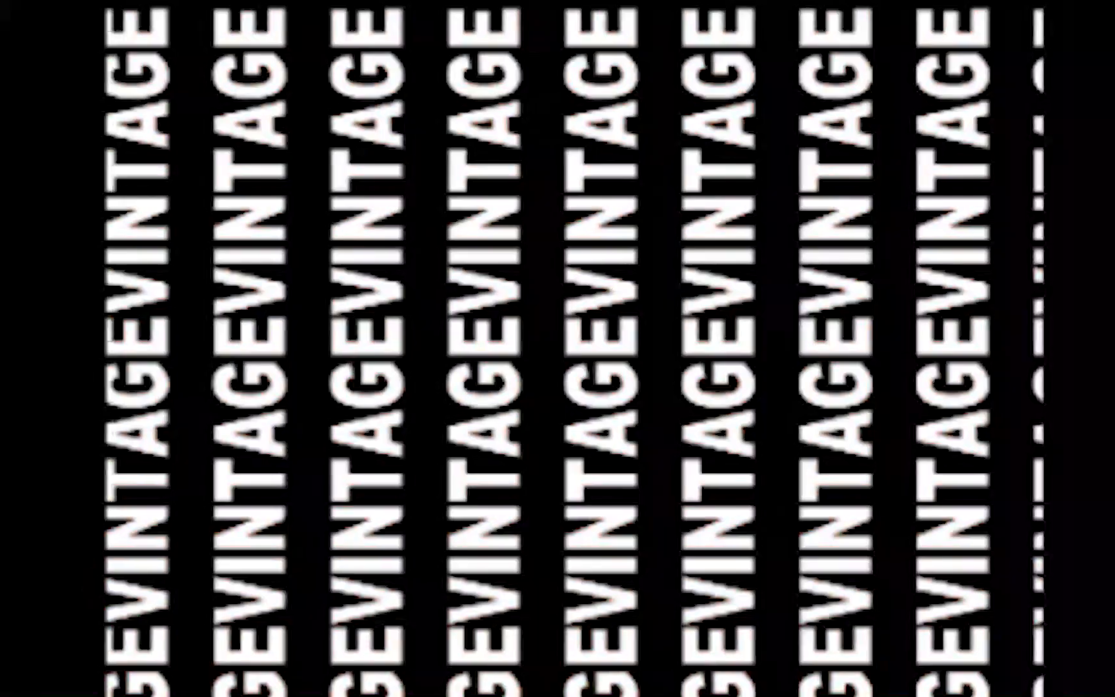
# Step: Set VintageFilm's lens flare speed to 0, and try a hue of -59 before resetting the hue
pyautogui.moveTo(1015, 234); pyautogui.dragTo(979, 241)
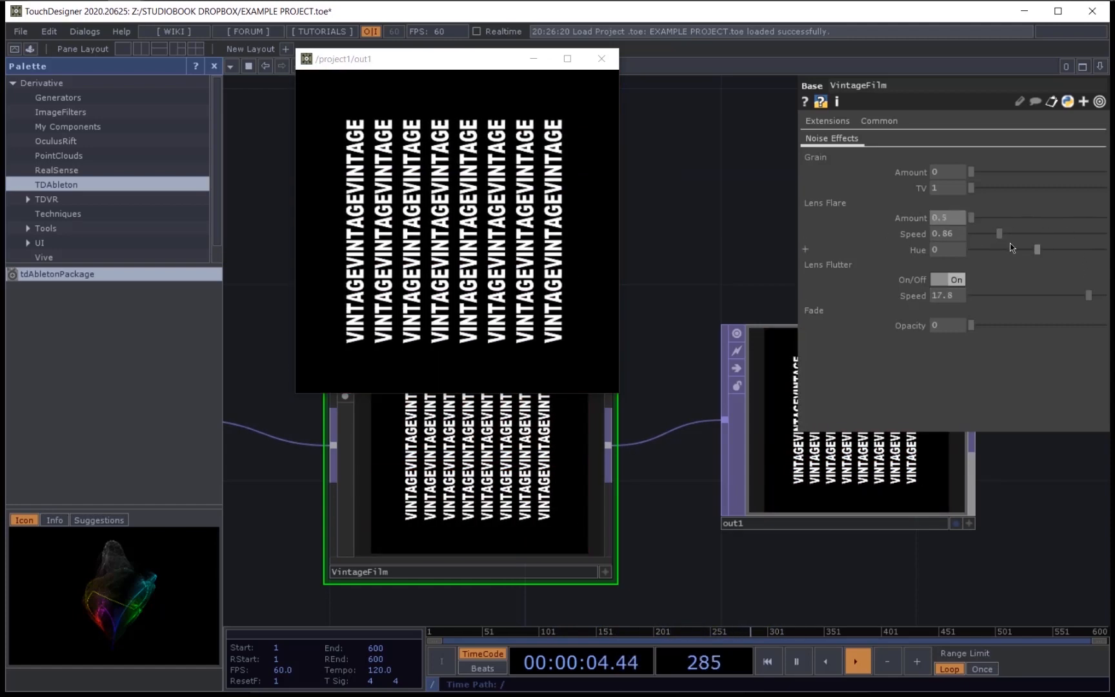
pyautogui.moveTo(999, 235); pyautogui.dragTo(1027, 250)
pyautogui.rightClick(914, 252)
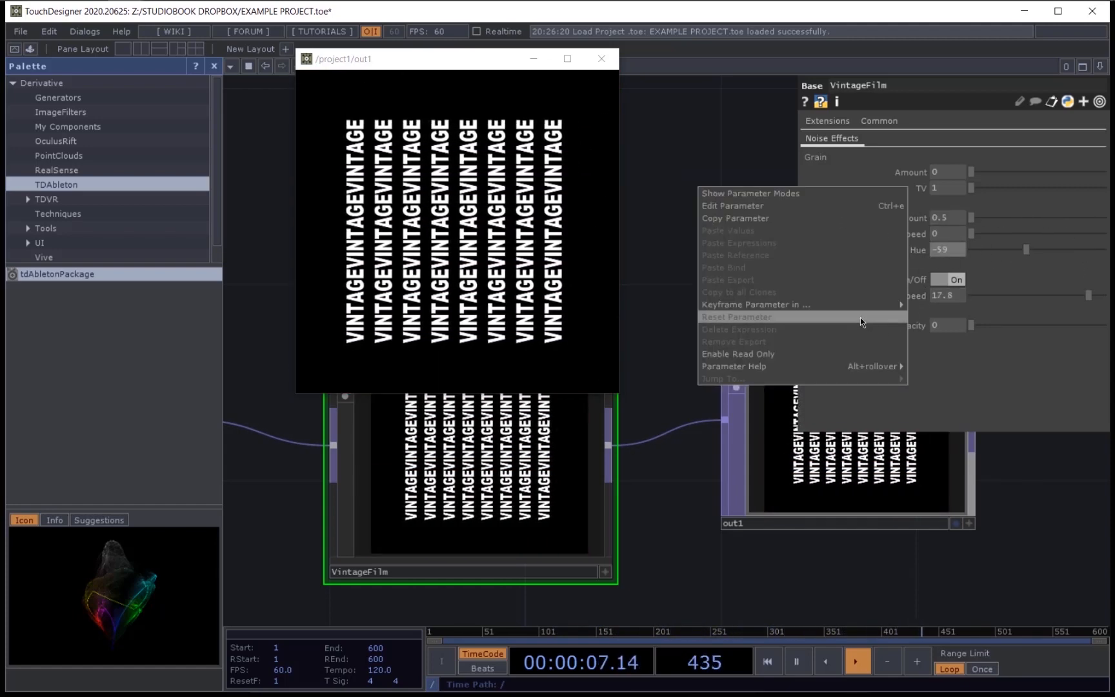
pyautogui.click(860, 317)
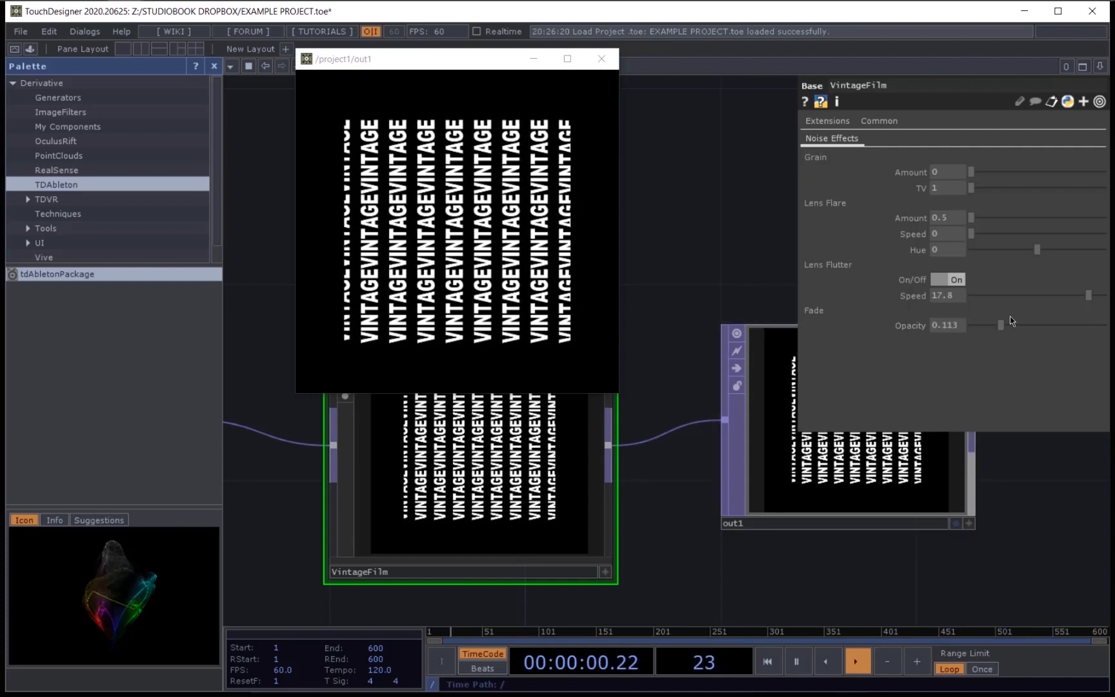
# Step: Try several fade opacities on VintageFilm, ending at about 0.319
pyautogui.moveTo(1061, 321); pyautogui.dragTo(1091, 325)
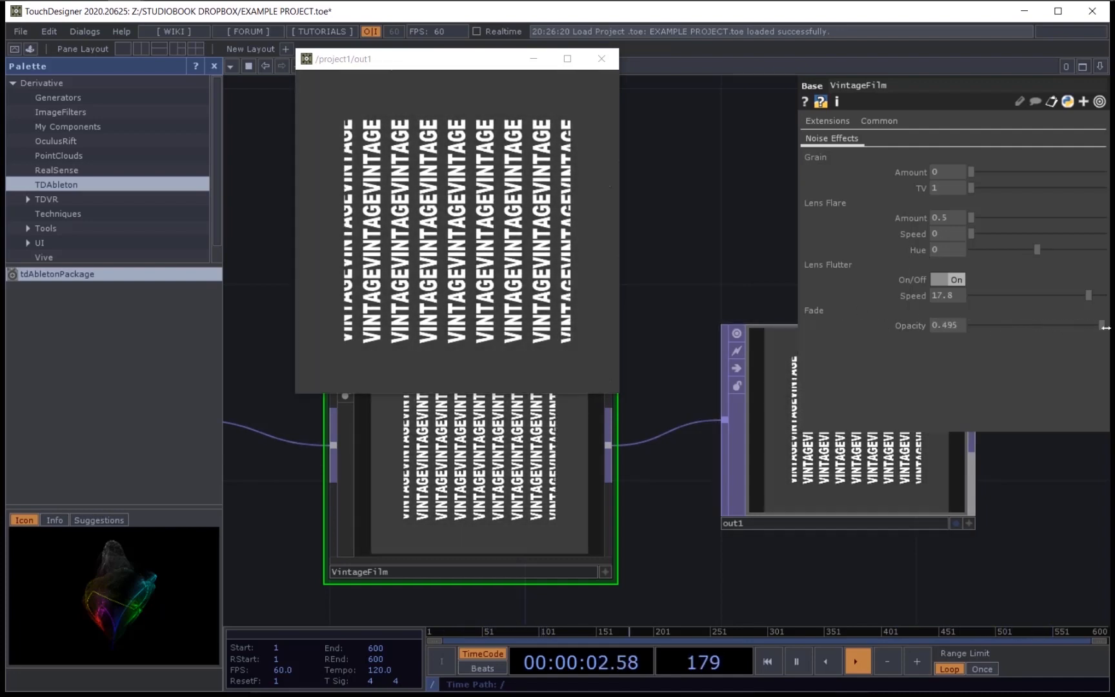
pyautogui.moveTo(1105, 324); pyautogui.dragTo(1033, 331)
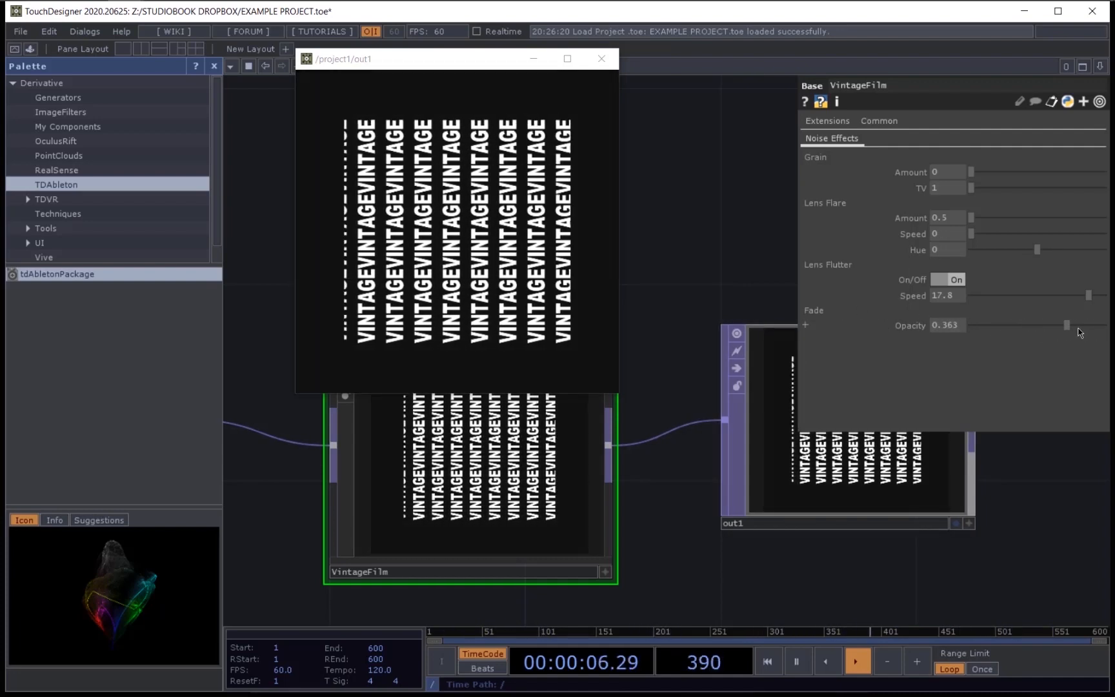
pyautogui.moveTo(1079, 328); pyautogui.dragTo(1057, 327)
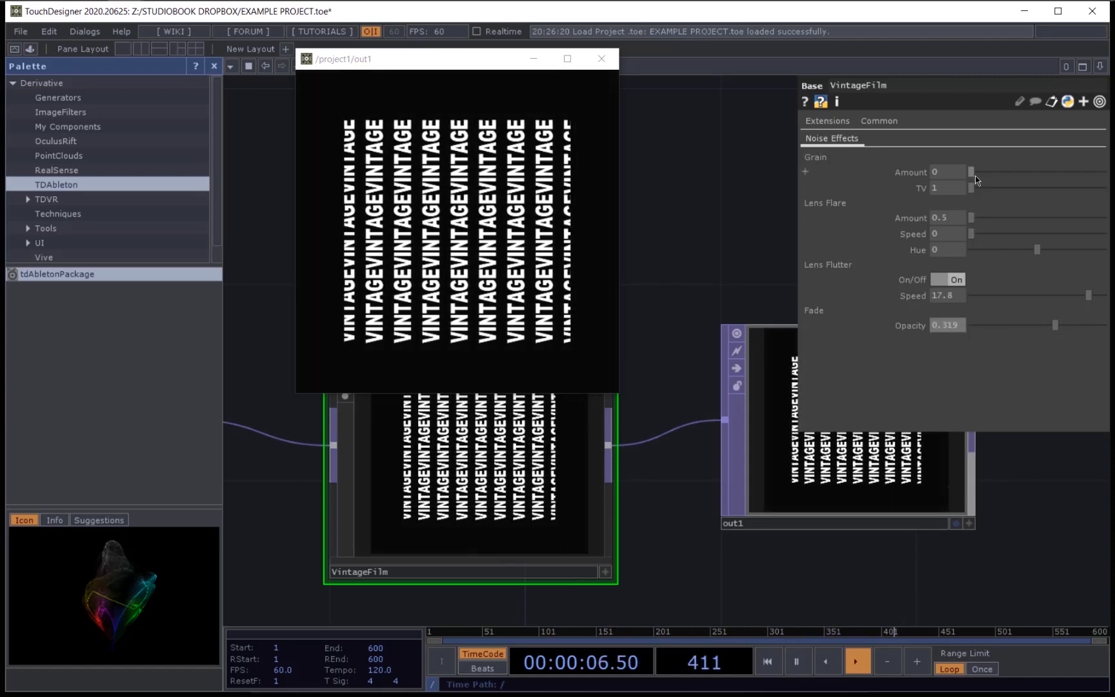
# Step: Try VintageFilm's grain amount at about 0.05, then raise its lens flare amount to 1.86 with TV at 0.71
pyautogui.moveTo(972, 173); pyautogui.dragTo(1041, 174)
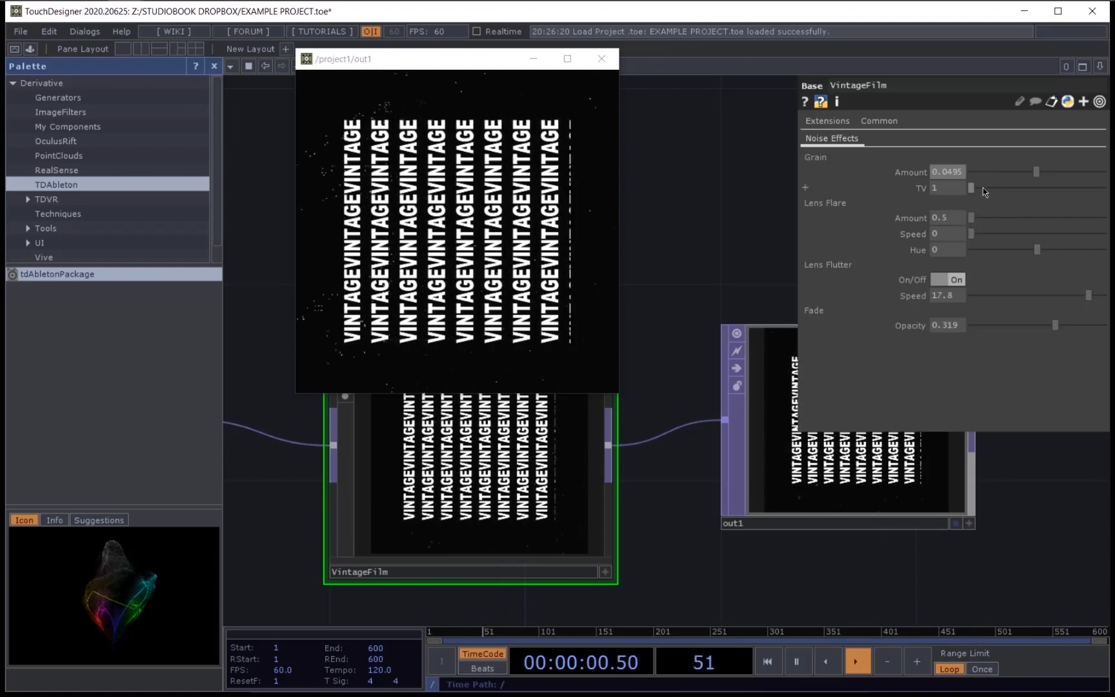
pyautogui.moveTo(979, 188); pyautogui.dragTo(1052, 193)
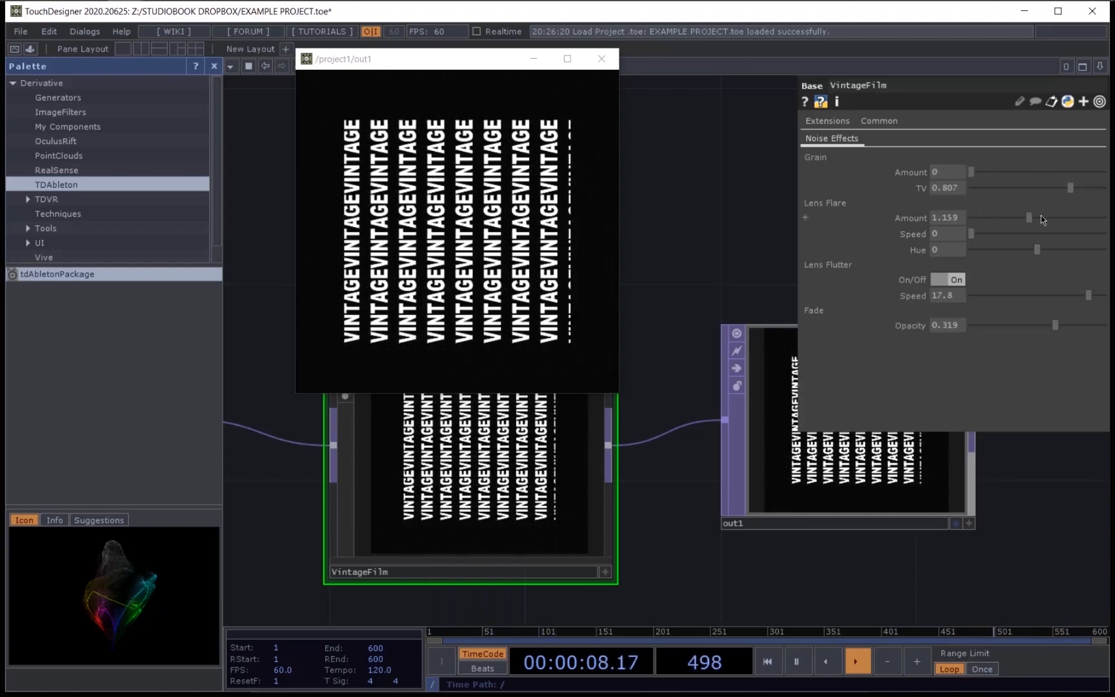
pyautogui.moveTo(1041, 215); pyautogui.dragTo(1101, 189)
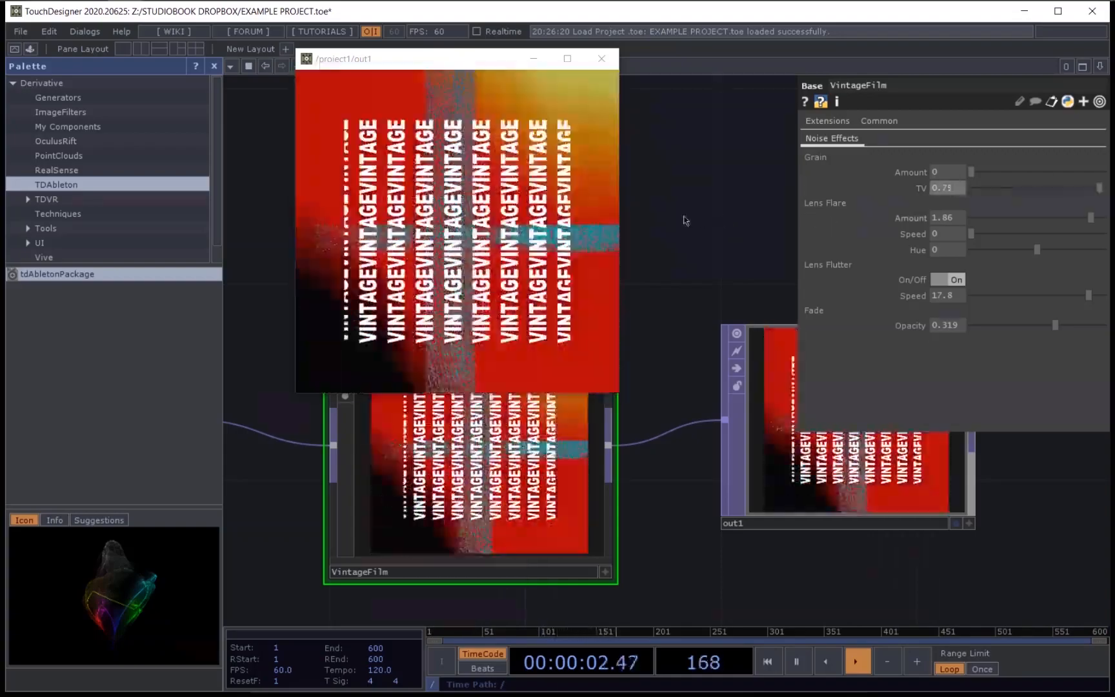
# Step: Close the floating output window and delete the VintageFilm component from the network
pyautogui.moveTo(636, 556); pyautogui.dragTo(732, 555)
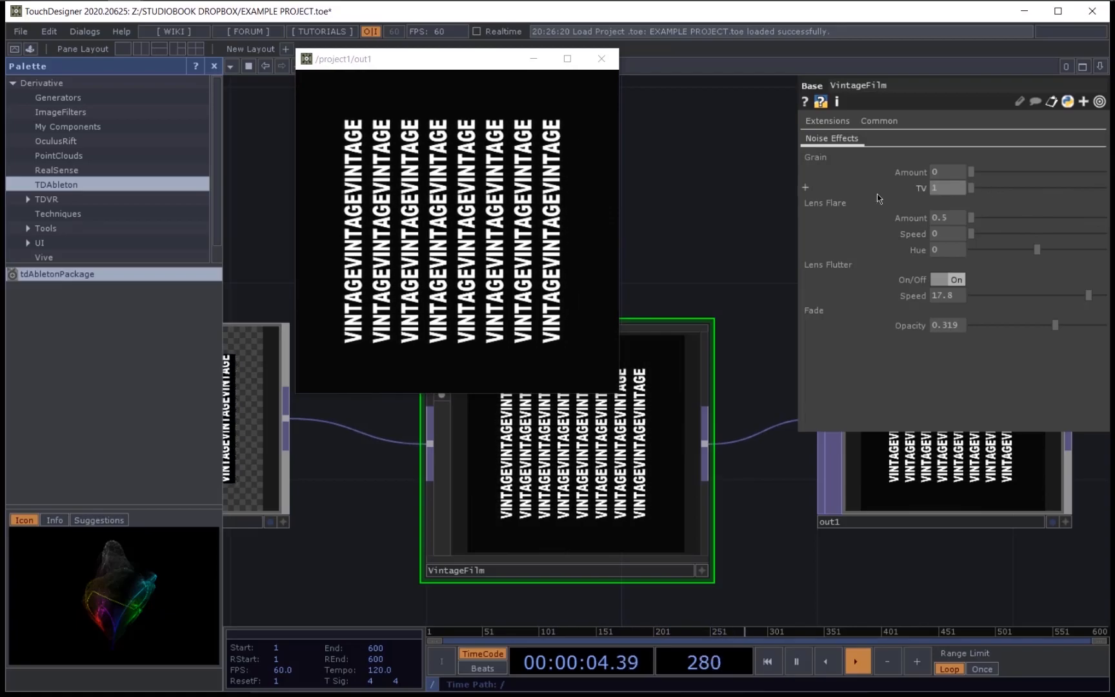
pyautogui.click(612, 64)
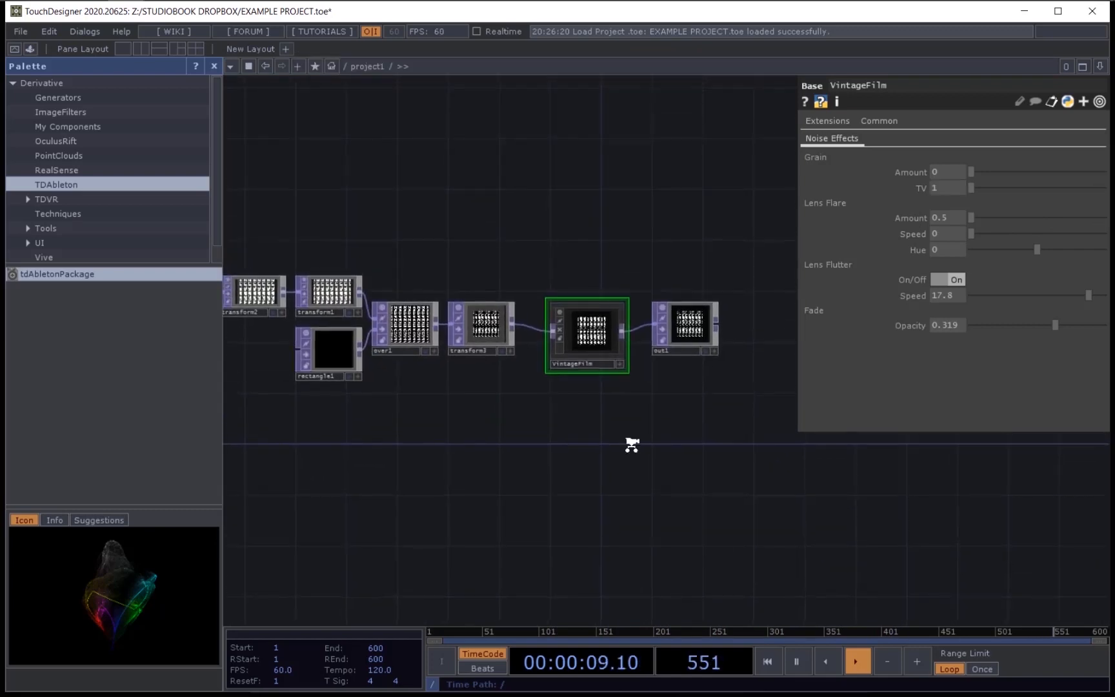
pyautogui.scroll(3, 632, 443)
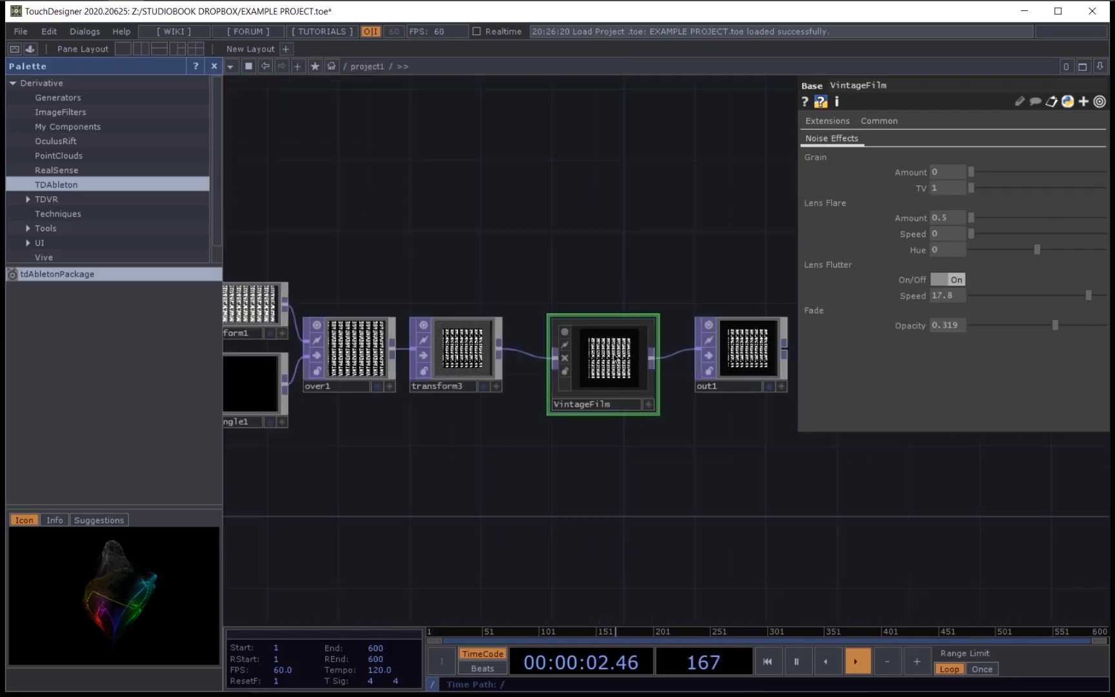
pyautogui.press('Delete')
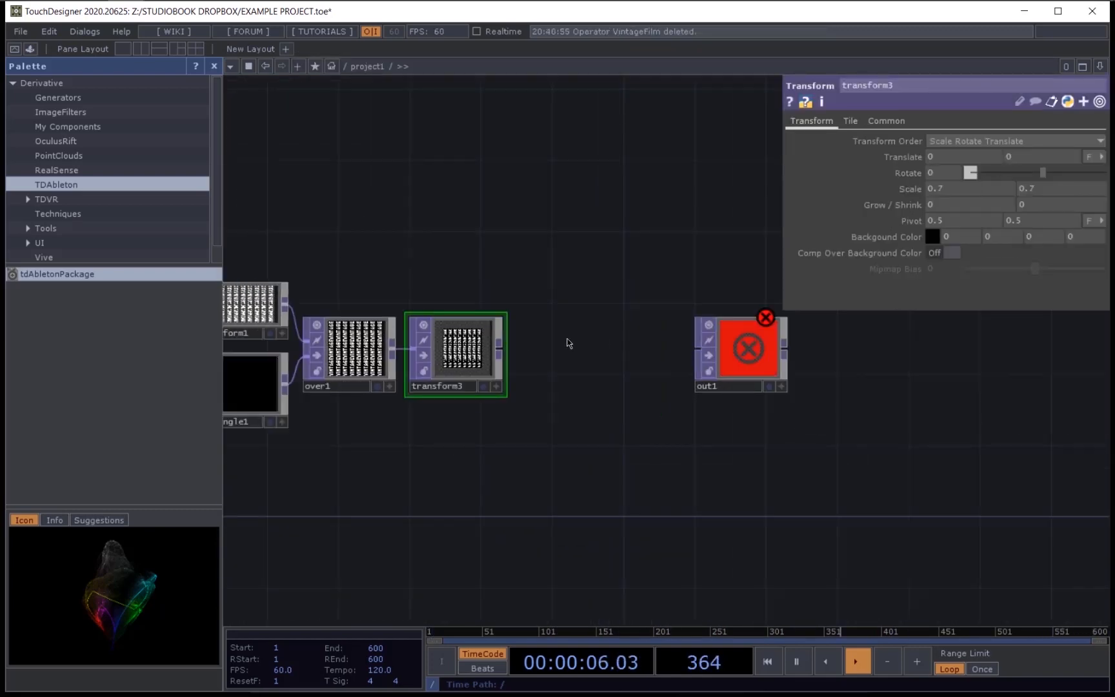
# Step: Add an empty Base COMP in the gap between transform3 and out1
pyautogui.press('Tab')
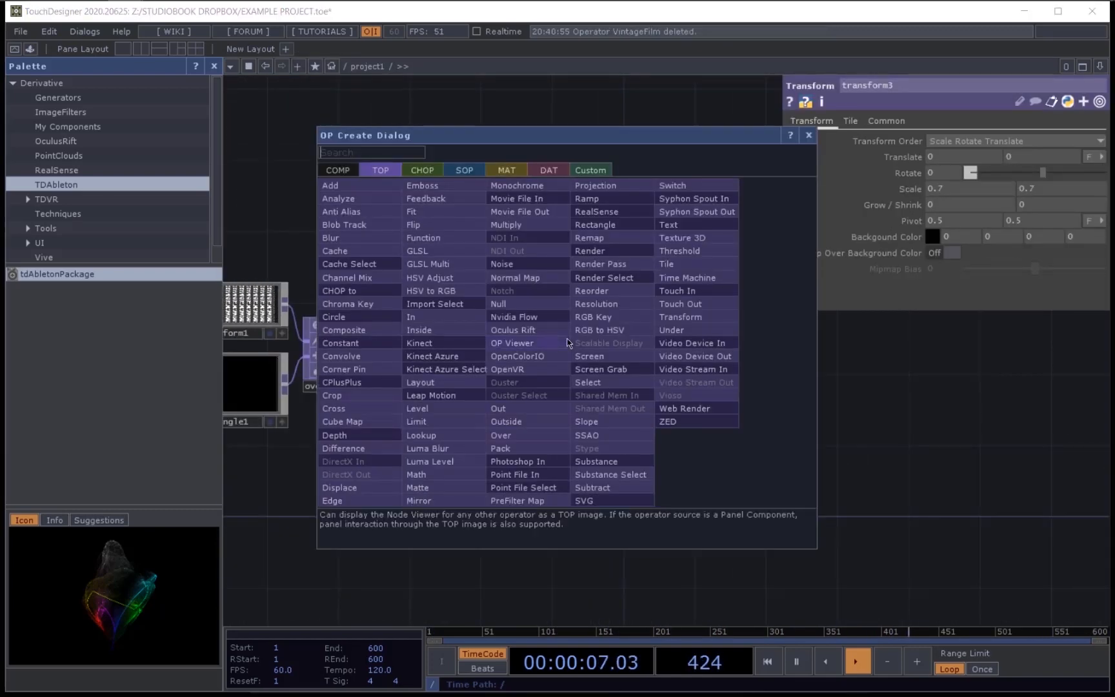
pyautogui.write('bas')
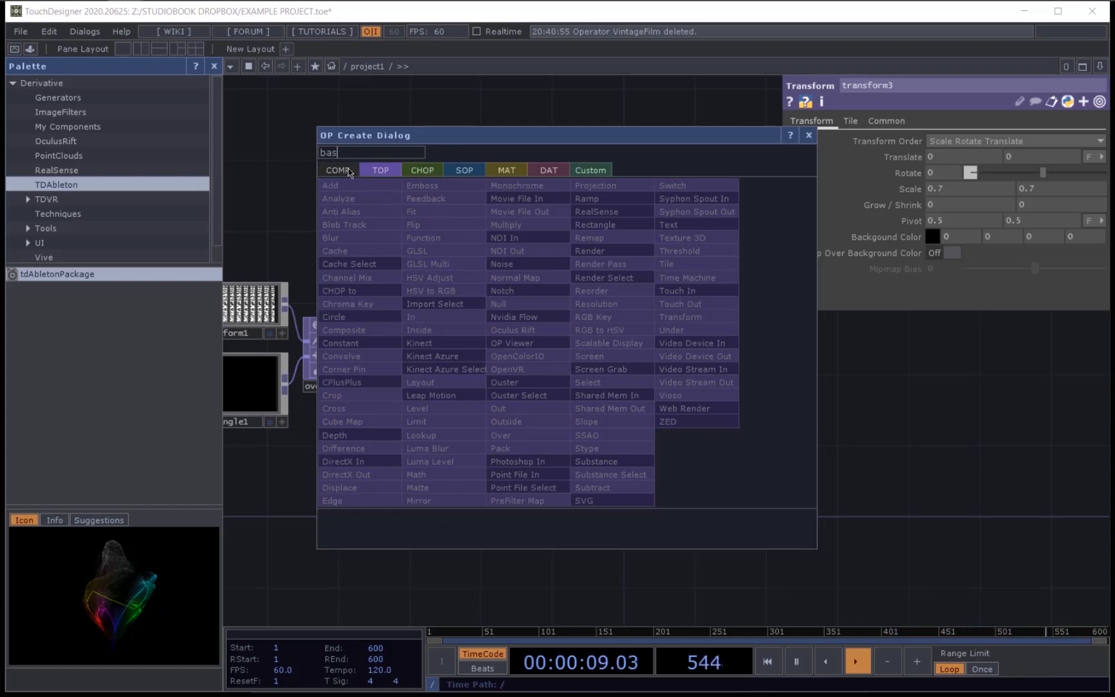
pyautogui.click(339, 170)
pyautogui.click(518, 202)
pyautogui.click(600, 362)
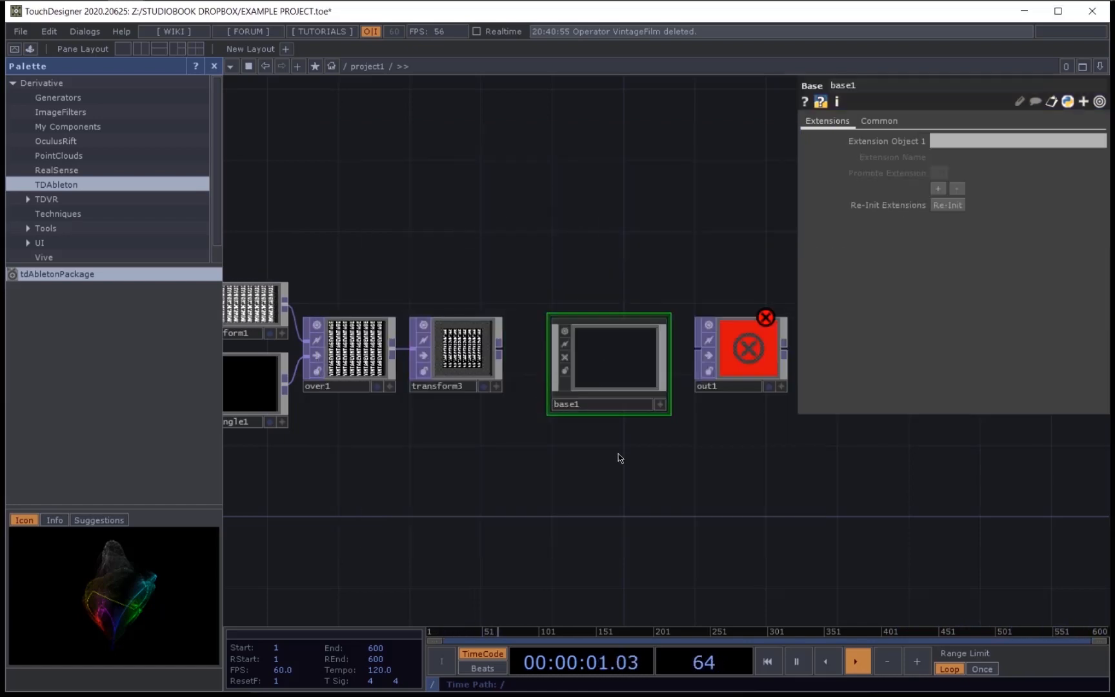
# Step: Enter the new Base component and add a Rectangle TOP inside its empty network
pyautogui.scroll(1, 624, 452)
pyautogui.scroll(5, 615, 321)
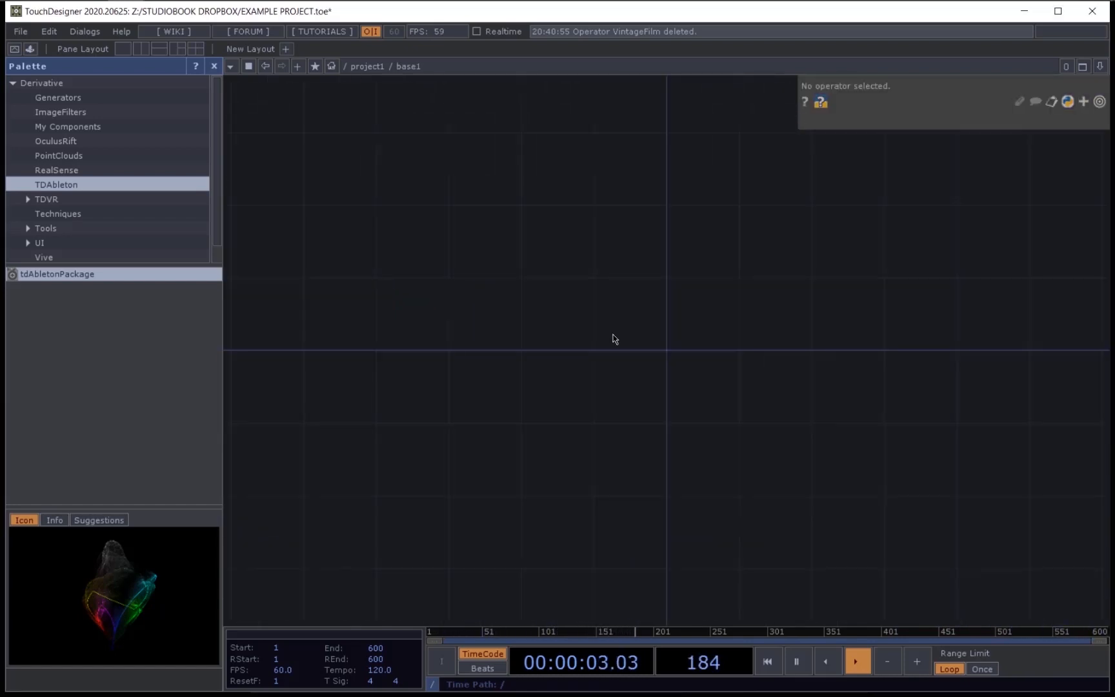
pyautogui.moveTo(629, 361); pyautogui.dragTo(575, 356)
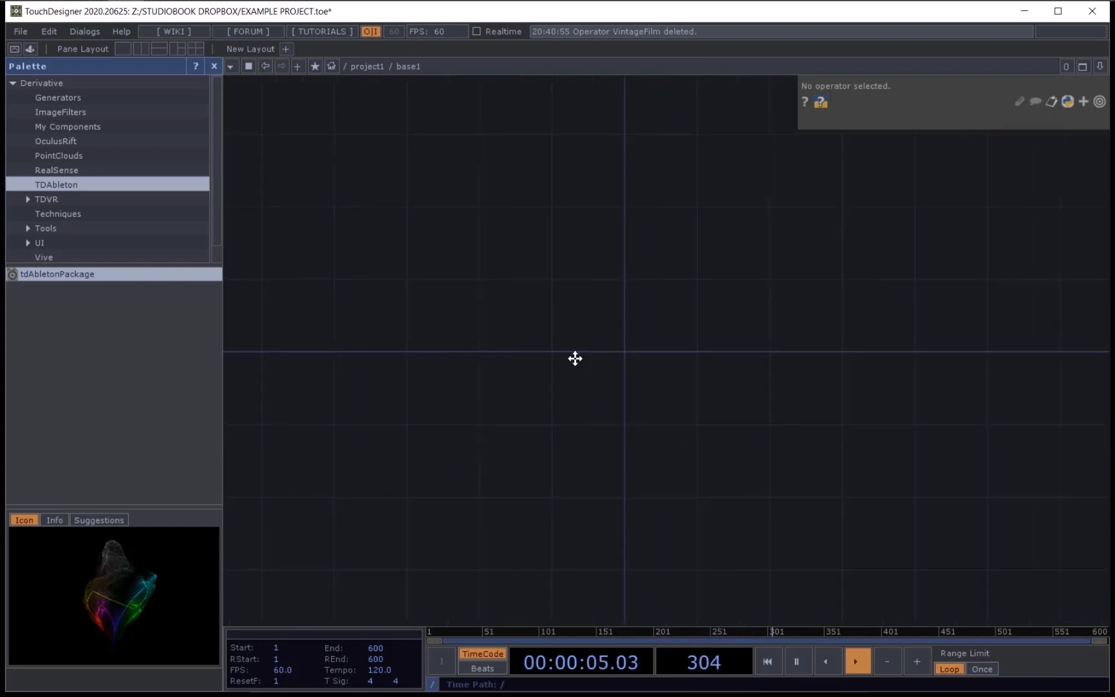
pyautogui.press('Tab')
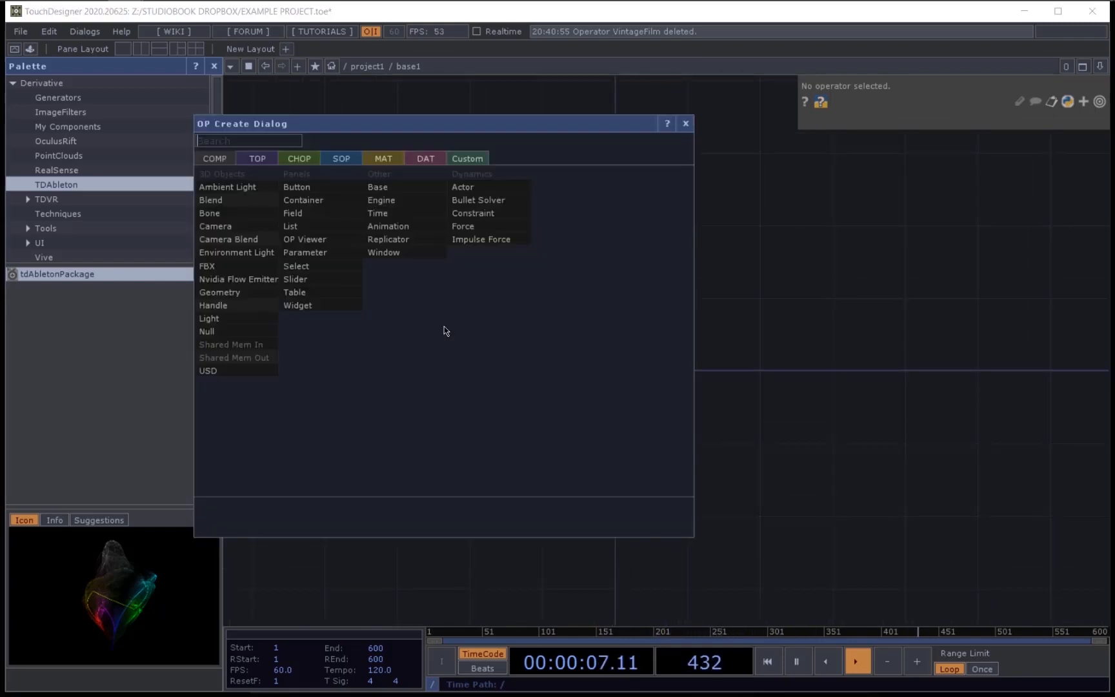
pyautogui.write('rec')
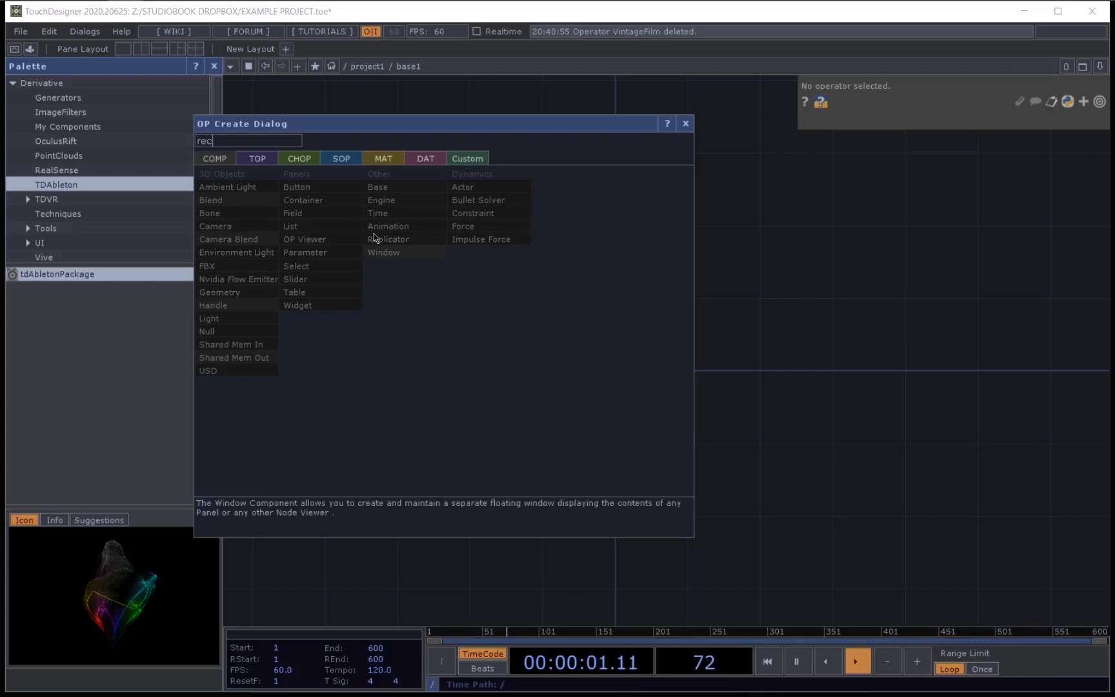
pyautogui.click(257, 160)
pyautogui.click(474, 213)
pyautogui.click(471, 349)
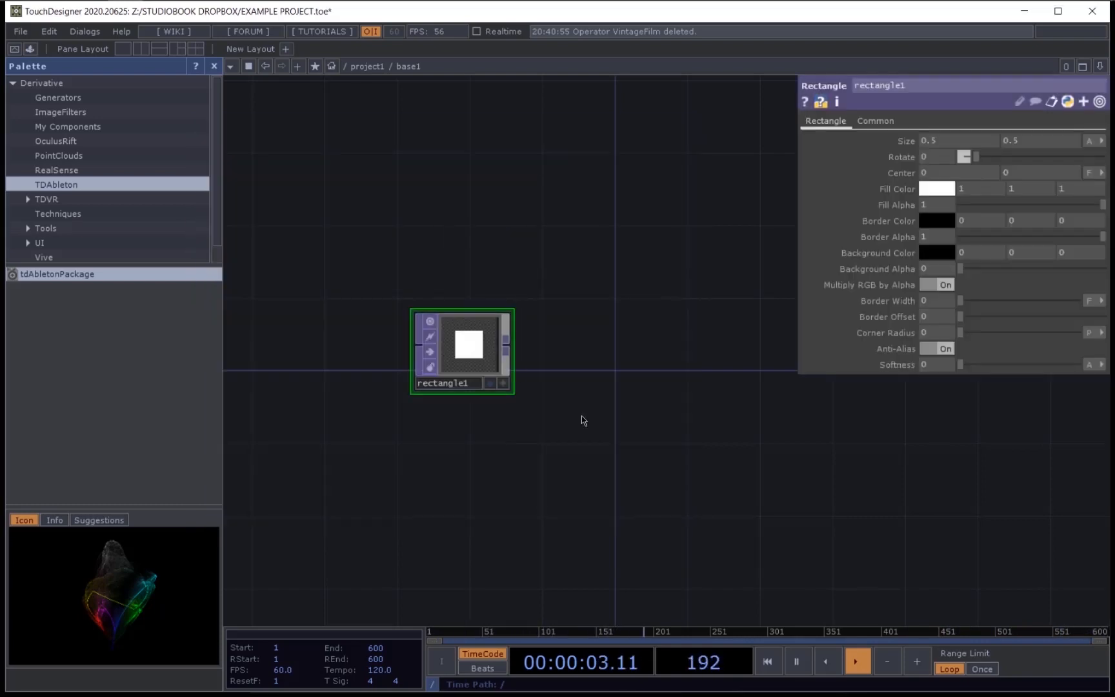
# Step: Set the rectangle's size to 0 in both dimensions
pyautogui.moveTo(542, 395); pyautogui.dragTo(462, 399)
pyautogui.scroll(3, 461, 399)
pyautogui.moveTo(558, 392); pyautogui.dragTo(746, 429)
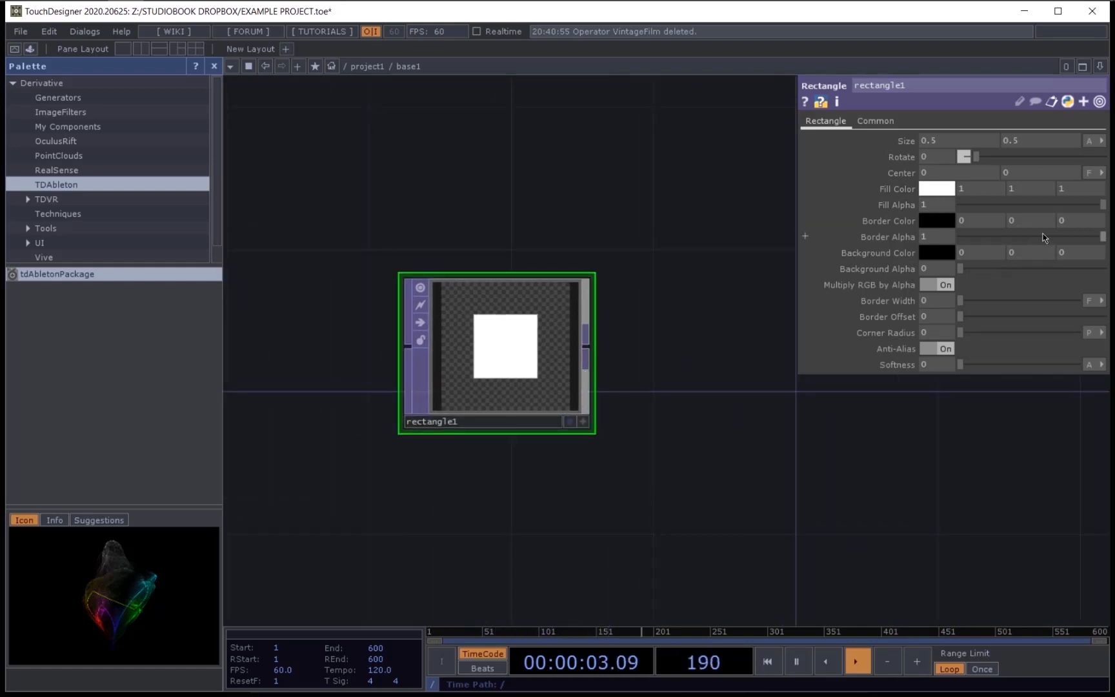
pyautogui.moveTo(882, 147); pyautogui.dragTo(899, 114, button='middle')
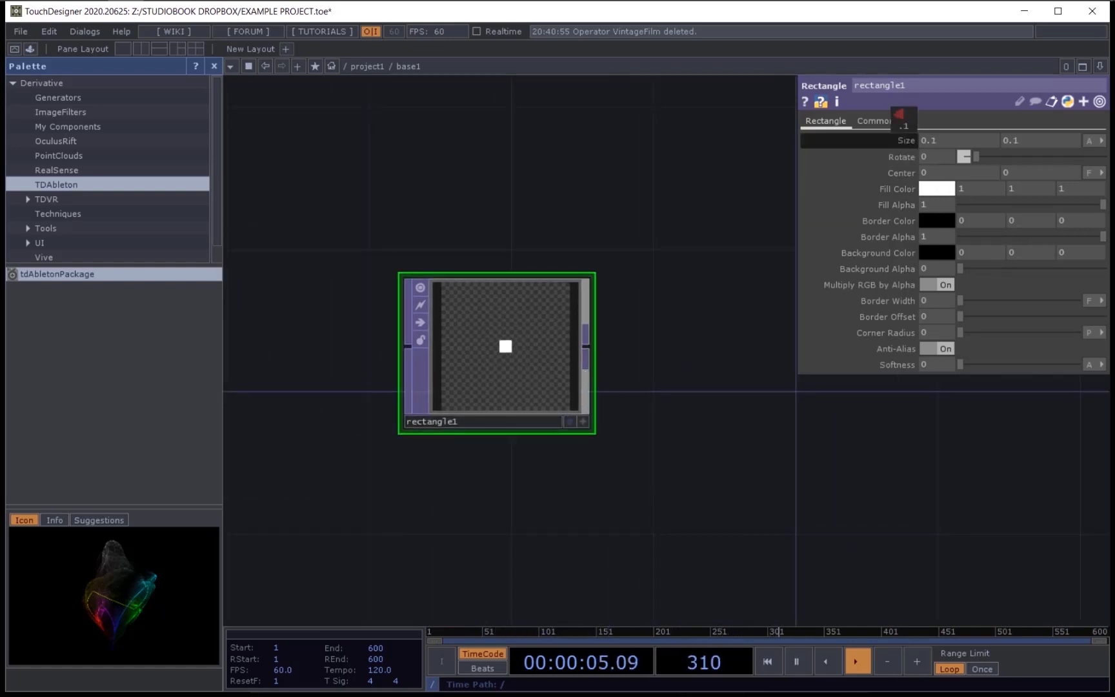
# Step: Add a Level TOP fed by the rectangle's output
pyautogui.moveTo(760, 382); pyautogui.dragTo(655, 388)
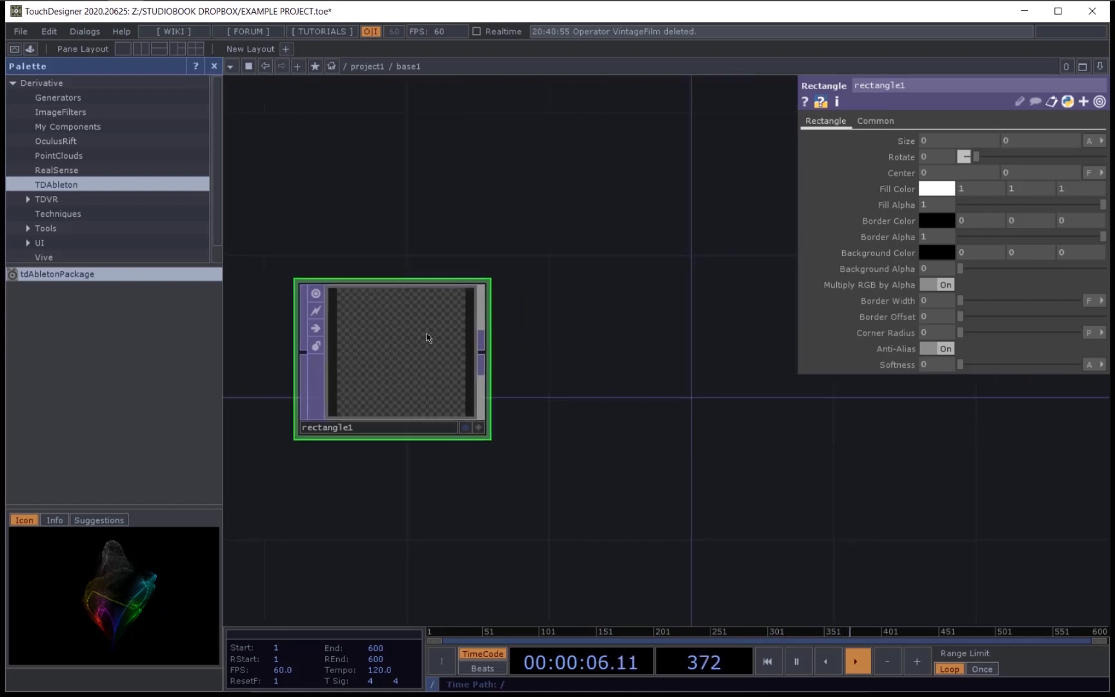
pyautogui.rightClick(483, 352)
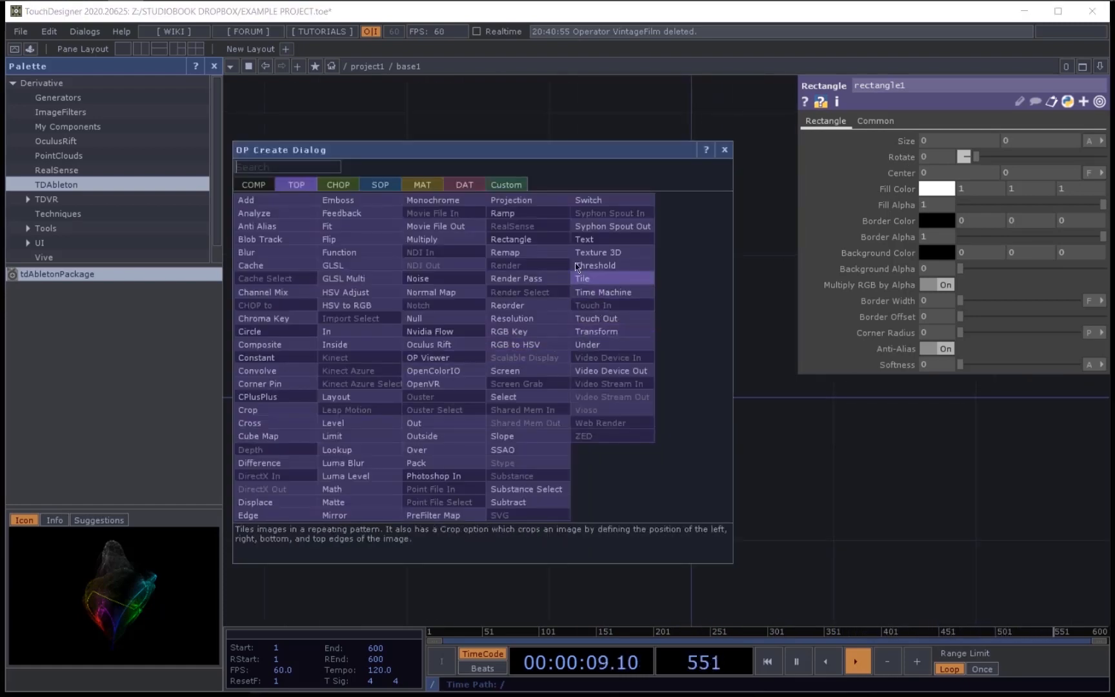
pyautogui.write('lev')
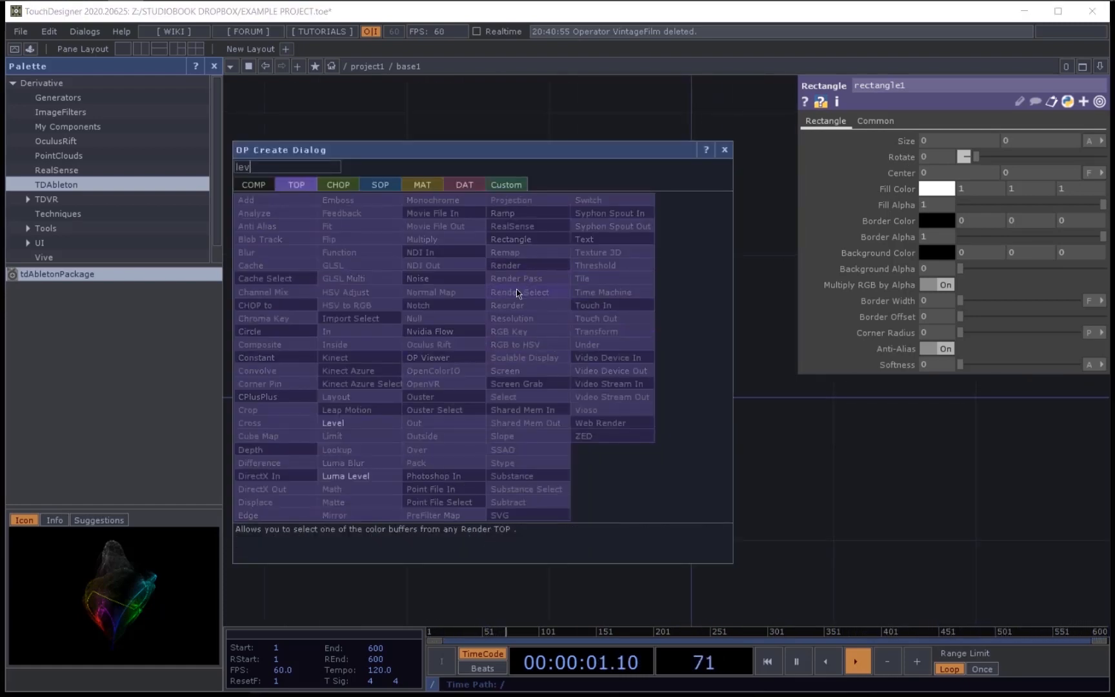
pyautogui.click(349, 426)
pyautogui.click(646, 322)
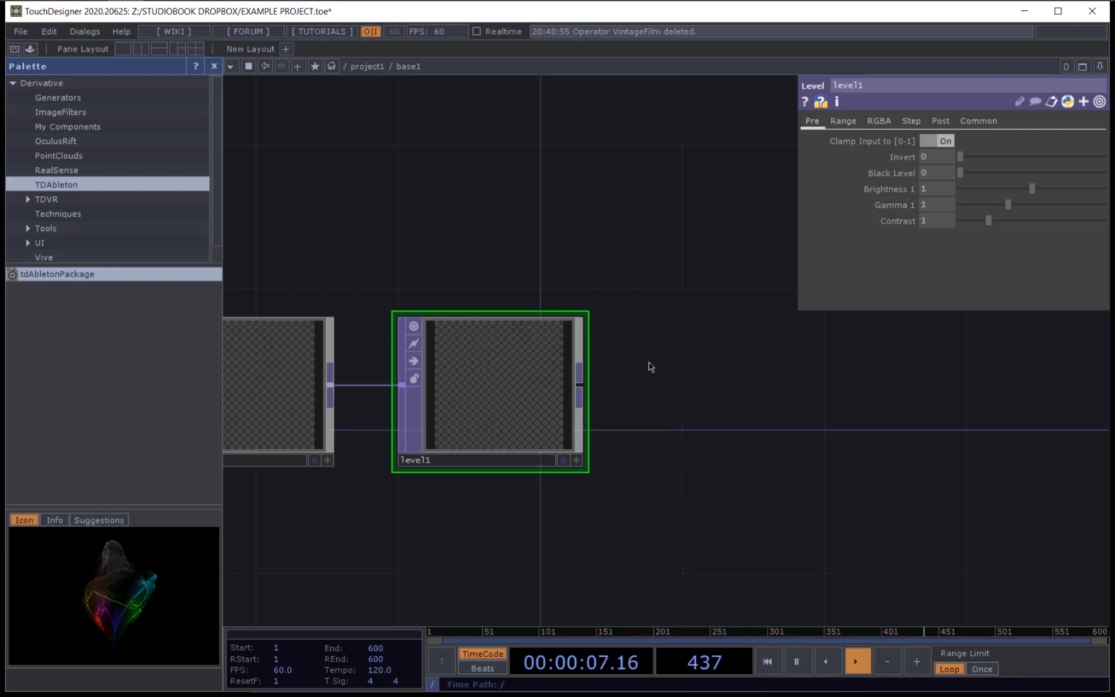
# Step: Add an Out TOP connected to the Level TOP's output
pyautogui.rightClick(580, 393)
pyautogui.write('out')
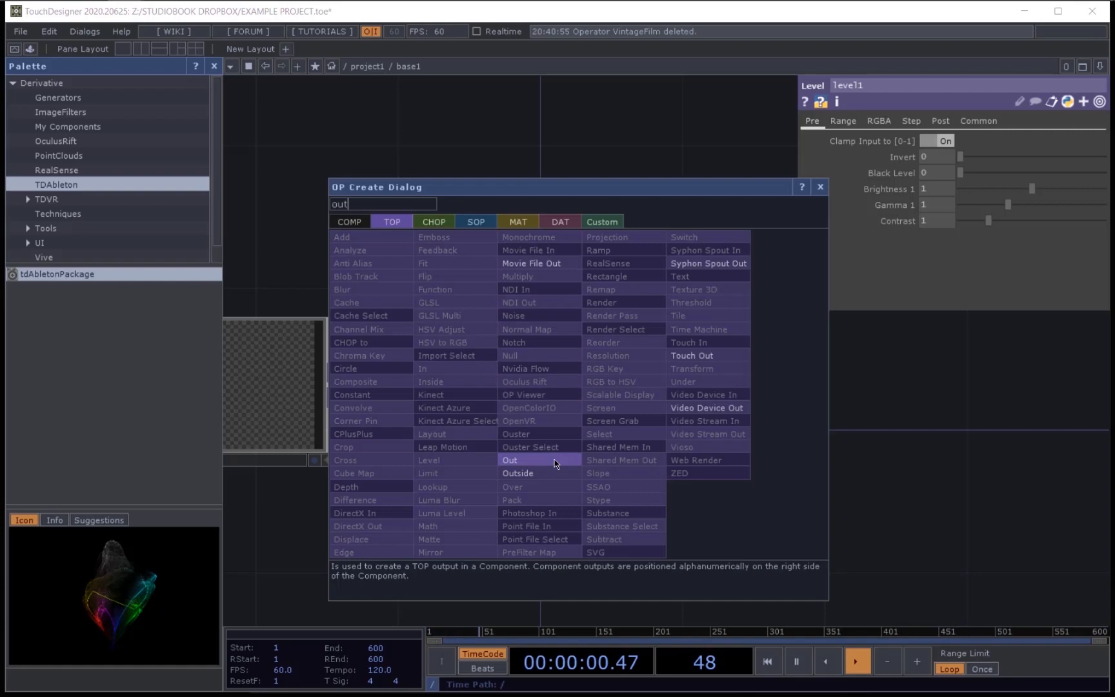
pyautogui.click(510, 461)
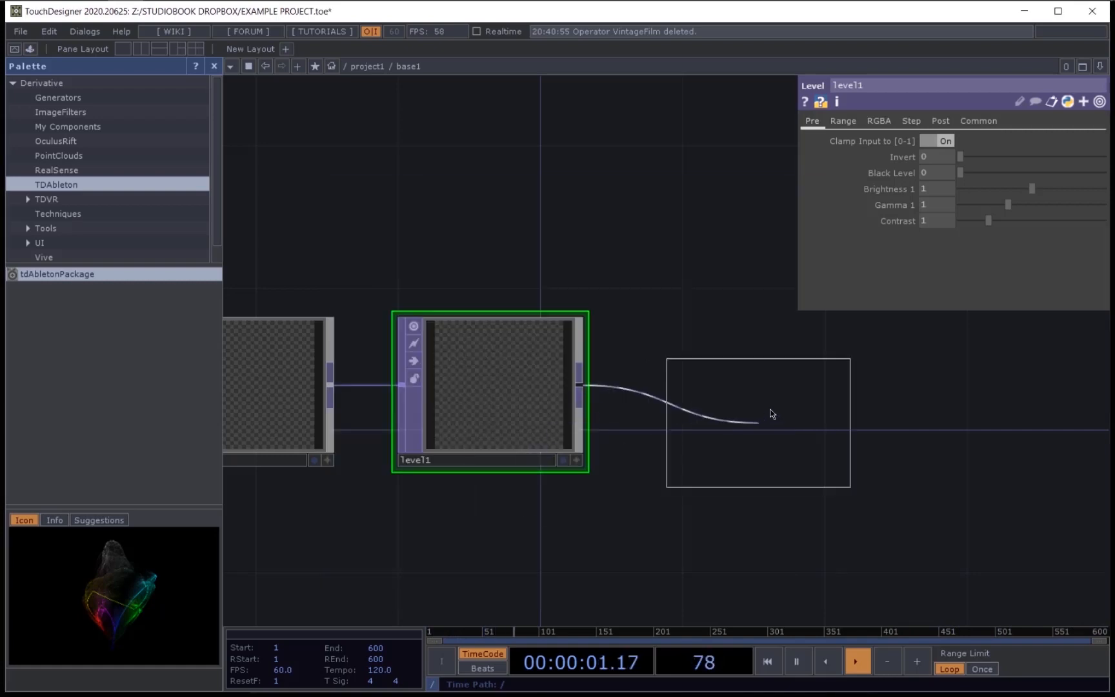
pyautogui.click(726, 416)
pyautogui.scroll(-8, 610, 486)
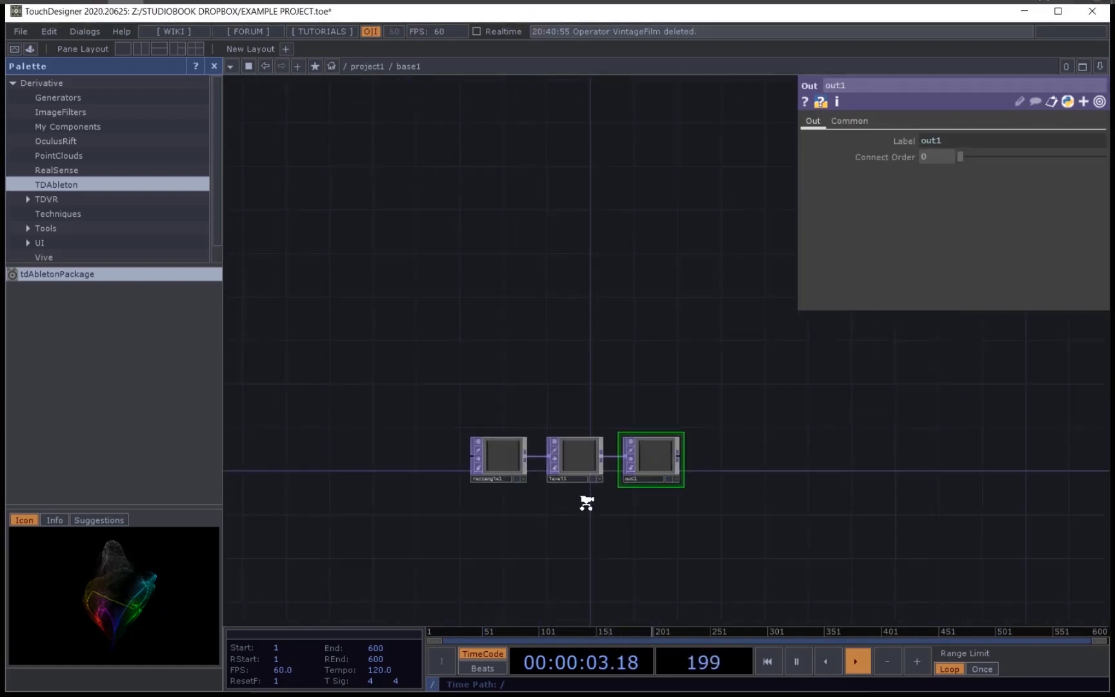
pyautogui.scroll(5, 586, 503)
pyautogui.scroll(-3, 586, 503)
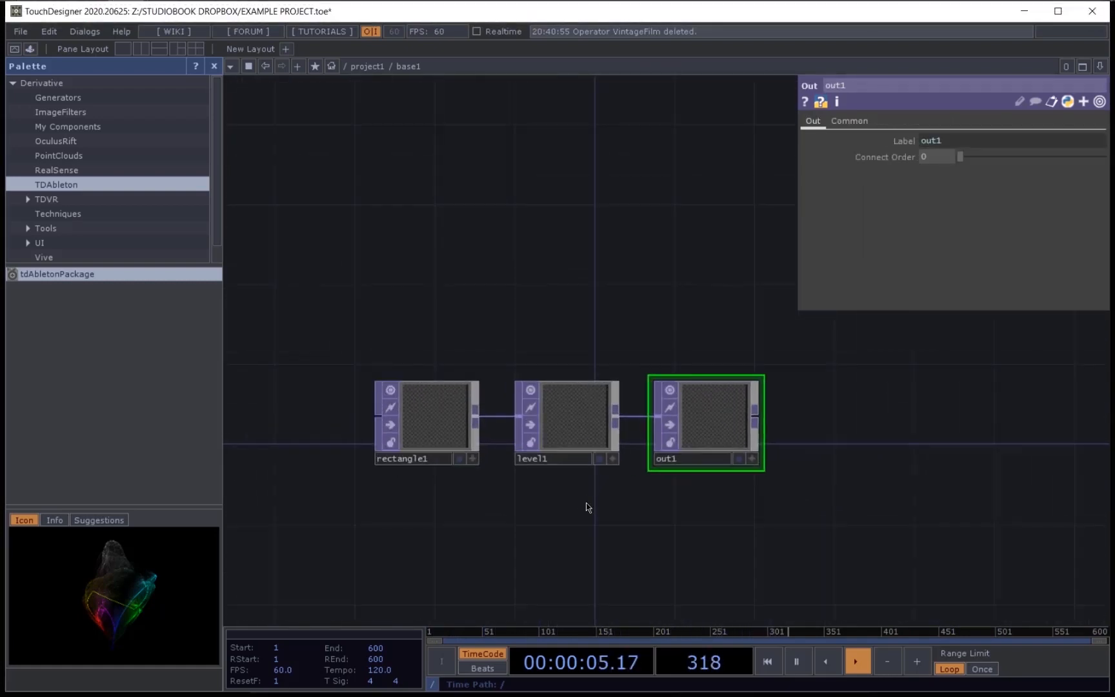
pyautogui.moveTo(536, 292); pyautogui.dragTo(505, 260)
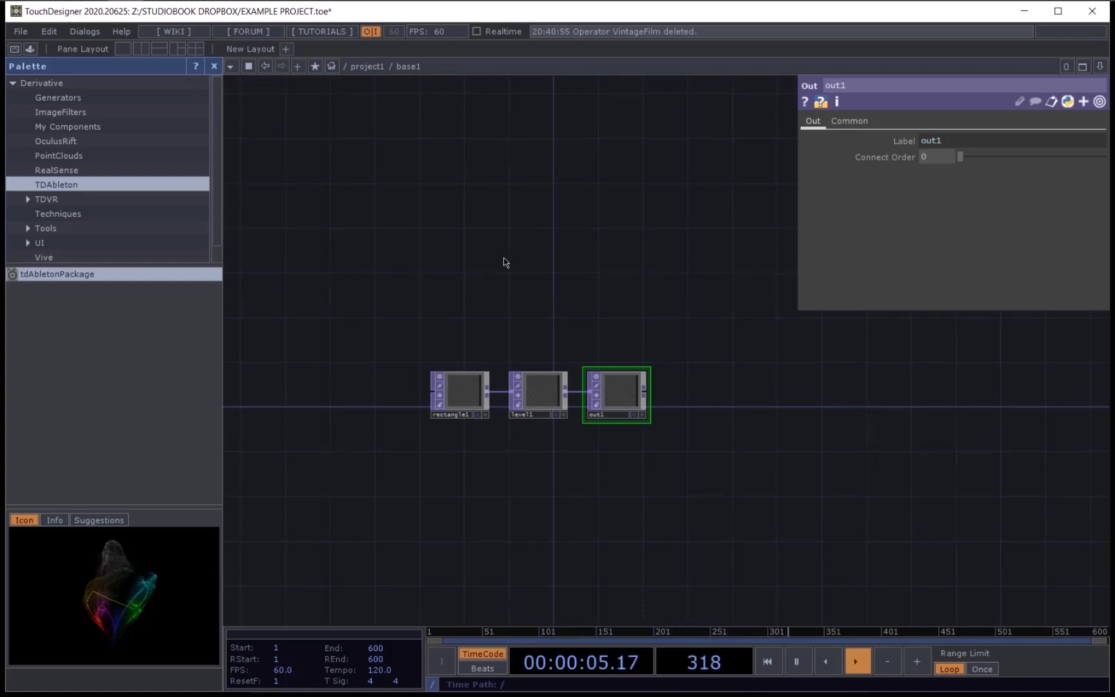
pyautogui.press('Tab')
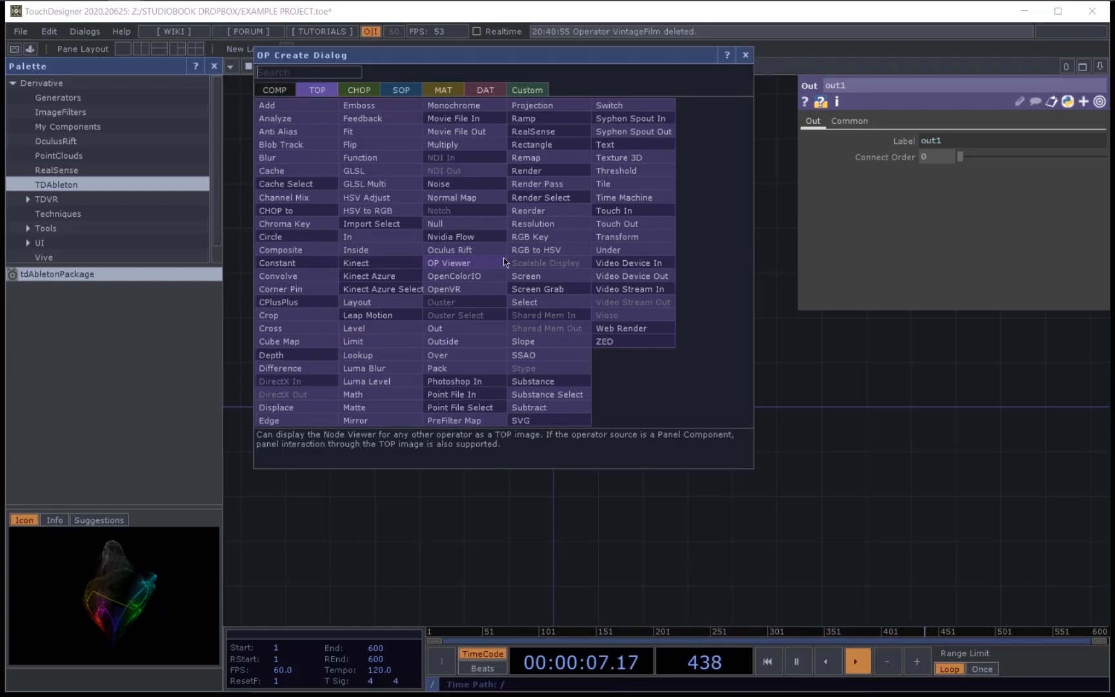
pyautogui.write('base')
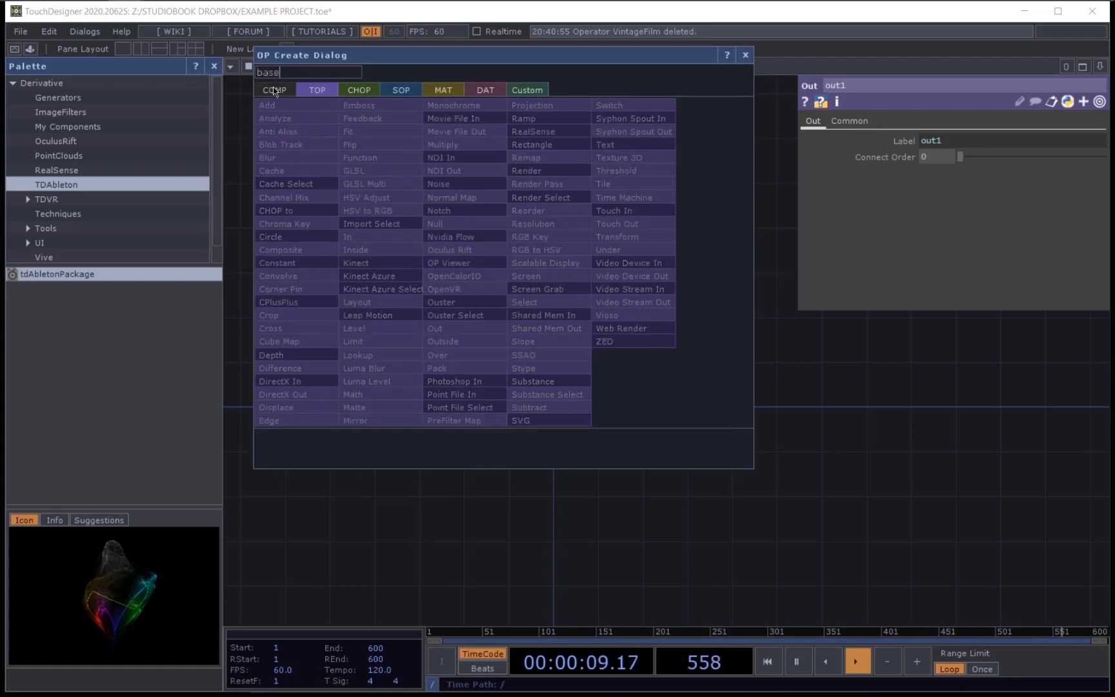
pyautogui.click(274, 89)
pyautogui.click(447, 124)
pyautogui.click(546, 334)
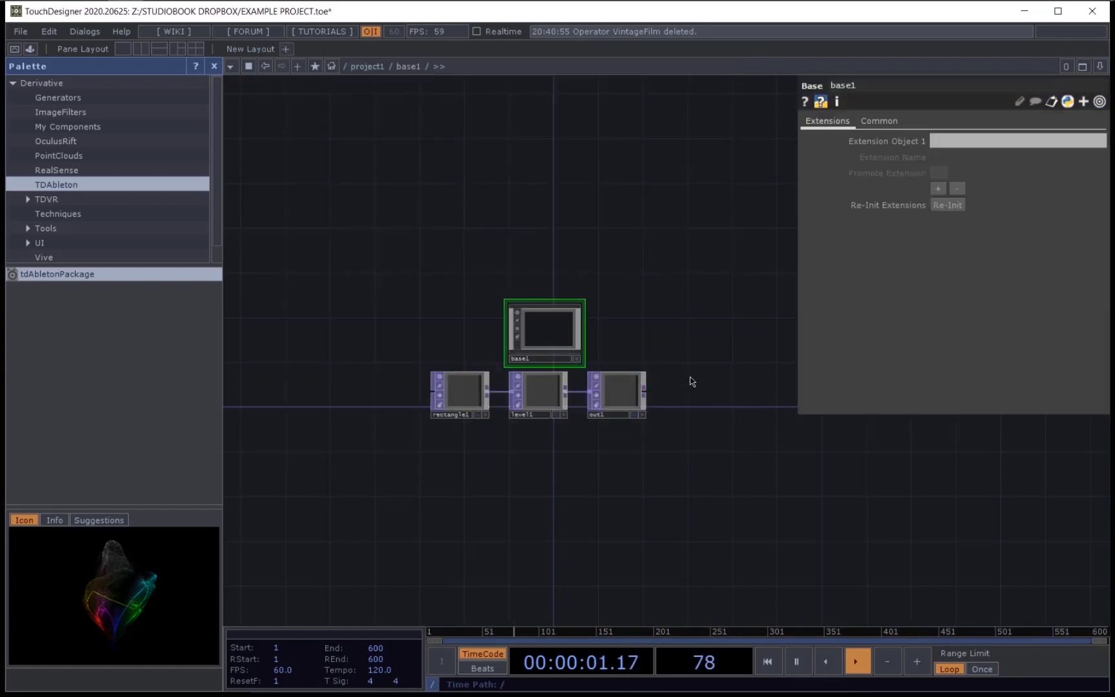
pyautogui.press('Delete')
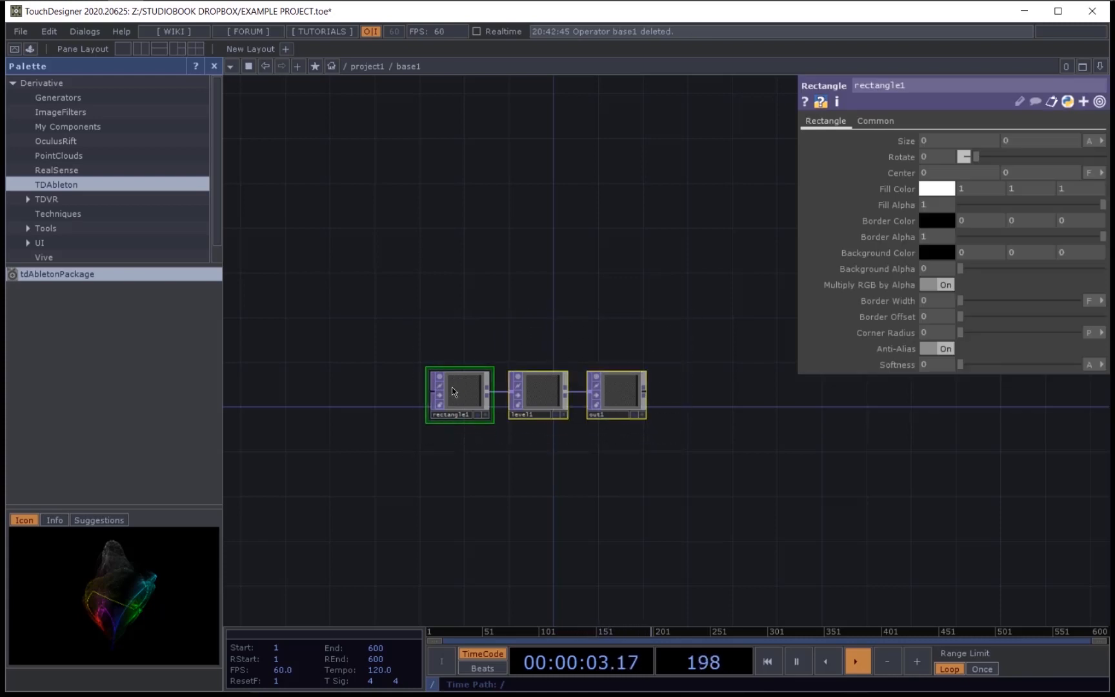
# Step: Collapse the selected rectangle, level and out operators into a single Base component
pyautogui.rightClick(490, 348)
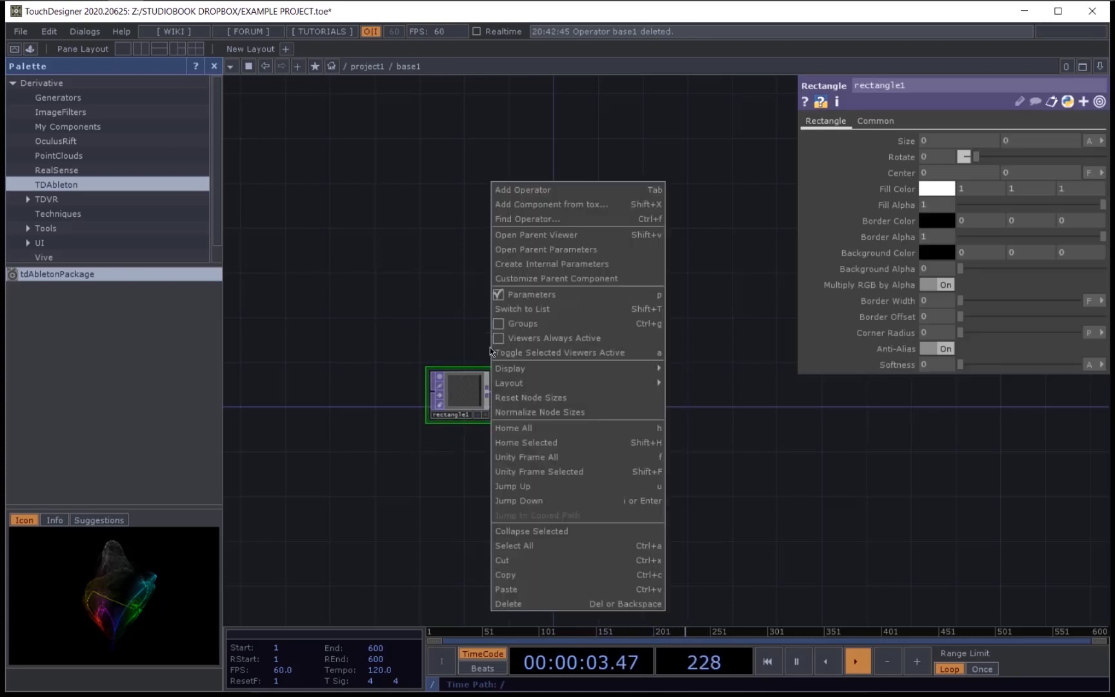
pyautogui.click(540, 531)
pyautogui.scroll(3, 551, 407)
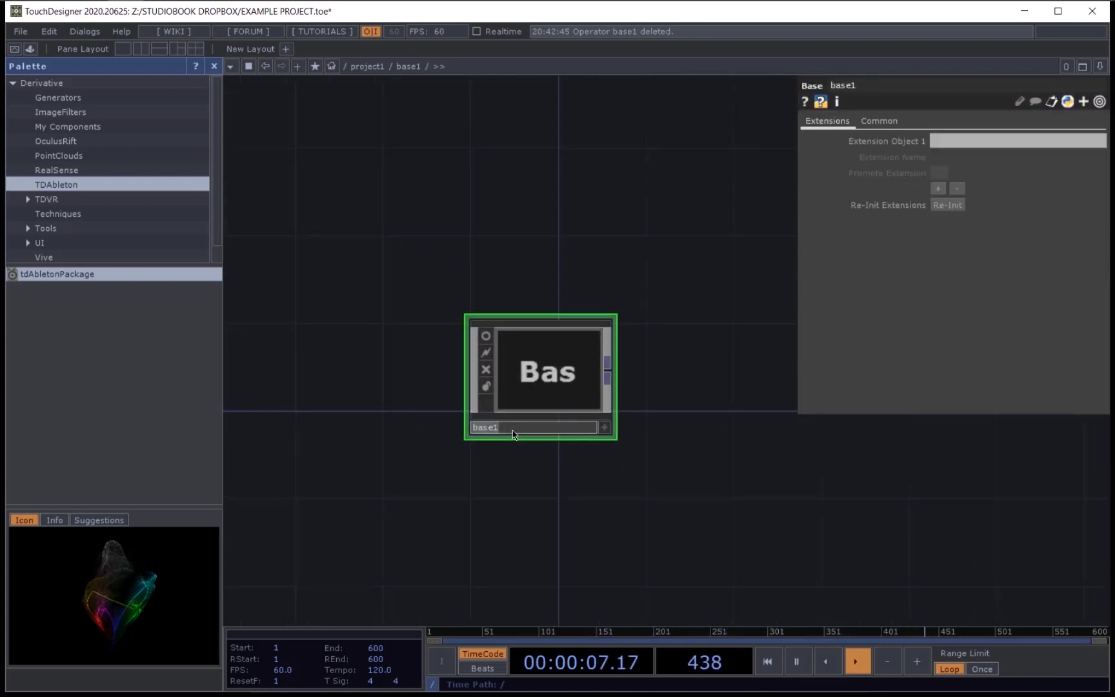
# Step: Rename the collapsed Base component to fade
pyautogui.write('FADE')
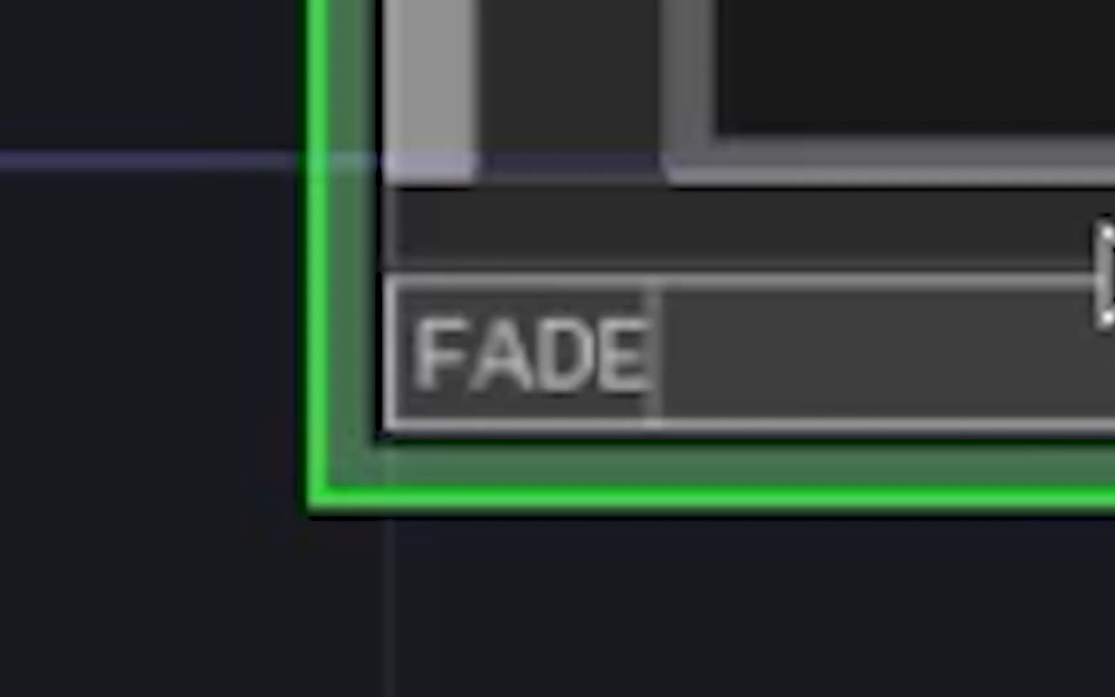
pyautogui.press('BackSpace')
pyautogui.press('BackSpace')
pyautogui.press('BackSpace')
pyautogui.press('BackSpace')
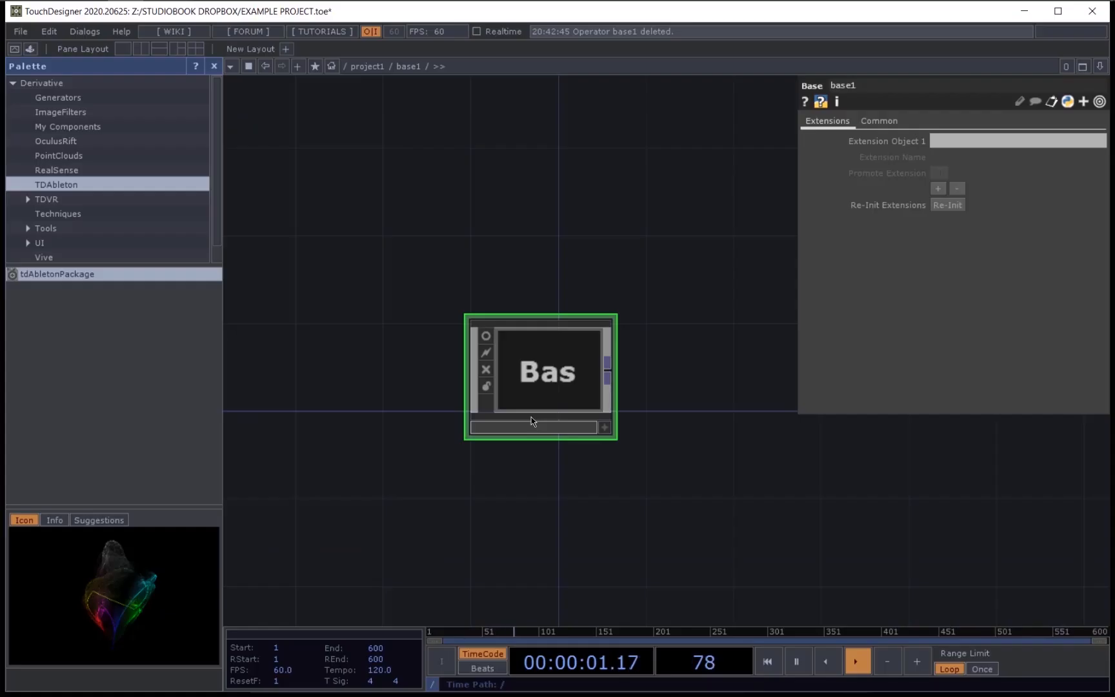
pyautogui.write('fsd')
pyautogui.press('BackSpace')
pyautogui.press('BackSpace')
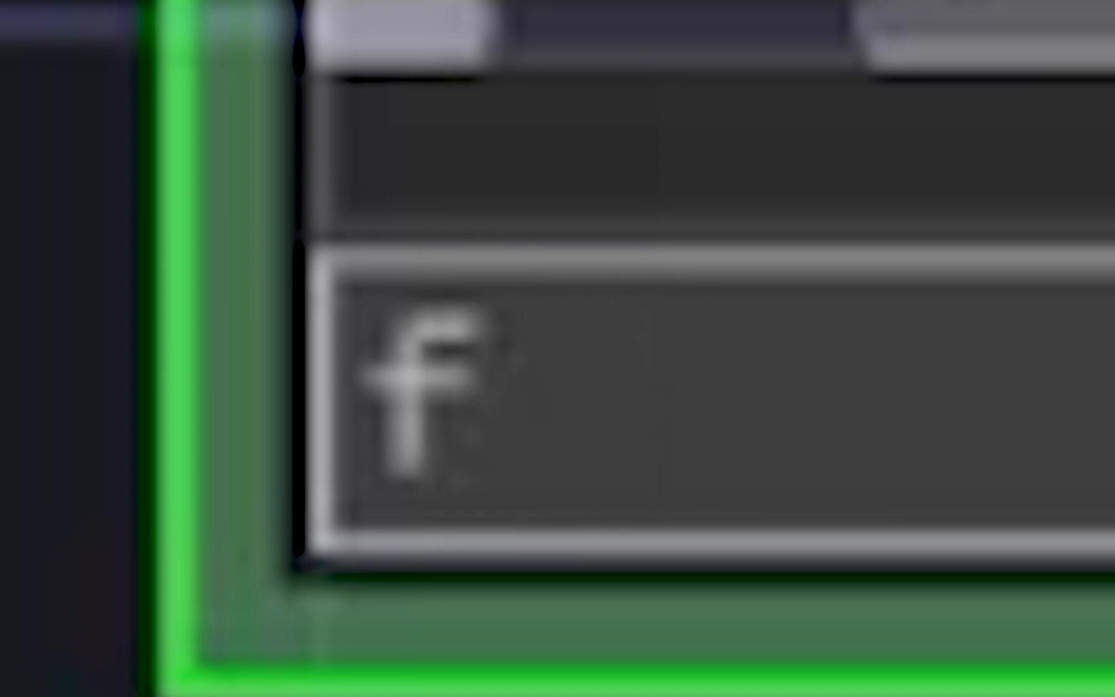
pyautogui.write('ade')
pyautogui.press('Return')
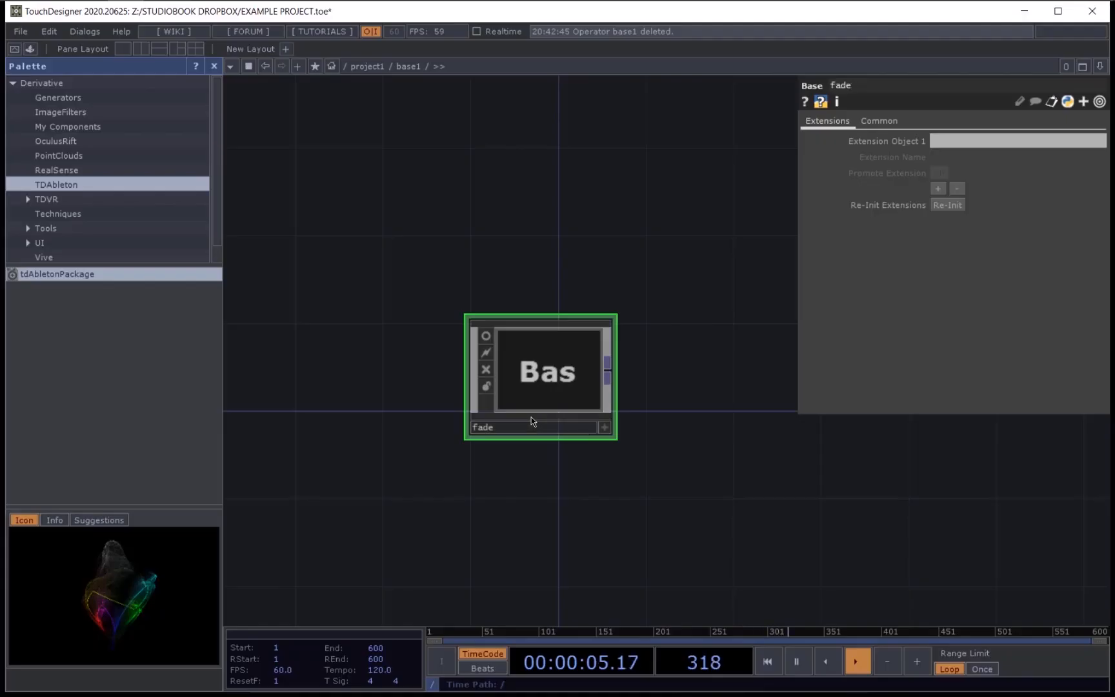
pyautogui.scroll(5, 418, 364)
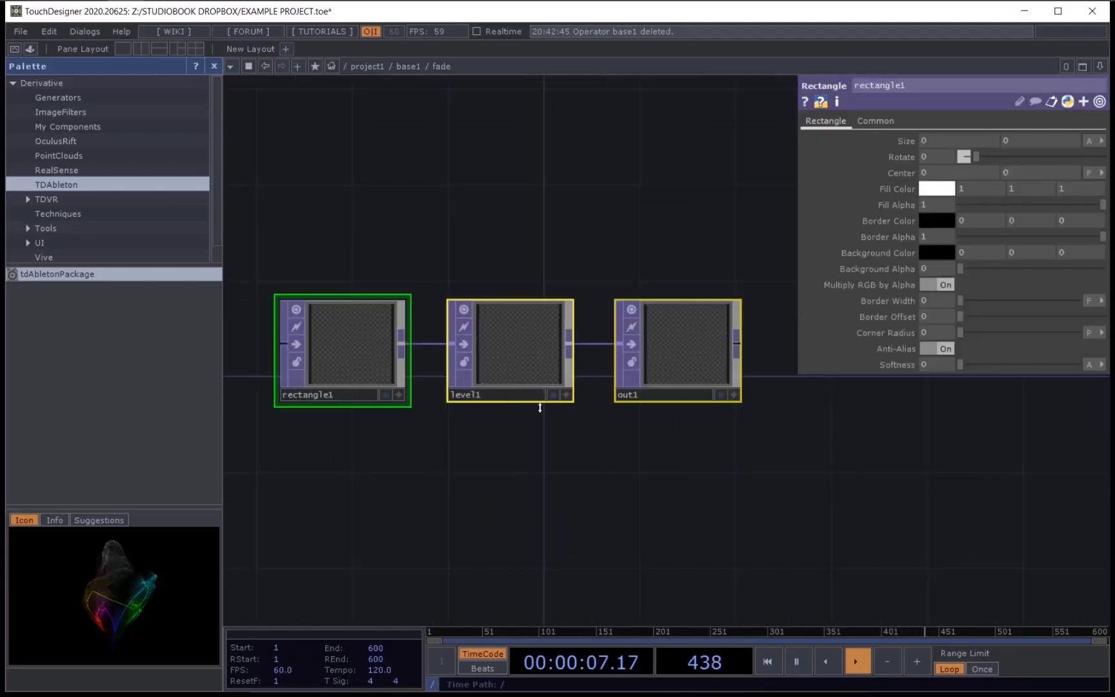
pyautogui.scroll(-6, 592, 451)
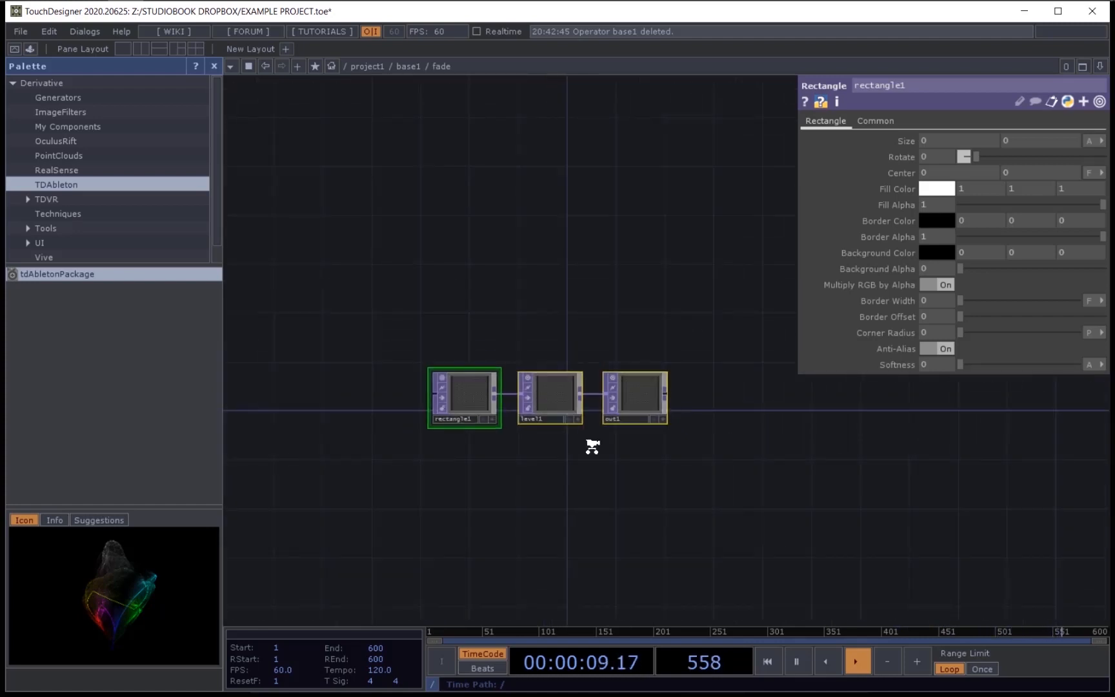
pyautogui.scroll(-5, 592, 450)
pyautogui.moveTo(685, 533); pyautogui.dragTo(570, 403)
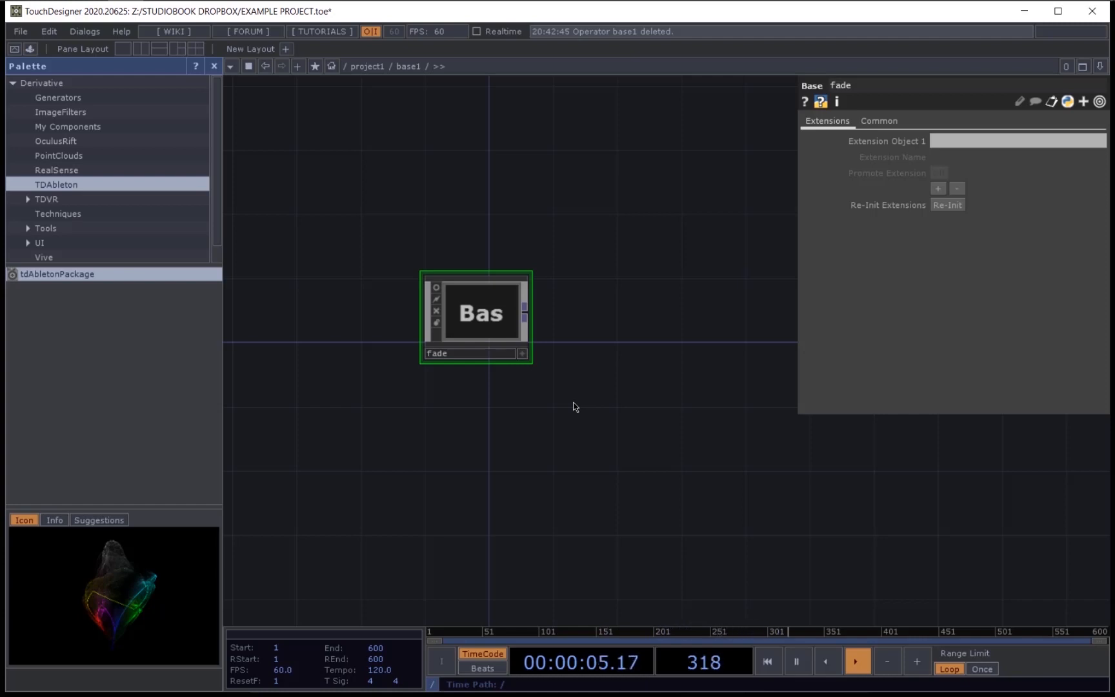
# Step: Add another Base COMP directly below the fade component
pyautogui.moveTo(546, 450); pyautogui.dragTo(575, 304)
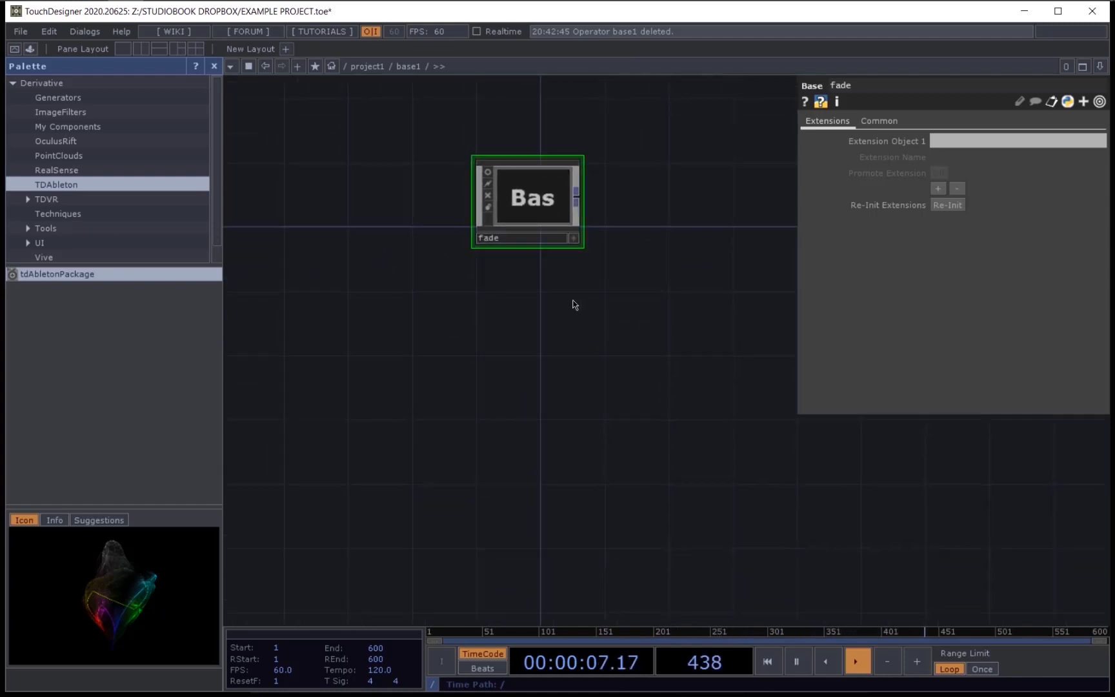
pyautogui.press('Tab')
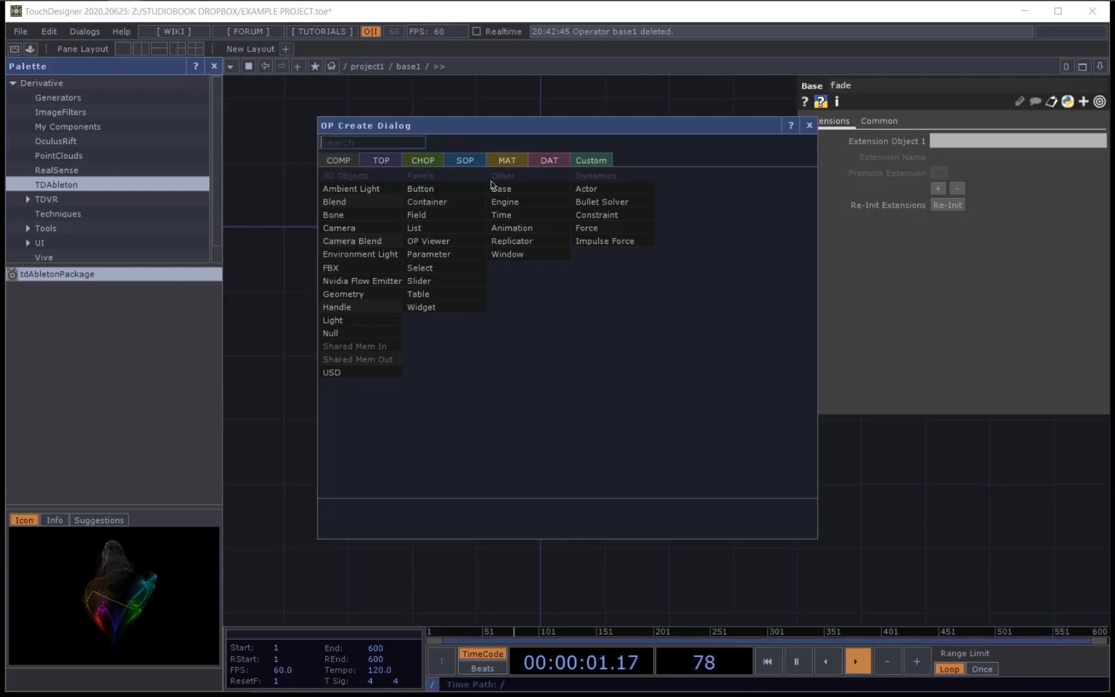
pyautogui.write('base')
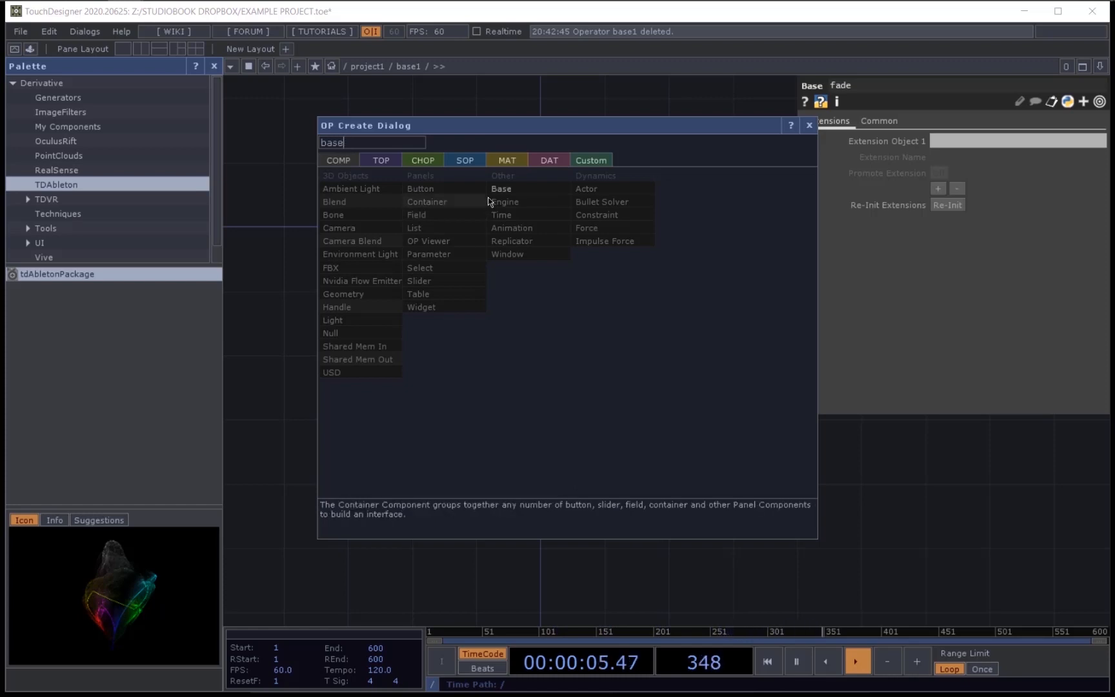
pyautogui.click(504, 190)
pyautogui.click(539, 318)
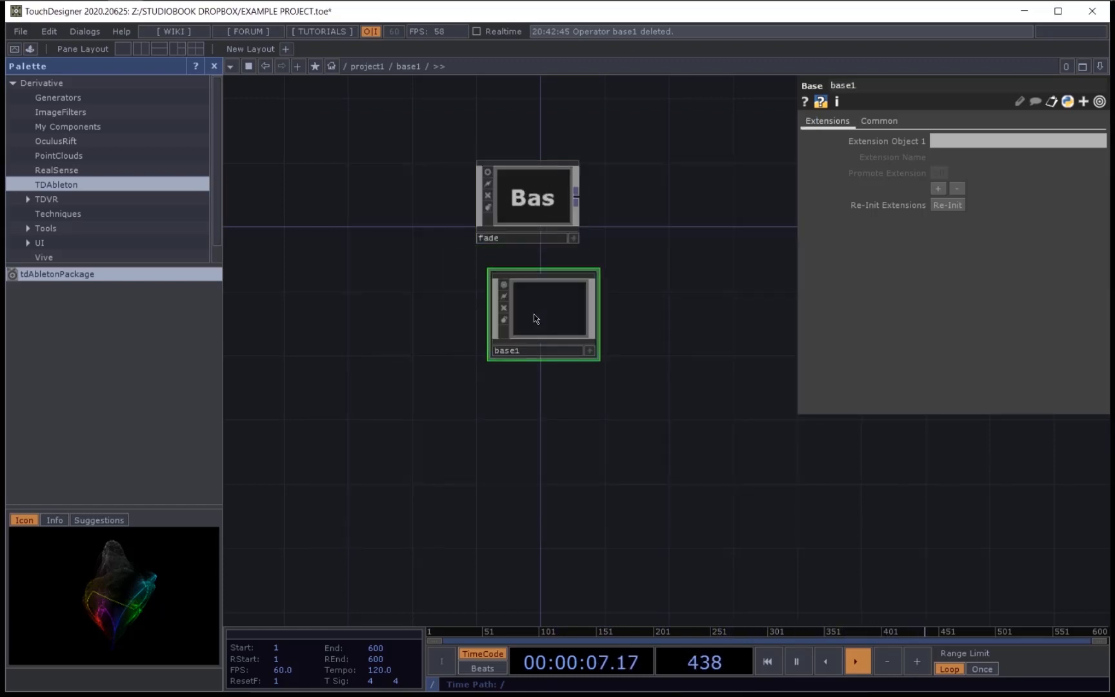
# Step: Rename the new Base component to noise and align it underneath the fade component
pyautogui.scroll(3, 534, 314)
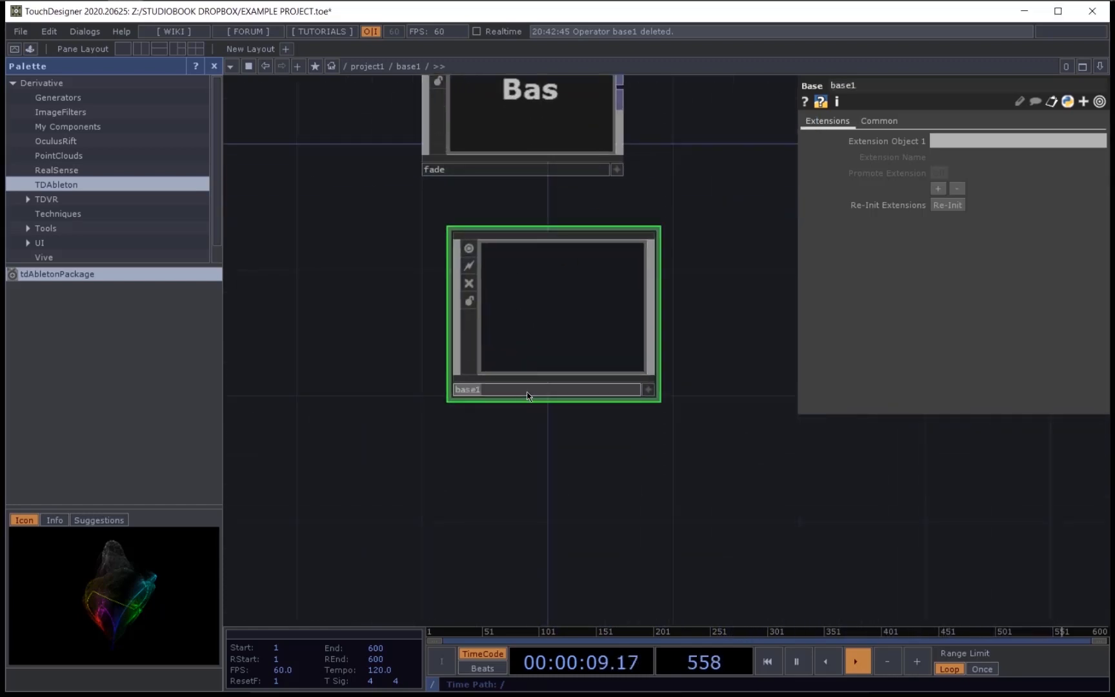
pyautogui.write('noise')
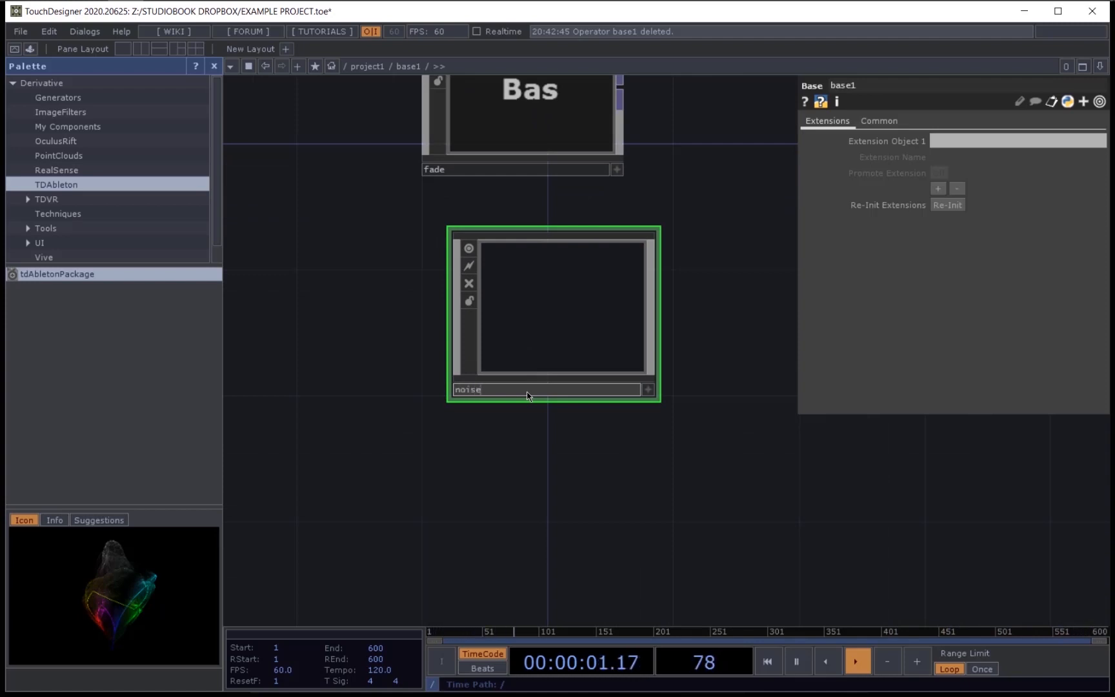
pyautogui.press('Return')
pyautogui.moveTo(563, 332); pyautogui.dragTo(546, 301)
pyautogui.moveTo(725, 233); pyautogui.dragTo(665, 329)
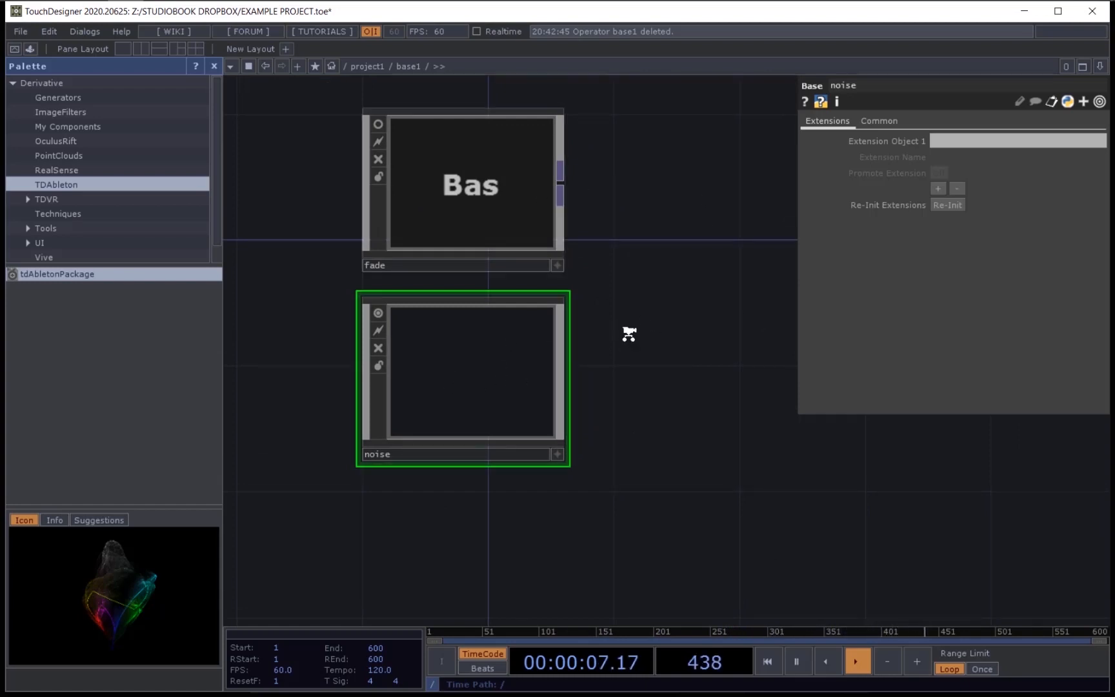
# Step: Enter the noise component and add a Noise TOP inside its empty network
pyautogui.scroll(-2, 627, 331)
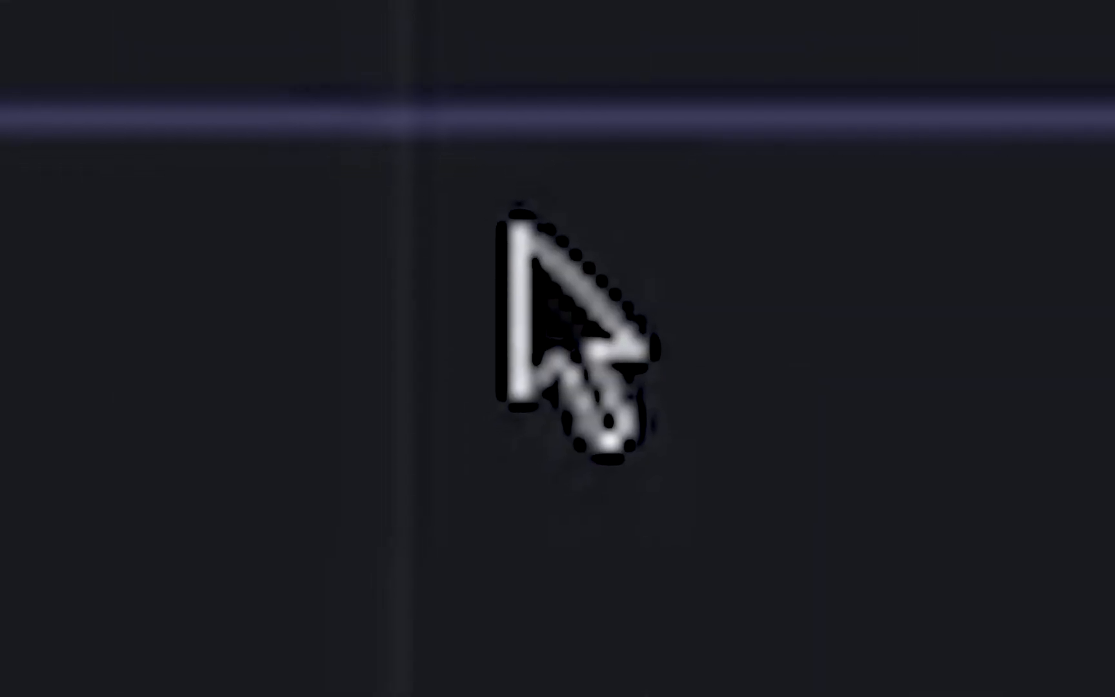
pyautogui.press('Tab')
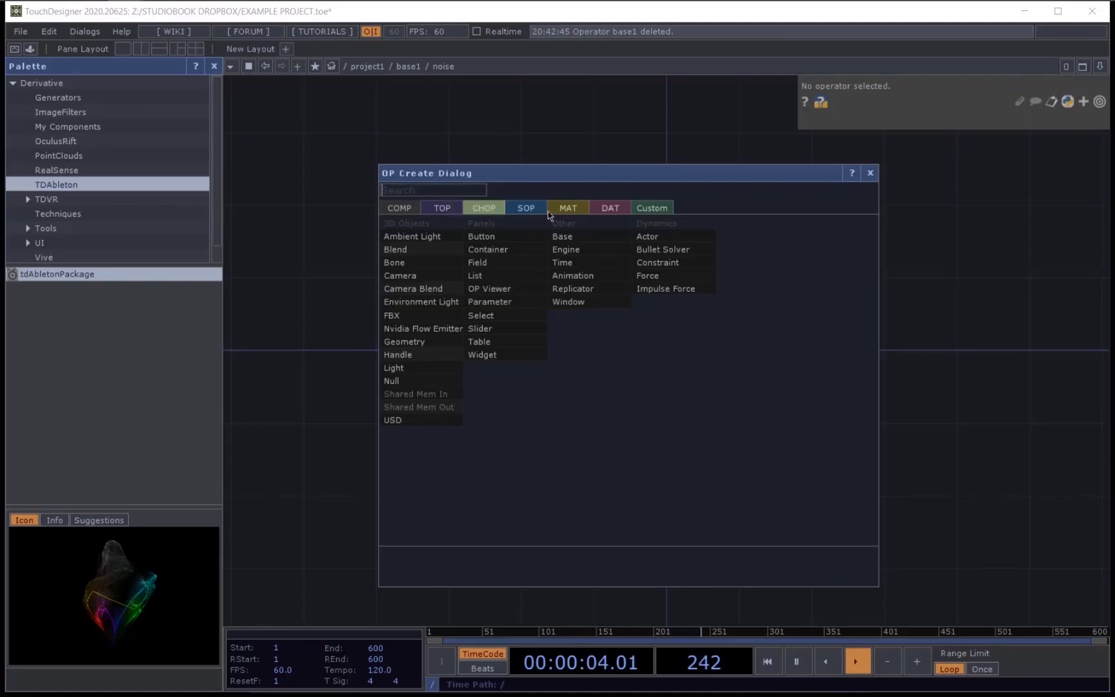
pyautogui.click(441, 208)
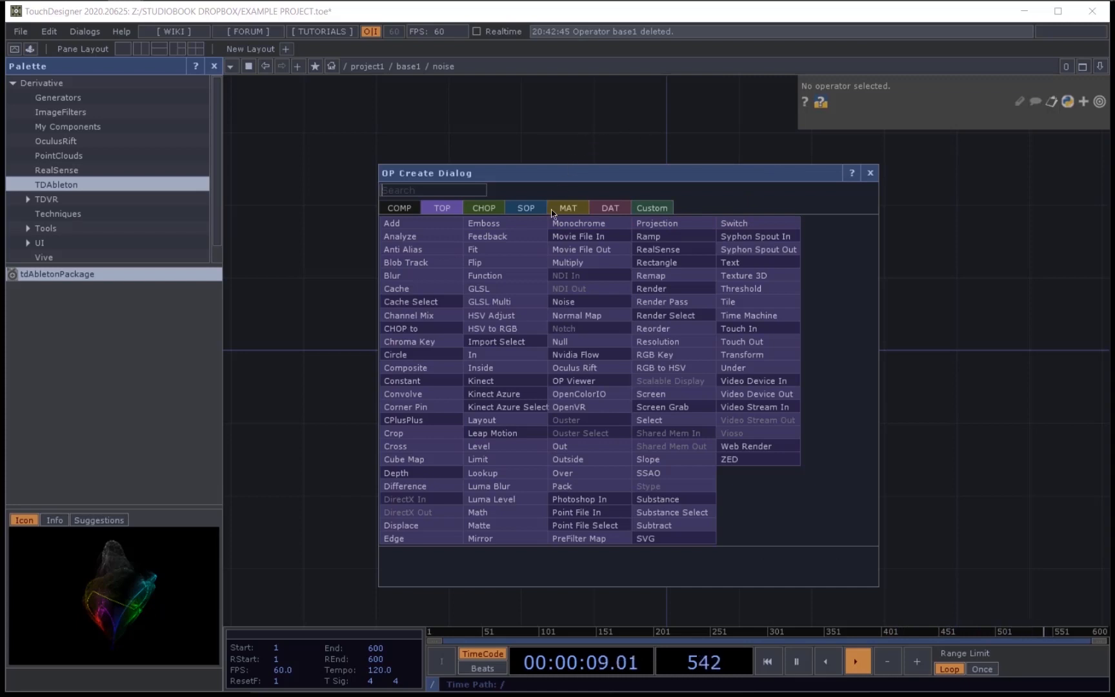
pyautogui.write('noi')
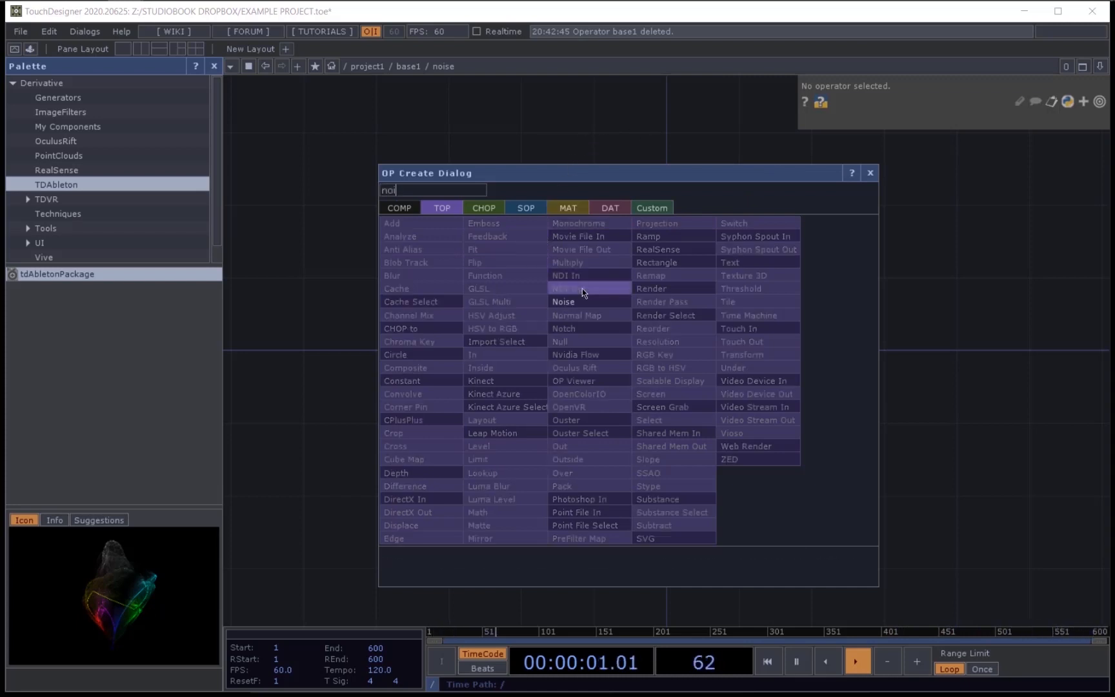
pyautogui.click(567, 302)
pyautogui.click(535, 349)
# Step: Set the Noise TOP's Period, Harmonics, Harmonic Spread and Harmonic Gain to 0, its Amplitude to 80 and its Offset to 1
pyautogui.scroll(4, 562, 357)
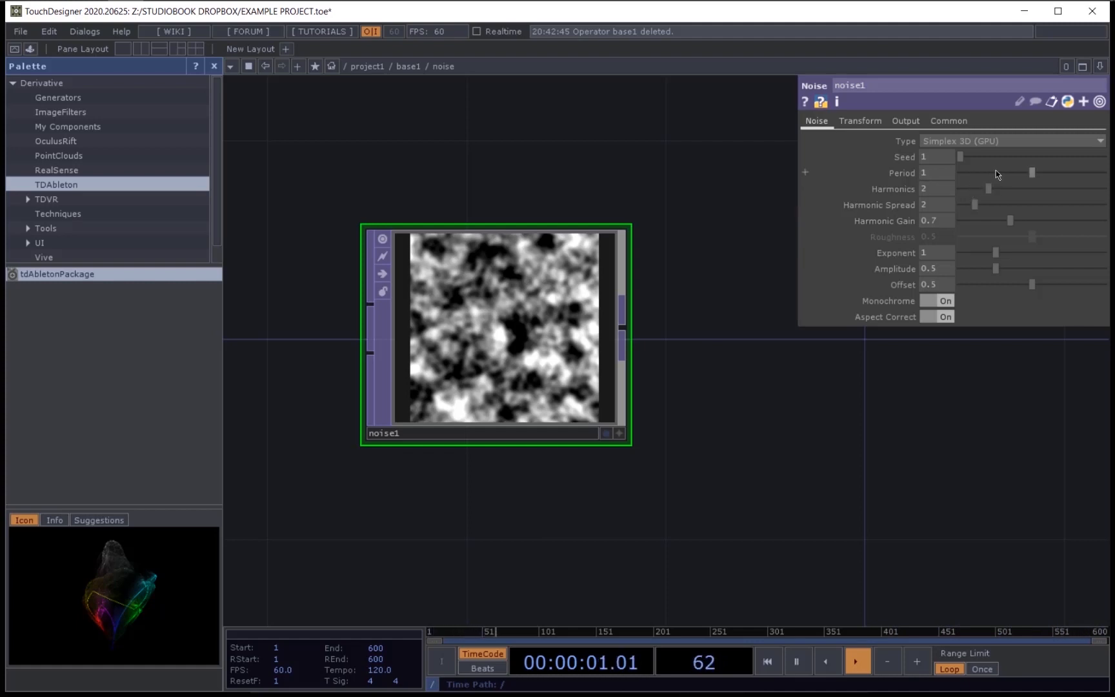
pyautogui.moveTo(1032, 173); pyautogui.dragTo(957, 206)
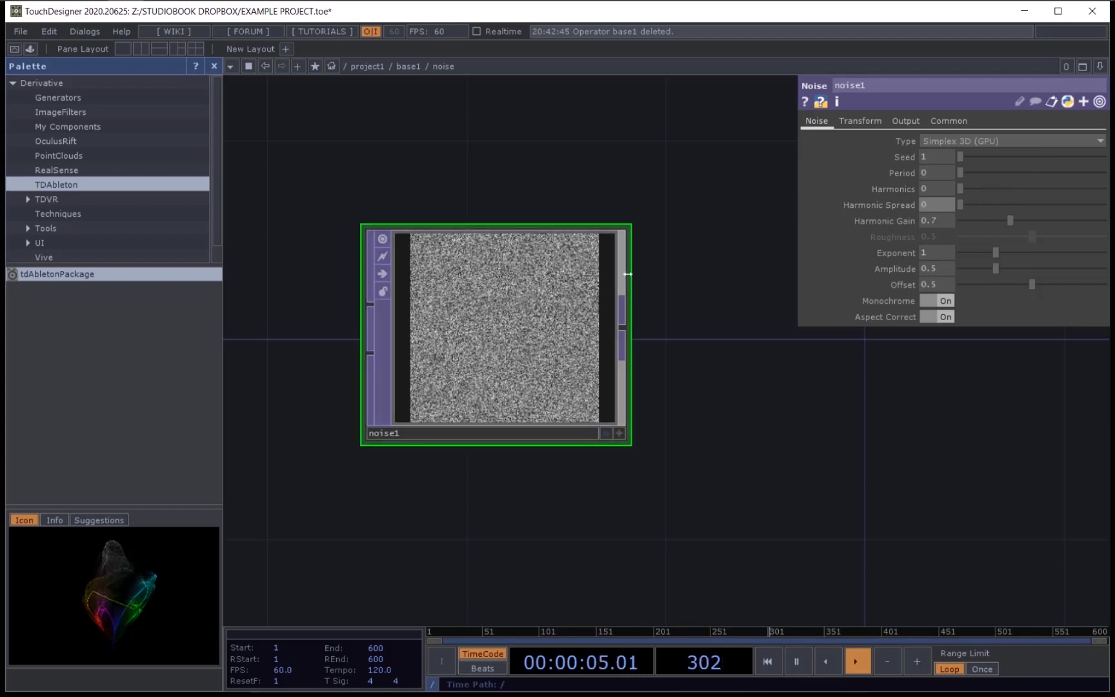
pyautogui.moveTo(1012, 221); pyautogui.dragTo(864, 227)
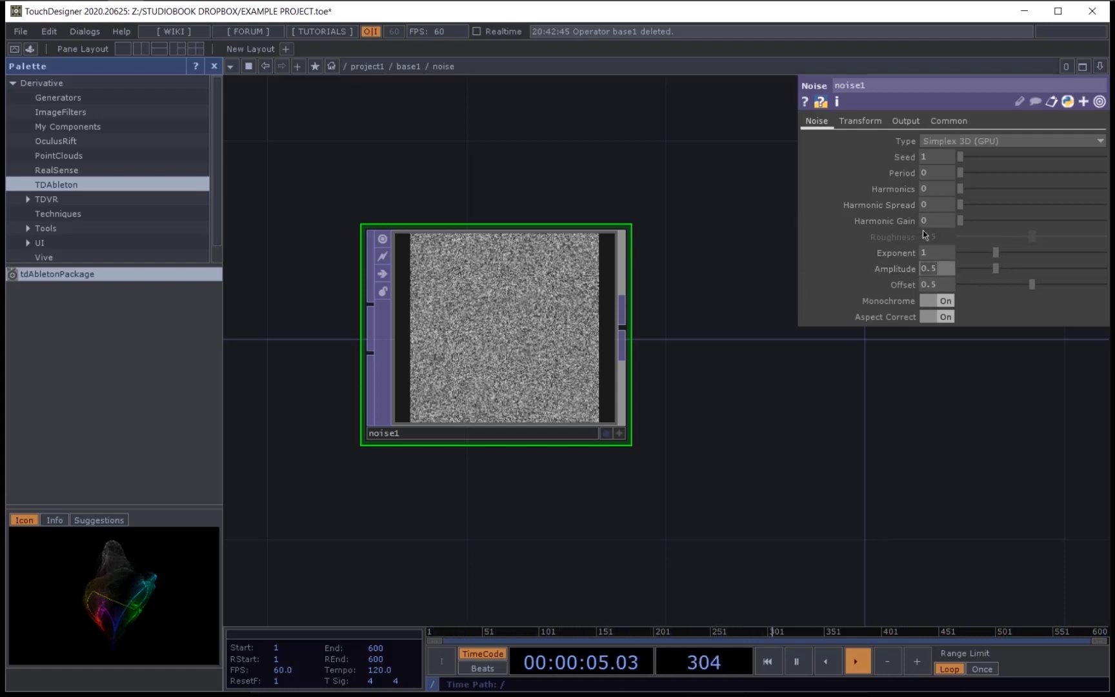
pyautogui.write('80')
pyautogui.press('Return')
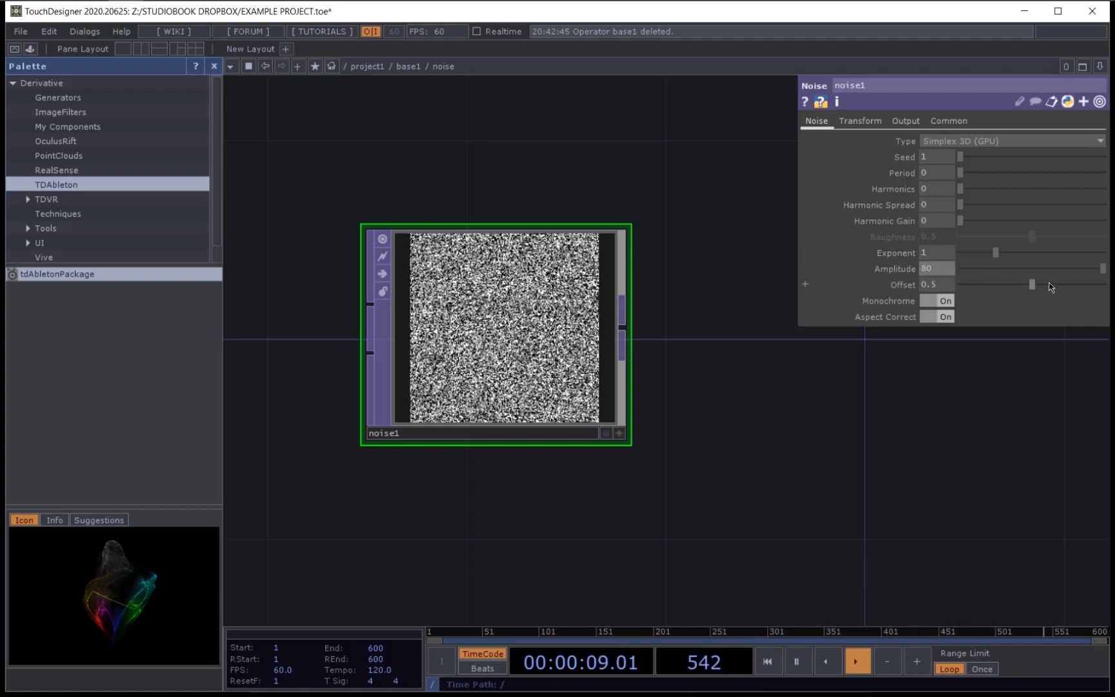
pyautogui.moveTo(1032, 288); pyautogui.dragTo(1107, 287)
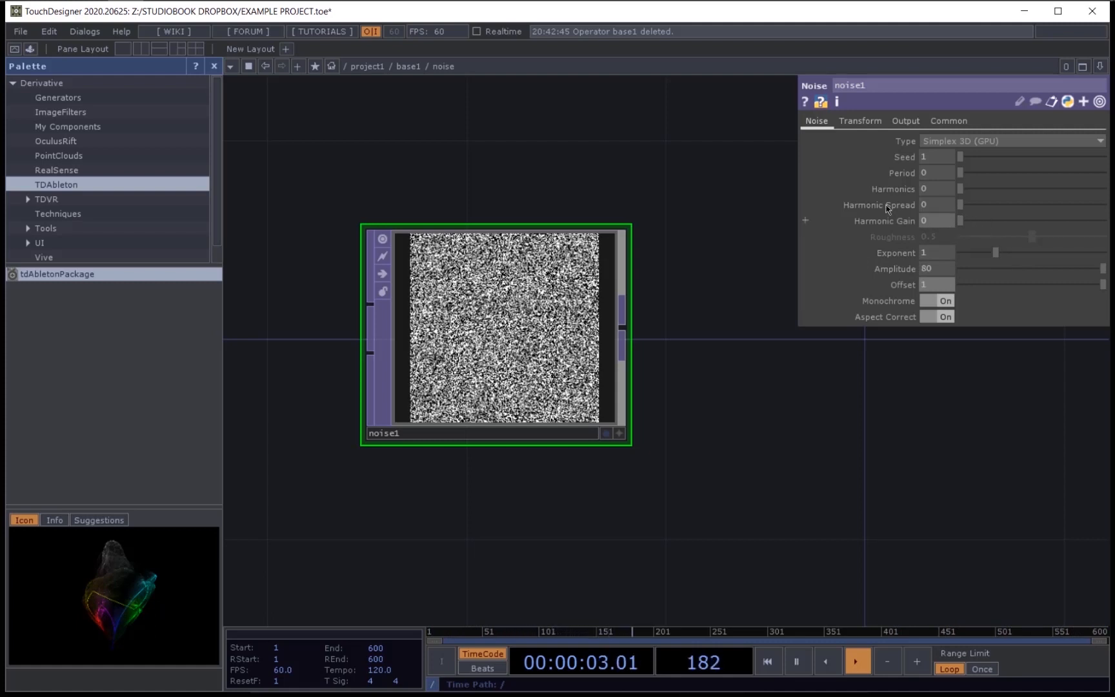
# Step: Animate the Noise TOP's X scale with the expression absTime.seconds * 0.05, and return to its main noise parameters
pyautogui.click(852, 123)
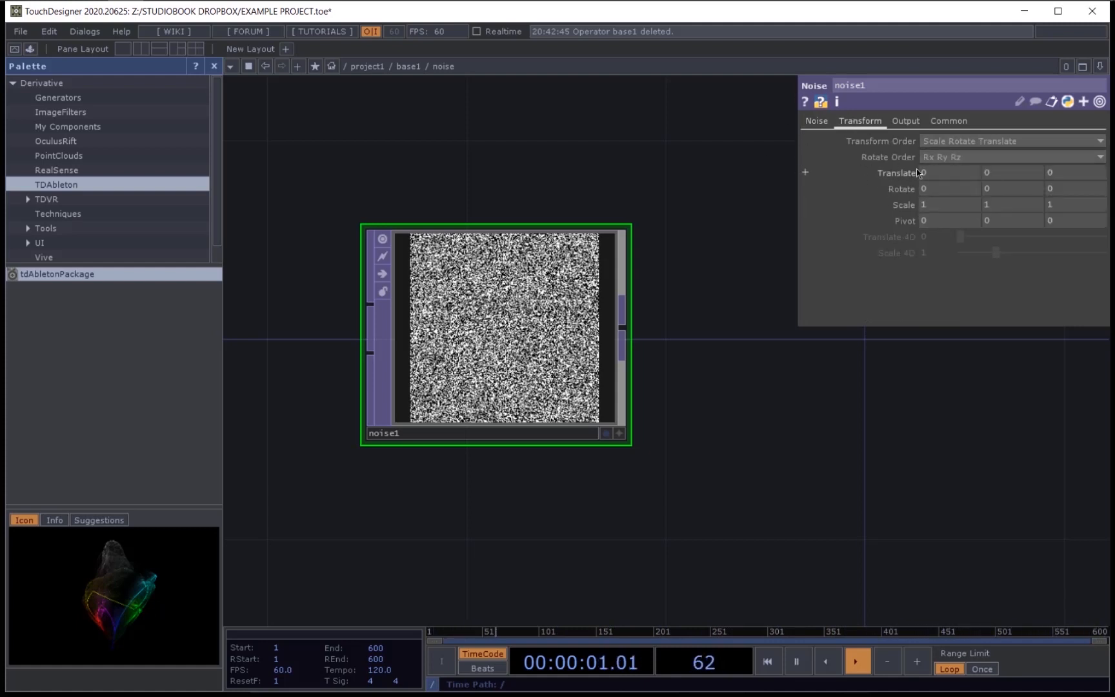
pyautogui.click(941, 203)
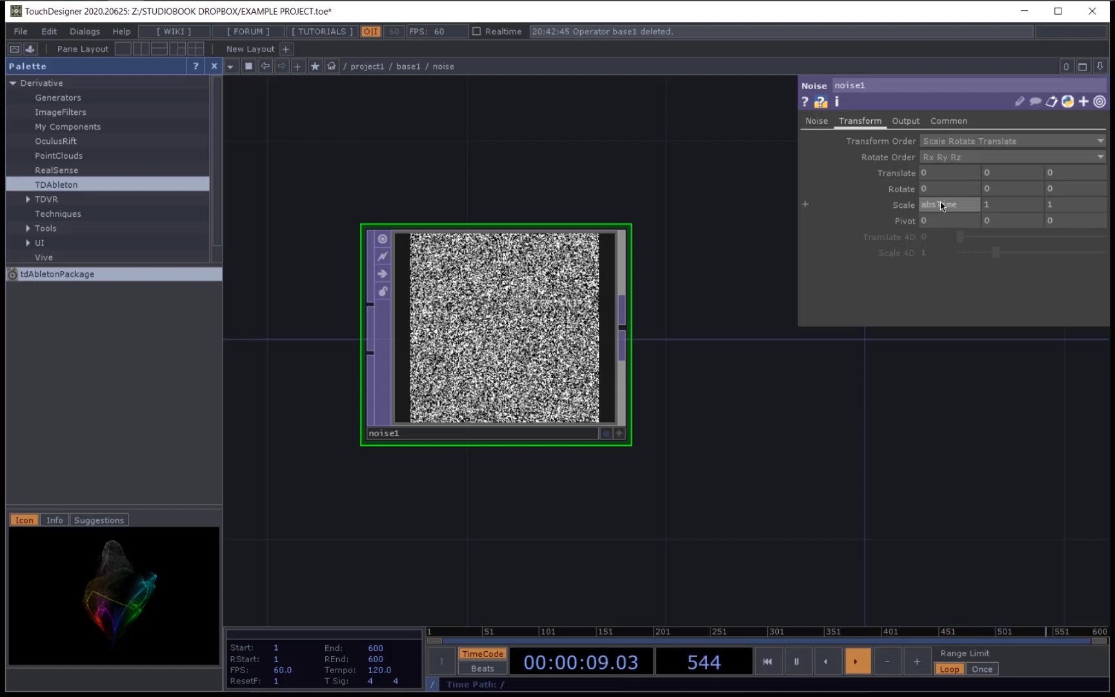
pyautogui.write('.secon')
pyautogui.write('ds')
pyautogui.write(' *')
pyautogui.write(' 0.')
pyautogui.write('05')
pyautogui.press('Return')
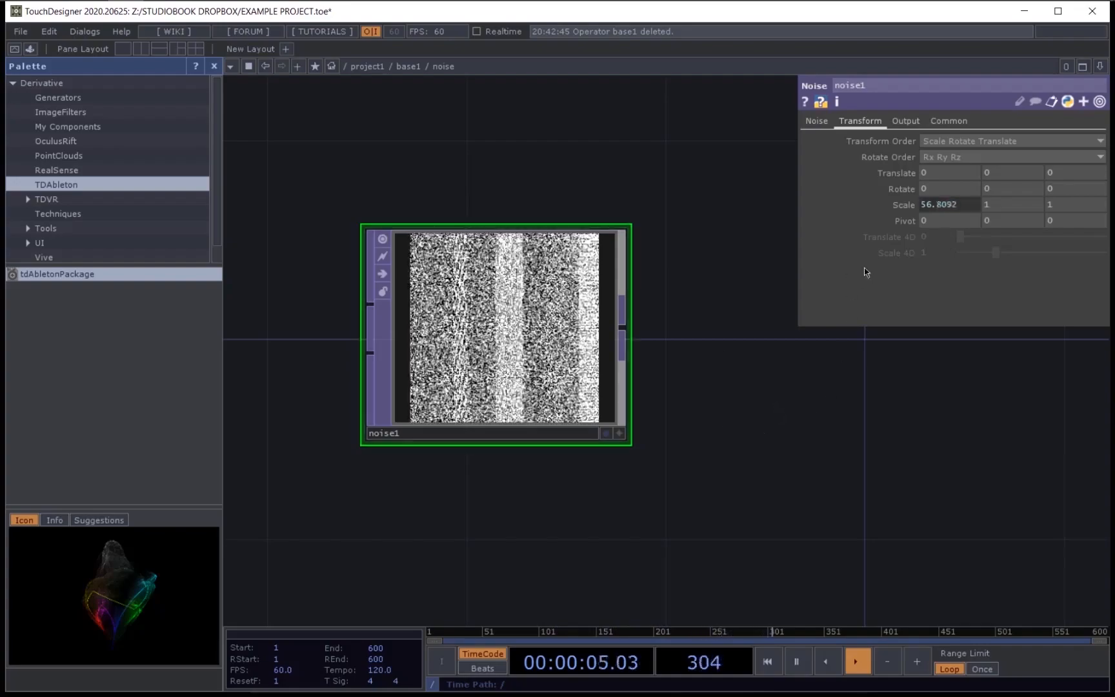
pyautogui.click(816, 121)
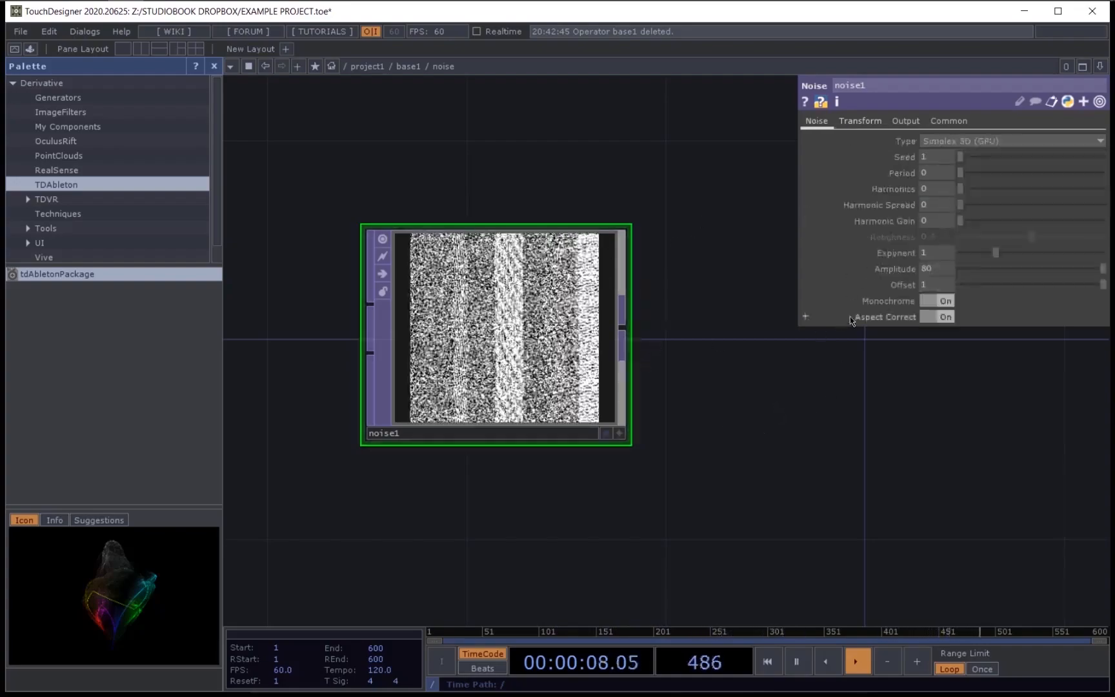
# Step: Turn off Monochrome on the Noise TOP so it outputs coloured noise
pyautogui.click(944, 304)
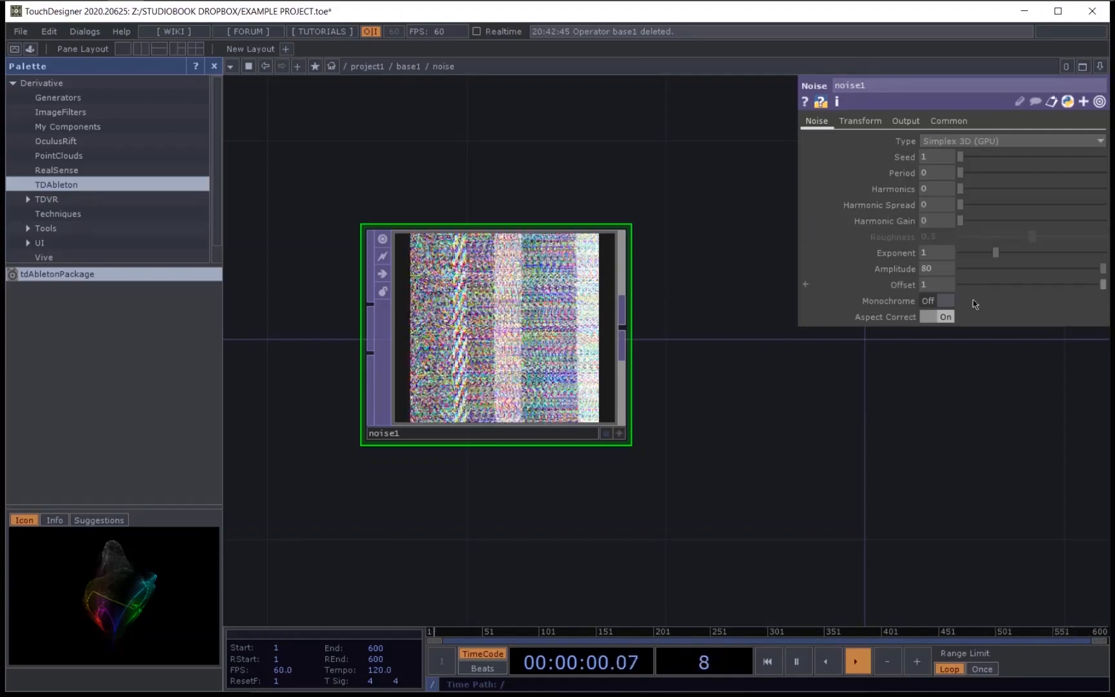
pyautogui.moveTo(693, 372); pyautogui.dragTo(593, 437)
pyautogui.scroll(-3, 645, 392)
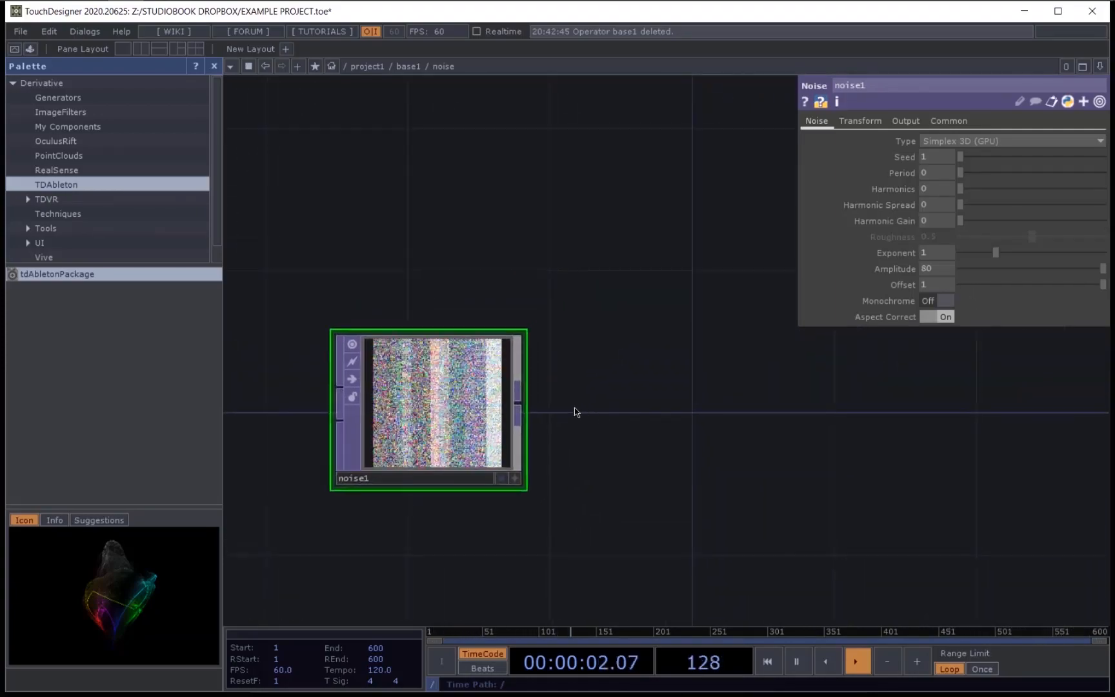
# Step: Add a Displace TOP from the Noise TOP's output and place it above and beyond the noise node
pyautogui.rightClick(521, 406)
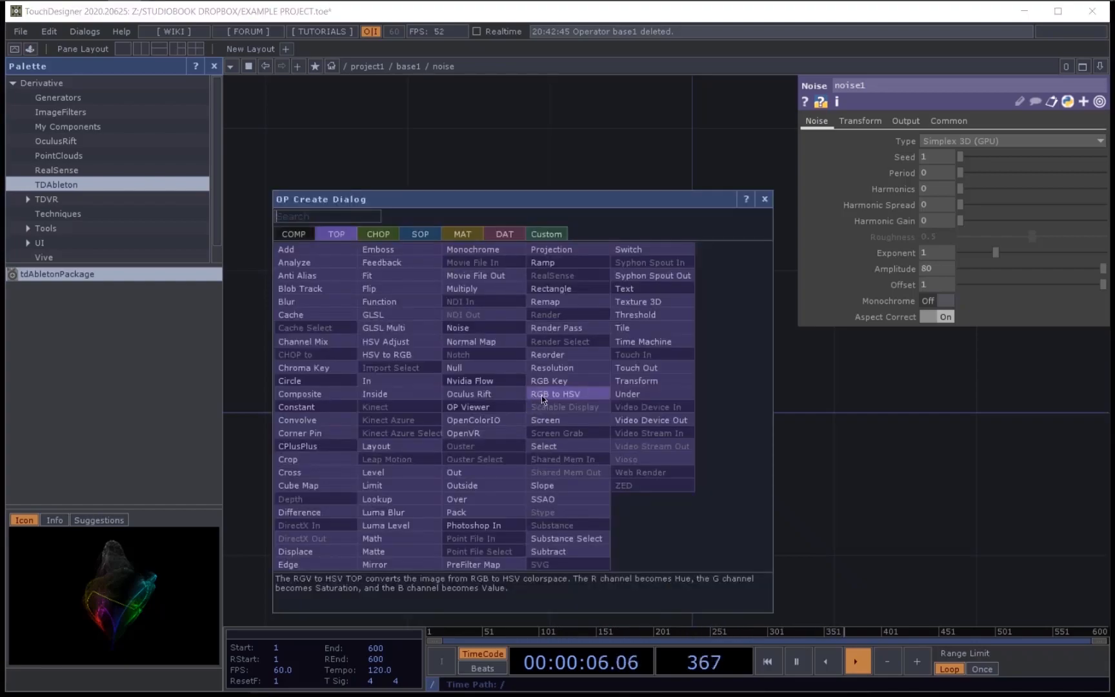
pyautogui.click(369, 499)
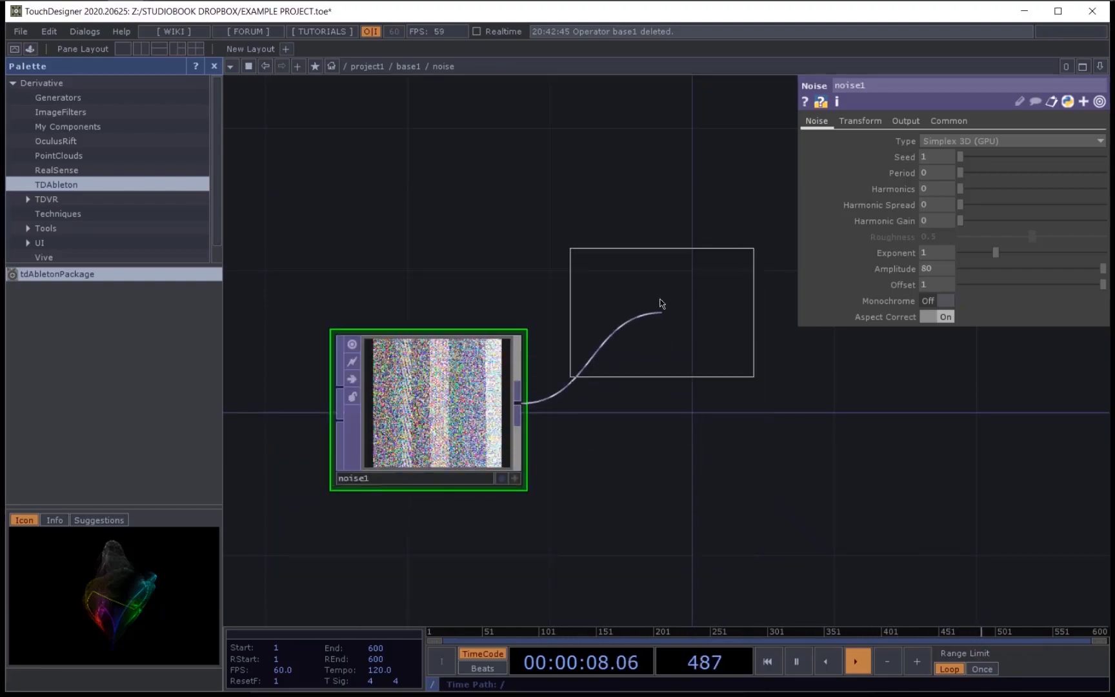
pyautogui.click(676, 292)
pyautogui.moveTo(647, 338); pyautogui.dragTo(719, 267)
pyautogui.moveTo(628, 381); pyautogui.dragTo(641, 451)
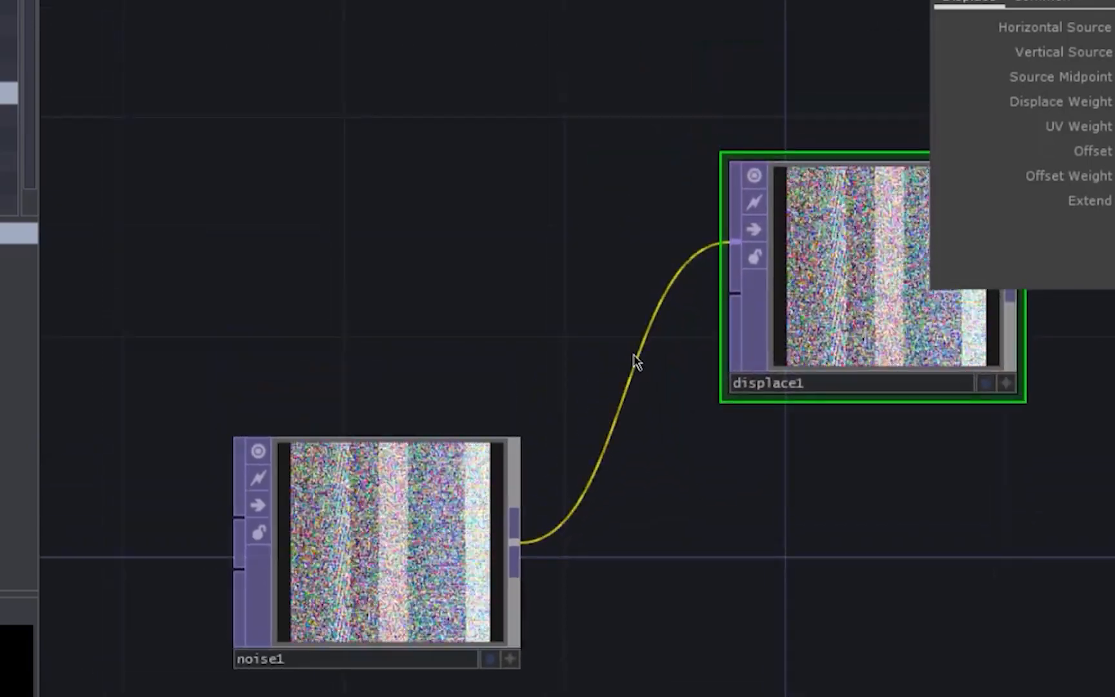
# Step: Disconnect the noise from the Displace TOP's first input and wire it to the second input instead
pyautogui.rightClick(636, 361)
pyautogui.click(700, 420)
pyautogui.moveTo(514, 544); pyautogui.dragTo(715, 314)
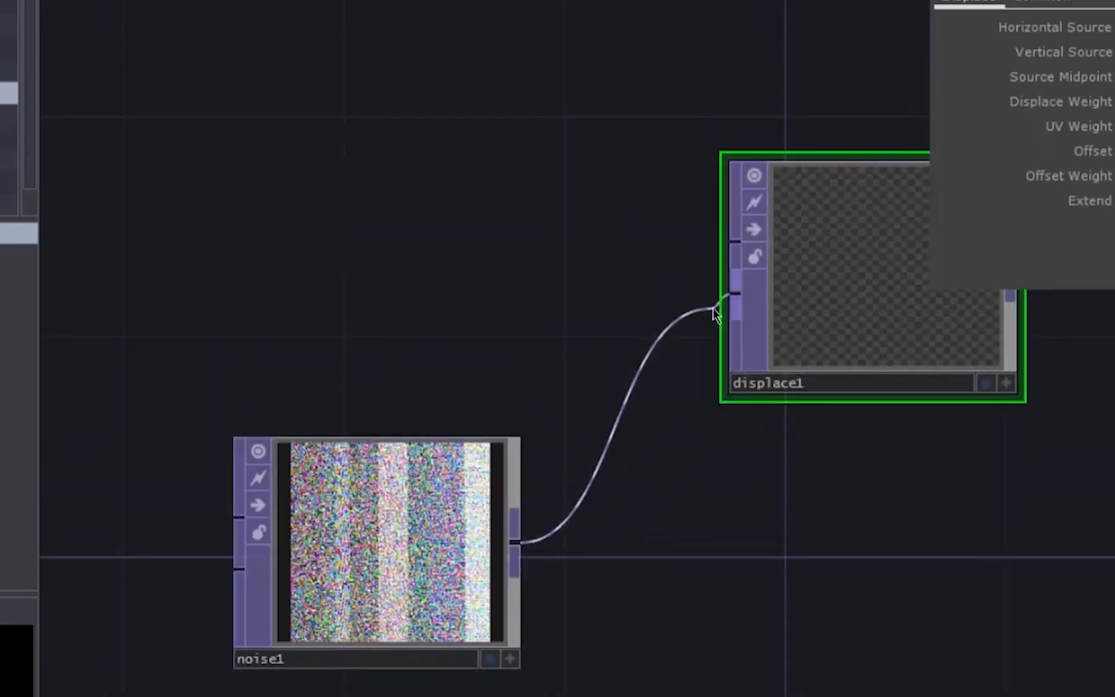
# Step: Add a Rectangle TOP and position it above the noise node, ahead of the Displace TOP
pyautogui.moveTo(746, 540); pyautogui.dragTo(683, 595)
pyautogui.scroll(-3, 665, 565)
pyautogui.moveTo(803, 603); pyautogui.dragTo(930, 638)
pyautogui.moveTo(580, 391); pyautogui.dragTo(644, 368)
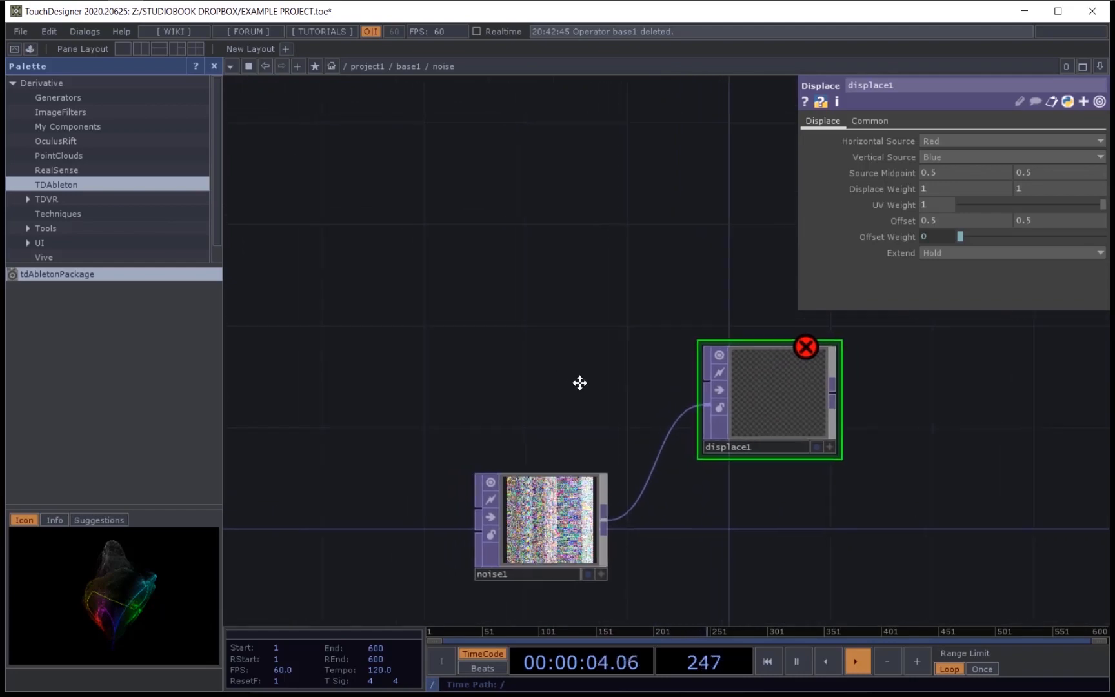
pyautogui.press('Tab')
pyautogui.write('rec')
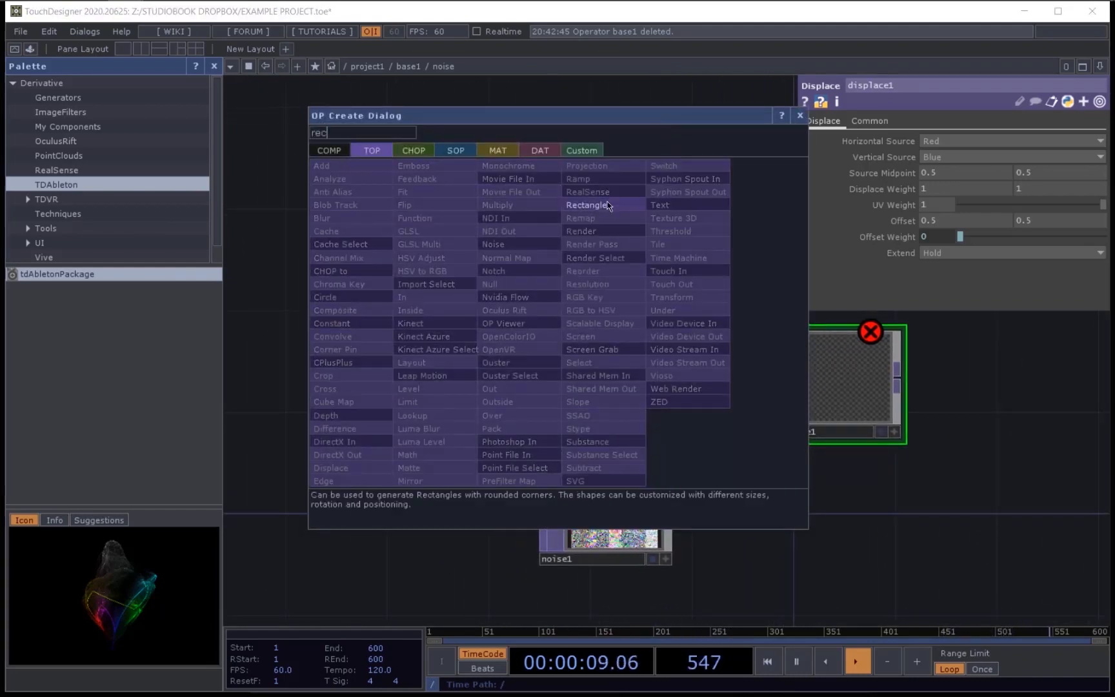
pyautogui.click(607, 202)
pyautogui.click(477, 384)
pyautogui.scroll(3, 589, 381)
pyautogui.moveTo(602, 378); pyautogui.dragTo(503, 292)
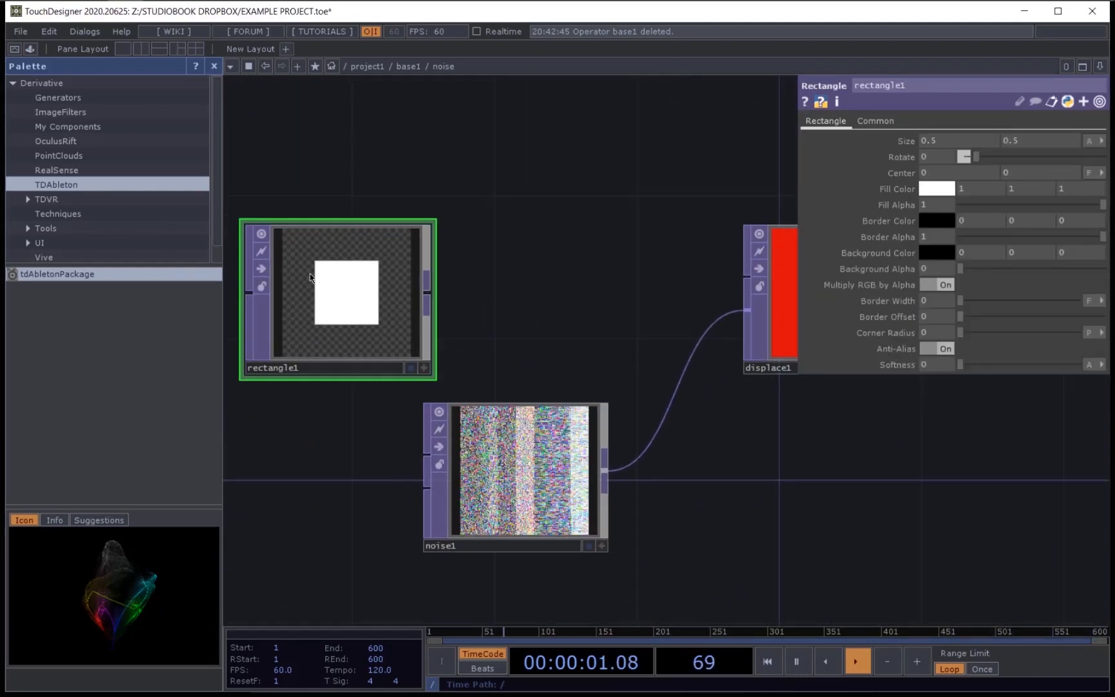
pyautogui.moveTo(311, 277); pyautogui.dragTo(382, 277)
pyautogui.moveTo(530, 279); pyautogui.dragTo(523, 279)
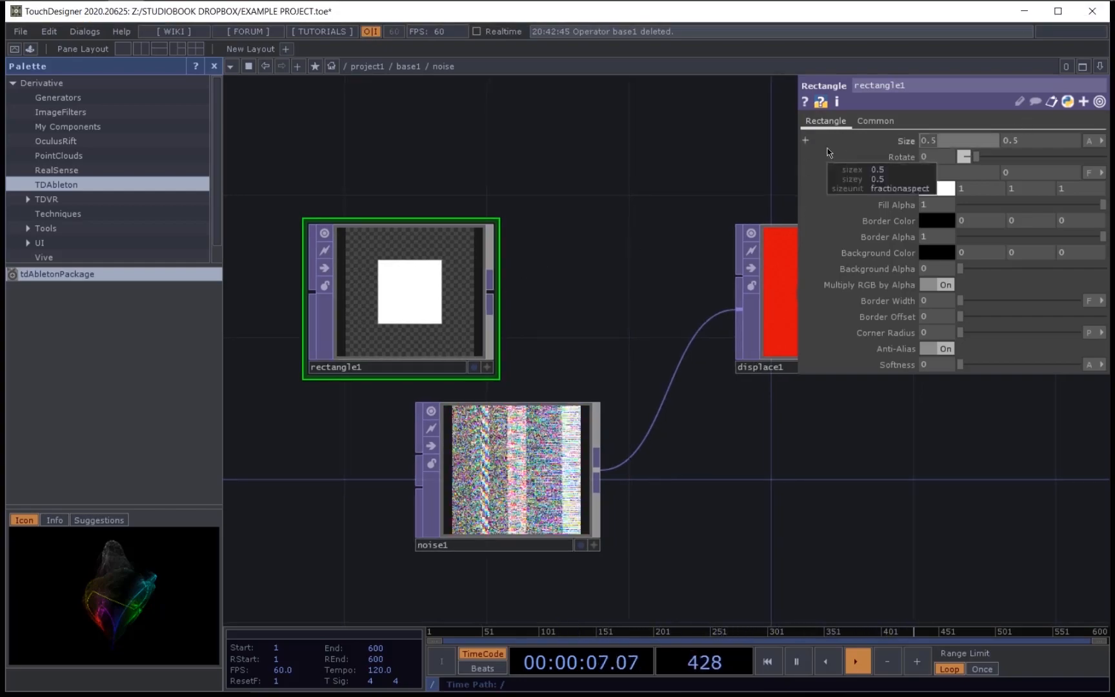
# Step: Set the Rectangle TOP's size to .98 by .99
pyautogui.write('.98')
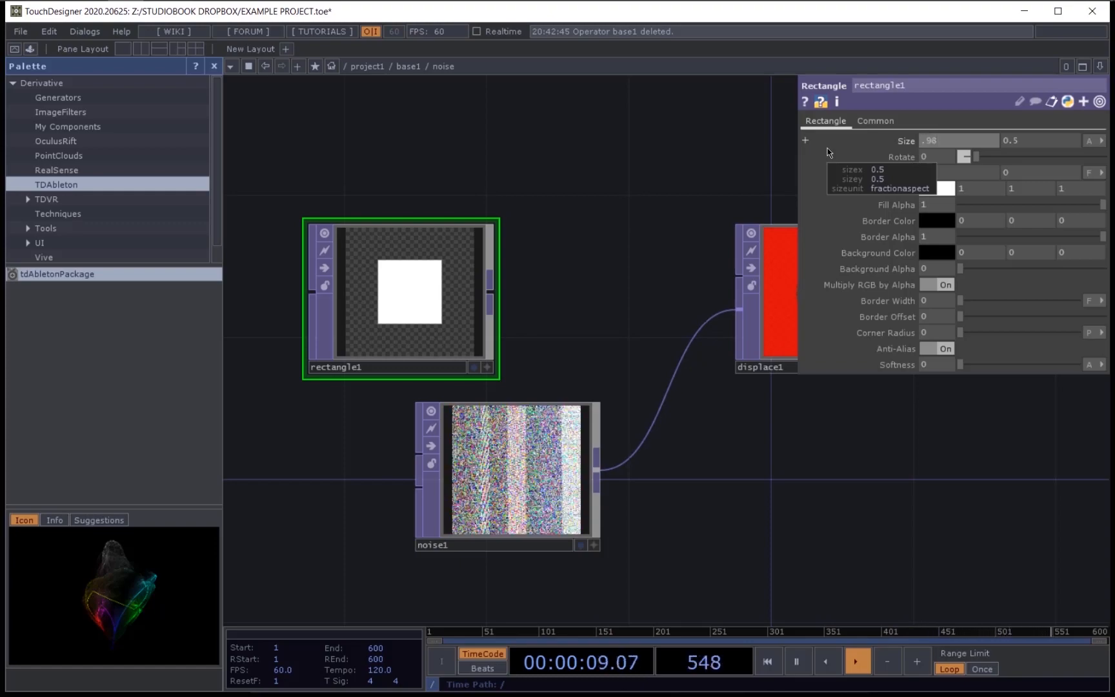
pyautogui.press('Tab')
pyautogui.write('.99')
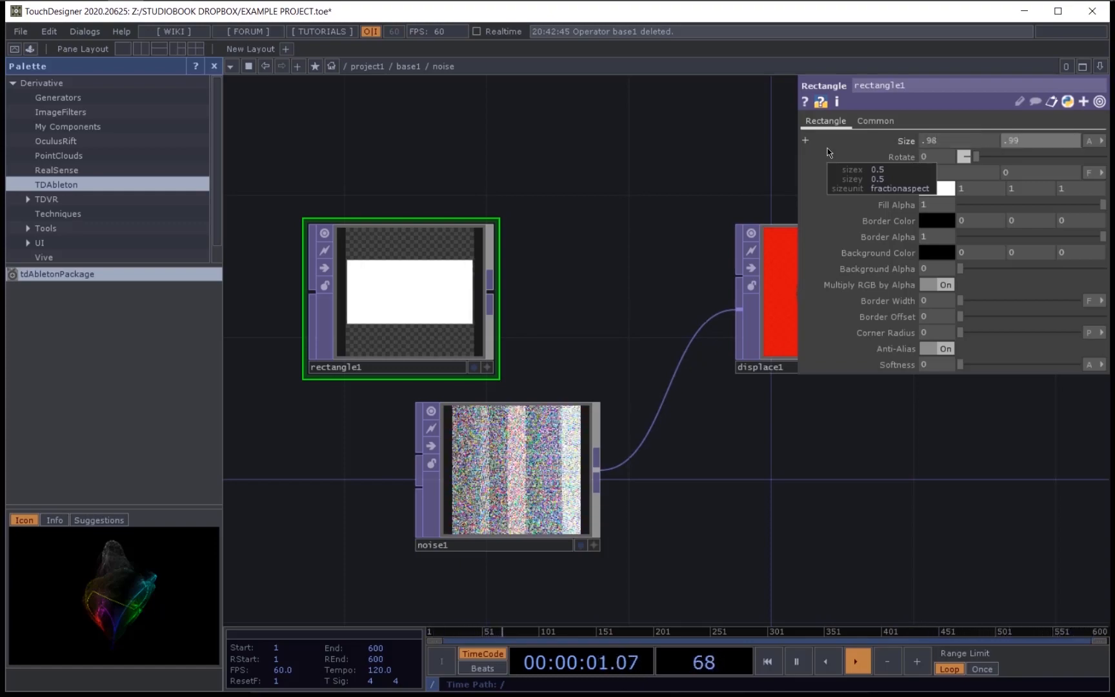
pyautogui.press('Return')
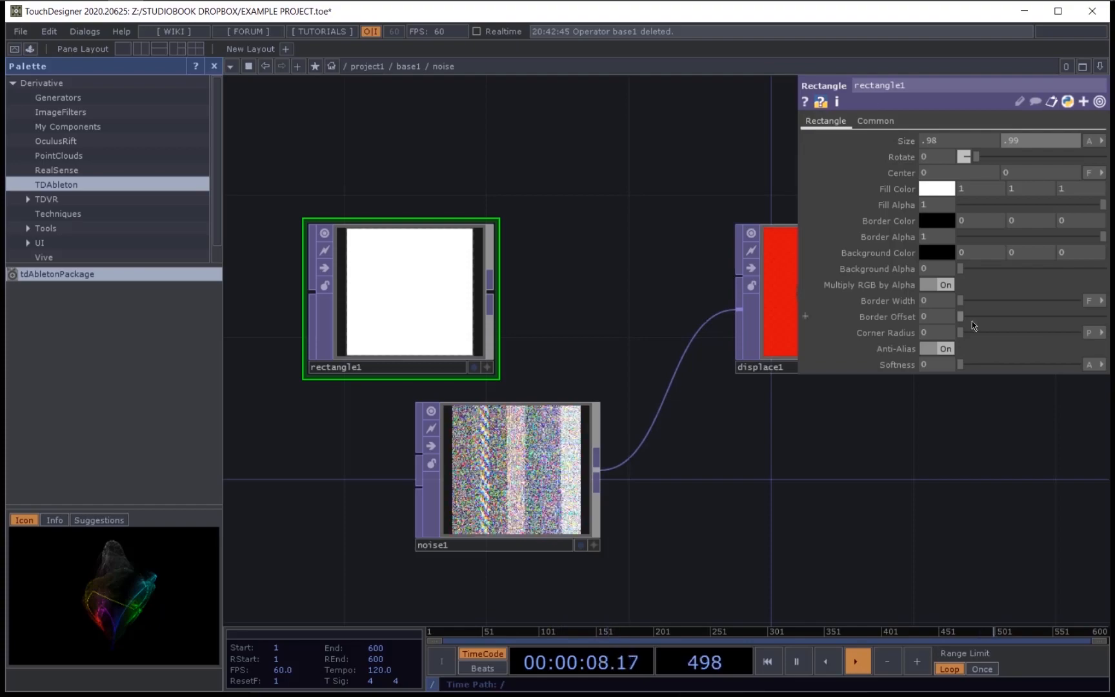
# Step: Set the rectangle's Border Width to 0.1 and its Border Color to white
pyautogui.moveTo(982, 301); pyautogui.dragTo(1076, 301)
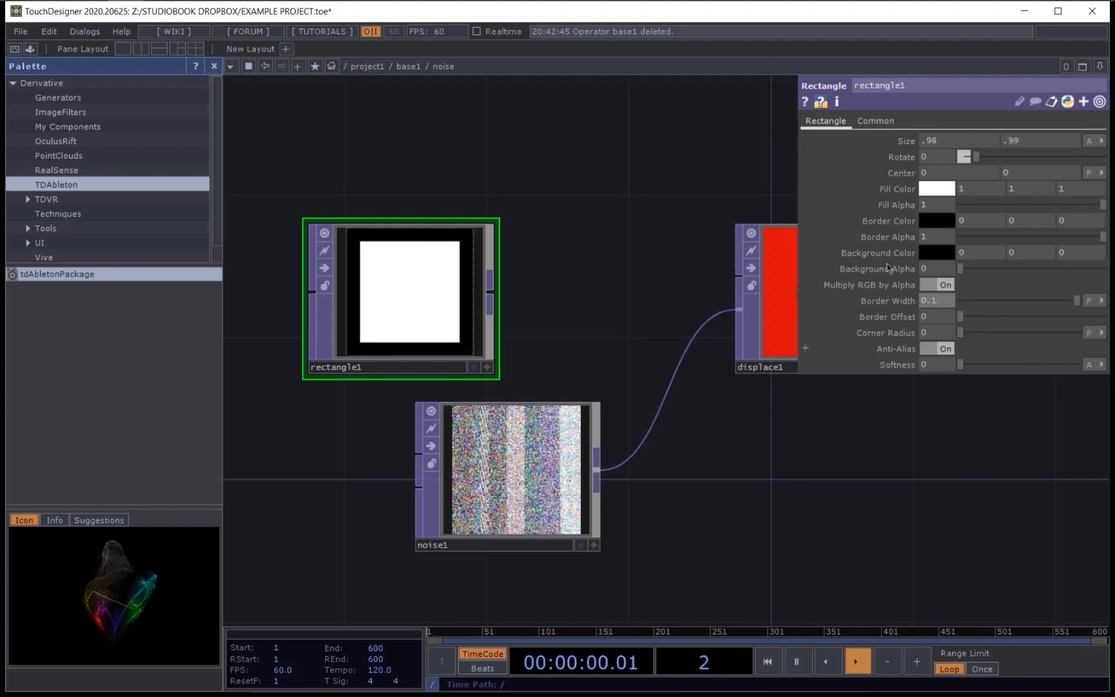
pyautogui.click(936, 220)
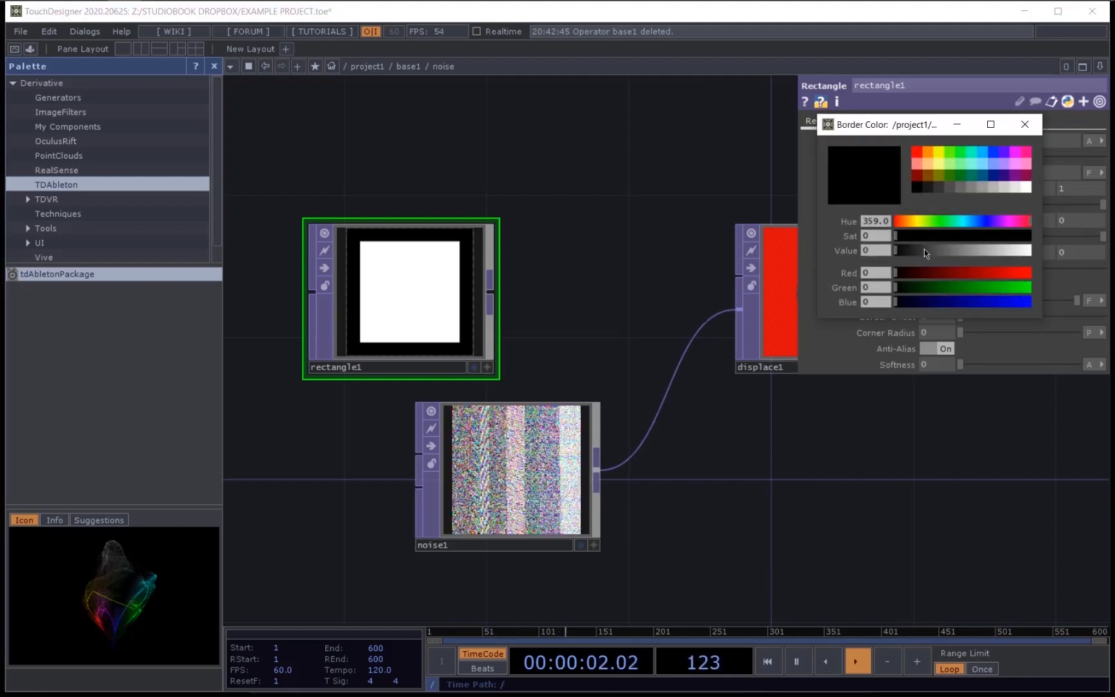
pyautogui.moveTo(924, 250); pyautogui.dragTo(1032, 251)
pyautogui.click(1025, 124)
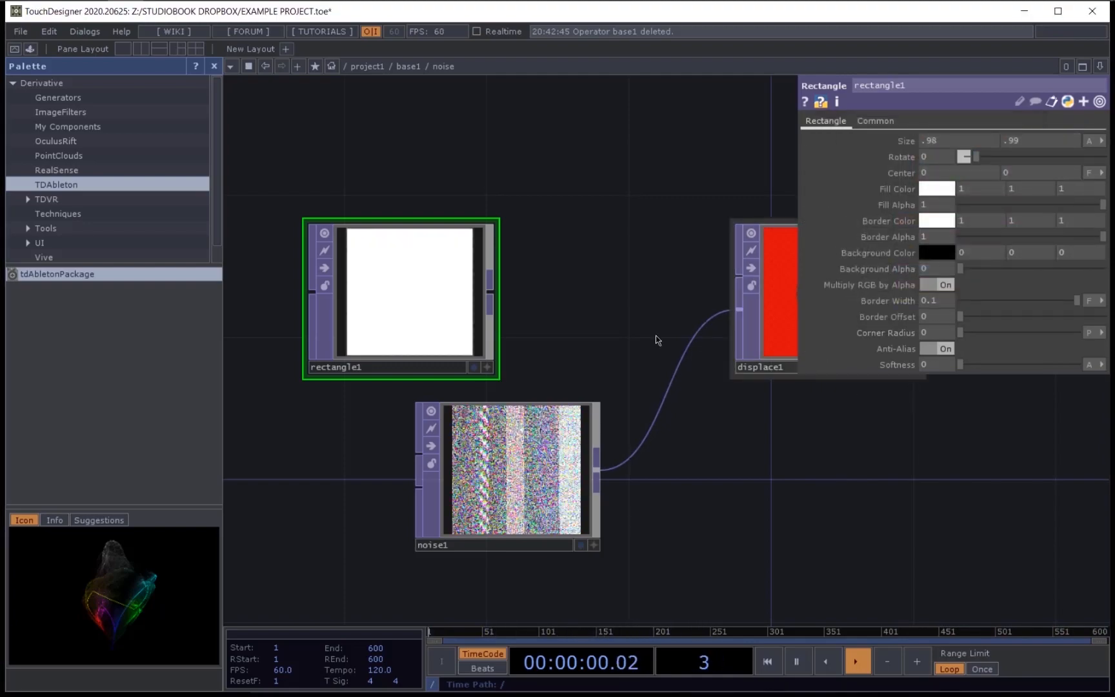
# Step: Set the Rectangle TOP's resolution to 1280 by 1280 and its Pixel Format to 32-bit float (RGBA)
pyautogui.moveTo(657, 336); pyautogui.dragTo(610, 313)
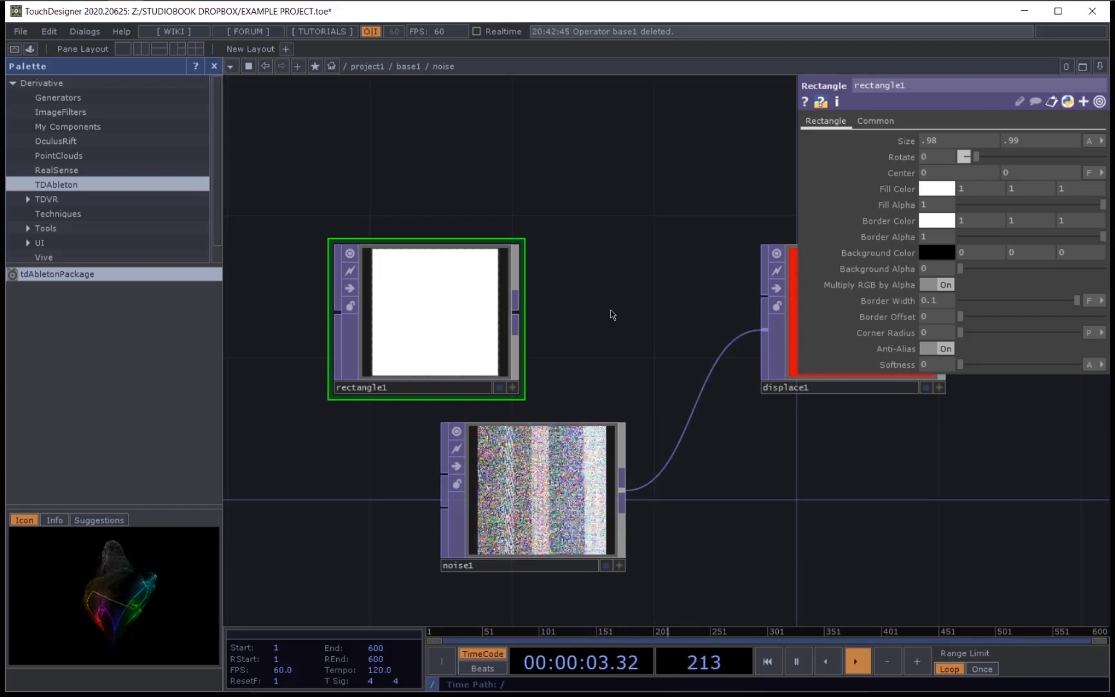
pyautogui.click(875, 121)
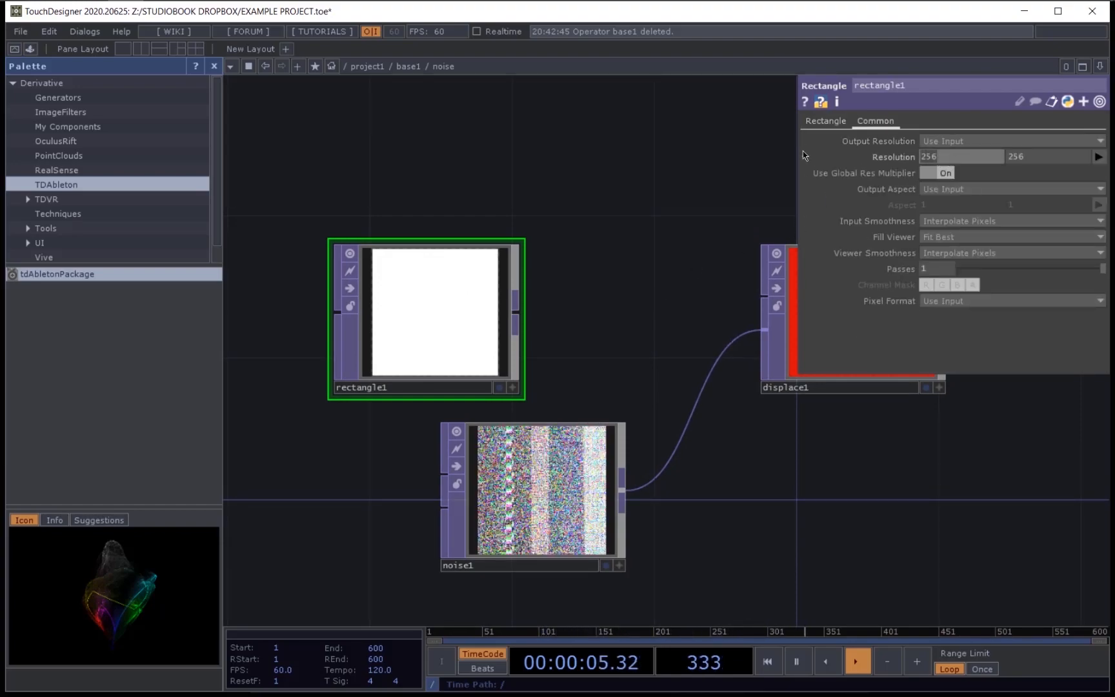
pyautogui.write('1280')
pyautogui.press('Tab')
pyautogui.write('1280')
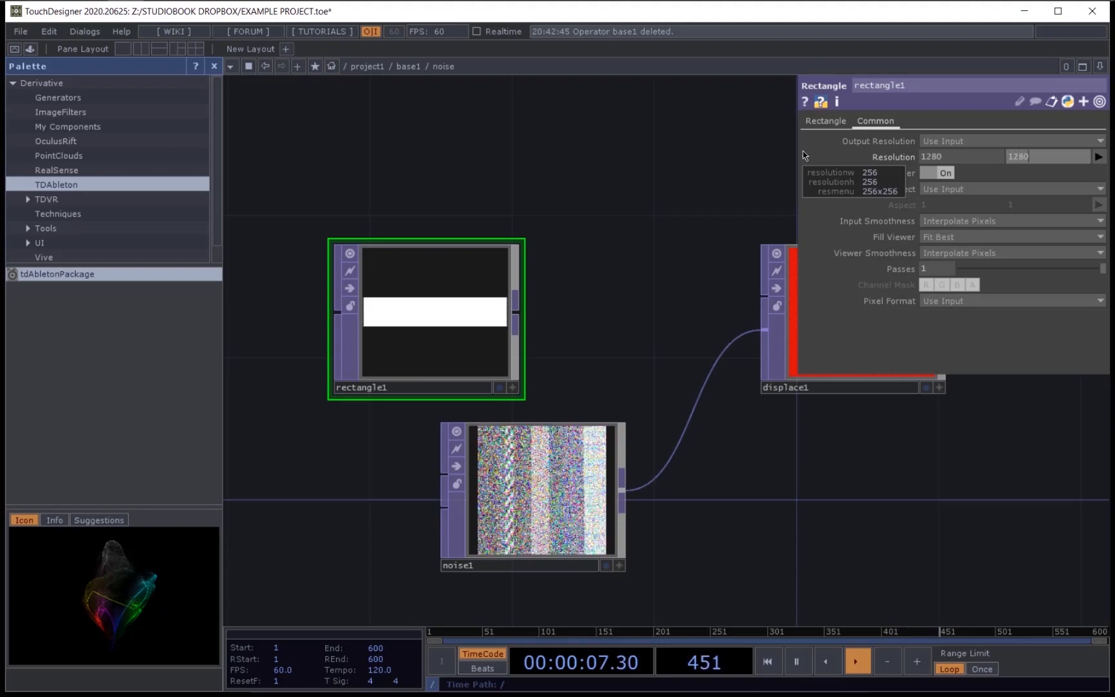
pyautogui.press('Return')
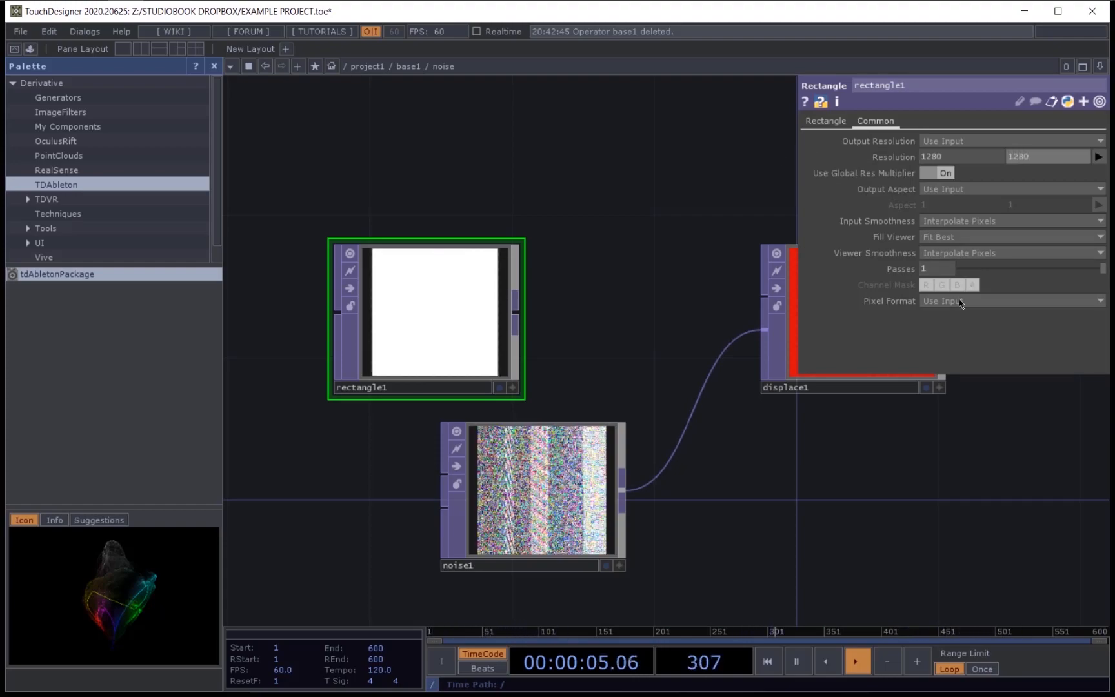
pyautogui.click(959, 304)
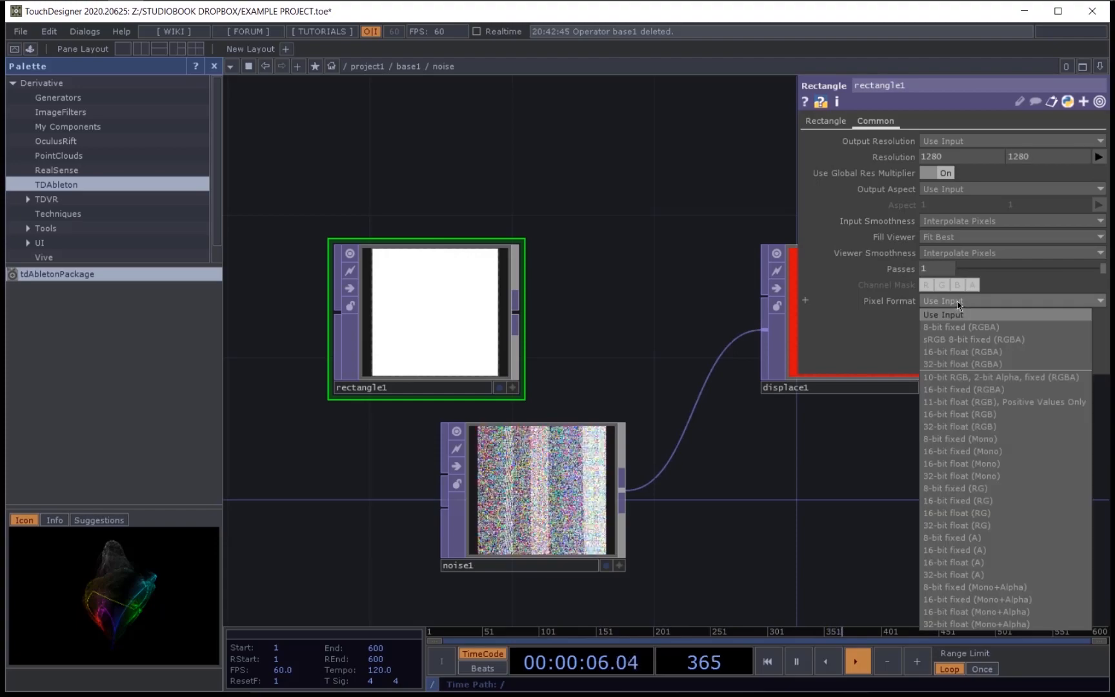
pyautogui.click(981, 362)
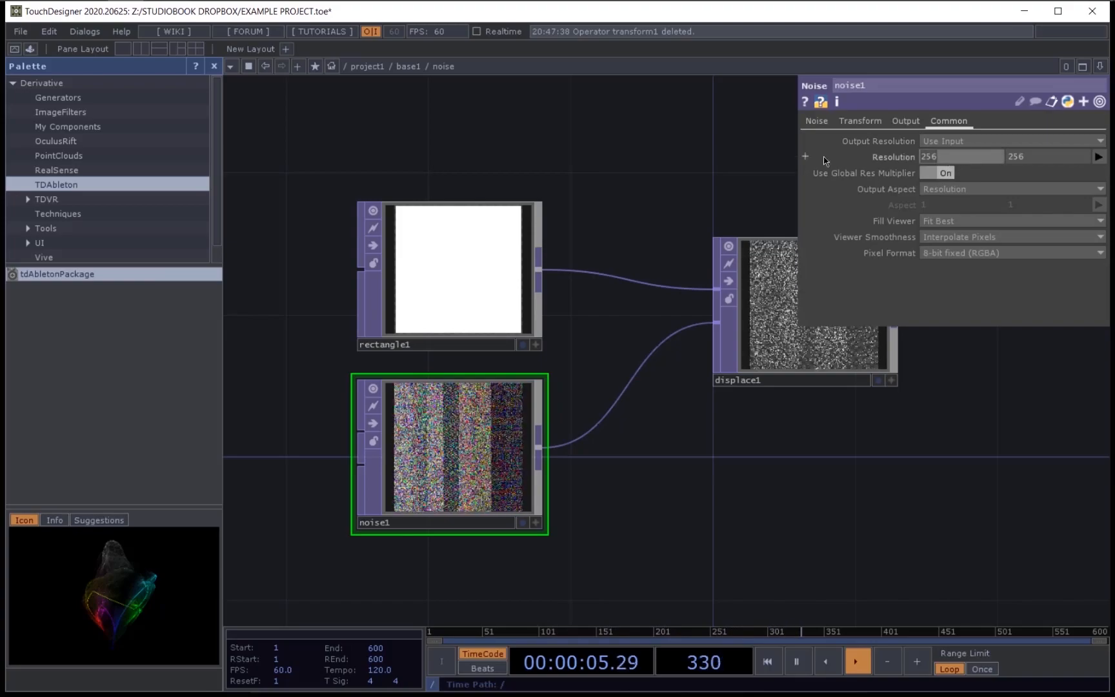
# Step: Set the Noise TOP's resolution to 1280 by 1280
pyautogui.write('1280')
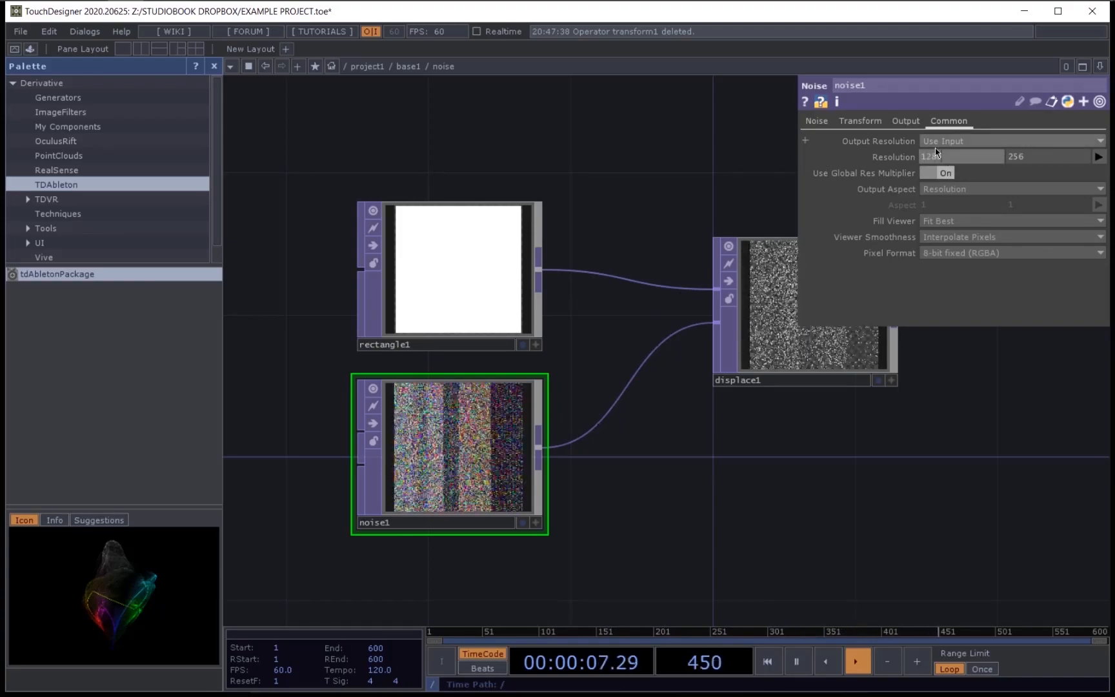
pyautogui.press('Tab')
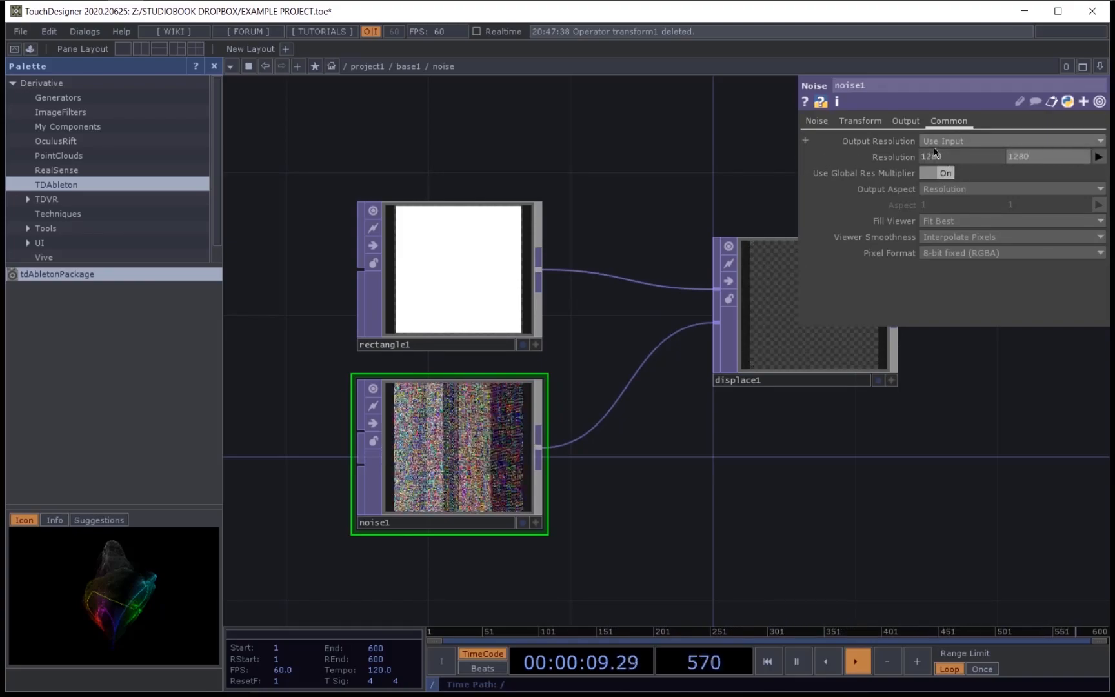
pyautogui.click(963, 253)
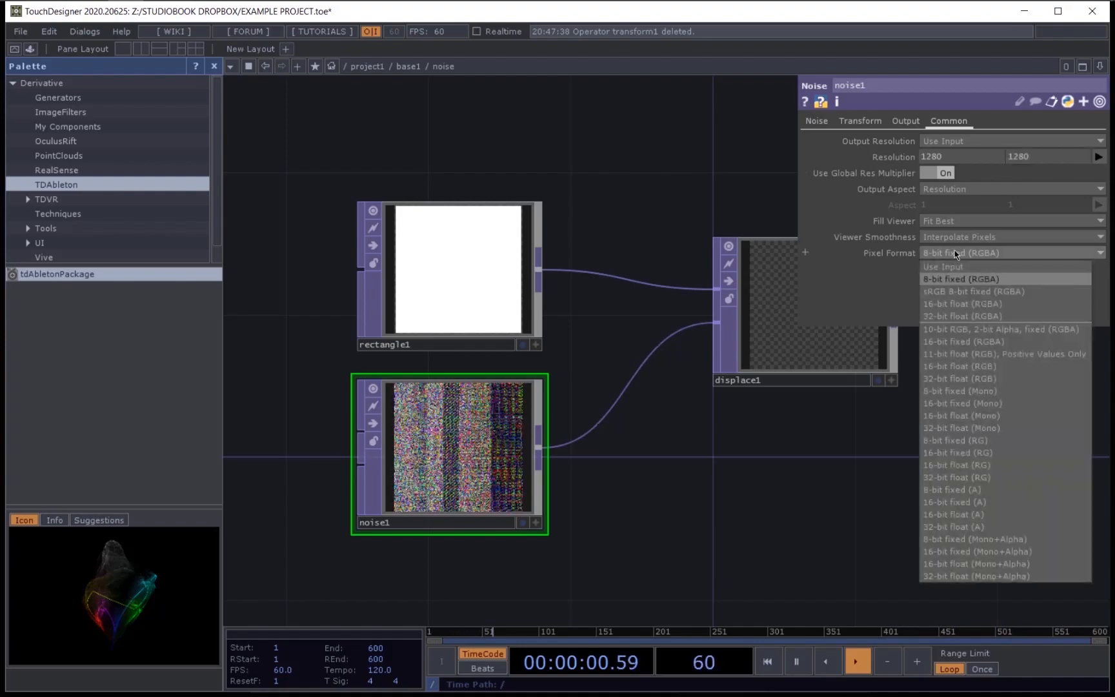
pyautogui.click(879, 297)
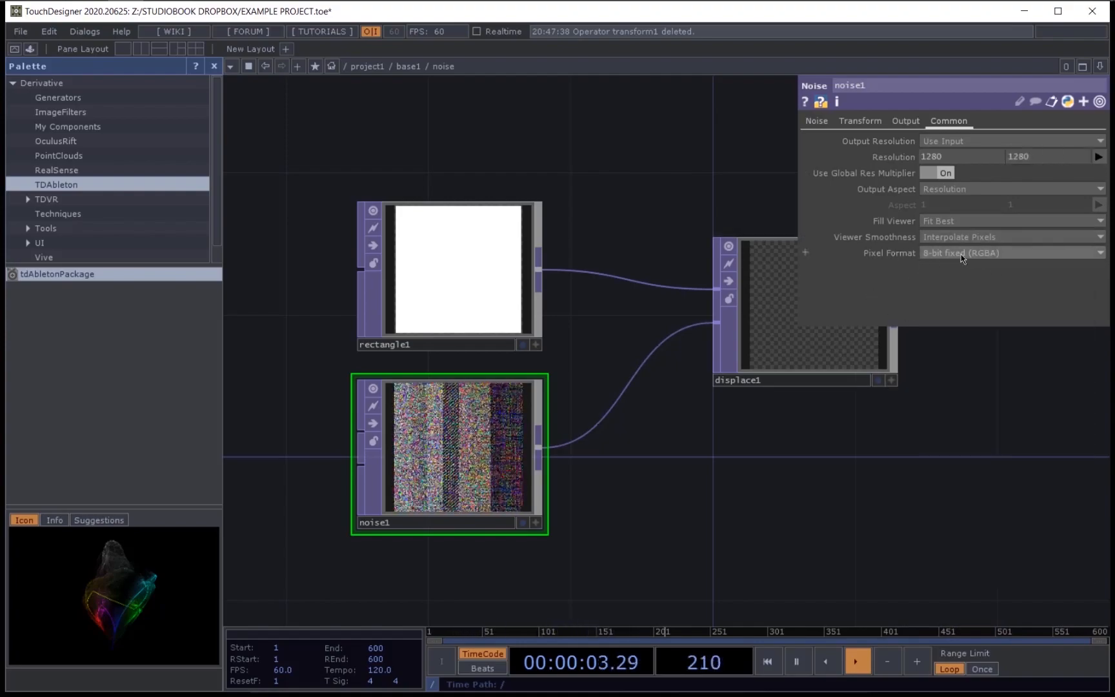
# Step: Try the 16-bit float (RGBA) and 32-bit float (RGBA) pixel formats on the Noise TOP
pyautogui.scroll(5, 794, 517)
pyautogui.scroll(5, 867, 448)
pyautogui.moveTo(671, 471); pyautogui.dragTo(1001, 468)
pyautogui.scroll(-3, 1001, 468)
pyautogui.click(1007, 255)
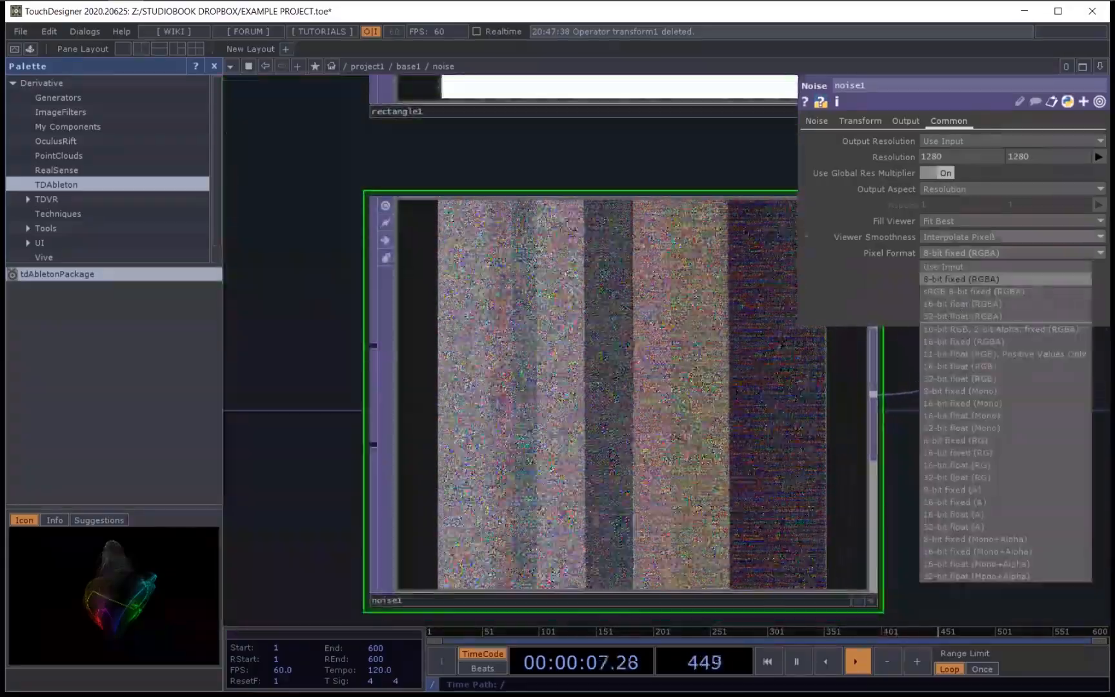
pyautogui.click(959, 294)
pyautogui.click(958, 255)
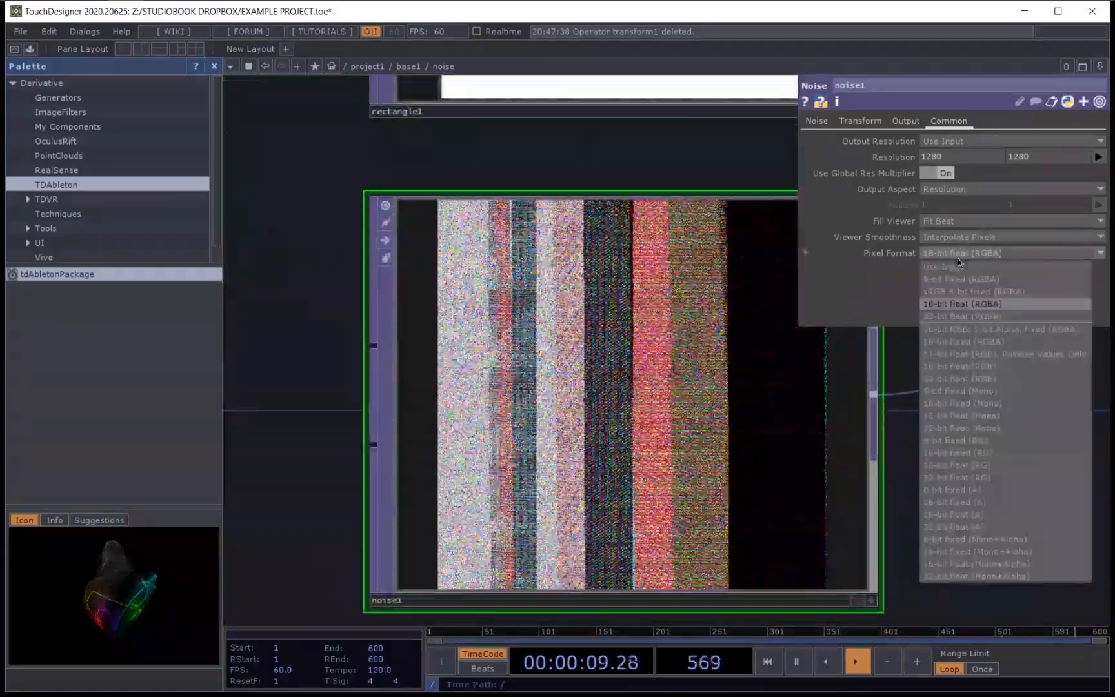
pyautogui.click(959, 313)
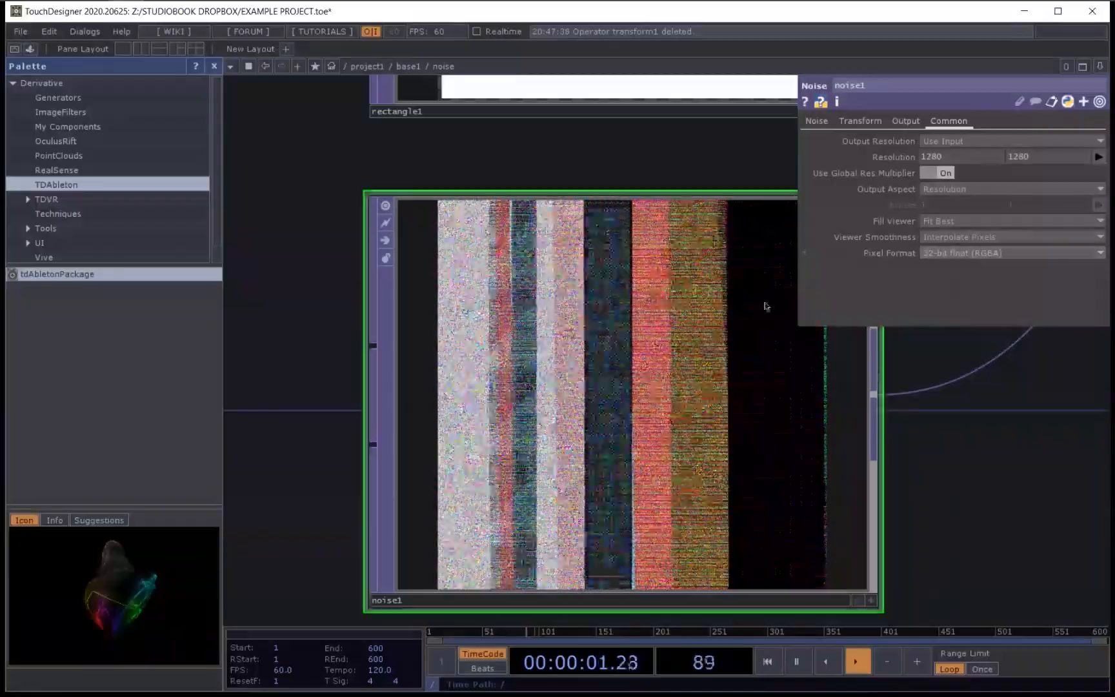
# Step: Inspect the noise texture up close and return its Pixel Format to 8-bit fixed (RGBA)
pyautogui.scroll(5, 667, 336)
pyautogui.scroll(-4, 668, 336)
pyautogui.scroll(-2, 668, 333)
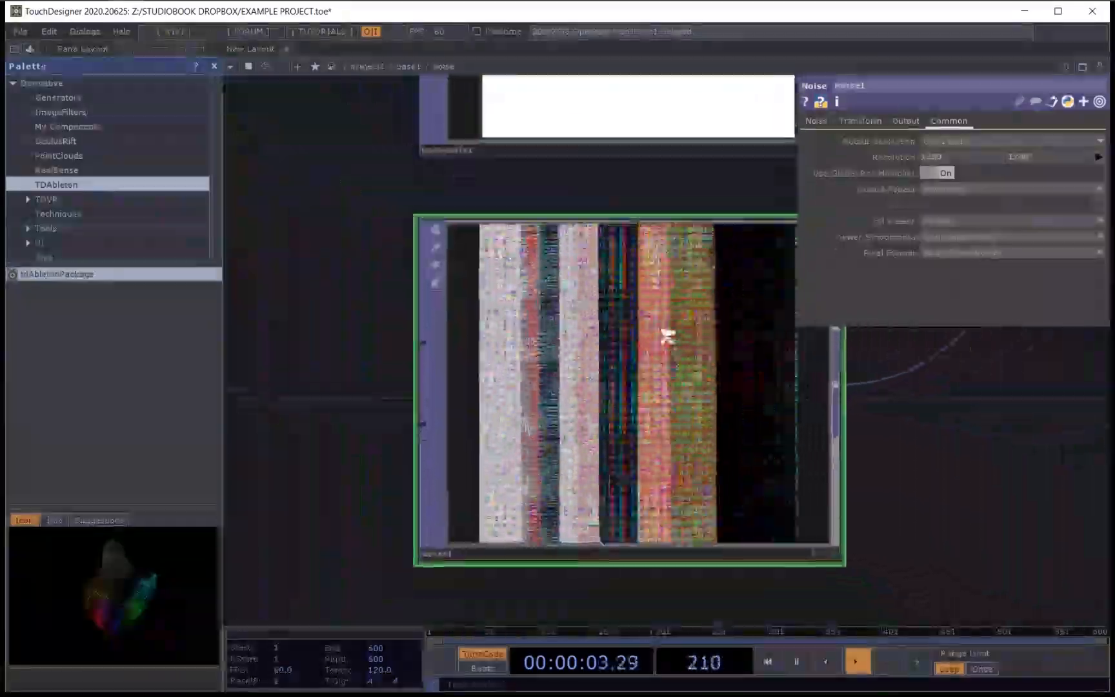
pyautogui.scroll(6, 658, 326)
pyautogui.scroll(-5, 650, 316)
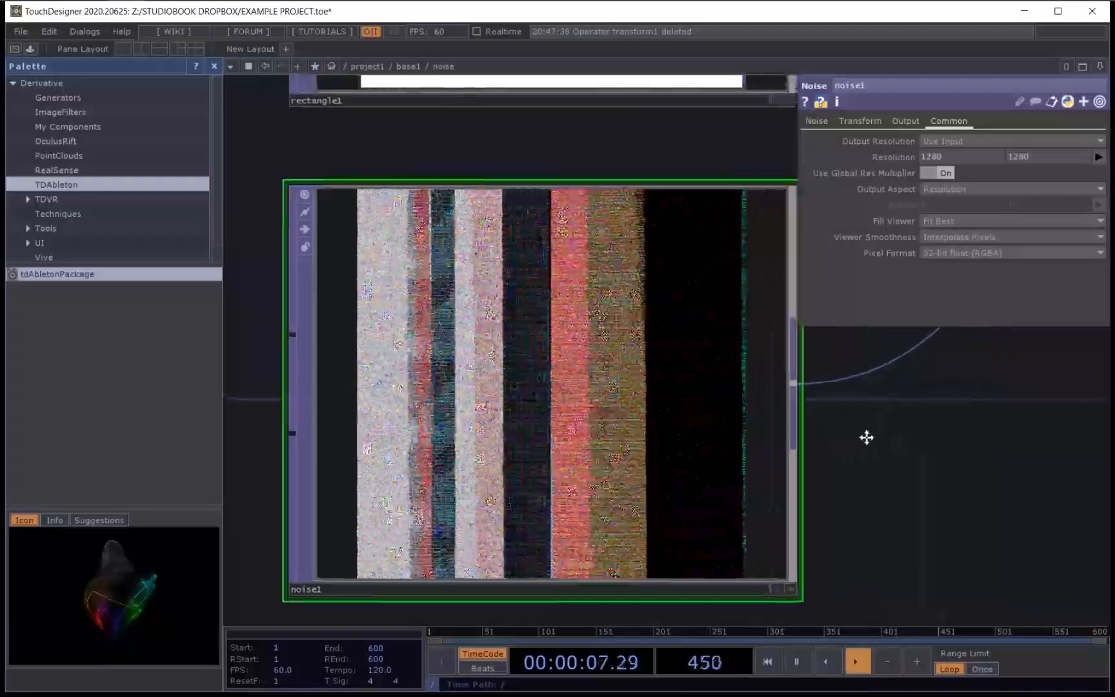
pyautogui.scroll(5, 633, 343)
pyautogui.scroll(-3, 632, 347)
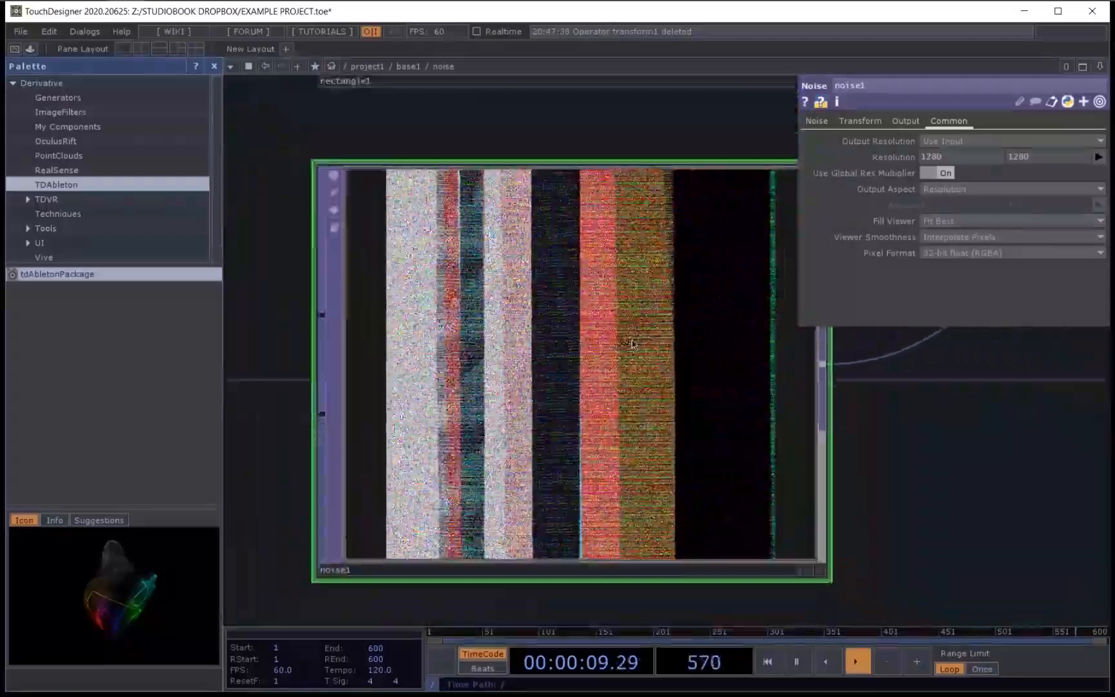
pyautogui.scroll(3, 633, 346)
pyautogui.click(955, 253)
pyautogui.click(954, 288)
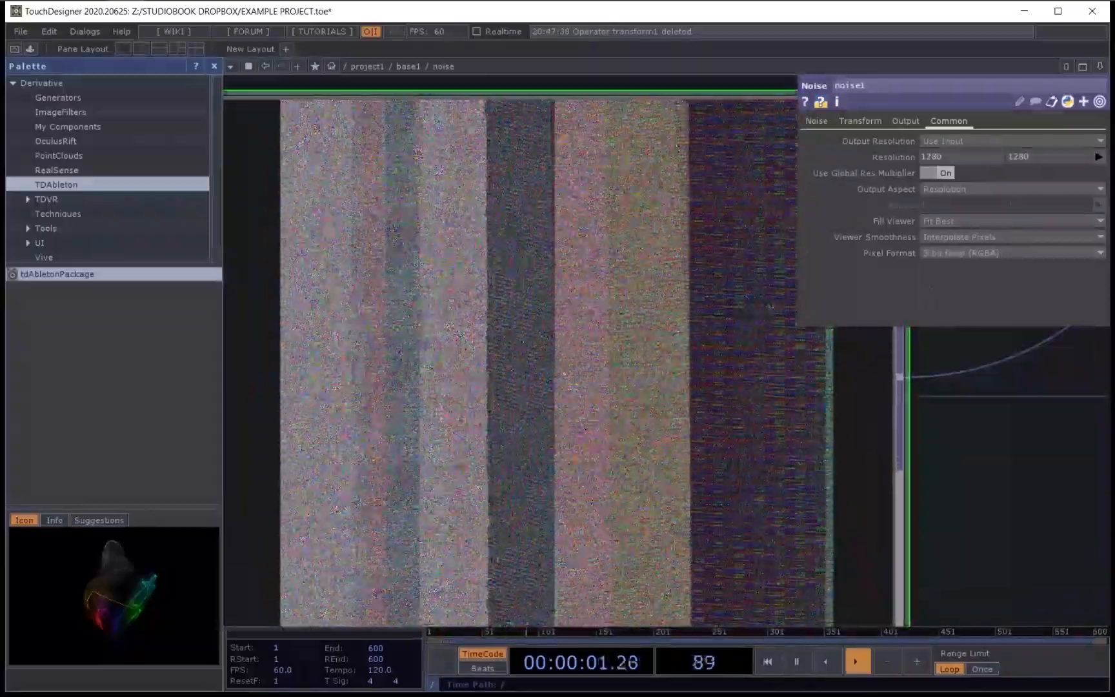
# Step: Examine the Displace TOP's output alongside its rectangle and noise inputs
pyautogui.scroll(-5, 981, 357)
pyautogui.moveTo(983, 358); pyautogui.dragTo(709, 461)
pyautogui.scroll(6, 677, 442)
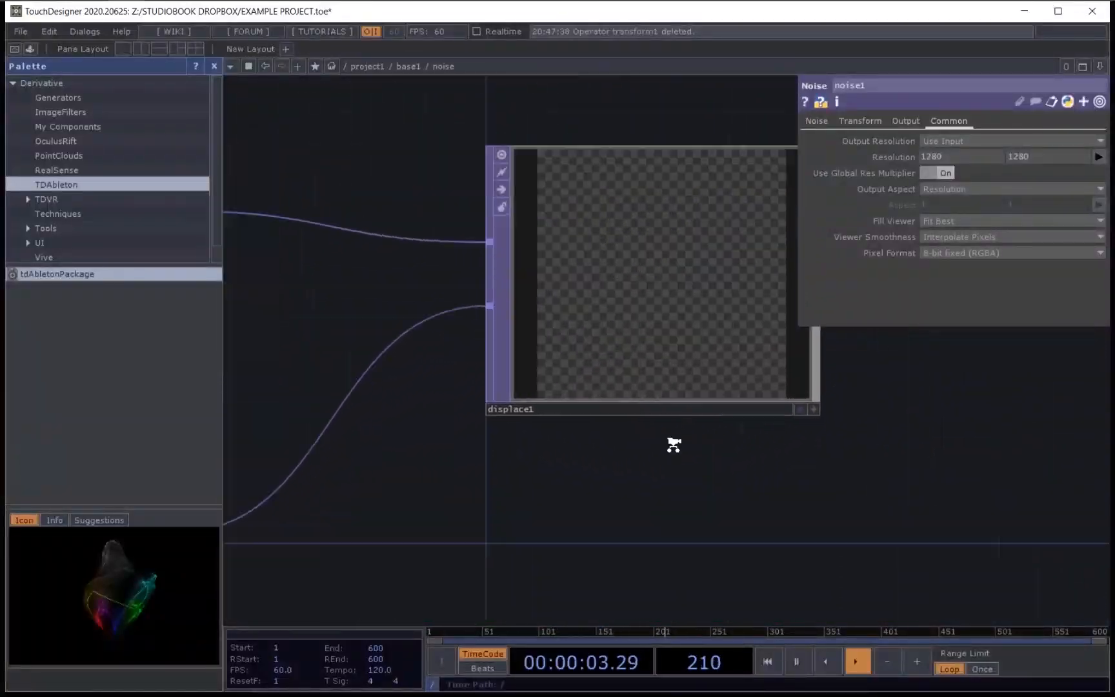
pyautogui.click(557, 304)
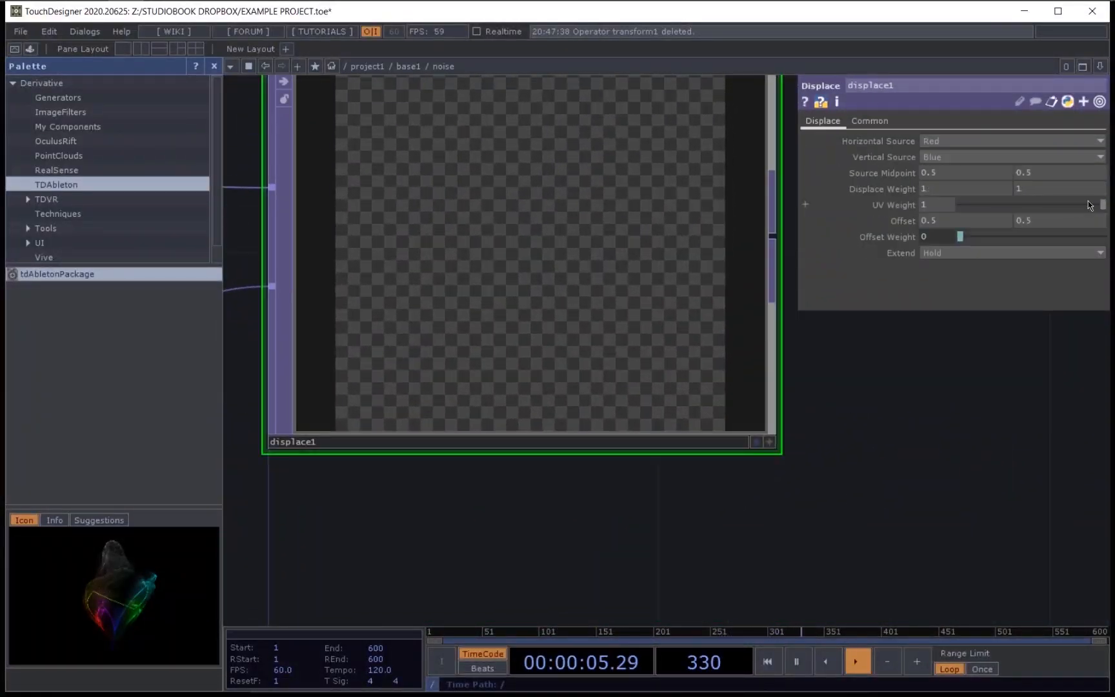
pyautogui.scroll(-6, 941, 443)
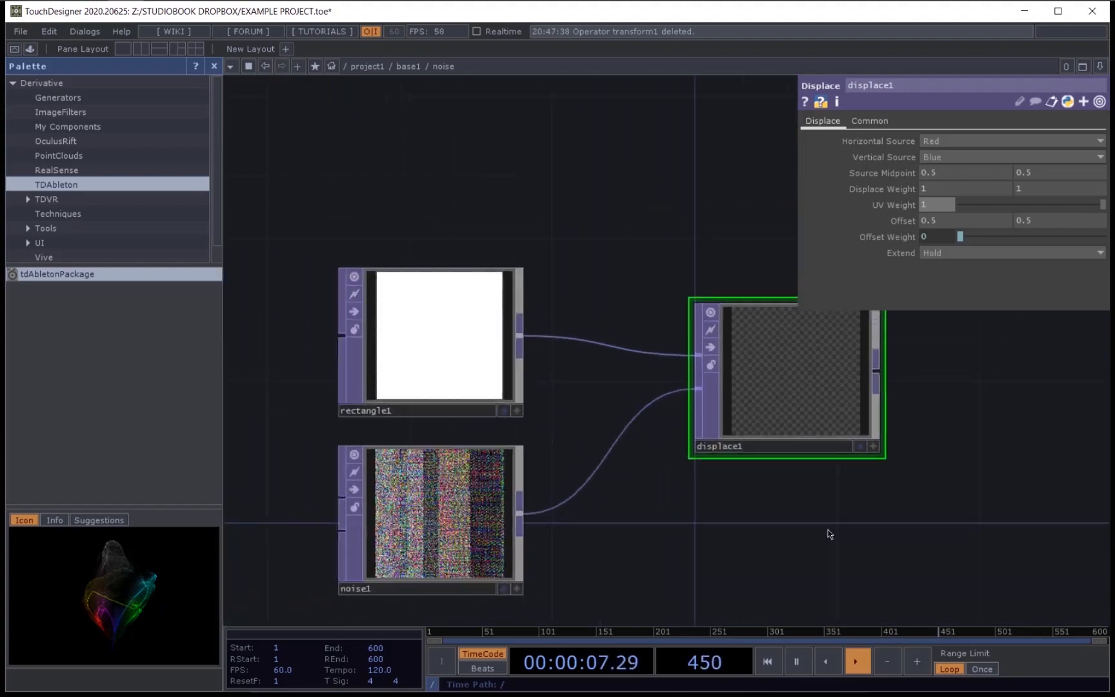
pyautogui.moveTo(769, 518); pyautogui.dragTo(659, 528)
pyautogui.scroll(5, 618, 483)
pyautogui.scroll(-5, 665, 439)
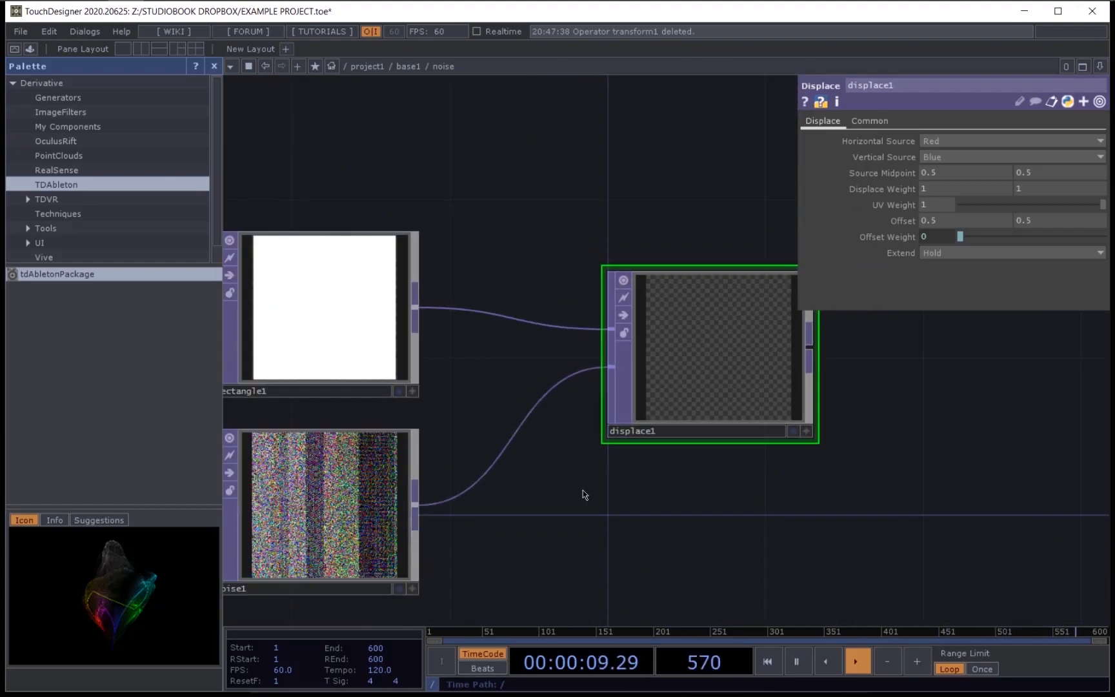
pyautogui.moveTo(568, 489); pyautogui.dragTo(694, 482)
pyautogui.click(481, 474)
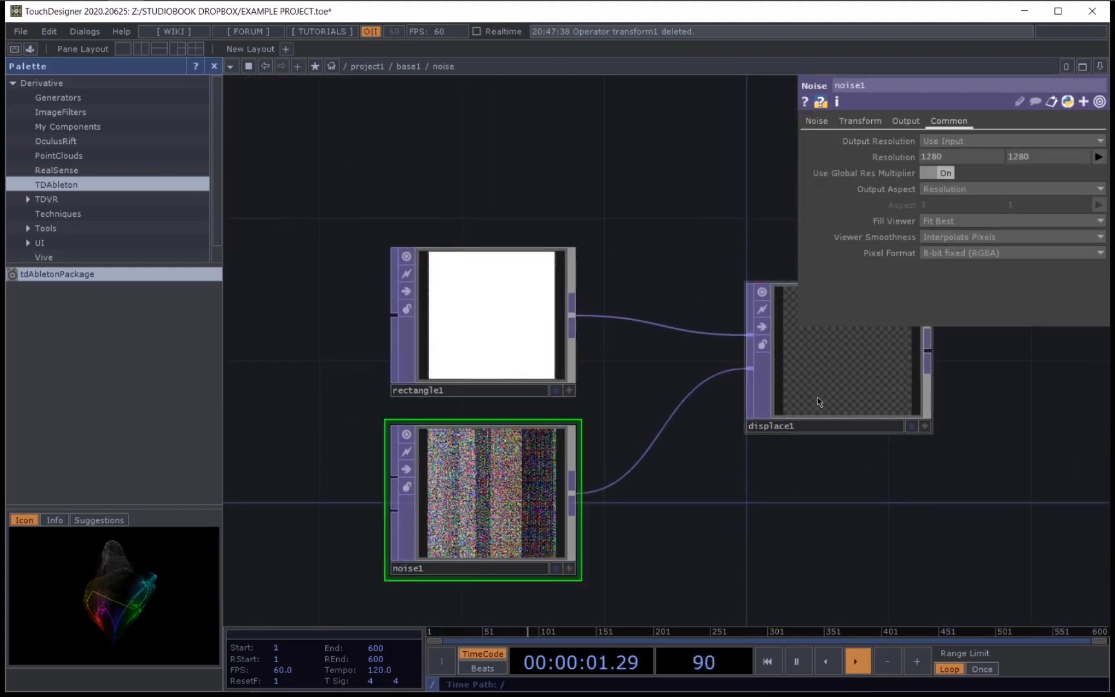
# Step: Show the Displace TOP's output as the network background
pyautogui.click(841, 390)
pyautogui.scroll(5, 998, 372)
pyautogui.scroll(-3, 904, 362)
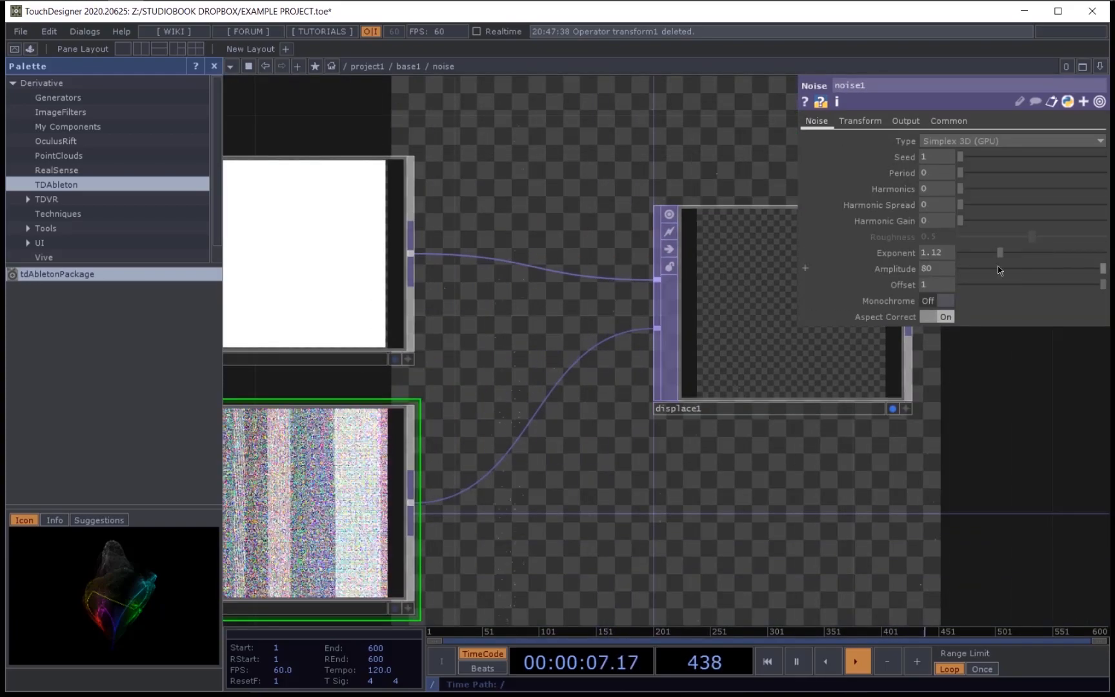
pyautogui.moveTo(928, 456); pyautogui.dragTo(441, 528)
pyautogui.scroll(5, 592, 393)
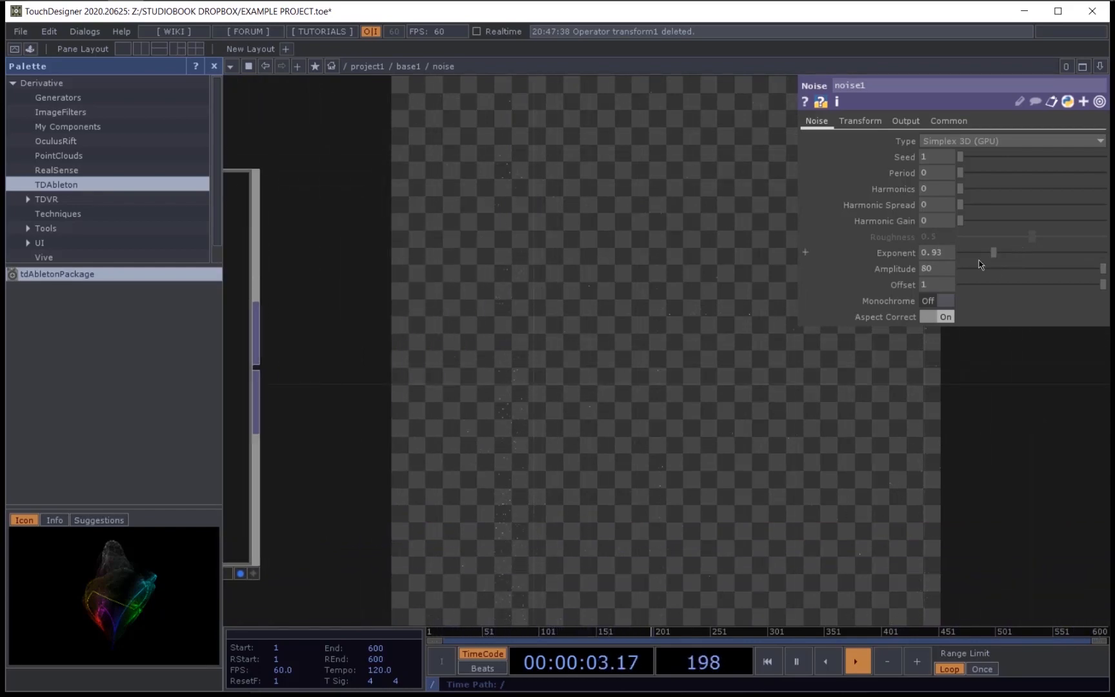
# Step: Lower the Noise TOP's Exponent to 0.53, keeping its Harmonic Gain at 0
pyautogui.moveTo(971, 261); pyautogui.dragTo(966, 263)
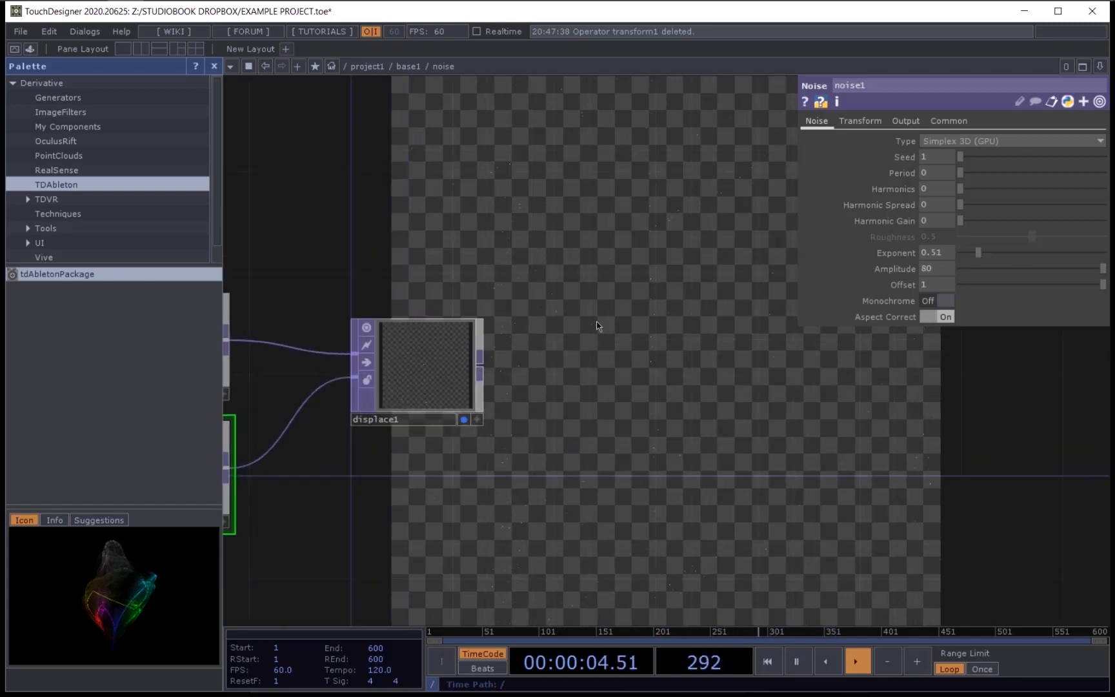
pyautogui.scroll(2, 534, 272)
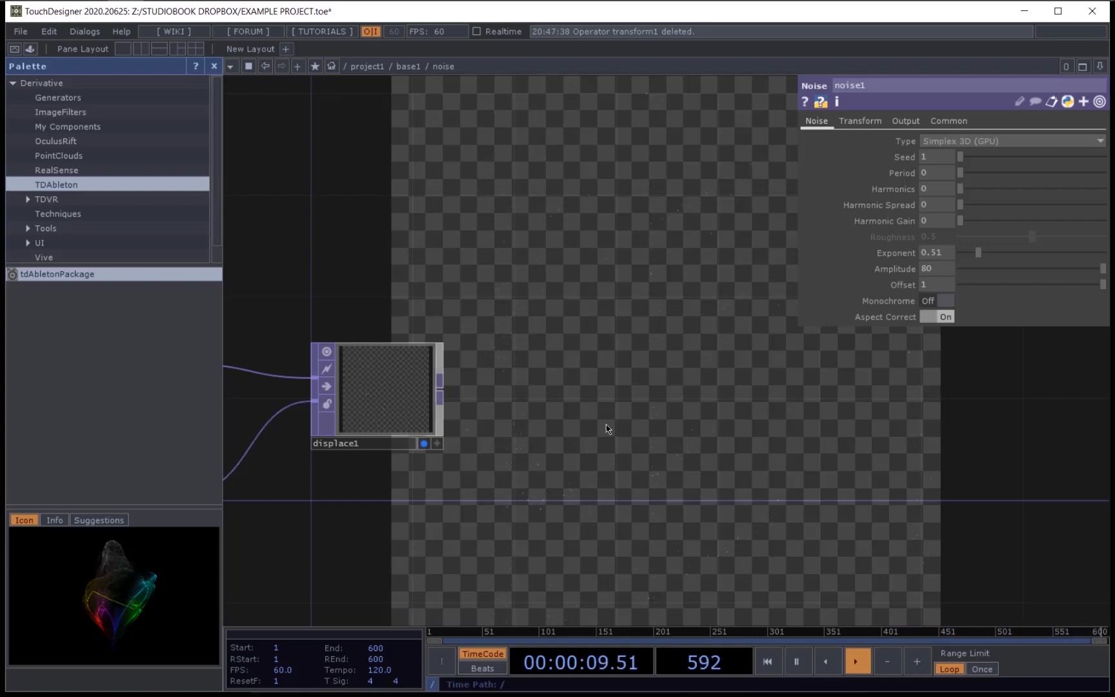
pyautogui.moveTo(580, 431); pyautogui.dragTo(645, 442)
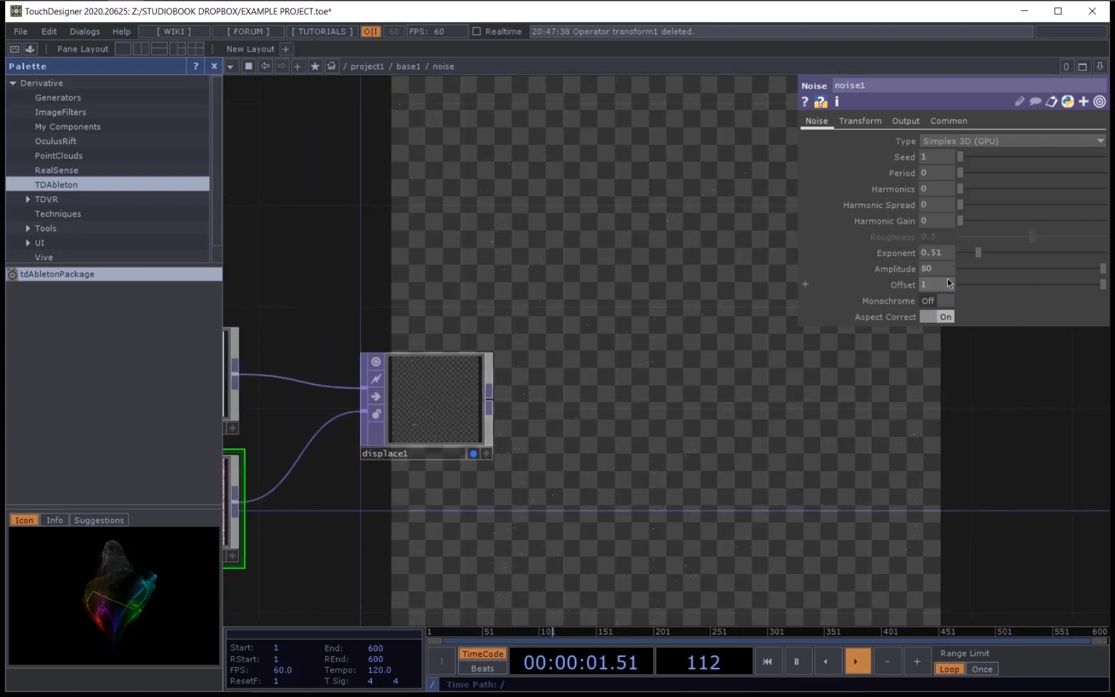
pyautogui.moveTo(976, 251); pyautogui.dragTo(977, 252)
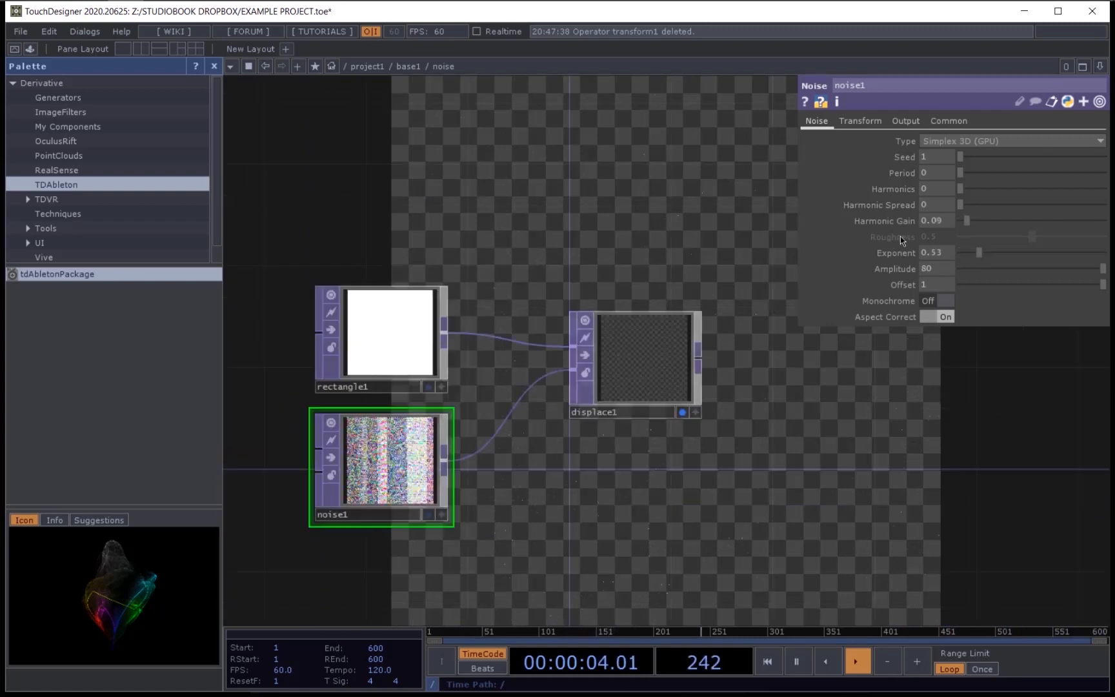
pyautogui.moveTo(900, 237); pyautogui.dragTo(885, 240)
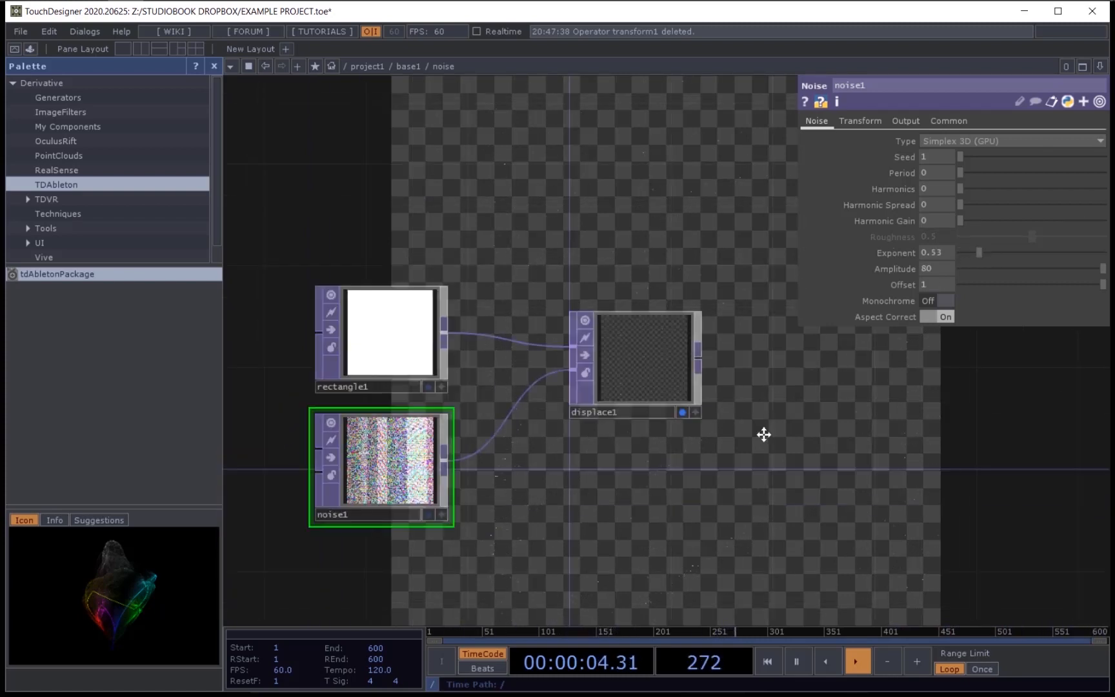
# Step: Duplicate the Displace TOP and move the copy to the right of the original
pyautogui.moveTo(764, 434); pyautogui.dragTo(703, 424)
pyautogui.moveTo(703, 423); pyautogui.dragTo(715, 384, button='middle')
pyautogui.scroll(-5, 714, 384)
pyautogui.moveTo(644, 381); pyautogui.dragTo(454, 333)
pyautogui.scroll(-2, 455, 333)
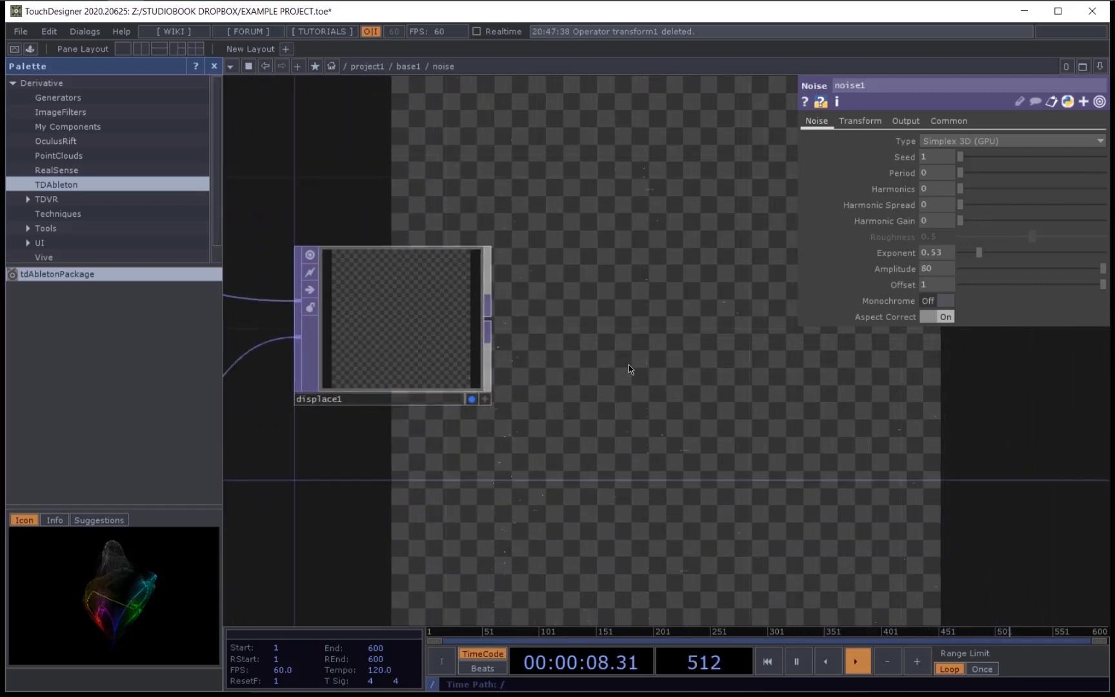
pyautogui.scroll(-3, 706, 381)
pyautogui.moveTo(713, 379); pyautogui.dragTo(654, 367)
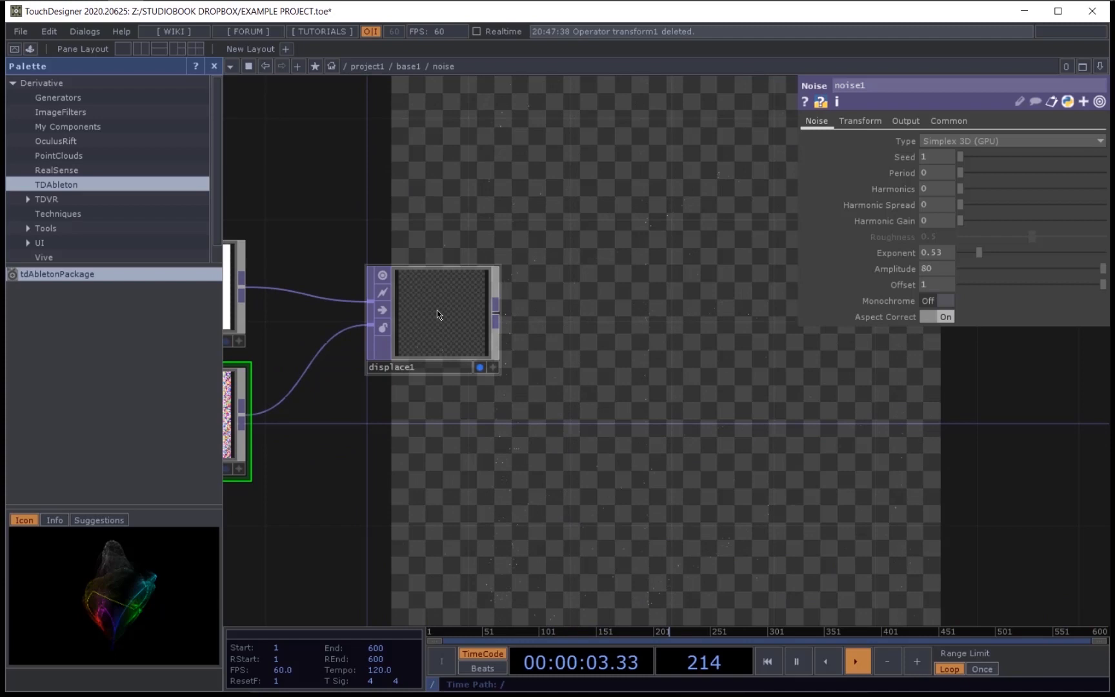
pyautogui.click(437, 312)
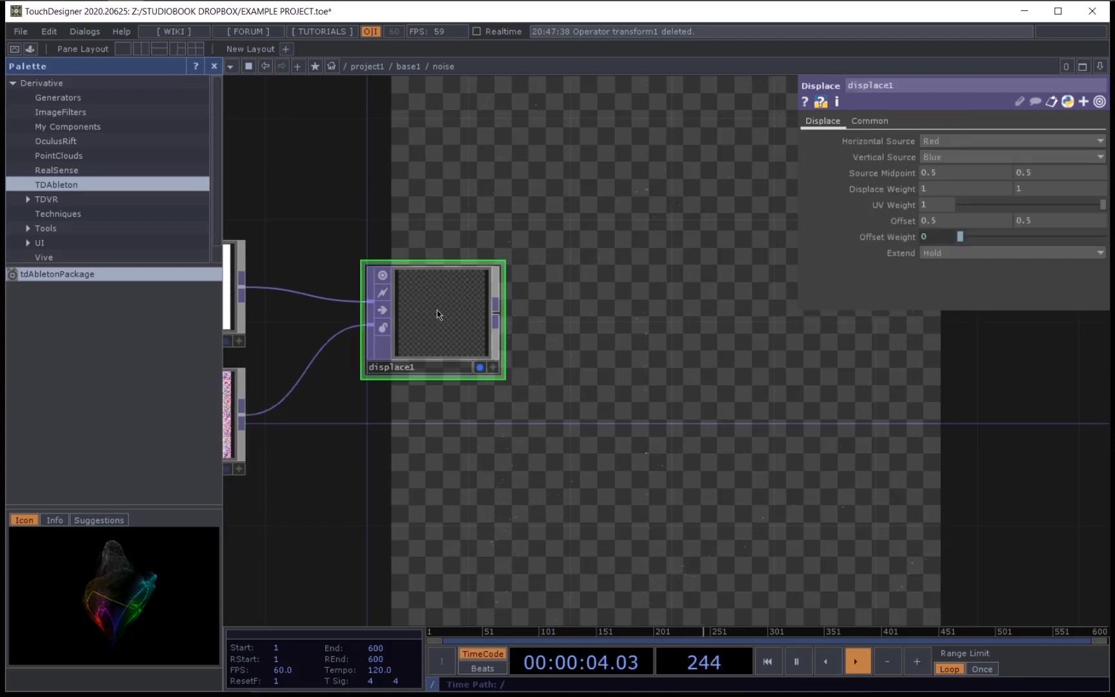
pyautogui.hotkey('ctrl', 'c')
pyautogui.hotkey('ctrl', 'v')
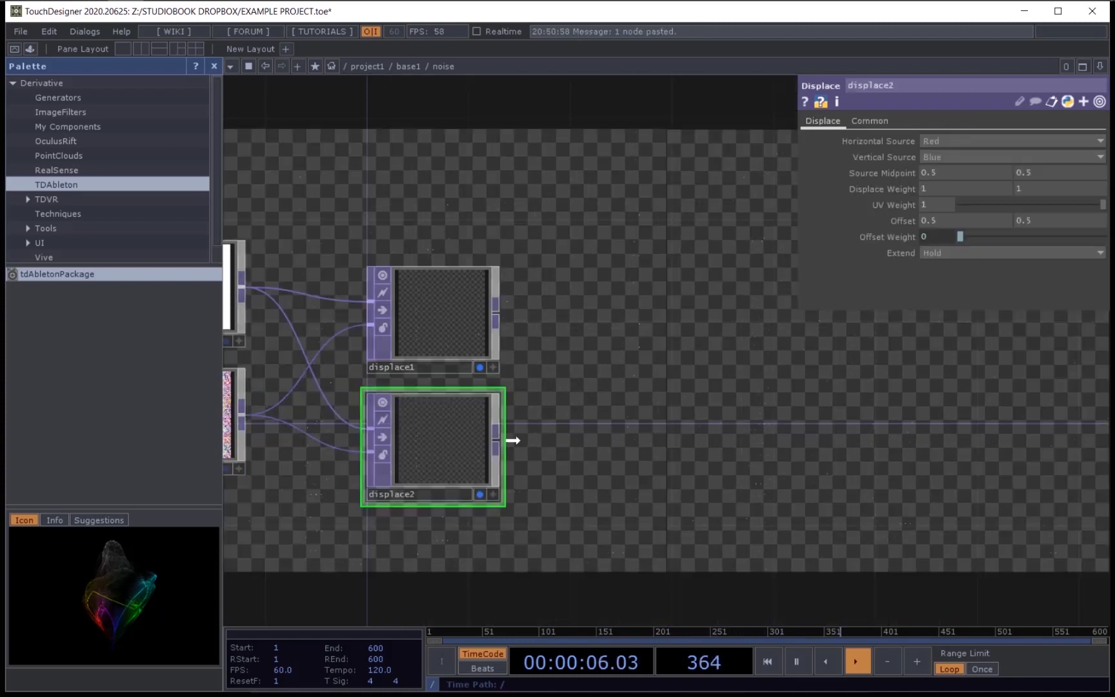
pyautogui.moveTo(478, 439); pyautogui.dragTo(706, 415)
# Step: Disconnect the rectangle's wire from the copied Displace TOP and line the copy up beside the original
pyautogui.rightClick(541, 402)
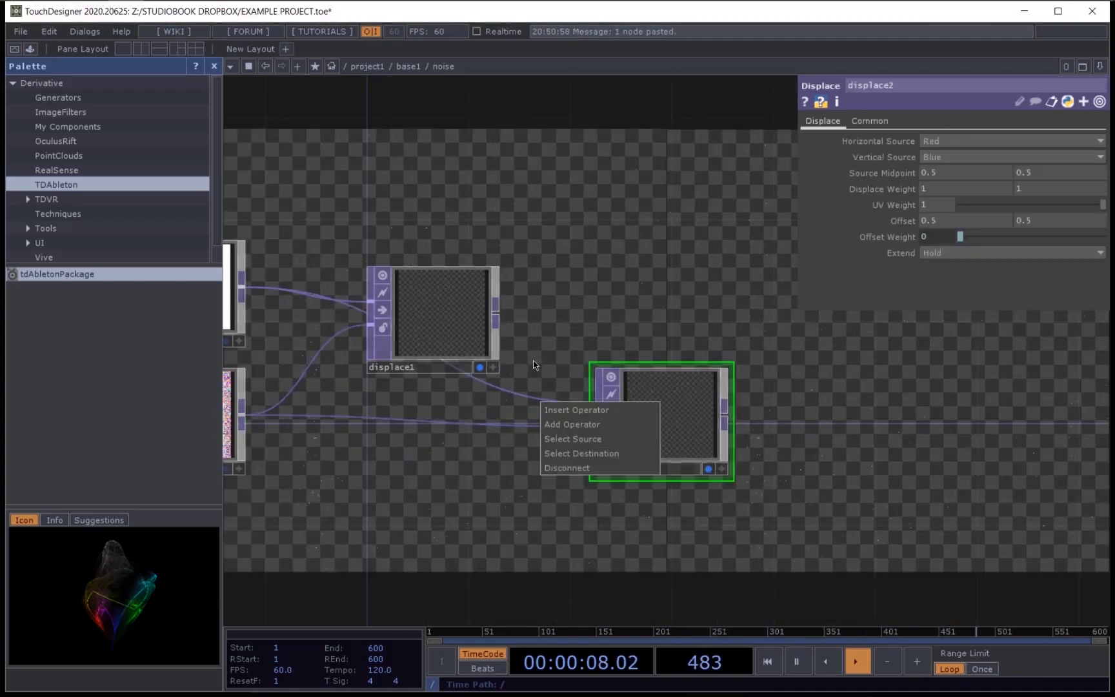
pyautogui.click(546, 405)
pyautogui.rightClick(545, 406)
pyautogui.click(588, 443)
pyautogui.moveTo(677, 412); pyautogui.dragTo(703, 310)
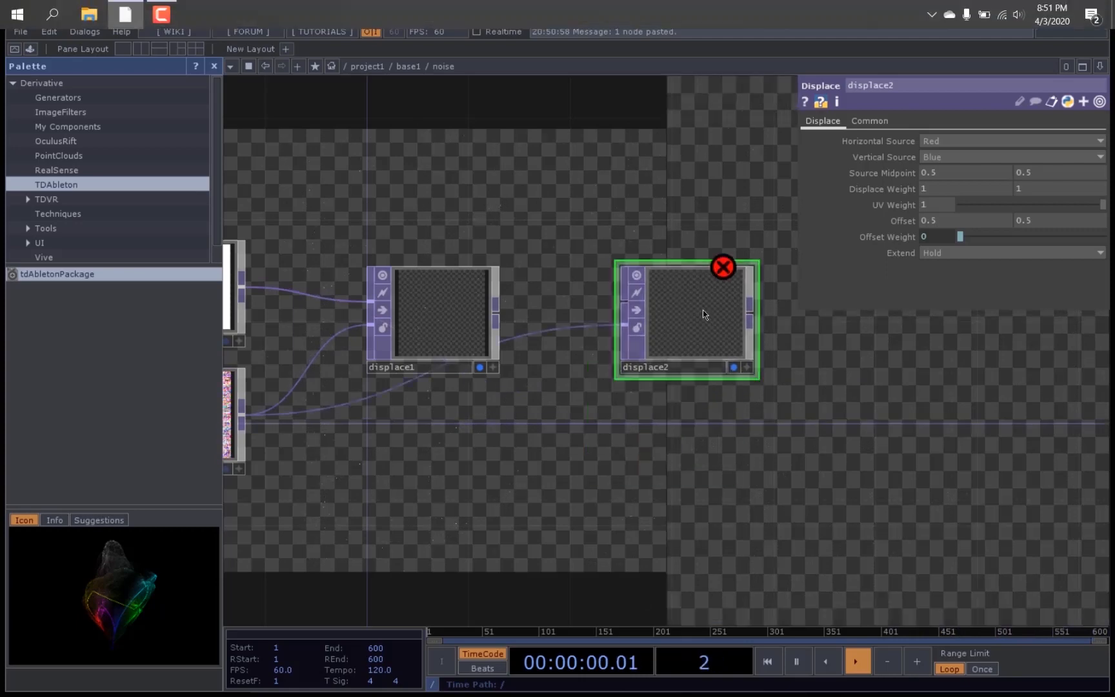
# Step: Turn off the background display of both Displace TOPs
pyautogui.click(734, 367)
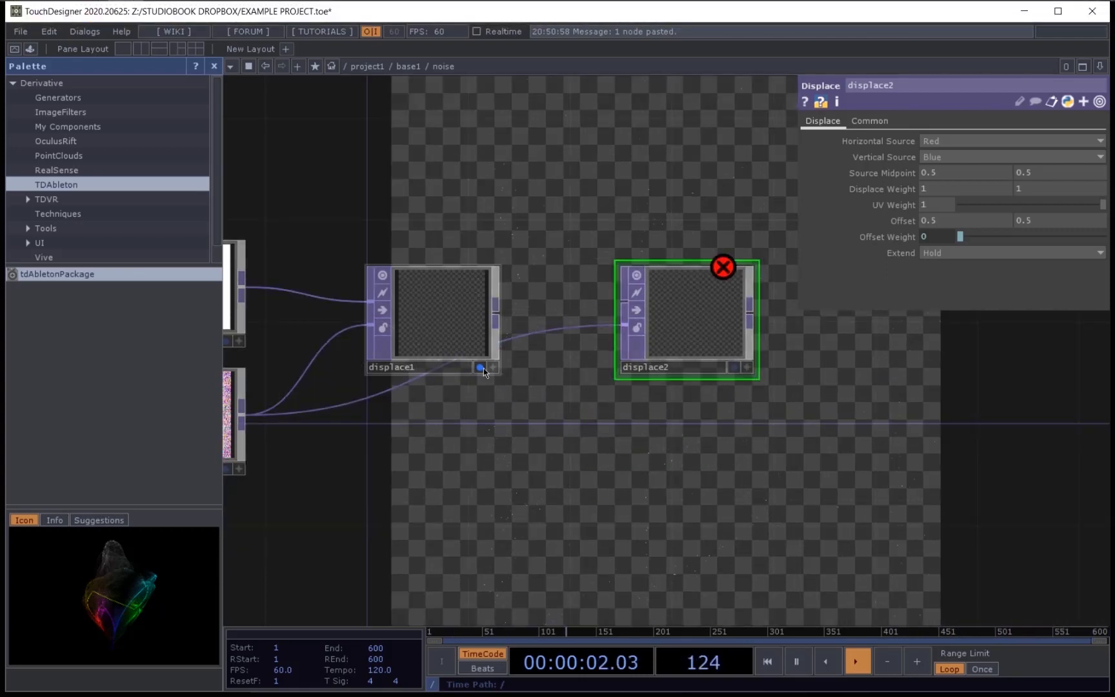
pyautogui.click(505, 327)
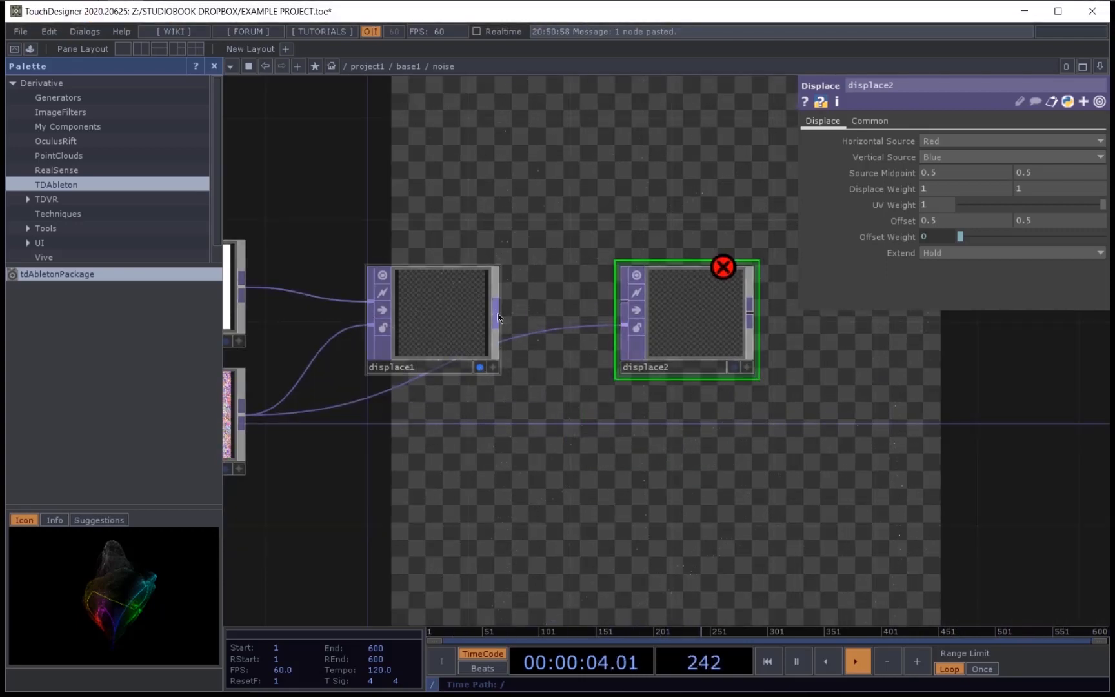
pyautogui.click(479, 367)
# Step: Add a Null TOP wired to the second Displace TOP's output, placed far to its right
pyautogui.scroll(-5, 657, 406)
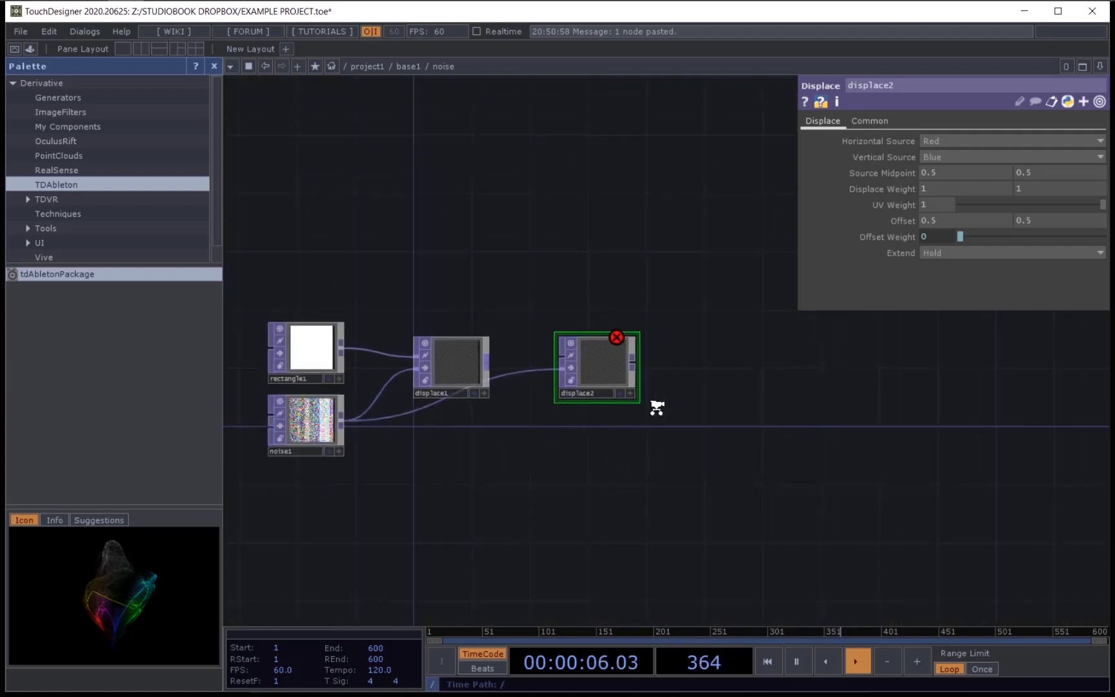
pyautogui.middleClick(513, 375)
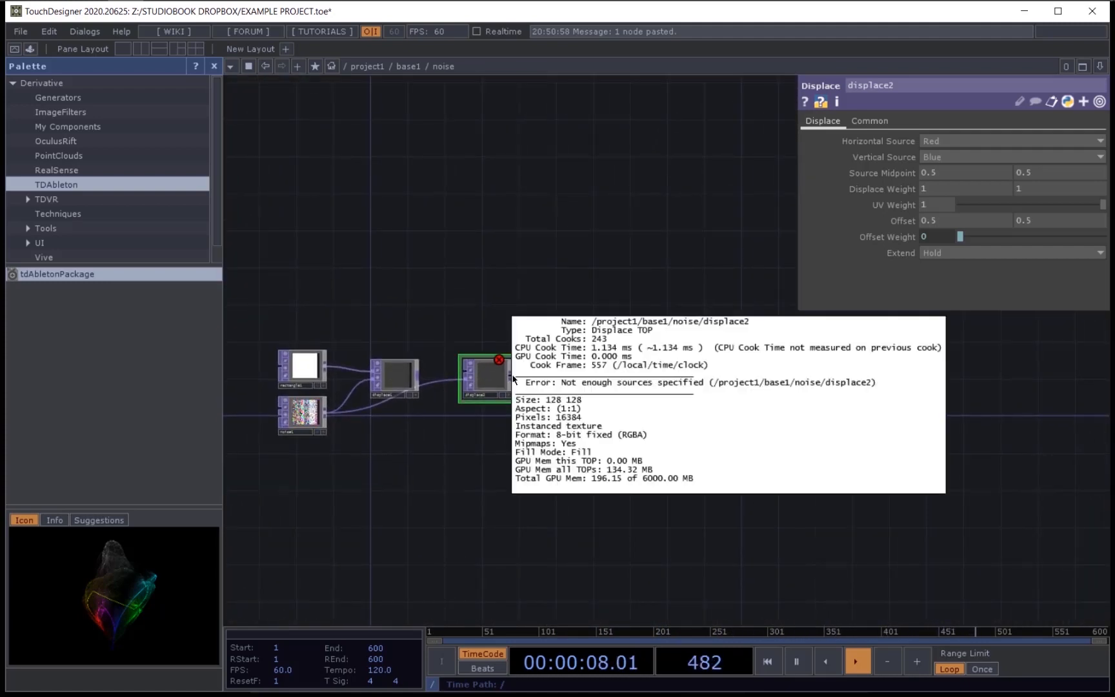
pyautogui.rightClick(516, 377)
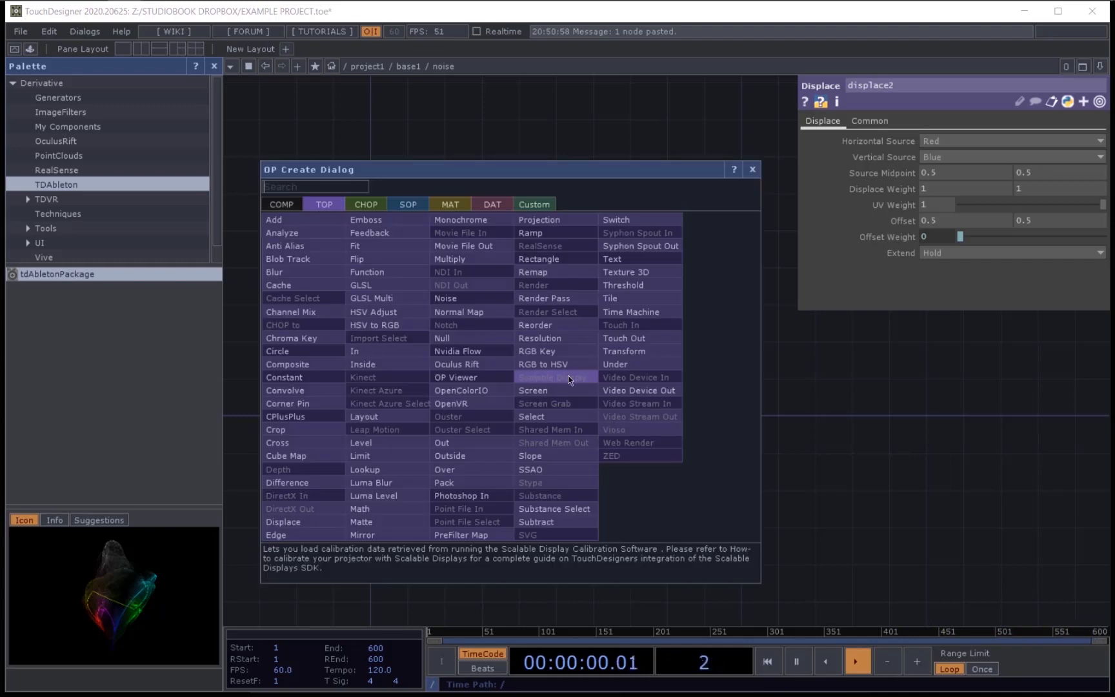
pyautogui.write('null')
pyautogui.click(475, 341)
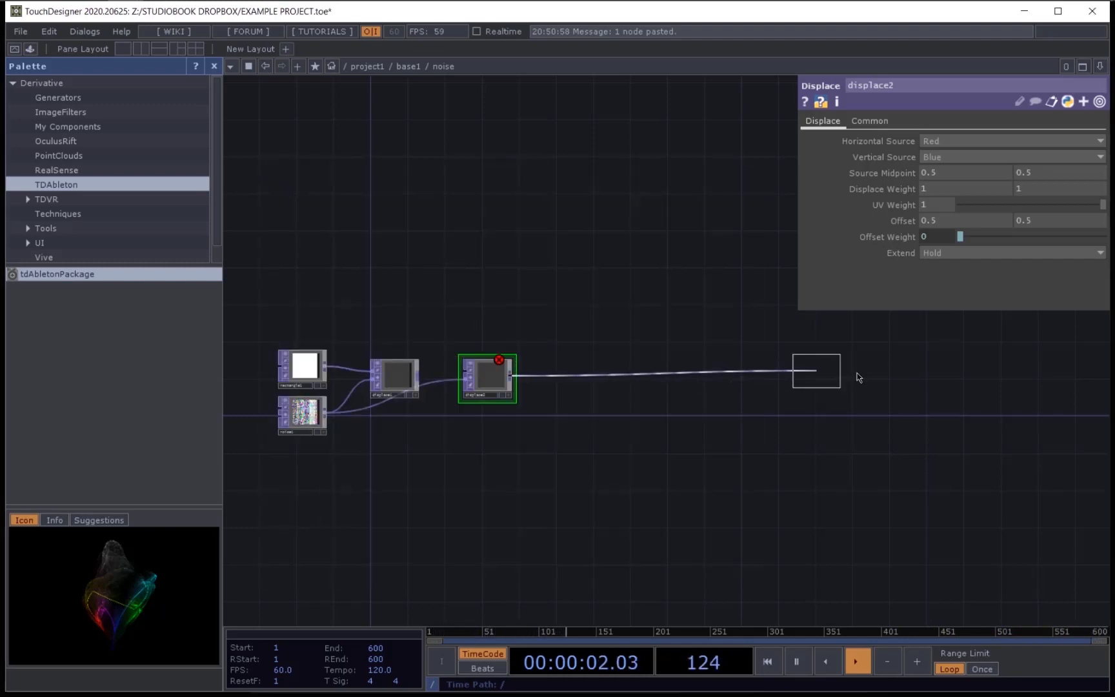
pyautogui.click(998, 383)
pyautogui.hotkey('shift', 'h')
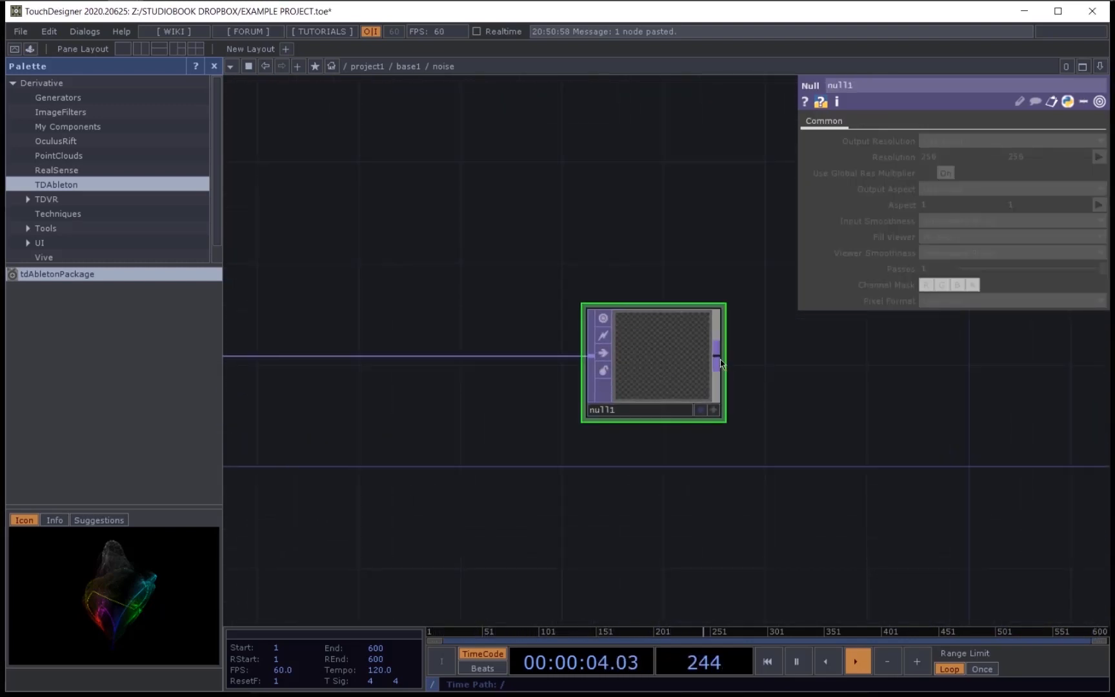
# Step: Append an Out TOP after the Null TOP and turn on the Null's background display
pyautogui.rightClick(720, 359)
pyautogui.write('out')
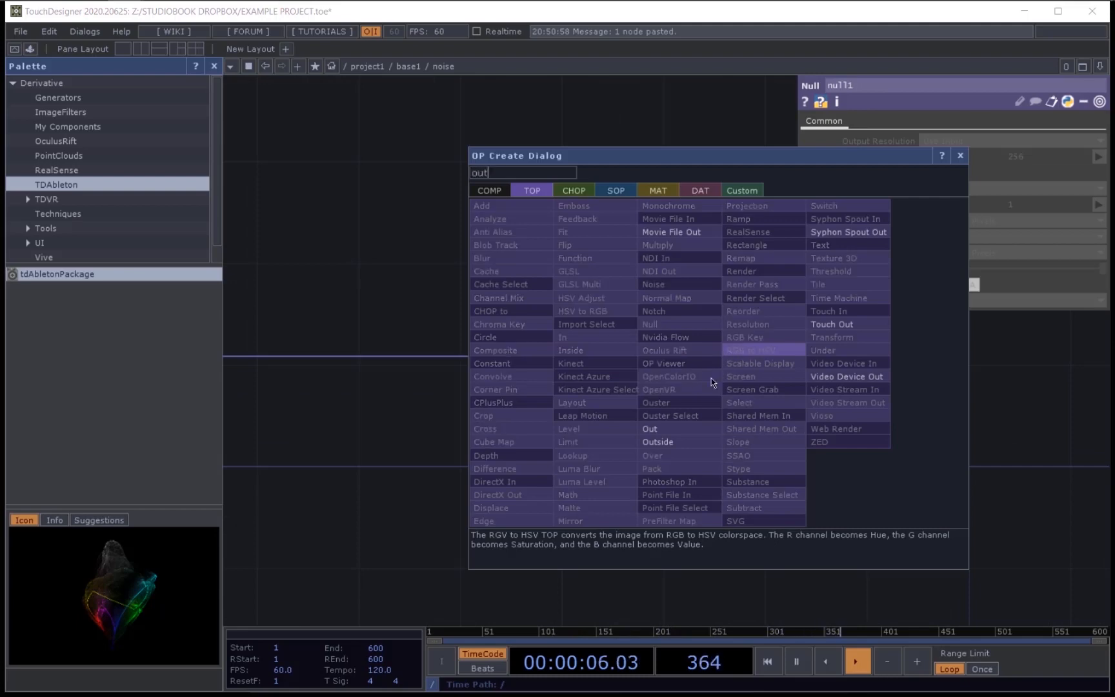
pyautogui.press('Return')
pyautogui.click(897, 378)
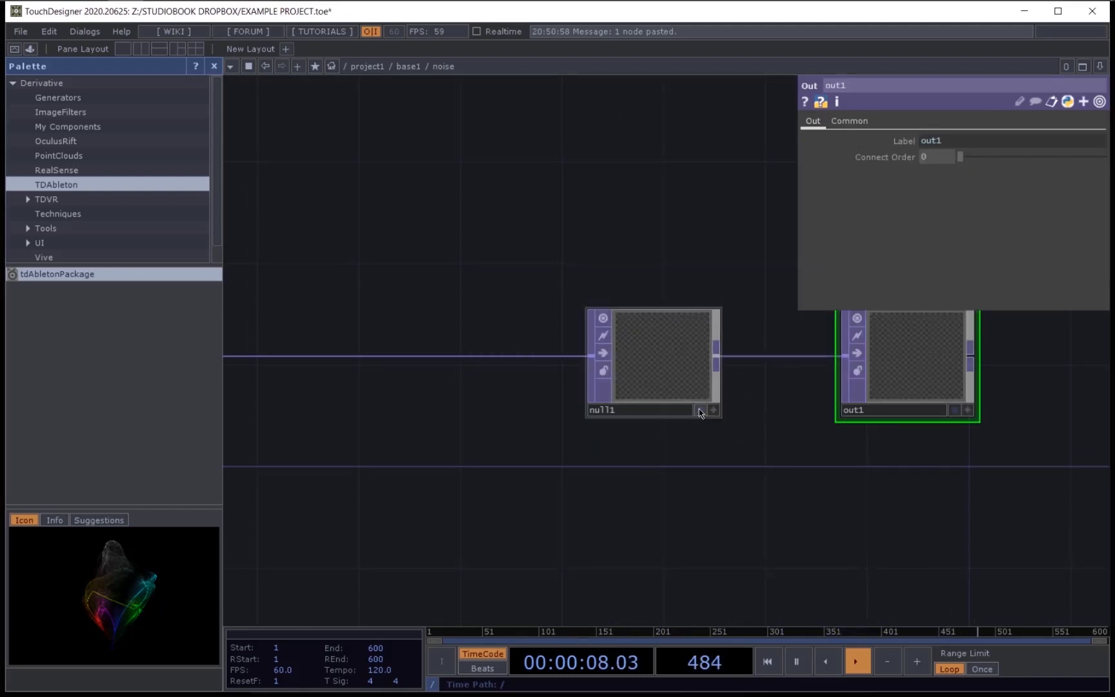
pyautogui.click(700, 410)
# Step: Shift the second Displace TOP slightly lower and wire the first Displace TOP's output into its first input
pyautogui.scroll(-3, 602, 445)
pyautogui.moveTo(308, 446); pyautogui.dragTo(650, 444)
pyautogui.moveTo(440, 461); pyautogui.dragTo(802, 469)
pyautogui.scroll(5, 584, 432)
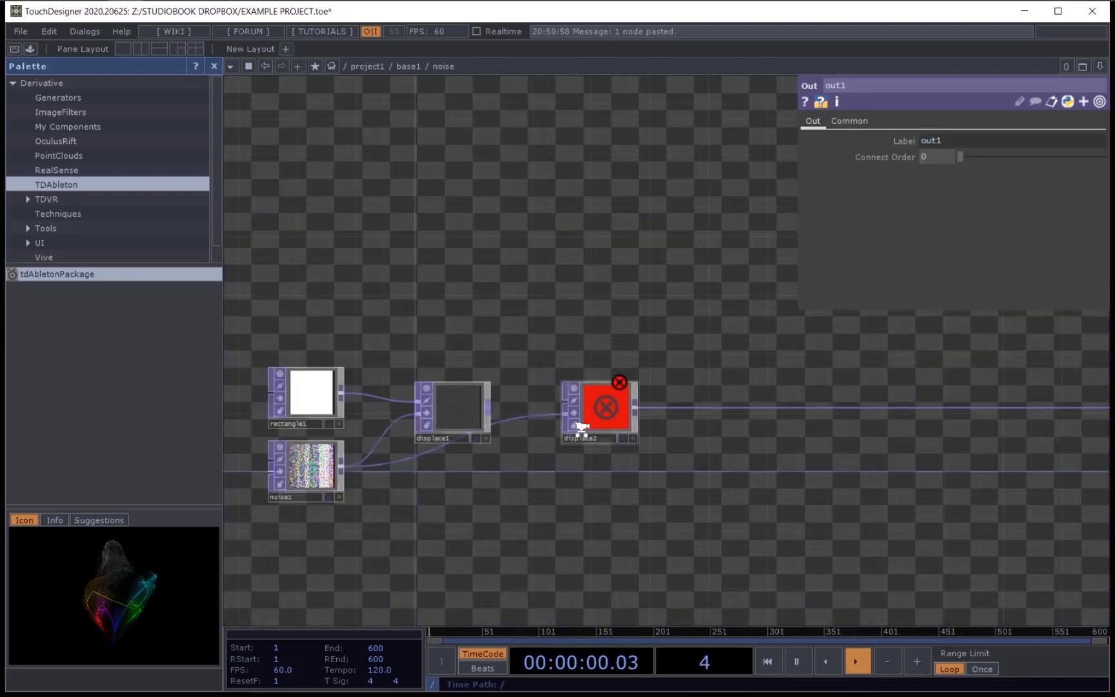
pyautogui.moveTo(383, 347); pyautogui.dragTo(654, 335)
pyautogui.scroll(-3, 639, 345)
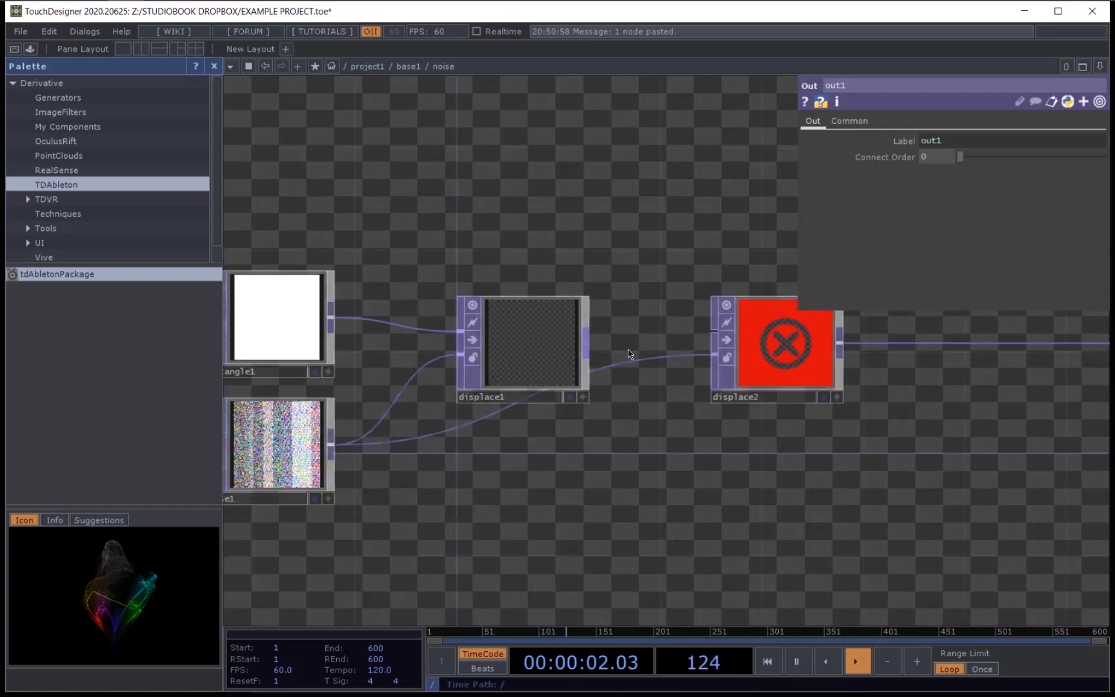
pyautogui.scroll(2, 742, 381)
pyautogui.moveTo(873, 384); pyautogui.dragTo(875, 420)
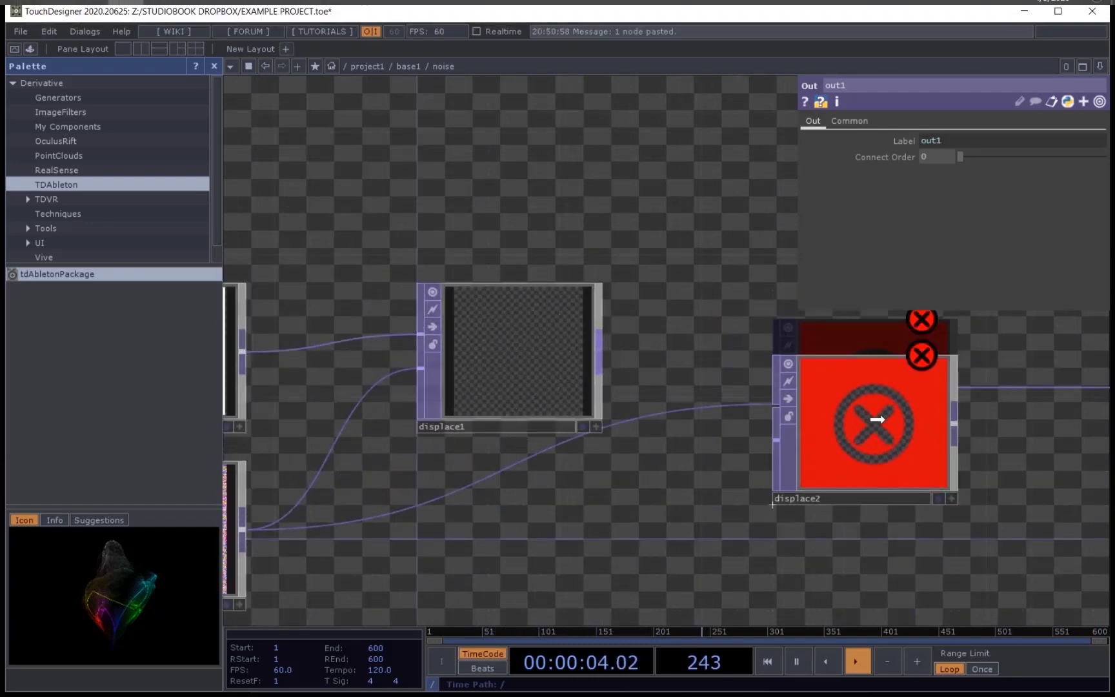
pyautogui.moveTo(598, 351); pyautogui.dragTo(777, 404)
# Step: Set the first Displace TOP's UV Weight to 0.208
pyautogui.moveTo(549, 486); pyautogui.dragTo(347, 431)
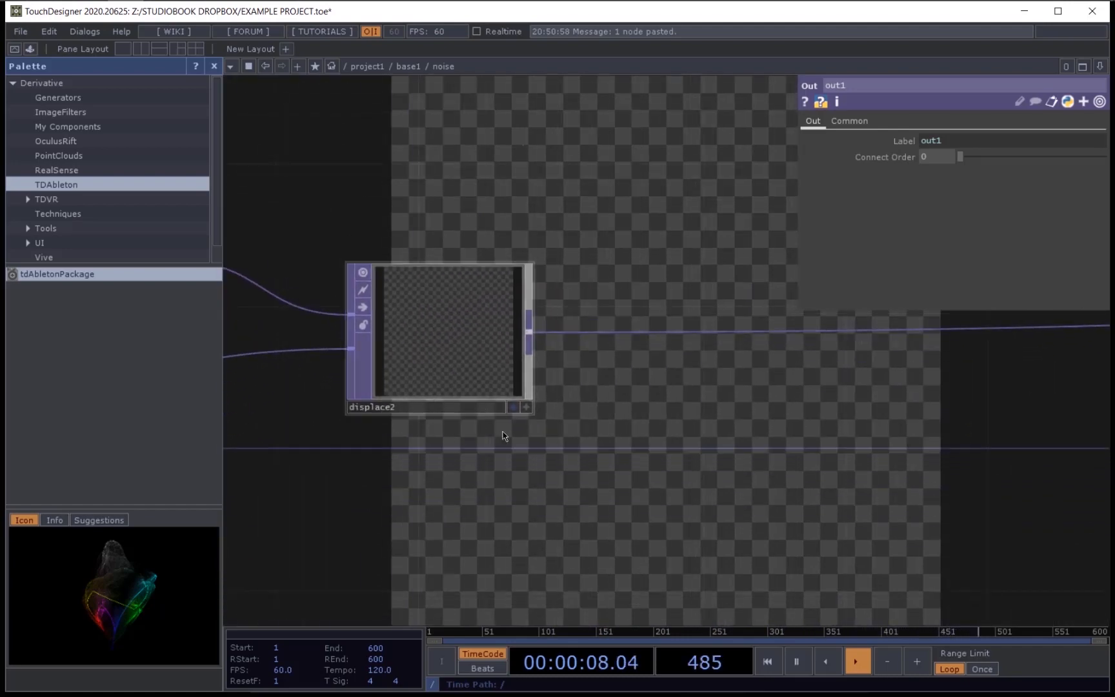
pyautogui.moveTo(505, 438); pyautogui.dragTo(842, 503)
pyautogui.click(523, 357)
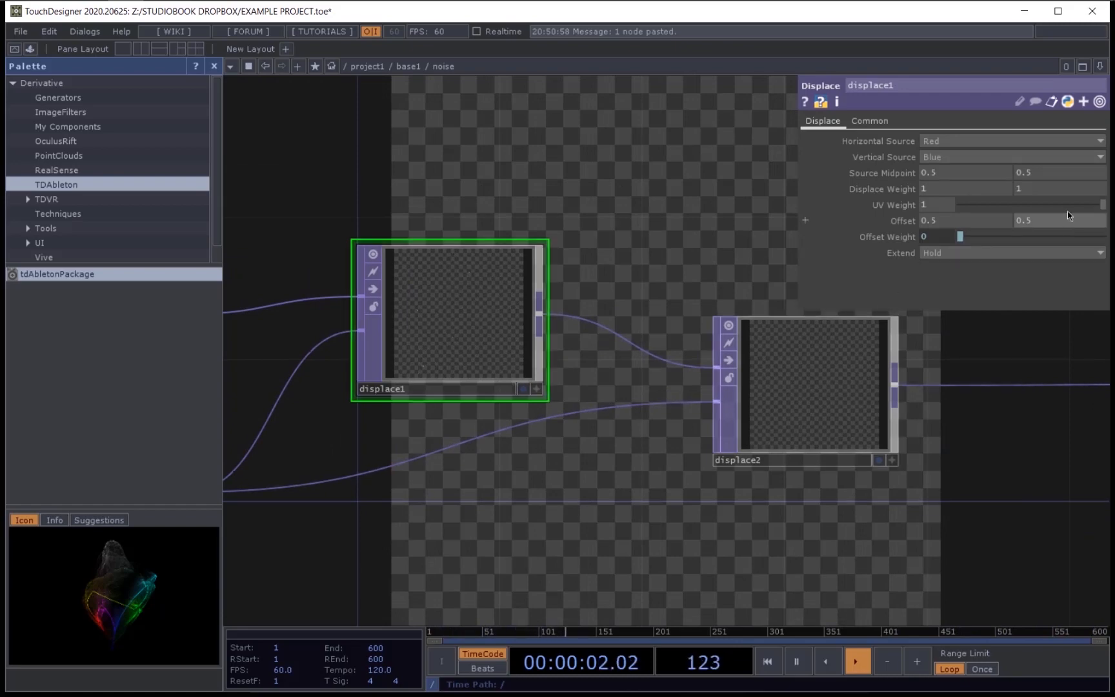
pyautogui.moveTo(1075, 206); pyautogui.dragTo(991, 205)
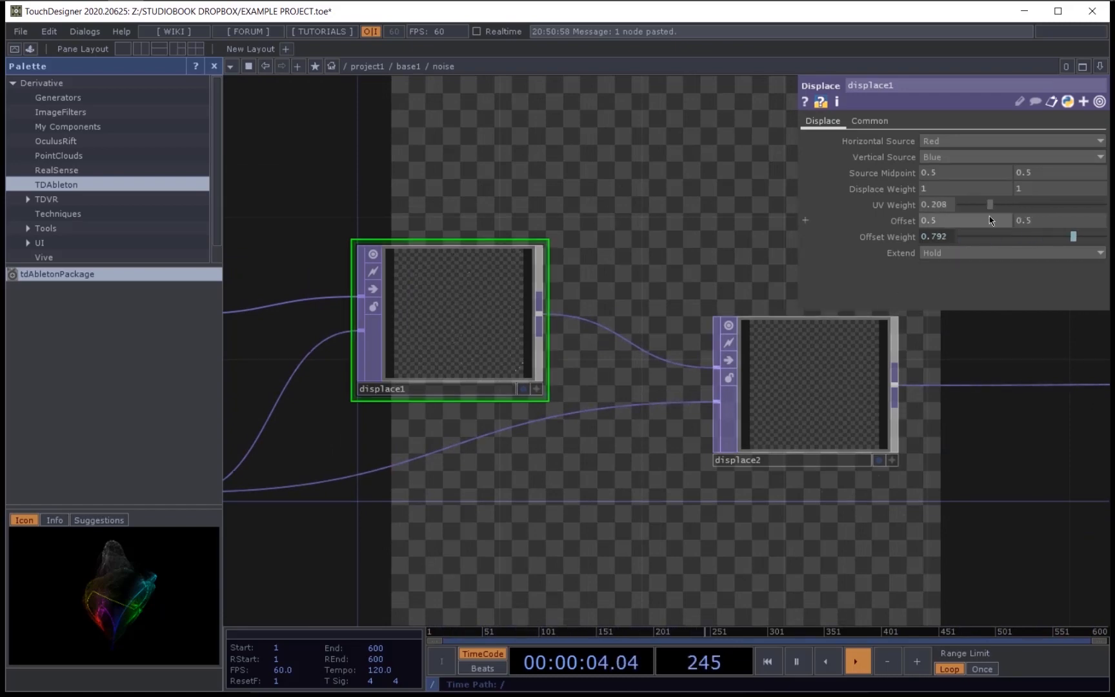
# Step: Set the second Displace TOP's UV Weight to 0.858 and its Horizontal Source to Alpha
pyautogui.click(830, 409)
pyautogui.scroll(2, 606, 400)
pyautogui.click(607, 401)
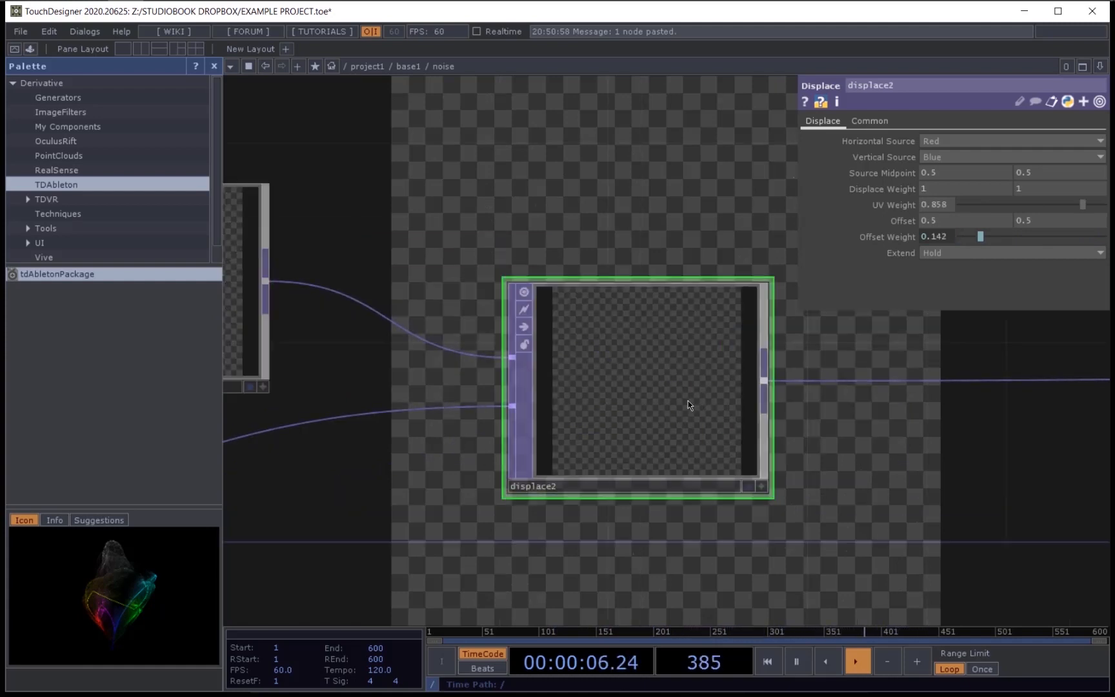
pyautogui.click(956, 143)
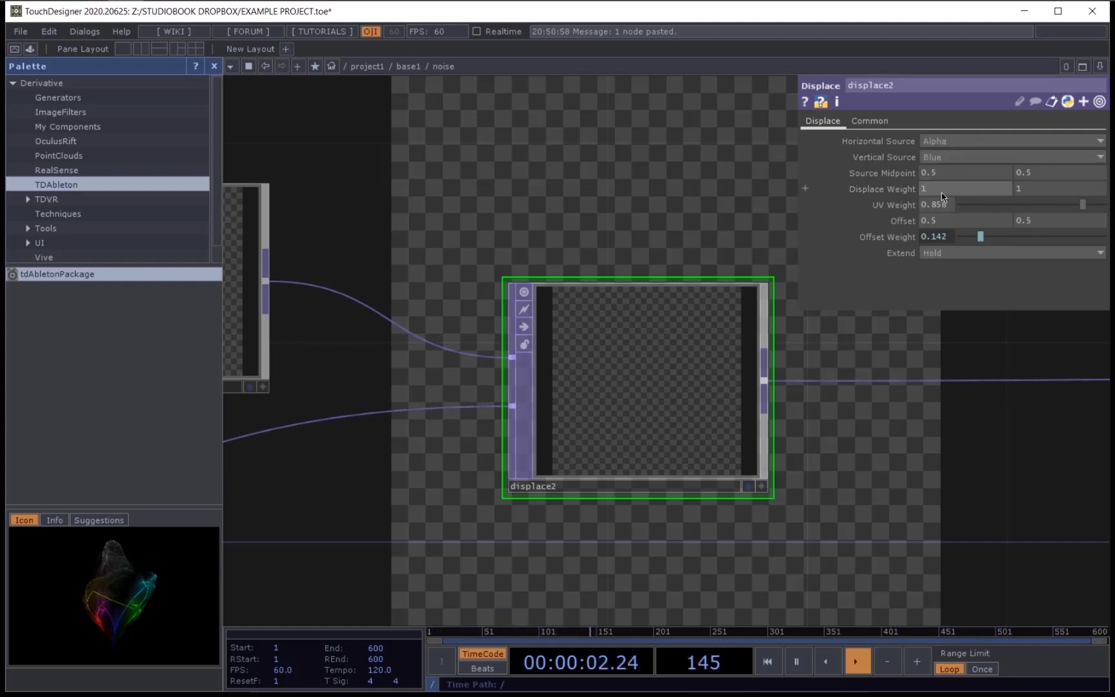
# Step: Set the second Displace TOP's Vertical Source to Red and its Extend mode to Repeat
pyautogui.click(958, 159)
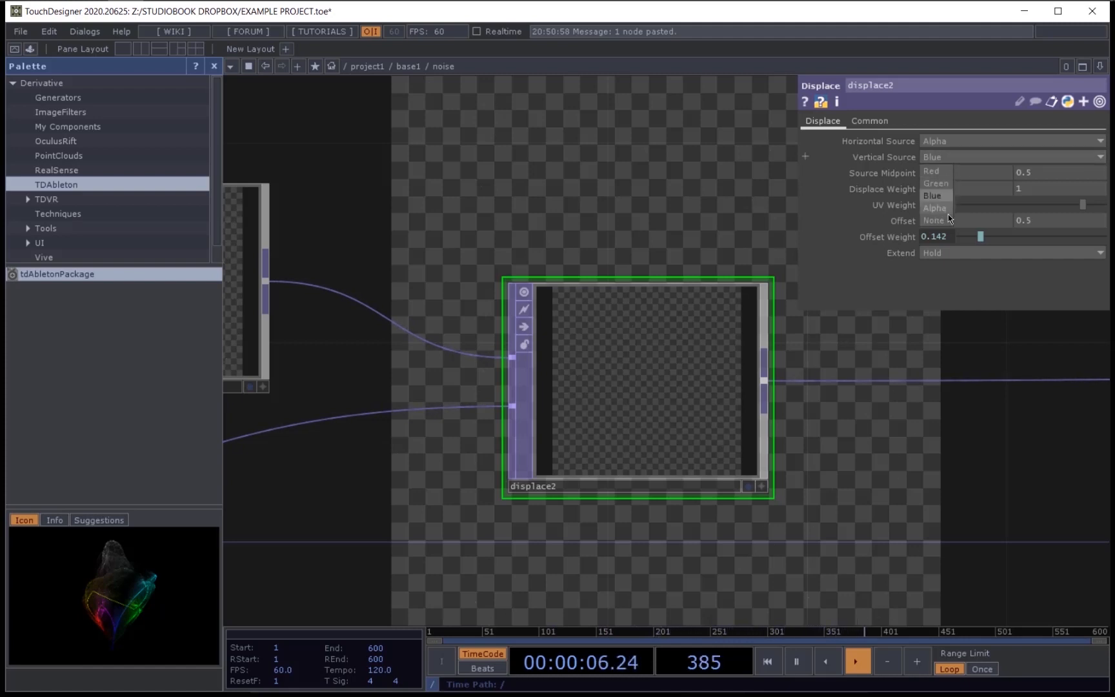
pyautogui.click(942, 172)
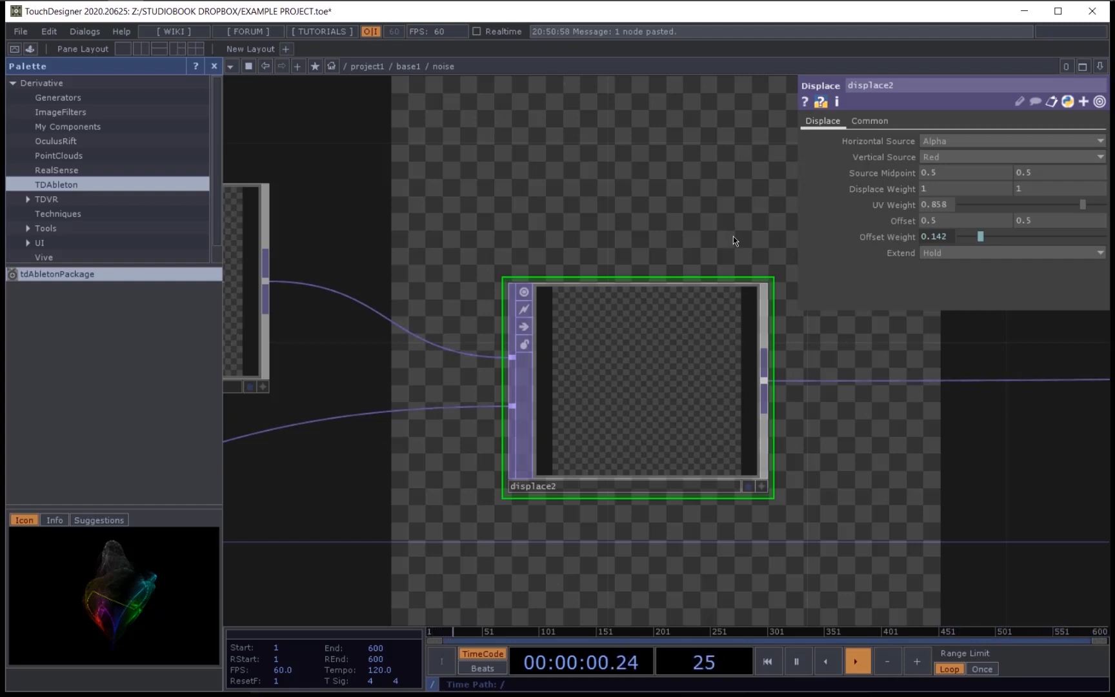
pyautogui.click(959, 254)
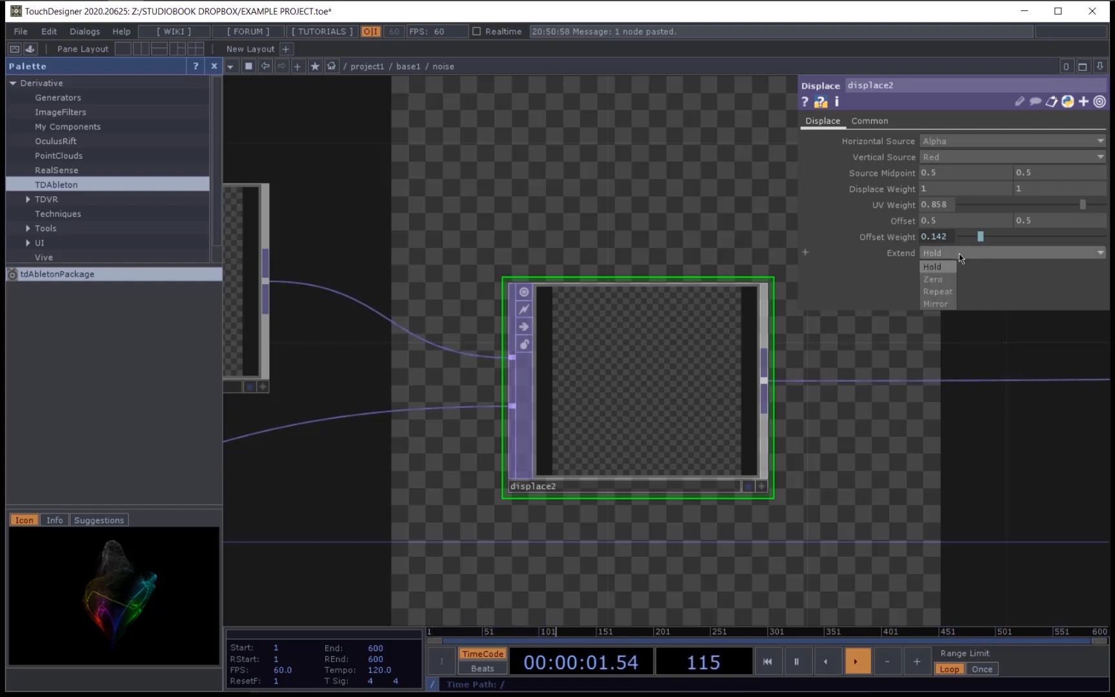
pyautogui.click(948, 294)
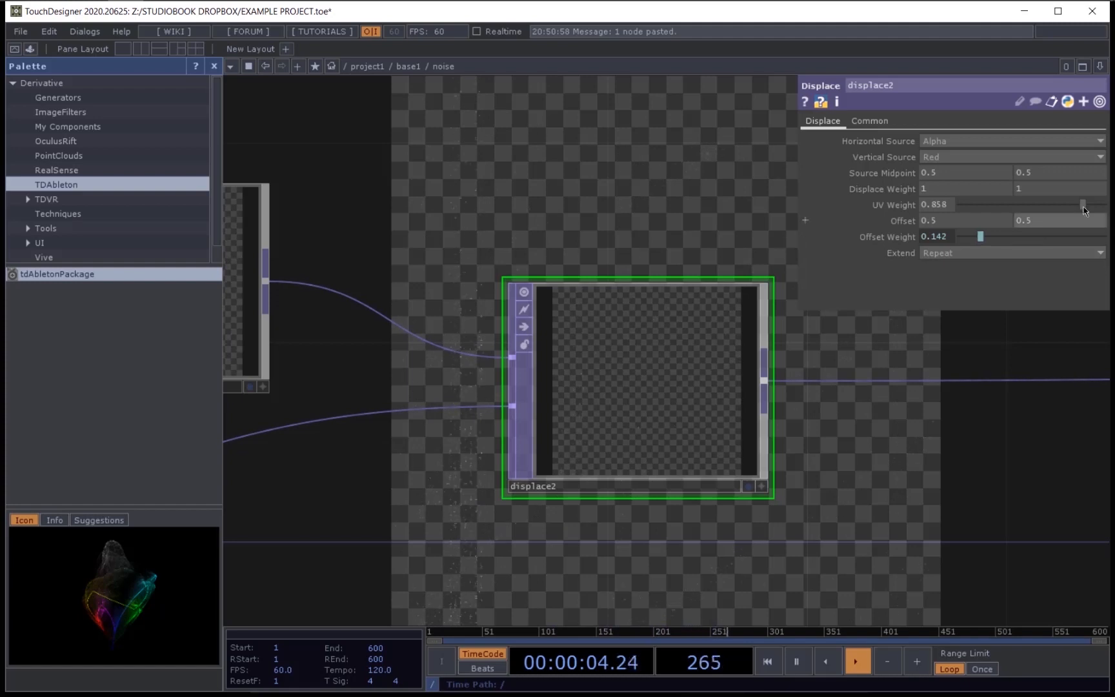
# Step: Try several UV Weight values on the second Displace TOP, ending at about 0.03
pyautogui.moveTo(1082, 206); pyautogui.dragTo(974, 223)
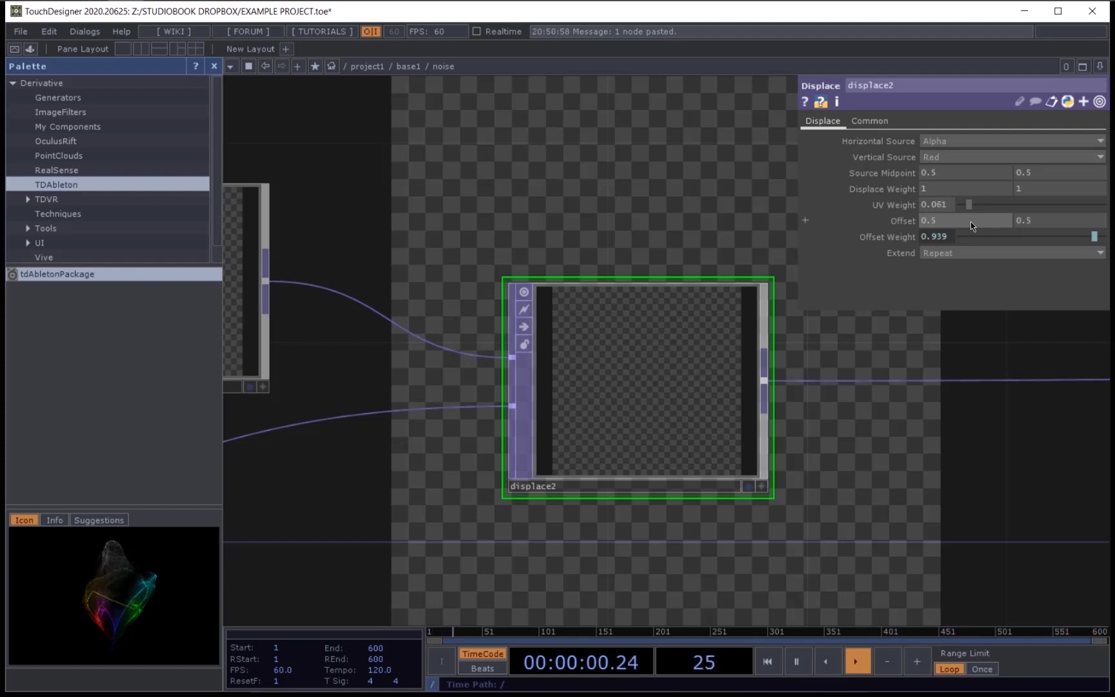
pyautogui.moveTo(971, 222); pyautogui.dragTo(968, 226)
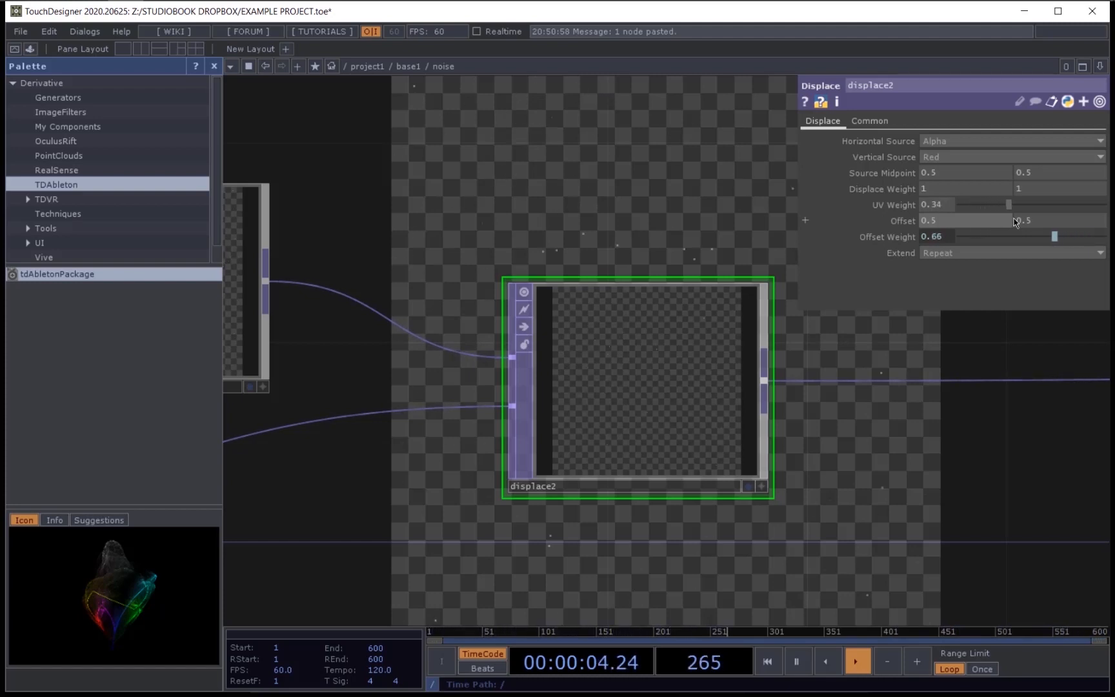
pyautogui.moveTo(1014, 219); pyautogui.dragTo(1043, 231)
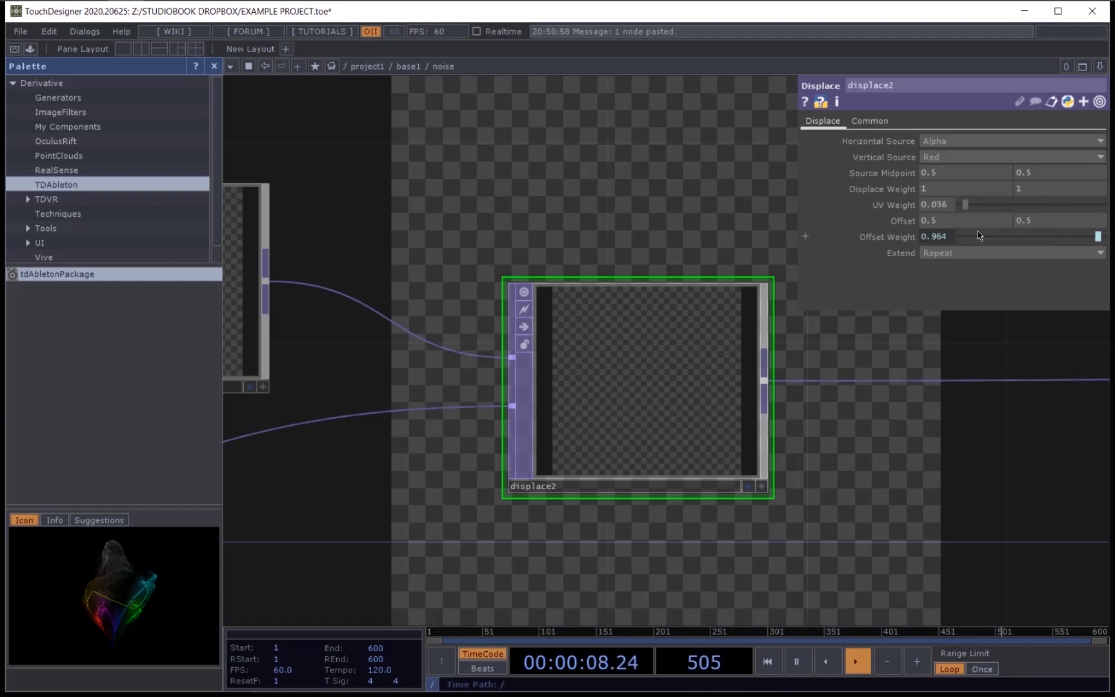
pyautogui.moveTo(1058, 229); pyautogui.dragTo(982, 235)
# Step: Try the Repeat extend mode on the first Displace TOP and set it back to Hold
pyautogui.moveTo(730, 261); pyautogui.dragTo(1105, 318)
pyautogui.click(548, 358)
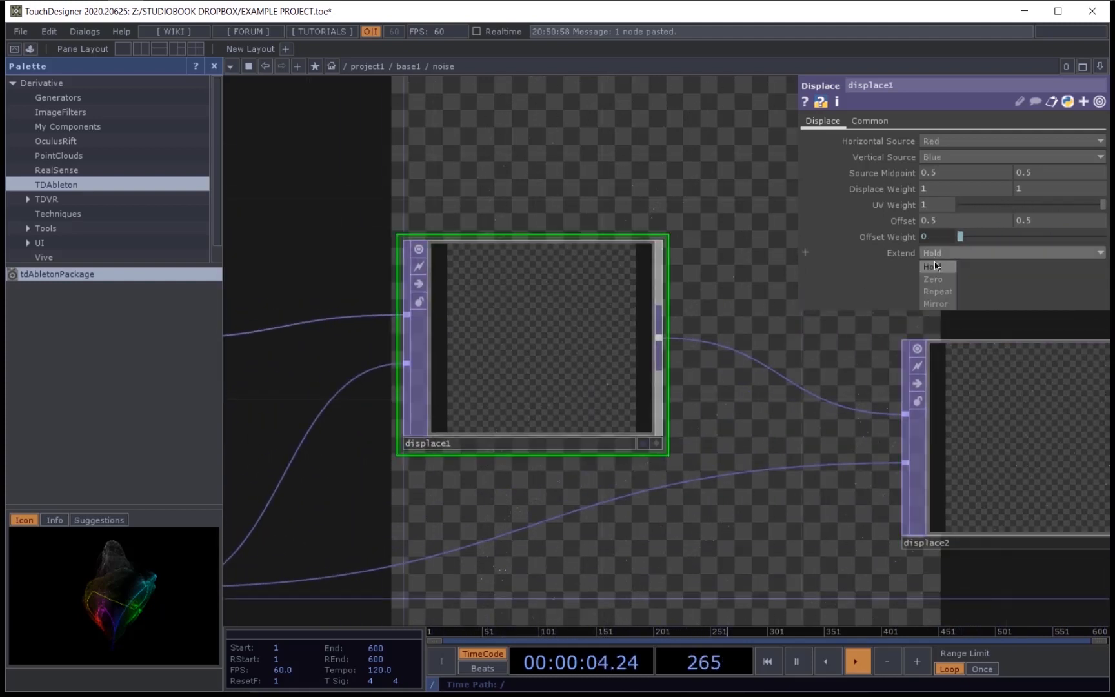
pyautogui.click(935, 261)
pyautogui.click(948, 284)
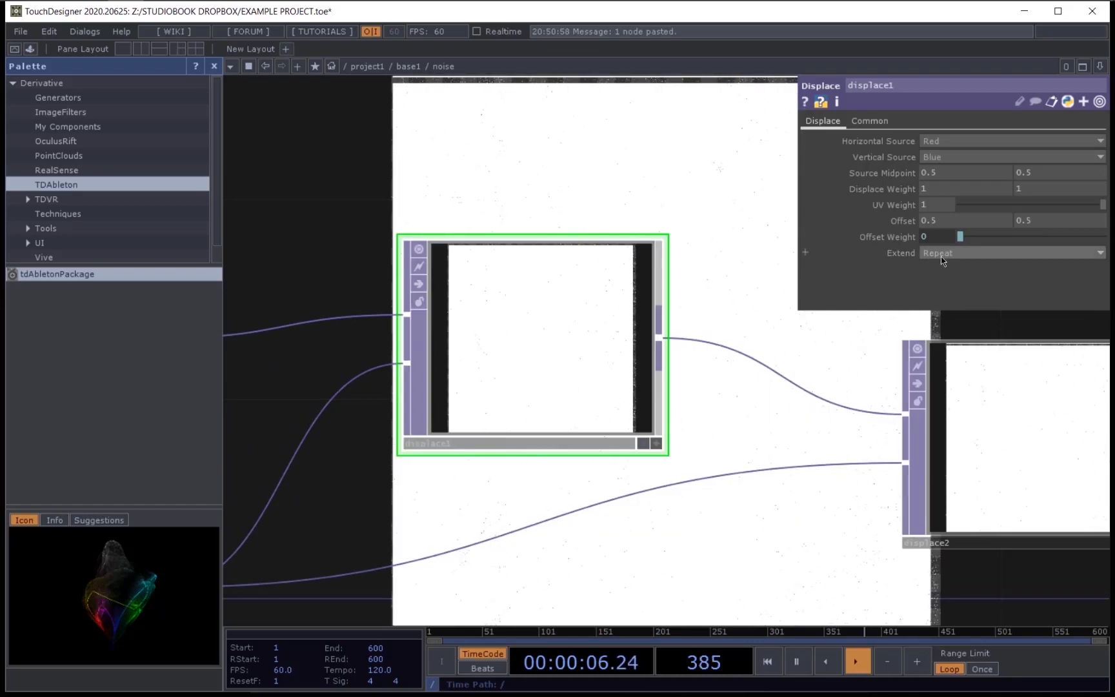
pyautogui.click(941, 257)
pyautogui.click(946, 271)
pyautogui.moveTo(816, 344); pyautogui.dragTo(552, 318)
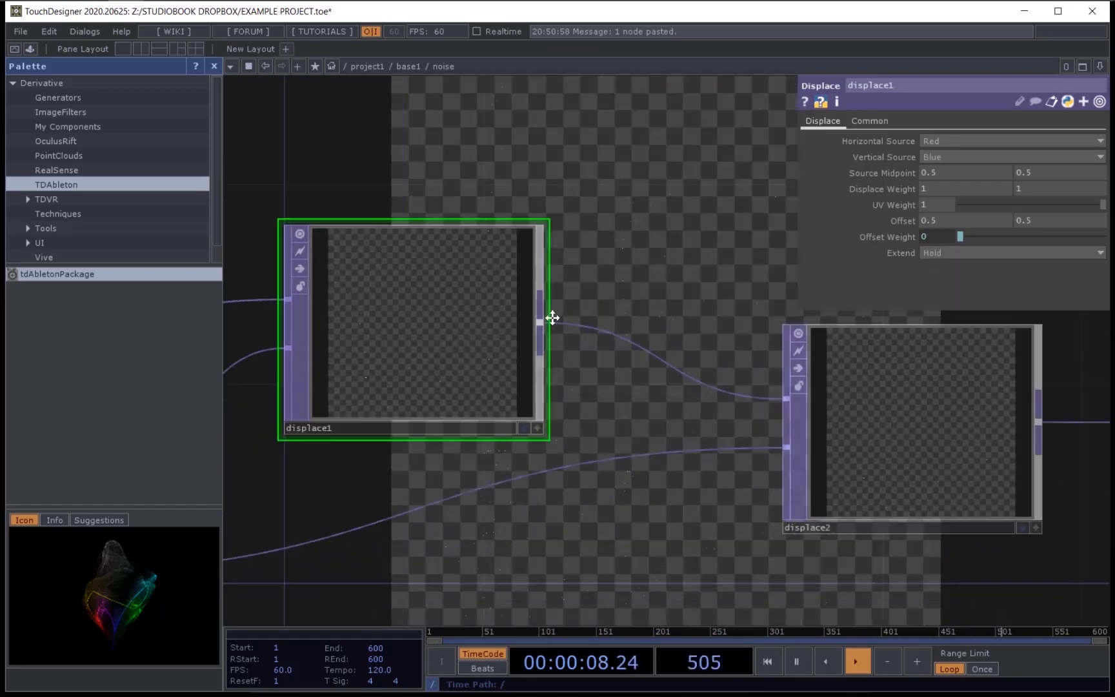
# Step: Sweep the second Displace TOP's UV Weight through low and high values to compare the specks, finishing at 1
pyautogui.click(807, 393)
pyautogui.moveTo(920, 506); pyautogui.dragTo(828, 489)
pyautogui.moveTo(829, 489); pyautogui.dragTo(639, 426, button='middle')
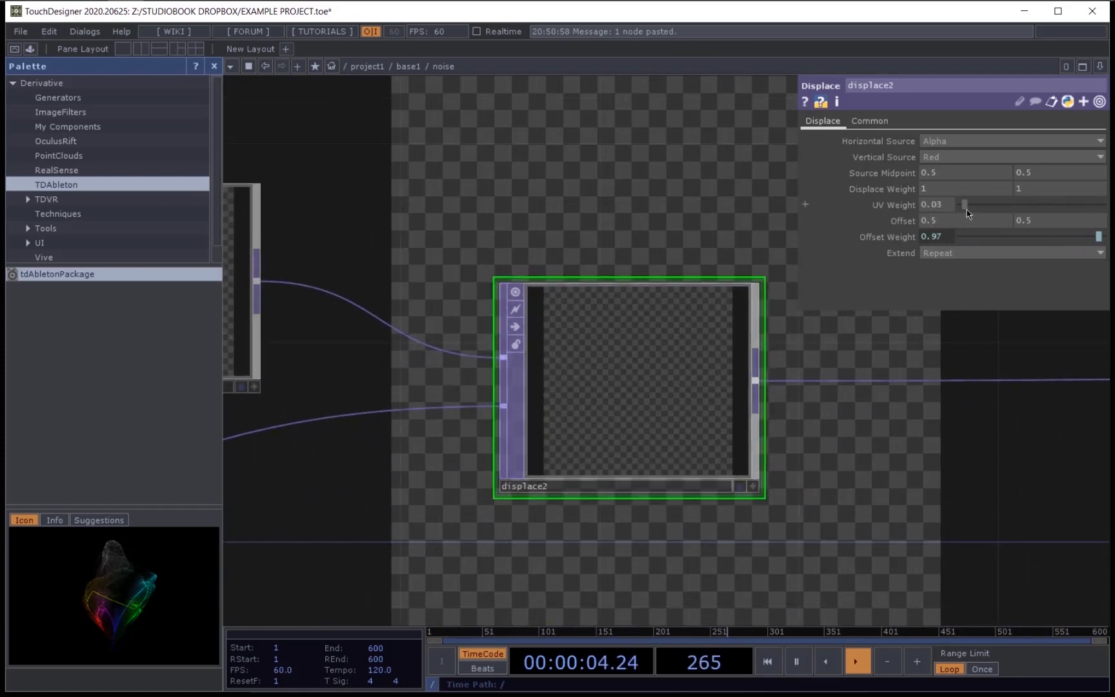
pyautogui.moveTo(973, 207)
pyautogui.mouseDown()
pyautogui.moveTo(1050, 206)
pyautogui.moveTo(976, 211)
pyautogui.mouseUp()
pyautogui.scroll(-3, 643, 273)
pyautogui.scroll(5, 671, 241)
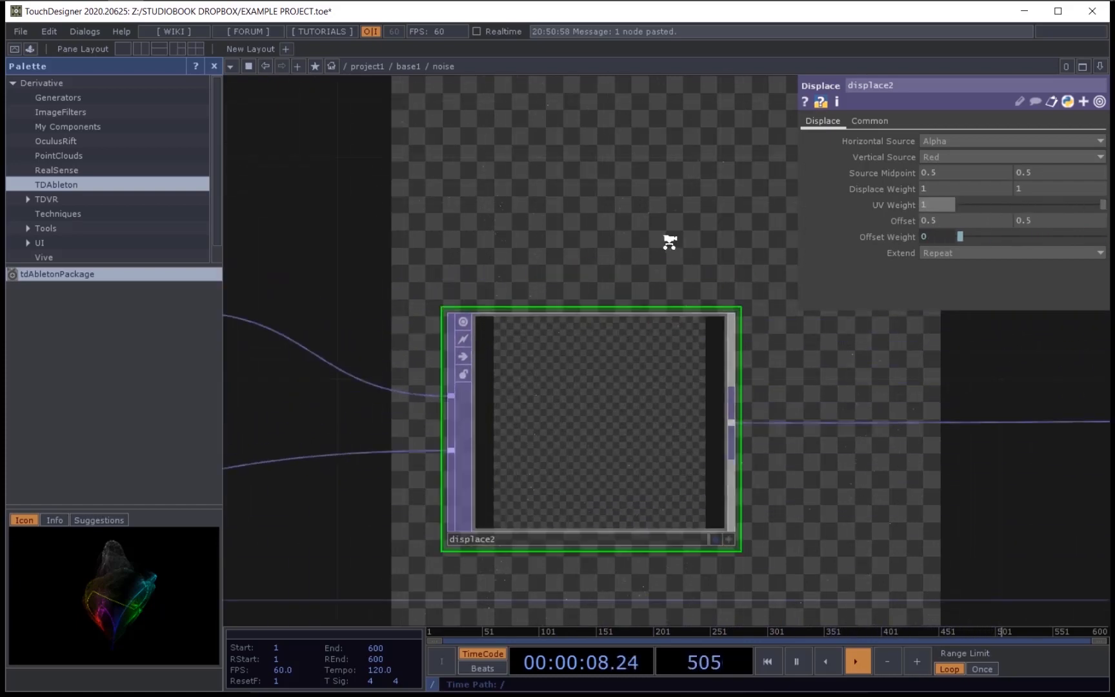
pyautogui.moveTo(972, 202); pyautogui.dragTo(998, 224)
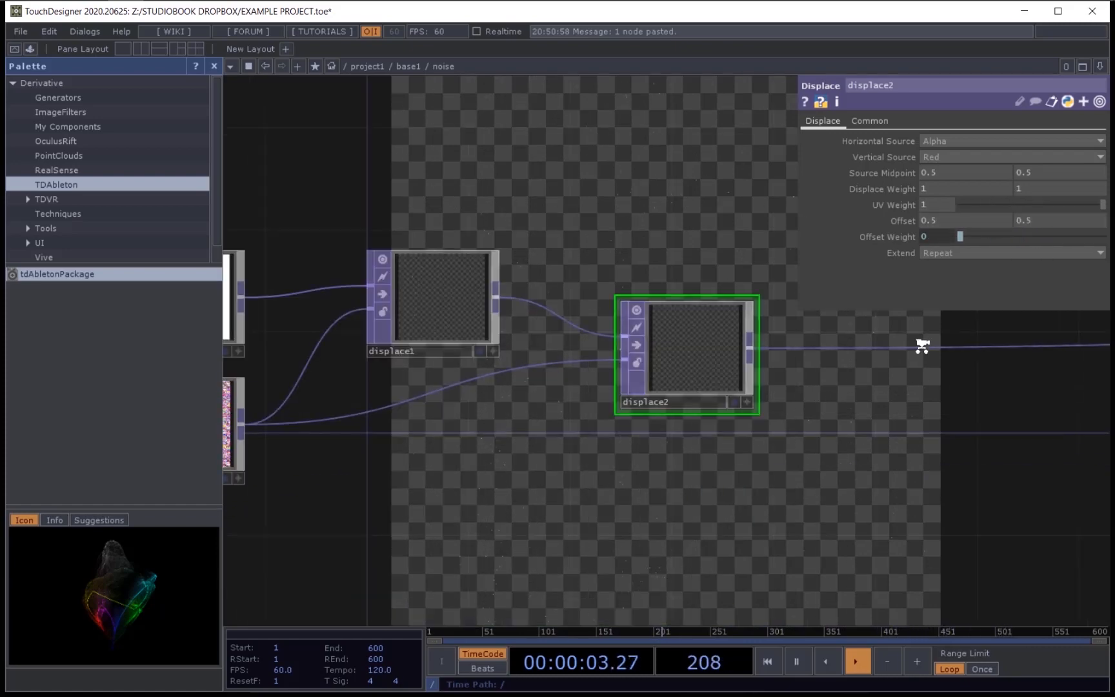
pyautogui.scroll(2, 903, 361)
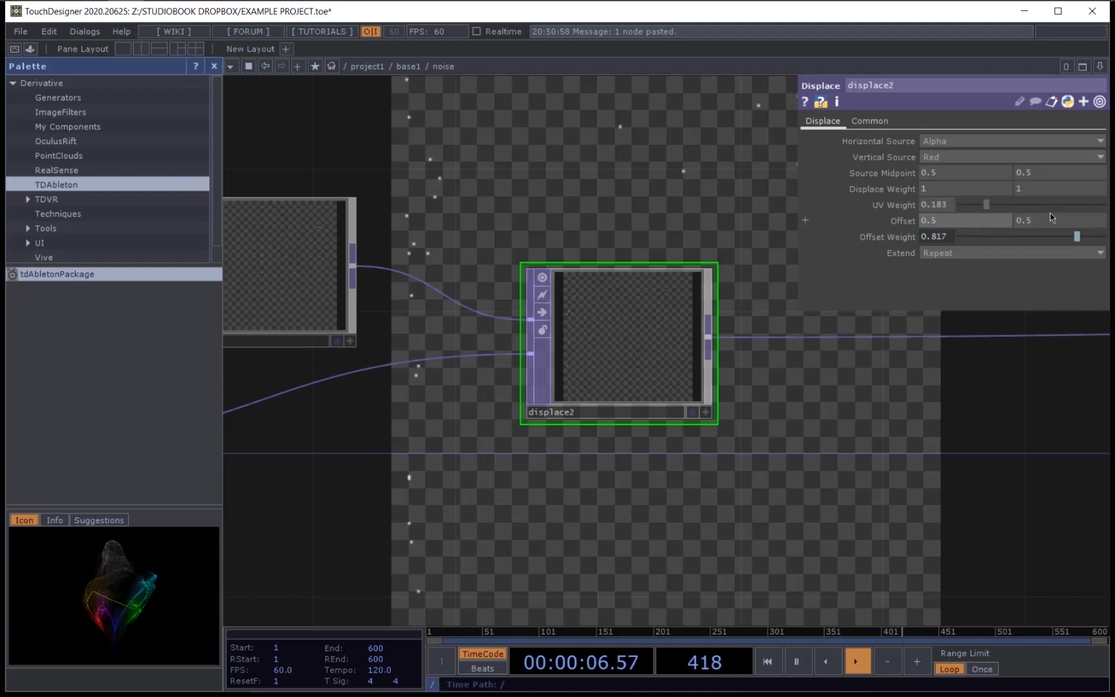
pyautogui.moveTo(1051, 215); pyautogui.dragTo(1076, 231)
pyautogui.scroll(-2, 775, 471)
pyautogui.moveTo(765, 477); pyautogui.dragTo(746, 378)
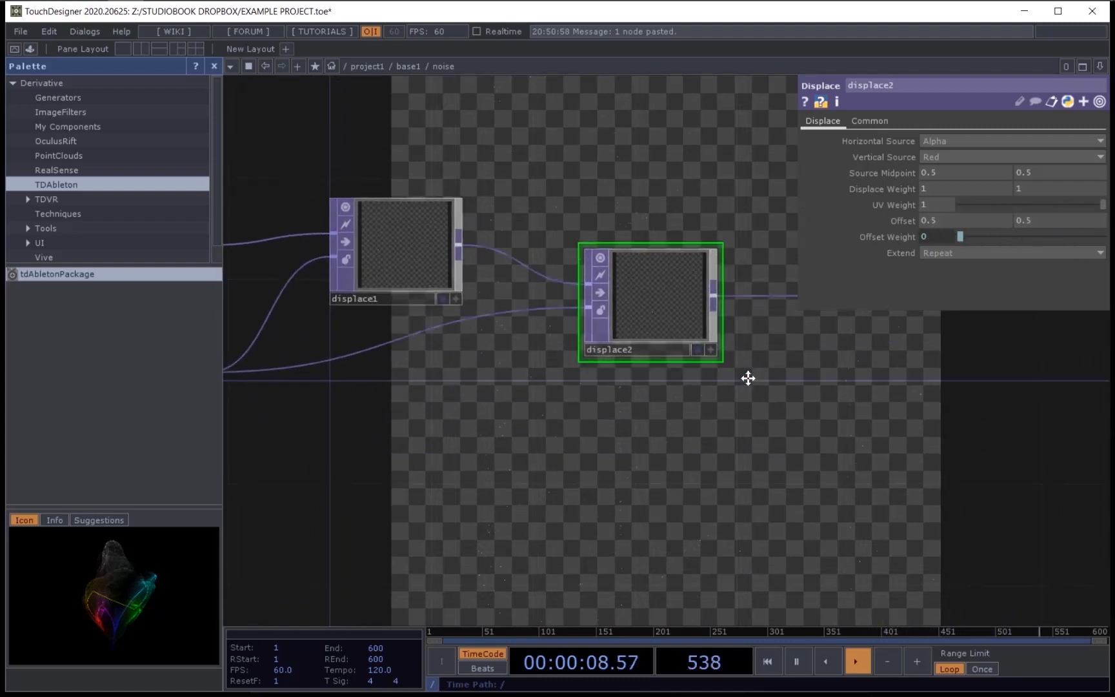
# Step: Add an LFO CHOP below the two Displace TOPs and set its Frequency to 8
pyautogui.press('Tab')
pyautogui.click(610, 210)
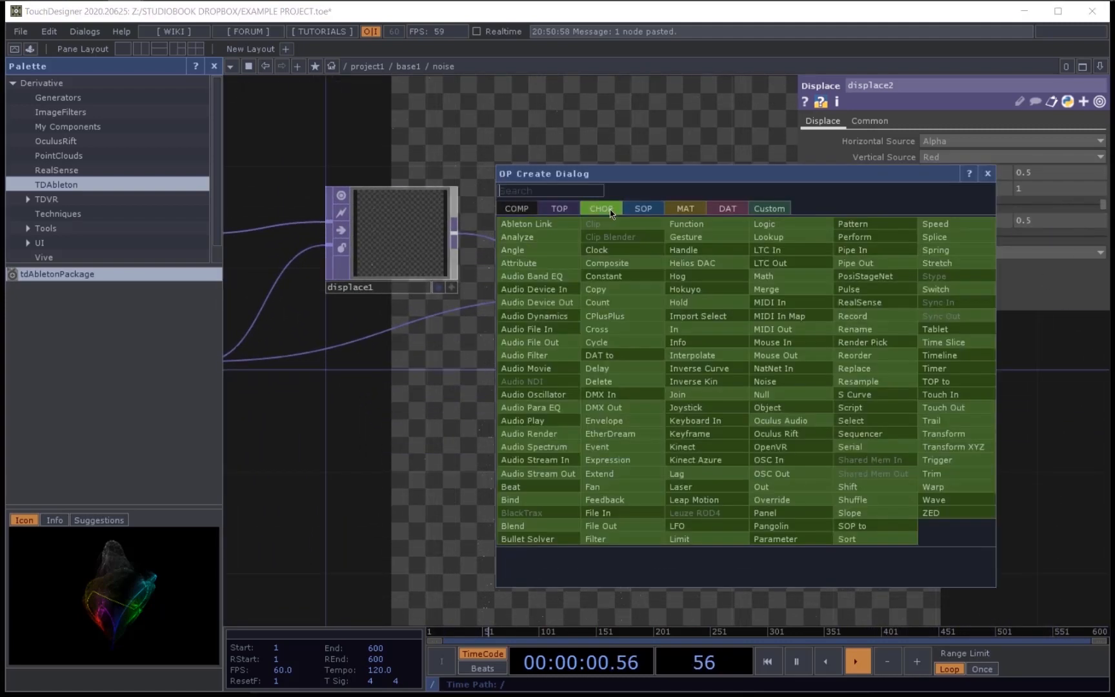
pyautogui.write('lfo')
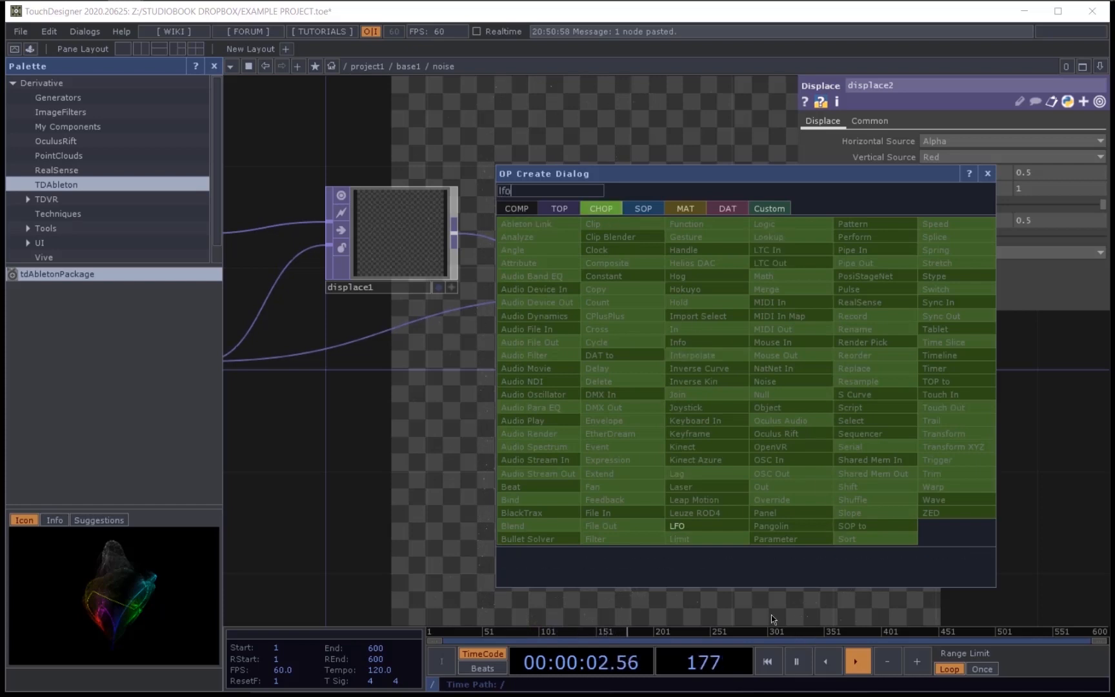
pyautogui.click(686, 527)
pyautogui.click(659, 435)
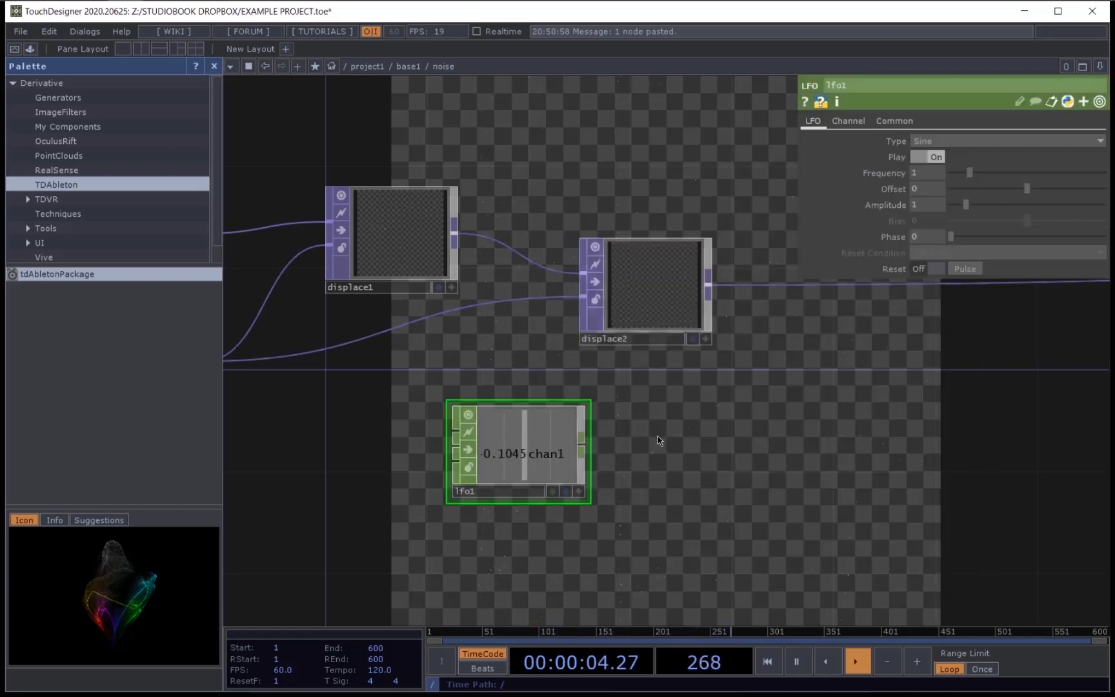
pyautogui.scroll(5, 683, 441)
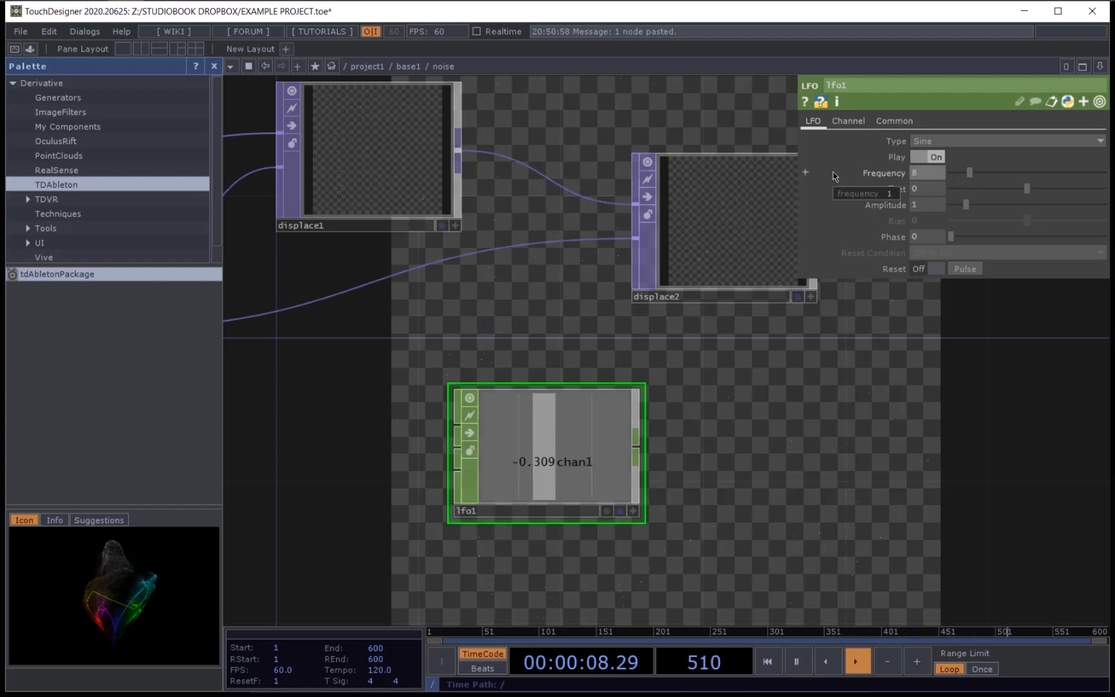
pyautogui.write('8')
pyautogui.press('Return')
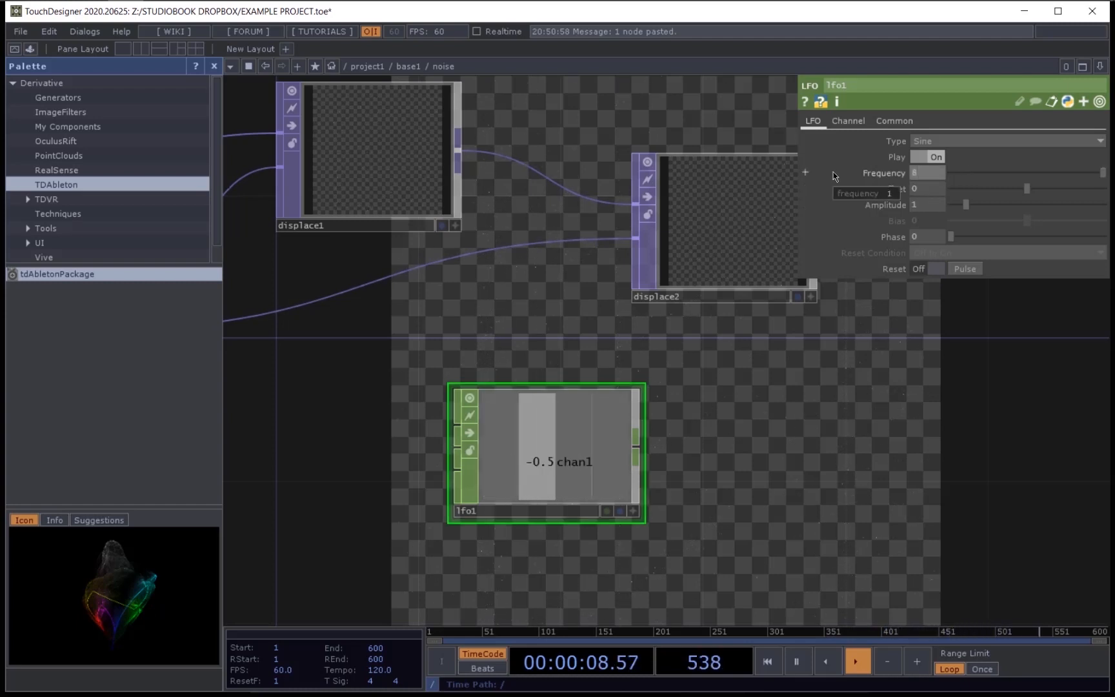
# Step: Append a Math CHOP to the LFO's output and set its From Range to -1 to 1
pyautogui.rightClick(637, 448)
pyautogui.write('m')
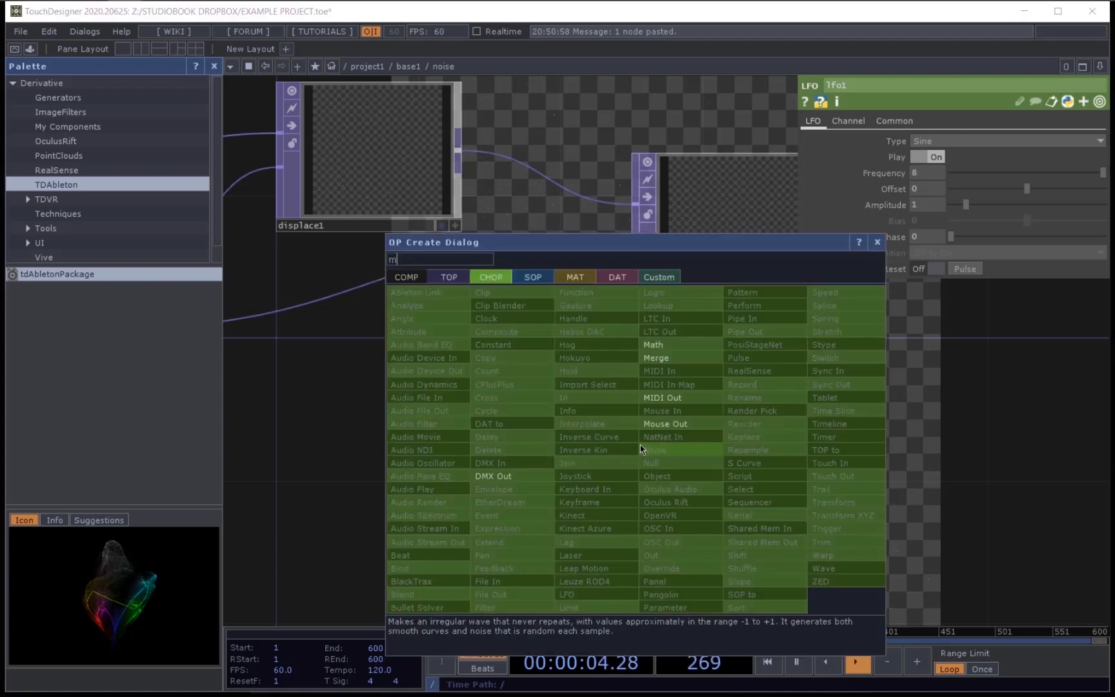
pyautogui.write('ath')
pyautogui.click(674, 345)
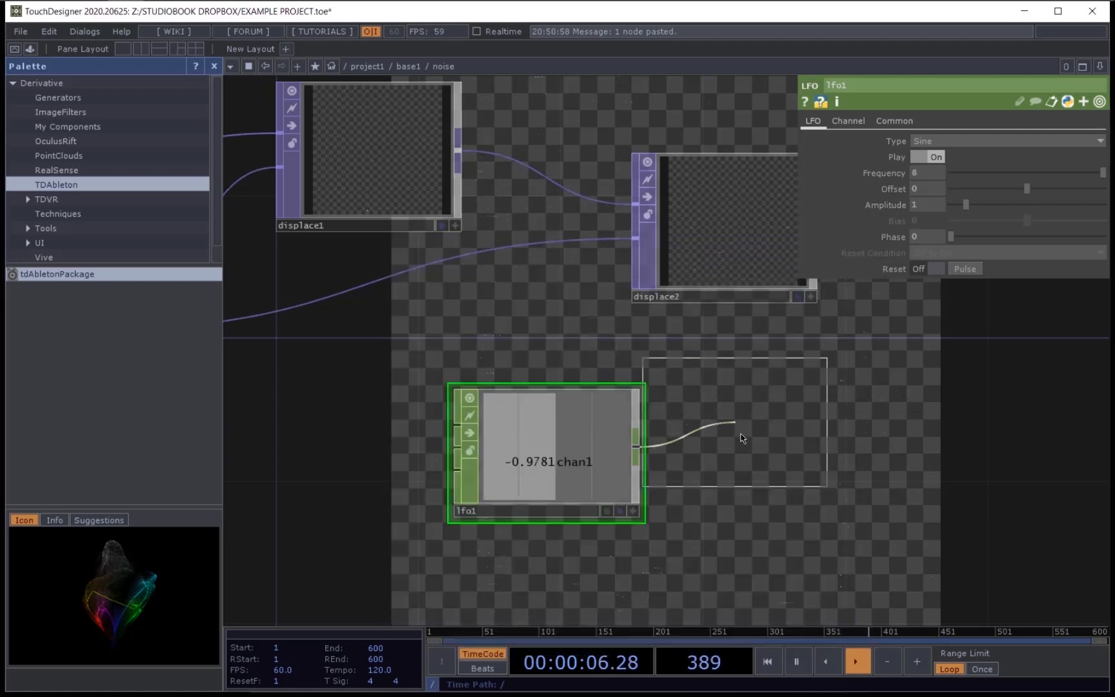
pyautogui.click(794, 451)
pyautogui.click(888, 121)
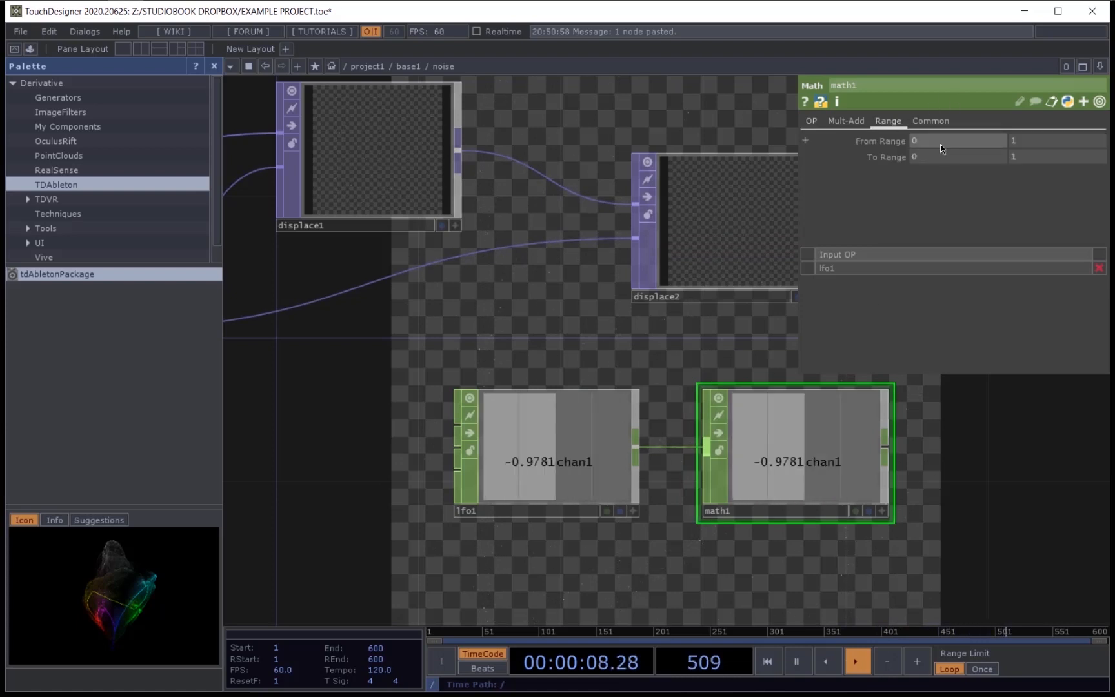
pyautogui.write('-1')
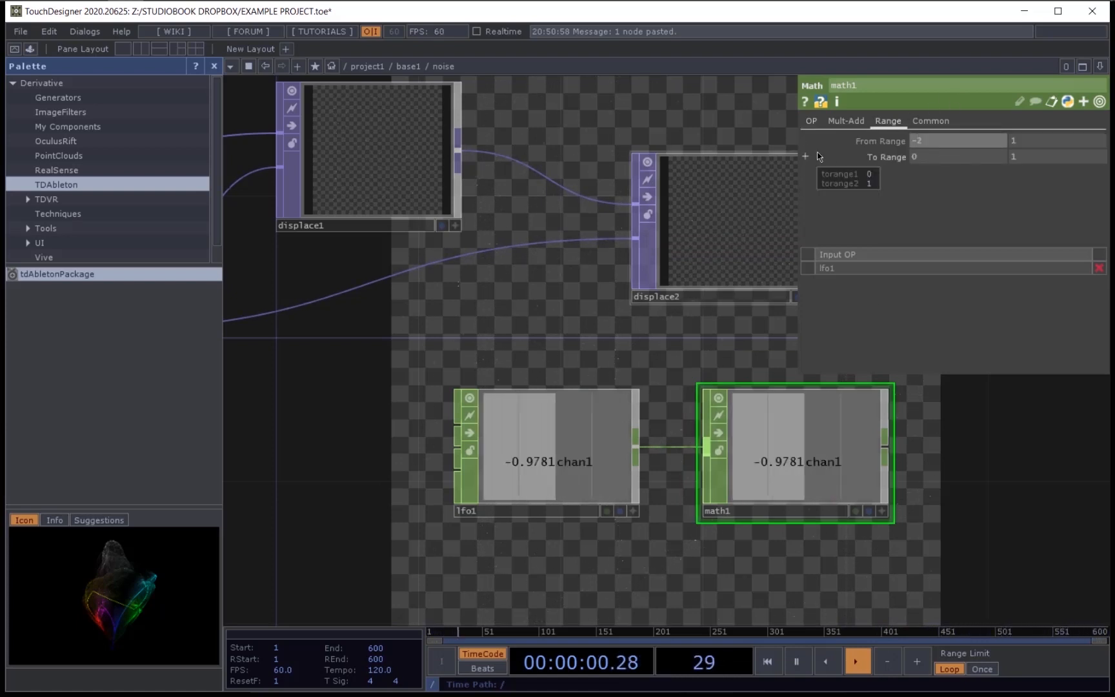
pyautogui.press('Tab')
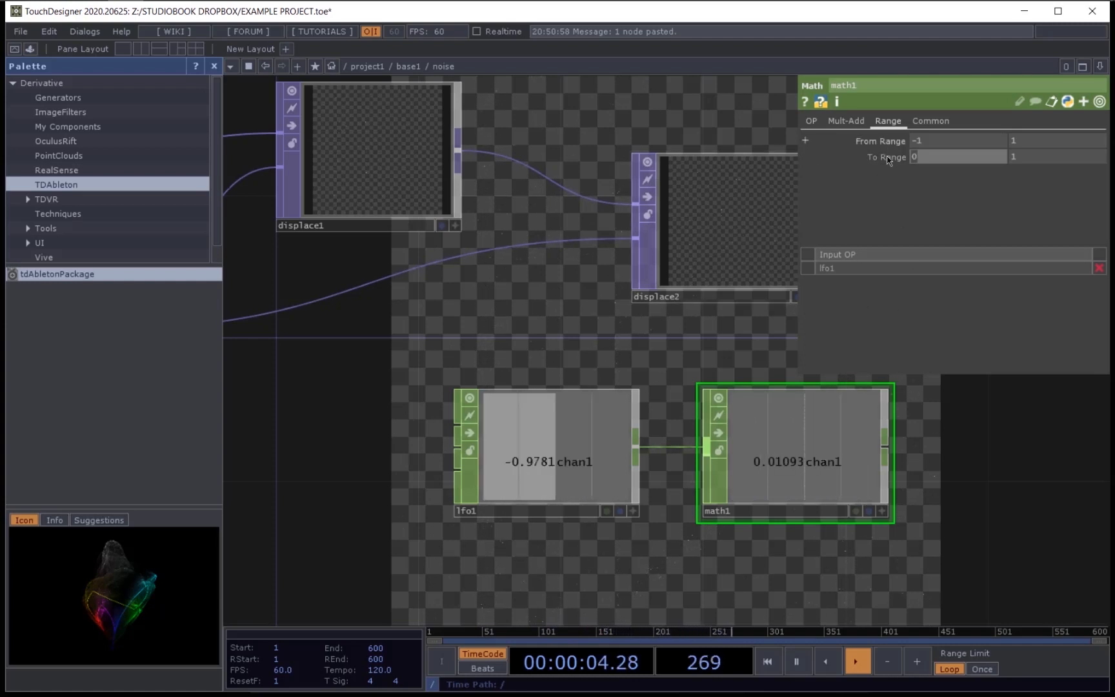
# Step: Drive the second Displace TOP's UV Weight with the chan1 channel of the Math CHOP
pyautogui.moveTo(829, 507); pyautogui.dragTo(682, 512)
pyautogui.click(585, 254)
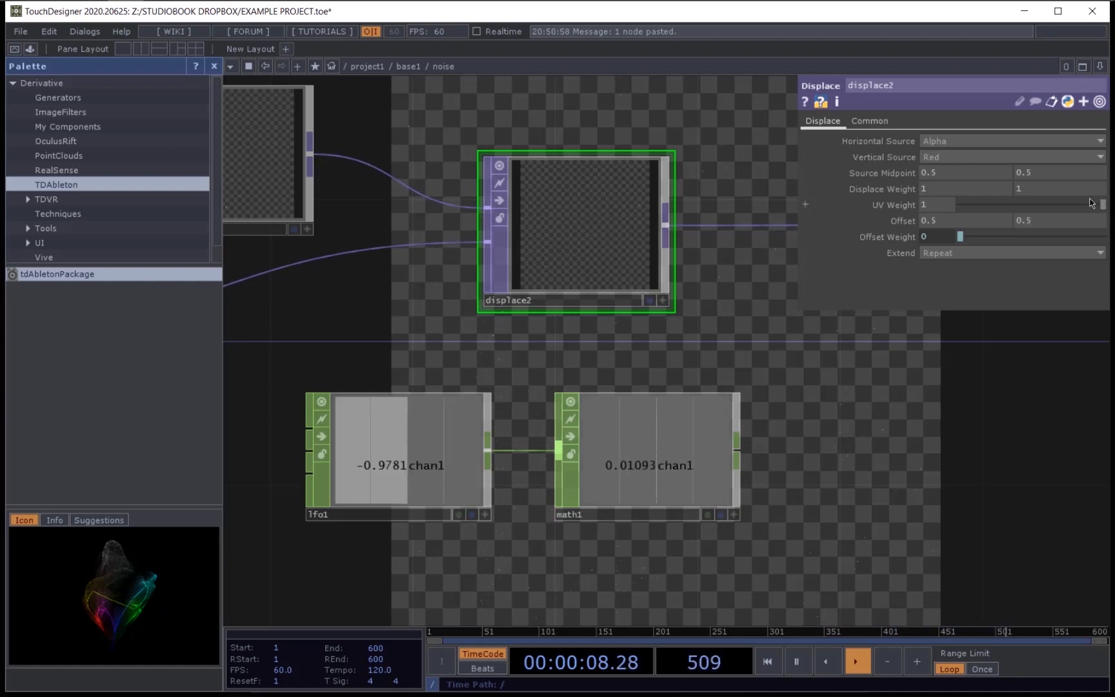
pyautogui.moveTo(1100, 205)
pyautogui.mouseDown()
pyautogui.moveTo(974, 209)
pyautogui.moveTo(1105, 213)
pyautogui.mouseUp()
pyautogui.click(735, 515)
pyautogui.moveTo(690, 485); pyautogui.dragTo(899, 209)
pyautogui.click(900, 203)
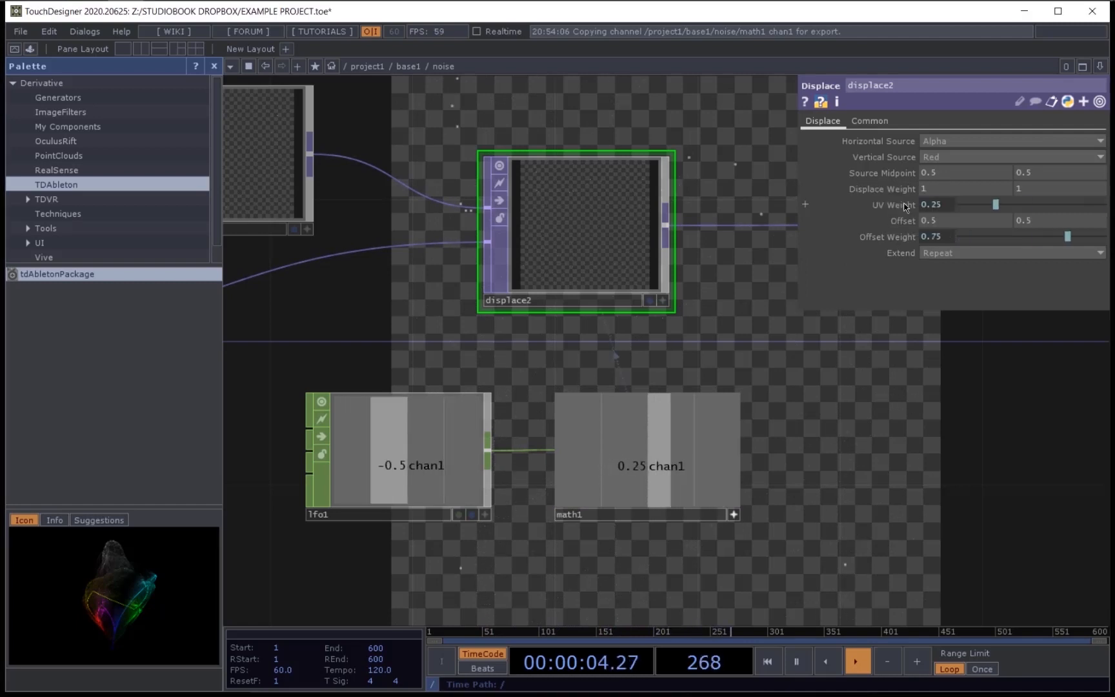
# Step: Examine the displaced specks in the background display and the node network around the second Displace TOP
pyautogui.moveTo(813, 452); pyautogui.dragTo(813, 477)
pyautogui.moveTo(702, 526); pyautogui.dragTo(724, 565)
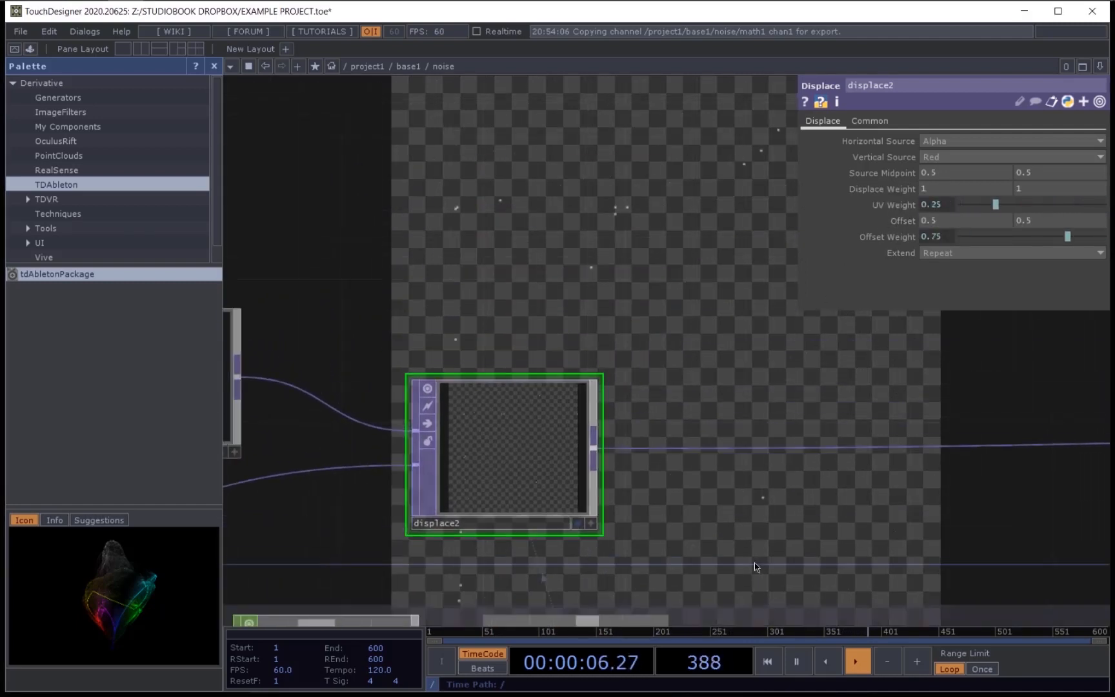
pyautogui.moveTo(646, 392); pyautogui.dragTo(660, 574)
pyautogui.scroll(-3, 576, 291)
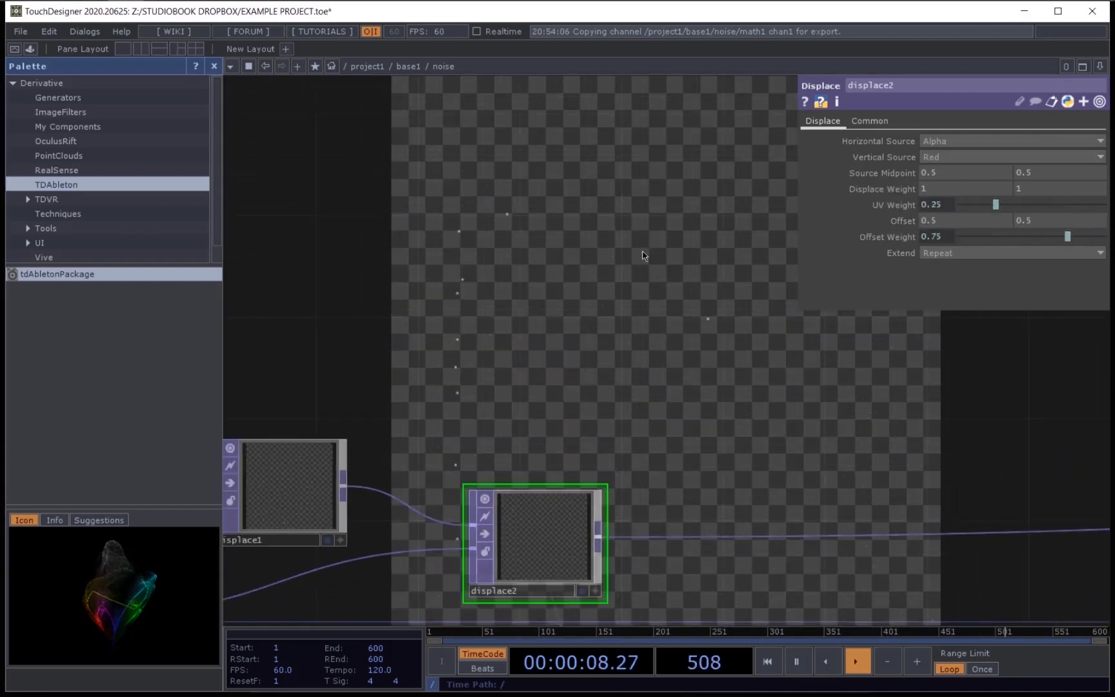
pyautogui.scroll(-2, 570, 219)
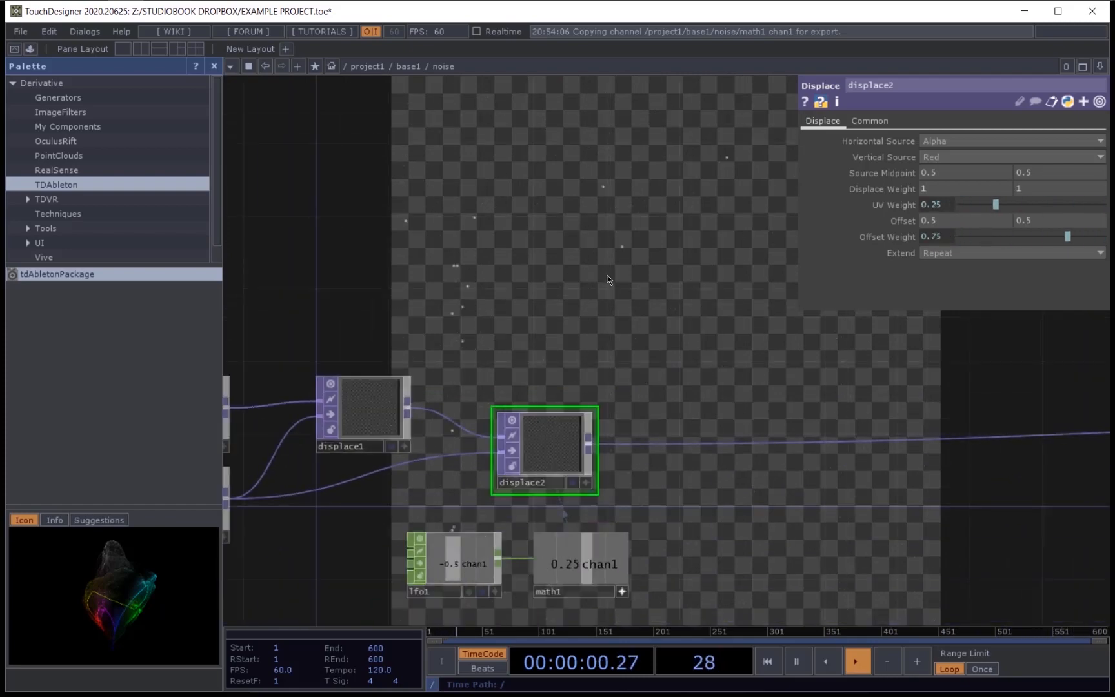
pyautogui.moveTo(608, 277); pyautogui.dragTo(573, 180)
pyautogui.scroll(-3, 582, 255)
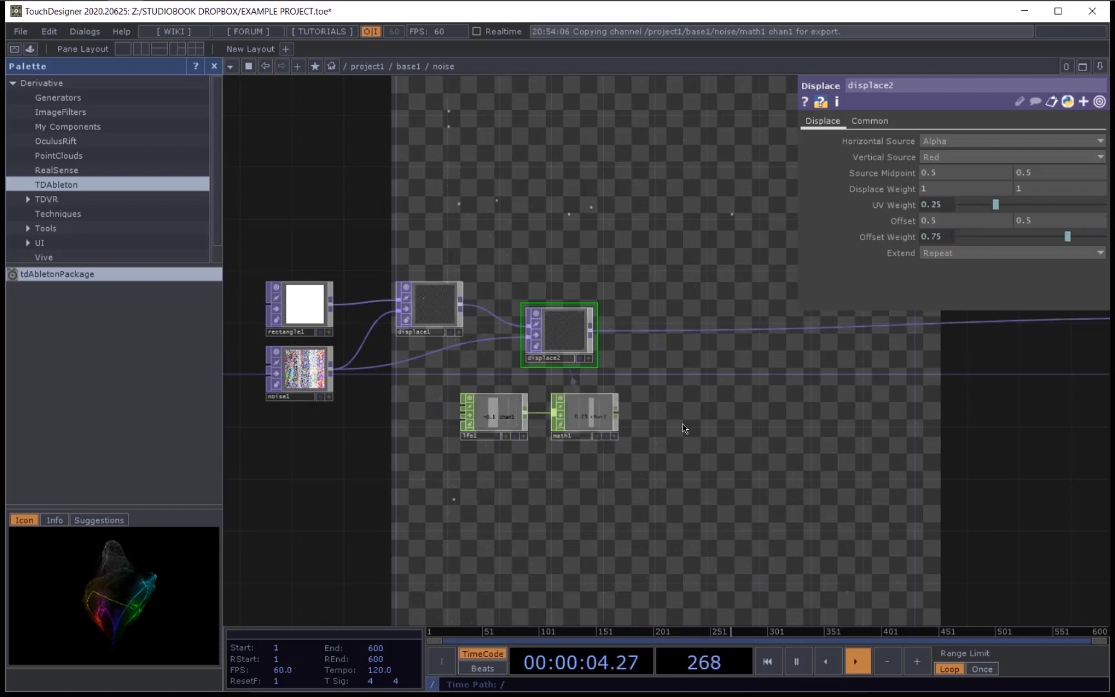
pyautogui.moveTo(700, 396); pyautogui.dragTo(801, 436)
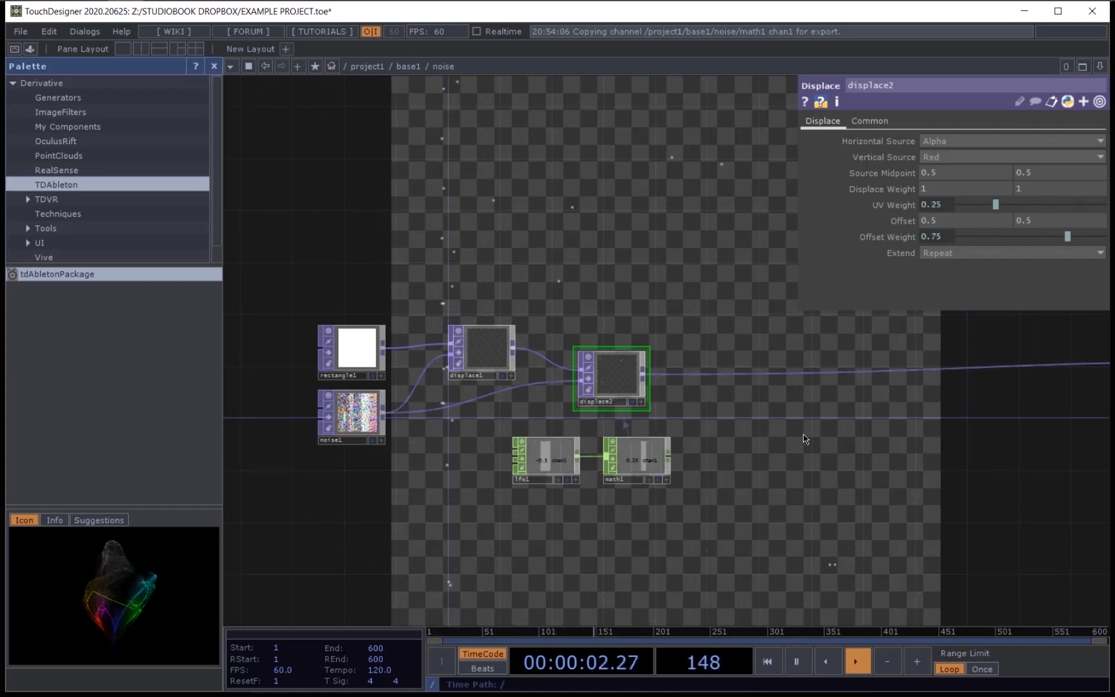
pyautogui.moveTo(778, 433)
pyautogui.mouseDown()
pyautogui.moveTo(793, 439)
pyautogui.moveTo(775, 442)
pyautogui.mouseUp()
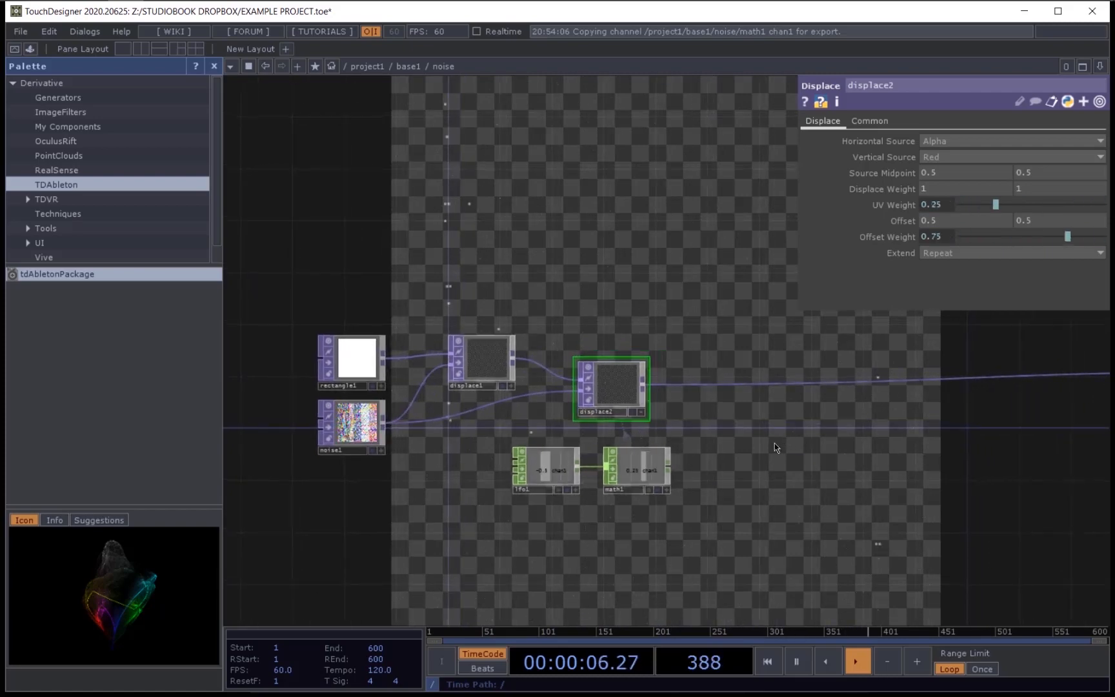
pyautogui.moveTo(610, 315); pyautogui.dragTo(492, 315)
pyautogui.scroll(2, 511, 332)
pyautogui.moveTo(560, 299); pyautogui.dragTo(610, 313)
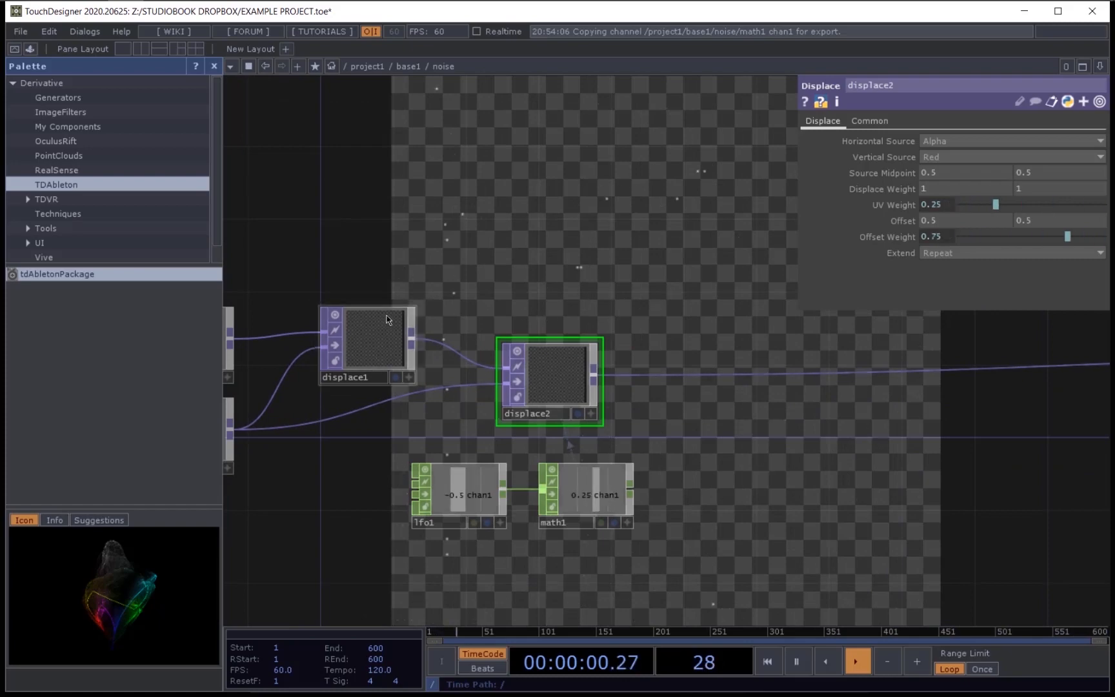
pyautogui.scroll(3, 543, 382)
pyautogui.scroll(-3, 555, 348)
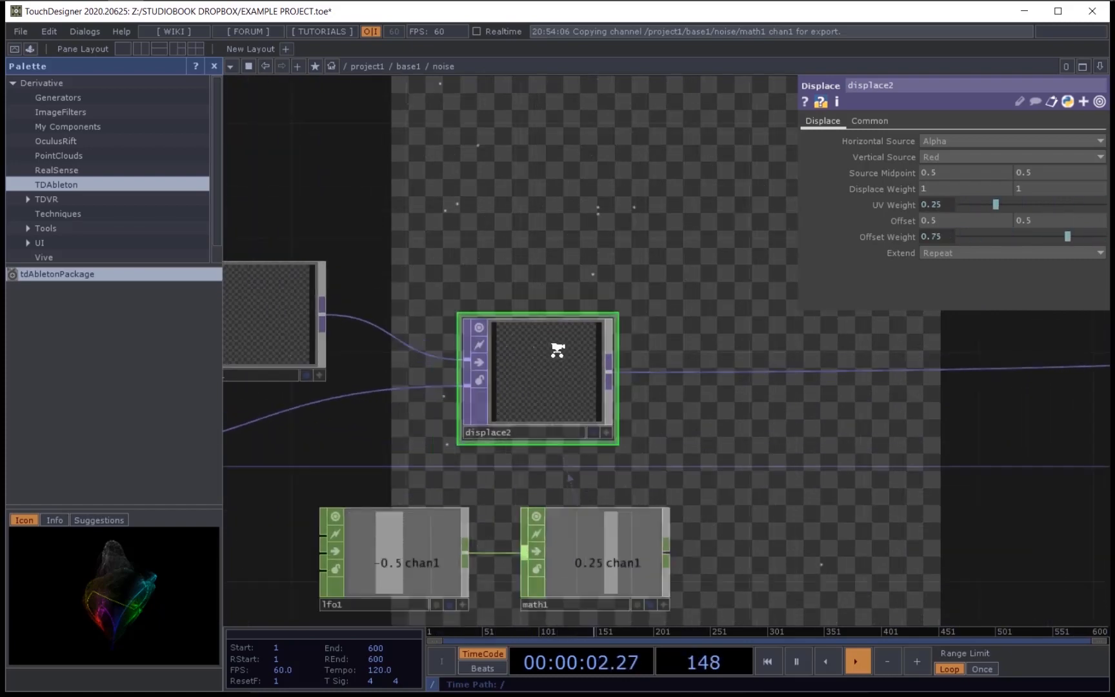
# Step: Insert a Composite TOP into the wire leaving the second Displace TOP and align it in the chain
pyautogui.moveTo(648, 286); pyautogui.dragTo(584, 302)
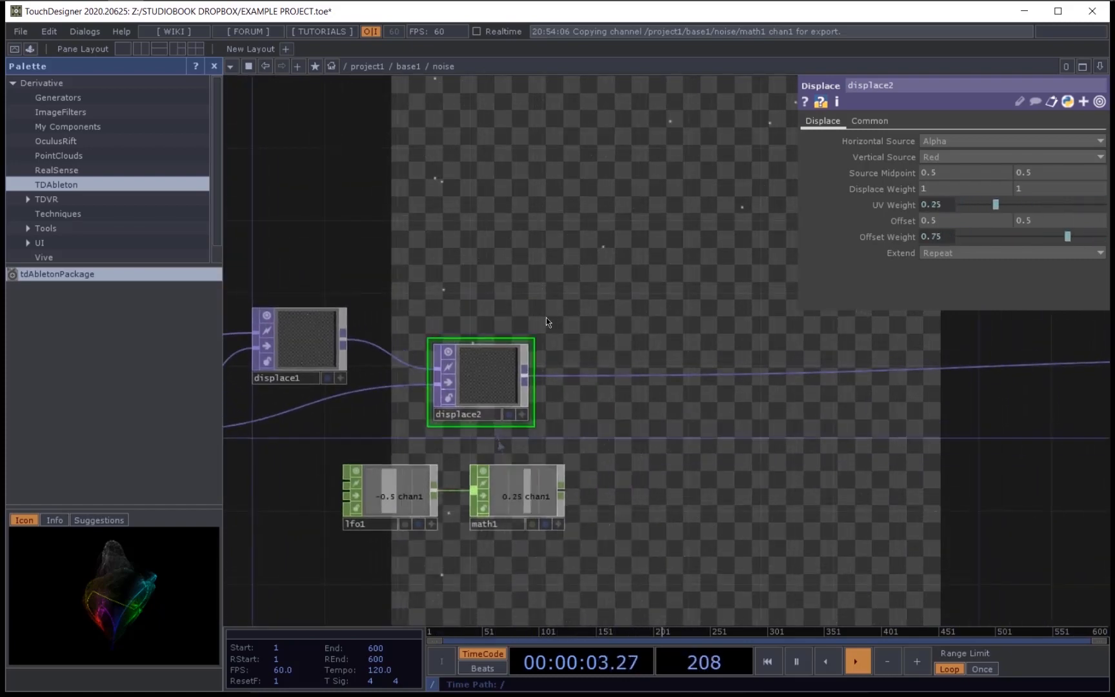
pyautogui.rightClick(702, 377)
pyautogui.click(678, 363)
pyautogui.write('comp')
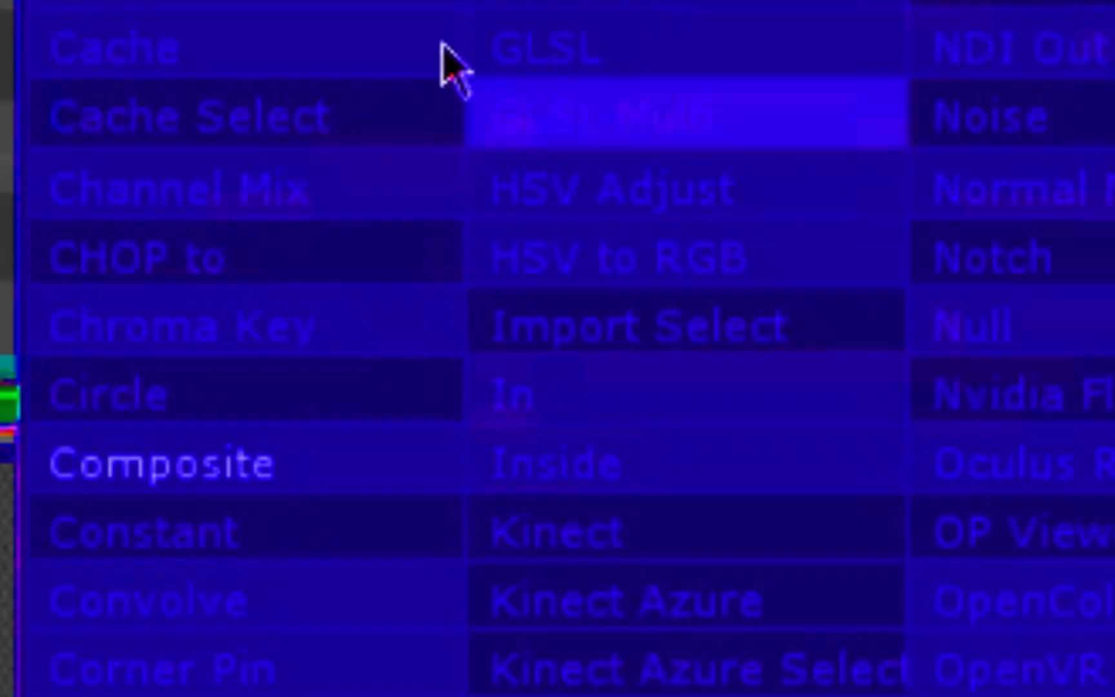
pyautogui.click(200, 486)
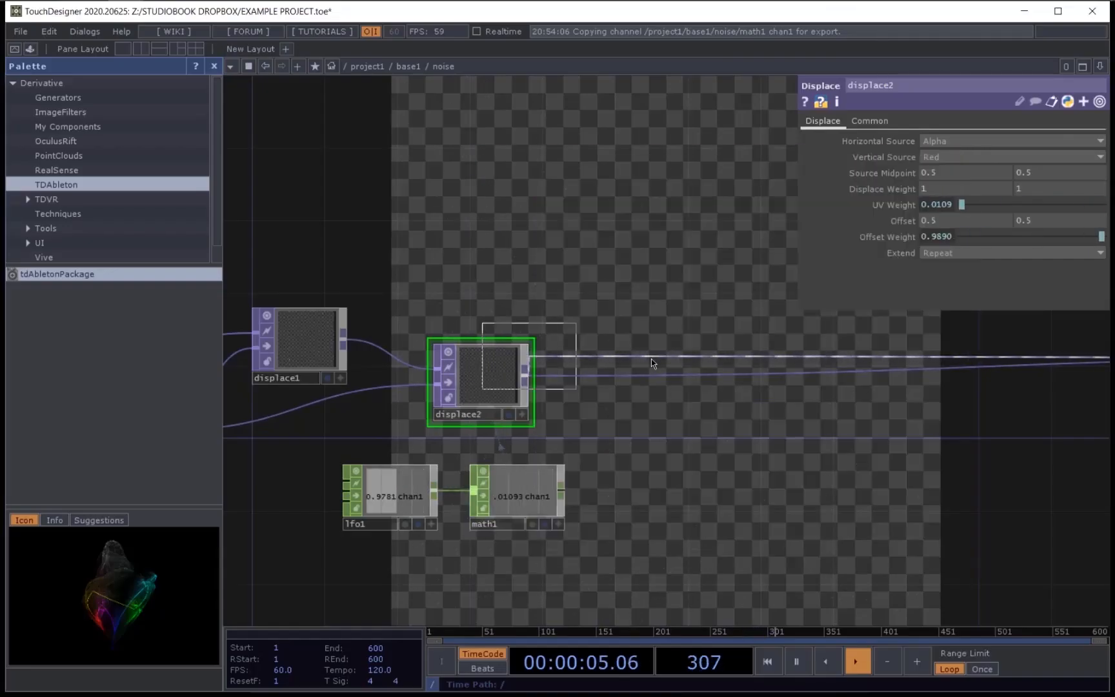
pyautogui.click(658, 341)
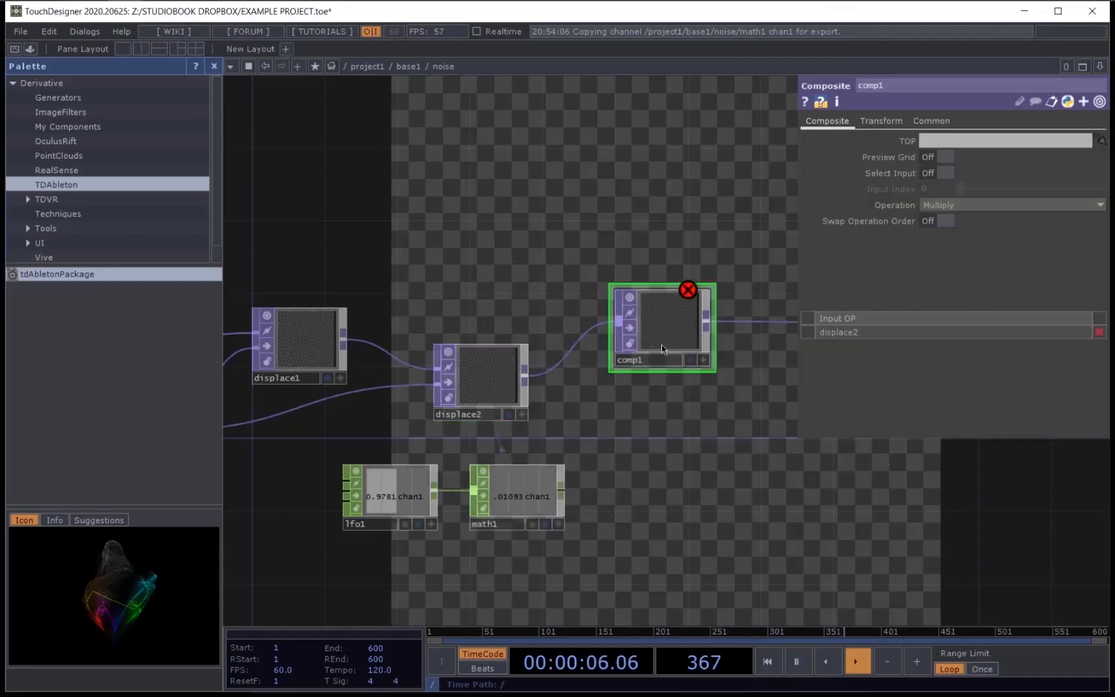
pyautogui.moveTo(661, 345); pyautogui.dragTo(662, 361)
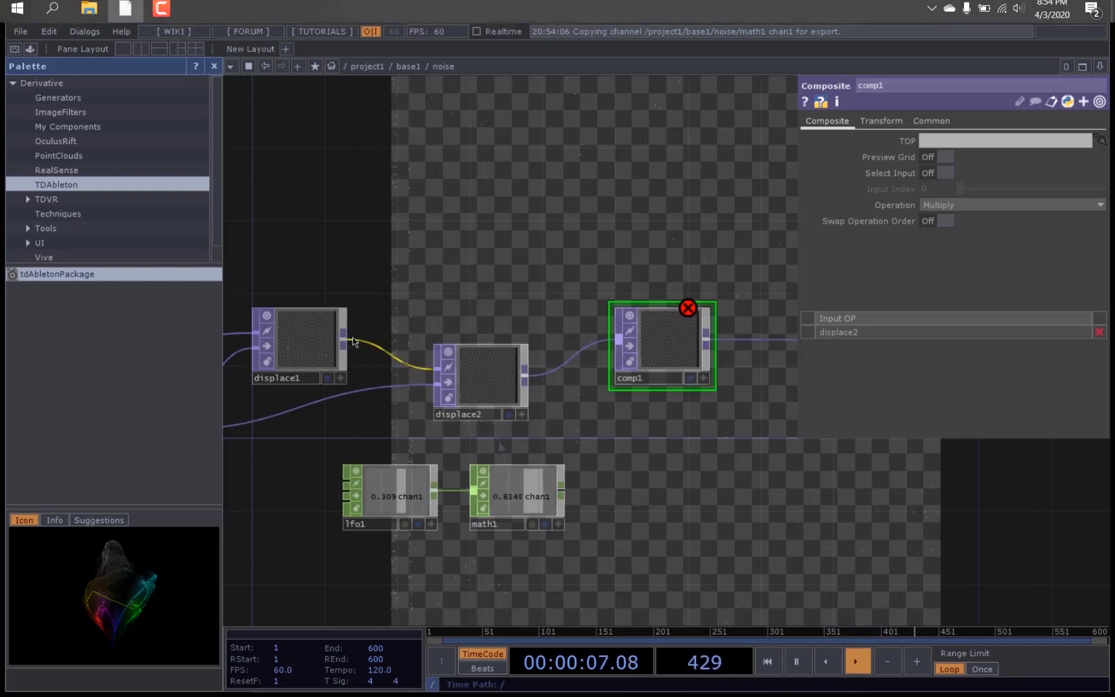
# Step: Connect the first Displace TOP to the Composite as well, order it before the second Displace TOP, and tidy the node layout
pyautogui.moveTo(344, 339); pyautogui.dragTo(617, 338)
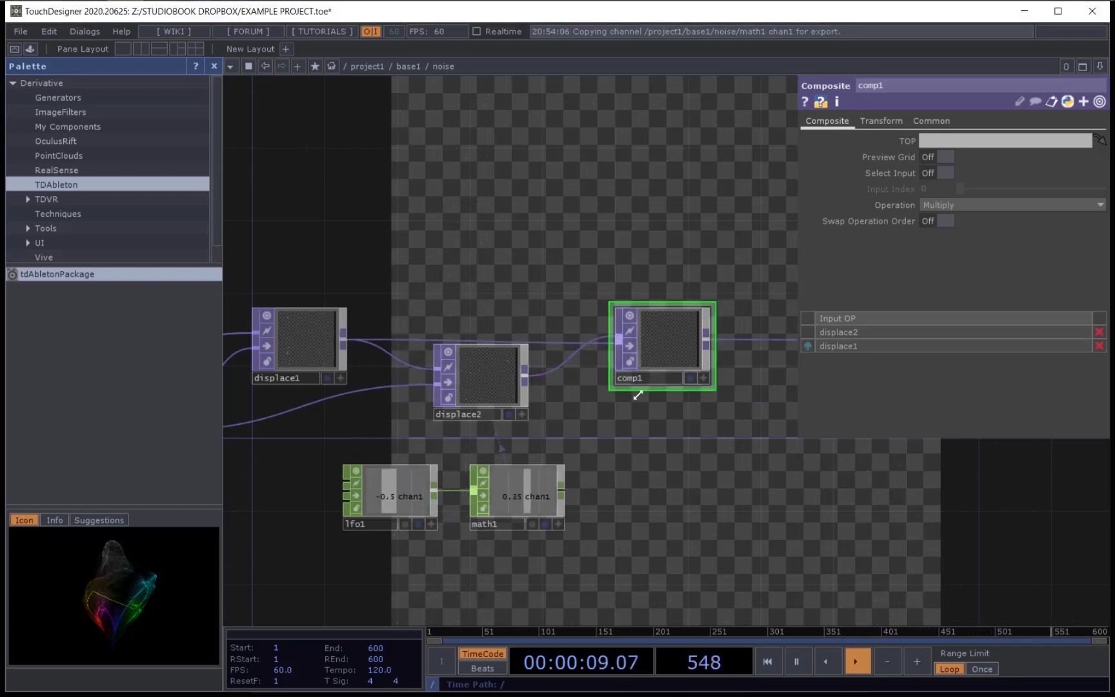
pyautogui.moveTo(488, 379); pyautogui.dragTo(452, 397)
pyautogui.moveTo(388, 413); pyautogui.dragTo(625, 392)
pyautogui.moveTo(539, 318); pyautogui.dragTo(484, 335)
pyautogui.moveTo(689, 373); pyautogui.dragTo(618, 373)
pyautogui.moveTo(628, 472); pyautogui.dragTo(466, 471)
pyautogui.moveTo(730, 474); pyautogui.dragTo(585, 475)
pyautogui.moveTo(466, 471); pyautogui.dragTo(502, 472)
pyautogui.moveTo(723, 426); pyautogui.dragTo(545, 467)
pyautogui.moveTo(710, 373); pyautogui.dragTo(623, 404)
# Step: Set the Composite TOP's Operation to Xor
pyautogui.scroll(3, 571, 403)
pyautogui.click(808, 346)
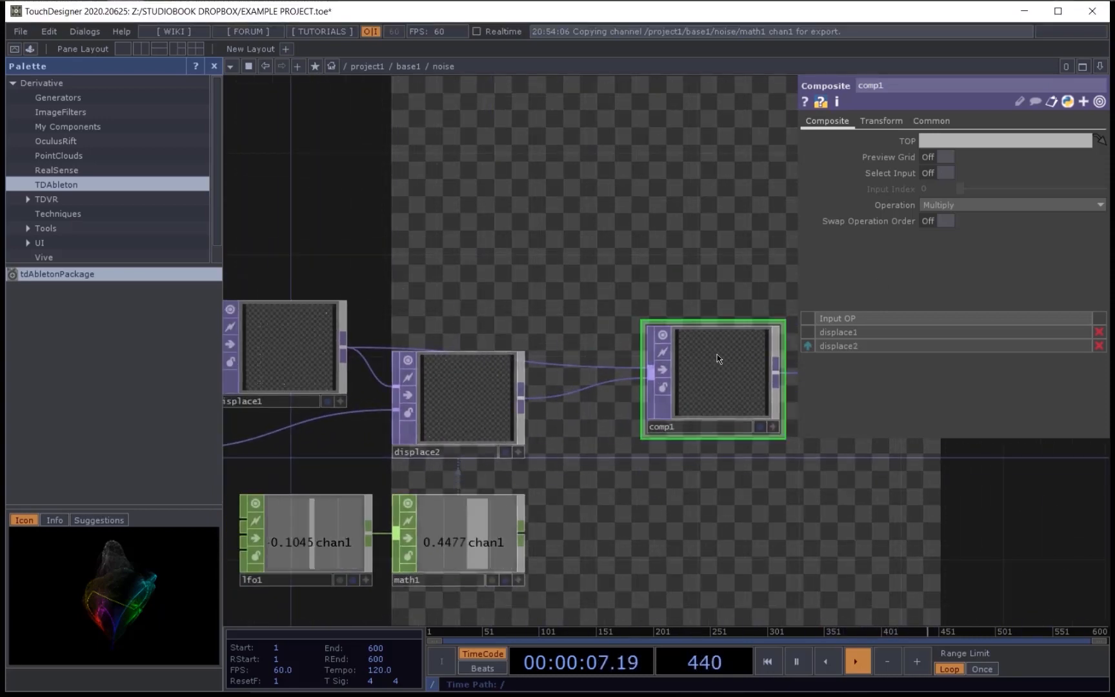
pyautogui.click(1013, 205)
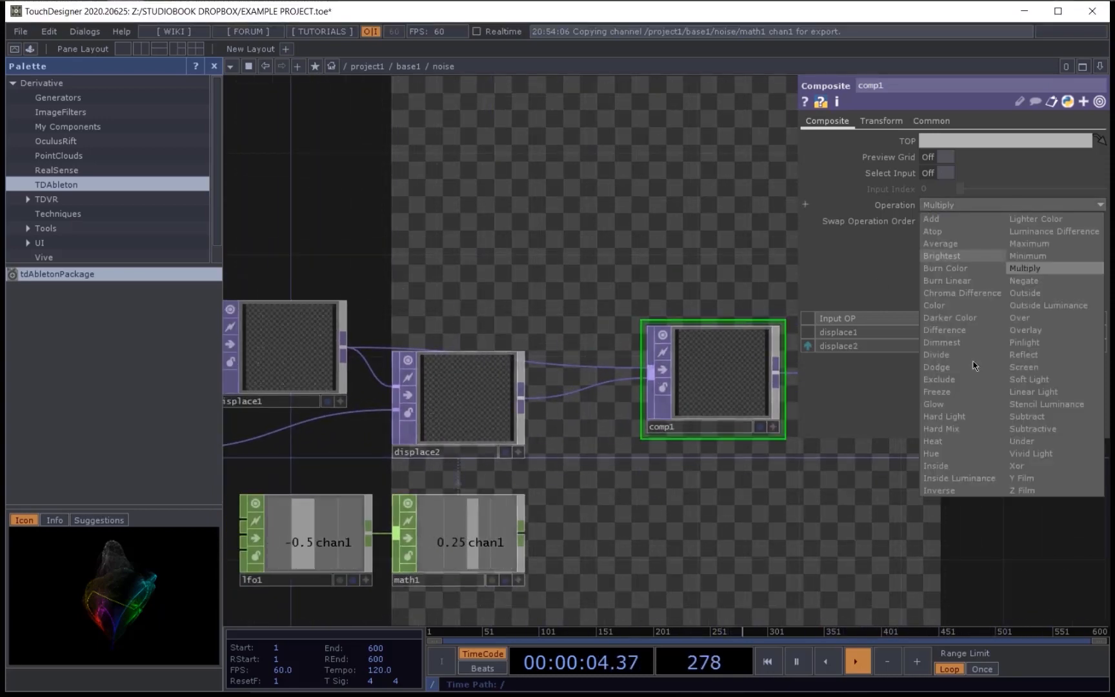
pyautogui.click(1033, 479)
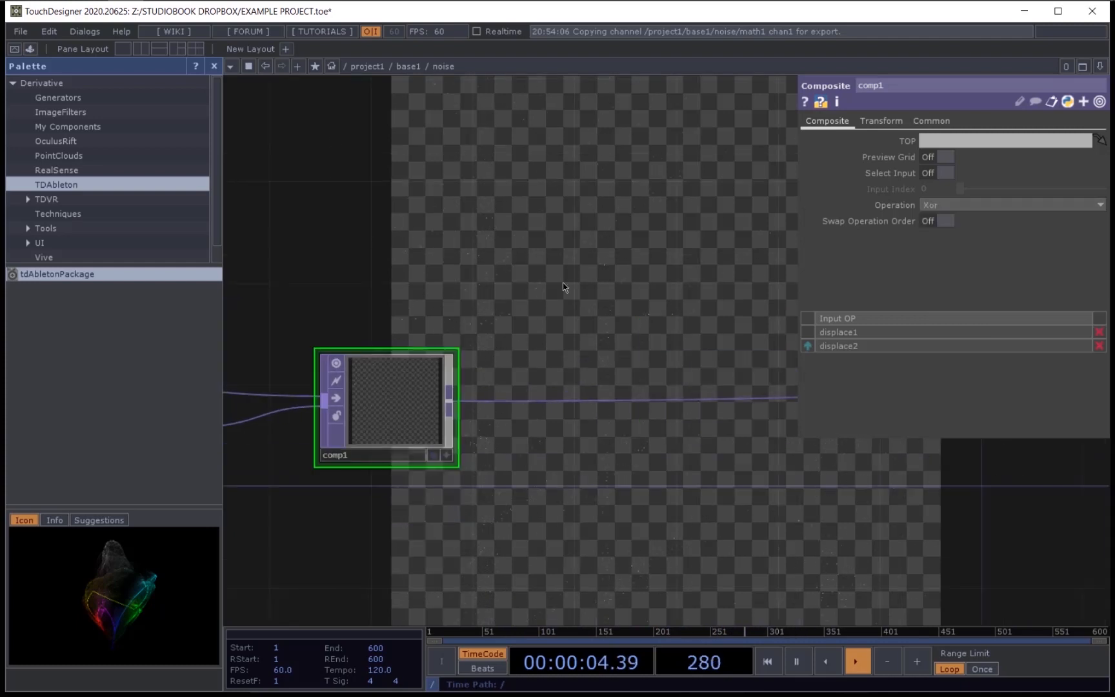
# Step: Insert a Level TOP after the Composite TOP and set its Brightness 1 to 2 and Gamma 1 to 3
pyautogui.scroll(-4, 562, 287)
pyautogui.moveTo(637, 426); pyautogui.dragTo(594, 428)
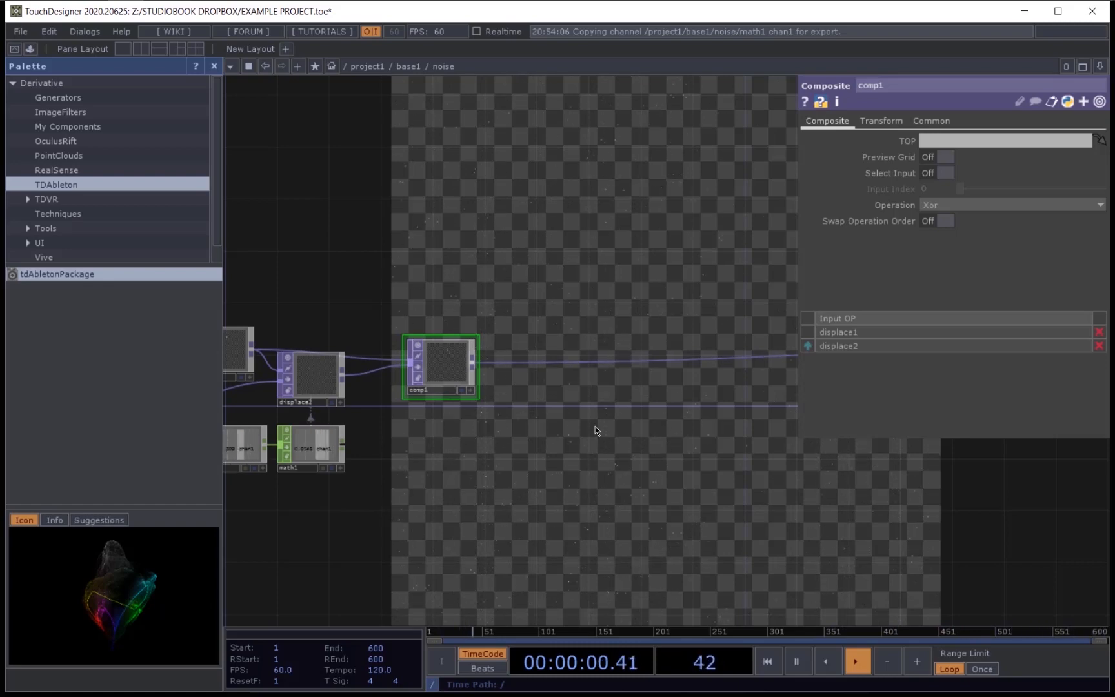
pyautogui.rightClick(505, 366)
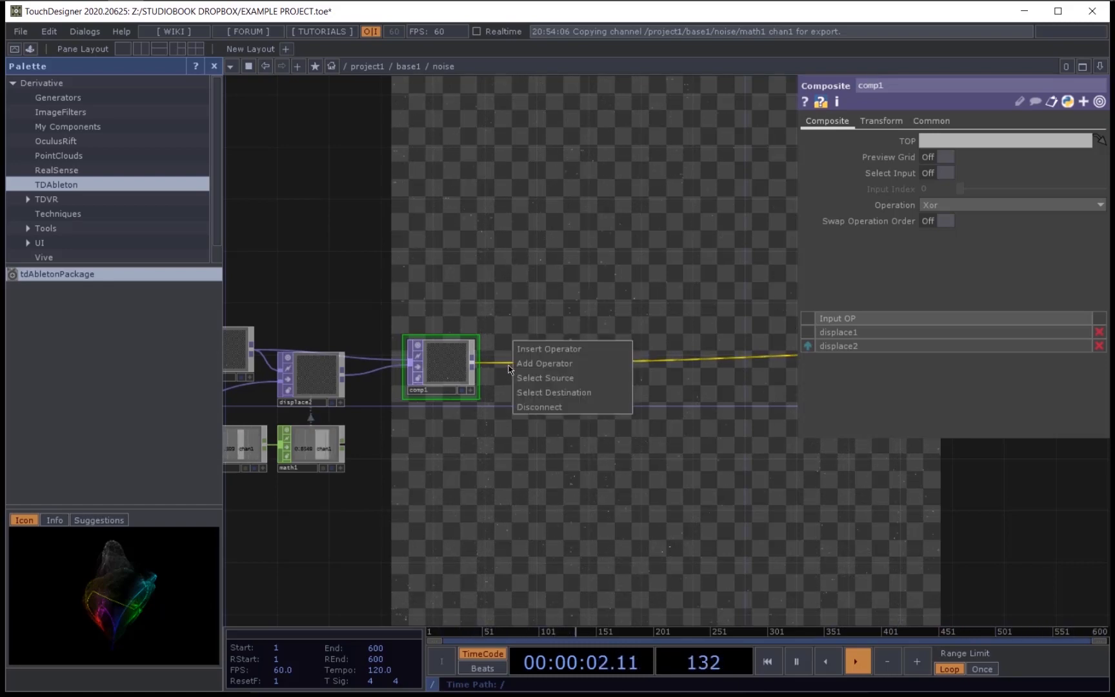
pyautogui.click(540, 352)
pyautogui.write('level')
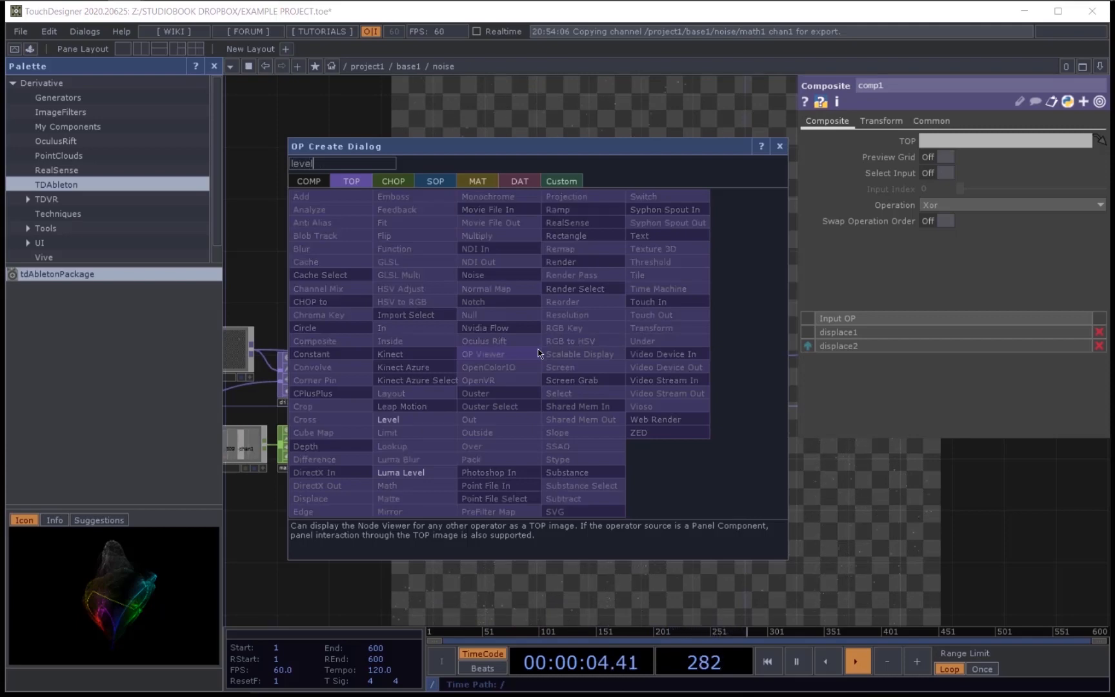
pyautogui.click(431, 420)
pyautogui.click(540, 369)
pyautogui.scroll(3, 540, 370)
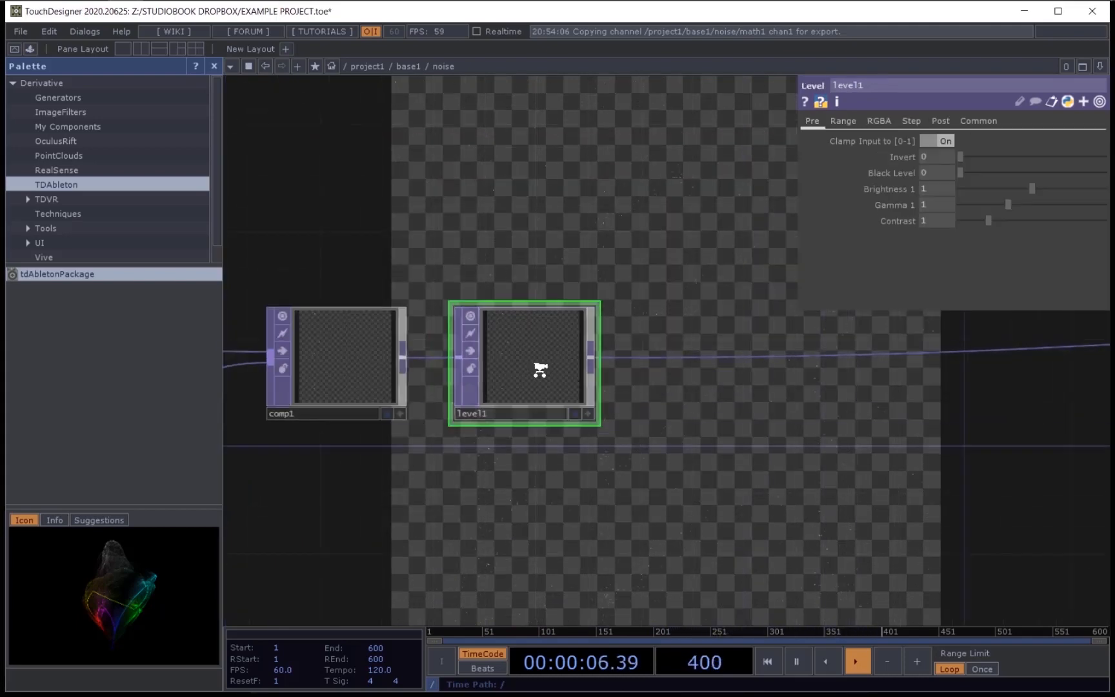
pyautogui.scroll(2, 539, 369)
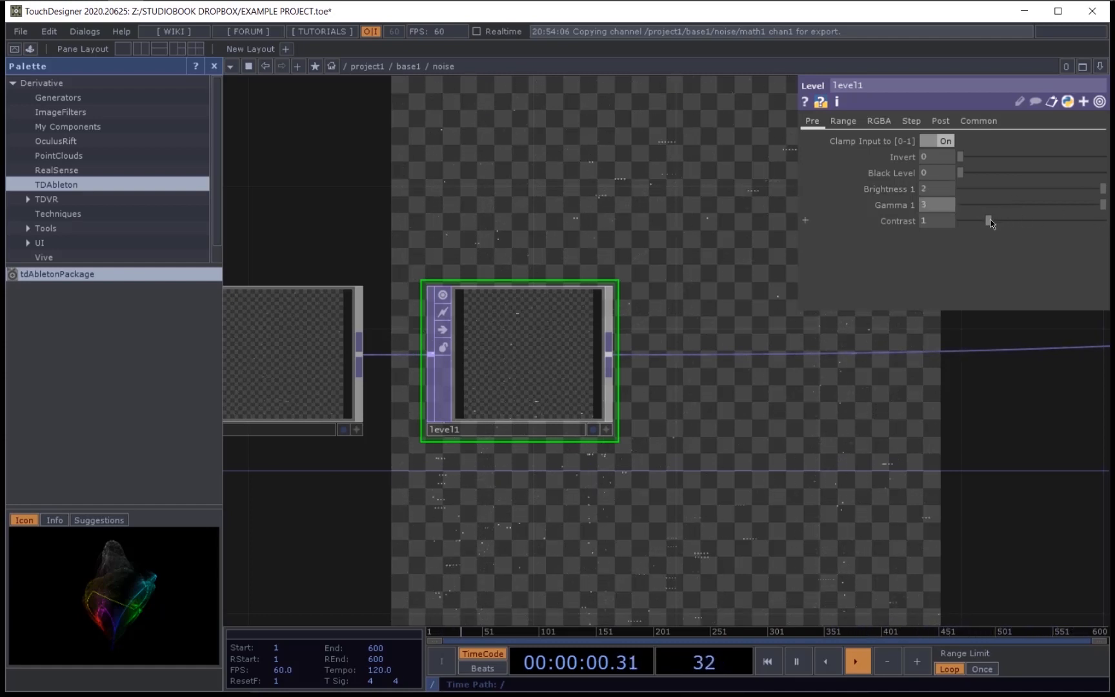
# Step: Try a Contrast of 5 on the Level TOP, lower it again, and undo the contrast changes
pyautogui.moveTo(989, 221); pyautogui.dragTo(1103, 221)
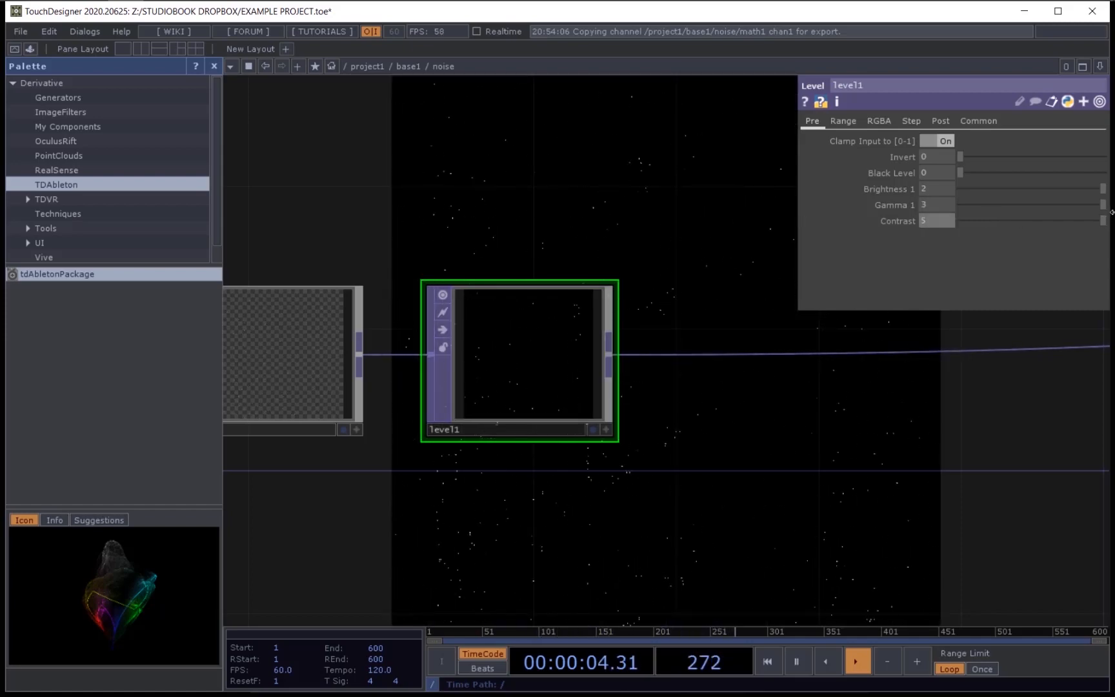
pyautogui.moveTo(1101, 226); pyautogui.dragTo(986, 232)
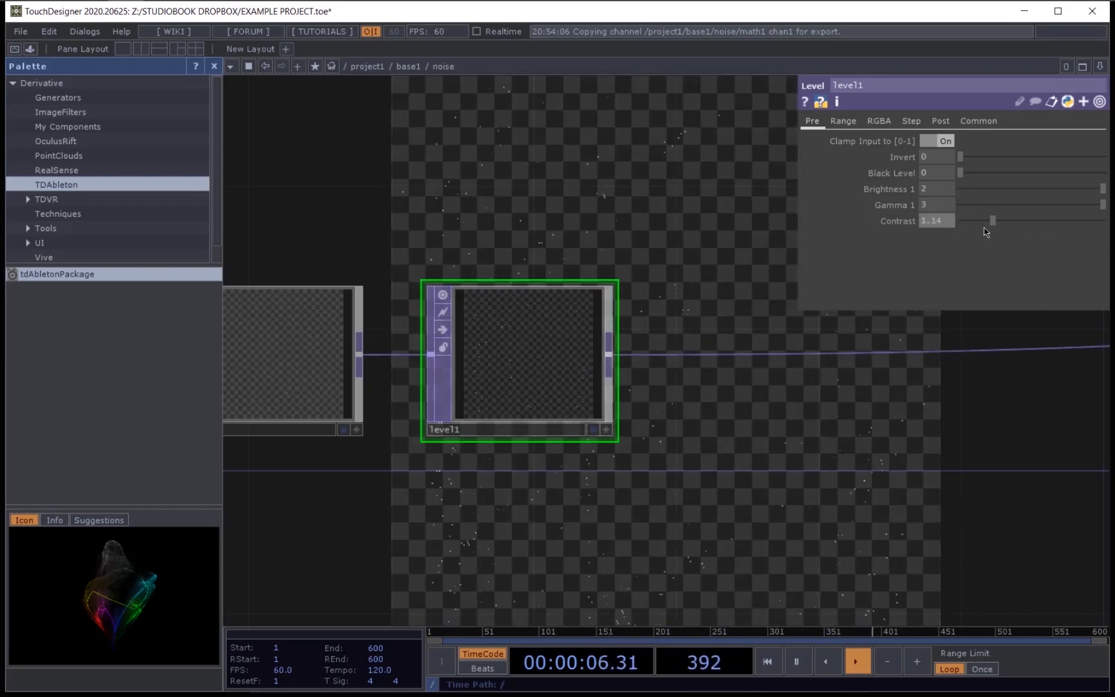
pyautogui.hotkey('ctrl', 'z')
pyautogui.hotkey('ctrl', 'z')
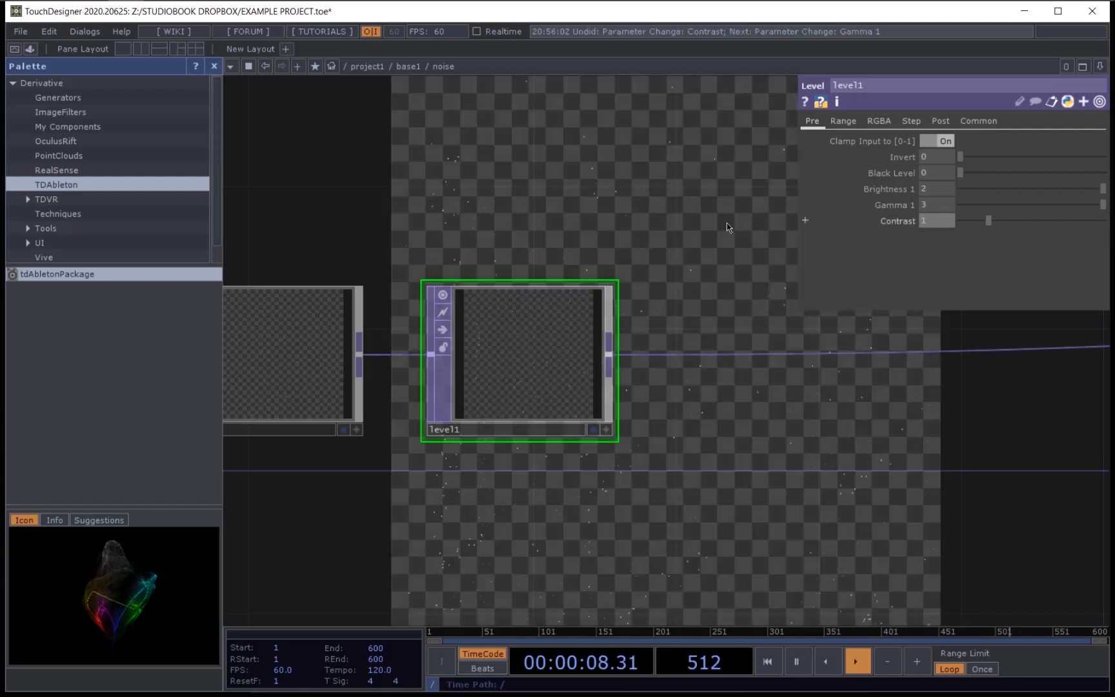
# Step: Review the whole noise network and the Noise TOP's parameters
pyautogui.scroll(-3, 718, 268)
pyautogui.moveTo(765, 421); pyautogui.dragTo(553, 434)
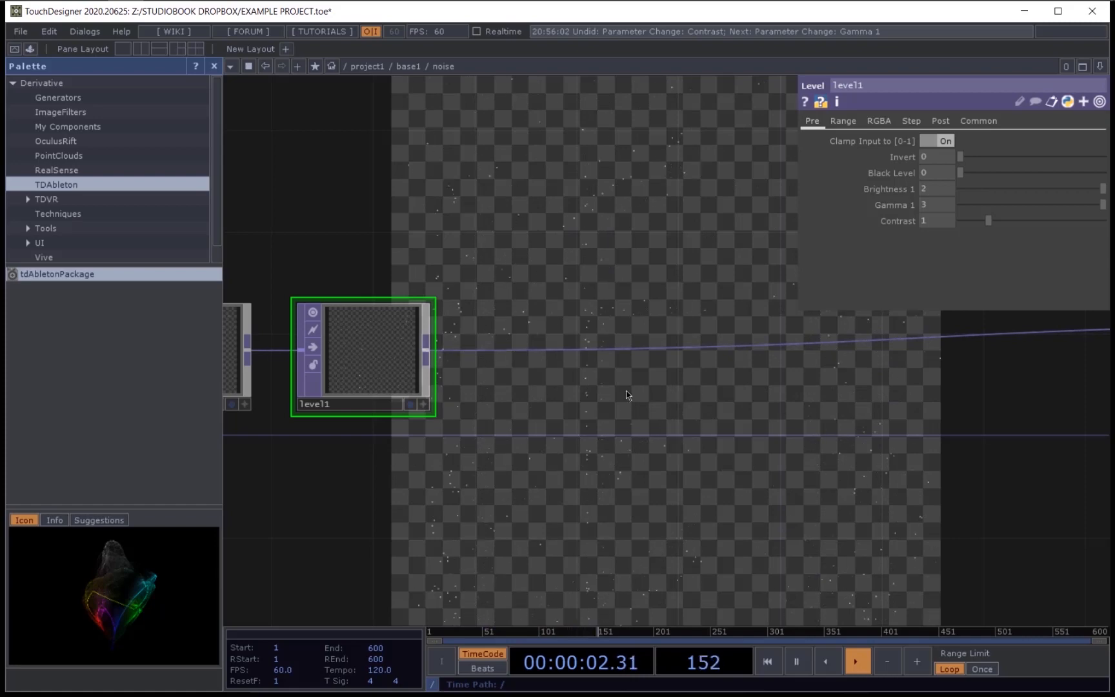
pyautogui.moveTo(627, 390); pyautogui.dragTo(557, 413)
pyautogui.scroll(-5, 663, 408)
pyautogui.moveTo(645, 419); pyautogui.dragTo(825, 453)
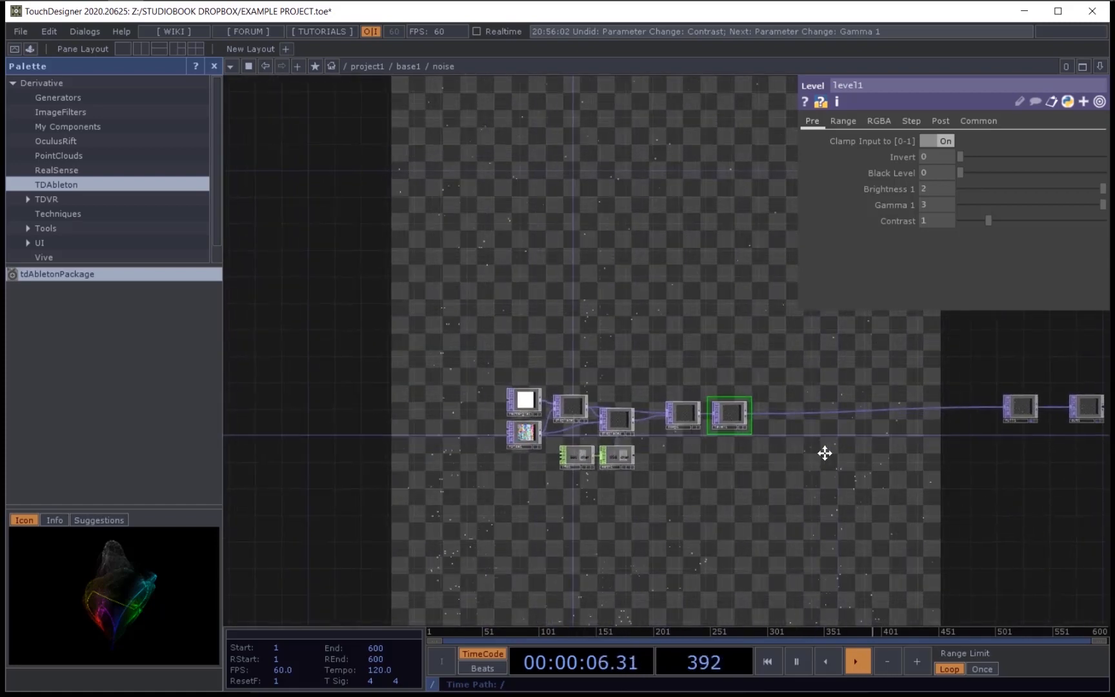
pyautogui.scroll(8, 639, 407)
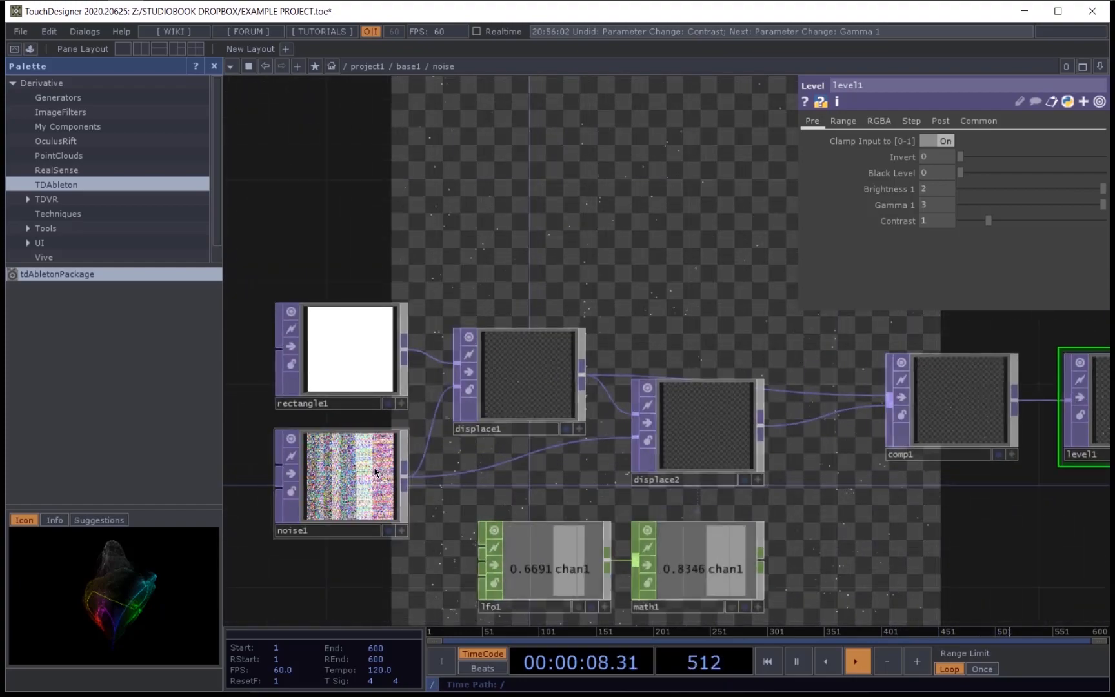
pyautogui.click(342, 477)
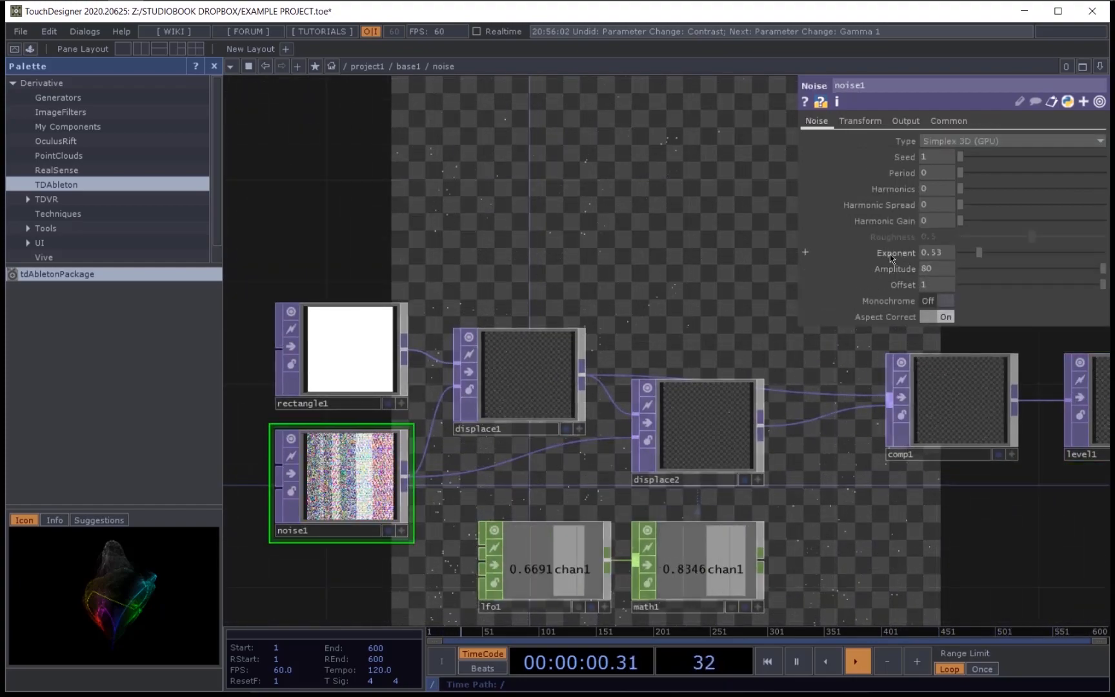
pyautogui.scroll(-5, 715, 381)
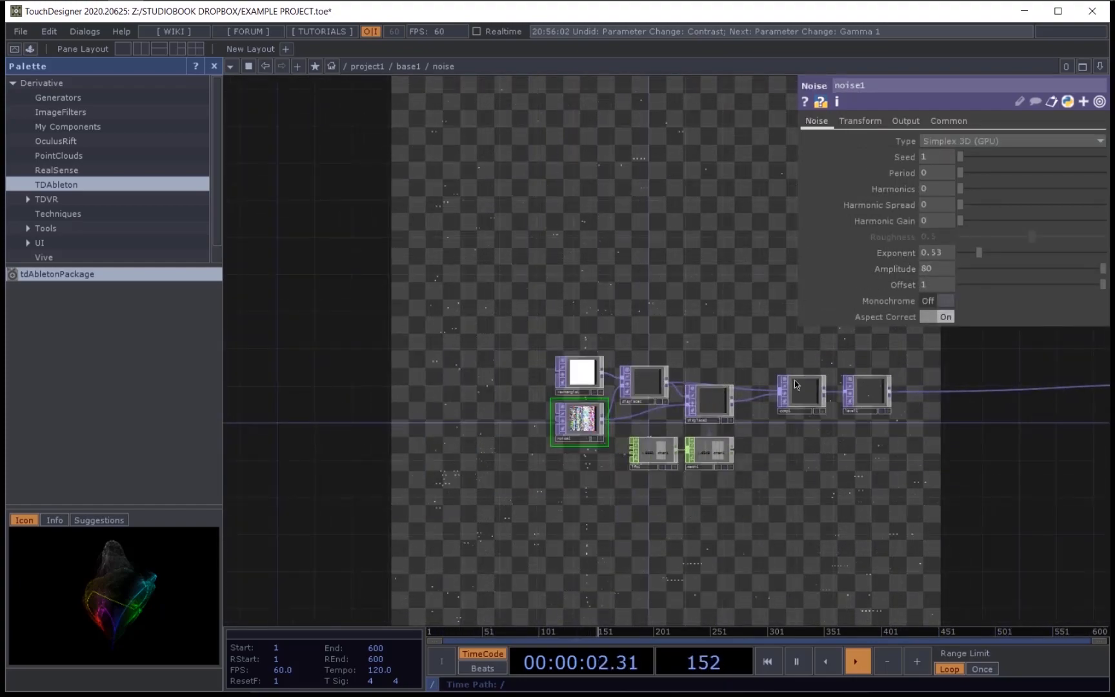
# Step: Move the Null and Out TOPs close behind the Level TOP and turn off the Null's background display
pyautogui.moveTo(900, 484); pyautogui.dragTo(610, 469)
pyautogui.moveTo(1001, 406); pyautogui.dragTo(1007, 370, button='right')
pyautogui.moveTo(995, 372); pyautogui.dragTo(662, 383)
pyautogui.moveTo(670, 460); pyautogui.dragTo(678, 462)
pyautogui.scroll(5, 678, 462)
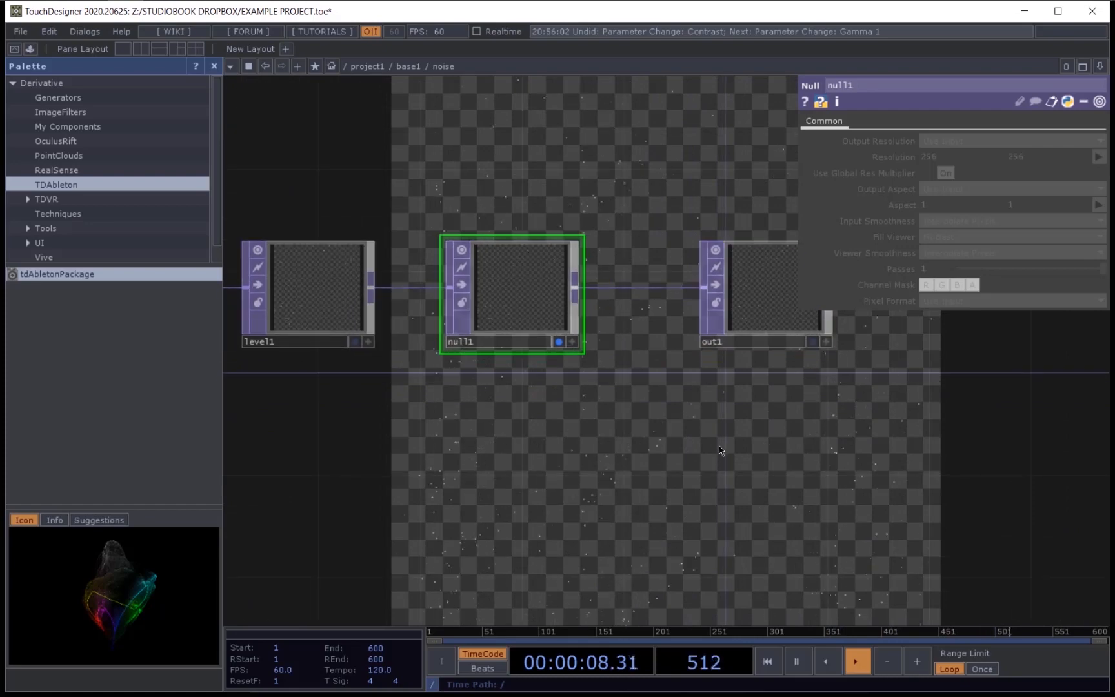
pyautogui.moveTo(500, 359); pyautogui.dragTo(605, 406)
pyautogui.moveTo(882, 389); pyautogui.dragTo(858, 399)
pyautogui.moveTo(841, 369); pyautogui.dragTo(737, 365)
pyautogui.click(640, 399)
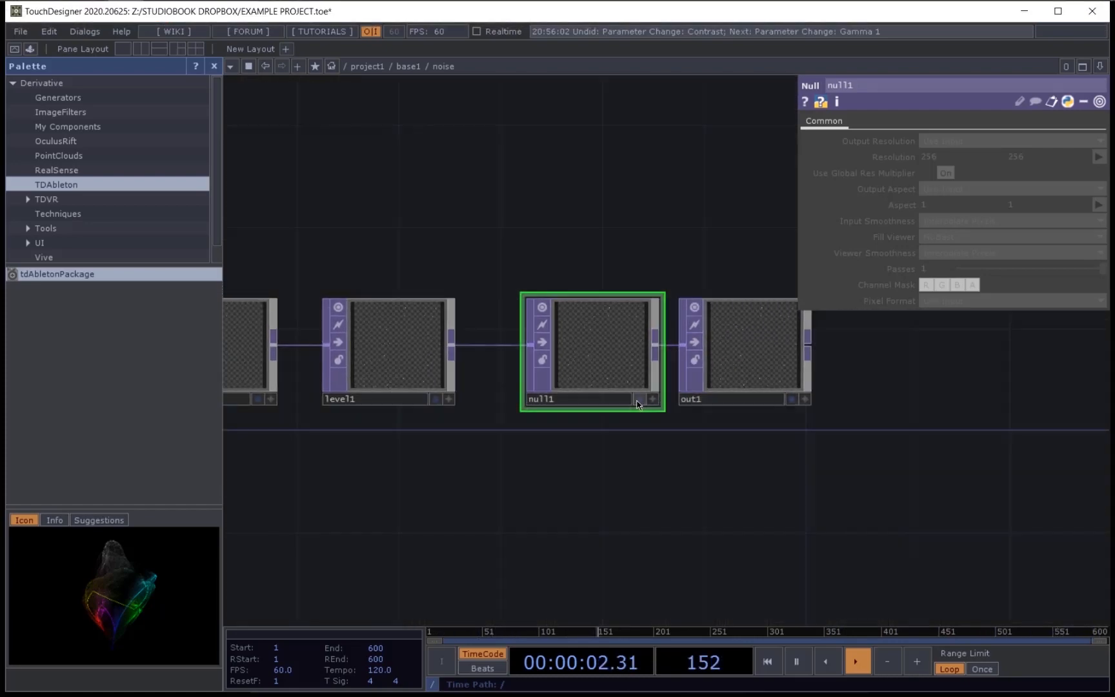
# Step: Turn off the viewers of all operators in the noise network
pyautogui.moveTo(571, 451); pyautogui.dragTo(958, 488)
pyautogui.scroll(-6, 628, 484)
pyautogui.moveTo(806, 487); pyautogui.dragTo(999, 472)
pyautogui.scroll(6, 610, 475)
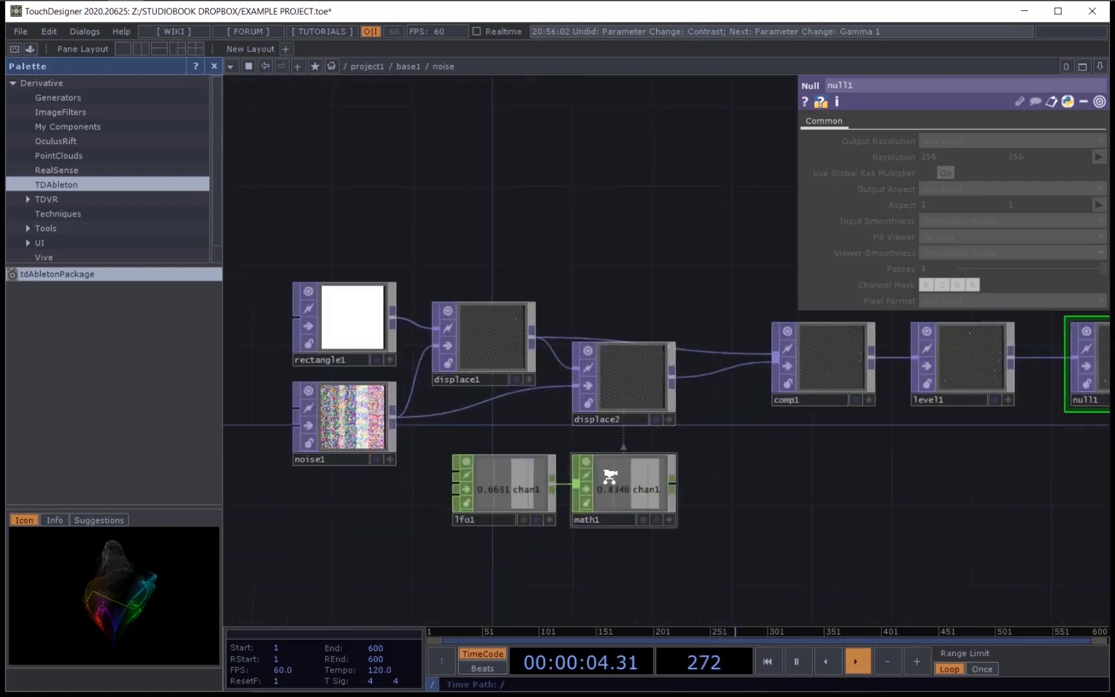
pyautogui.hotkey('ctrl', 'a')
pyautogui.click(570, 457)
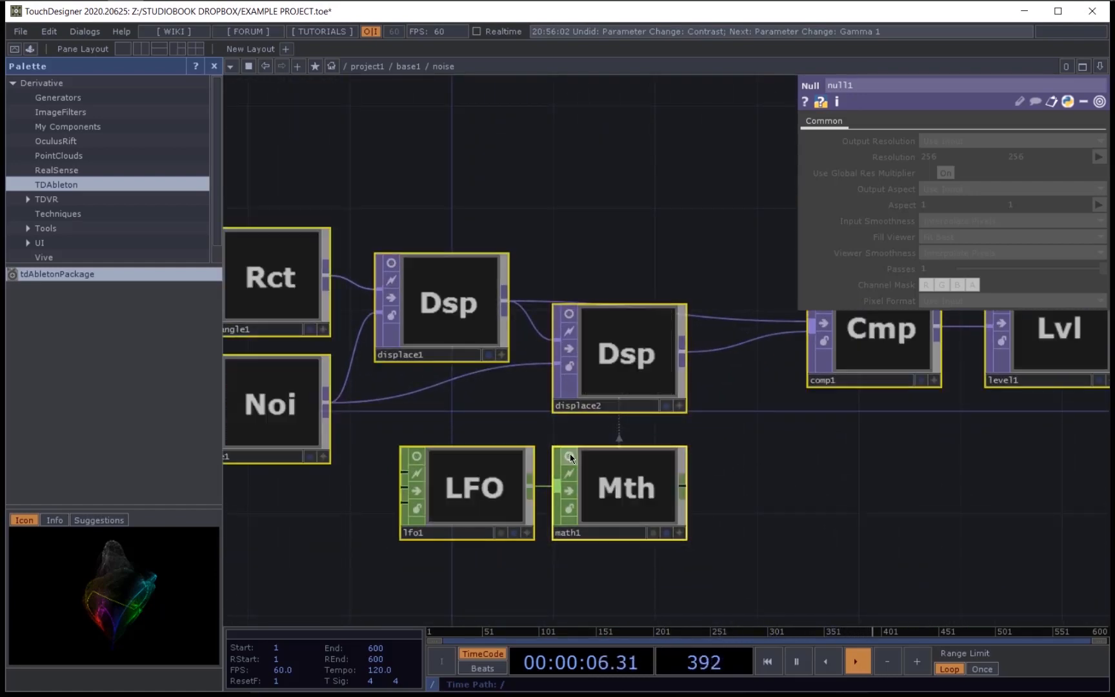
pyautogui.moveTo(790, 469); pyautogui.dragTo(721, 463)
pyautogui.scroll(-5, 381, 462)
pyautogui.click(552, 349)
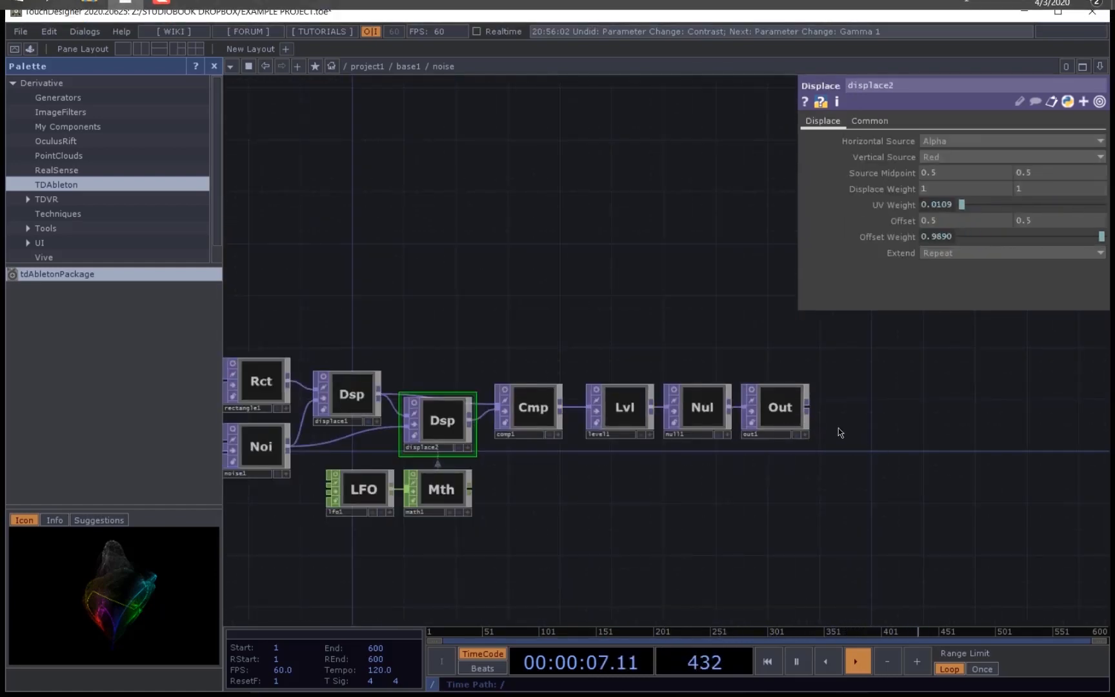
# Step: Leave the noise component for its parent network and turn off the viewers of the noise and fade Base COMPs
pyautogui.scroll(4, 796, 421)
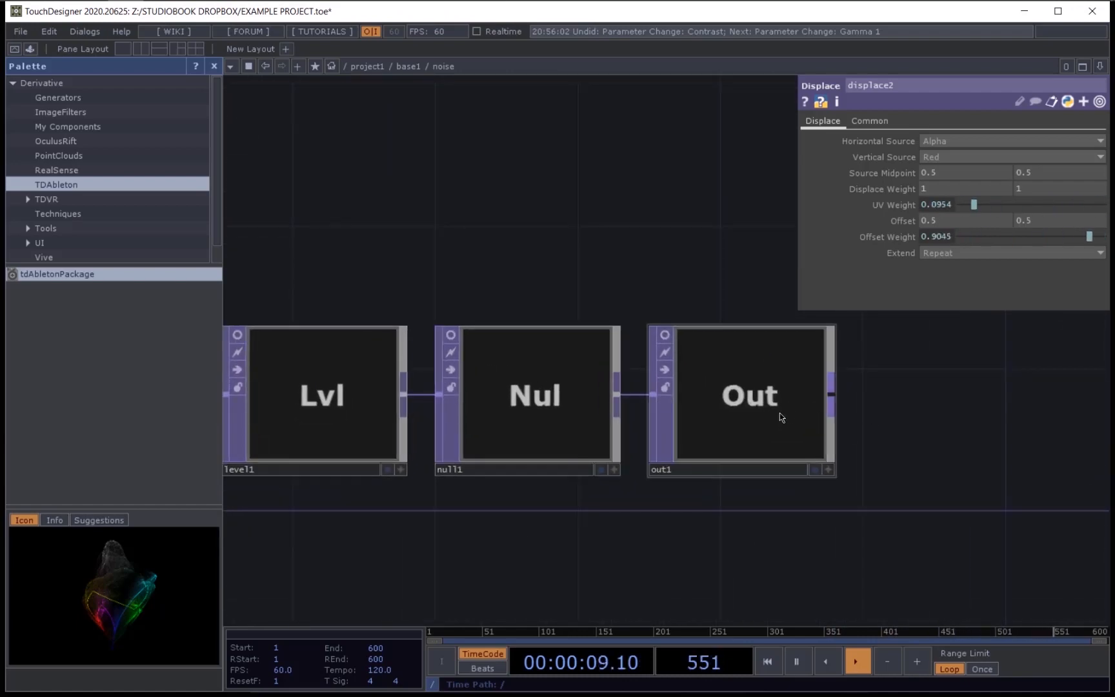
pyautogui.scroll(-10, 810, 421)
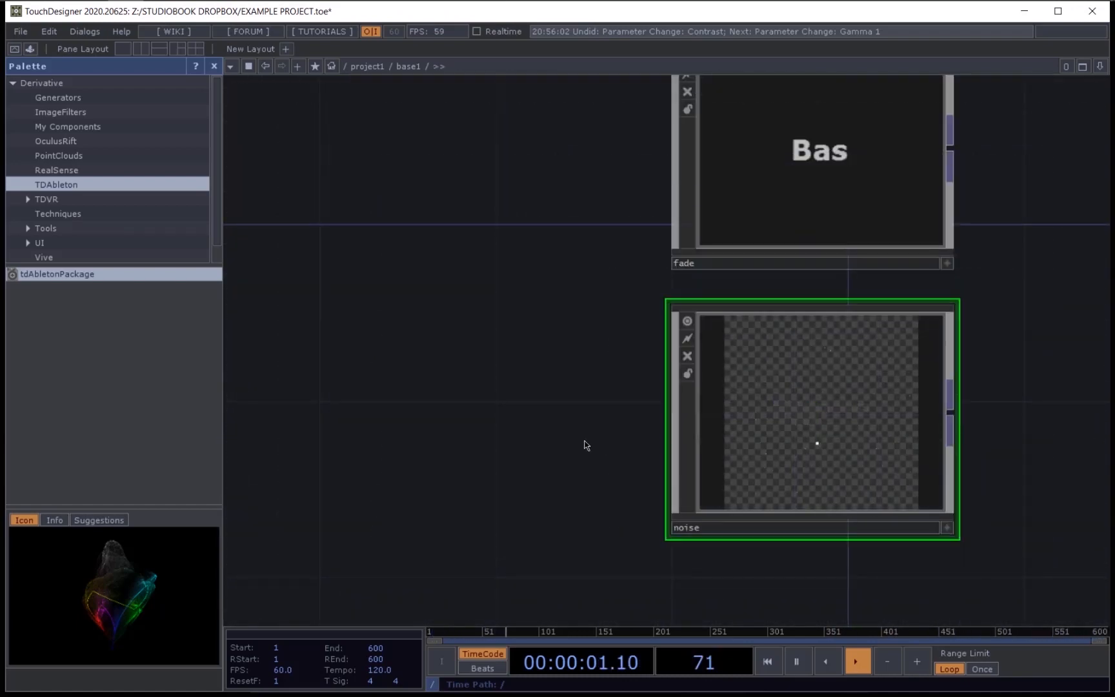
pyautogui.scroll(5, 681, 456)
pyautogui.scroll(-1, 571, 354)
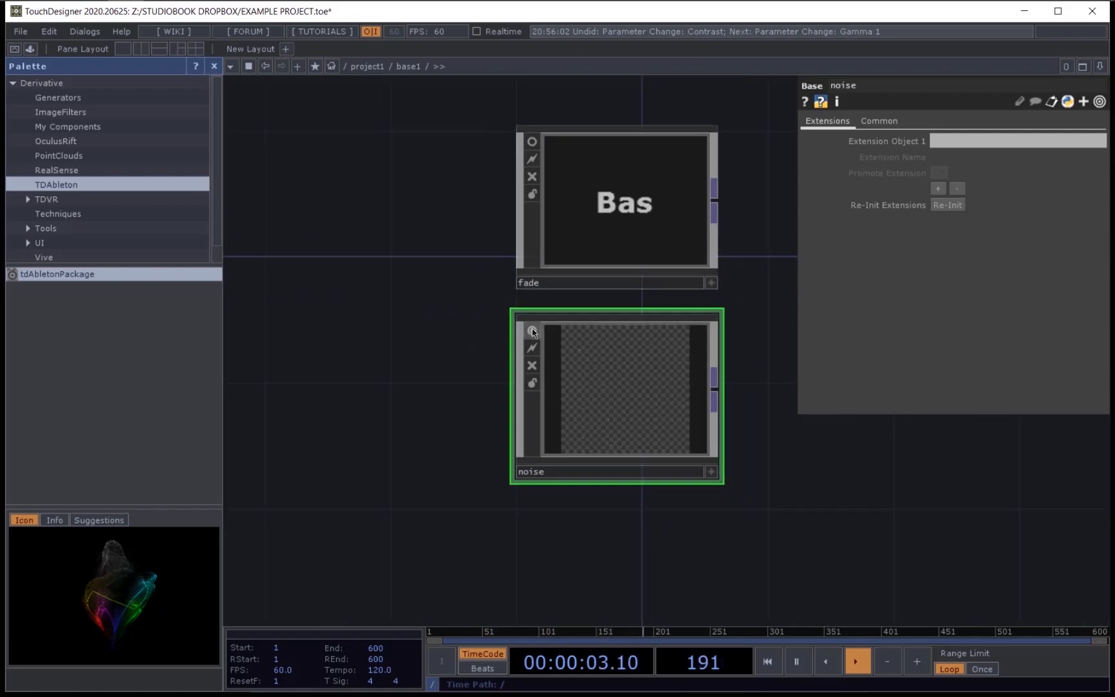
pyautogui.click(532, 331)
pyautogui.moveTo(474, 341); pyautogui.dragTo(332, 372)
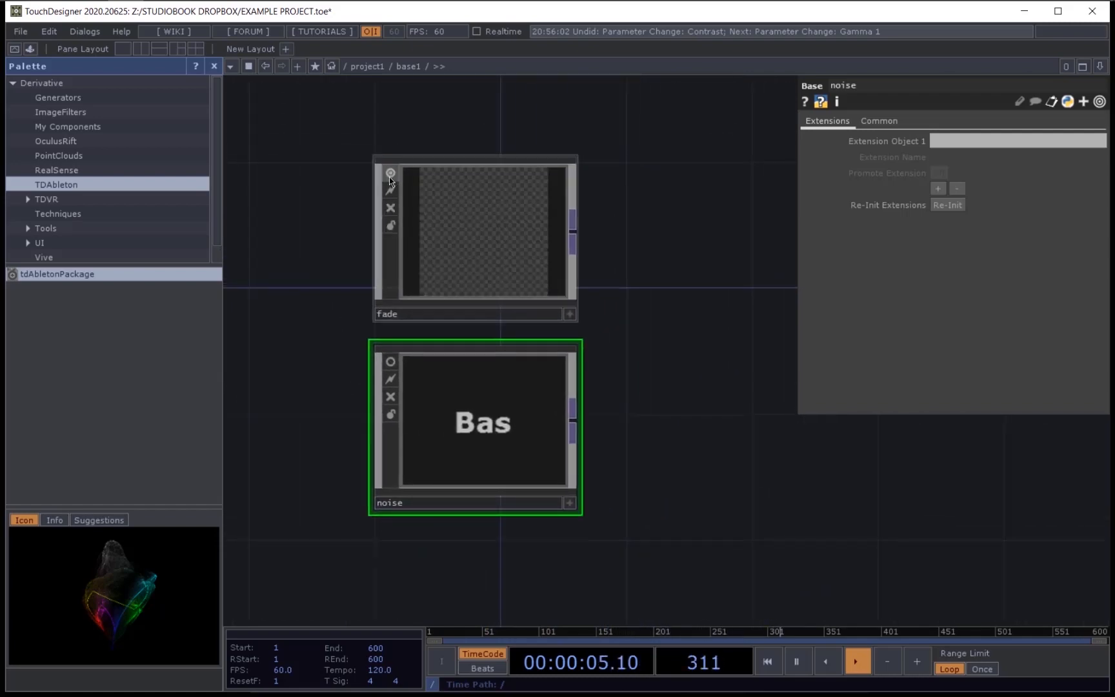
pyautogui.moveTo(603, 298); pyautogui.dragTo(471, 218)
pyautogui.scroll(-3, 521, 287)
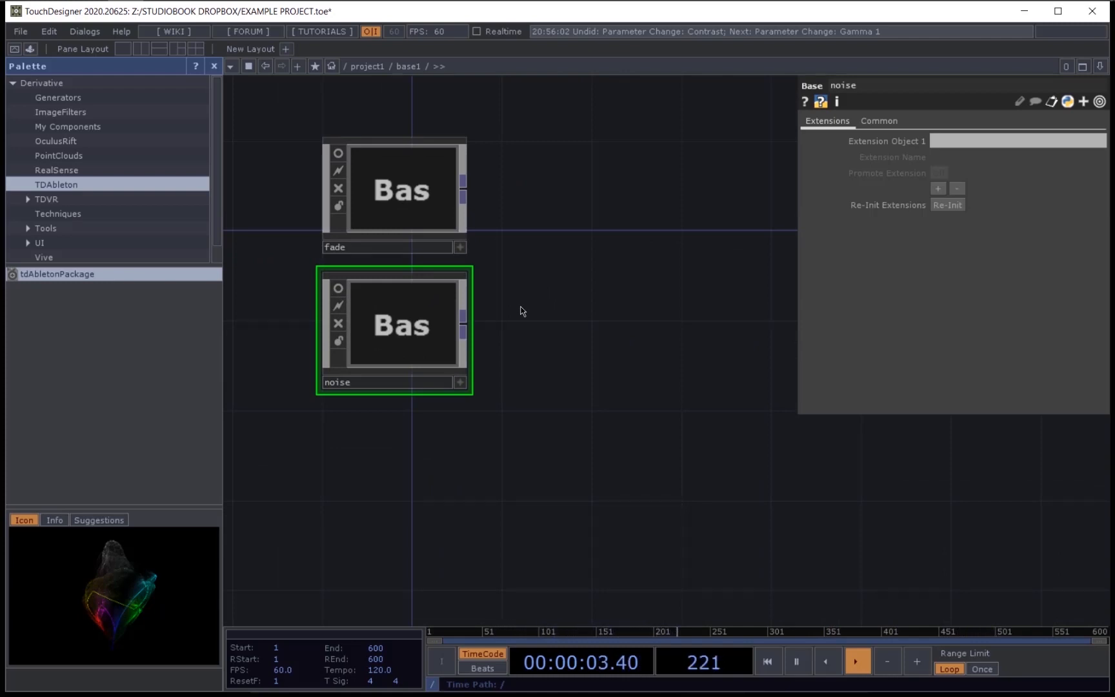
# Step: Add a new Base COMP directly below the noise component
pyautogui.moveTo(523, 311); pyautogui.dragTo(610, 255)
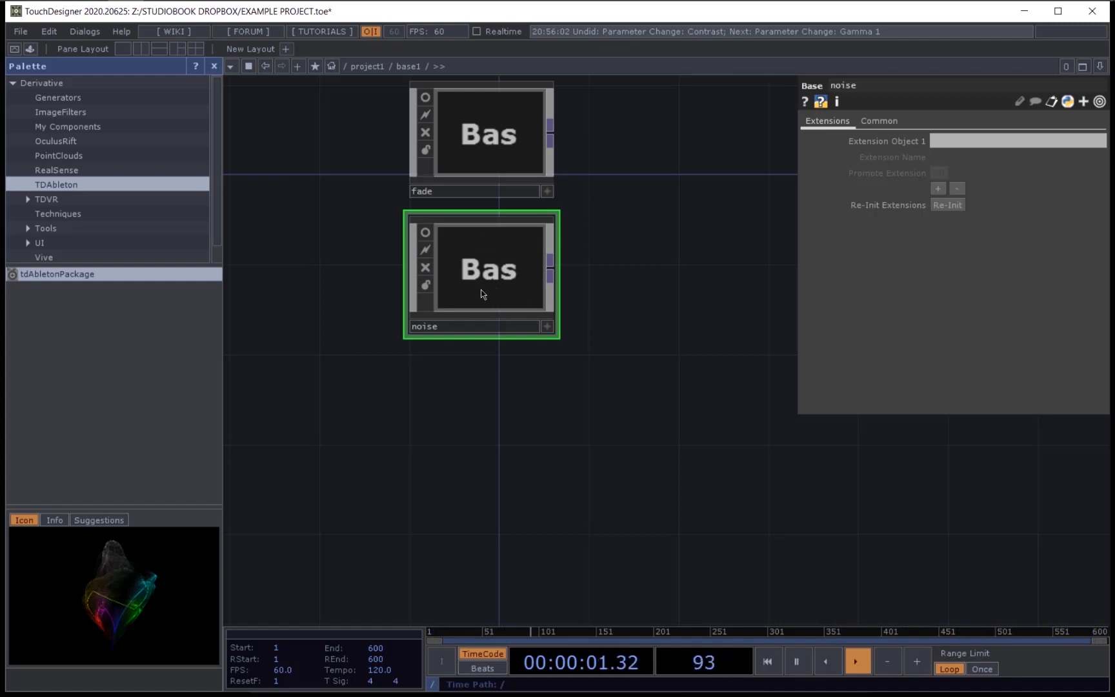
pyautogui.press('Tab')
pyautogui.click(262, 121)
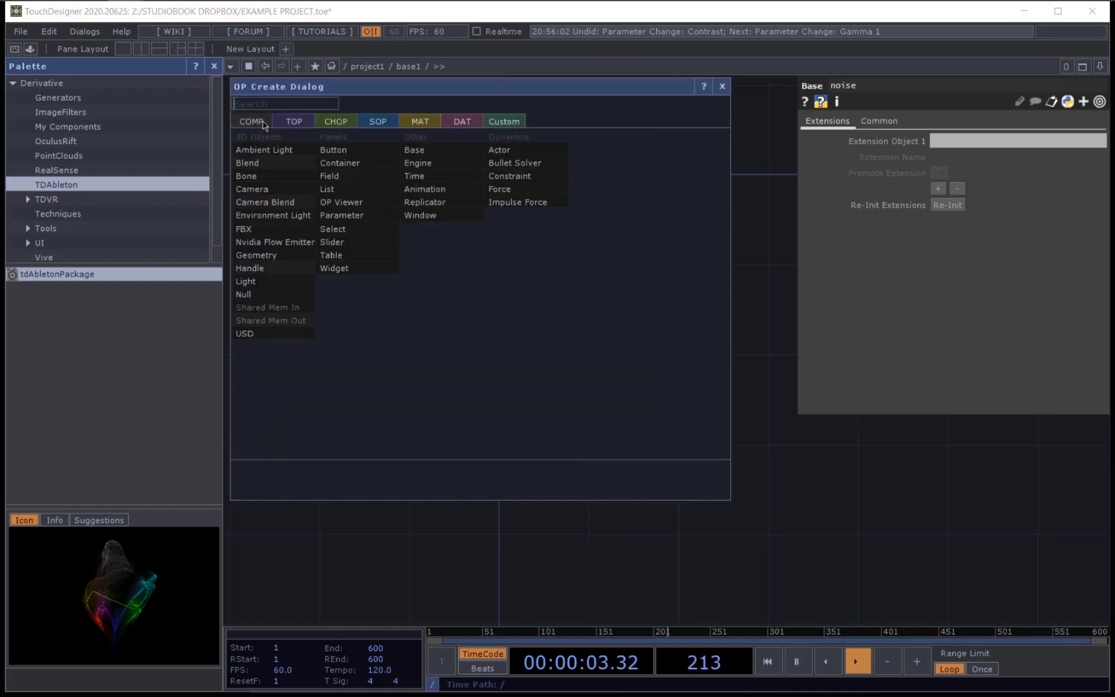
pyautogui.click(416, 150)
pyautogui.click(490, 426)
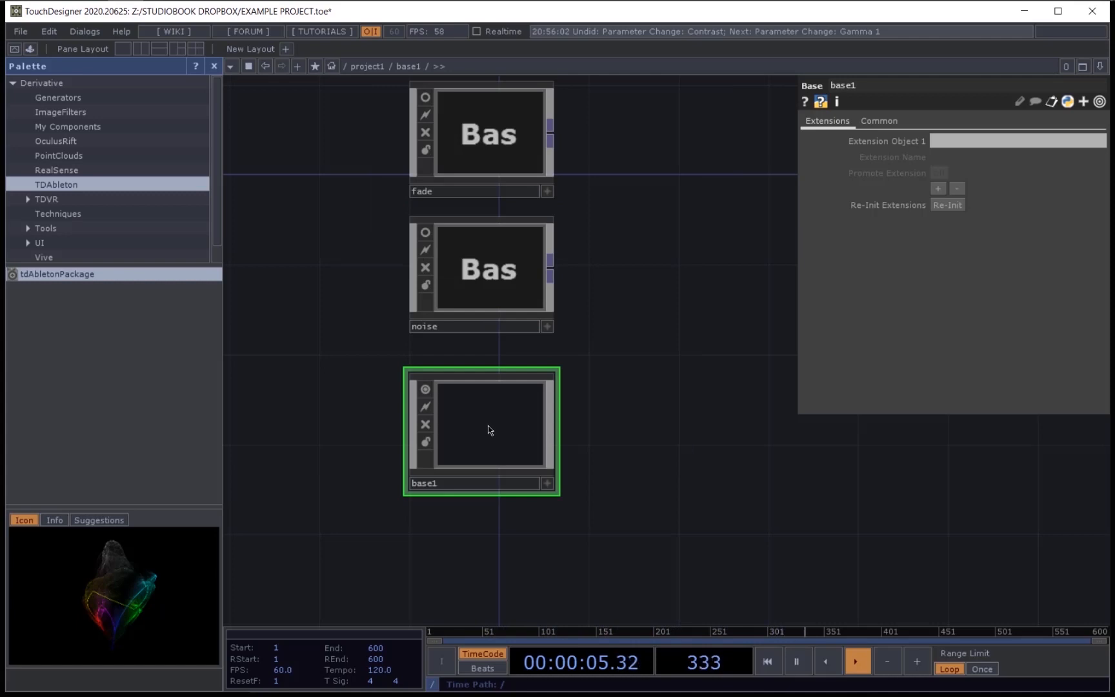
# Step: Rename the new Base COMP to glitch and move it up close beneath the noise component
pyautogui.click(450, 478)
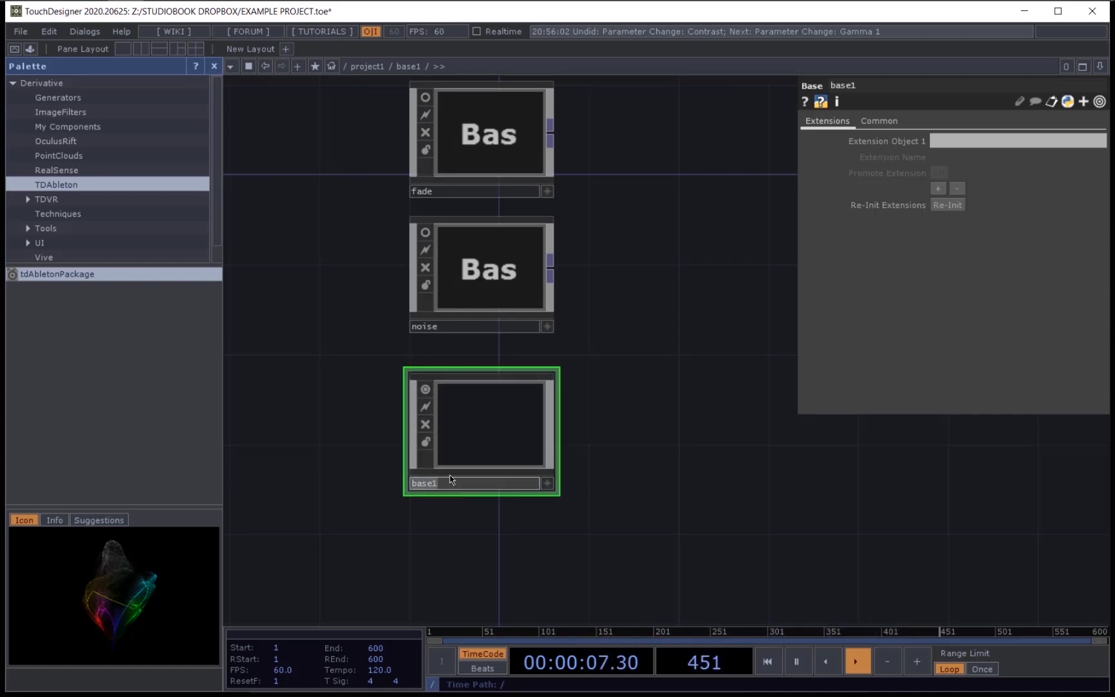
pyautogui.write('glit')
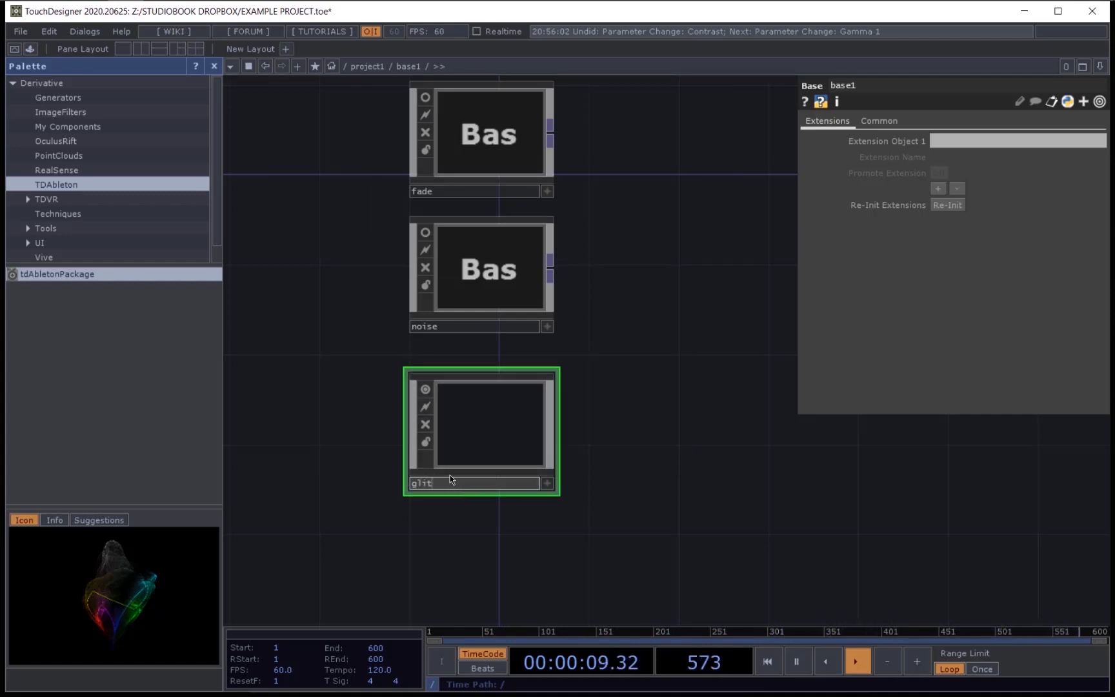
pyautogui.write('ch')
pyautogui.press('Return')
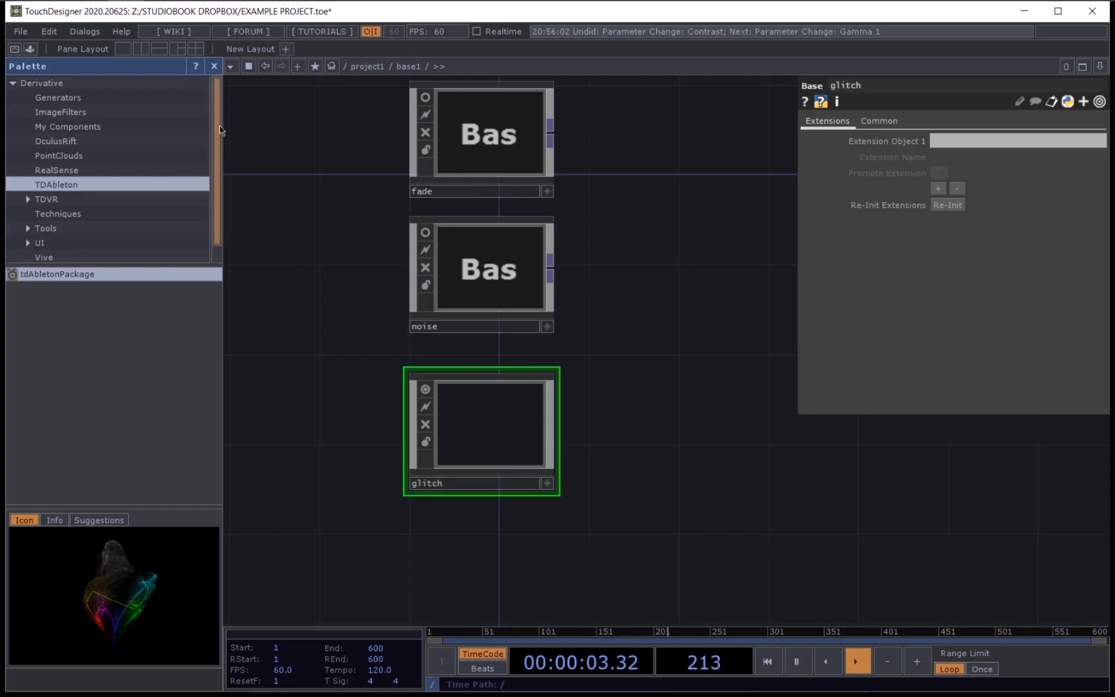
pyautogui.click(61, 83)
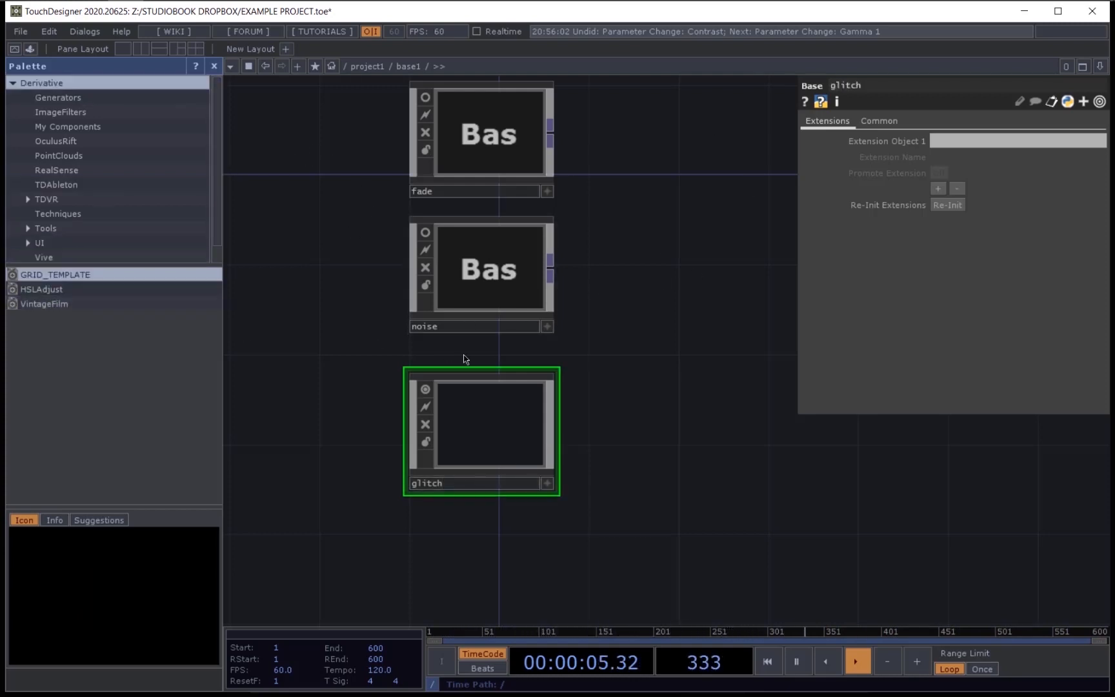
pyautogui.moveTo(480, 436); pyautogui.dragTo(495, 390)
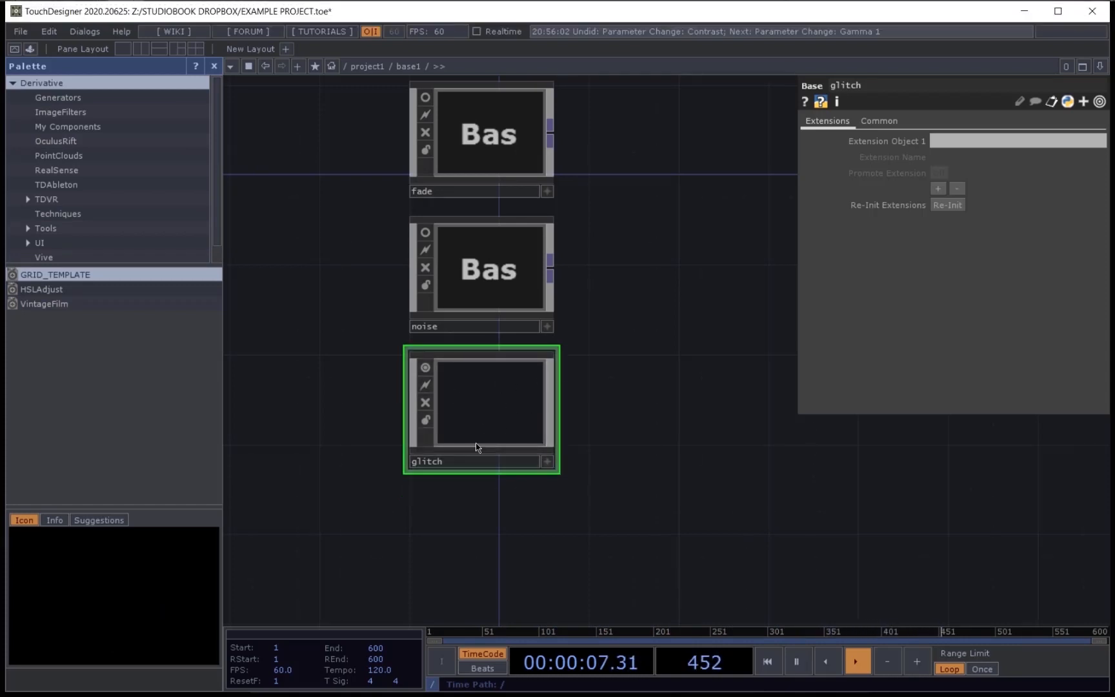
pyautogui.scroll(3, 477, 447)
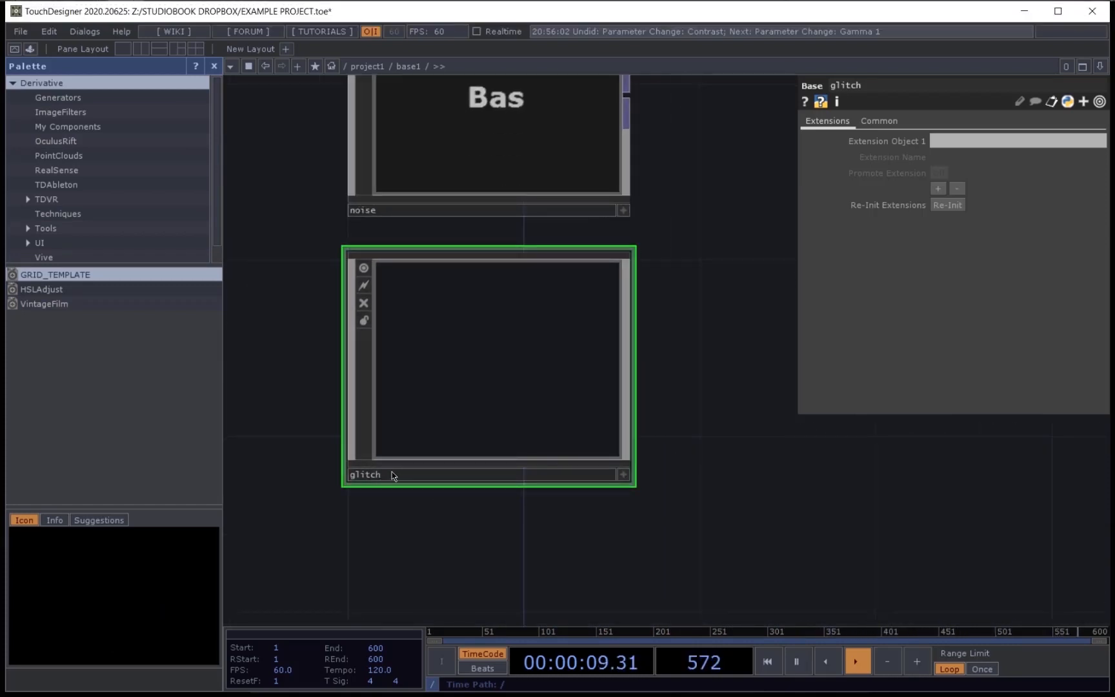
pyautogui.scroll(-5, 485, 418)
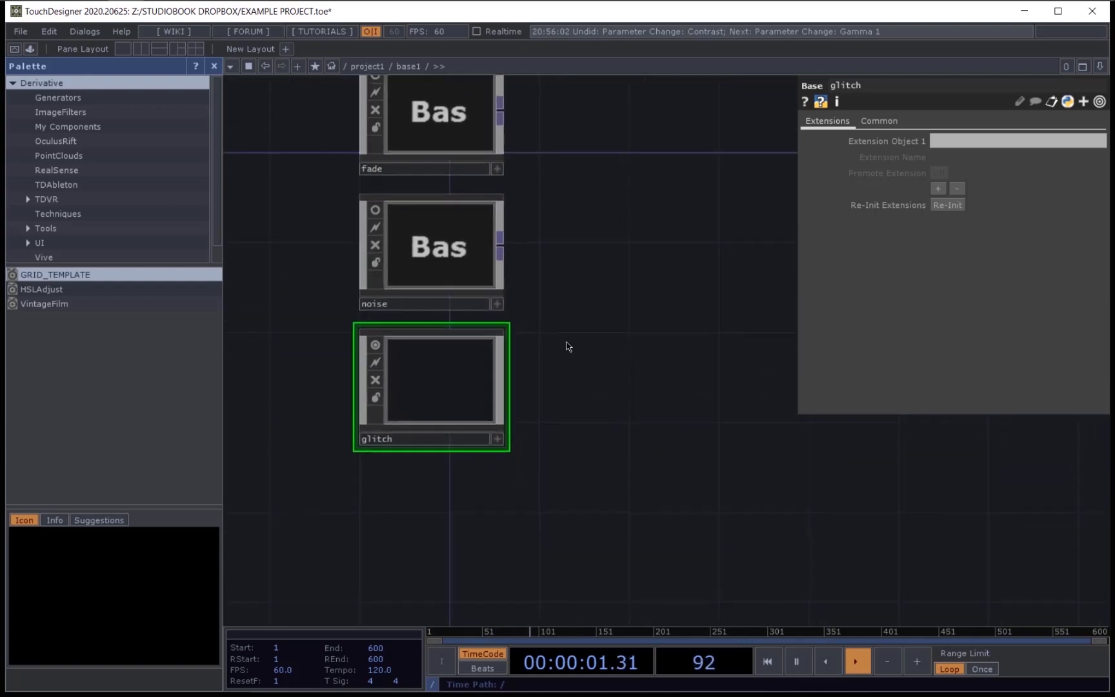
# Step: Copy all operators from the noise component's network and paste them into the glitch component
pyautogui.scroll(5, 511, 351)
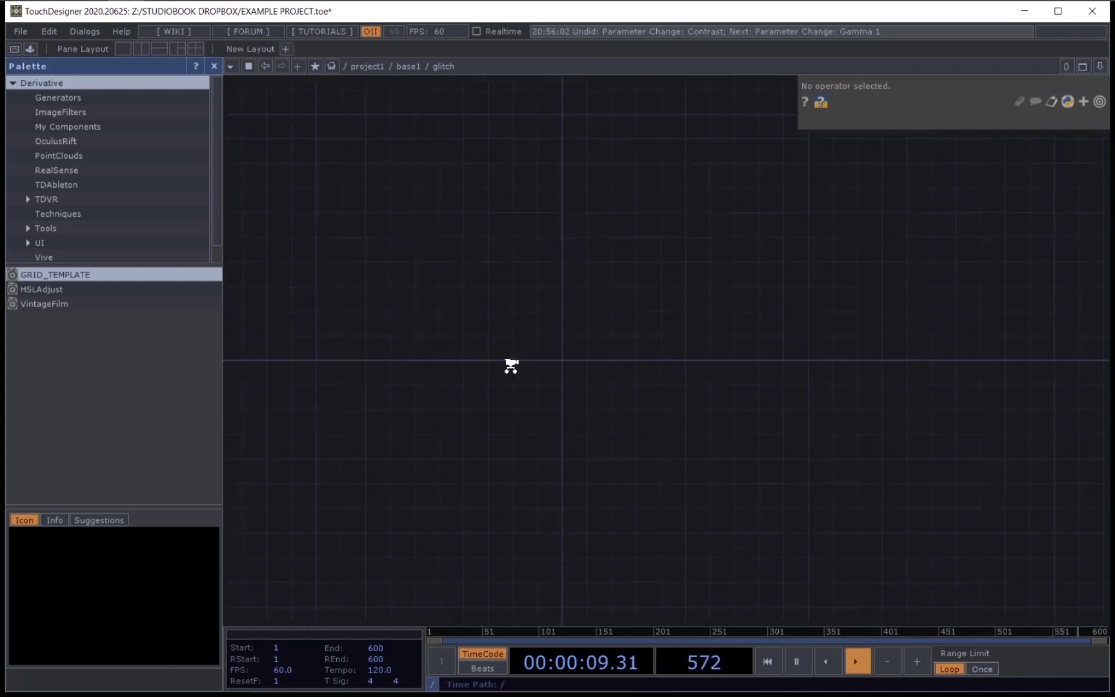
pyautogui.scroll(-5, 514, 367)
pyautogui.scroll(5, 515, 283)
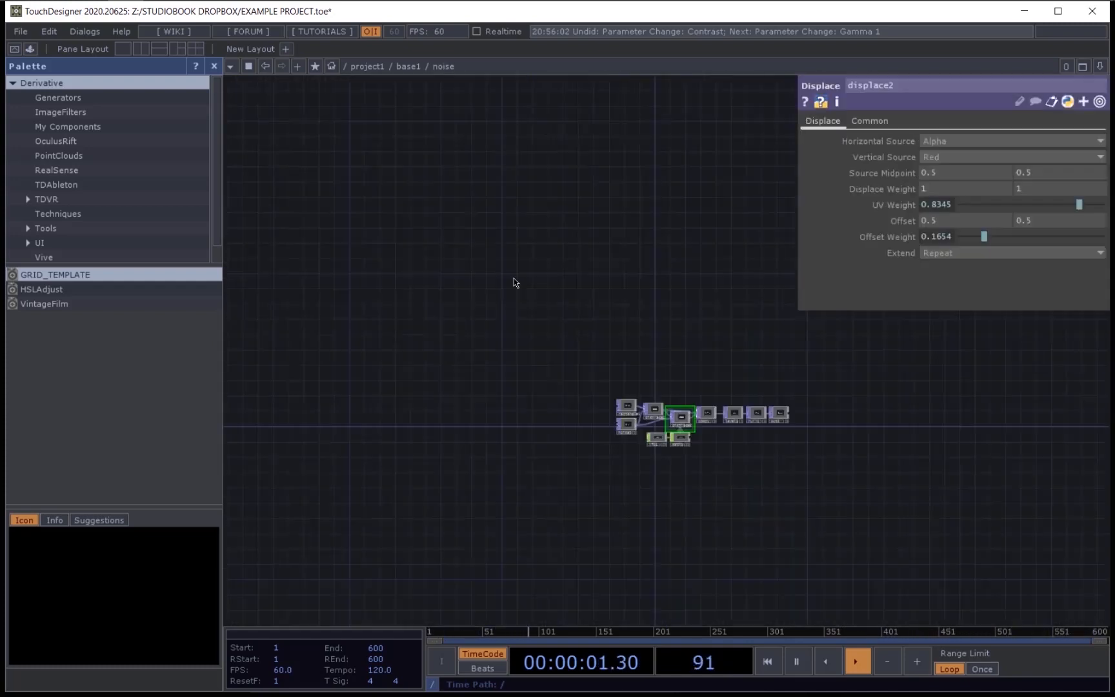
pyautogui.hotkey('ctrl', 'a')
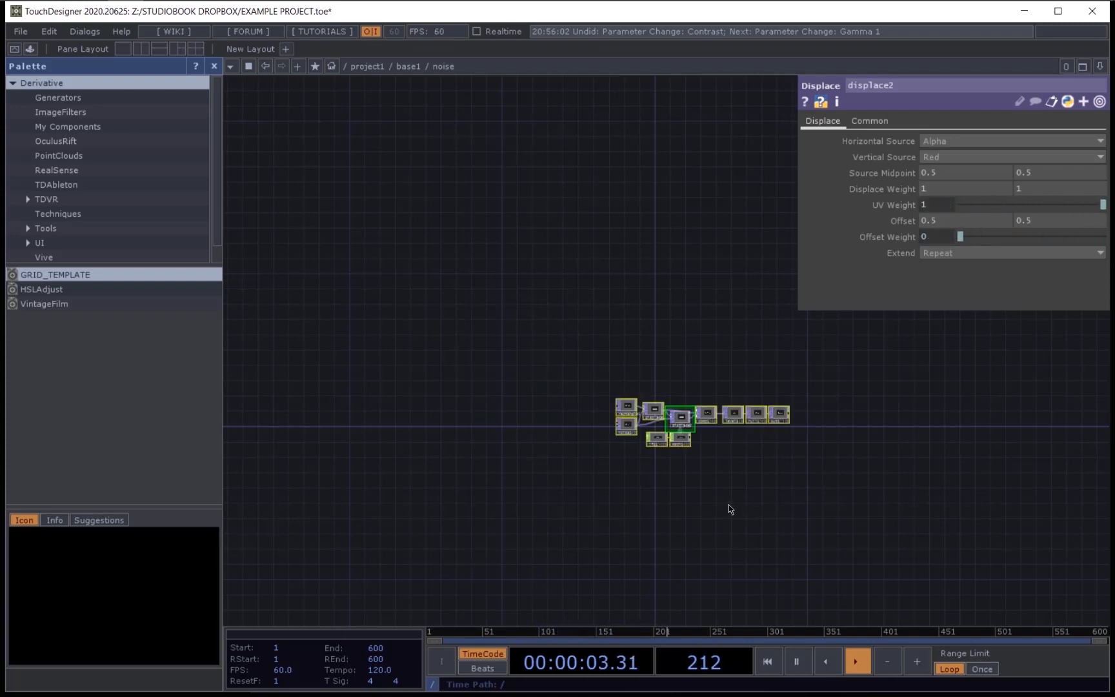
pyautogui.hotkey('ctrl', 'c')
pyautogui.scroll(-3, 729, 508)
pyautogui.scroll(4, 637, 488)
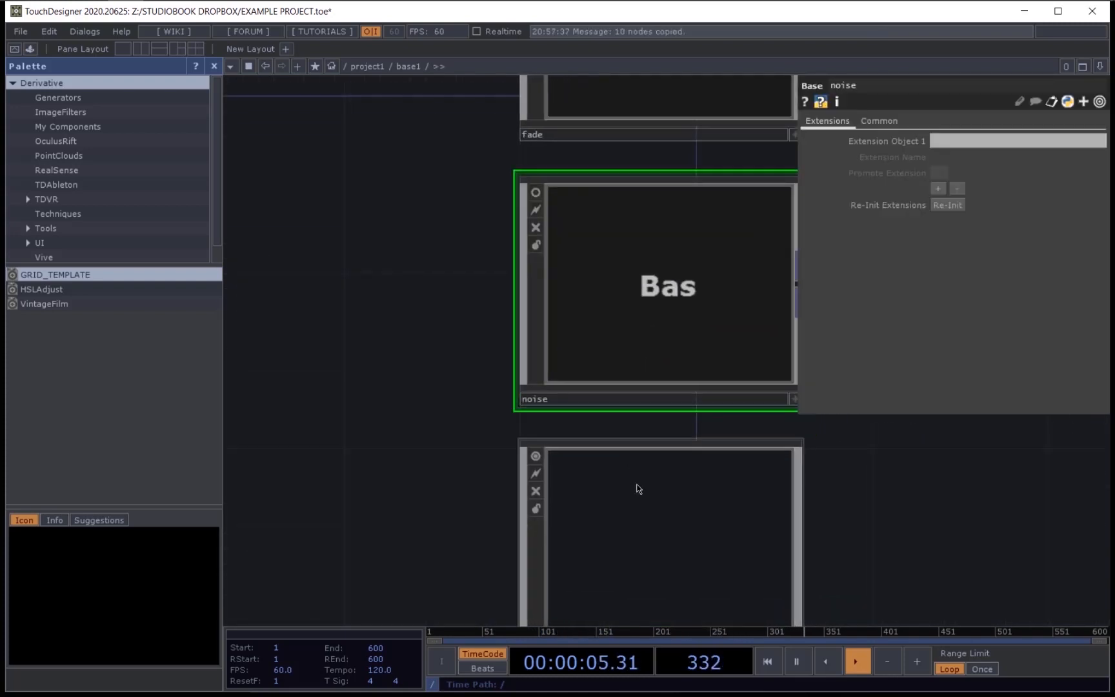
pyautogui.hotkey('ctrl', 'v')
pyautogui.scroll(8, 573, 424)
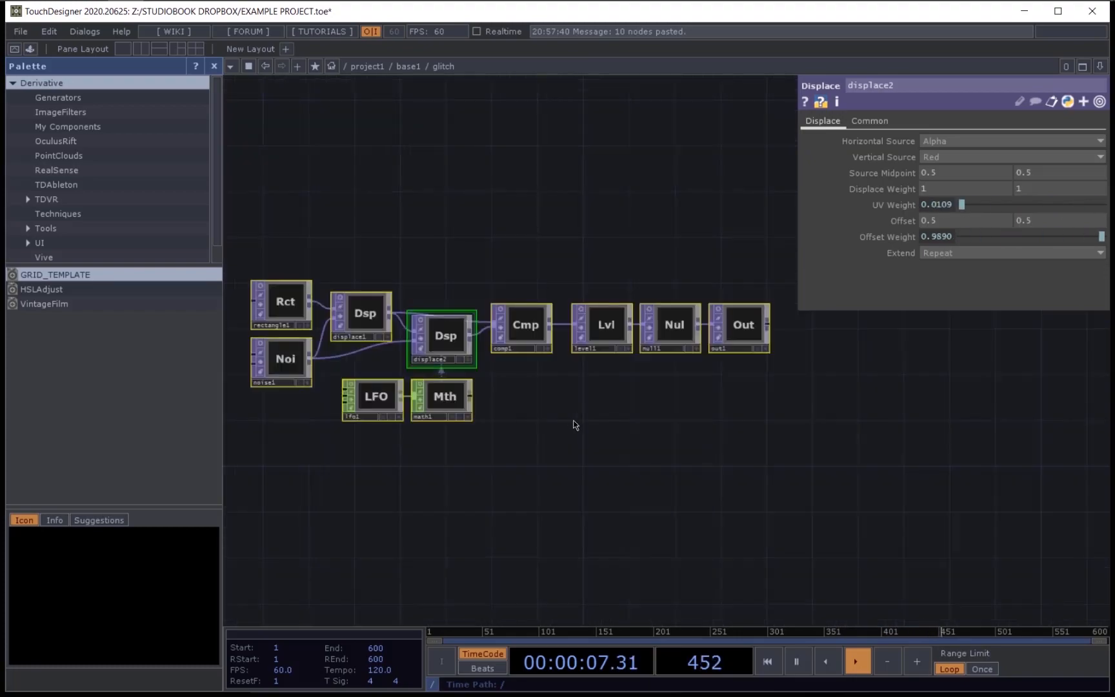
# Step: Turn off the background display of all operators in the glitch network, then turn it on for the Out TOP only
pyautogui.moveTo(1074, 529); pyautogui.dragTo(204, 515)
pyautogui.click(805, 346)
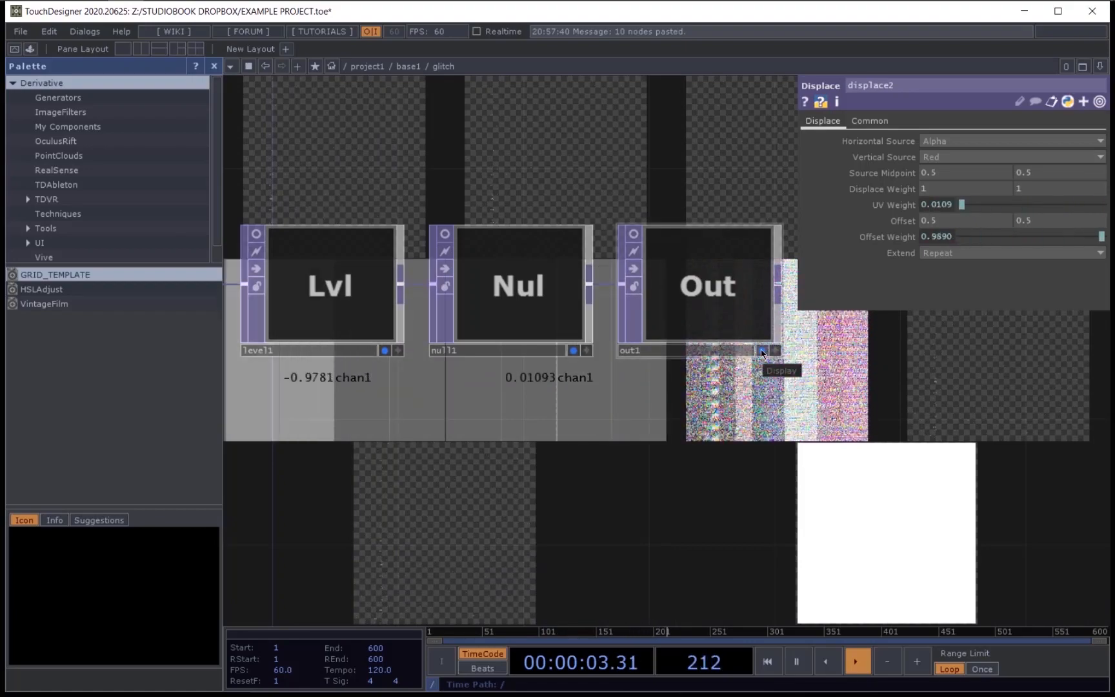
pyautogui.hotkey('ctrl', 'a')
pyautogui.click(765, 350)
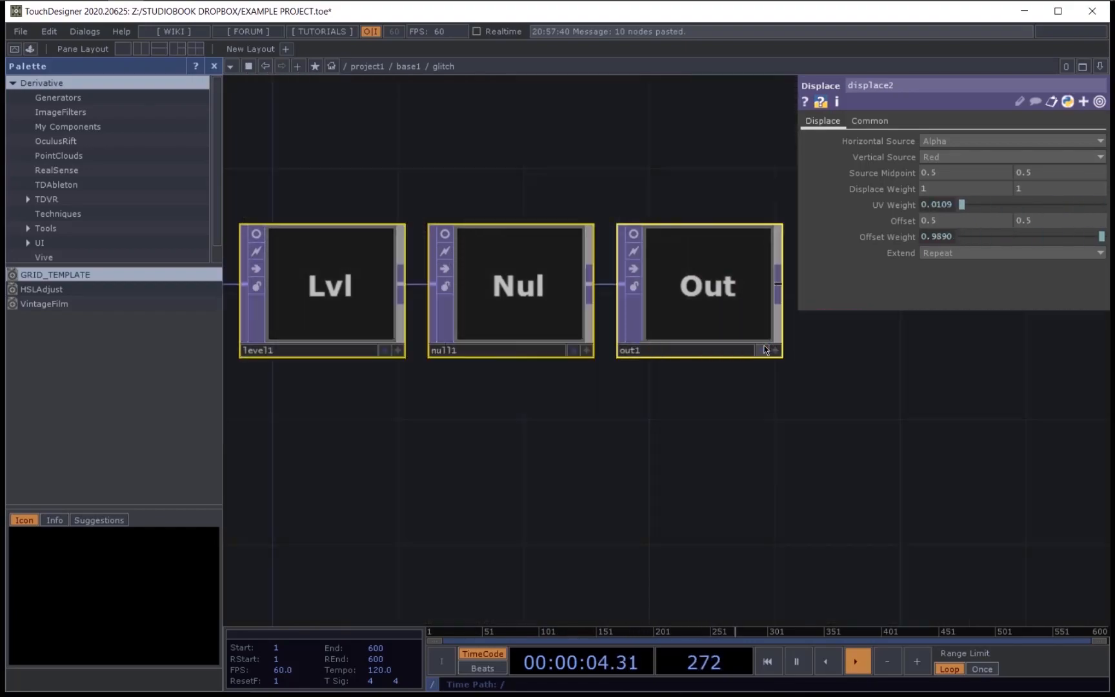
pyautogui.click(745, 390)
pyautogui.click(762, 350)
# Step: Try lower Offset values on the glitch network's Noise TOP, down to 0.168, and return the Offset to 1
pyautogui.moveTo(563, 454); pyautogui.dragTo(485, 474, button='middle')
pyautogui.moveTo(457, 505); pyautogui.dragTo(1041, 505)
pyautogui.moveTo(557, 476); pyautogui.dragTo(545, 512)
pyautogui.moveTo(545, 512); pyautogui.dragTo(569, 496, button='middle')
pyautogui.click(593, 419)
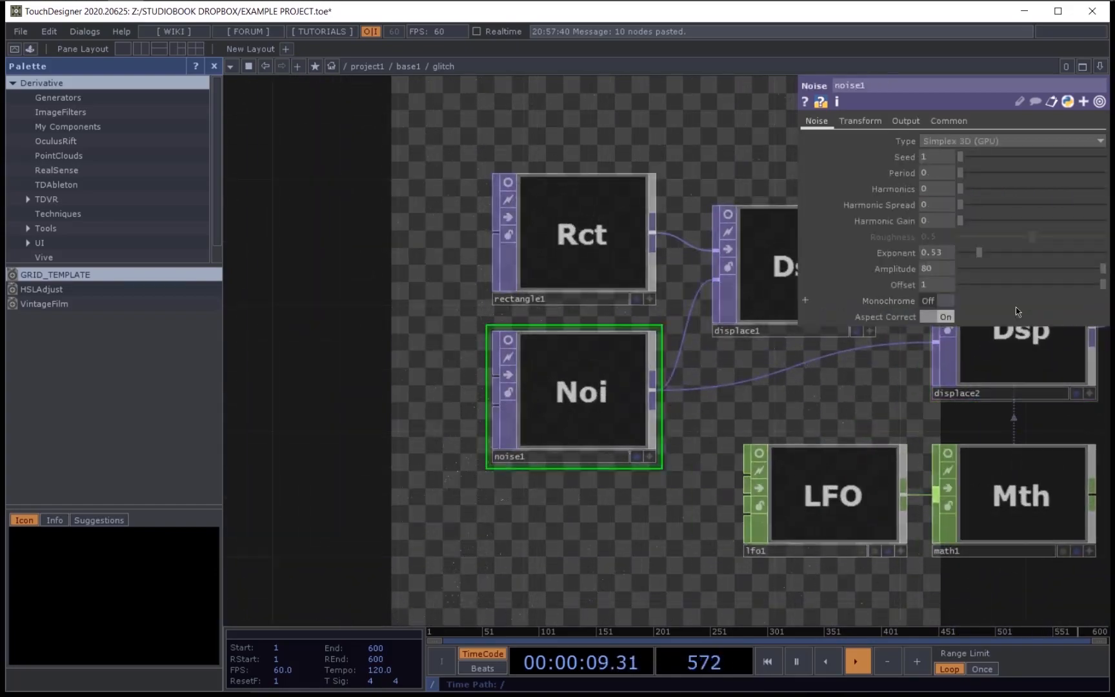
pyautogui.moveTo(1101, 288); pyautogui.dragTo(1076, 300)
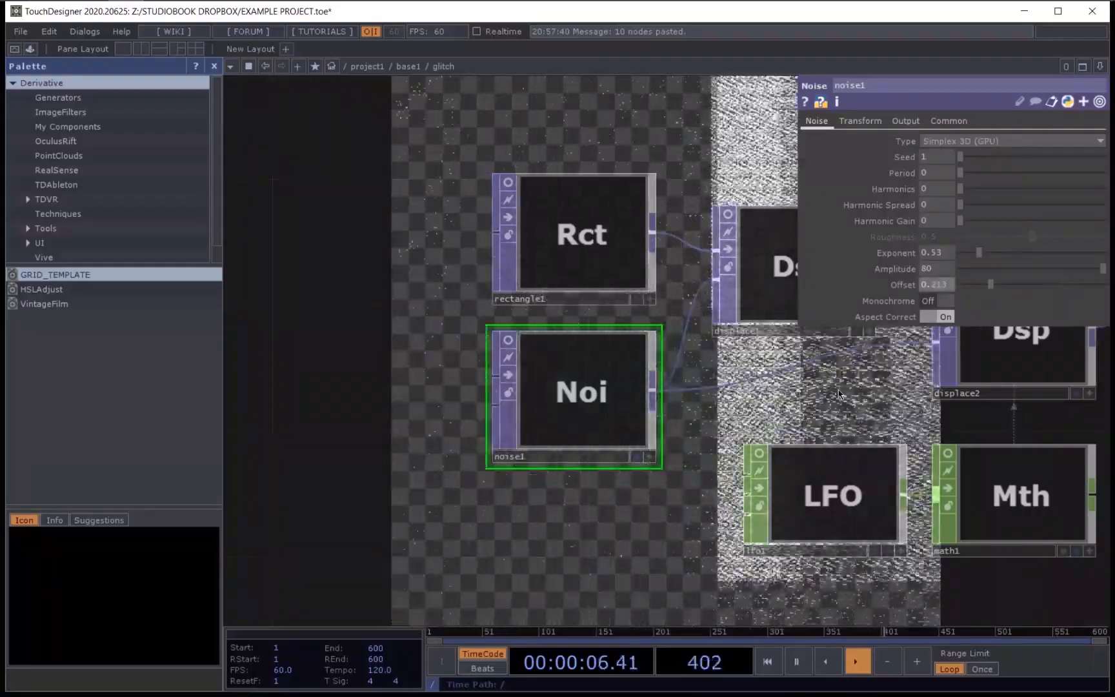
pyautogui.press('h')
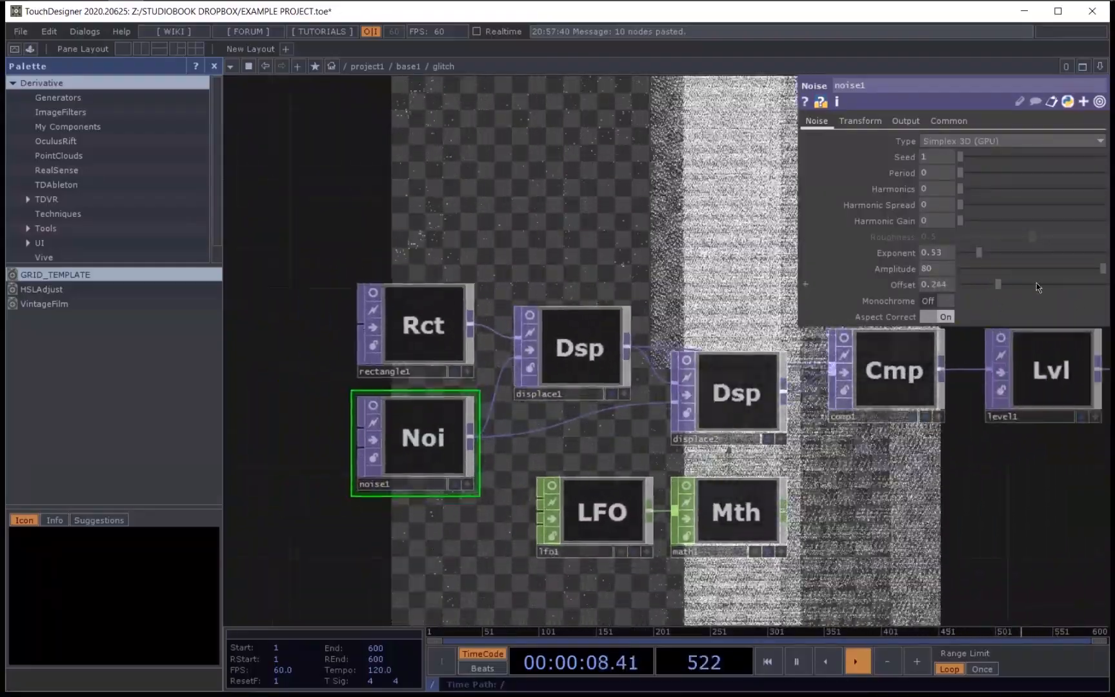
pyautogui.moveTo(1037, 283); pyautogui.dragTo(998, 305)
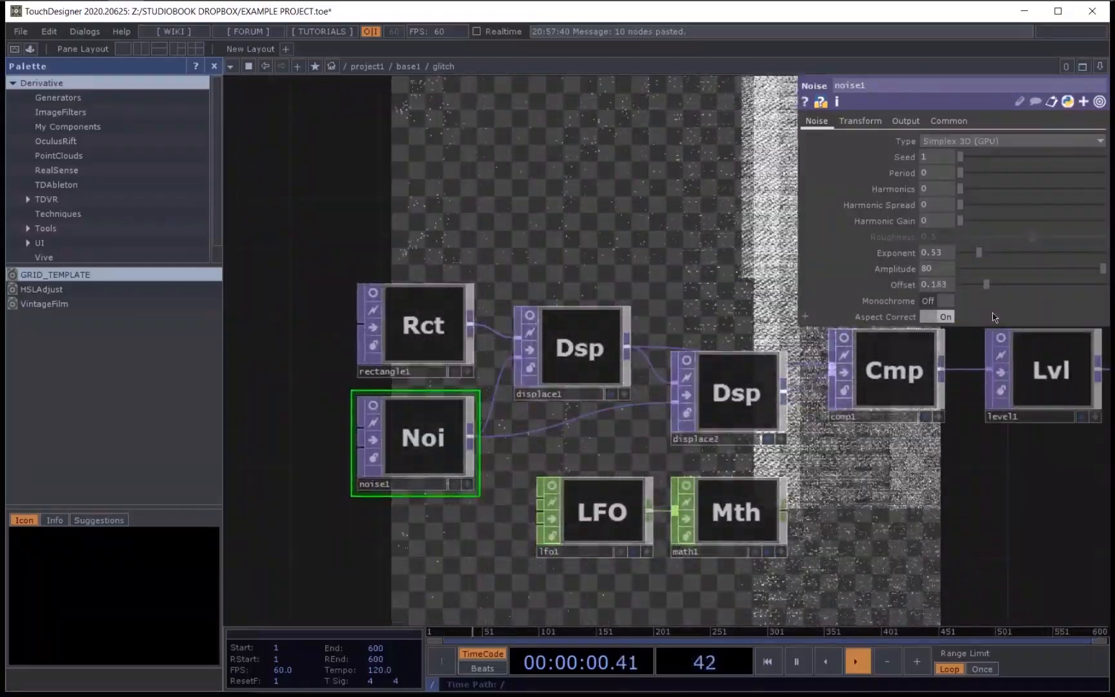
pyautogui.moveTo(593, 254); pyautogui.dragTo(476, 278)
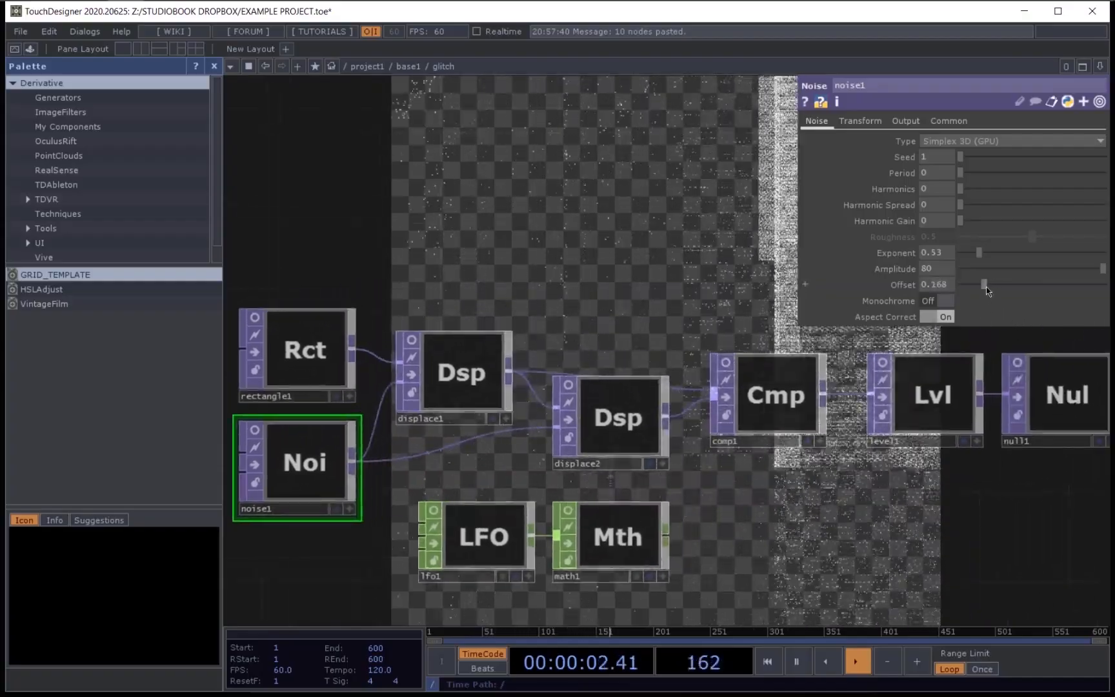
pyautogui.moveTo(986, 286); pyautogui.dragTo(1110, 304)
pyautogui.moveTo(1093, 310)
pyautogui.mouseDown()
pyautogui.moveTo(1061, 321)
pyautogui.moveTo(1107, 319)
pyautogui.mouseUp()
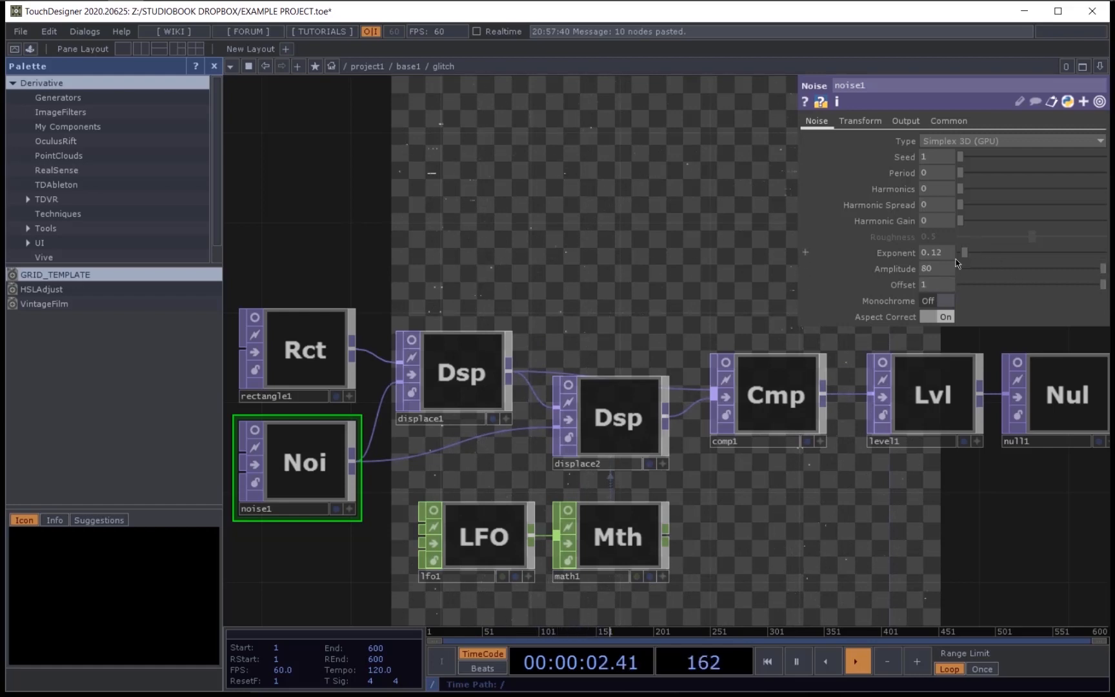
# Step: Lower the Exponent of the glitch network's Noise TOP to 0.01
pyautogui.moveTo(1010, 288); pyautogui.dragTo(1015, 288)
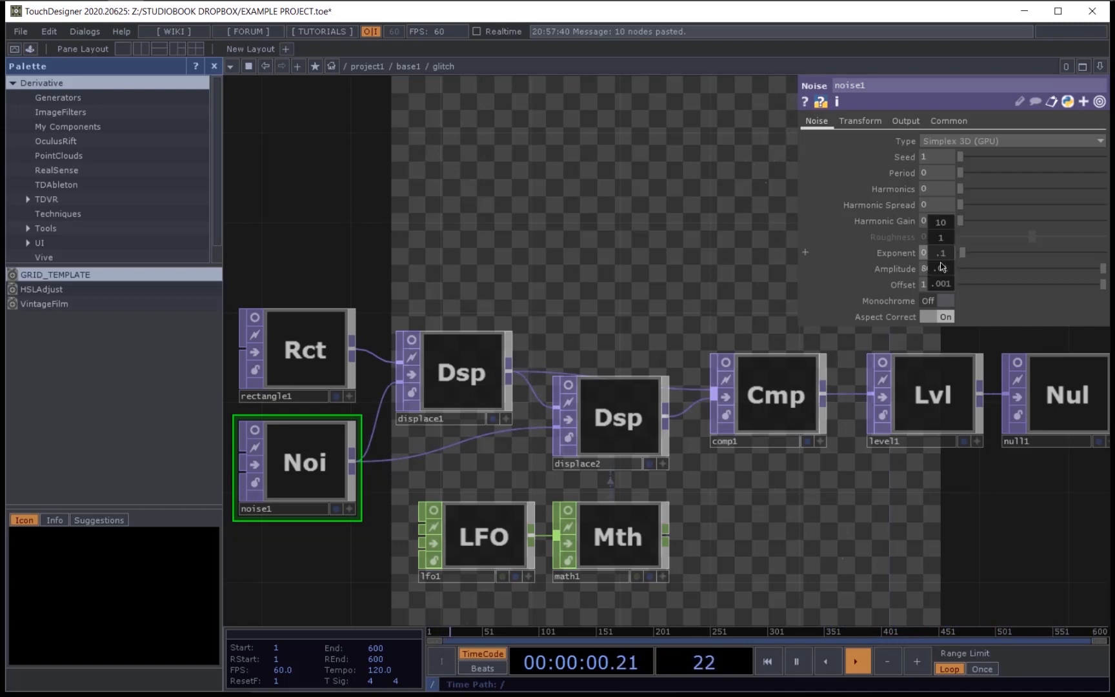
pyautogui.moveTo(943, 267); pyautogui.dragTo(941, 229, button='middle')
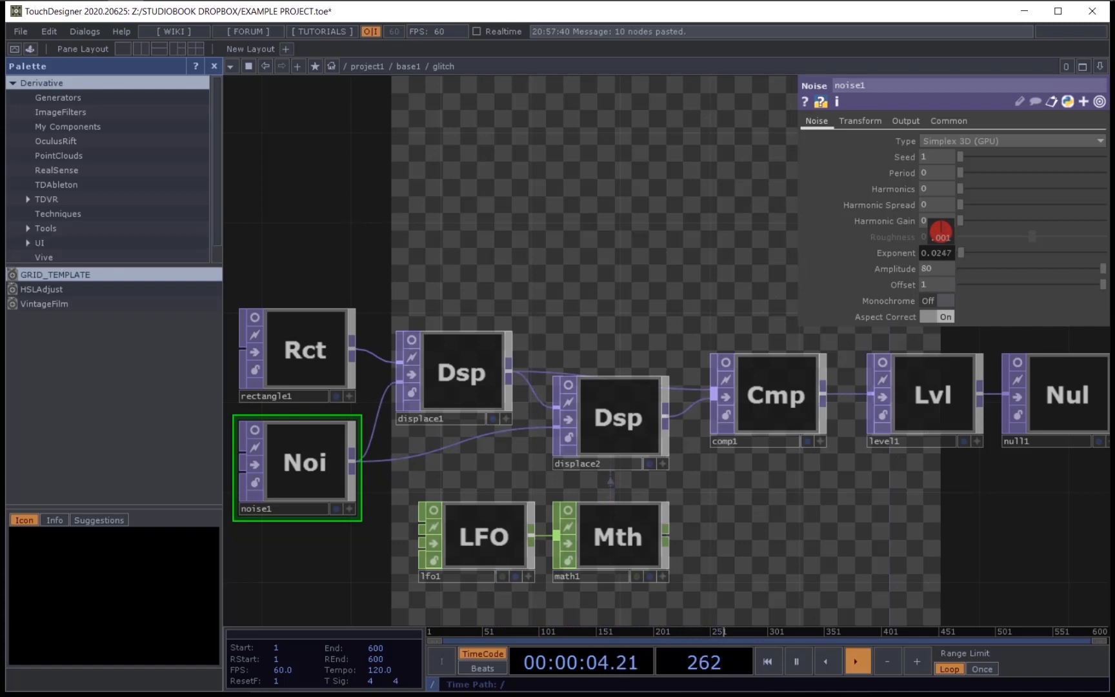
pyautogui.moveTo(940, 230); pyautogui.dragTo(941, 231, button='middle')
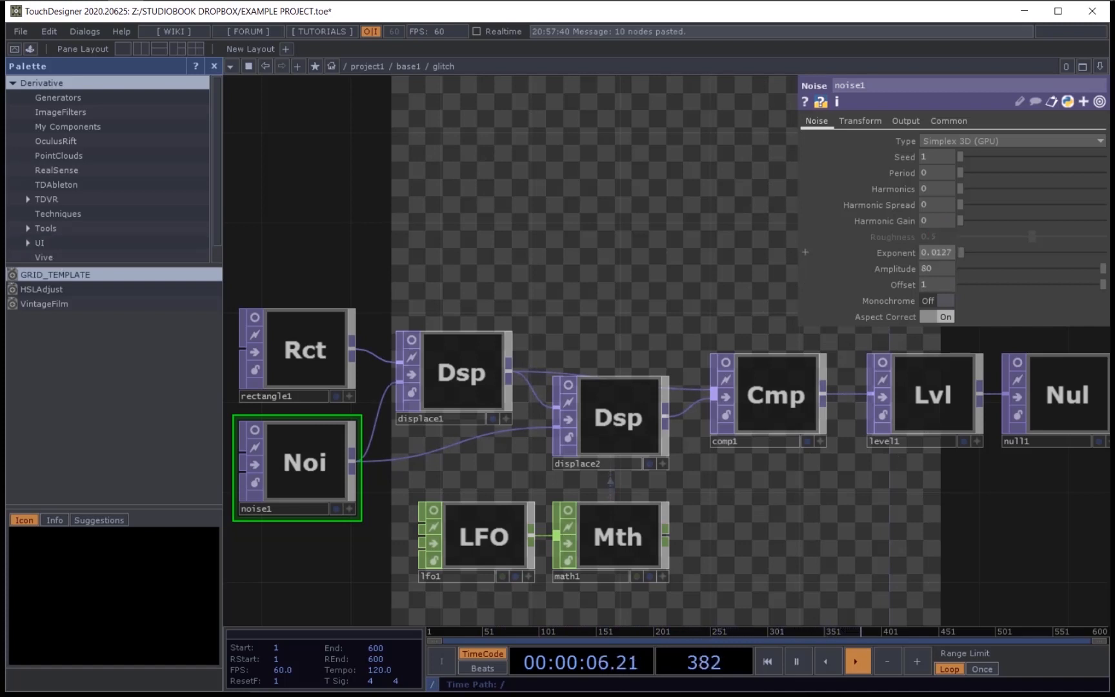
pyautogui.click(948, 253)
pyautogui.write('.01')
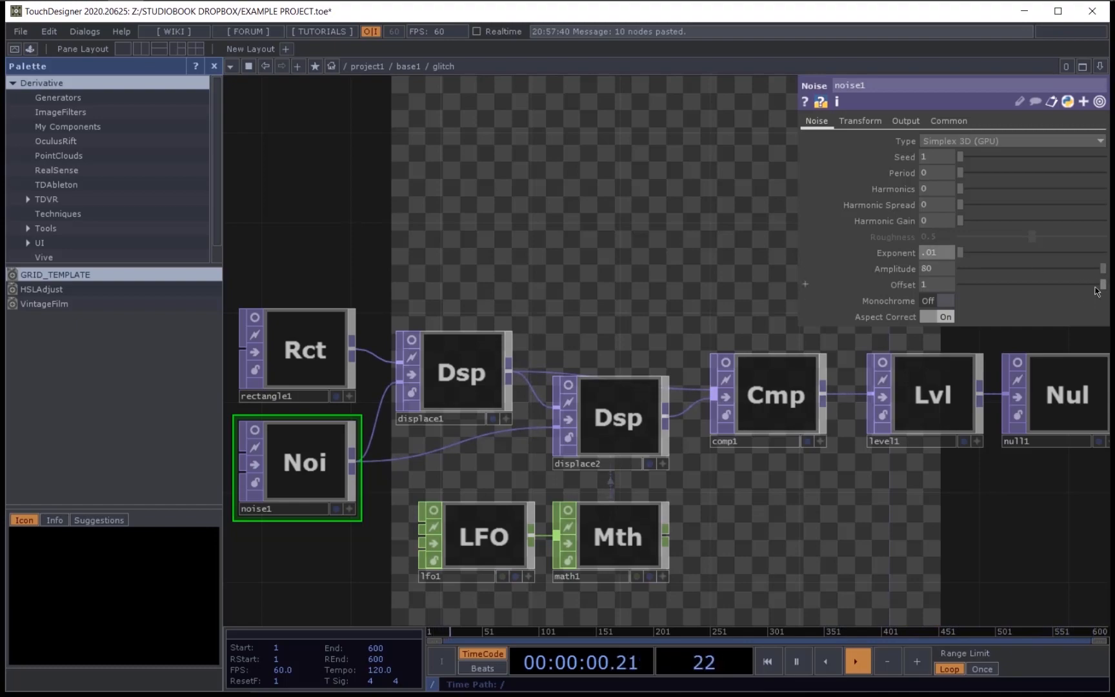
# Step: Set the Offset of the glitch network's Noise TOP to 0.68 to produce glitch streaks
pyautogui.moveTo(1103, 285)
pyautogui.mouseDown()
pyautogui.moveTo(978, 292)
pyautogui.moveTo(1064, 304)
pyautogui.moveTo(1032, 309)
pyautogui.moveTo(1064, 303)
pyautogui.mouseUp()
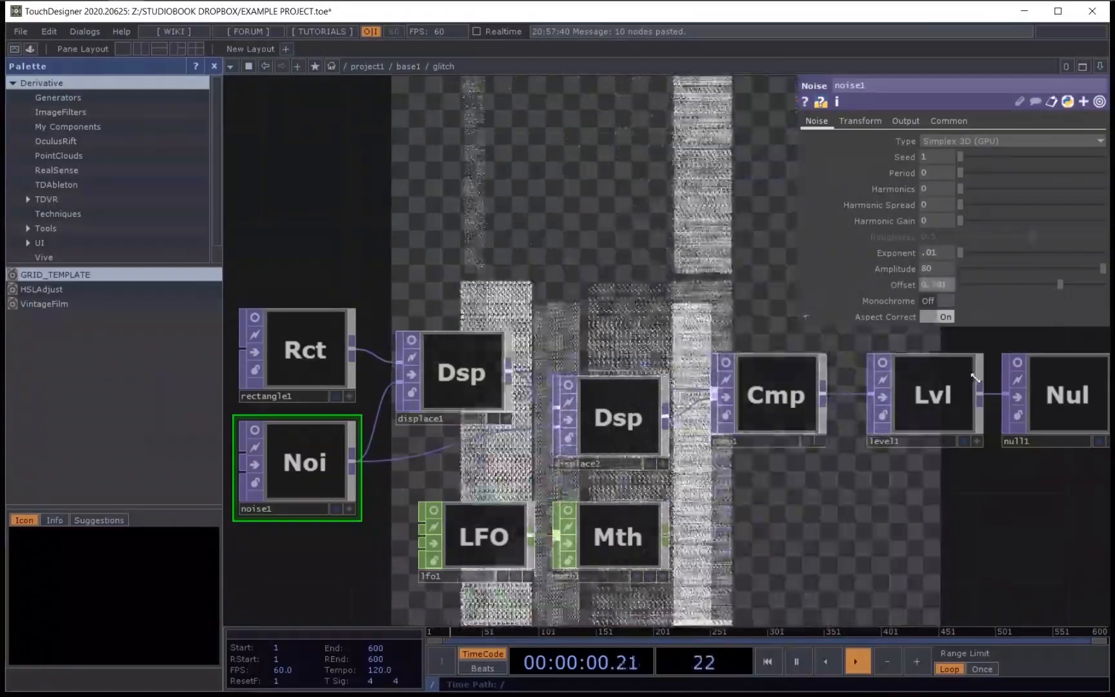
pyautogui.scroll(-5, 971, 512)
pyautogui.moveTo(971, 512); pyautogui.dragTo(886, 485)
pyautogui.scroll(5, 784, 473)
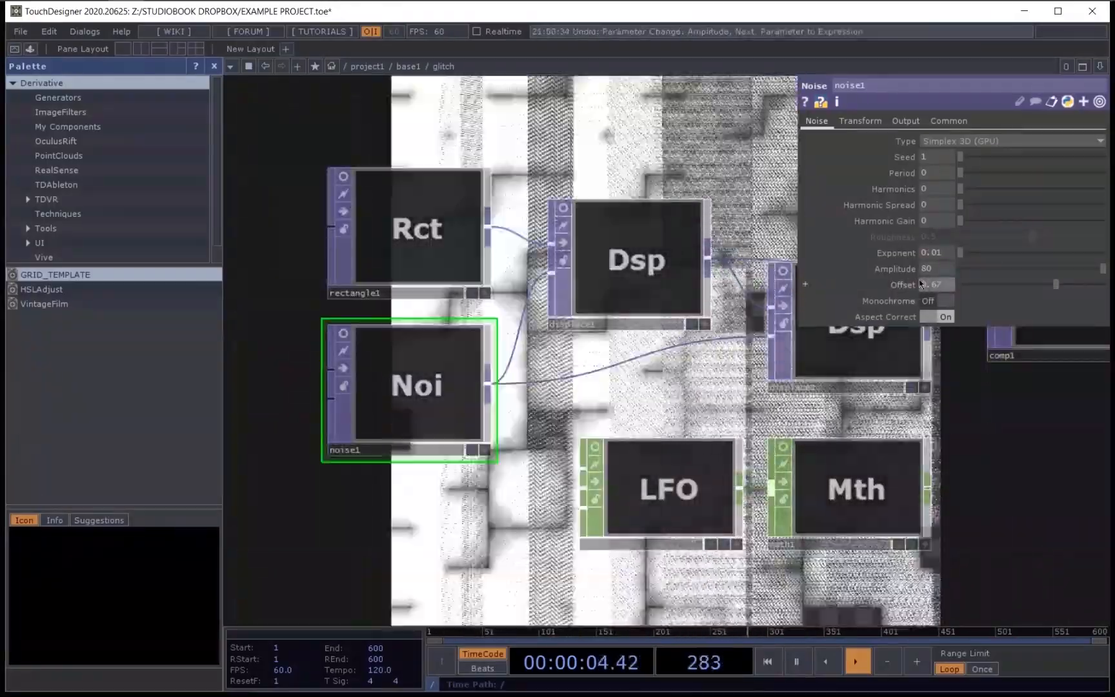
pyautogui.moveTo(1058, 286)
pyautogui.mouseDown()
pyautogui.moveTo(1052, 296)
pyautogui.moveTo(1058, 289)
pyautogui.mouseUp()
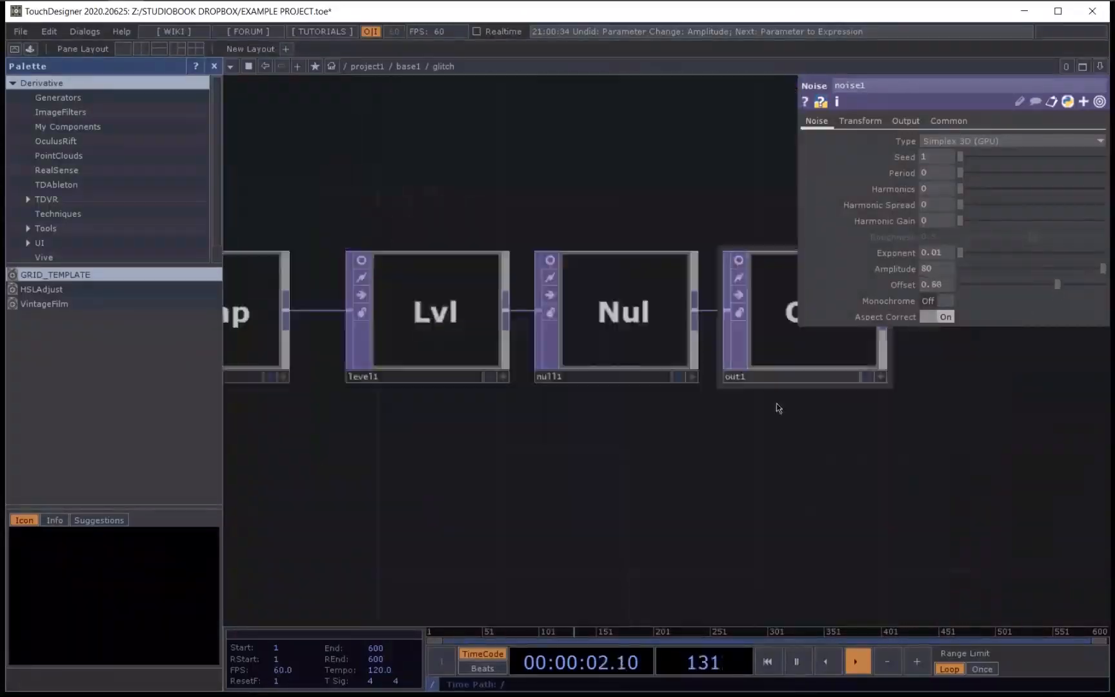
# Step: Leave the glitch component for its parent network and turn off the viewer of the glitch Base COMP
pyautogui.scroll(-5, 666, 460)
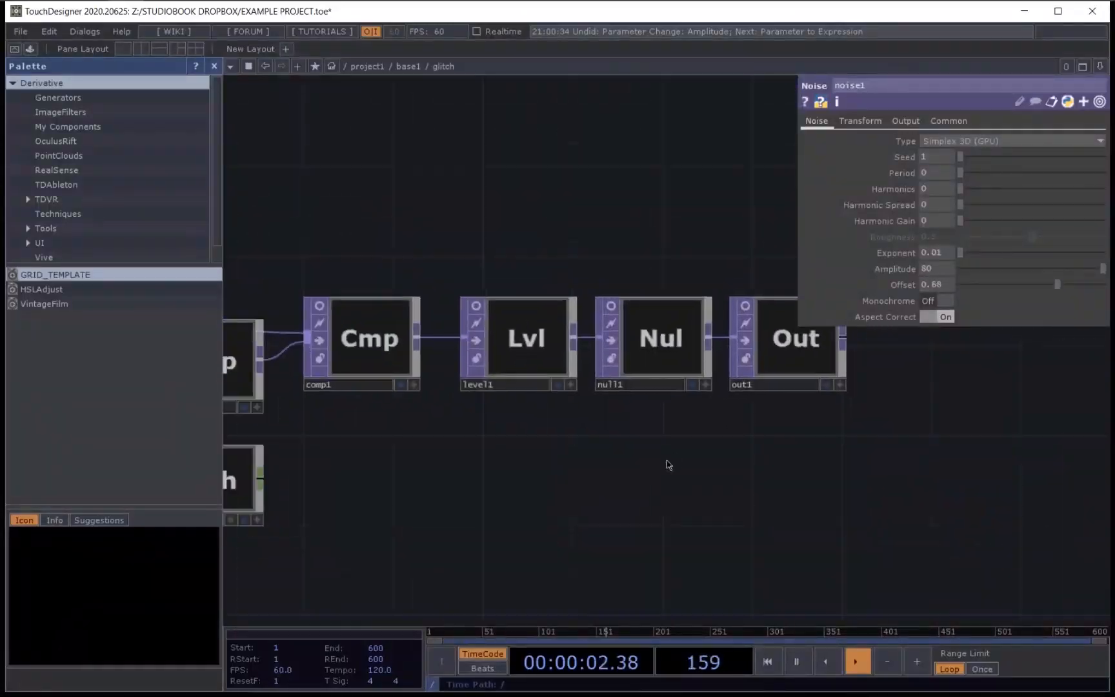
pyautogui.scroll(-10, 745, 472)
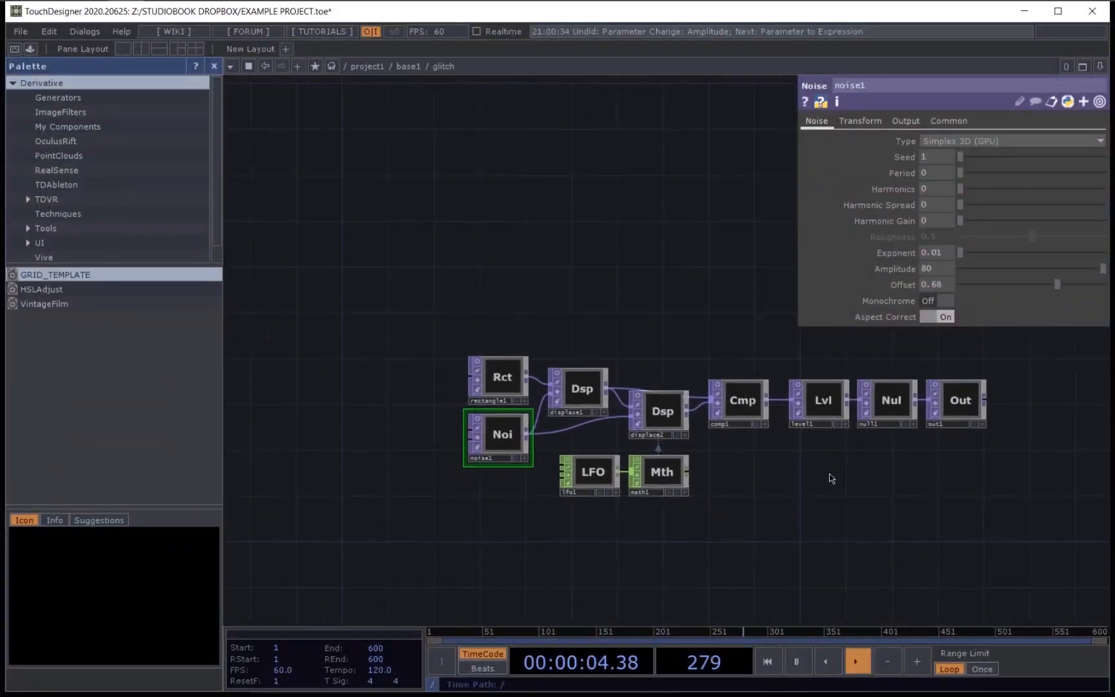
pyautogui.scroll(-5, 780, 470)
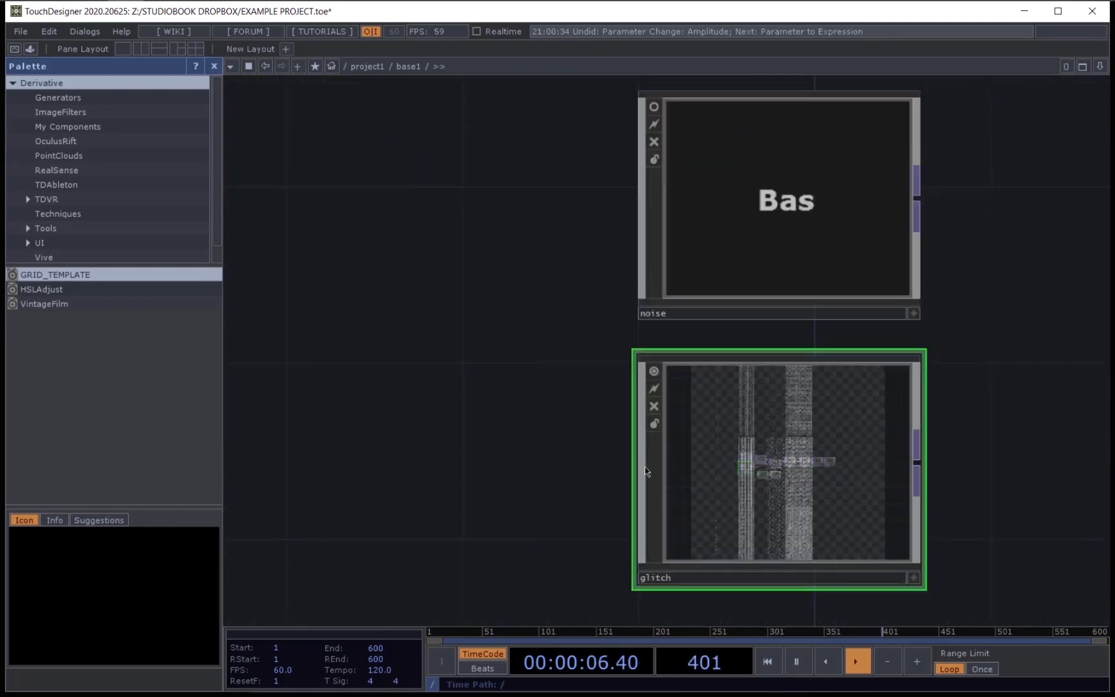
pyautogui.scroll(8, 668, 439)
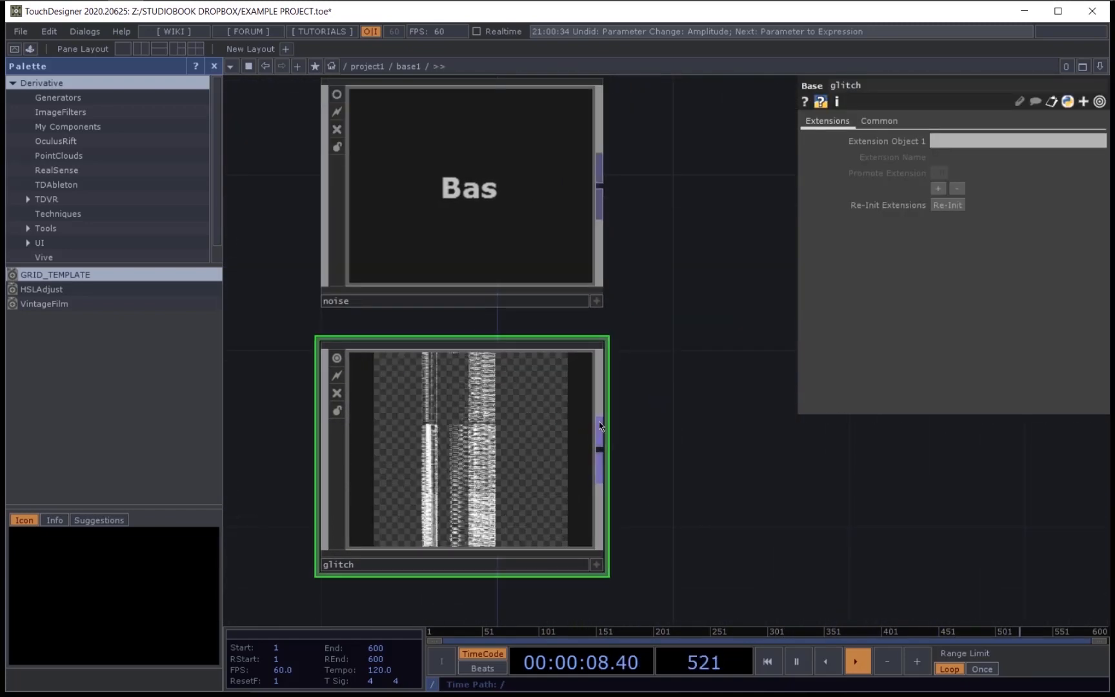
pyautogui.click(406, 310)
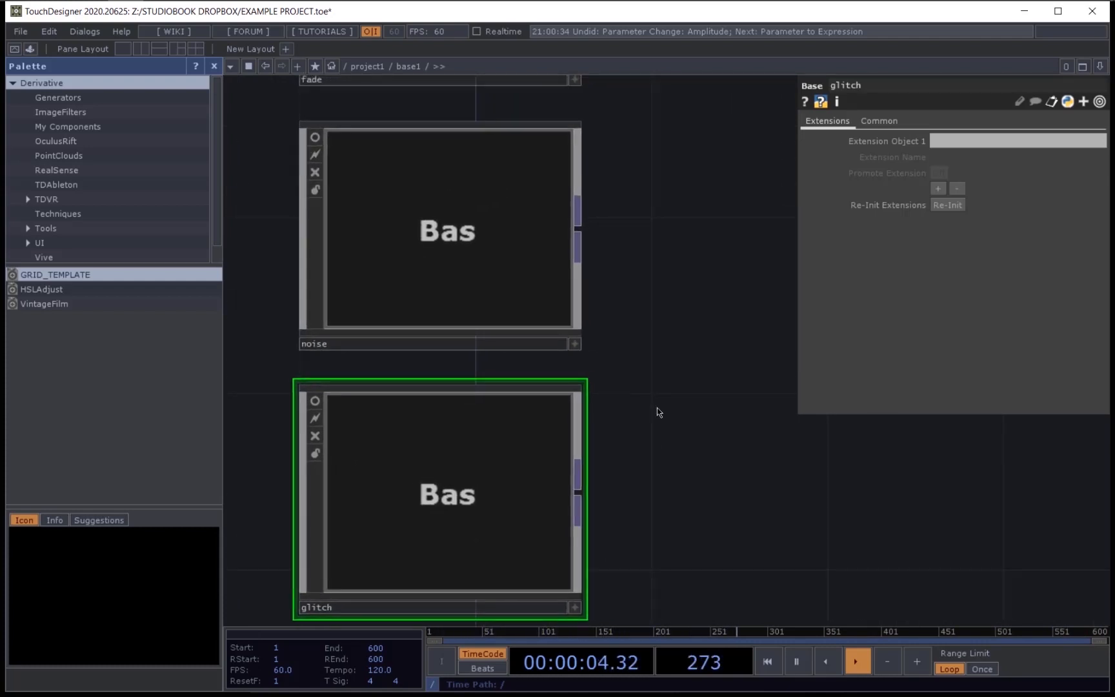
# Step: Add a Base COMP below the glitch component and name it flutter
pyautogui.moveTo(714, 360); pyautogui.dragTo(770, 231)
pyautogui.scroll(-3, 677, 475)
pyautogui.moveTo(669, 529); pyautogui.dragTo(671, 417)
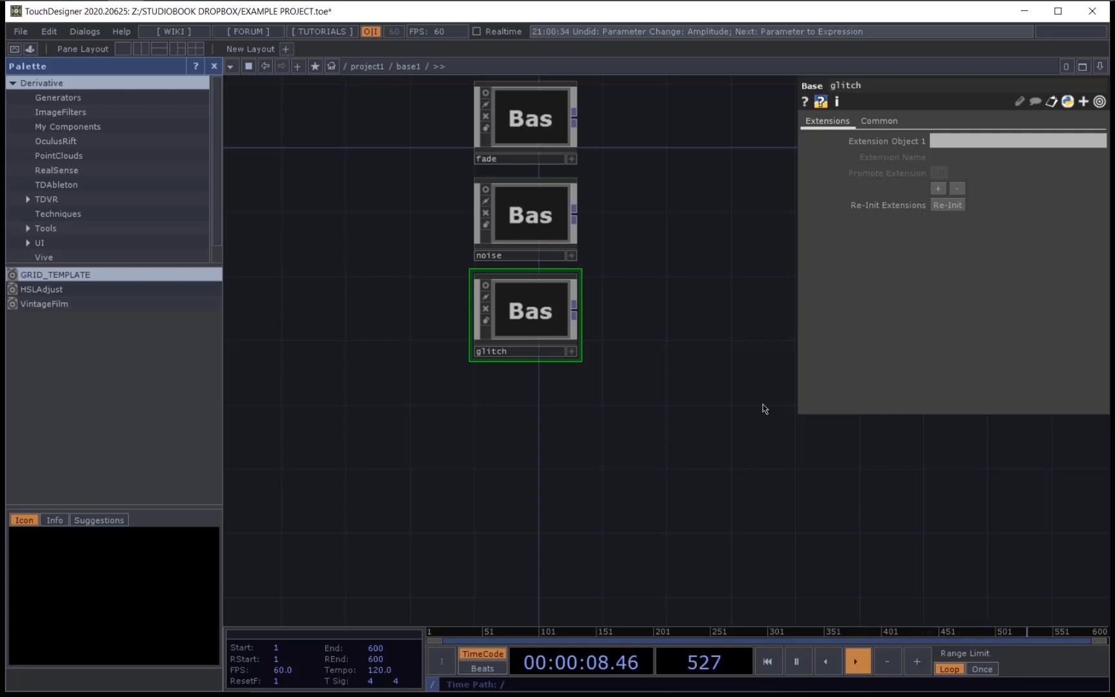
pyautogui.press('Tab')
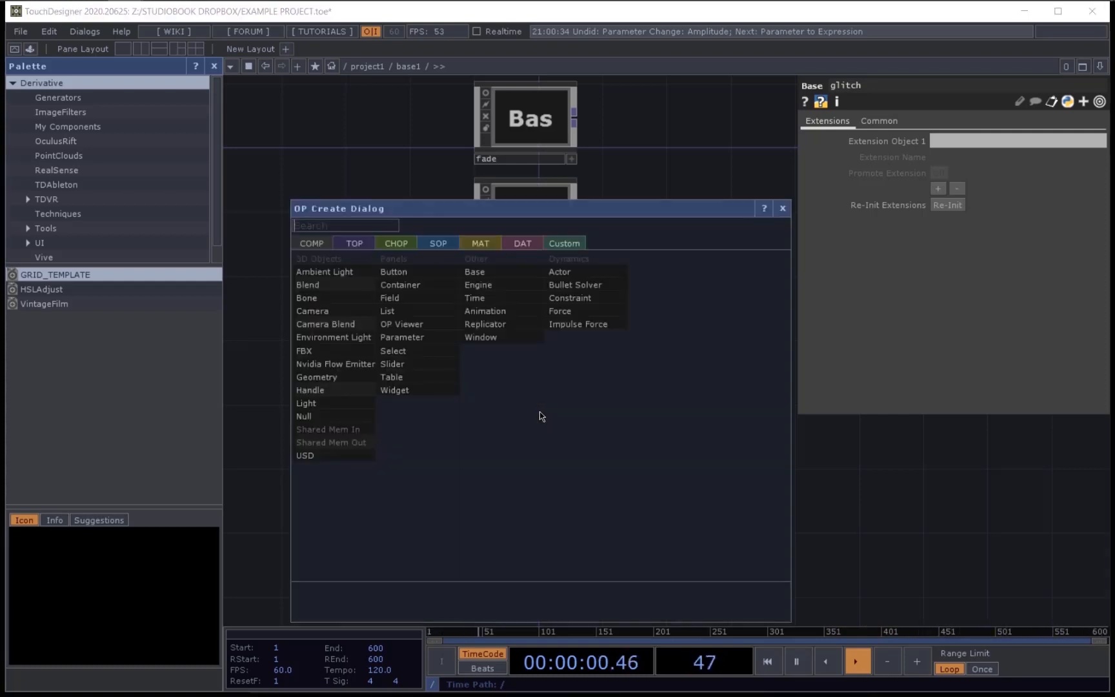
pyautogui.write('base')
pyautogui.click(488, 269)
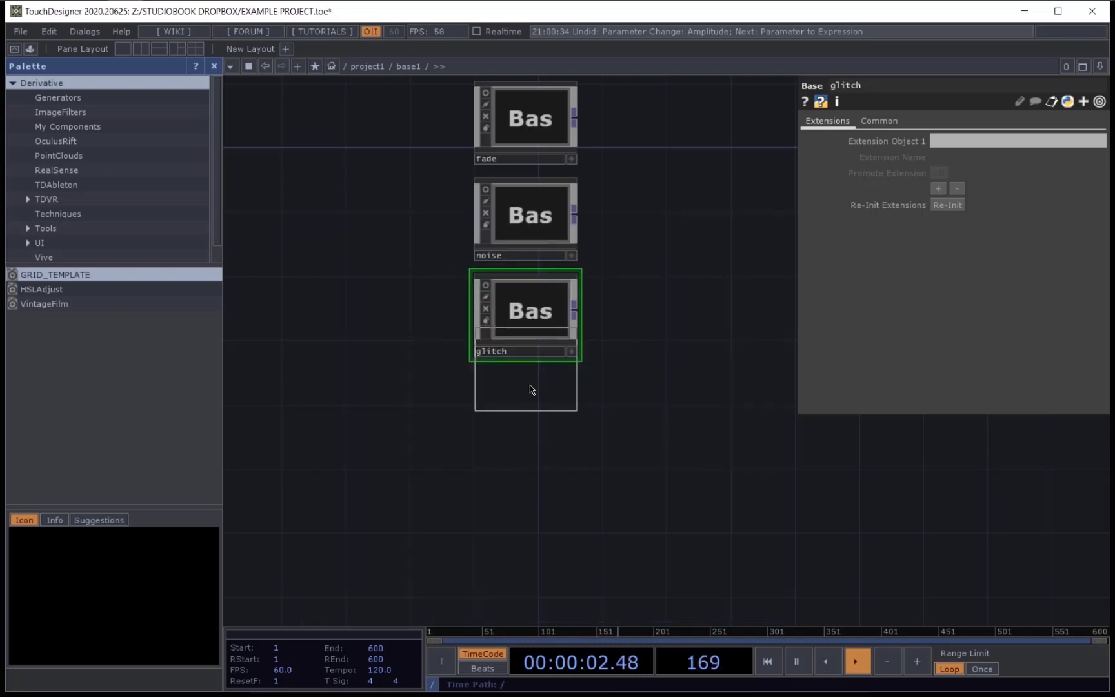
pyautogui.click(529, 418)
pyautogui.scroll(3, 529, 419)
pyautogui.scroll(2, 537, 436)
pyautogui.click(476, 477)
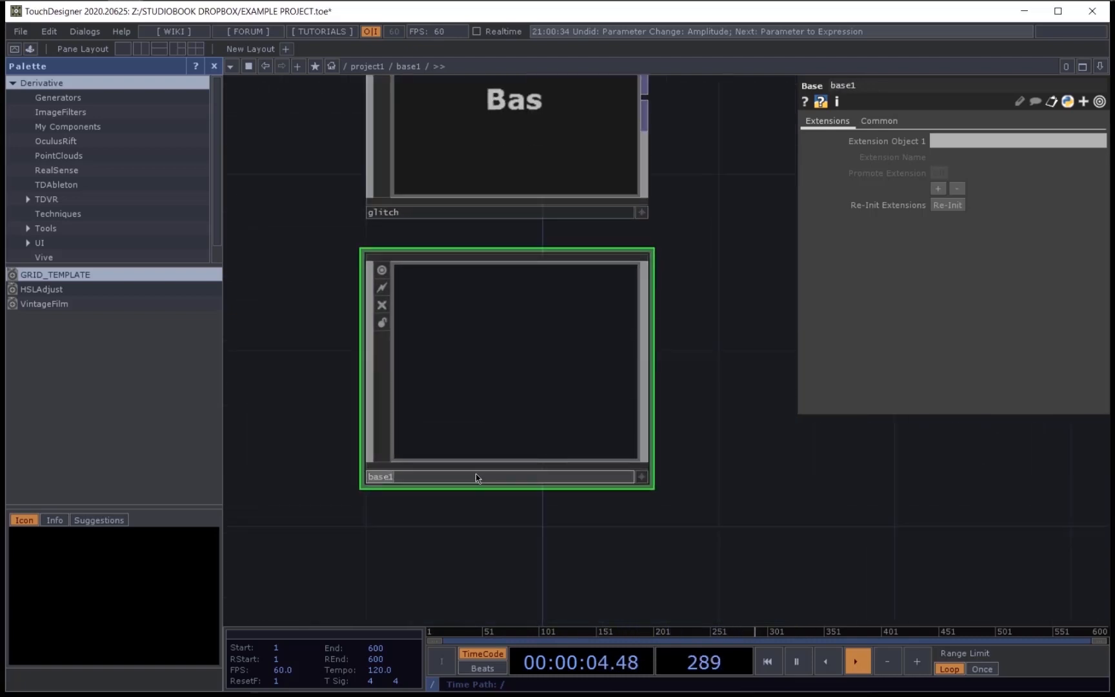
pyautogui.write('flutter')
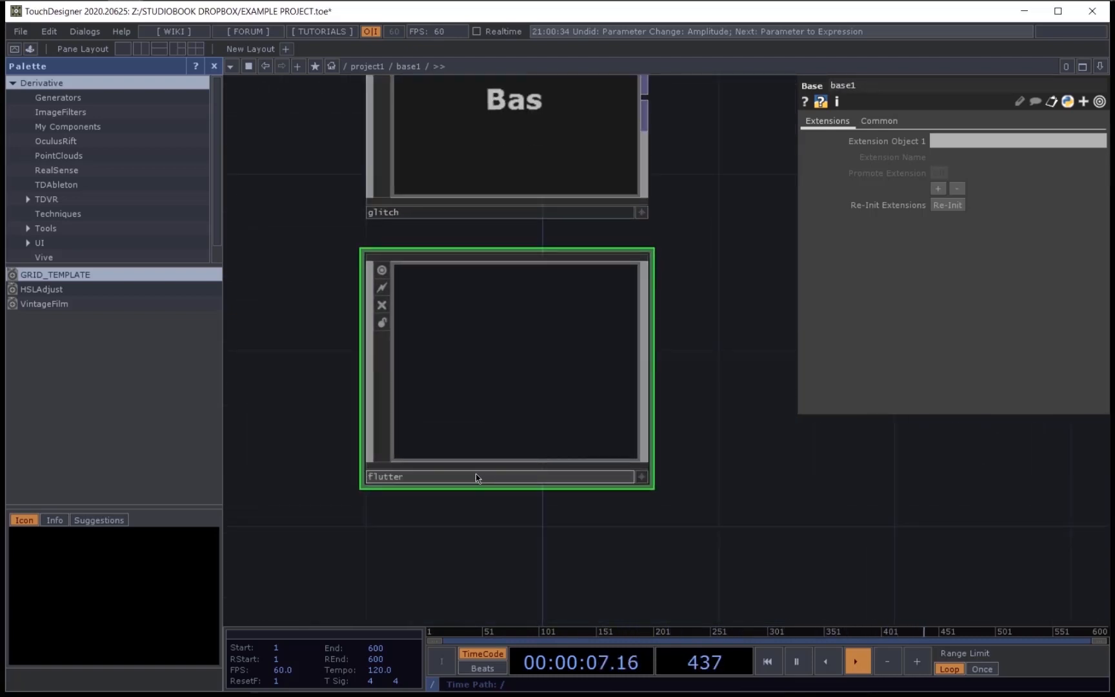
pyautogui.press('Return')
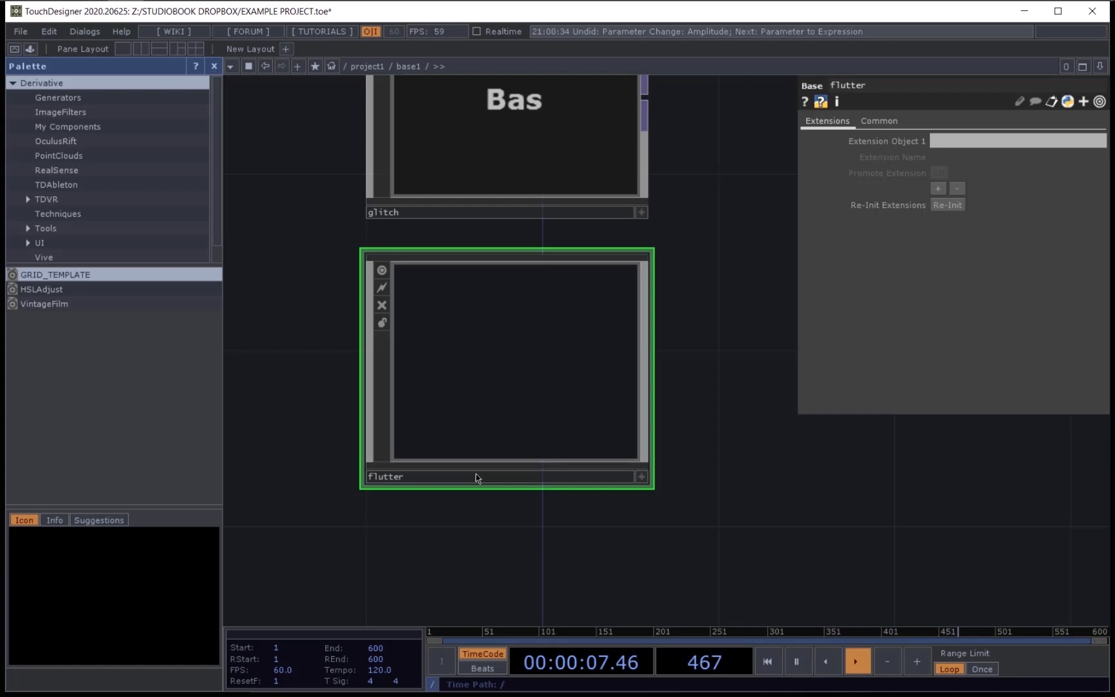
# Step: Enter the flutter component and place a Rectangle TOP in its empty network
pyautogui.doubleClick(506, 419)
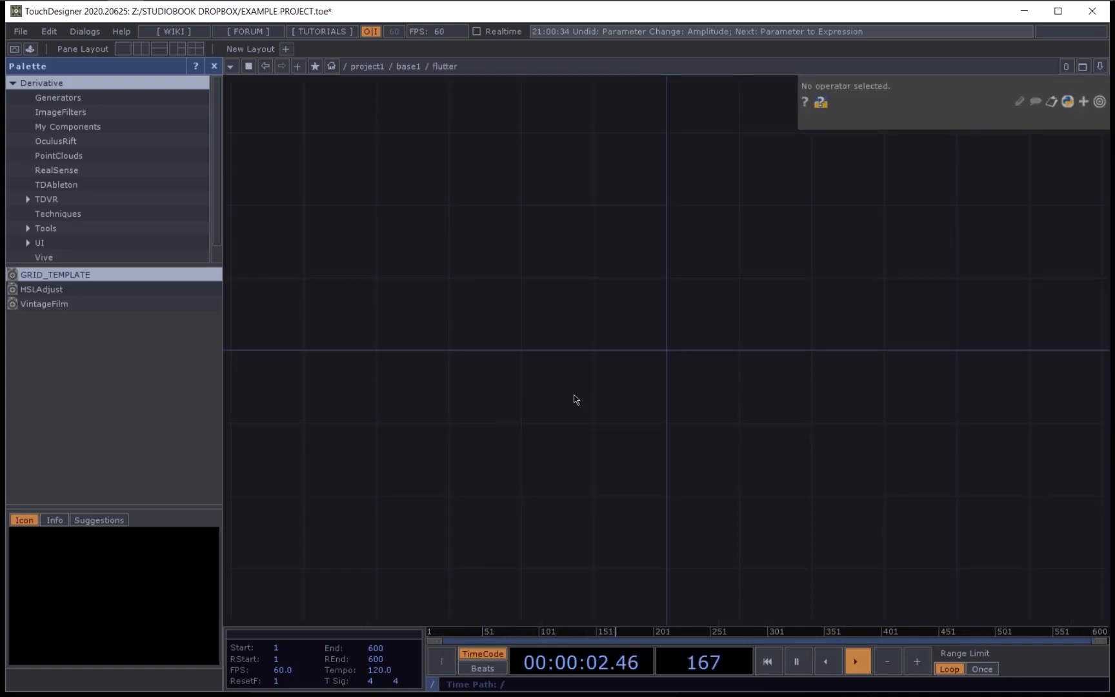
pyautogui.press('Tab')
pyautogui.write('rec')
pyautogui.click(387, 227)
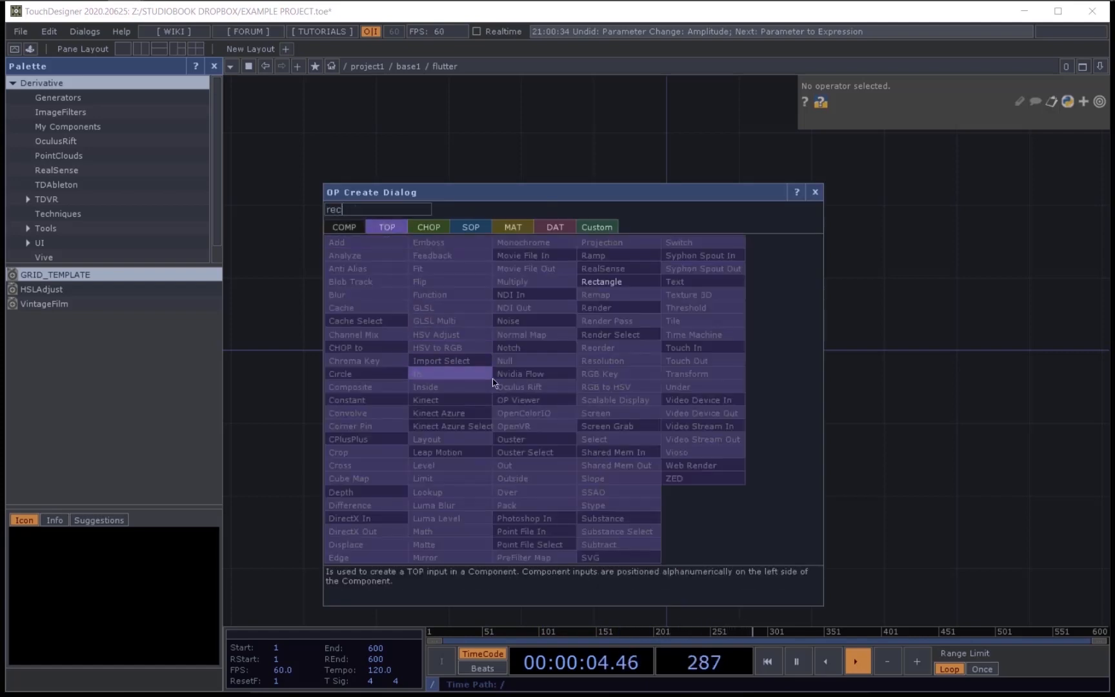
pyautogui.click(607, 281)
pyautogui.click(455, 350)
pyautogui.scroll(3, 455, 348)
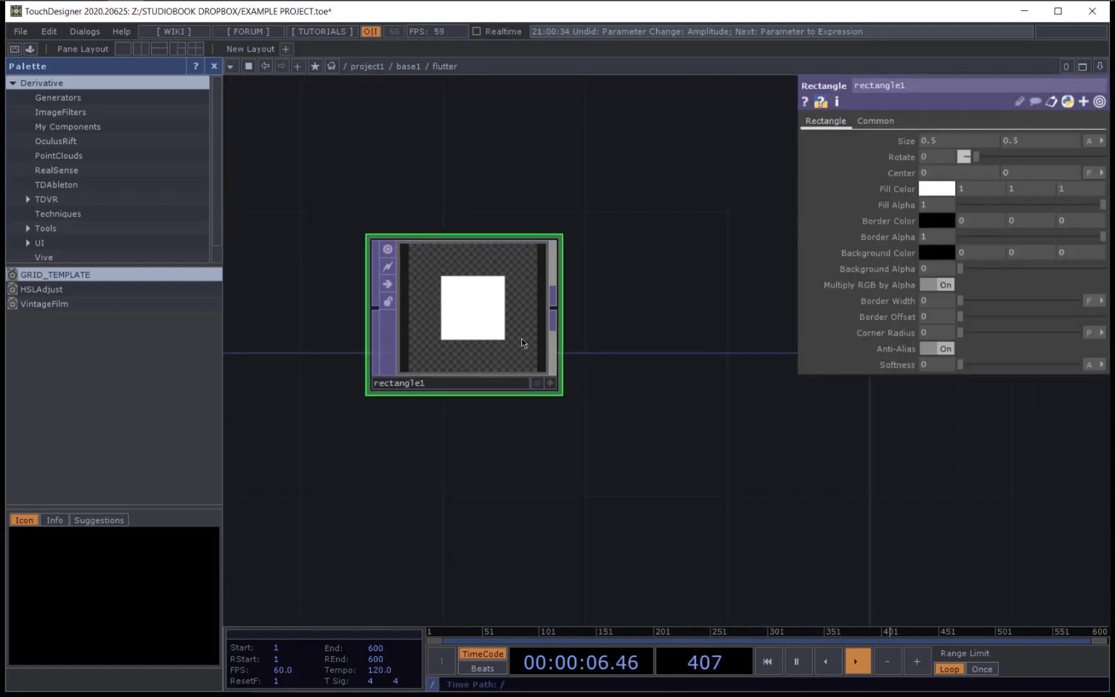
# Step: Set the Rectangle TOP's Size to 1 by 1 and its Fill Color to black
pyautogui.middleClick(907, 142)
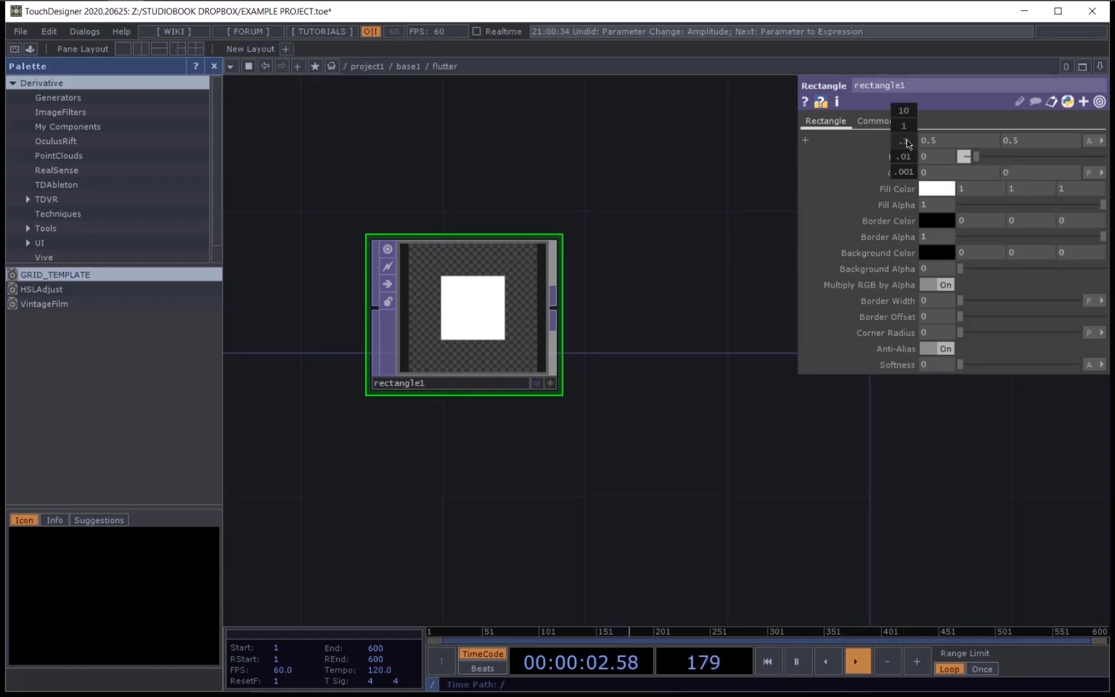
pyautogui.moveTo(911, 133); pyautogui.dragTo(936, 143, button='middle')
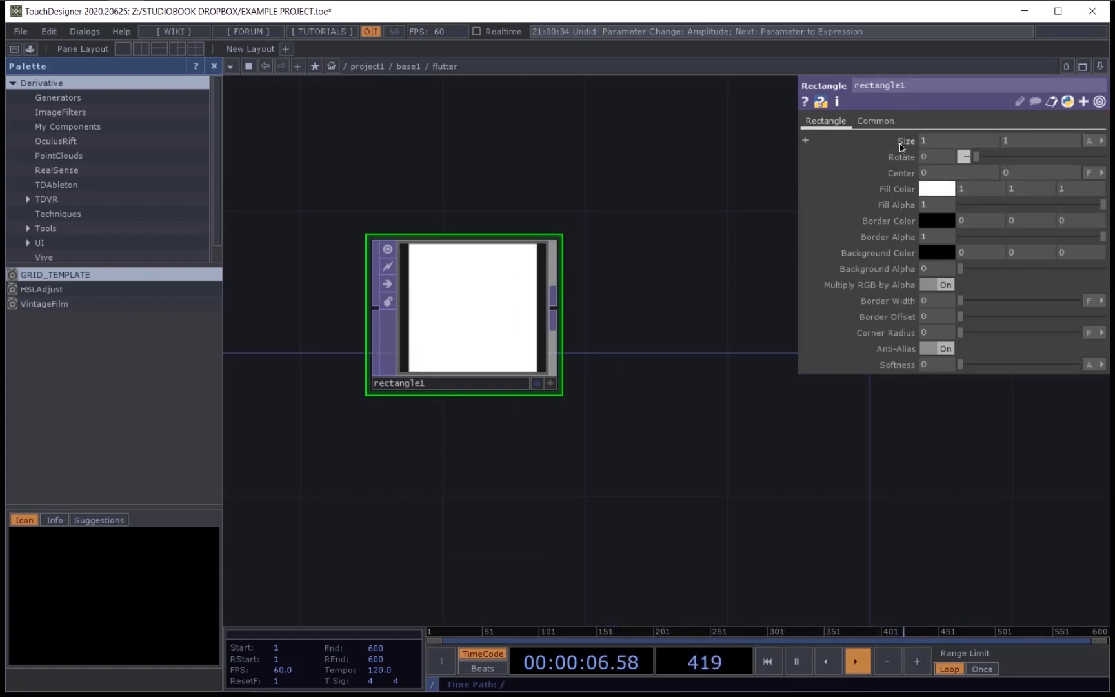
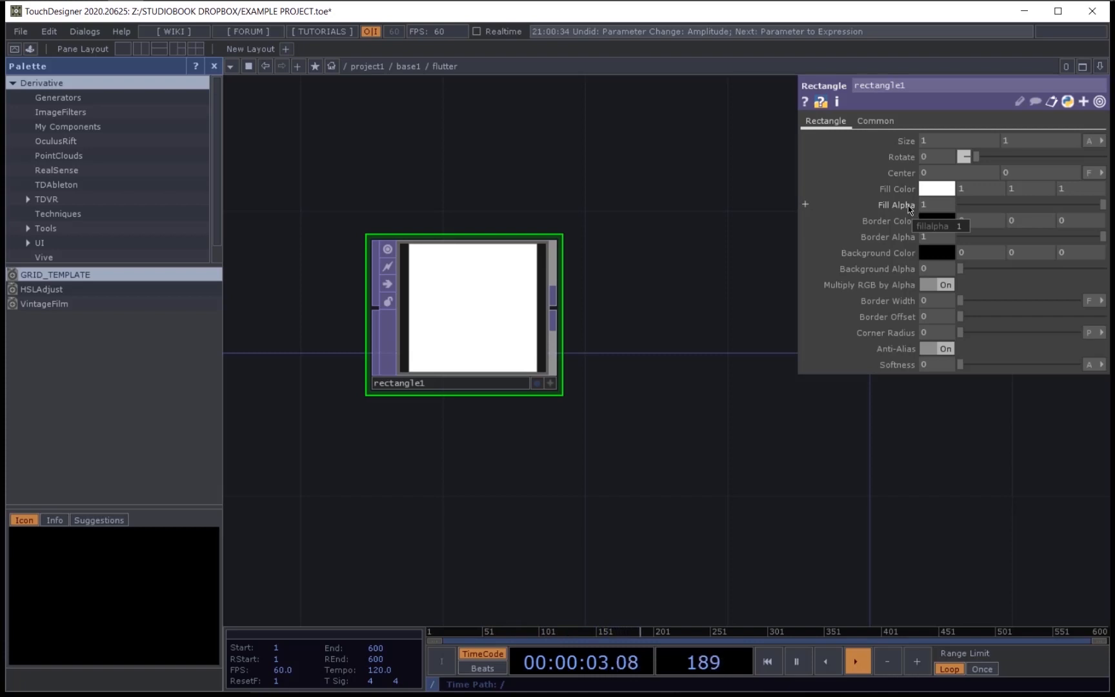
pyautogui.click(934, 189)
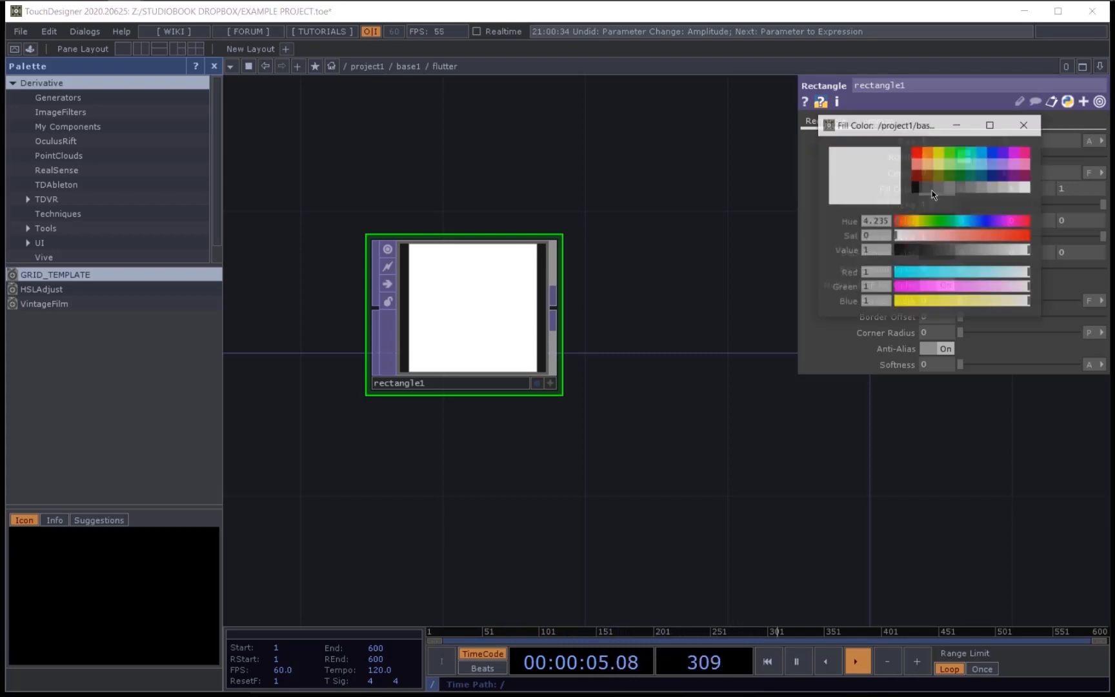
pyautogui.click(917, 189)
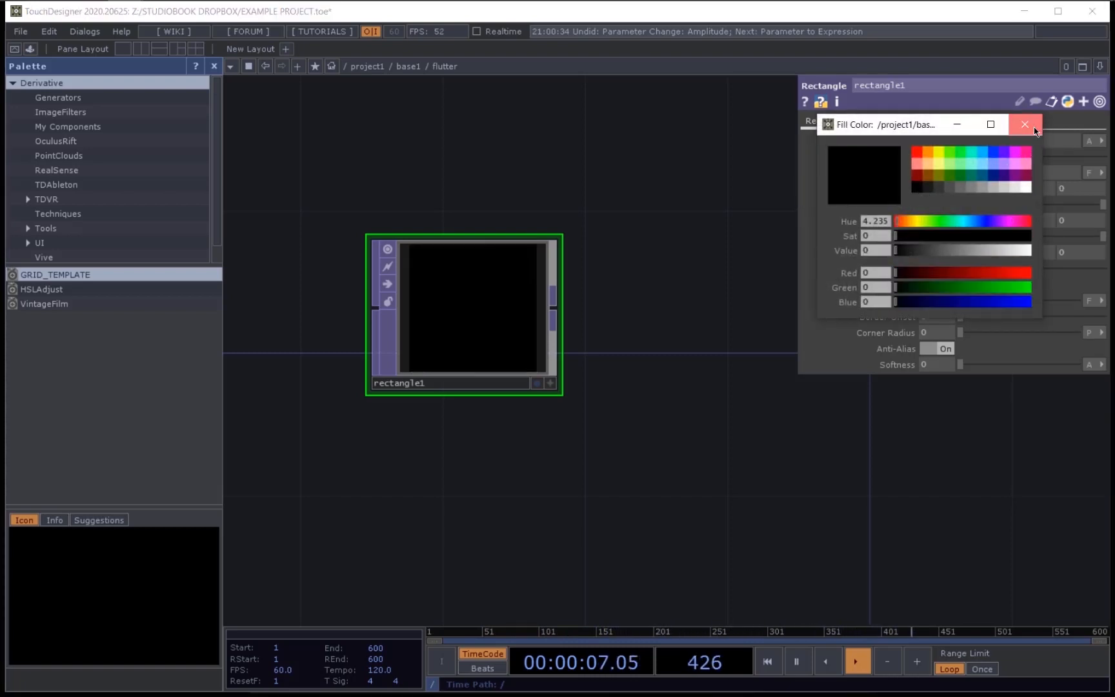
pyautogui.click(1025, 124)
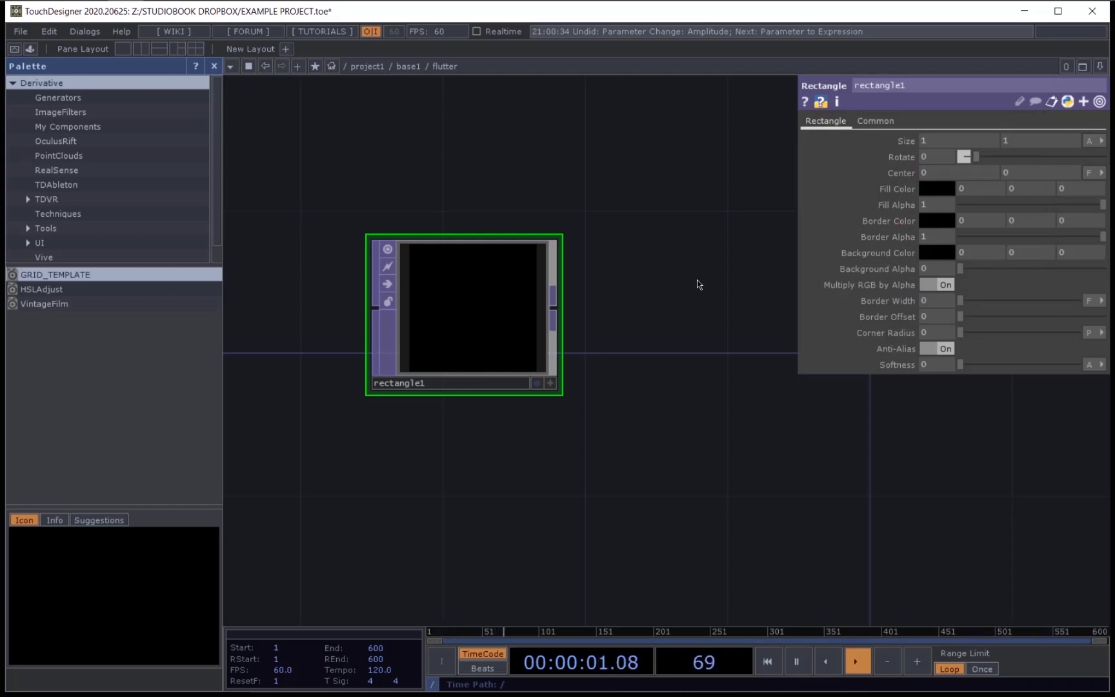
# Step: Append a Null TOP to the Rectangle TOP's output and try out the rectangle's Fill Alpha, leaving it at 1
pyautogui.scroll(-3, 700, 282)
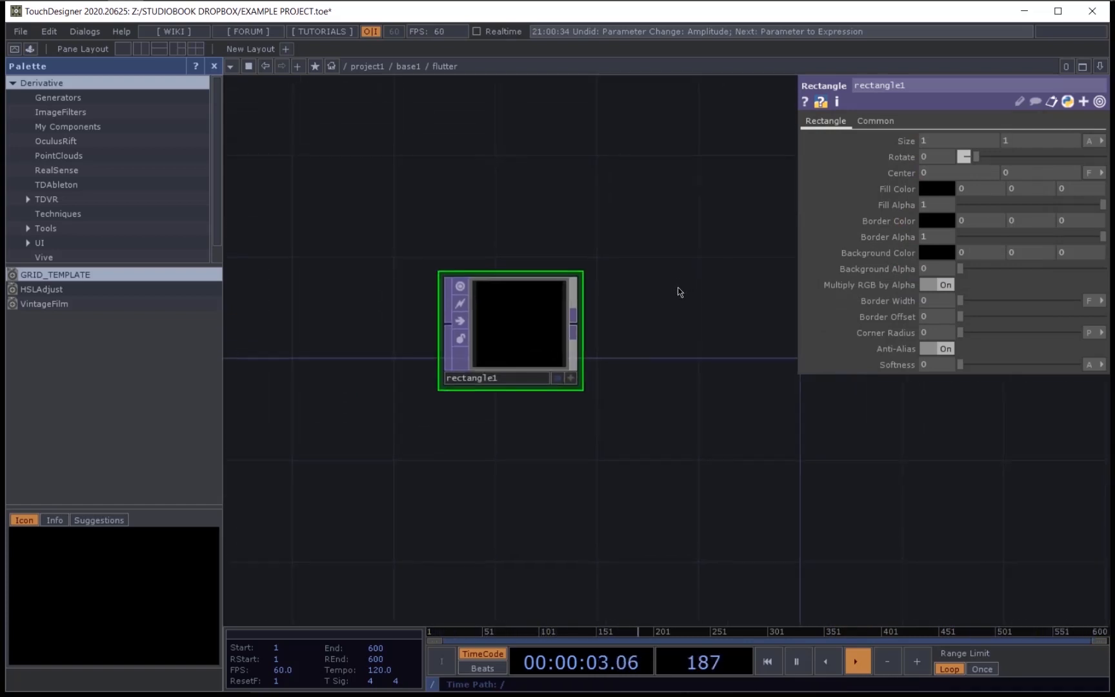
pyautogui.click(577, 330)
pyautogui.write('n')
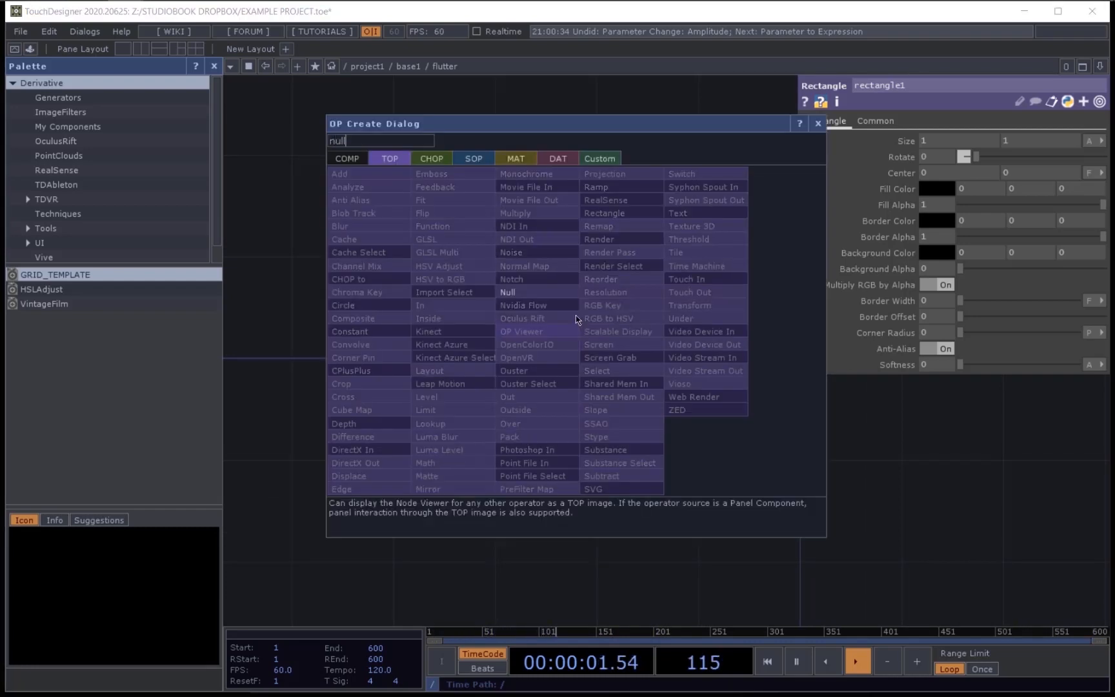
pyautogui.write('ull')
pyautogui.press('Return')
pyautogui.click(679, 327)
pyautogui.click(511, 339)
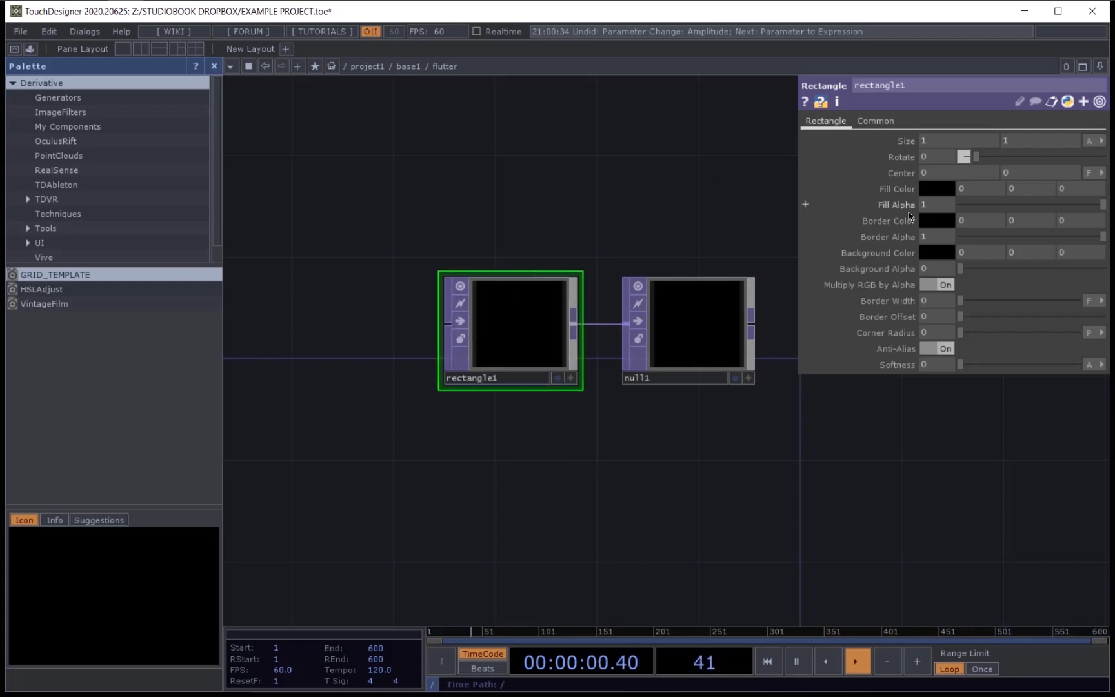
pyautogui.moveTo(1103, 204)
pyautogui.mouseDown()
pyautogui.moveTo(935, 205)
pyautogui.moveTo(938, 230)
pyautogui.moveTo(1105, 220)
pyautogui.mouseUp()
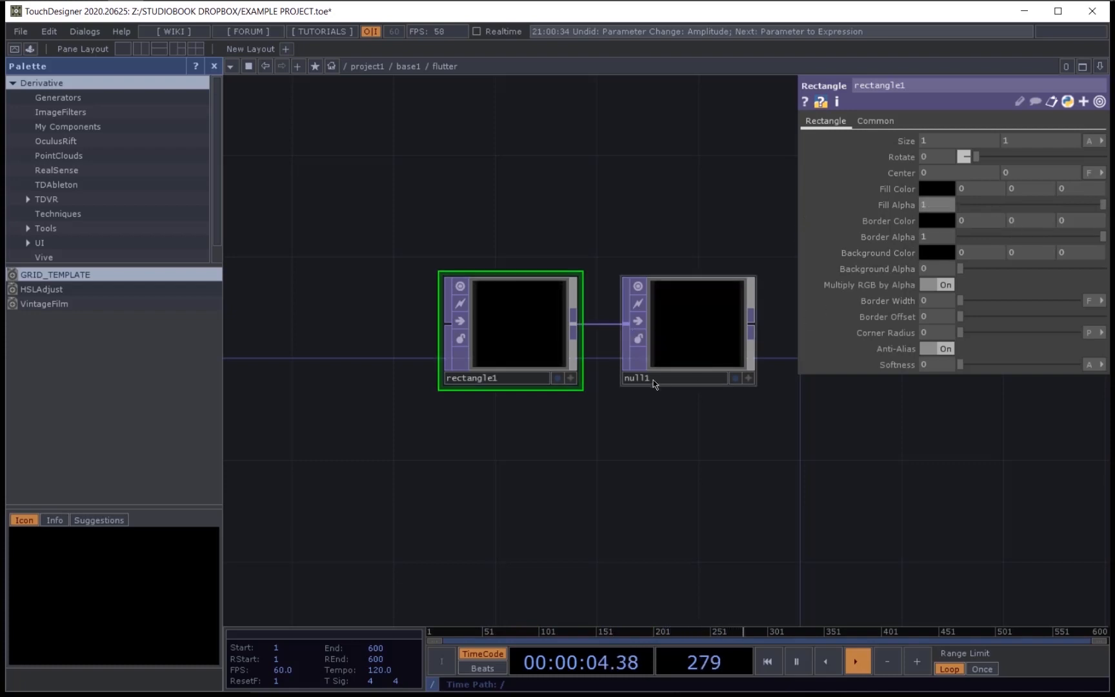
# Step: Add an LFO CHOP below the Rectangle TOP
pyautogui.moveTo(531, 420); pyautogui.dragTo(623, 425)
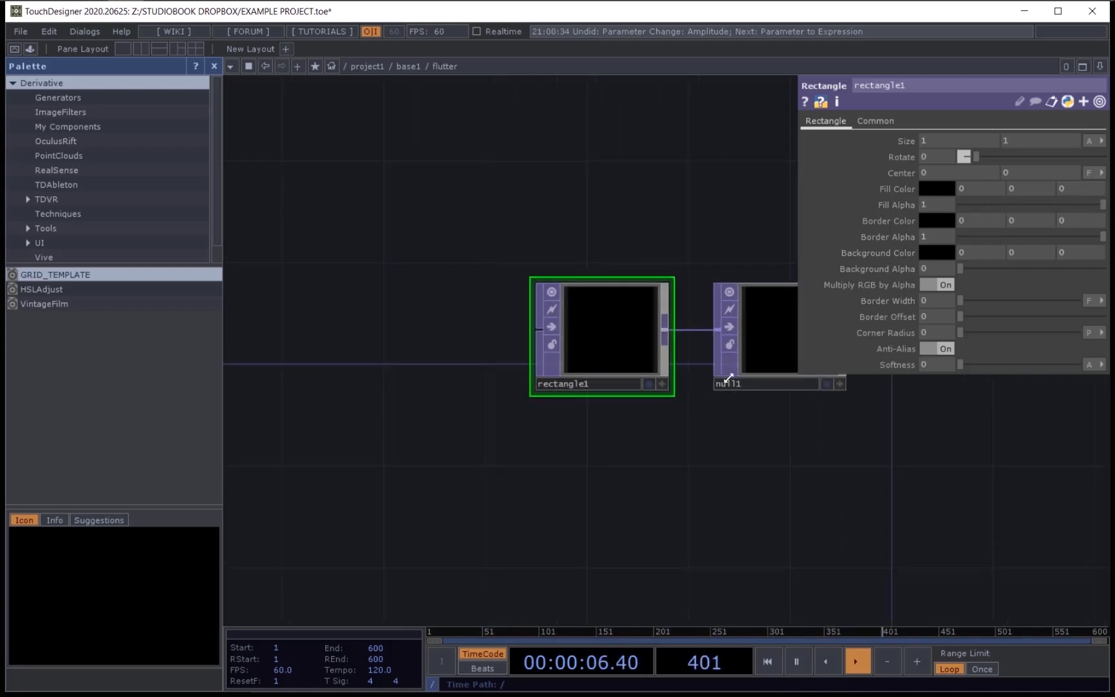
pyautogui.press('Tab')
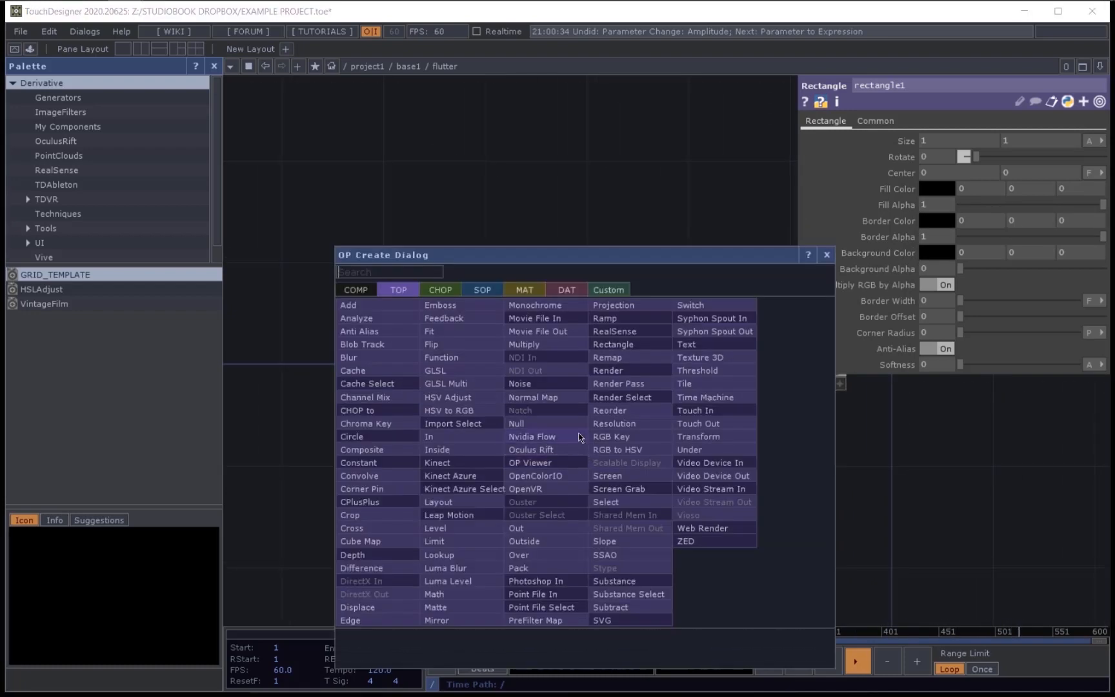
pyautogui.click(440, 289)
pyautogui.write('lfo')
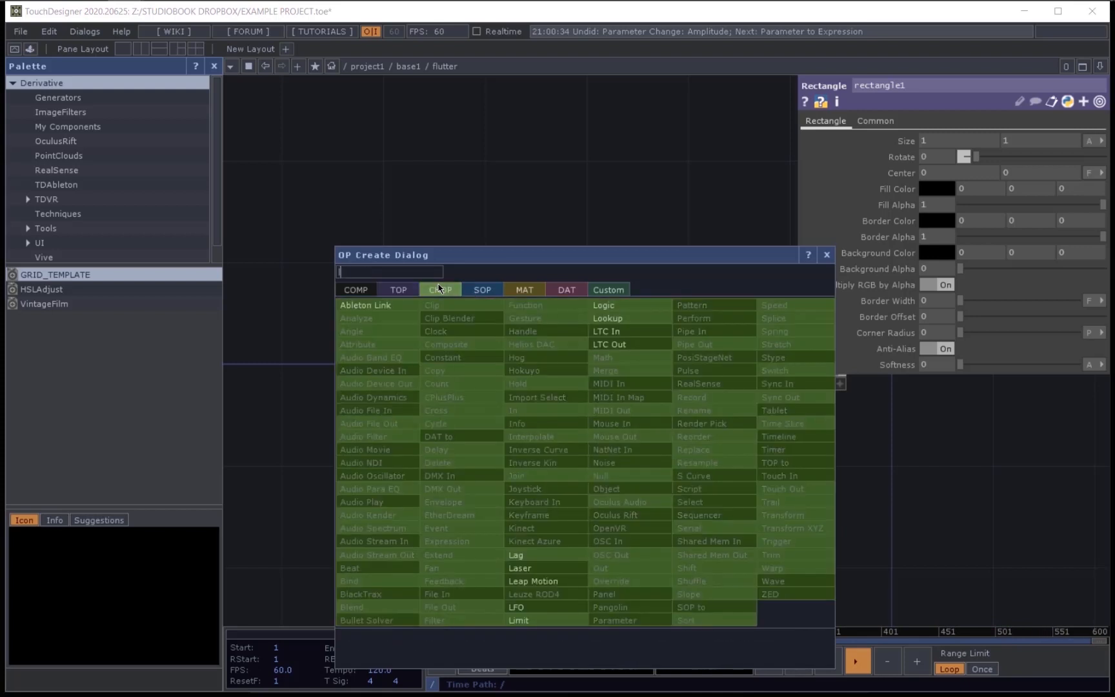
pyautogui.click(533, 611)
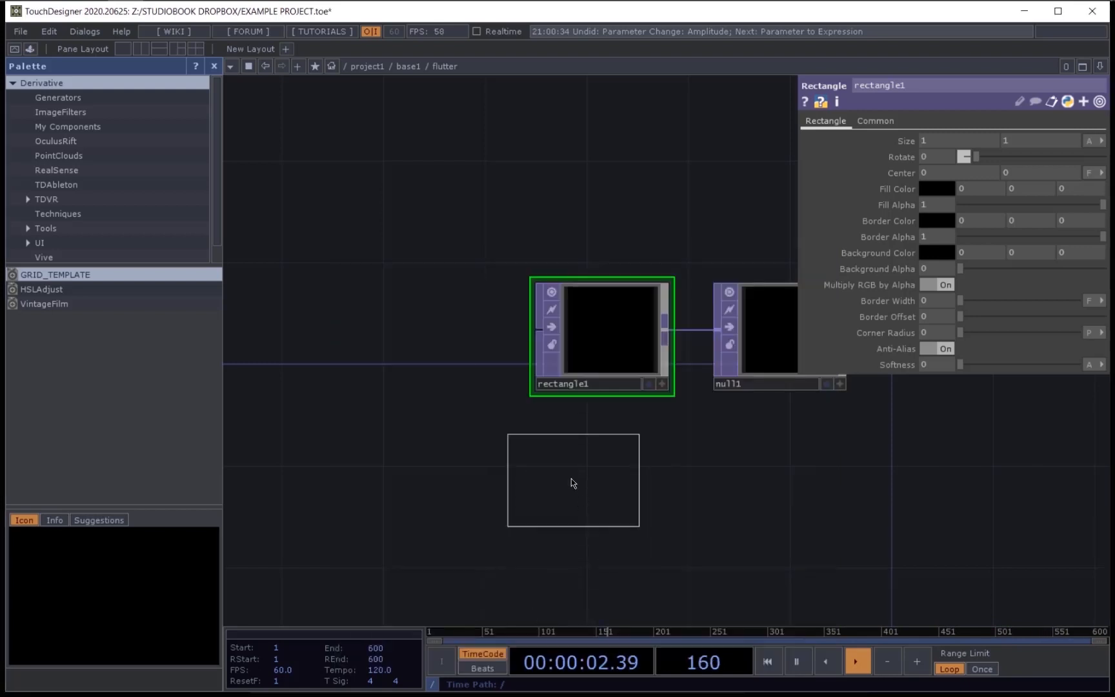
pyautogui.click(572, 479)
pyautogui.scroll(2, 639, 472)
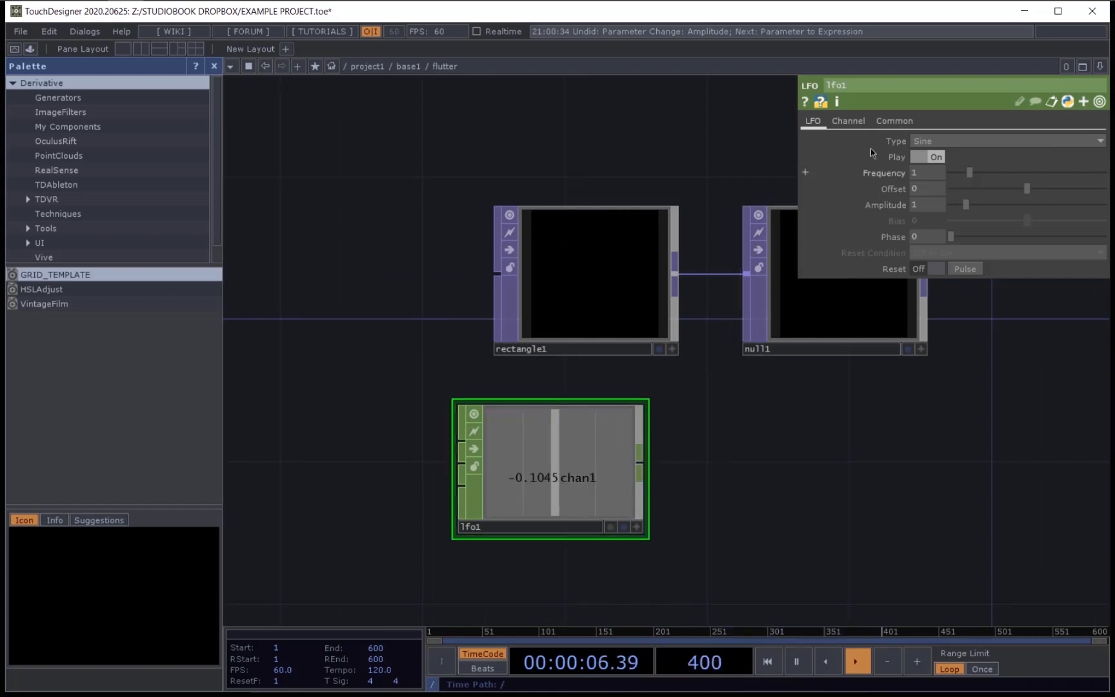
# Step: Set the Frequency of the LFO CHOP to 8
pyautogui.click(927, 177)
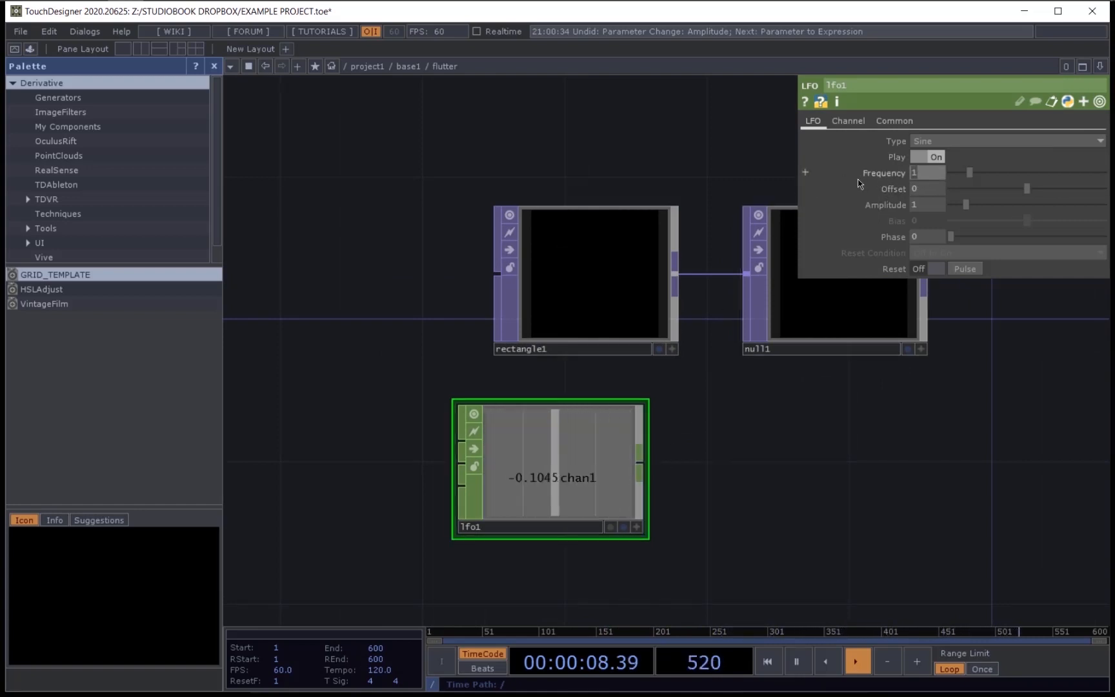
pyautogui.write('8')
pyautogui.press('Return')
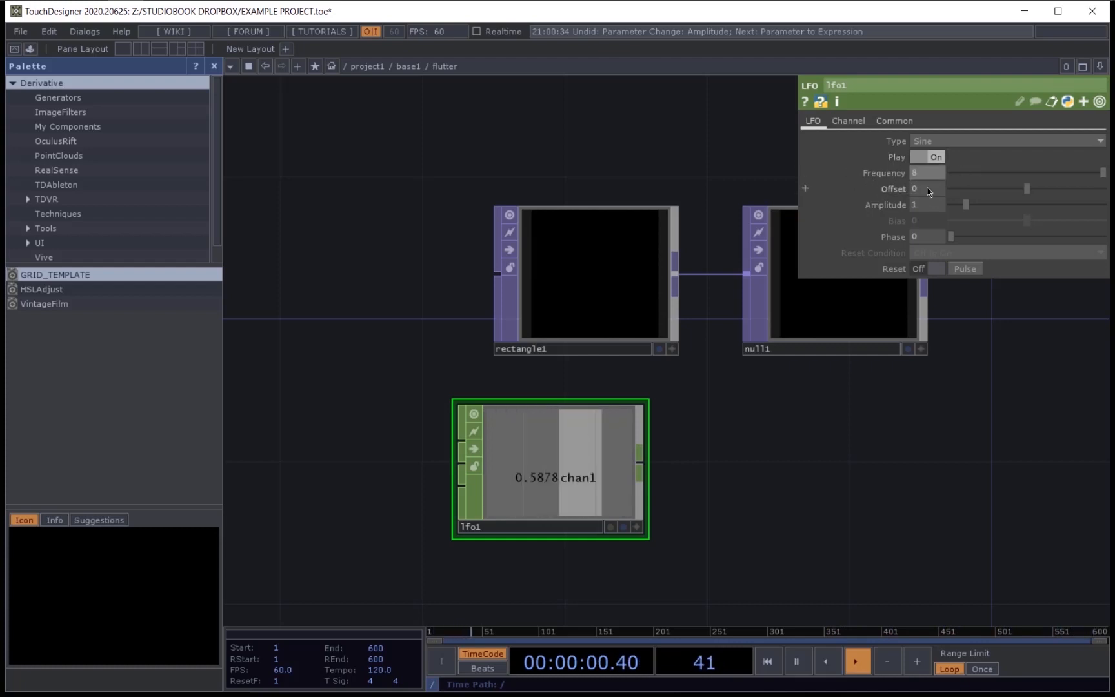
# Step: Append a Math CHOP to the LFO CHOP's output, beside the LFO
pyautogui.moveTo(756, 520); pyautogui.dragTo(685, 506)
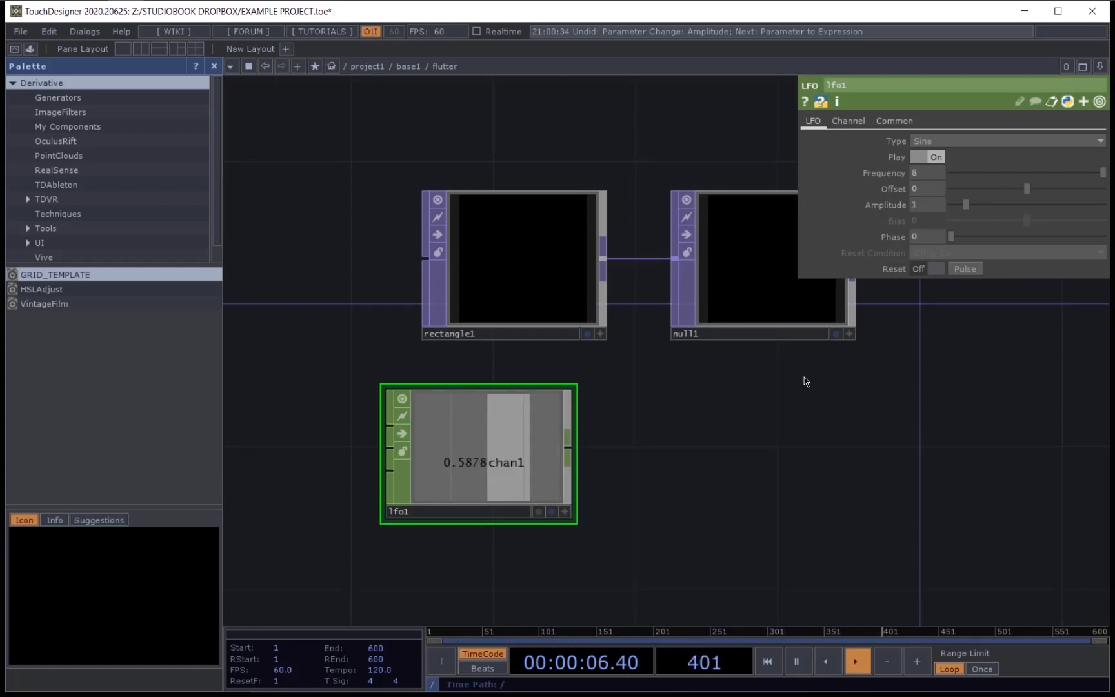
pyautogui.rightClick(568, 448)
pyautogui.write('math')
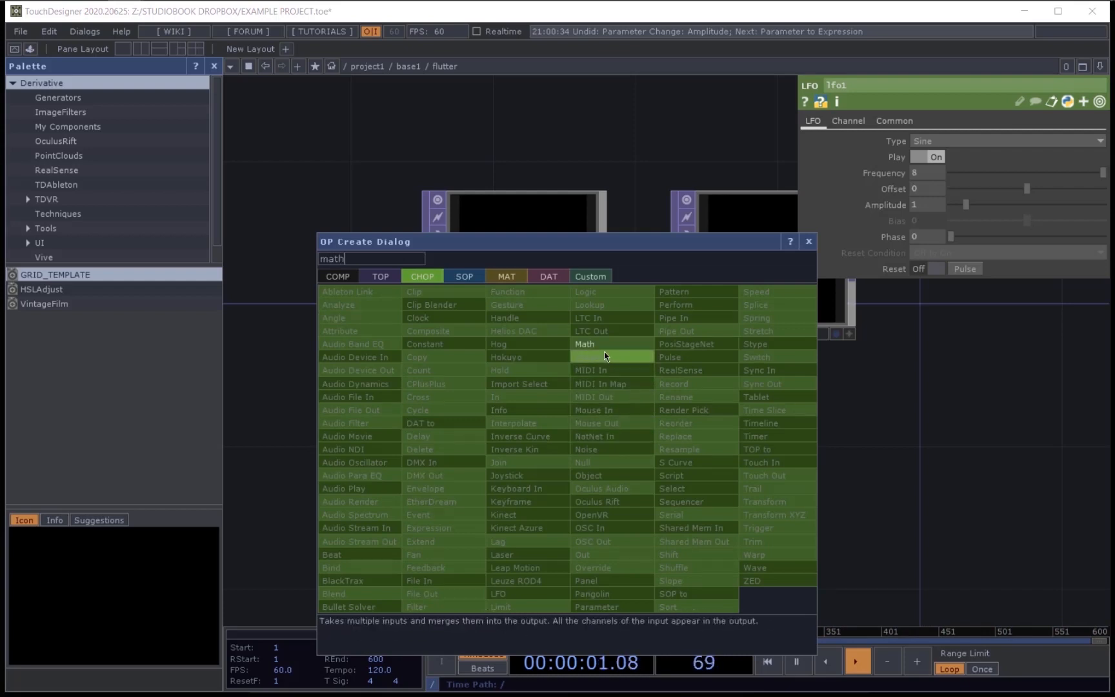
pyautogui.click(604, 351)
pyautogui.click(698, 462)
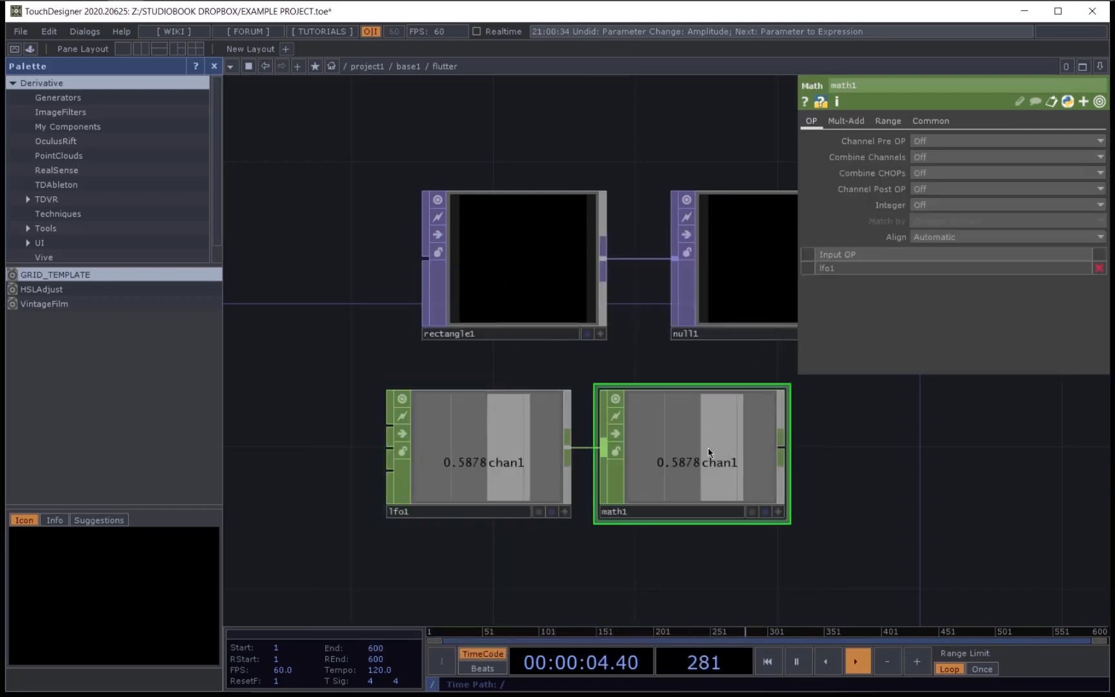
# Step: Set the start of the Math CHOP's From Range to -1, keeping the To Range at 0 to 1
pyautogui.click(885, 121)
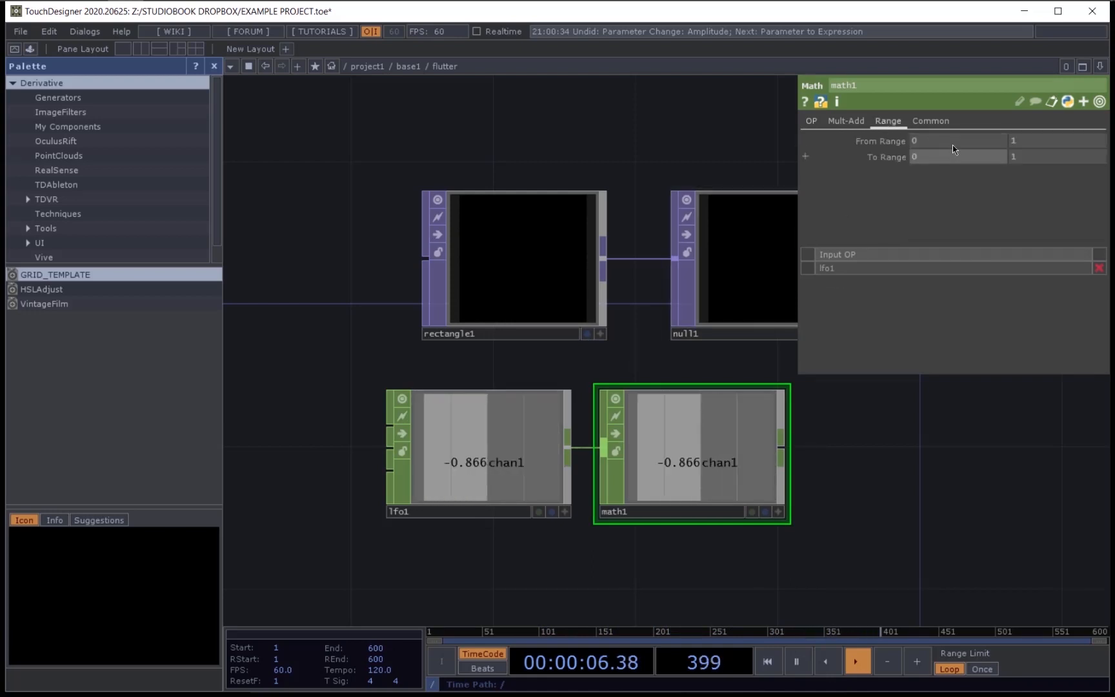
pyautogui.write('-1')
pyautogui.press('Return')
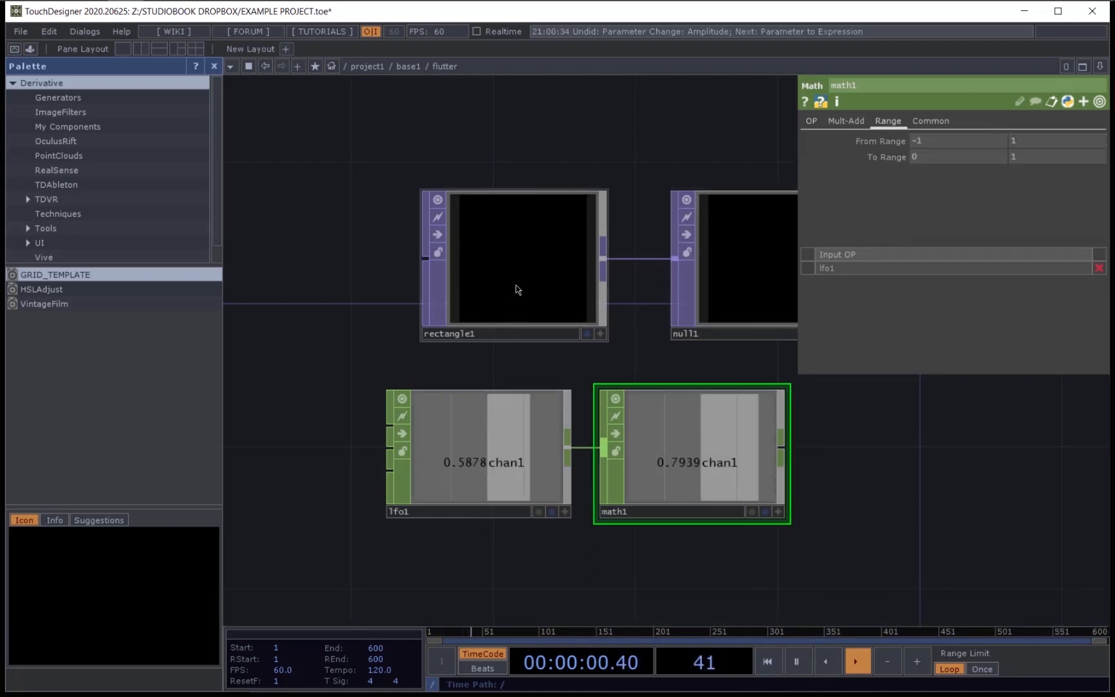
# Step: Link the Rectangle TOP's Fill Alpha to the Math CHOP's chan1 channel as a CHOP Reference
pyautogui.click(560, 298)
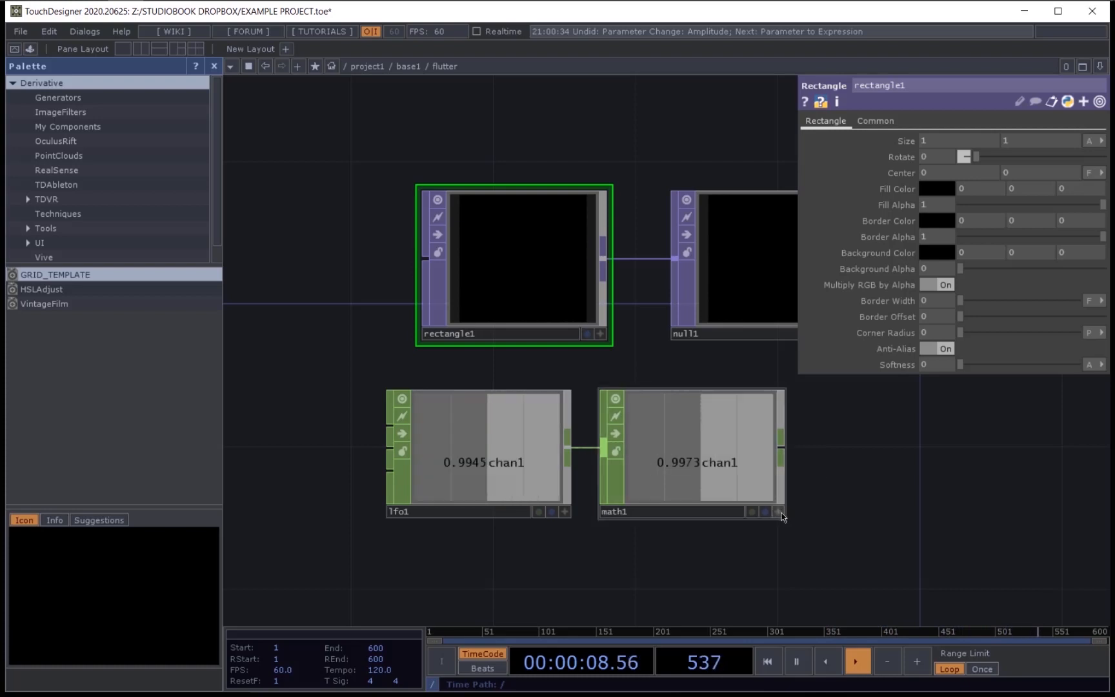
pyautogui.click(699, 459)
pyautogui.click(511, 227)
pyautogui.click(778, 512)
pyautogui.moveTo(680, 456); pyautogui.dragTo(902, 207)
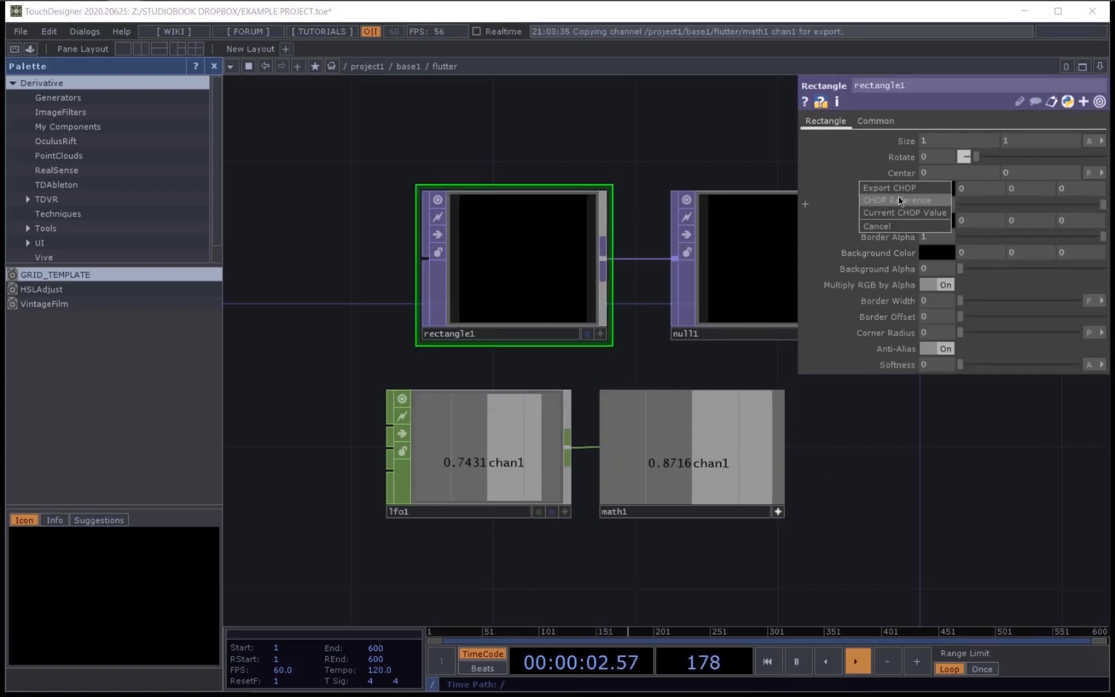
pyautogui.click(901, 200)
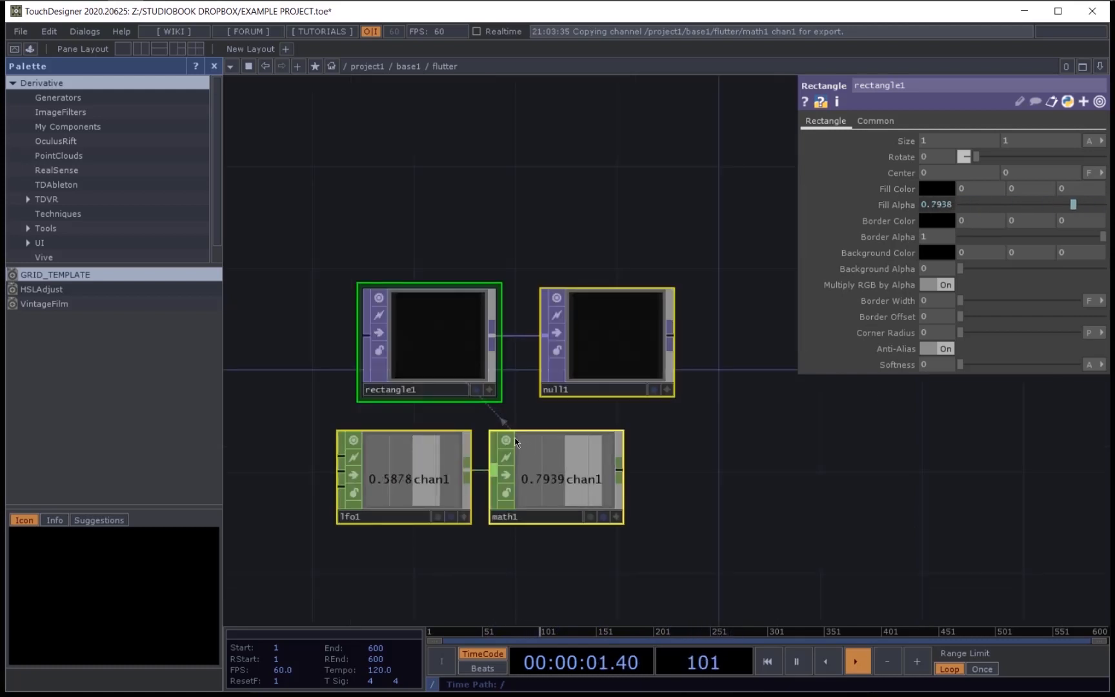
# Step: Turn off the viewers of all four operators in the flutter network
pyautogui.click(506, 438)
pyautogui.click(748, 437)
pyautogui.moveTo(663, 429); pyautogui.dragTo(574, 442)
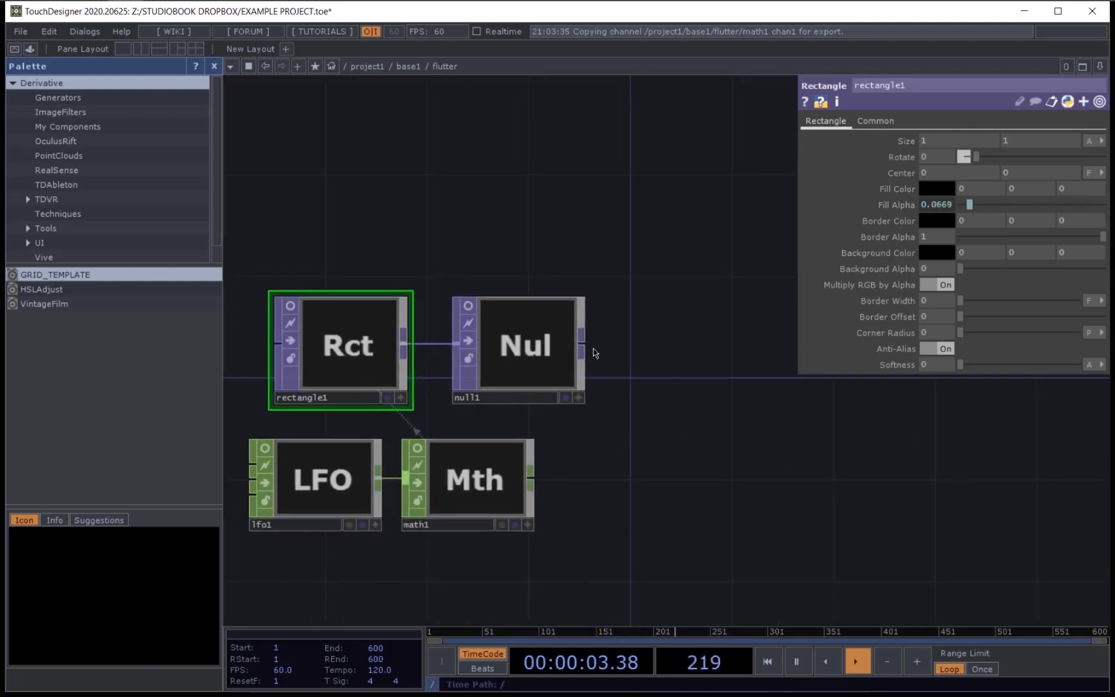
# Step: Append an Out TOP to the Null TOP's output in the flutter network, beside the Null
pyautogui.press('Tab')
pyautogui.write('o')
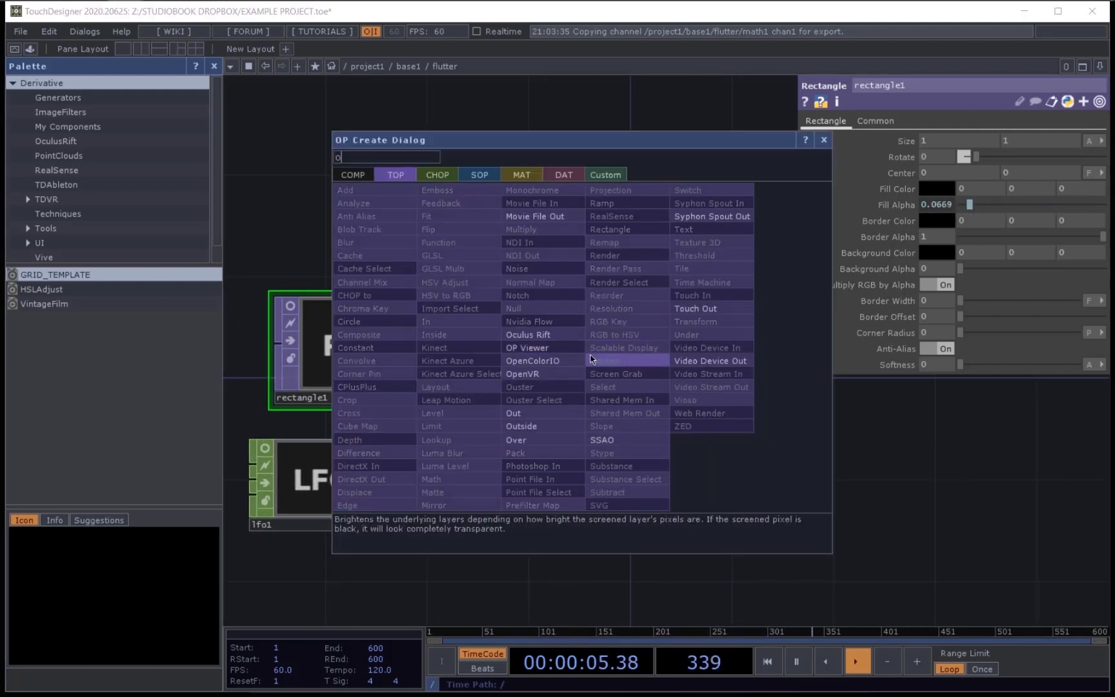
pyautogui.write('t')
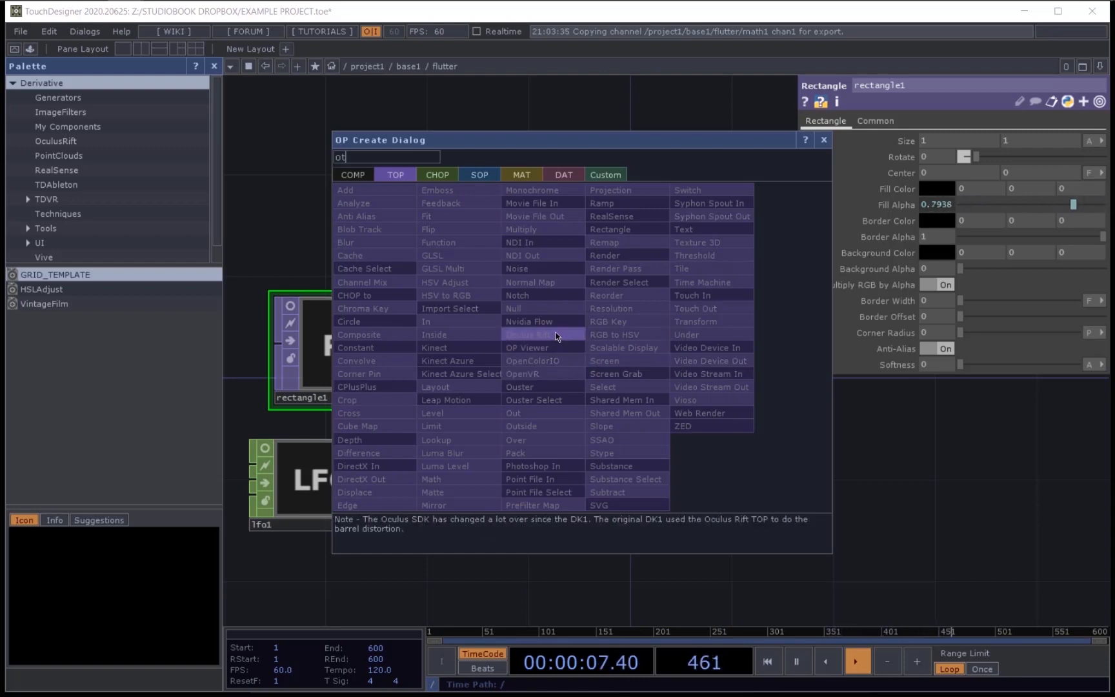
pyautogui.press('BackSpace')
pyautogui.write('u')
pyautogui.press('Return')
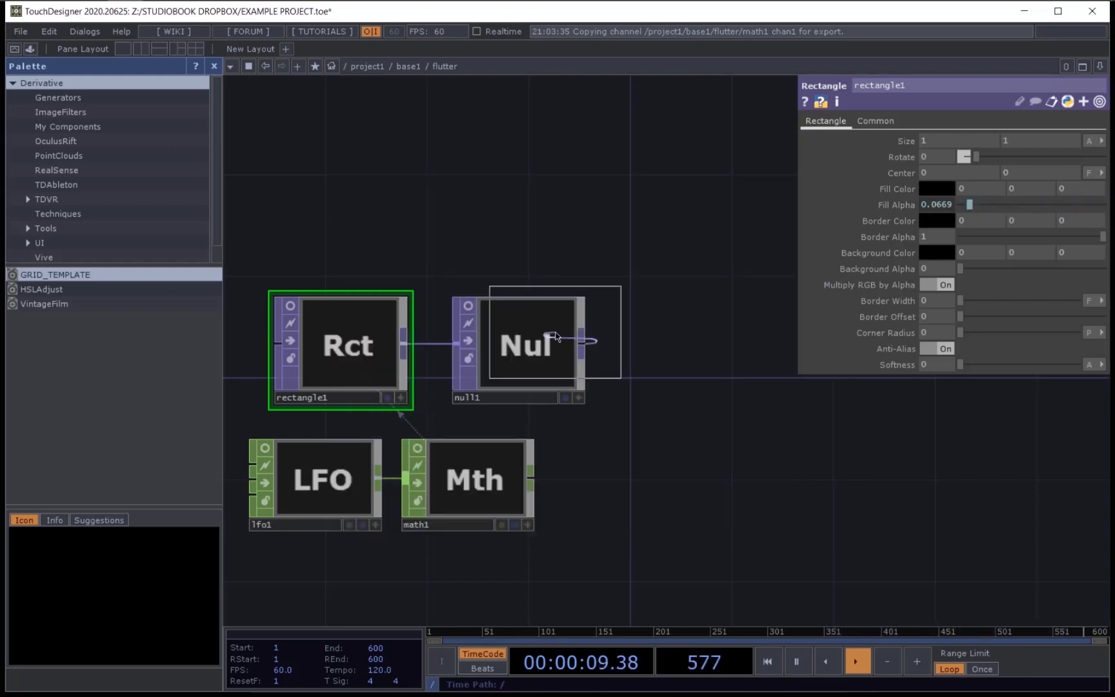
pyautogui.click(555, 333)
pyautogui.moveTo(556, 333); pyautogui.dragTo(713, 358)
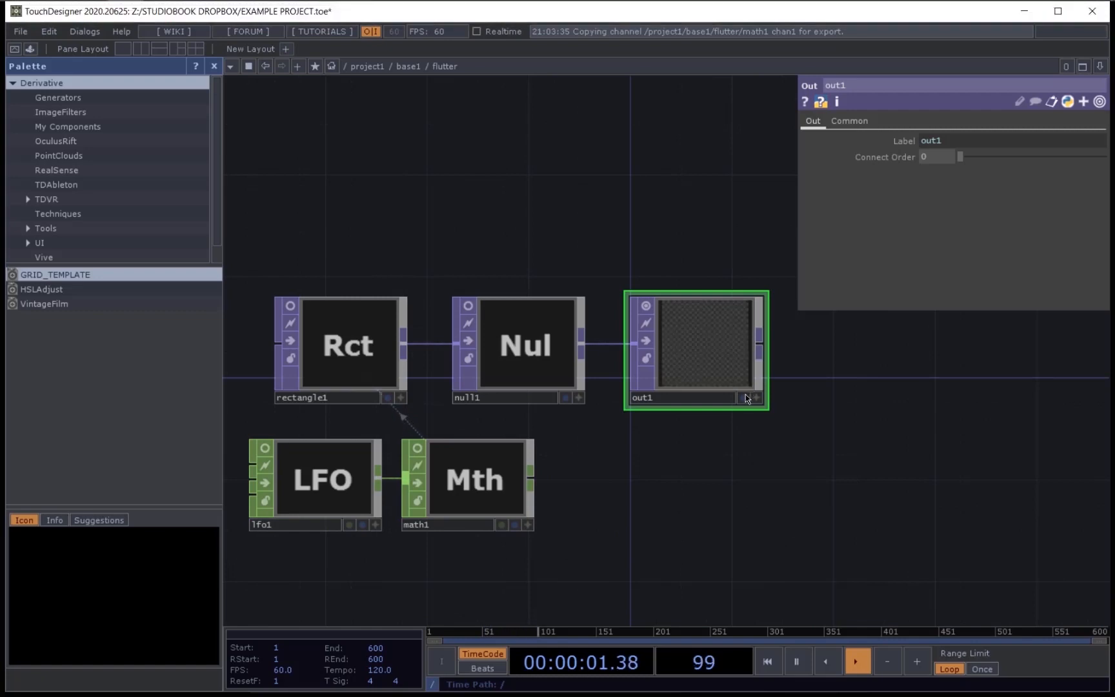
# Step: Return to the parent base1 network and turn off the flutter component's viewer
pyautogui.click(324, 322)
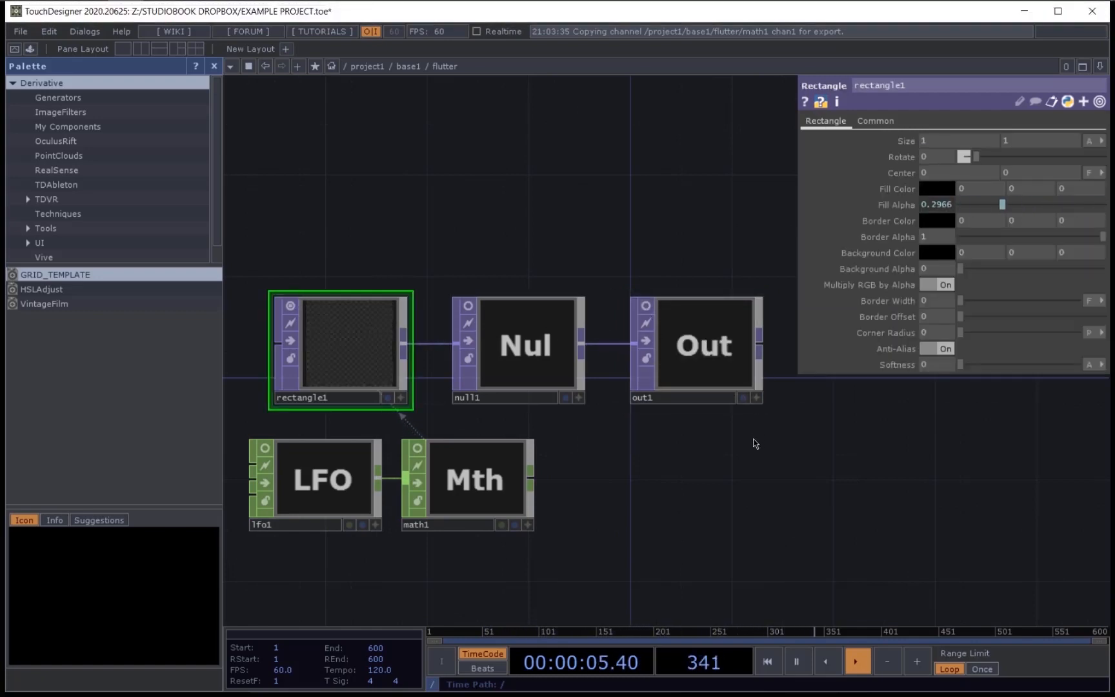
pyautogui.scroll(-6, 615, 439)
pyautogui.scroll(3, 646, 439)
pyautogui.scroll(-3, 645, 439)
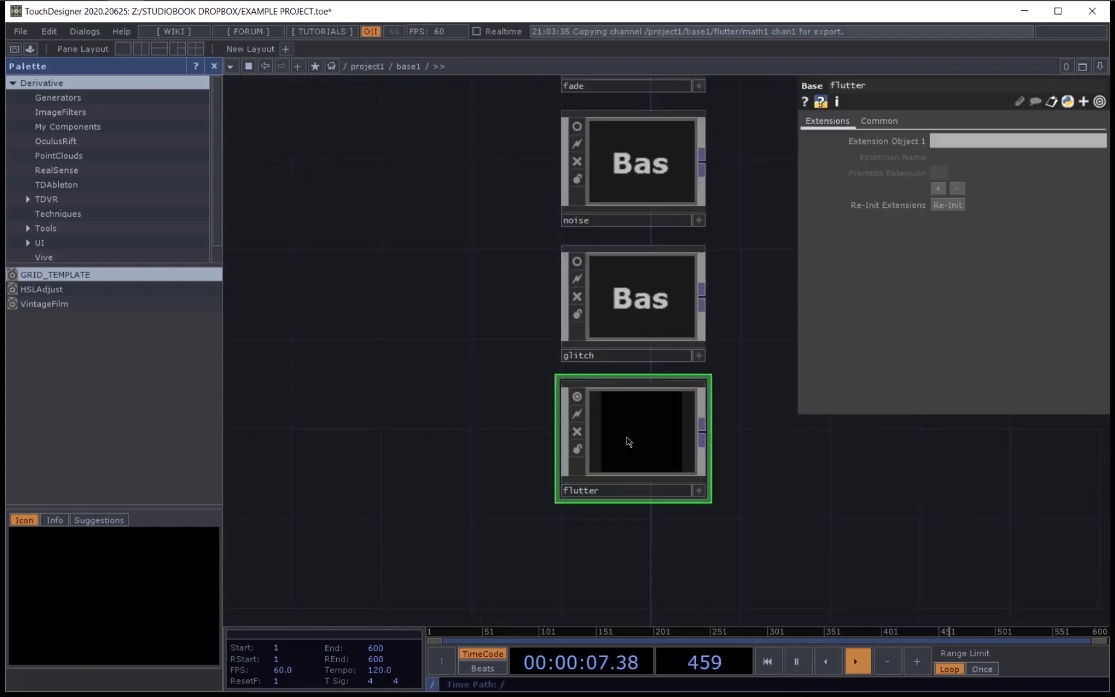
pyautogui.click(577, 398)
# Step: Add a new Base COMP below the flutter component
pyautogui.moveTo(343, 378); pyautogui.dragTo(195, 335)
pyautogui.scroll(-3, 458, 413)
pyautogui.moveTo(571, 540); pyautogui.dragTo(657, 448)
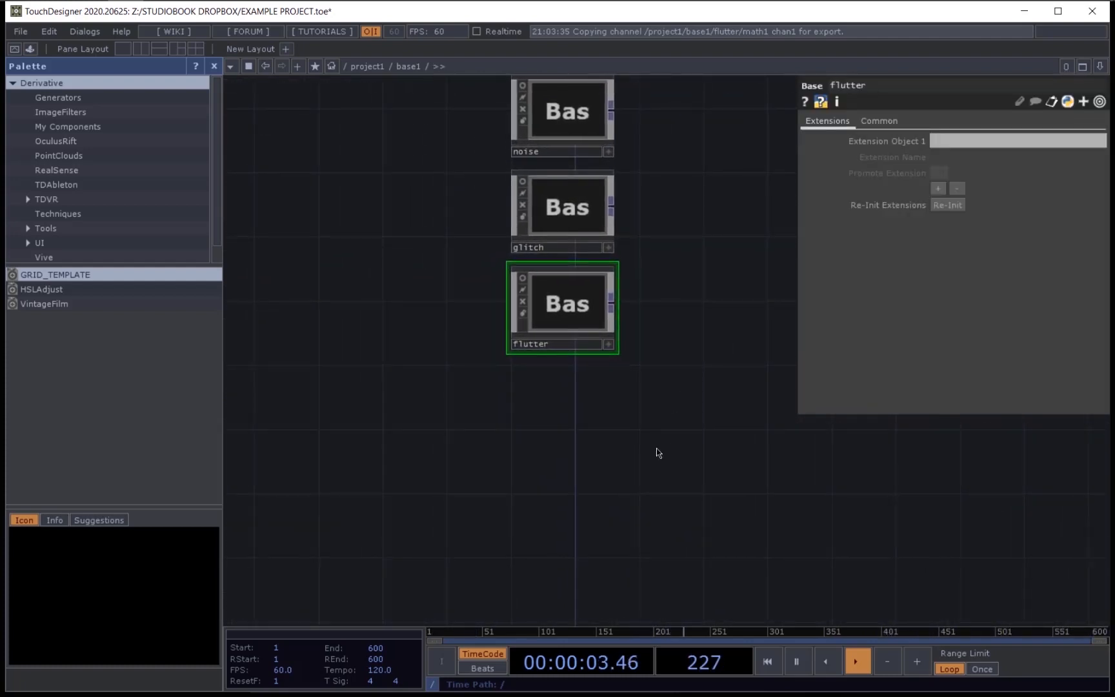
pyautogui.press('Tab')
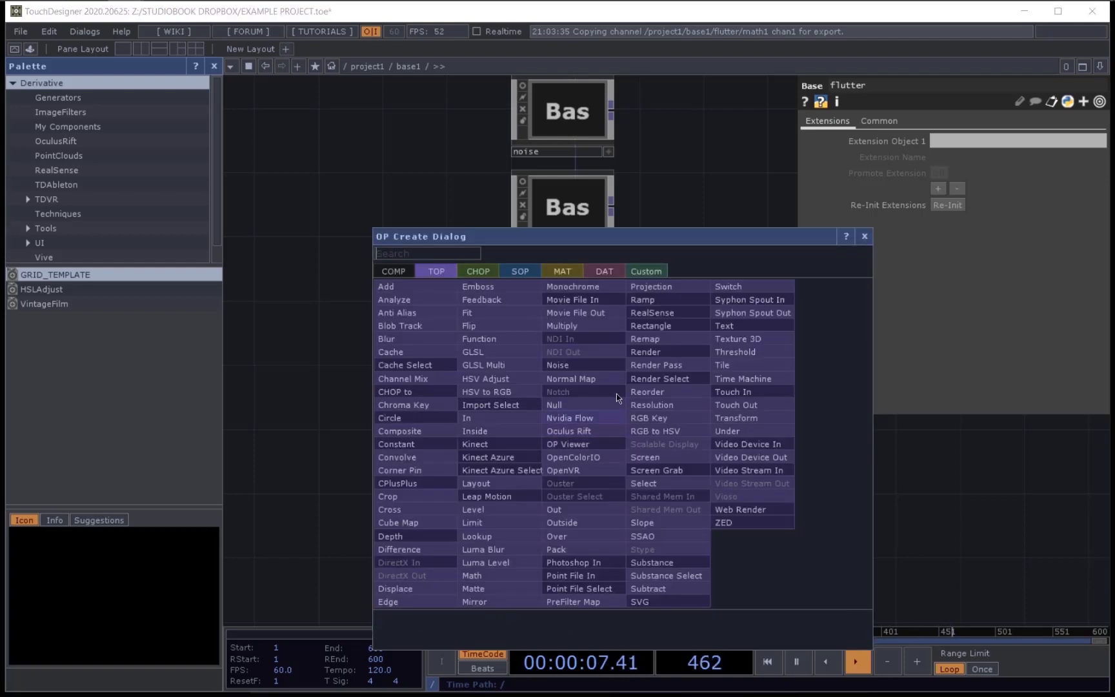
pyautogui.click(389, 272)
pyautogui.click(559, 287)
pyautogui.click(565, 415)
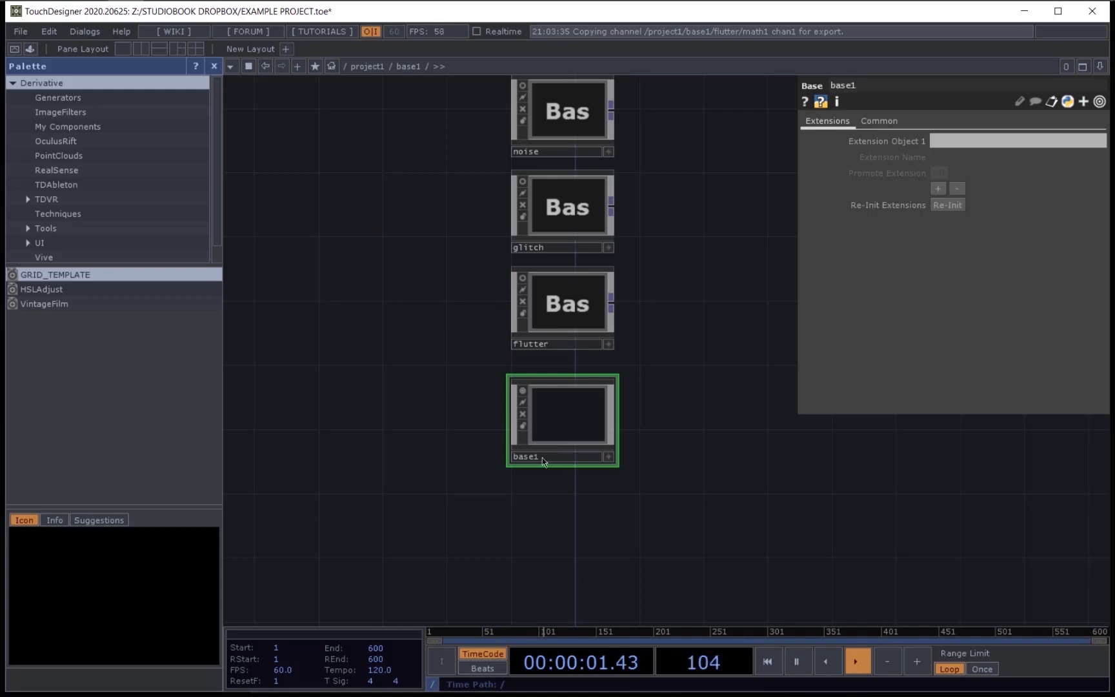
# Step: Rename the new Base COMP below flutter as lens_flare
pyautogui.scroll(3, 542, 458)
pyautogui.write('fla')
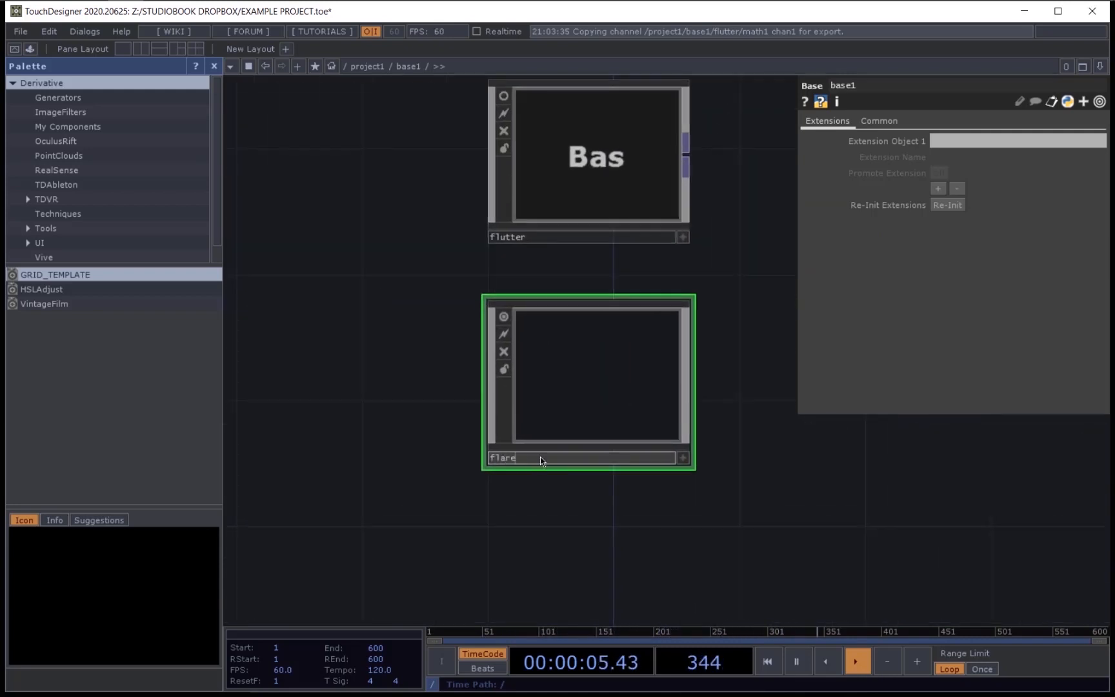
pyautogui.write('re')
pyautogui.press('Return')
pyautogui.press('Return')
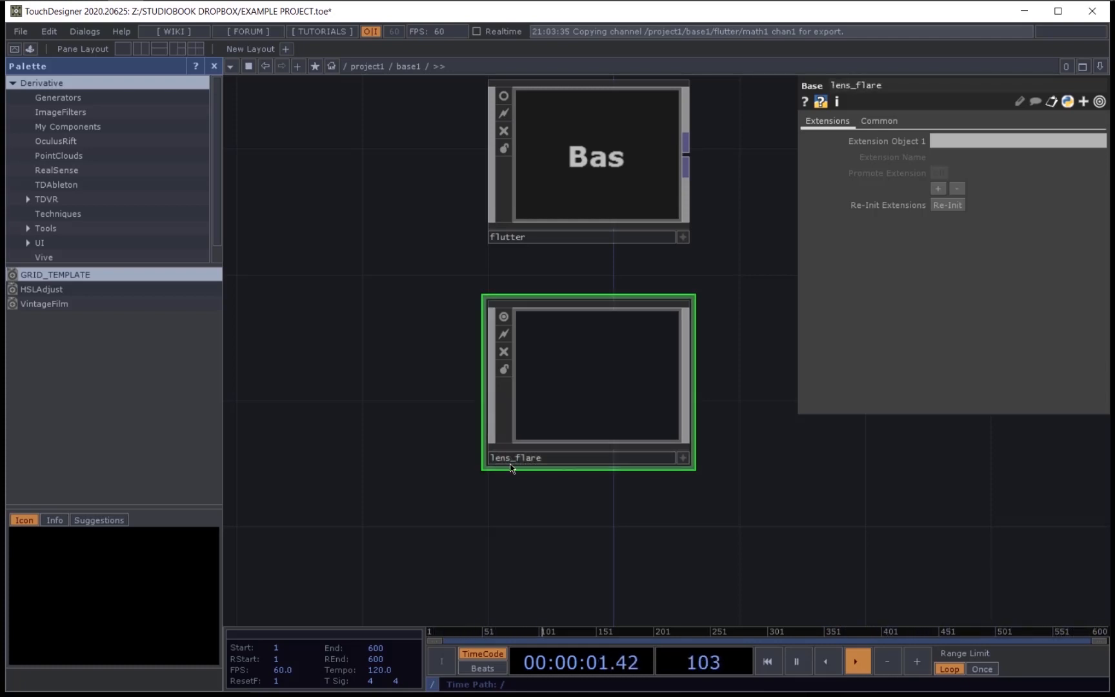
# Step: Enter the lens_flare component and add a Noise TOP to its empty network
pyautogui.doubleClick(583, 394)
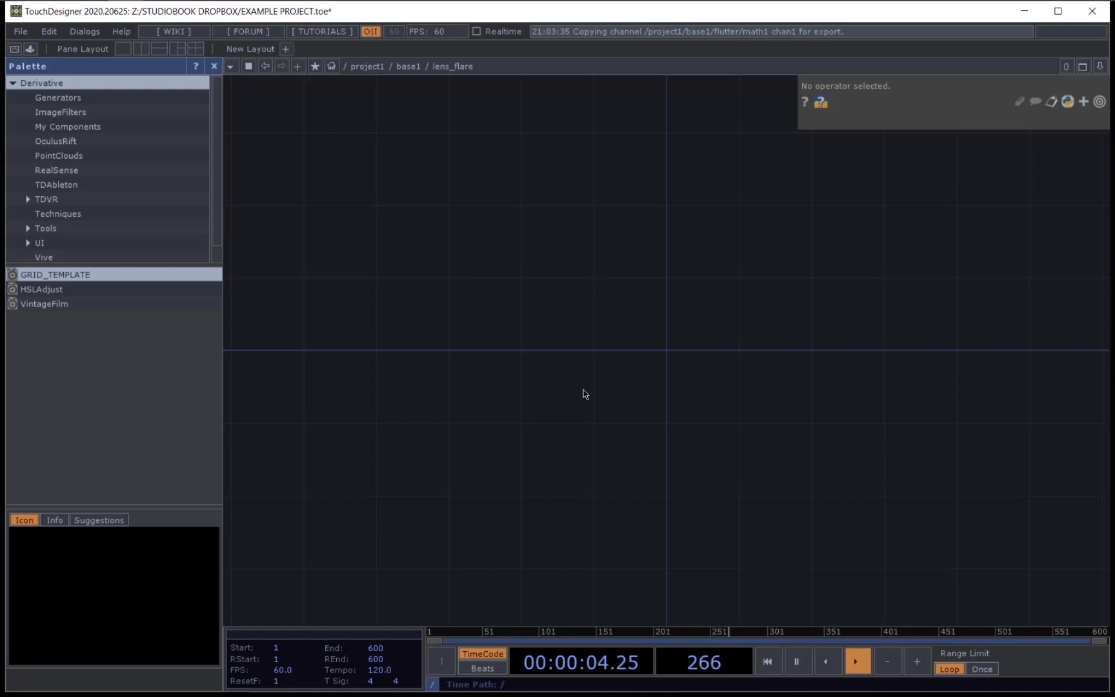
pyautogui.press('Tab')
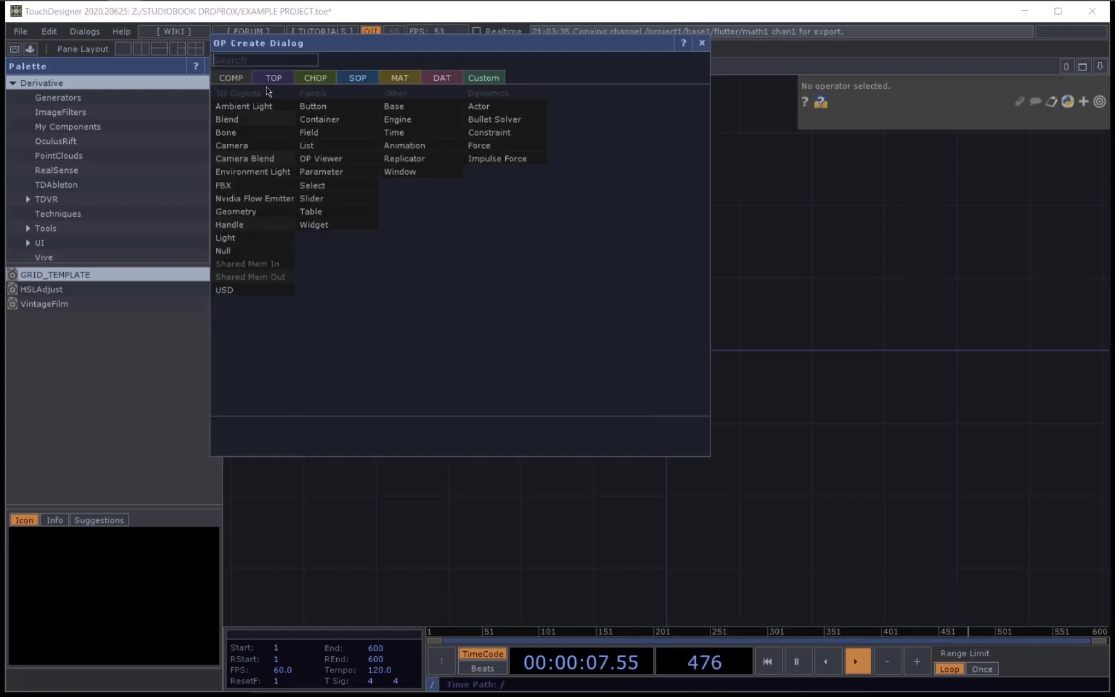
pyautogui.click(286, 77)
pyautogui.write('noi')
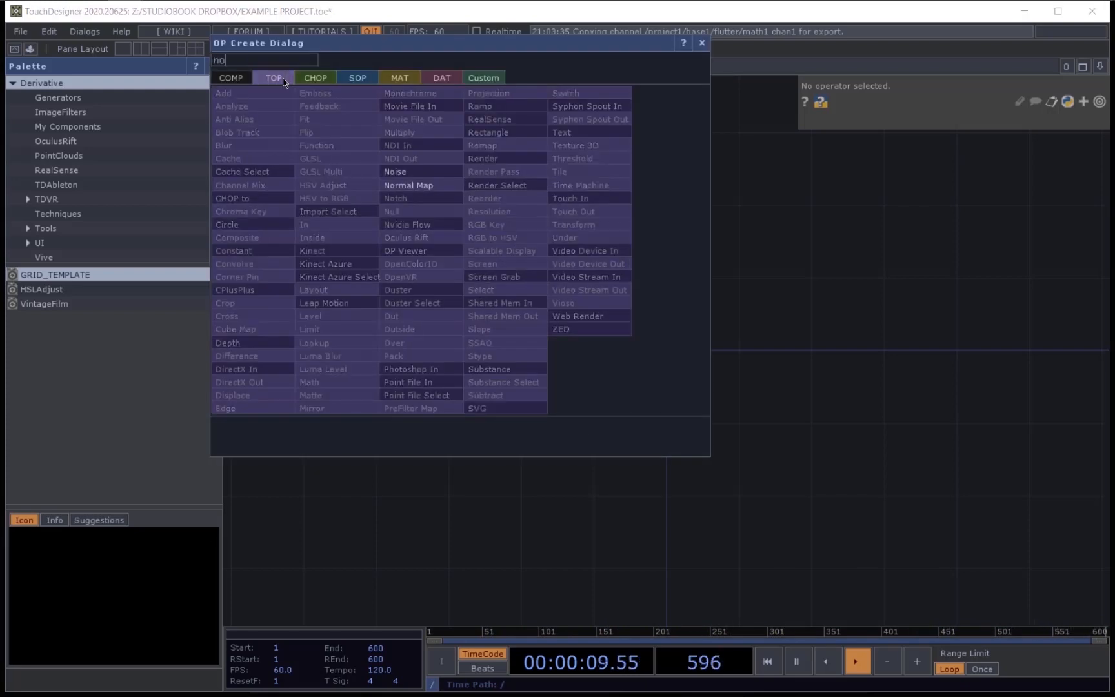
pyautogui.click(421, 173)
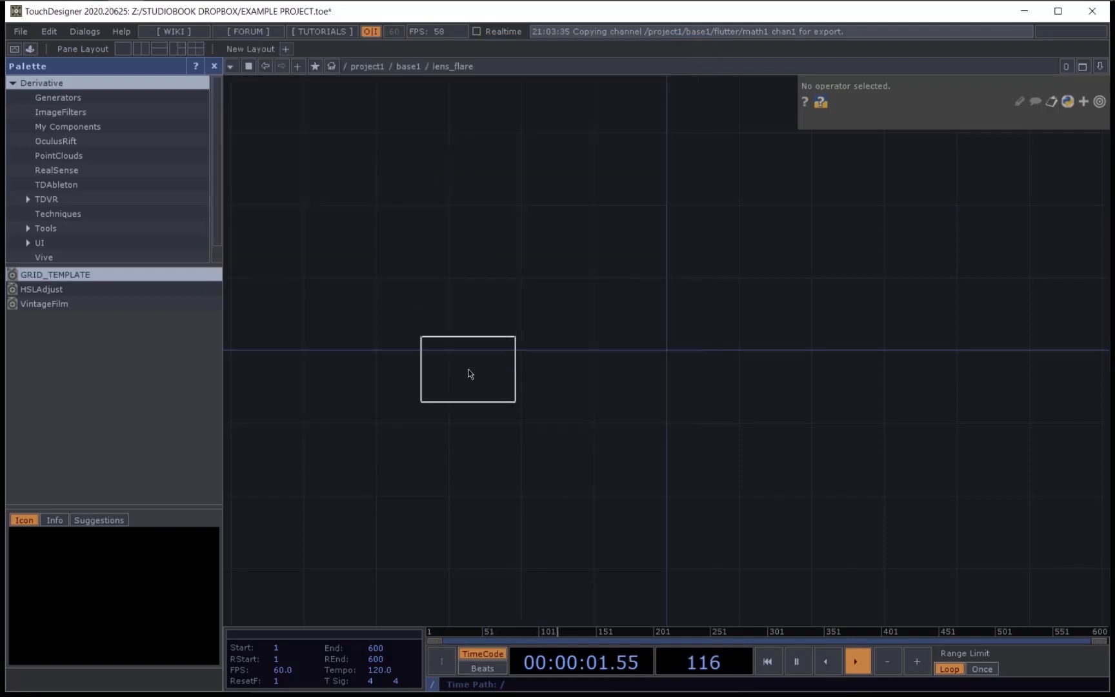
pyautogui.click(468, 373)
# Step: Set the Noise TOP's Period to 12, Harmonics to 0, Harmonic Spread to 0 and Harmonic Gain to 2
pyautogui.scroll(3, 615, 389)
pyautogui.scroll(2, 651, 404)
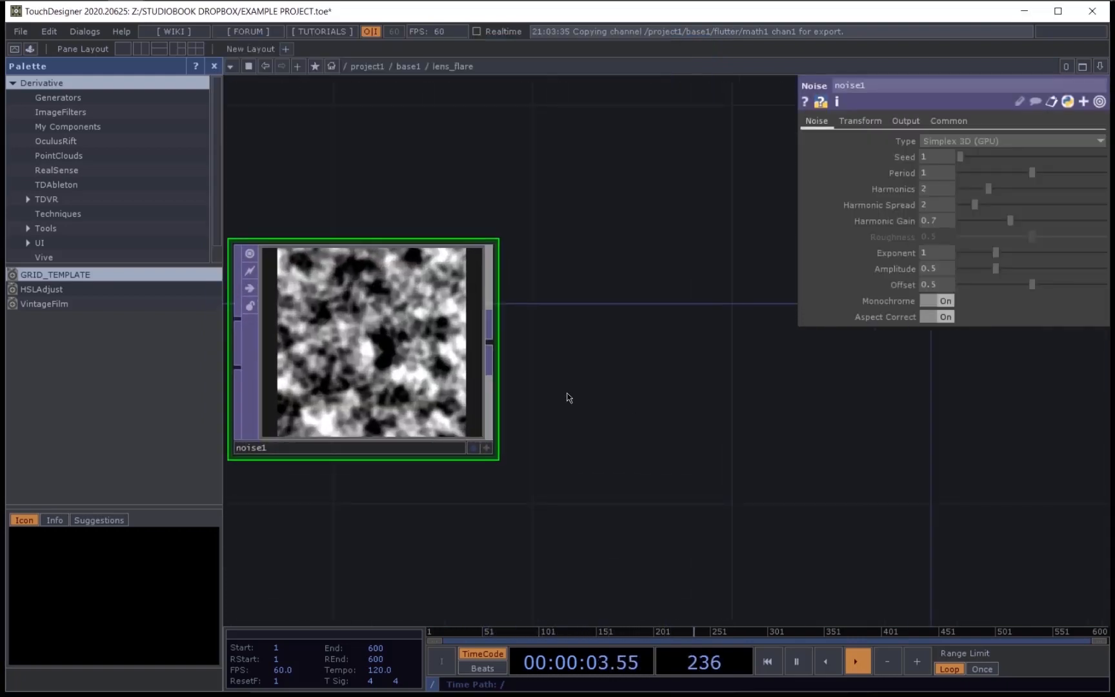
pyautogui.moveTo(567, 396); pyautogui.dragTo(760, 429)
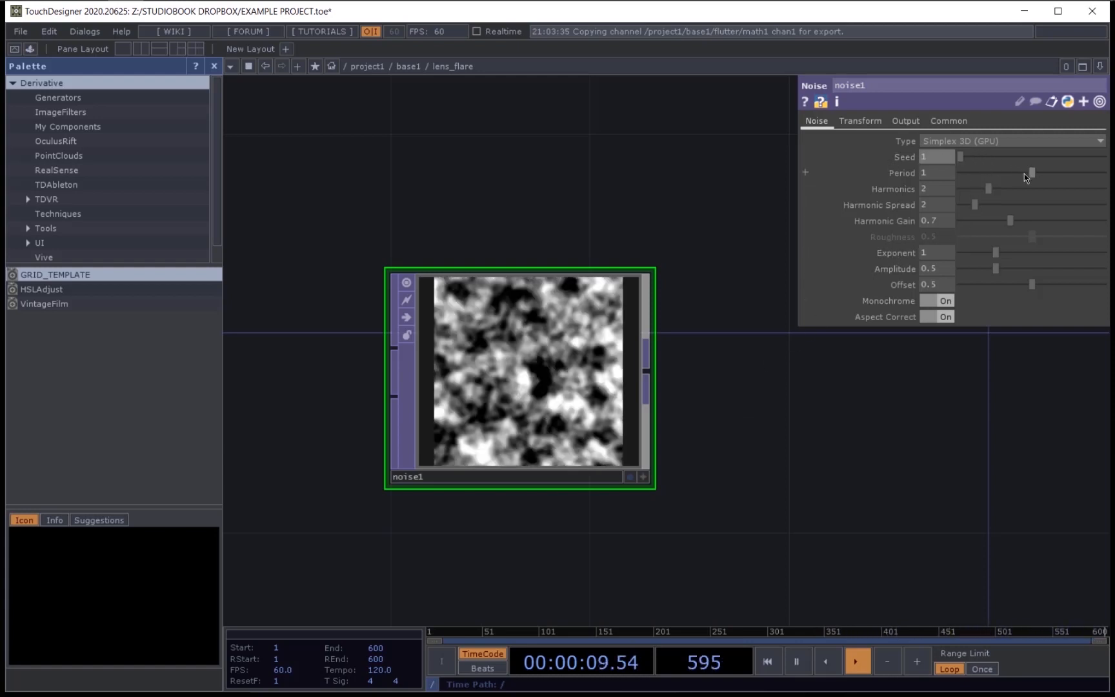
pyautogui.moveTo(1033, 172); pyautogui.dragTo(1114, 173)
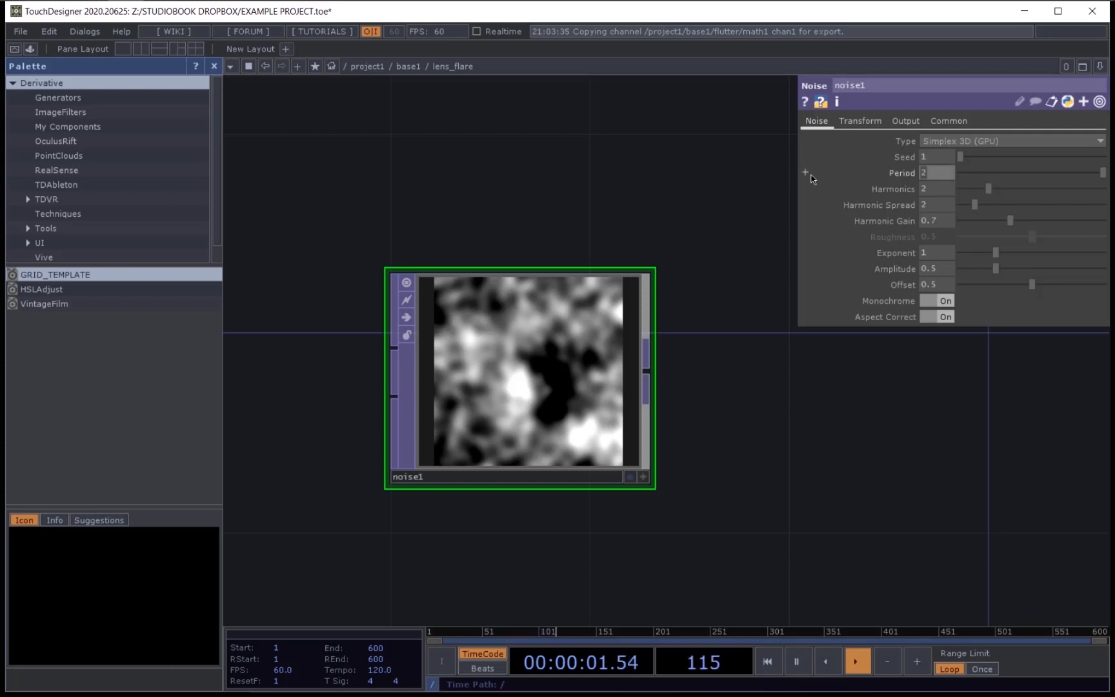
pyautogui.write('12')
pyautogui.press('Return')
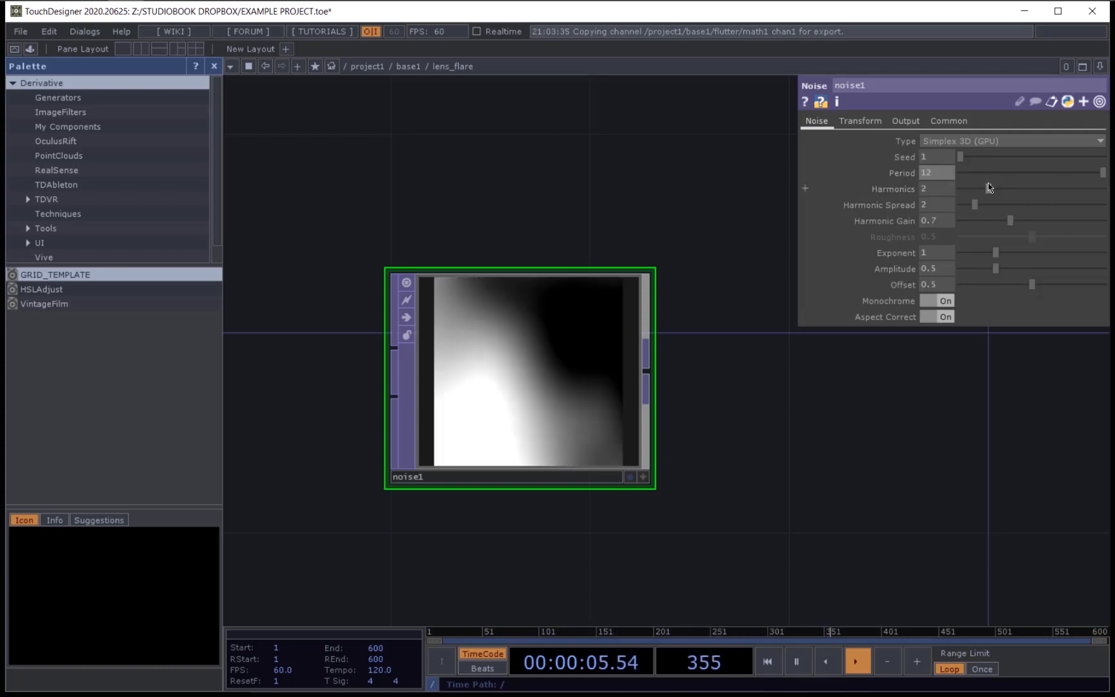
pyautogui.moveTo(988, 184); pyautogui.dragTo(859, 223)
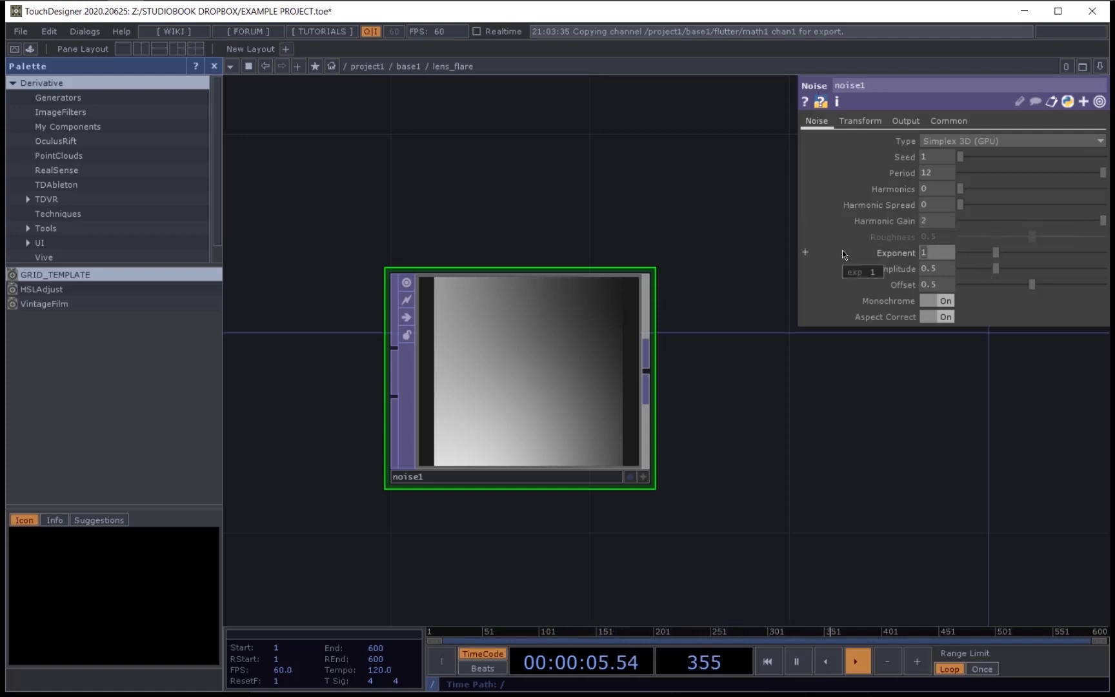
# Step: Set the Noise TOP's Exponent to 4, Amplitude to 1 and Offset to 1
pyautogui.write('4')
pyautogui.press('Return')
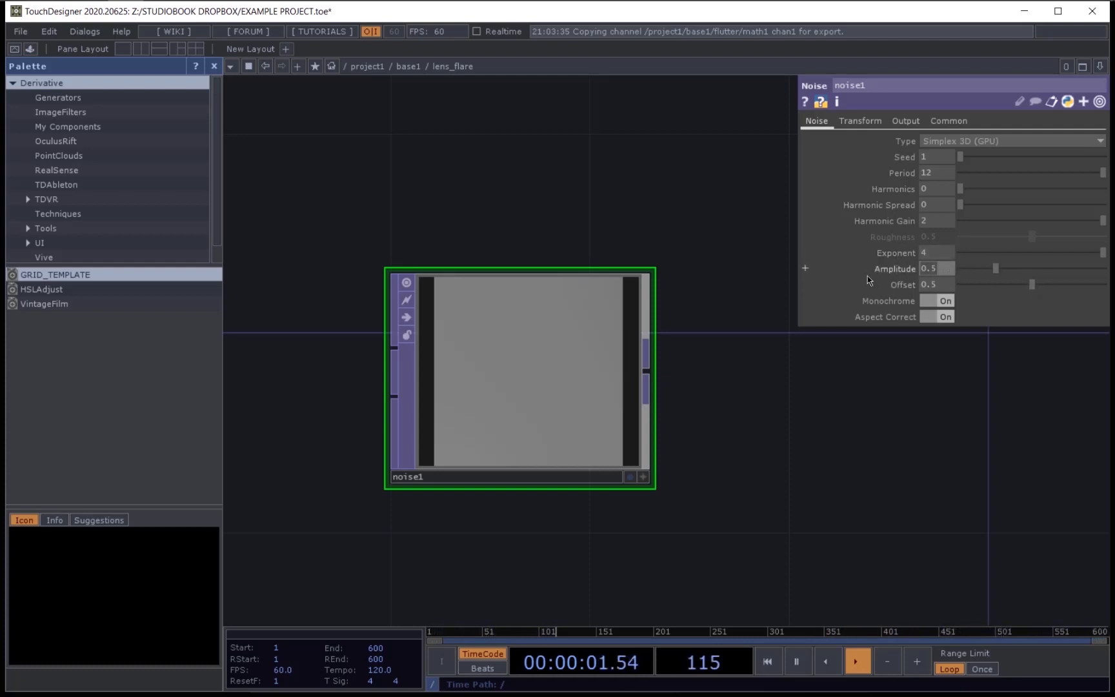
pyautogui.write('1')
pyautogui.press('Return')
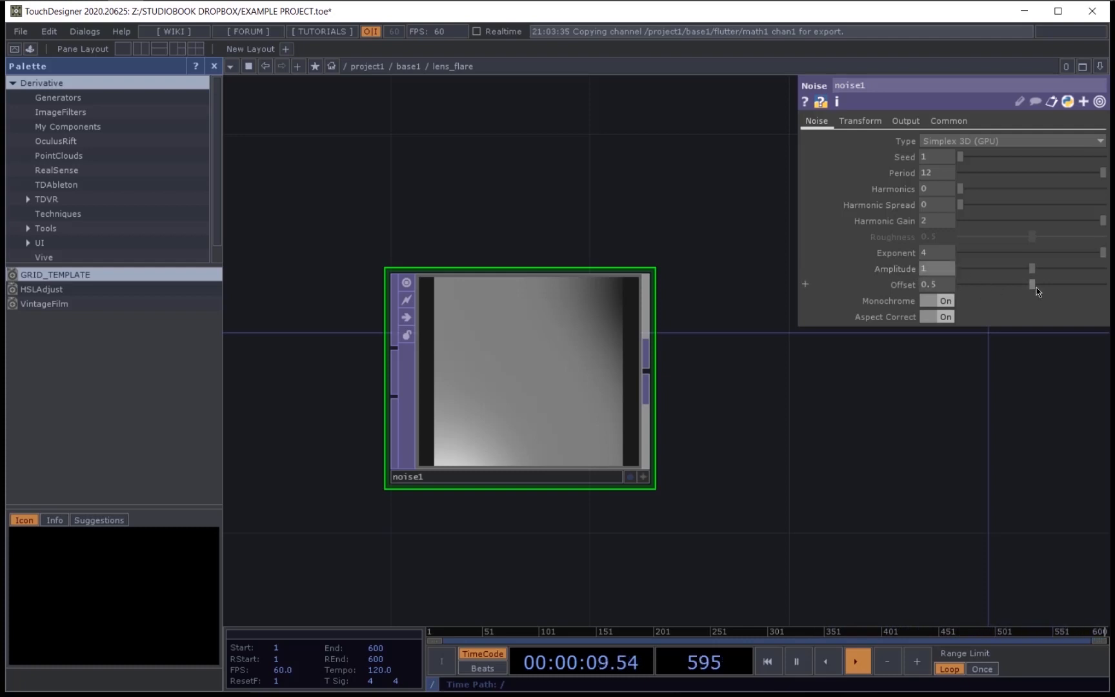
pyautogui.moveTo(1034, 286); pyautogui.dragTo(1104, 285)
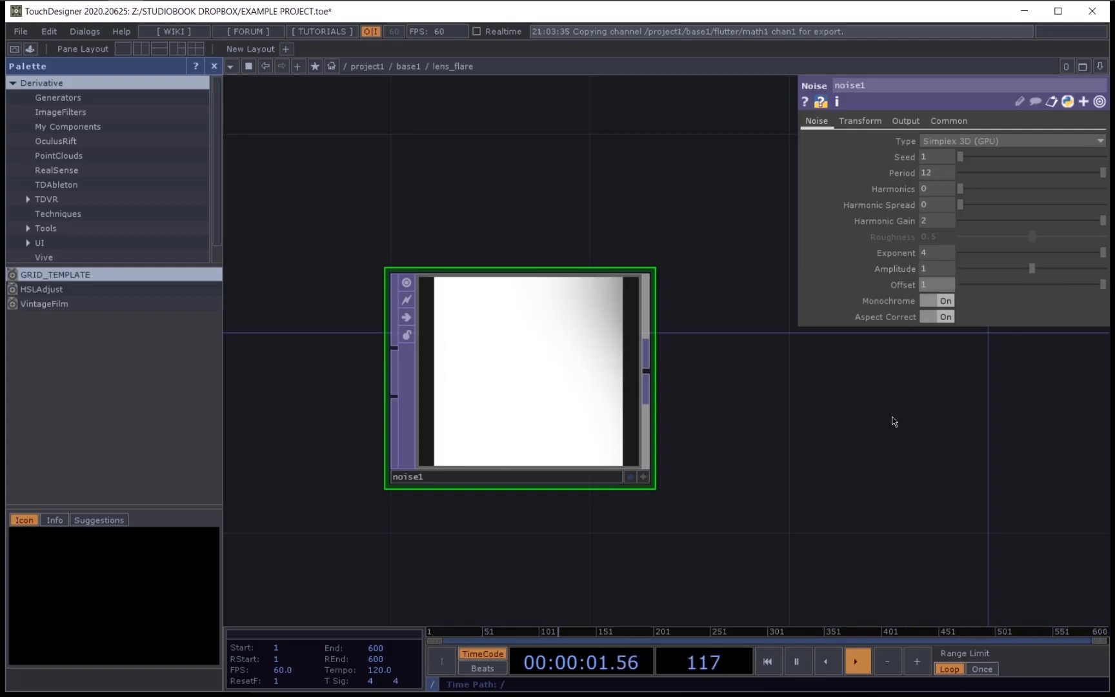
# Step: Try to animate the Noise TOP's Translate Z with an expression
pyautogui.click(861, 121)
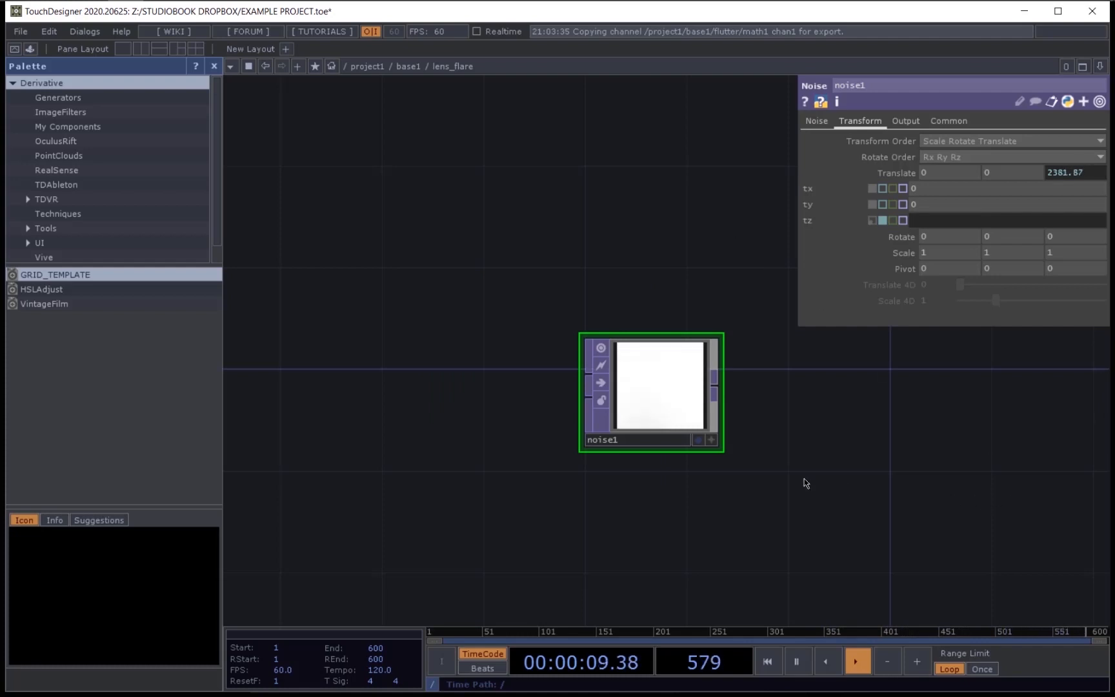
pyautogui.scroll(-3, 852, 482)
pyautogui.scroll(3, 852, 482)
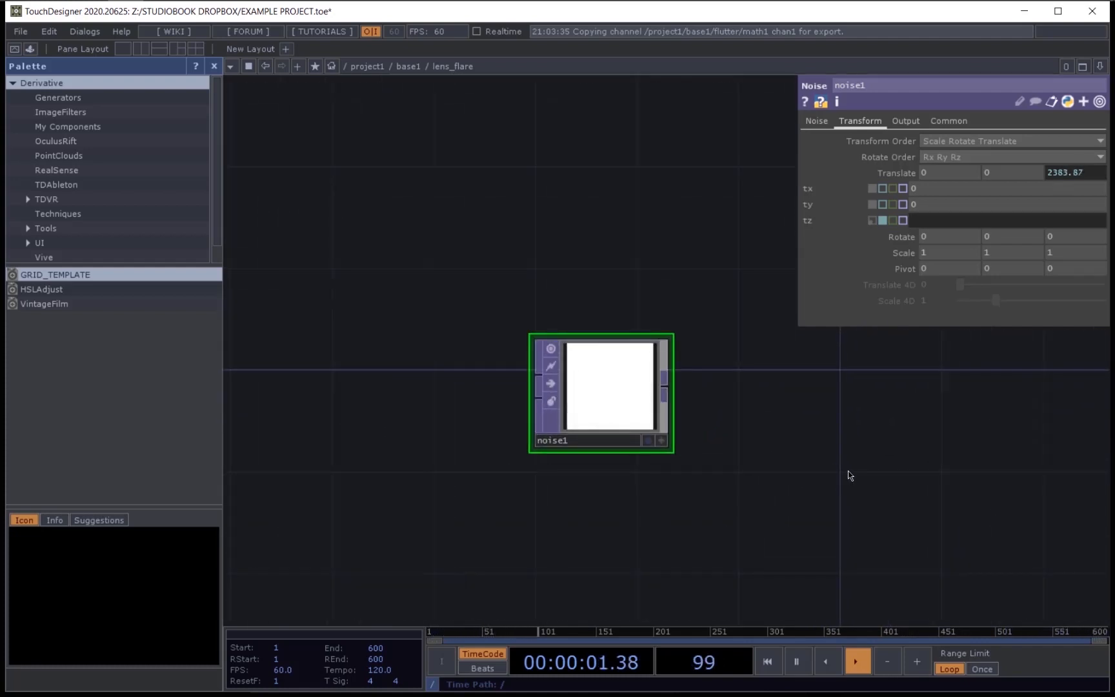
pyautogui.hotkey('ctrl', 'z')
# Step: Add a Constant CHOP ahead of the Noise TOP and set its chan1 value to 2
pyautogui.moveTo(470, 256); pyautogui.dragTo(686, 240)
pyautogui.press('Tab')
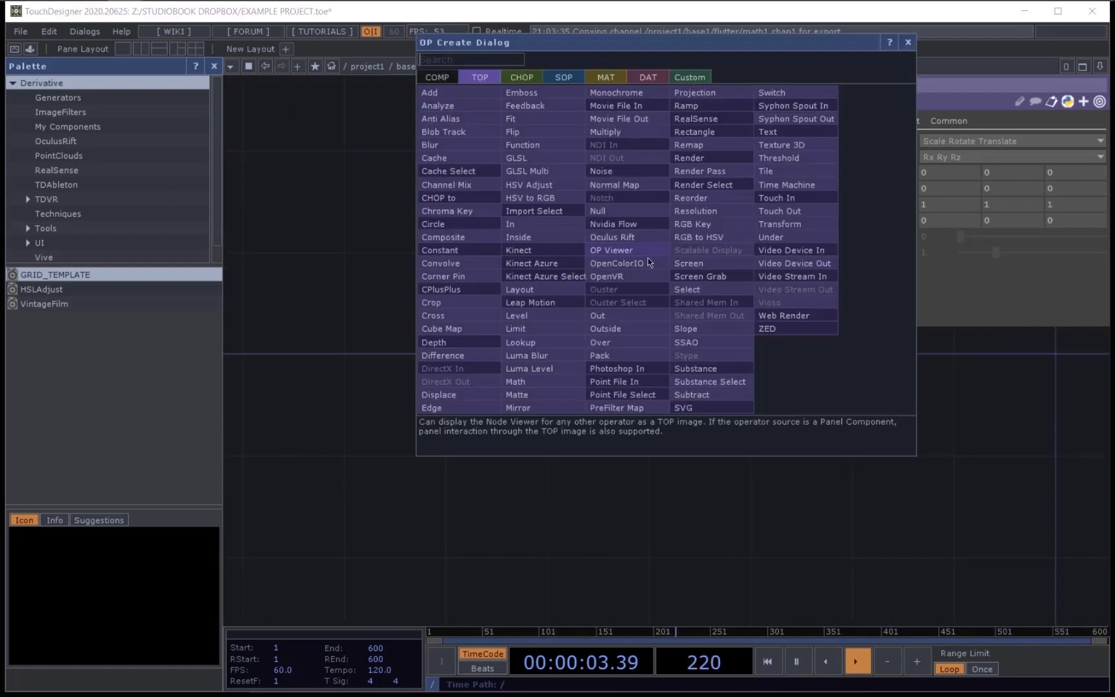
pyautogui.write('c')
pyautogui.press('Tab')
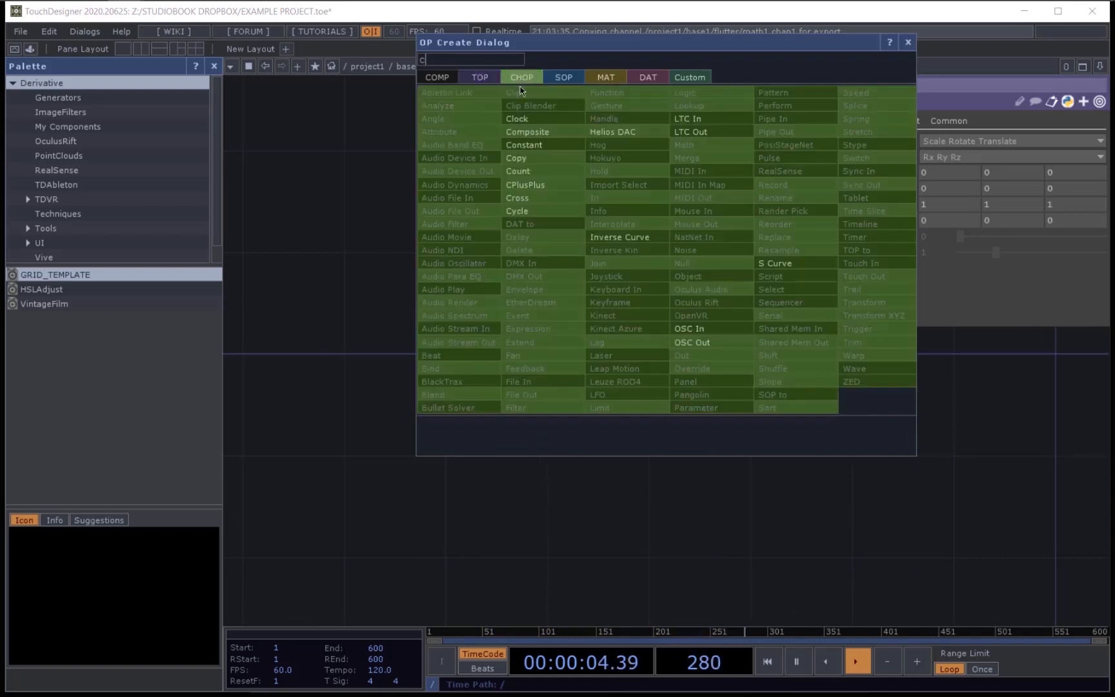
pyautogui.click(541, 149)
pyautogui.click(408, 441)
pyautogui.scroll(2, 554, 435)
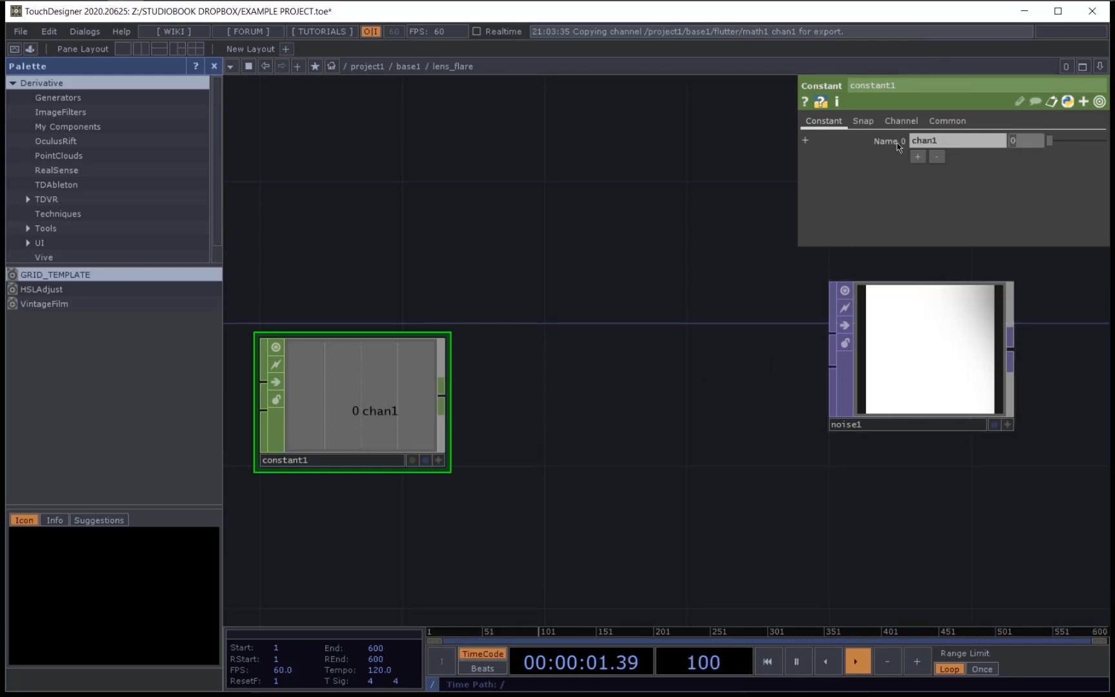
pyautogui.write('2')
pyautogui.press('Return')
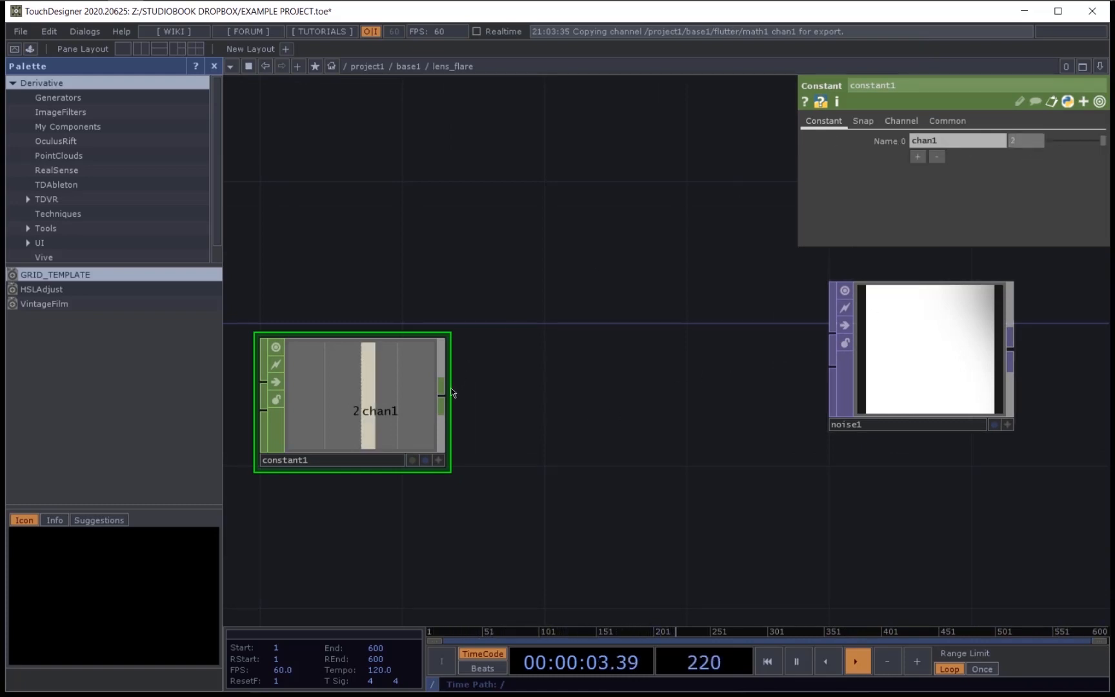
# Step: Append a Speed CHOP to the Constant CHOP's output, beside the Constant
pyautogui.middleClick(433, 396)
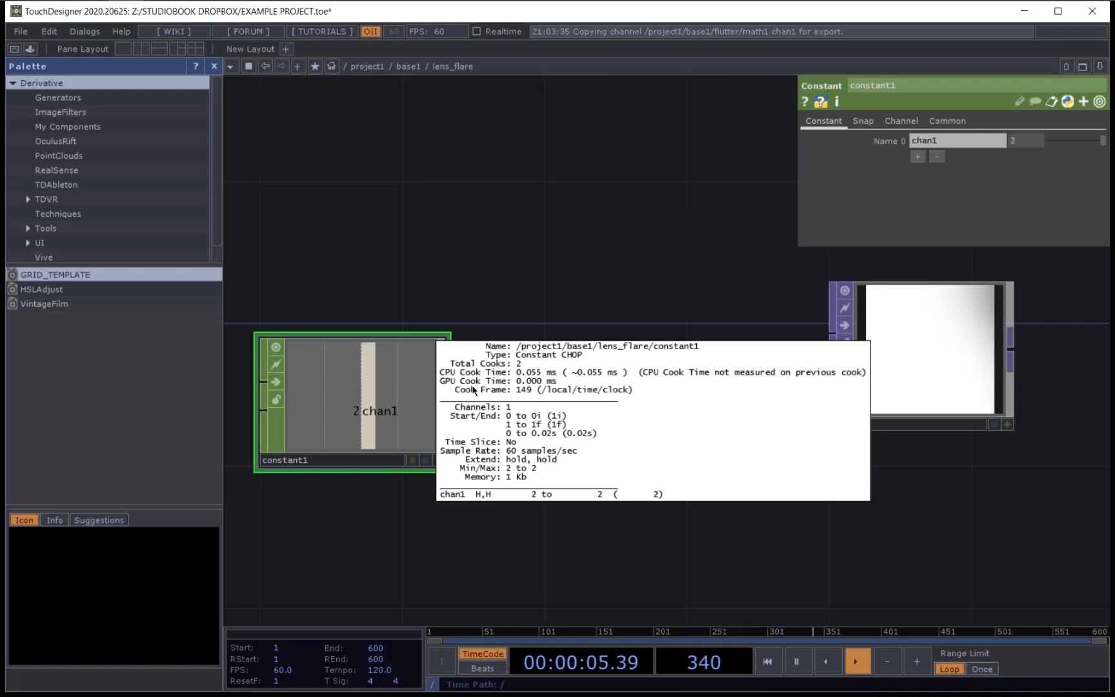
pyautogui.press('Tab')
pyautogui.write('s')
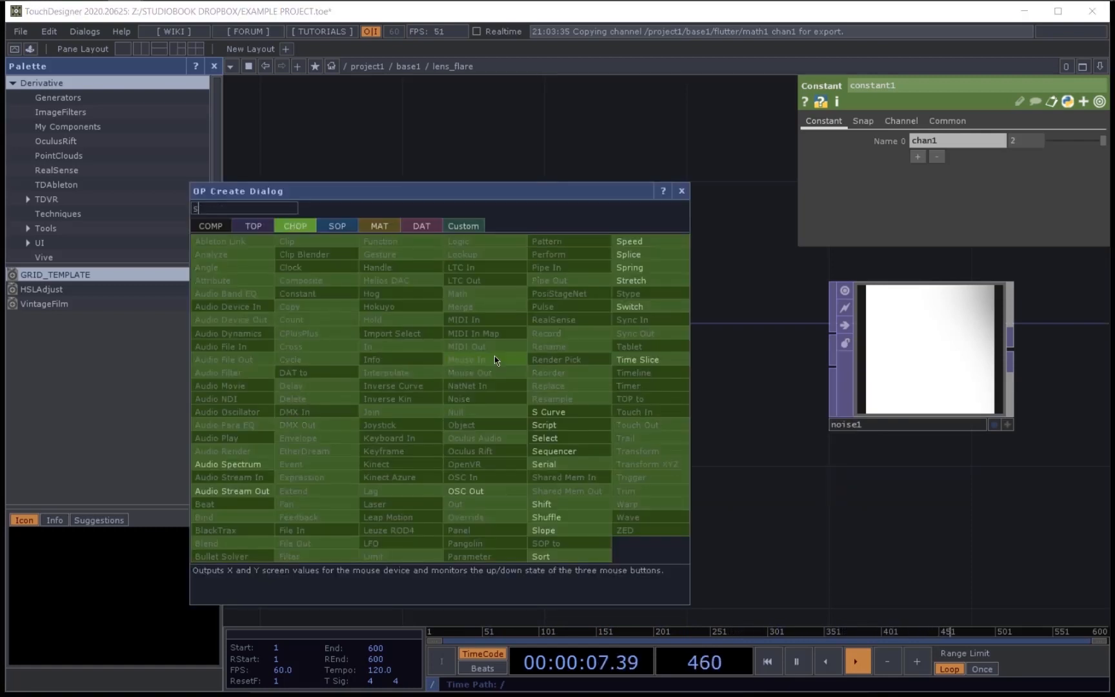
pyautogui.write('peed')
pyautogui.press('Return')
pyautogui.moveTo(507, 357); pyautogui.dragTo(583, 390)
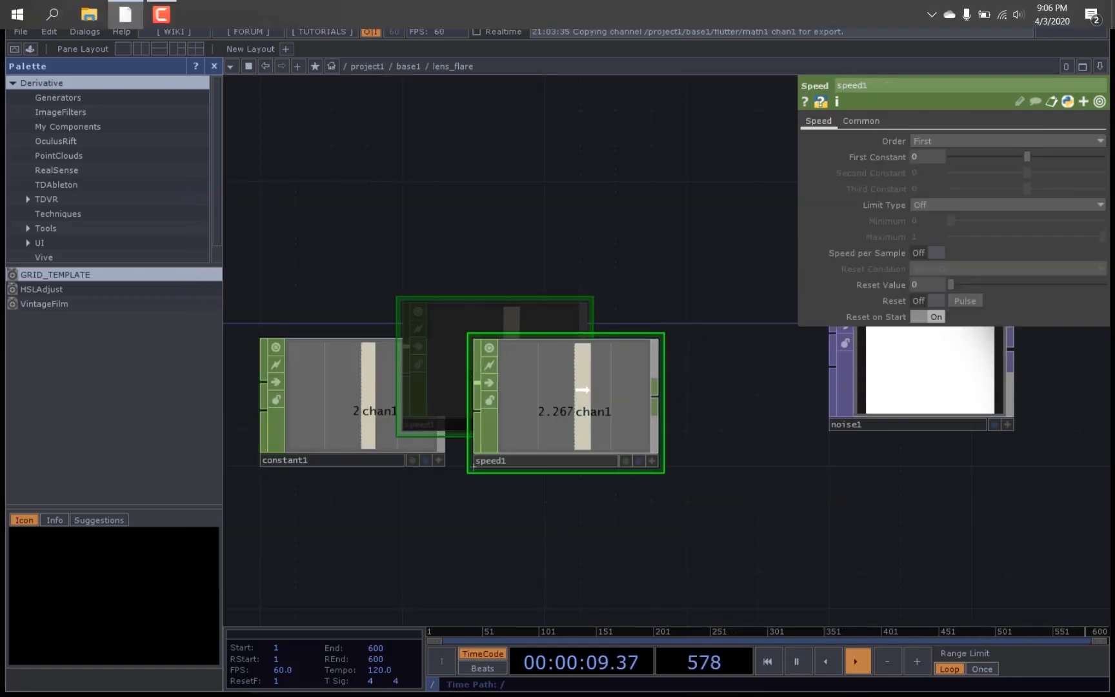
pyautogui.click(583, 390)
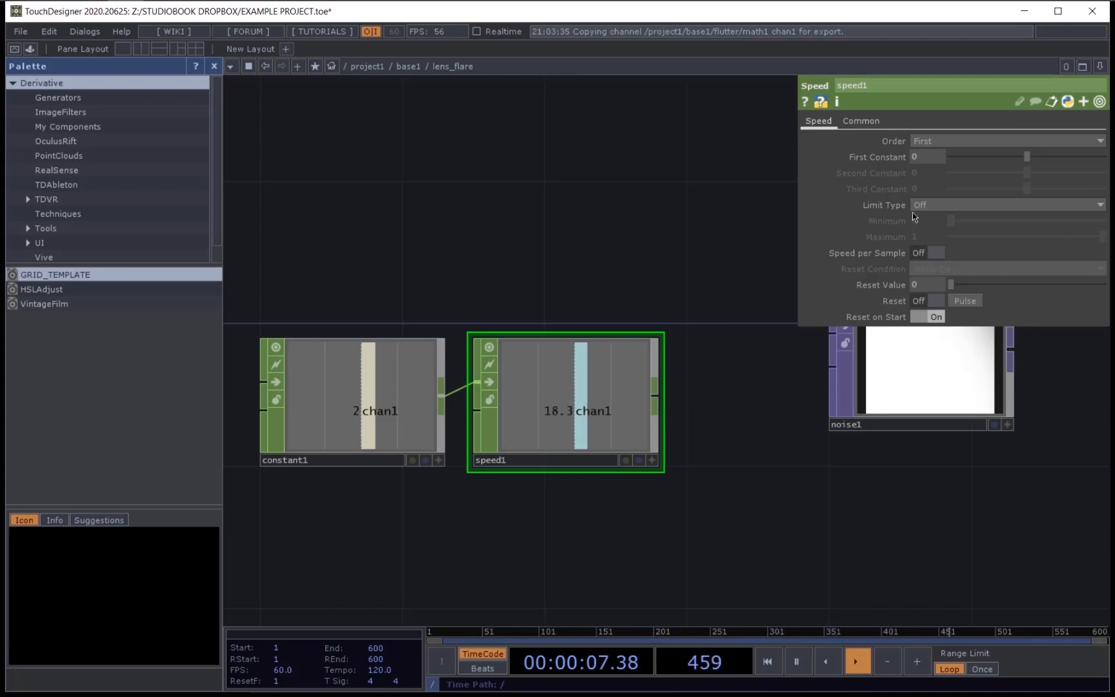
# Step: Export the Speed CHOP's chan1 channel to the Noise TOP's Translate Z
pyautogui.click(889, 362)
pyautogui.click(652, 460)
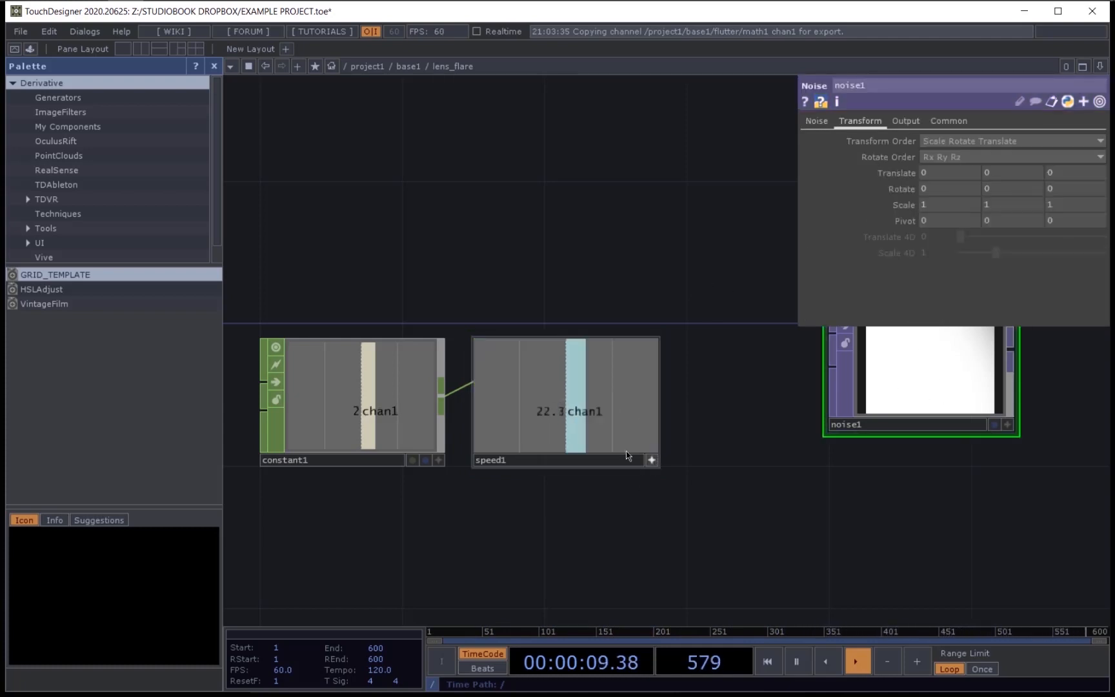
pyautogui.moveTo(568, 410); pyautogui.dragTo(1066, 175)
pyautogui.click(1071, 160)
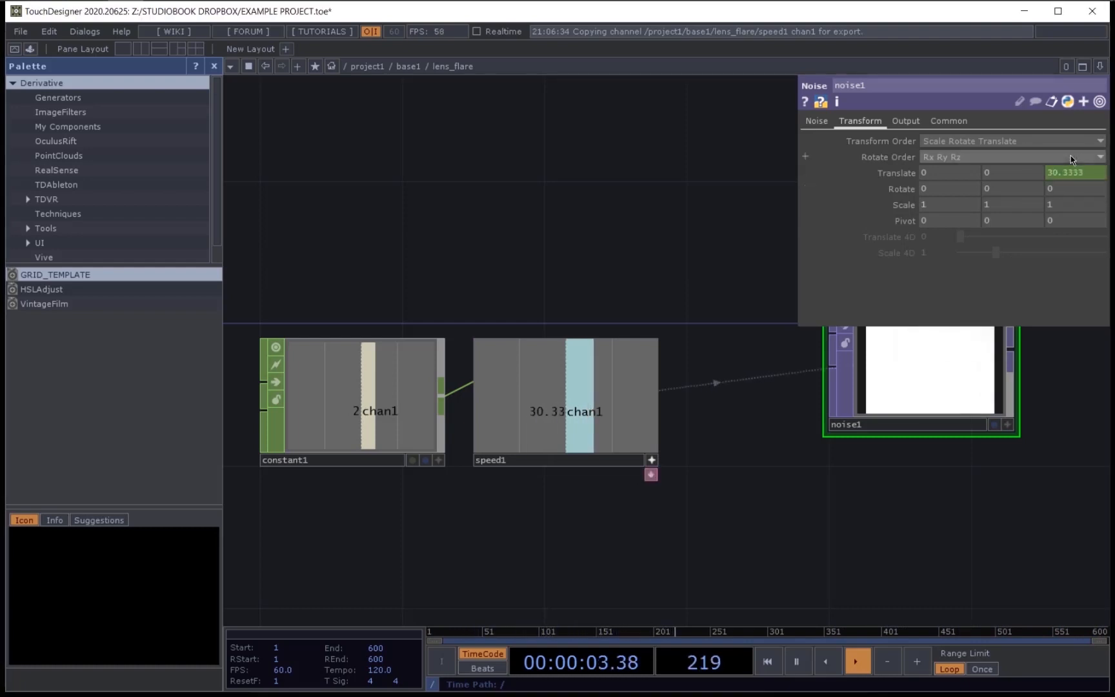
# Step: Move the Noise TOP right beside the Speed CHOP that drives it
pyautogui.moveTo(737, 509); pyautogui.dragTo(466, 535)
pyautogui.scroll(5, 649, 415)
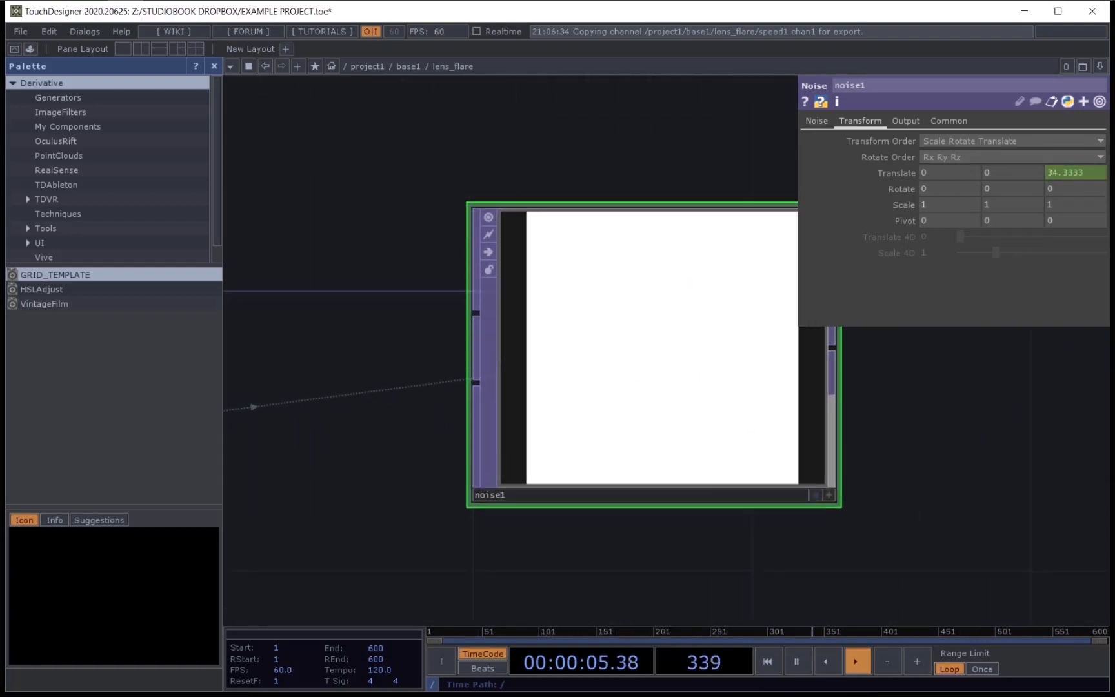
pyautogui.scroll(-5, 652, 415)
pyautogui.moveTo(624, 448); pyautogui.dragTo(822, 485)
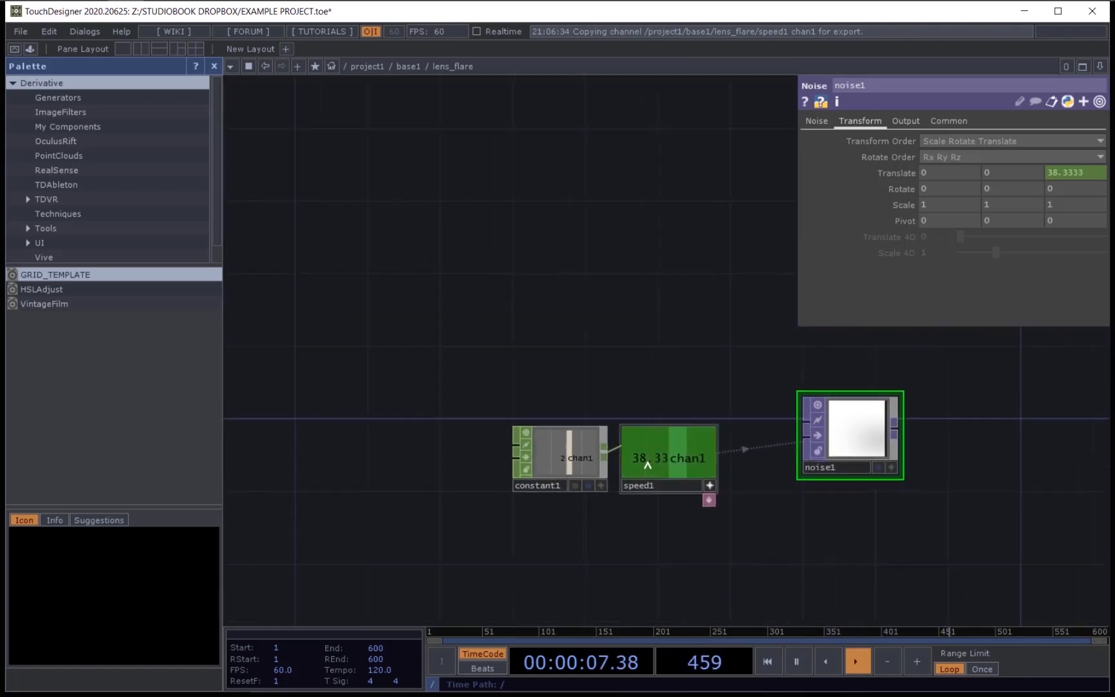
pyautogui.scroll(4, 692, 453)
pyautogui.click(633, 480)
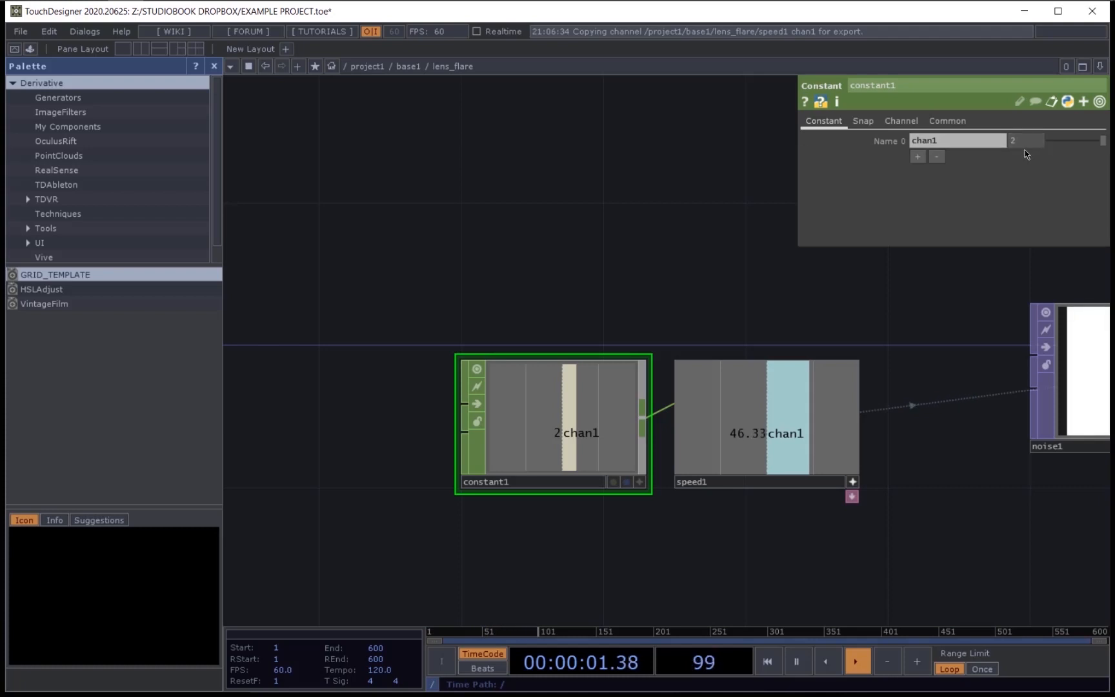
pyautogui.scroll(-4, 637, 456)
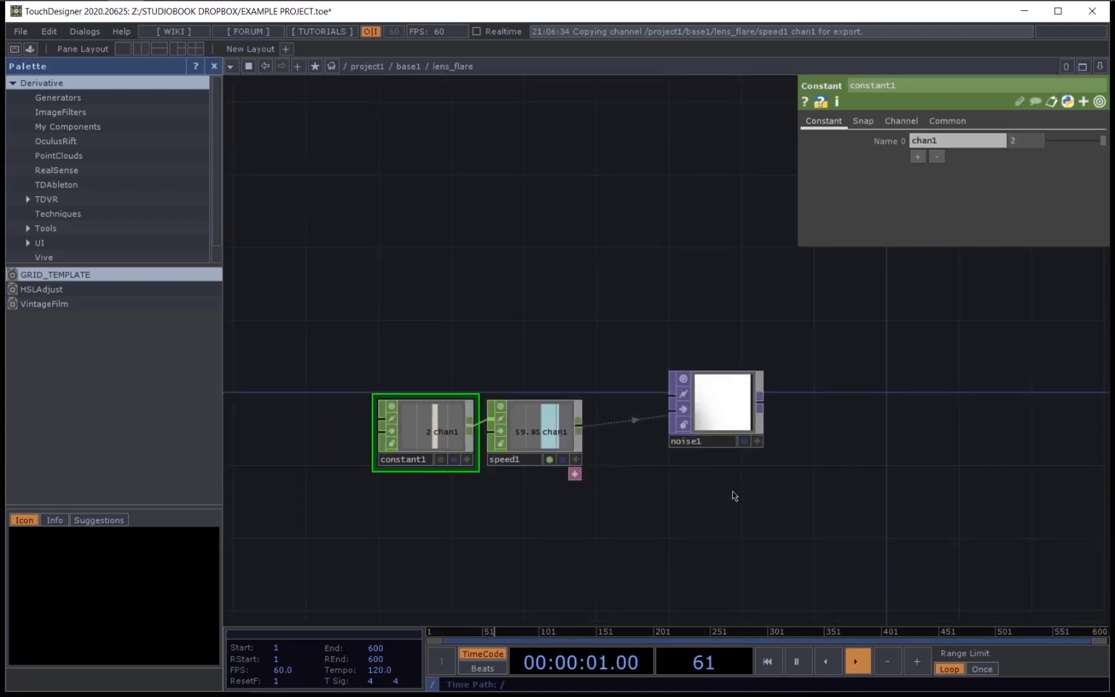
pyautogui.moveTo(733, 491); pyautogui.dragTo(727, 492)
pyautogui.moveTo(730, 437); pyautogui.dragTo(675, 475)
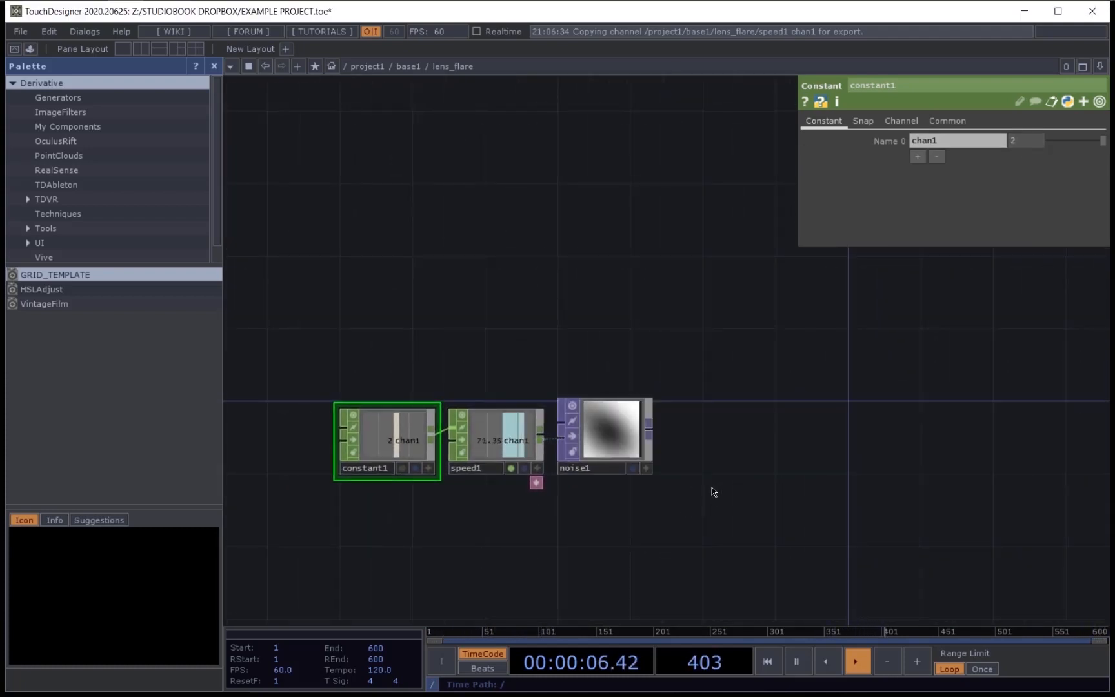
# Step: Turn off the Noise TOP's Monochrome option so it outputs colored noise
pyautogui.scroll(5, 672, 440)
pyautogui.click(460, 357)
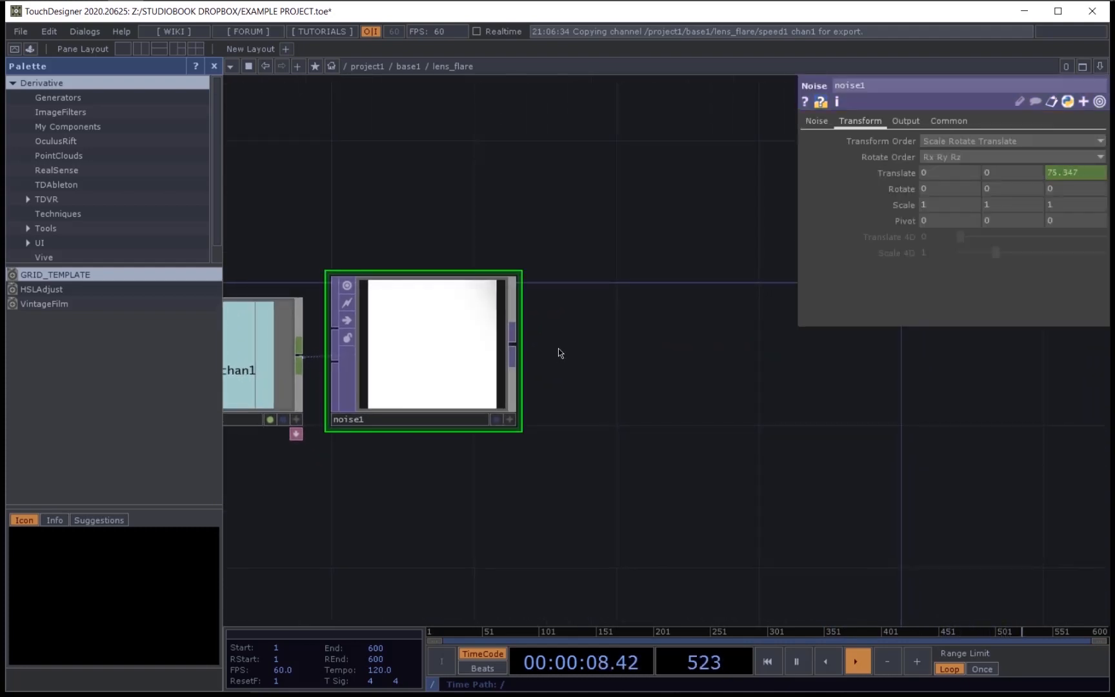
pyautogui.click(816, 121)
pyautogui.click(937, 300)
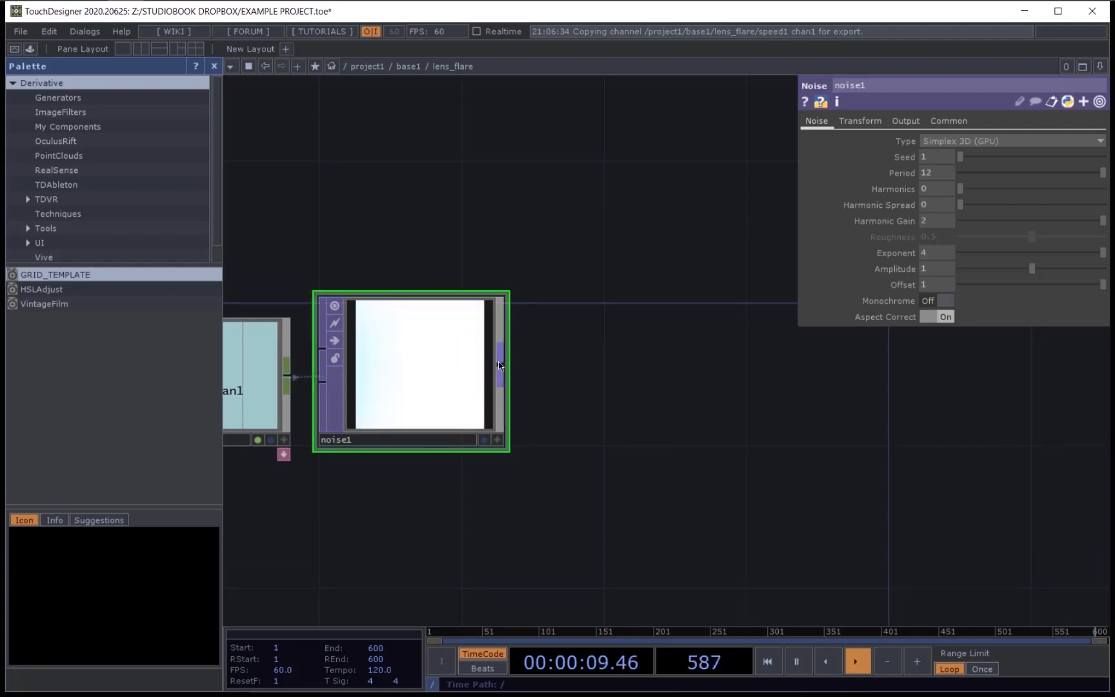
# Step: Append a Lookup TOP to the Noise TOP's output
pyautogui.press('Tab')
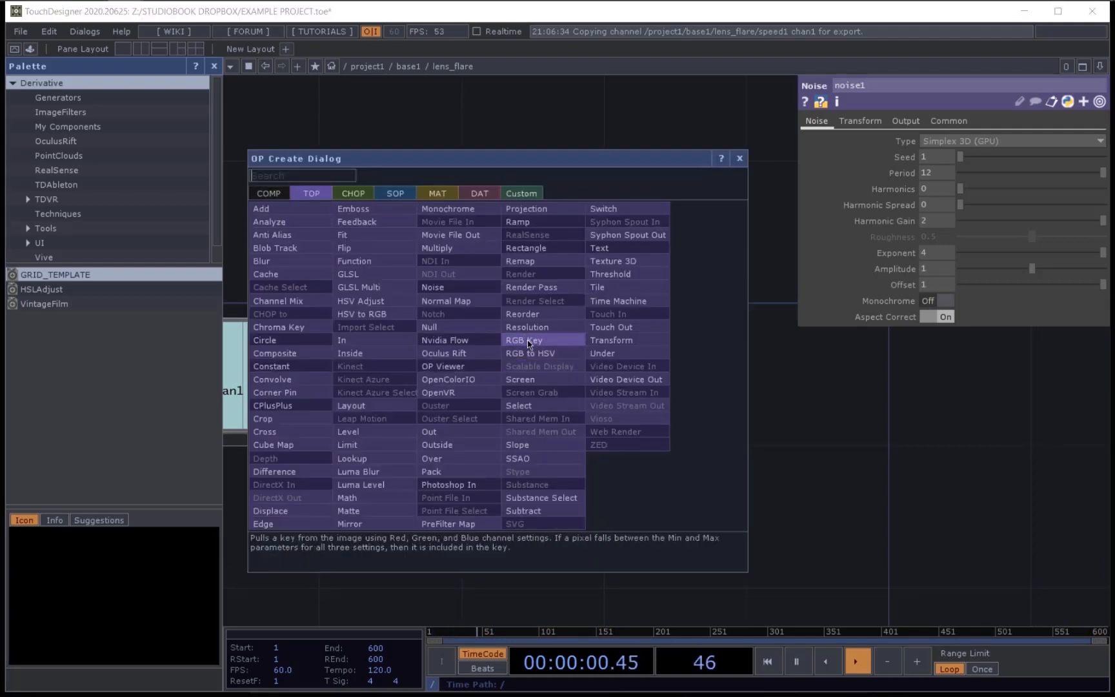
pyautogui.write('lo')
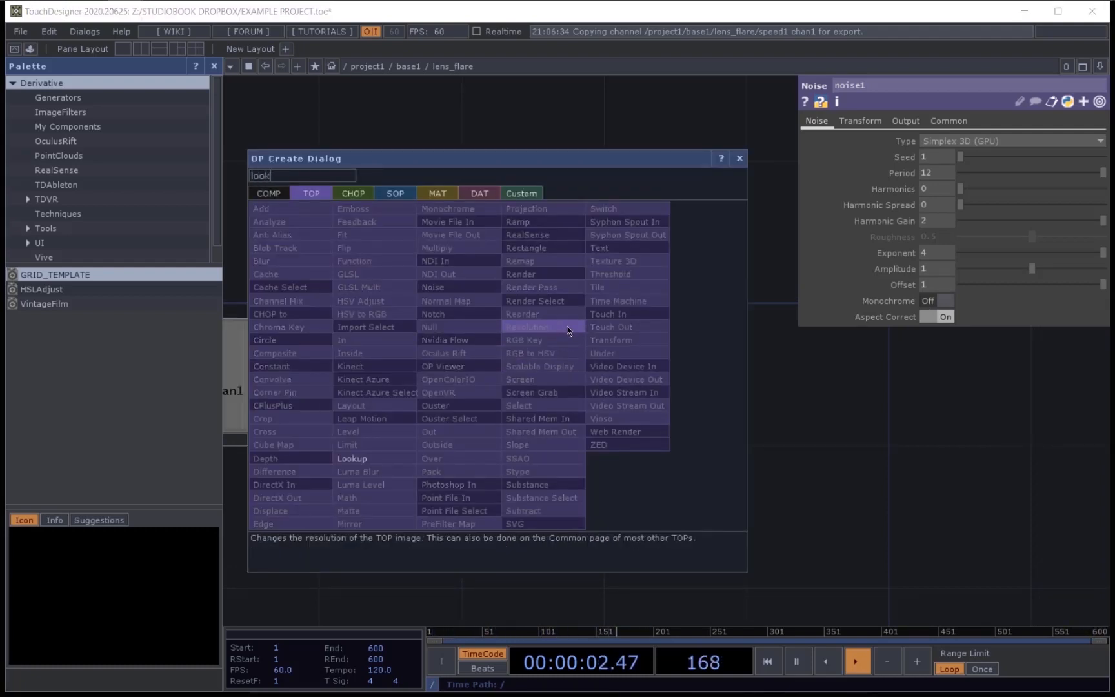
pyautogui.write('ok')
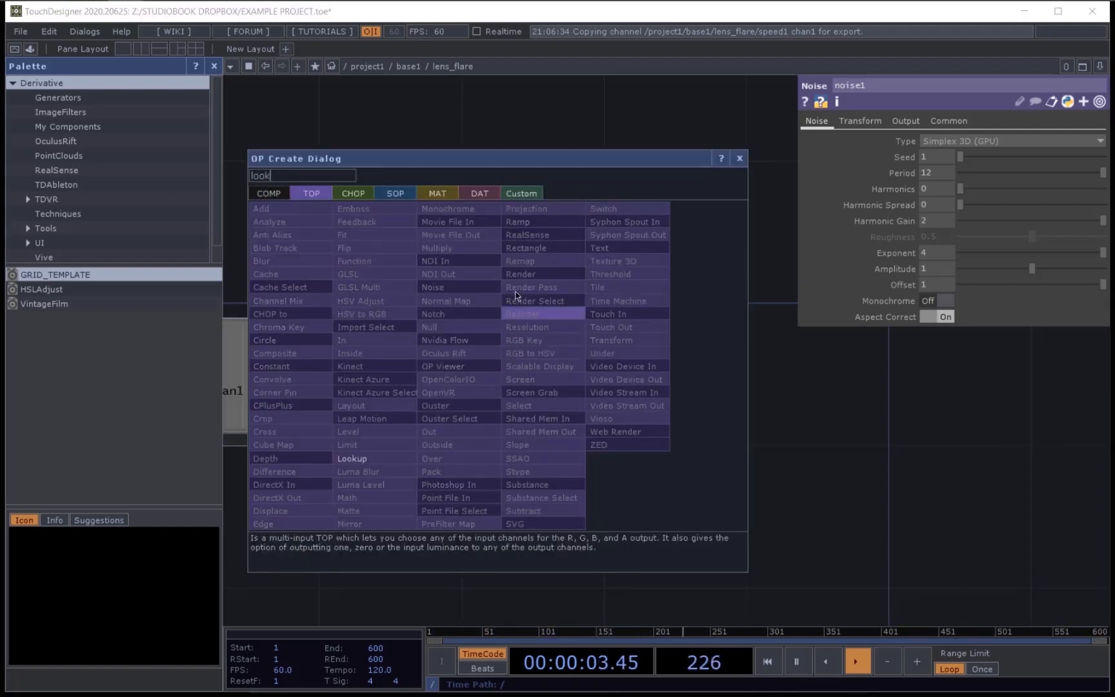
pyautogui.click(352, 459)
pyautogui.click(751, 380)
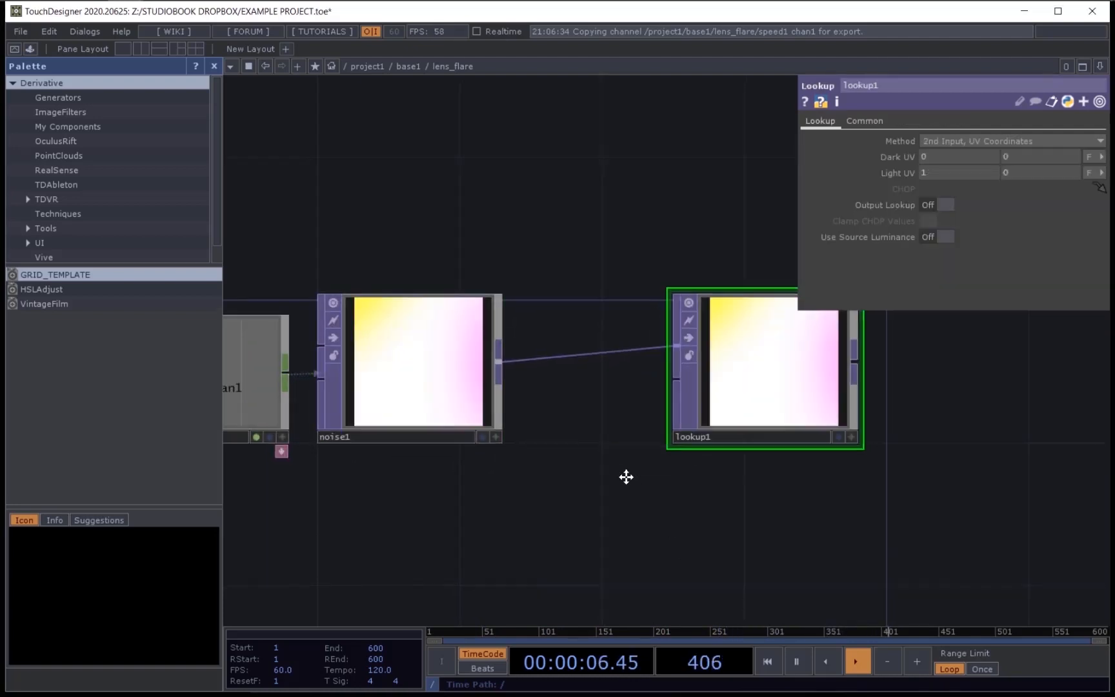
# Step: Add a Ramp TOP below the Noise TOP and feed it into the Lookup TOP's second input
pyautogui.moveTo(693, 557); pyautogui.dragTo(699, 420)
pyautogui.scroll(-3, 699, 423)
pyautogui.scroll(2, 671, 434)
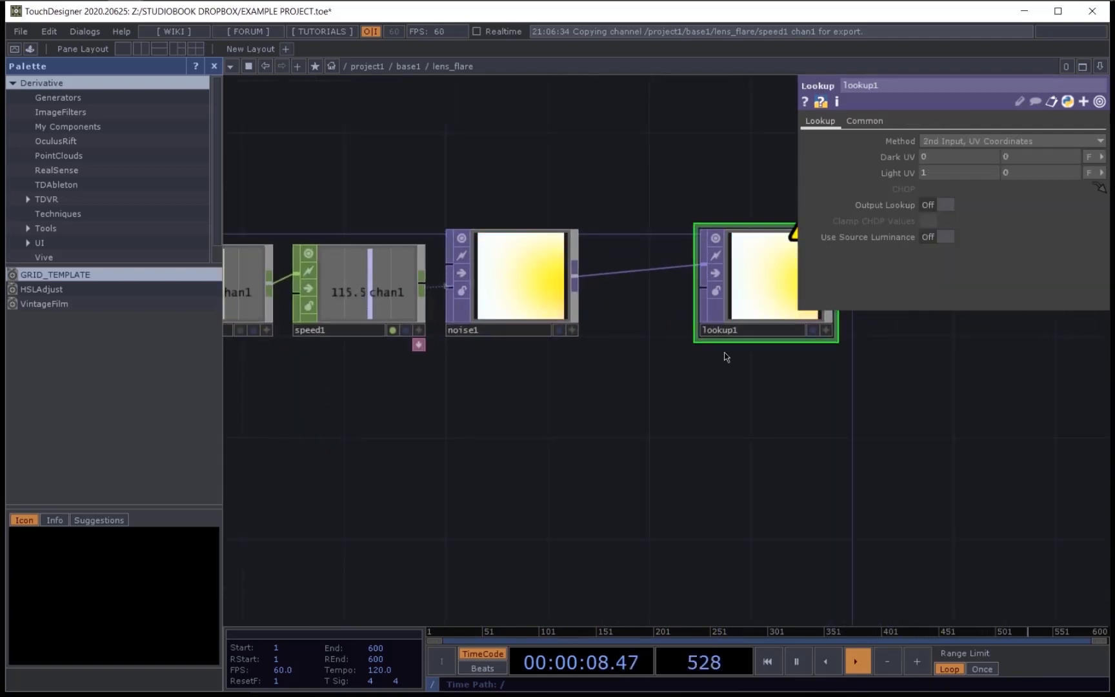
pyautogui.press('Tab')
pyautogui.write('re')
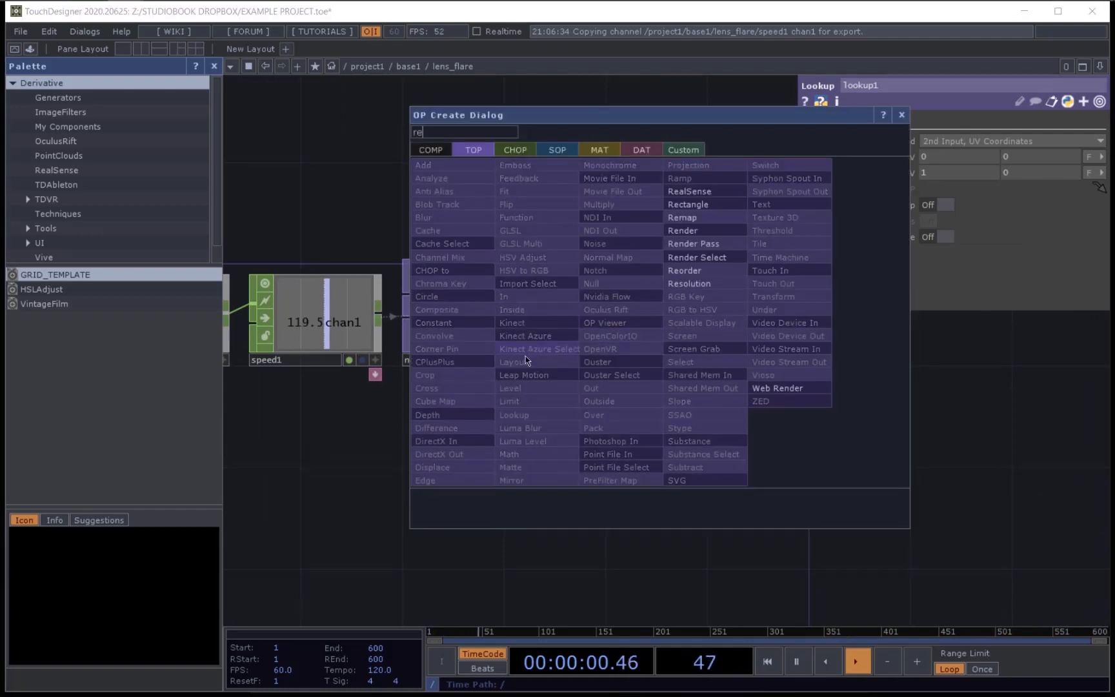
pyautogui.write('a')
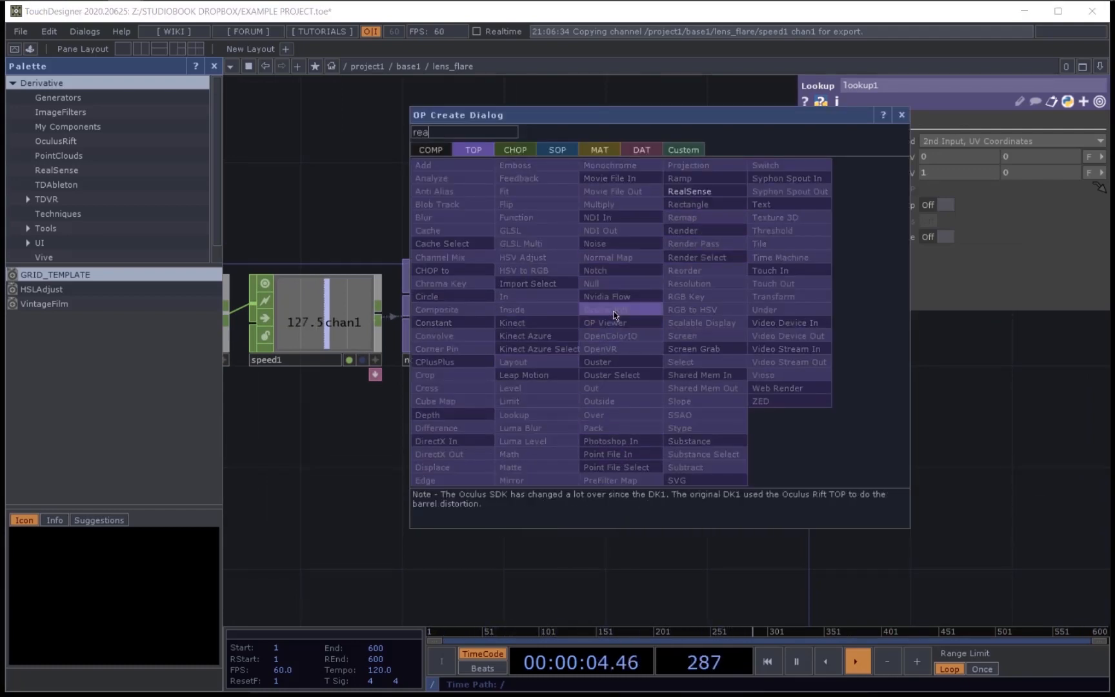
pyautogui.press('BackSpace')
pyautogui.press('BackSpace')
pyautogui.write('amp')
pyautogui.press('Return')
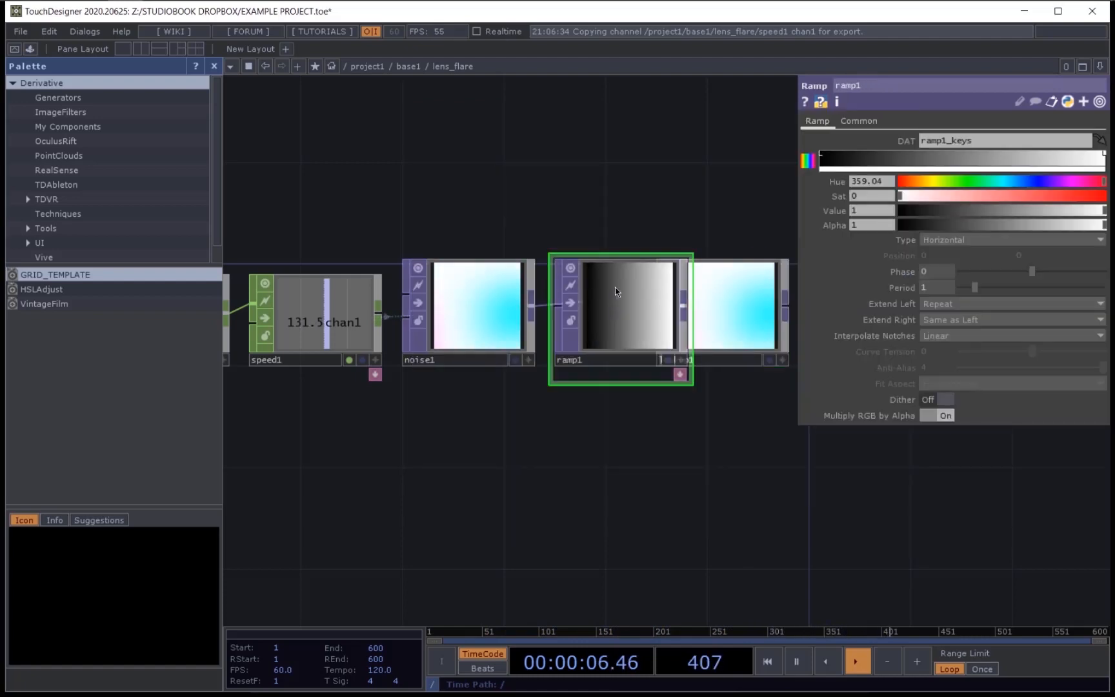
pyautogui.moveTo(617, 289); pyautogui.dragTo(467, 417)
pyautogui.moveTo(722, 323); pyautogui.dragTo(639, 412)
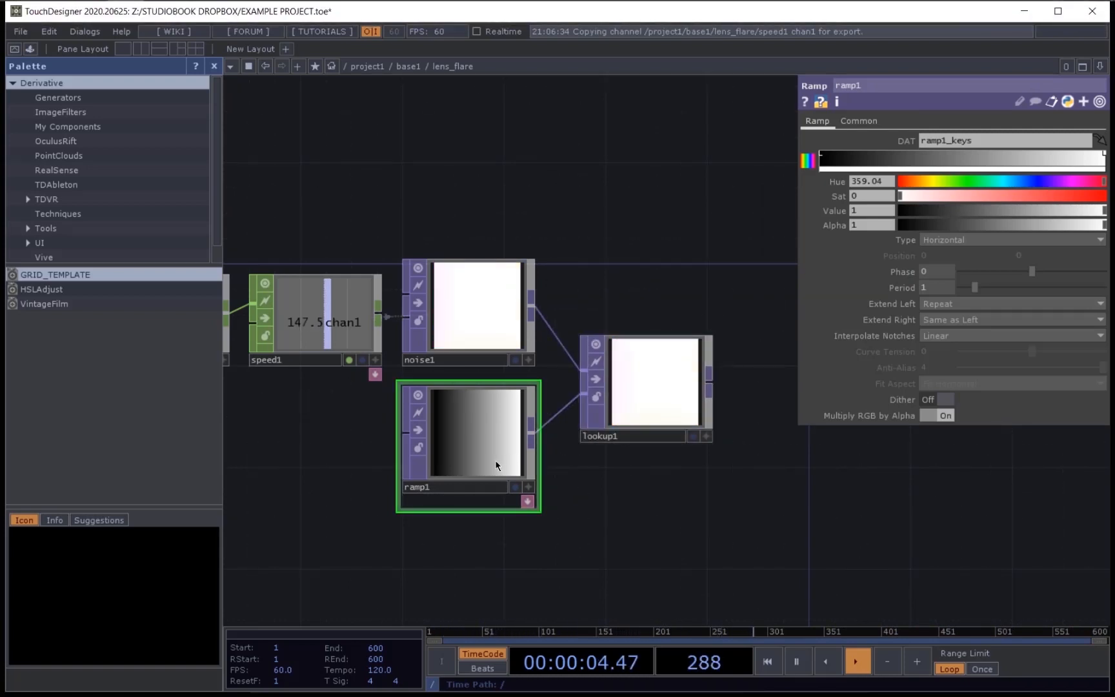
# Step: Color the ramp's starting key dark brown with hue 24, saturation 1 and value 0.266
pyautogui.click(822, 159)
pyautogui.moveTo(1059, 180)
pyautogui.mouseDown()
pyautogui.moveTo(922, 187)
pyautogui.moveTo(1074, 196)
pyautogui.mouseUp()
pyautogui.moveTo(964, 210); pyautogui.dragTo(971, 213)
pyautogui.moveTo(1077, 195); pyautogui.dragTo(1109, 197)
pyautogui.moveTo(969, 210); pyautogui.dragTo(937, 206)
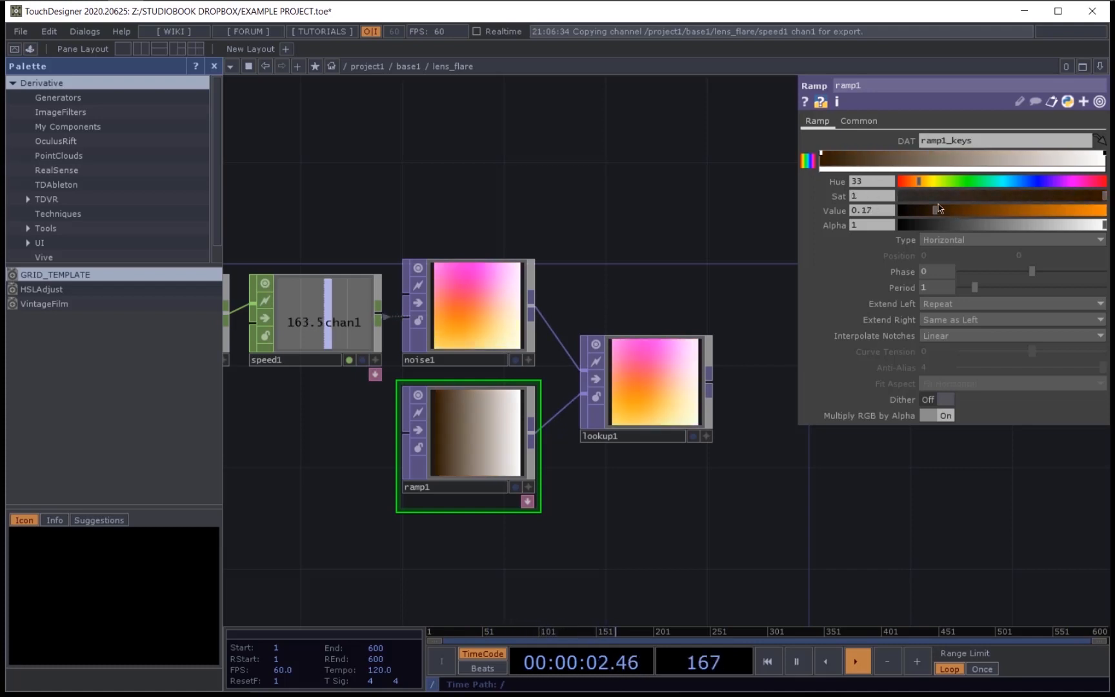
pyautogui.moveTo(1090, 185); pyautogui.dragTo(954, 219)
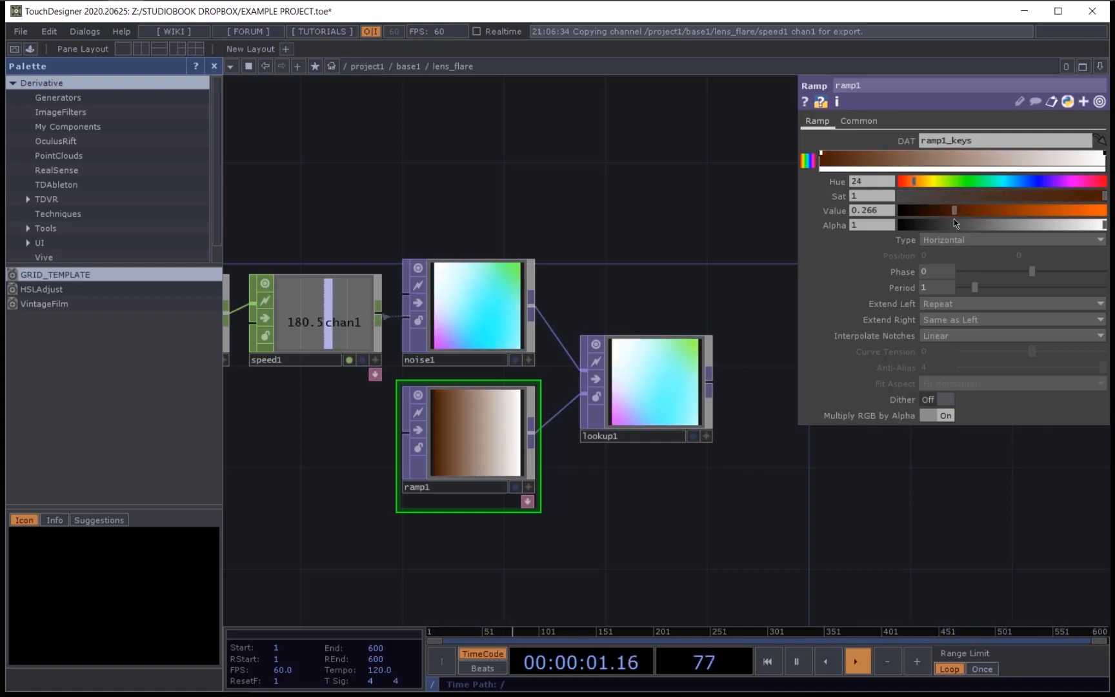
# Step: Add a key near the ramp's white end and move it to the very end, making that end tan with hue 24, saturation 0.236343 and value 0.605267
pyautogui.click(1103, 154)
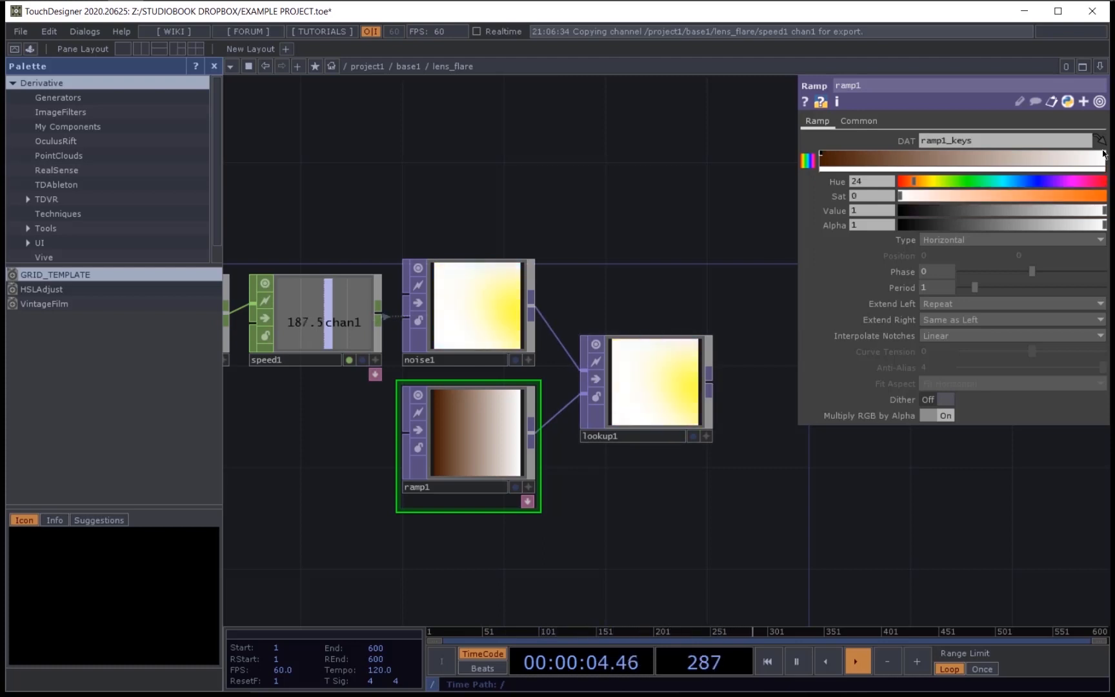
pyautogui.moveTo(841, 157); pyautogui.dragTo(1051, 133)
pyautogui.click(1069, 157)
pyautogui.click(1104, 155)
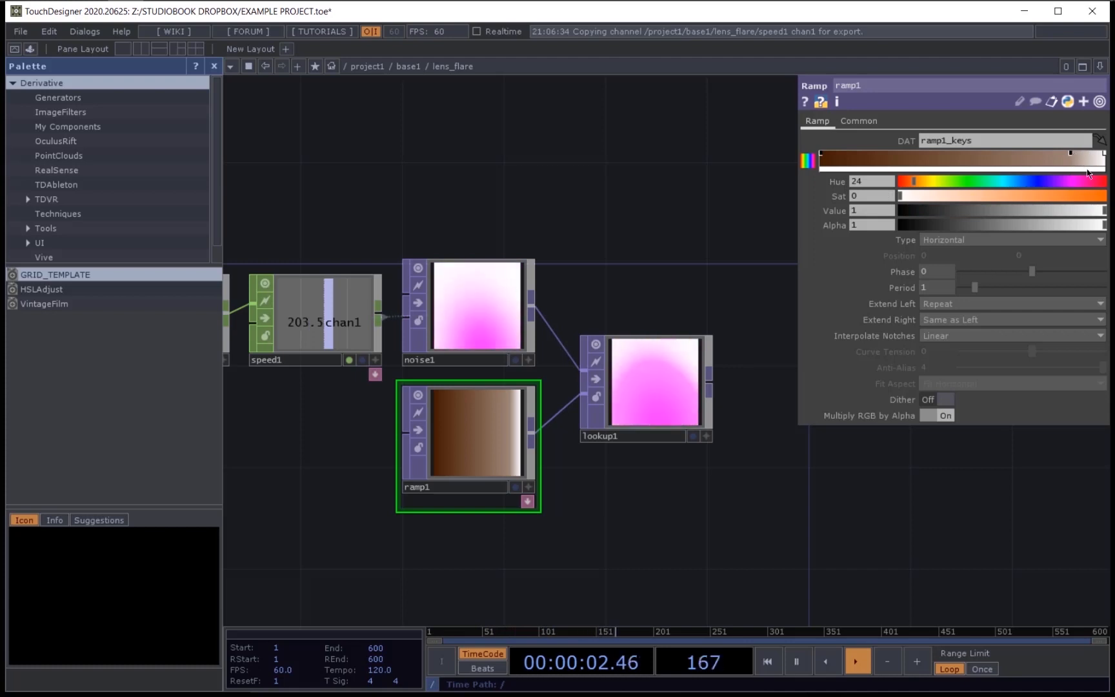
pyautogui.moveTo(1072, 155); pyautogui.dragTo(1114, 157)
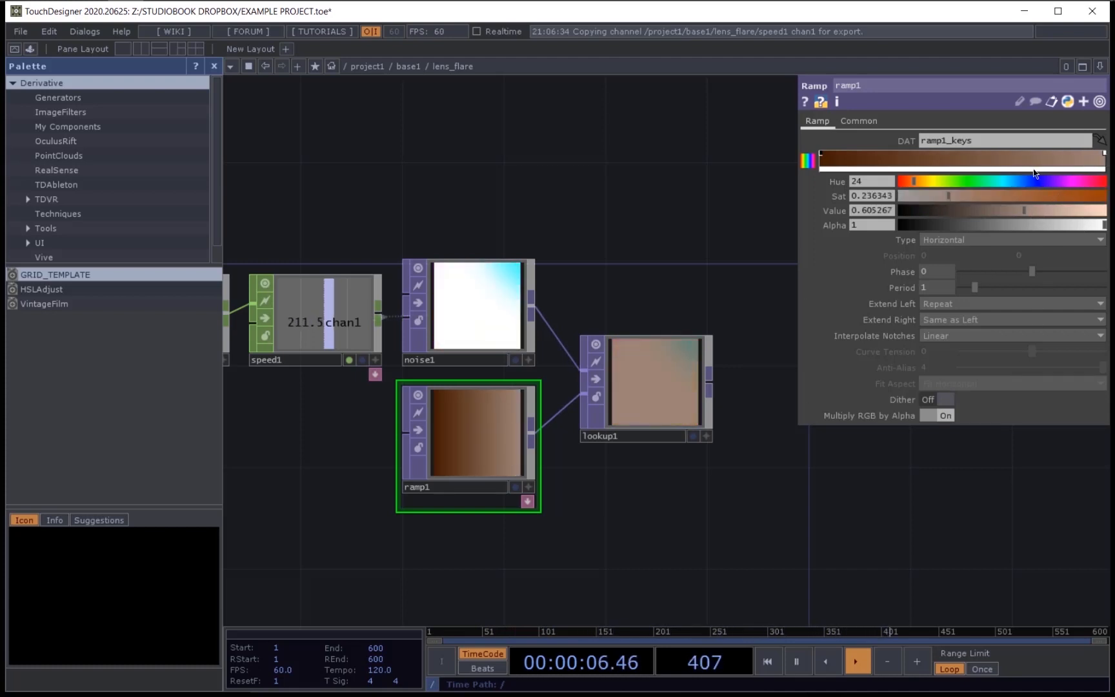
# Step: Append a Level TOP to the Lookup TOP's output
pyautogui.moveTo(752, 529); pyautogui.dragTo(655, 525)
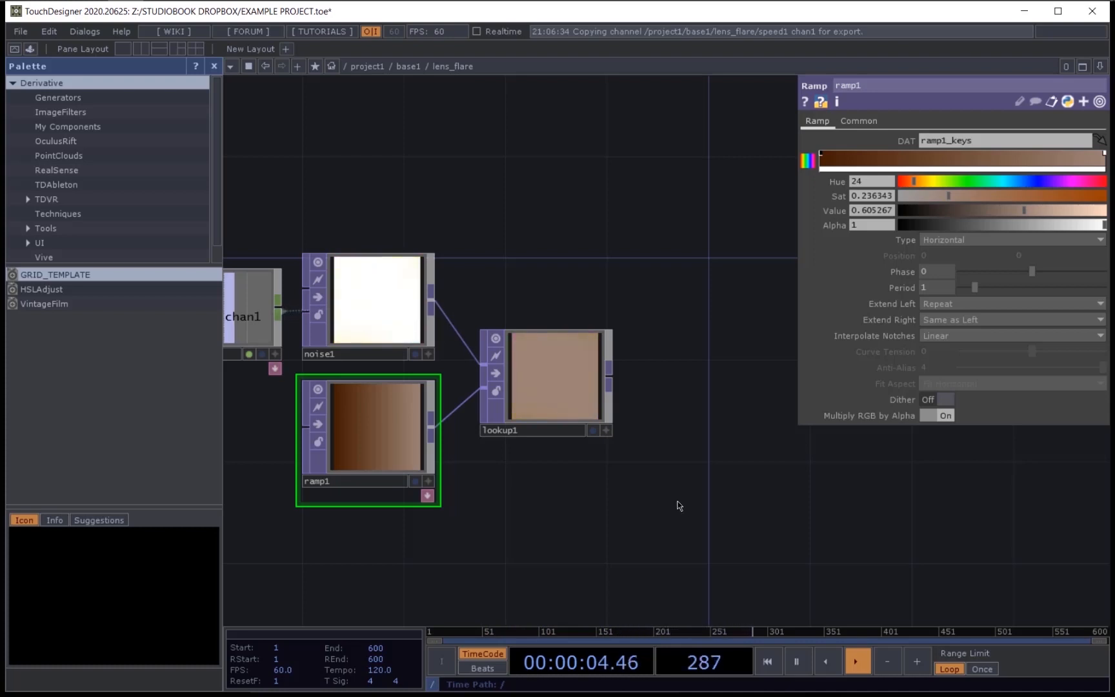
pyautogui.scroll(-3, 677, 508)
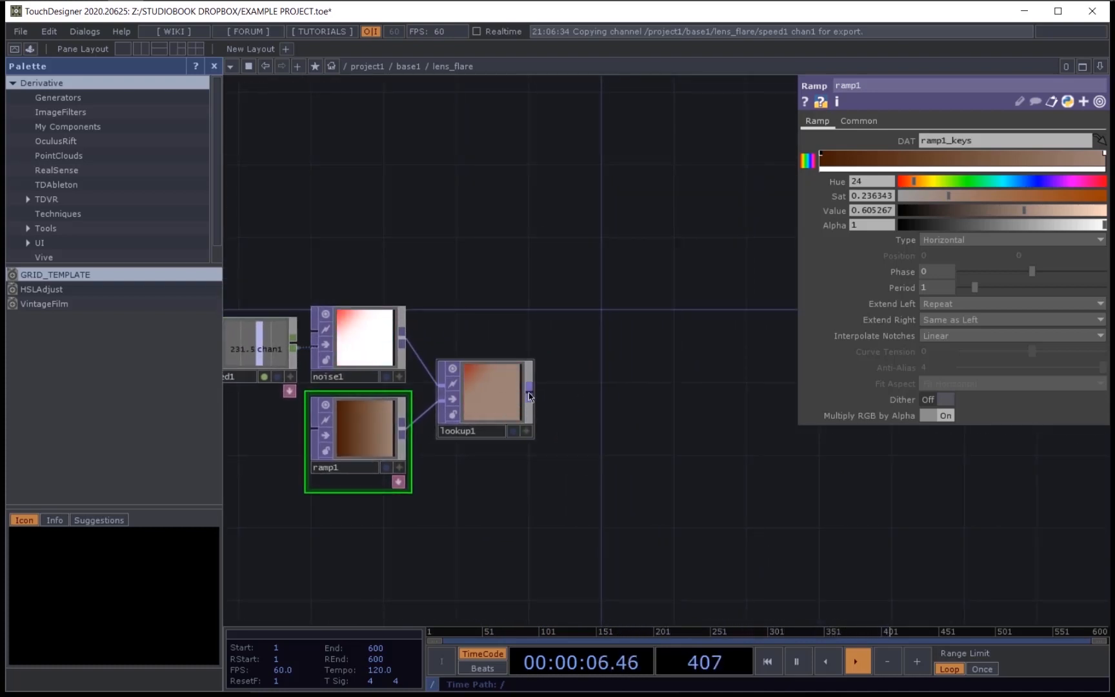
pyautogui.rightClick(528, 393)
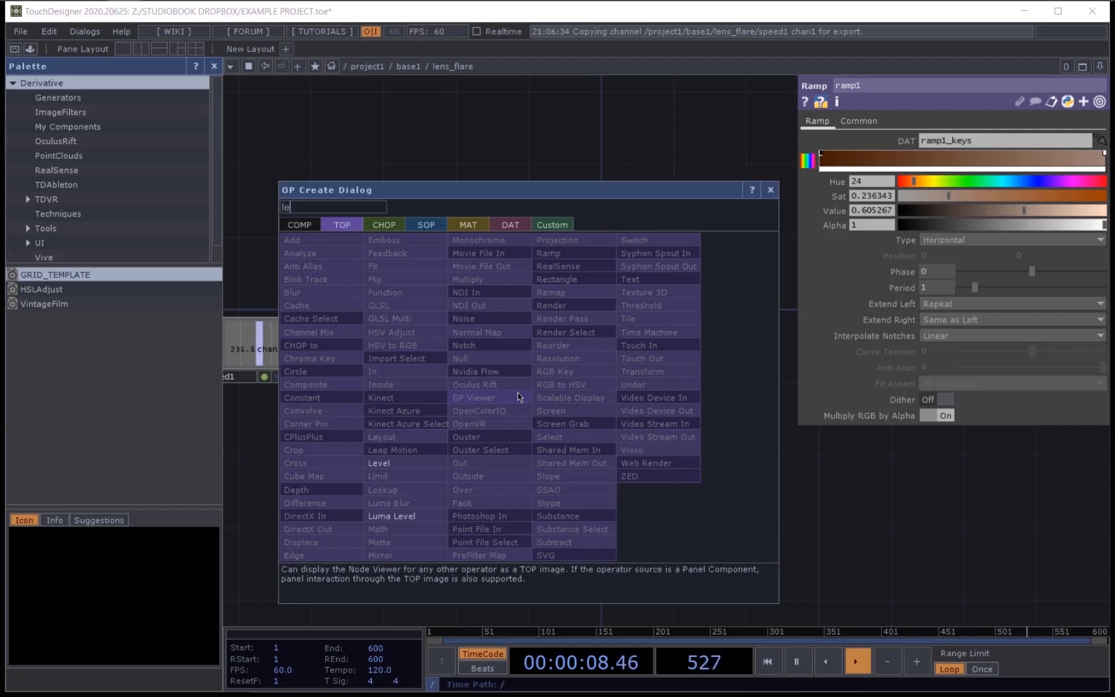
pyautogui.write('le')
pyautogui.click(378, 462)
pyautogui.click(597, 371)
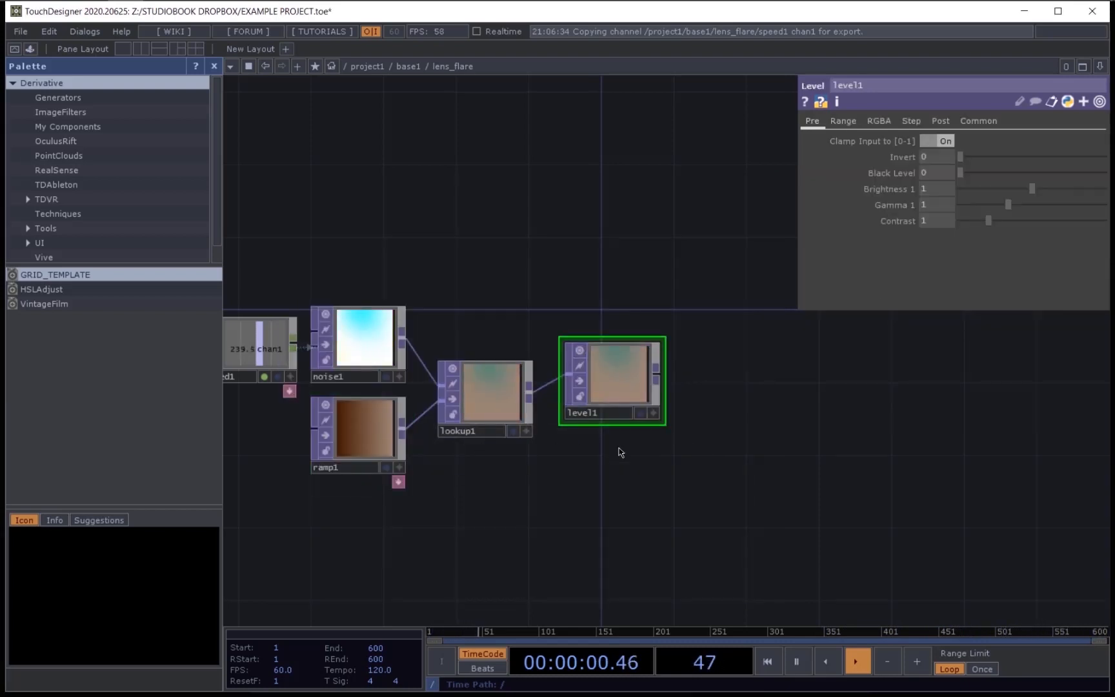
# Step: Set the Level TOP's Gamma 1 to 1.24 and its Contrast to 2.19
pyautogui.scroll(3, 621, 452)
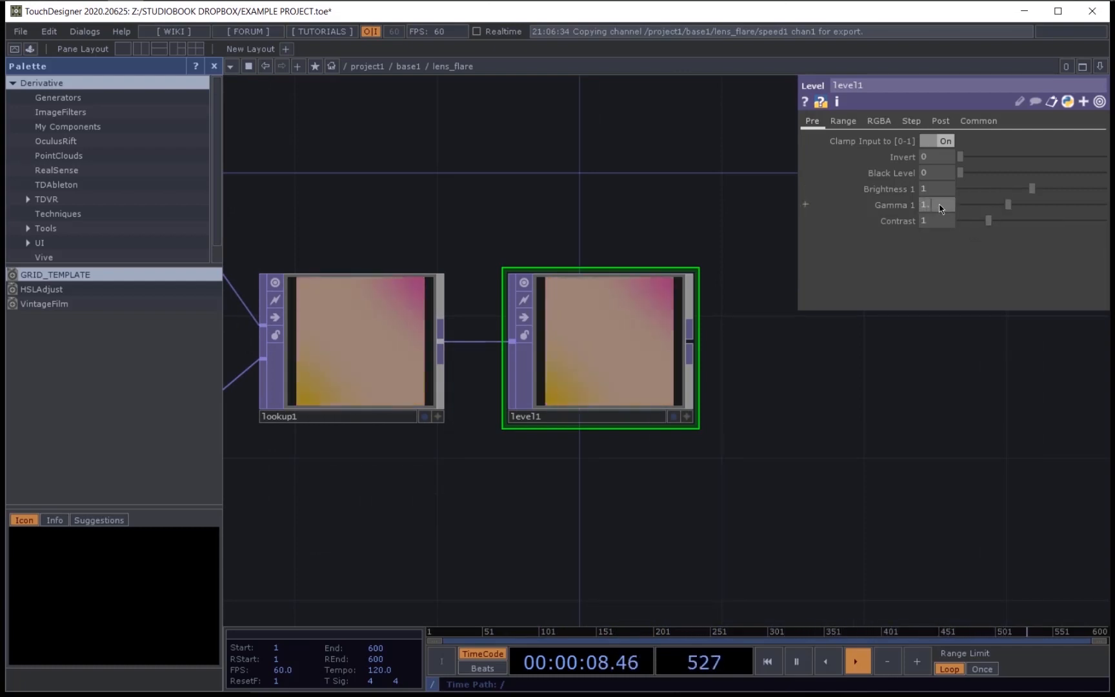
pyautogui.write('1.24')
pyautogui.press('Return')
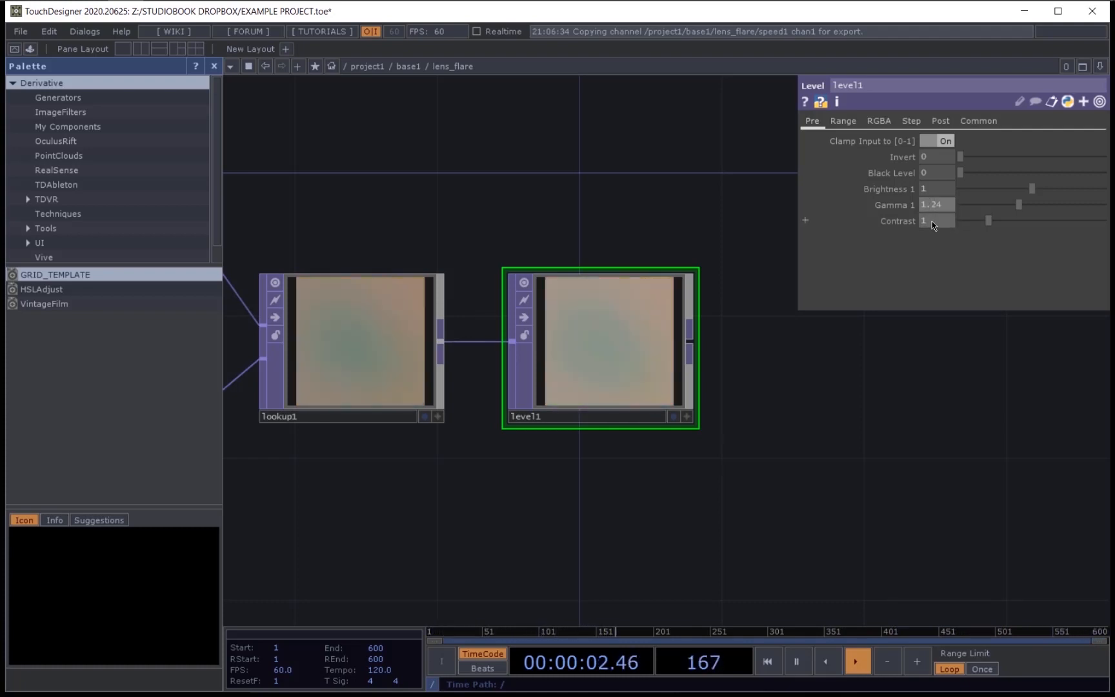
pyautogui.write('.19')
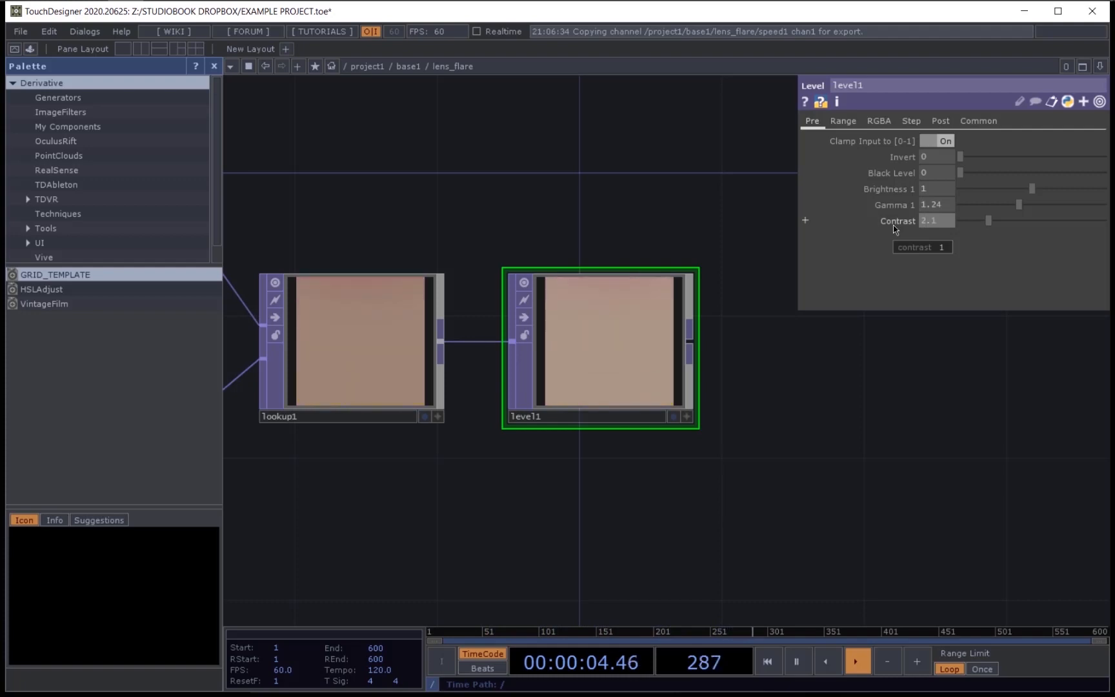
pyautogui.press('Return')
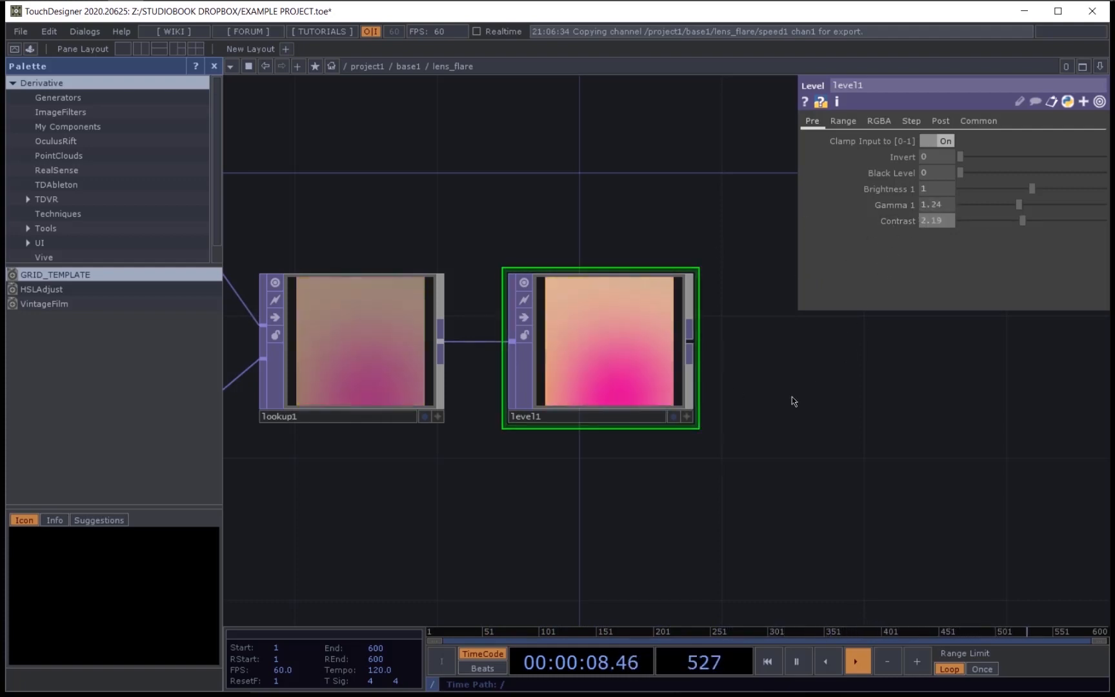
# Step: Move the Level TOP closer to the Lookup TOP and append an RGB Key TOP to its output
pyautogui.moveTo(605, 354); pyautogui.dragTo(570, 354)
pyautogui.moveTo(598, 496); pyautogui.dragTo(672, 516)
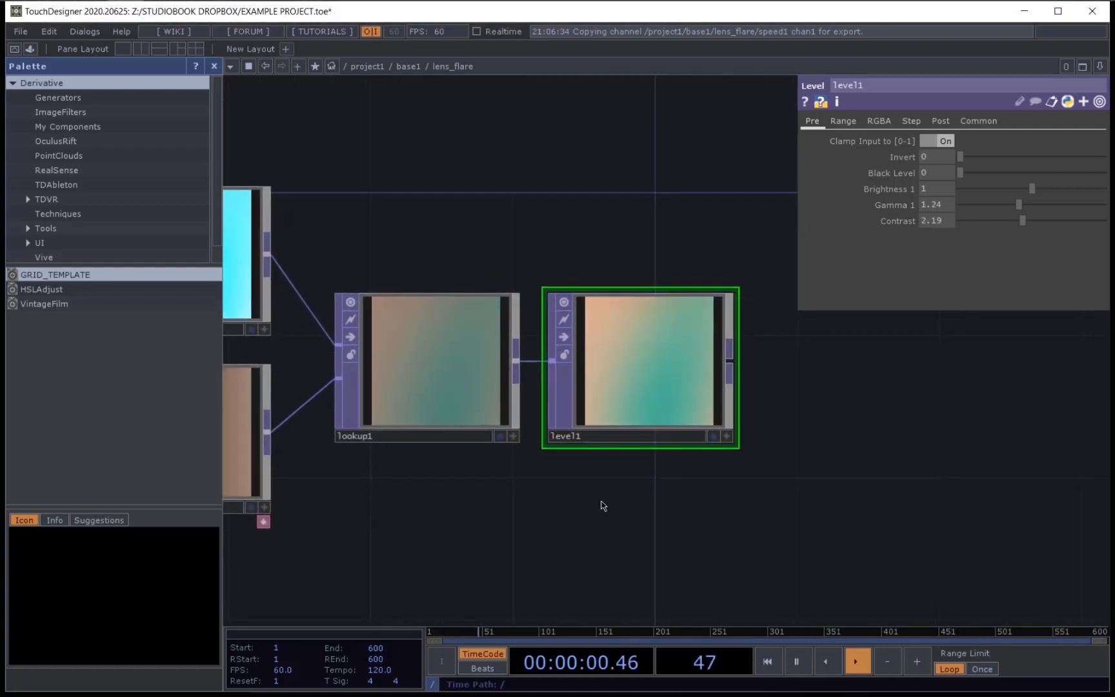
pyautogui.scroll(-3, 608, 428)
pyautogui.scroll(2, 615, 418)
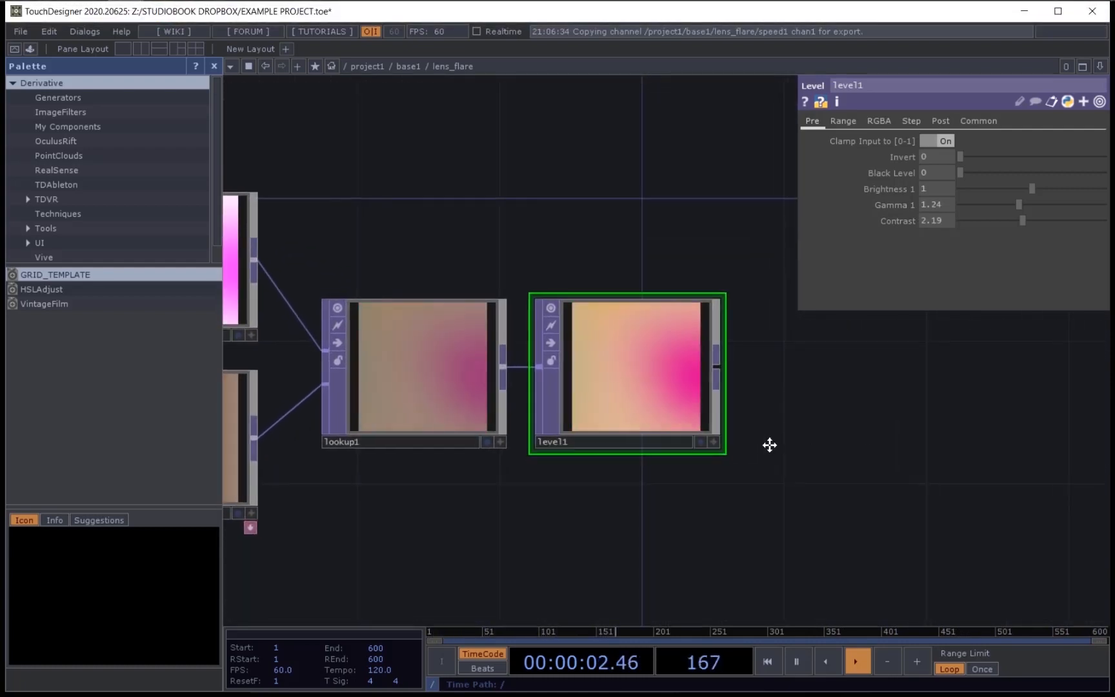
pyautogui.moveTo(772, 445); pyautogui.dragTo(673, 460)
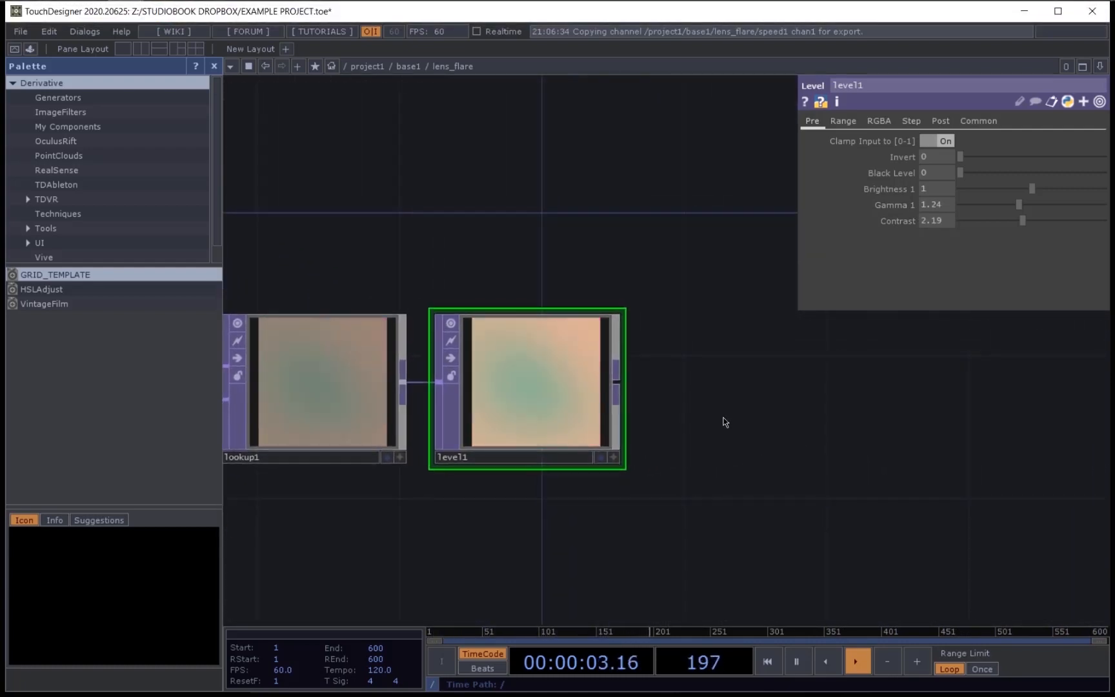
pyautogui.rightClick(618, 387)
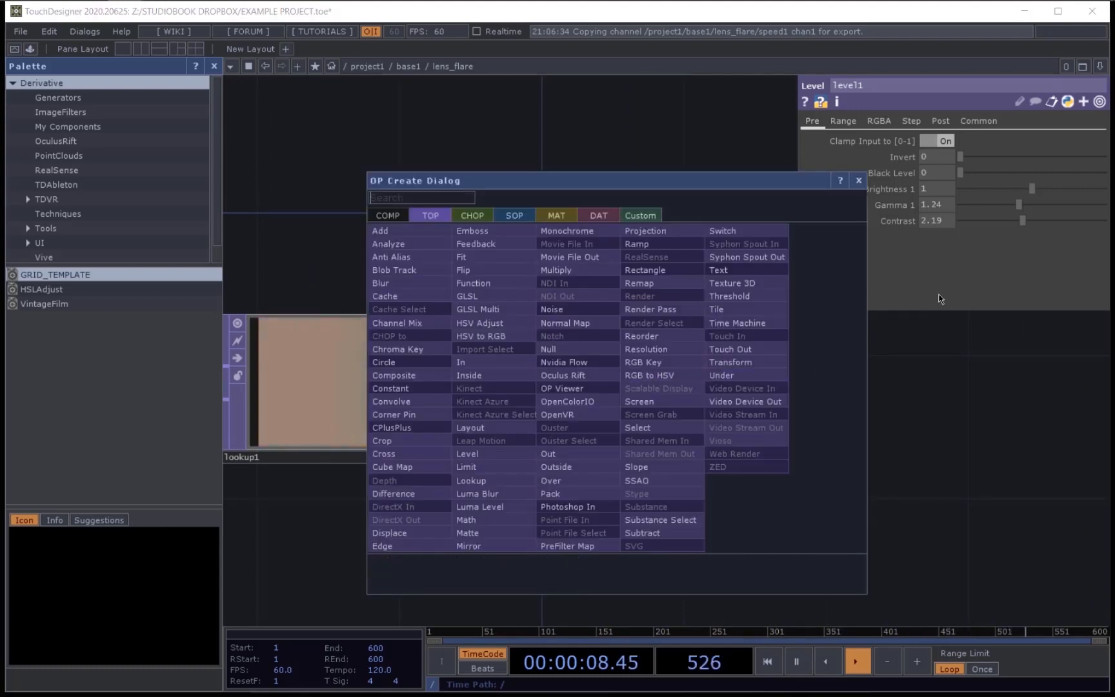
pyautogui.click(668, 363)
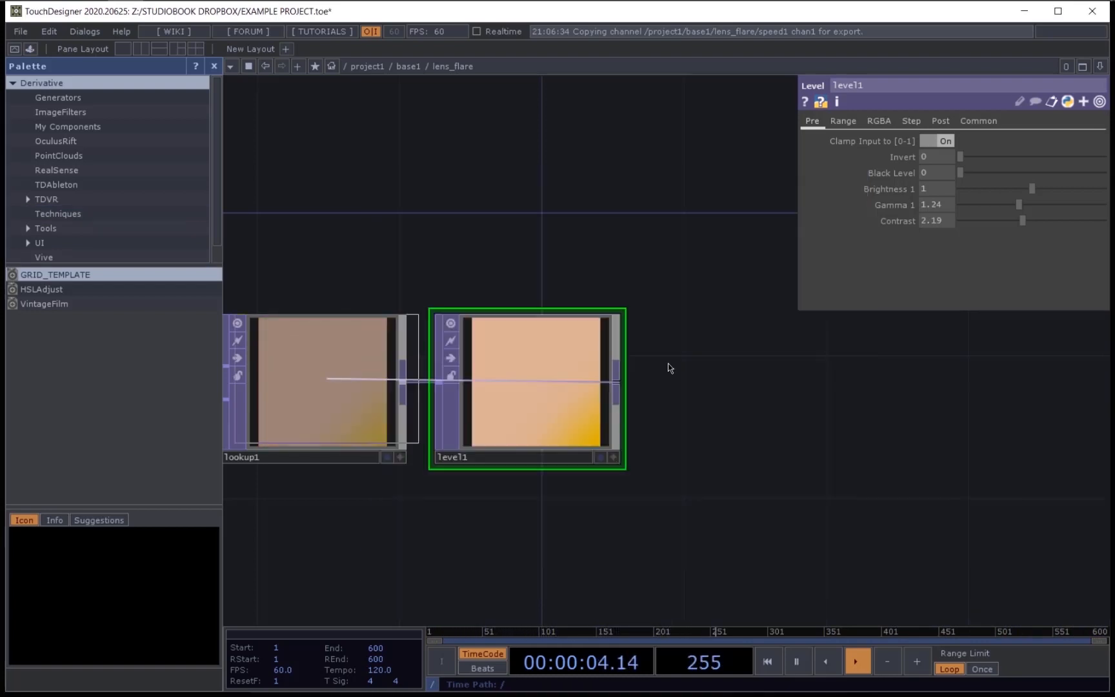
pyautogui.click(778, 392)
# Step: Set the RGB Key TOP's Red Min to .63
pyautogui.moveTo(668, 552); pyautogui.dragTo(561, 564)
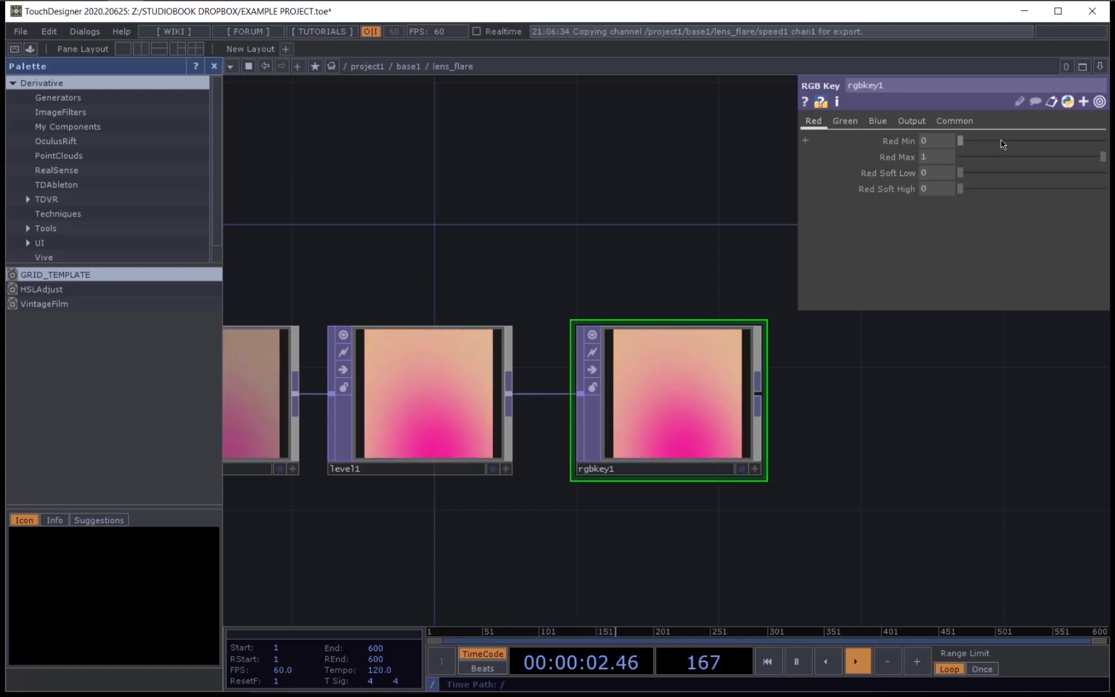
pyautogui.click(941, 142)
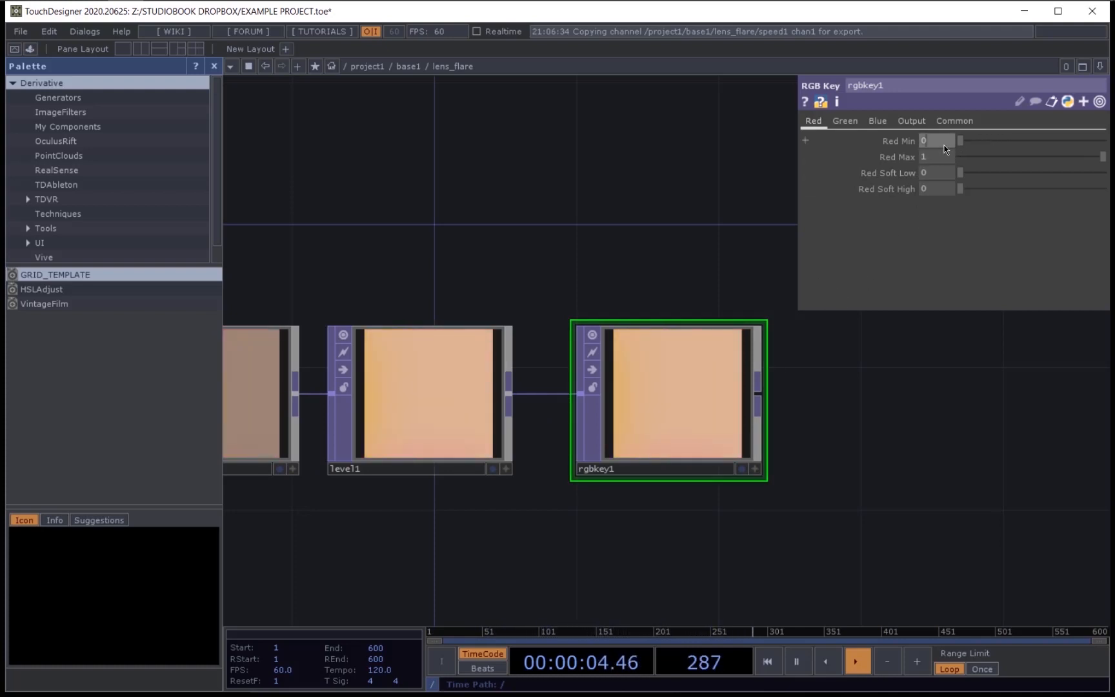
pyautogui.write('.63')
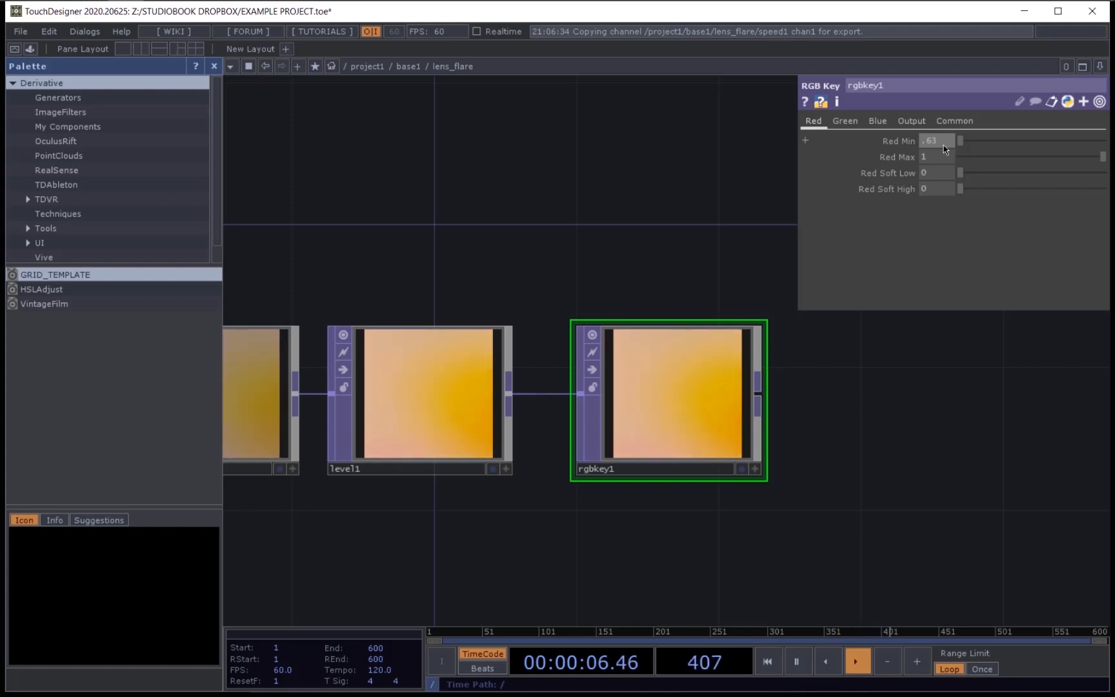
# Step: Set rgbkey1's Red Min to .635 and its Red Max to .848
pyautogui.write('5')
pyautogui.press('Return')
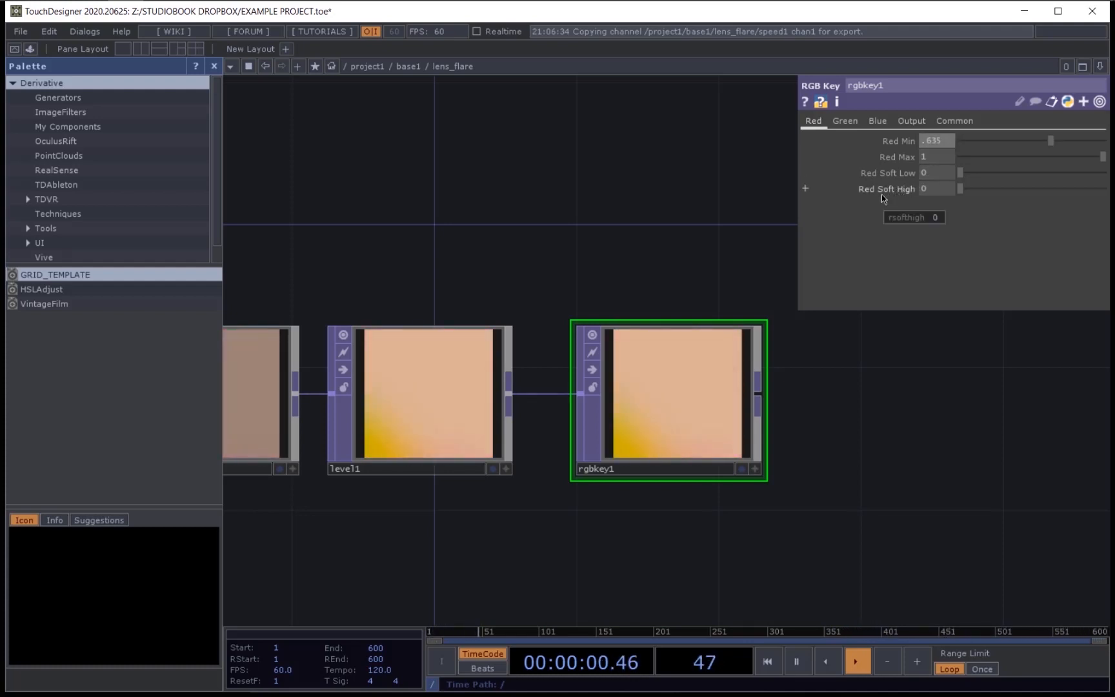
pyautogui.click(928, 156)
pyautogui.write('.')
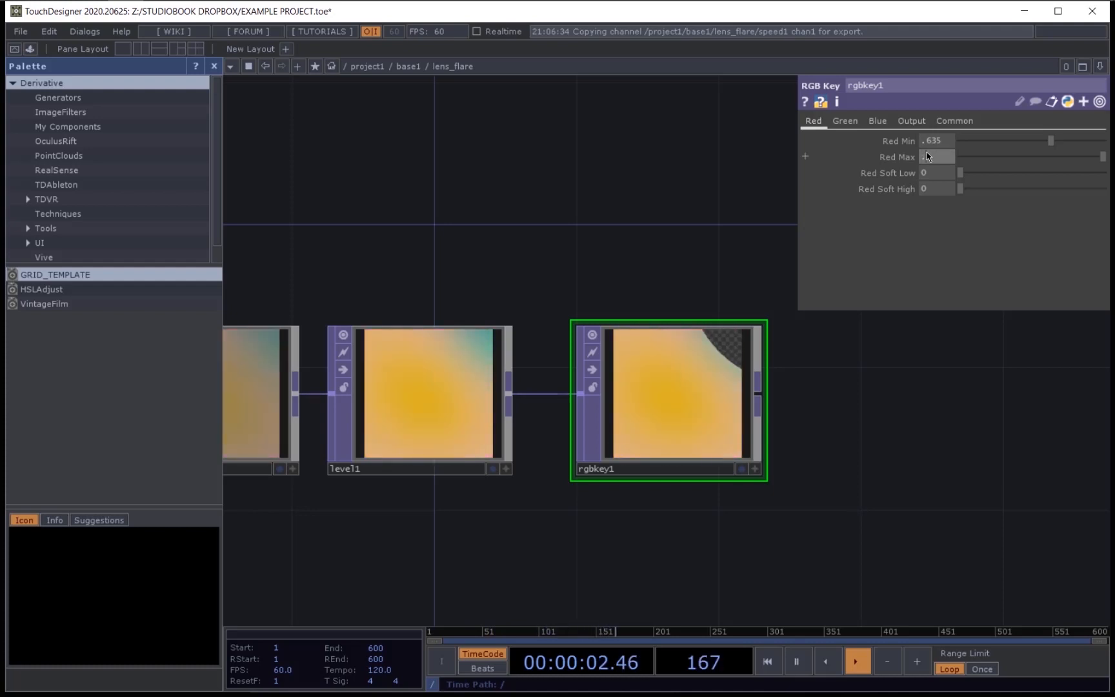
pyautogui.write('048')
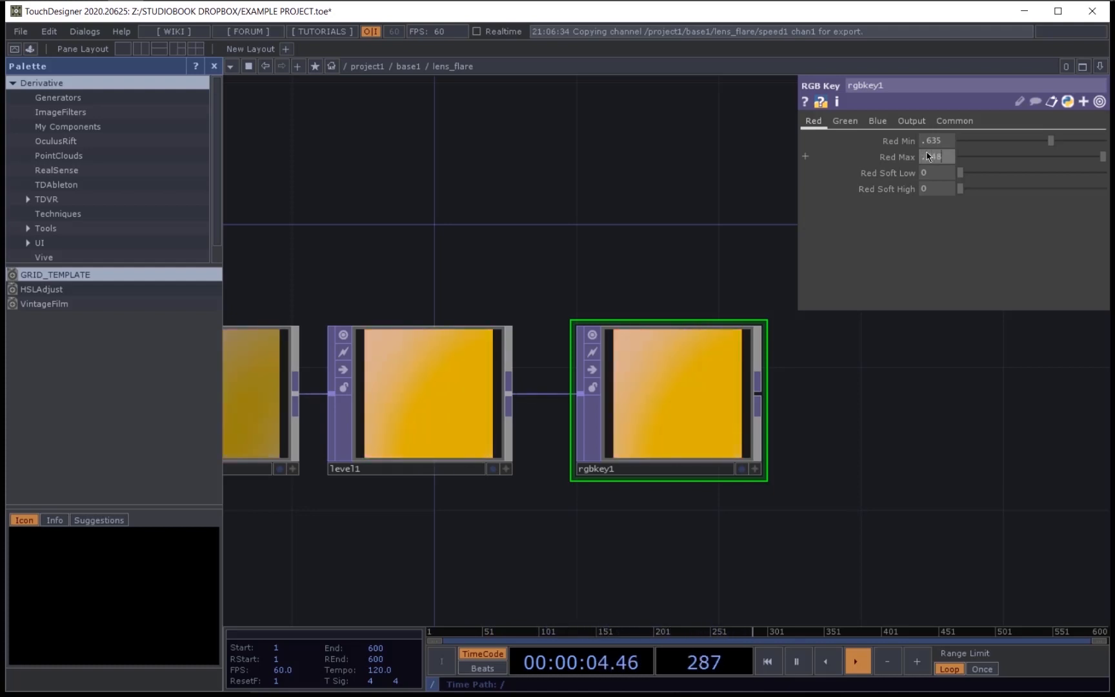
pyautogui.press('Return')
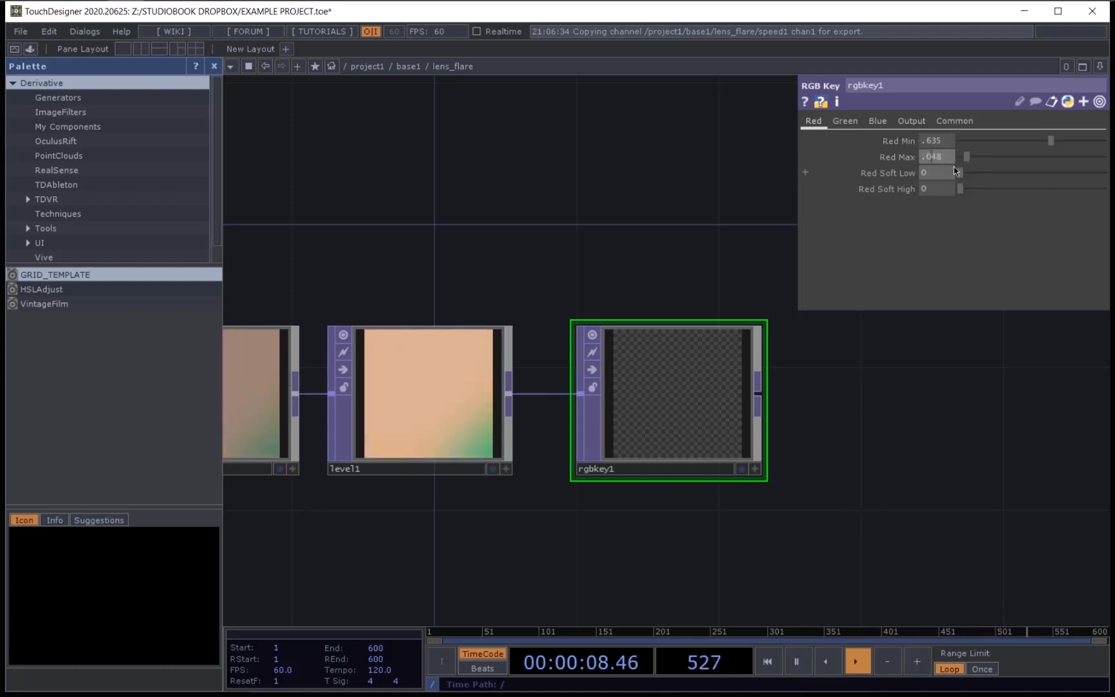
pyautogui.press('BackSpace')
pyautogui.write('8')
pyautogui.press('Return')
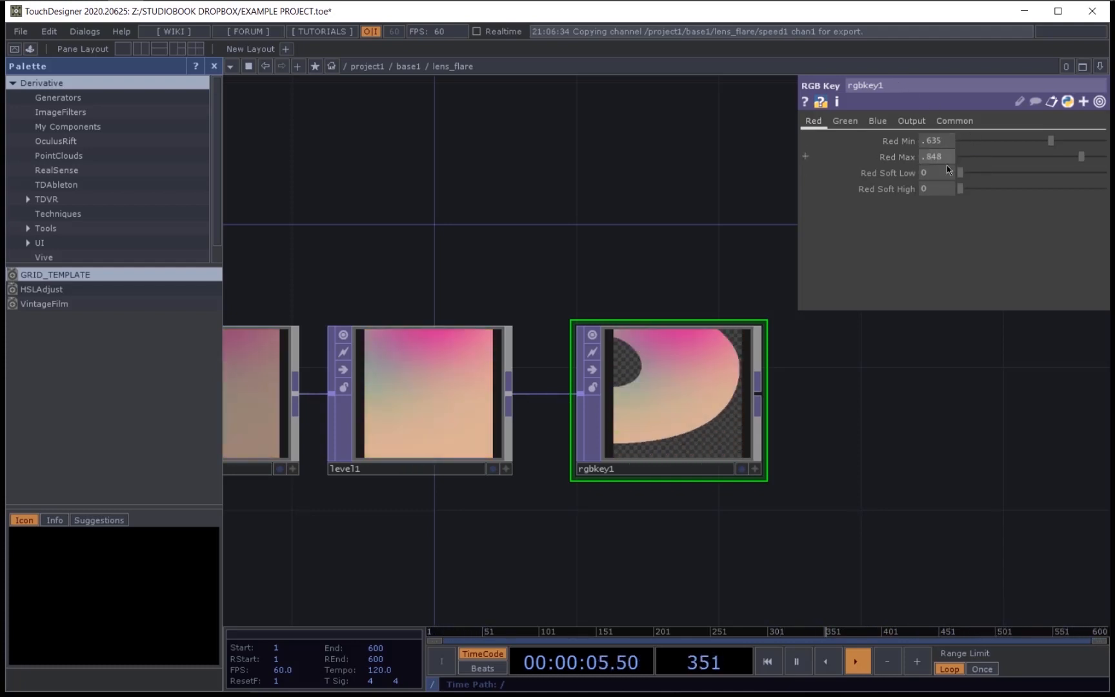
# Step: Set rgbkey1's Red Soft Low to .391 and its Red Soft High to .629
pyautogui.click(946, 172)
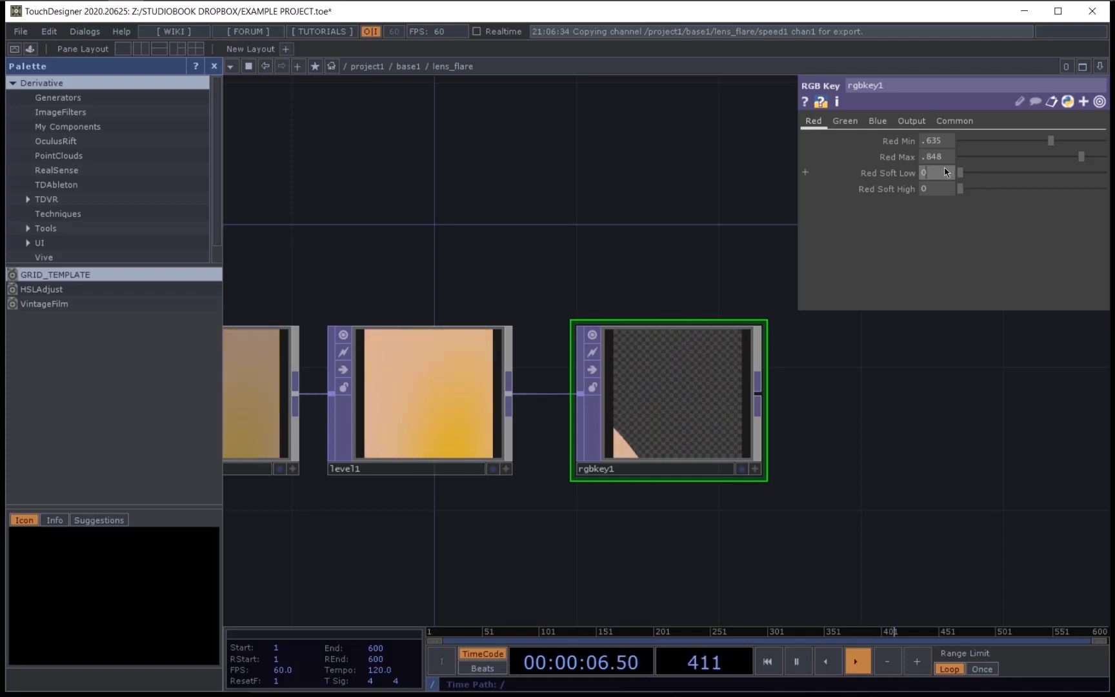
pyautogui.write('.354')
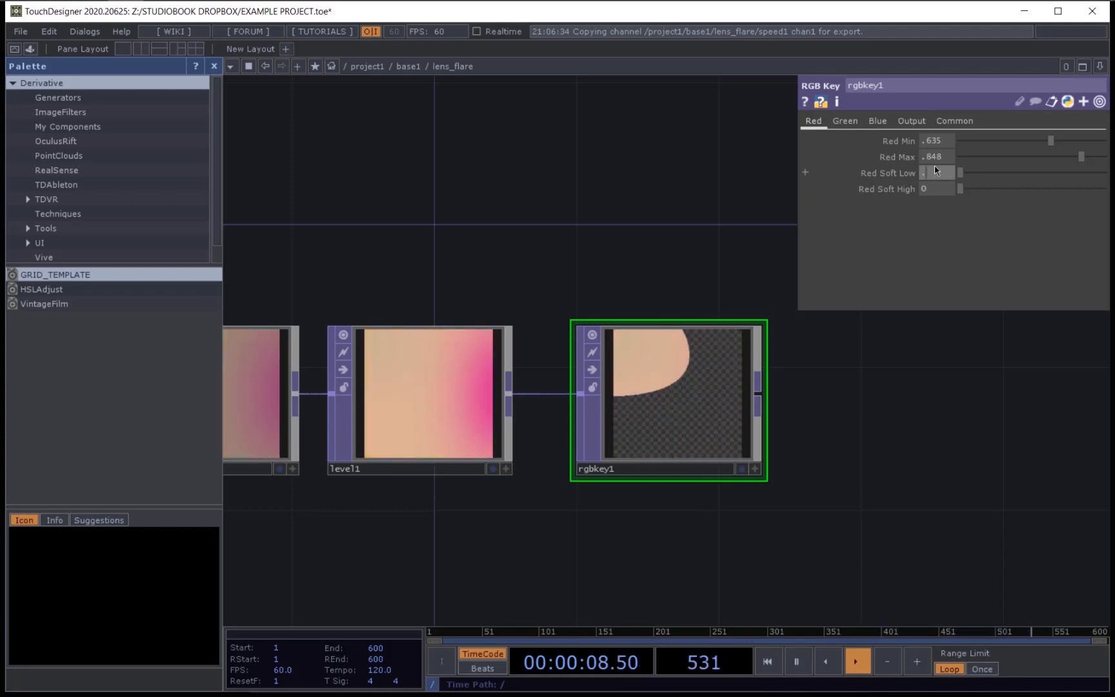
pyautogui.click(929, 189)
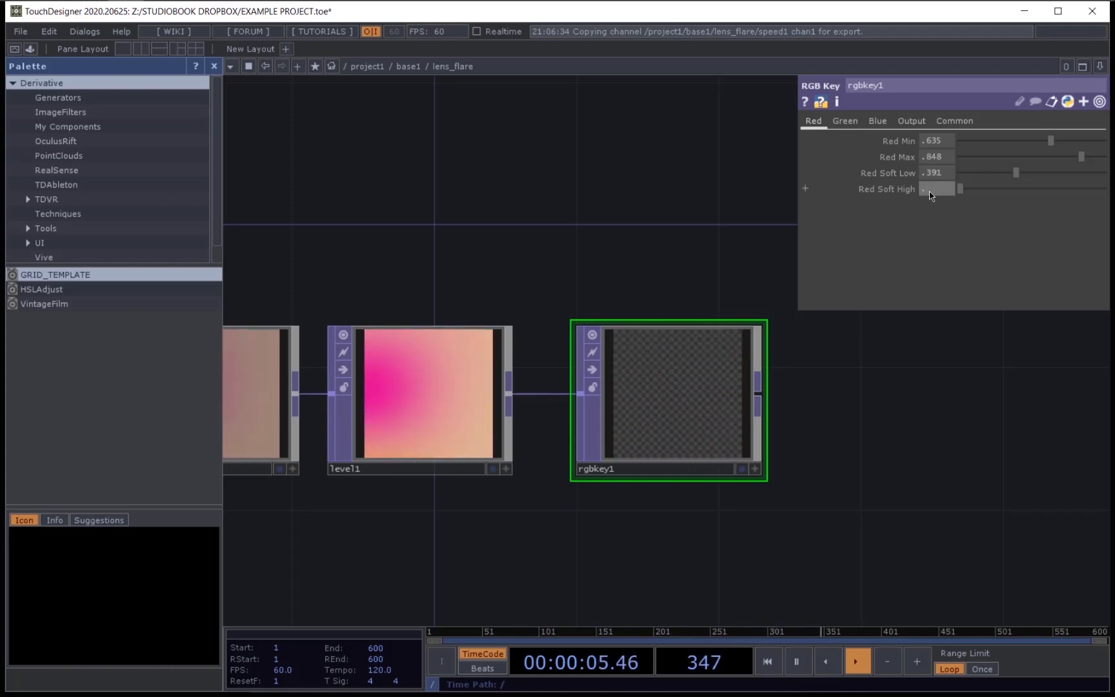
pyautogui.write('.629')
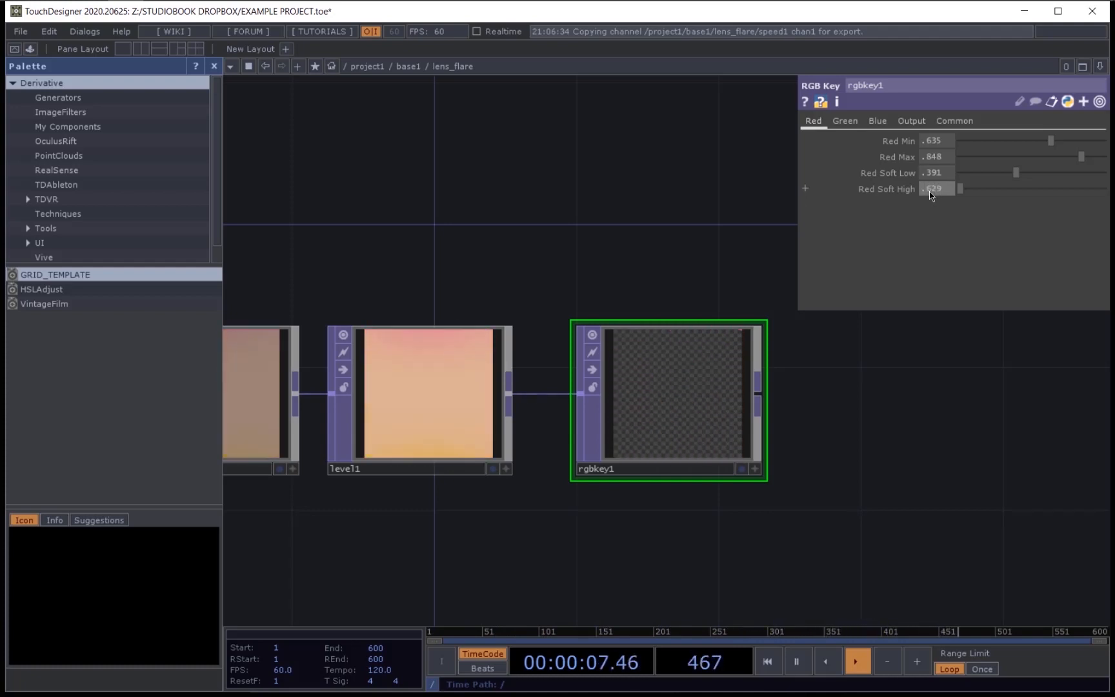
pyautogui.press('Return')
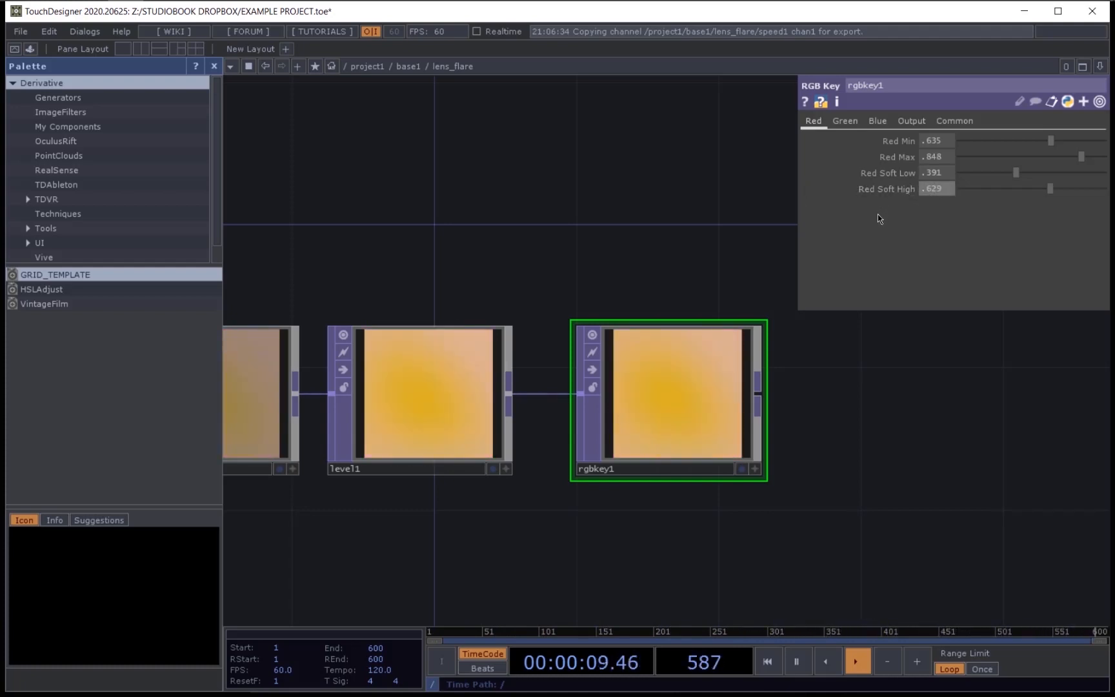
# Step: Move rgbkey1 closer to level1 and add an HSV Adjust TOP connected after rgbkey1
pyautogui.moveTo(898, 416); pyautogui.dragTo(836, 413)
pyautogui.moveTo(629, 401); pyautogui.dragTo(592, 401)
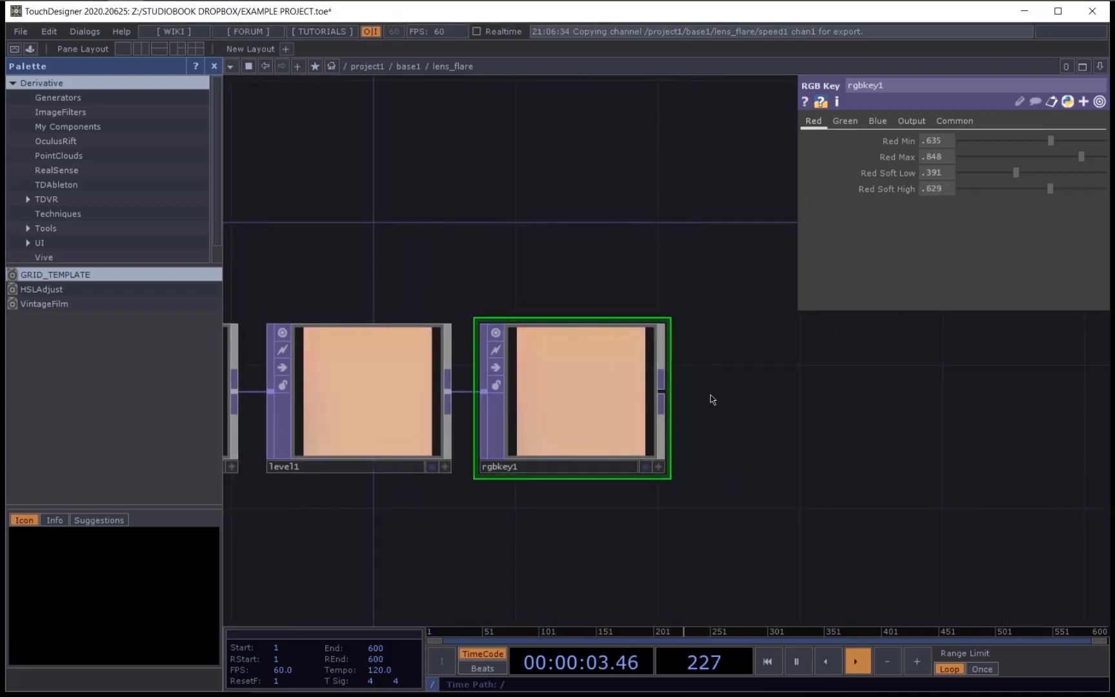
pyautogui.press('Tab')
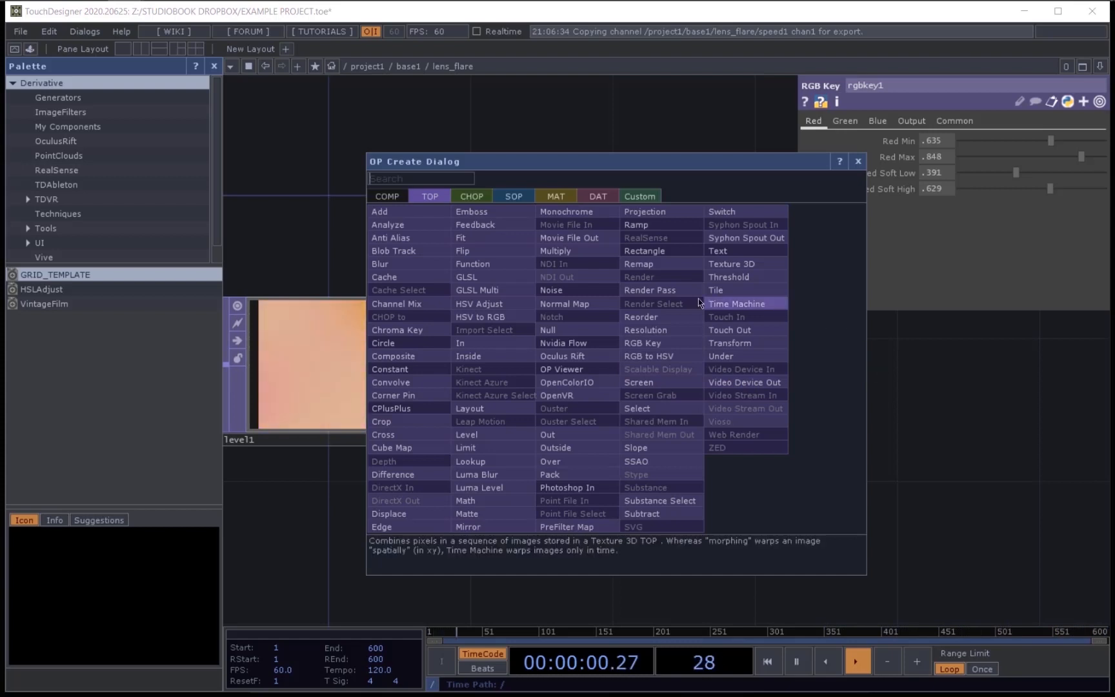
pyautogui.click(479, 303)
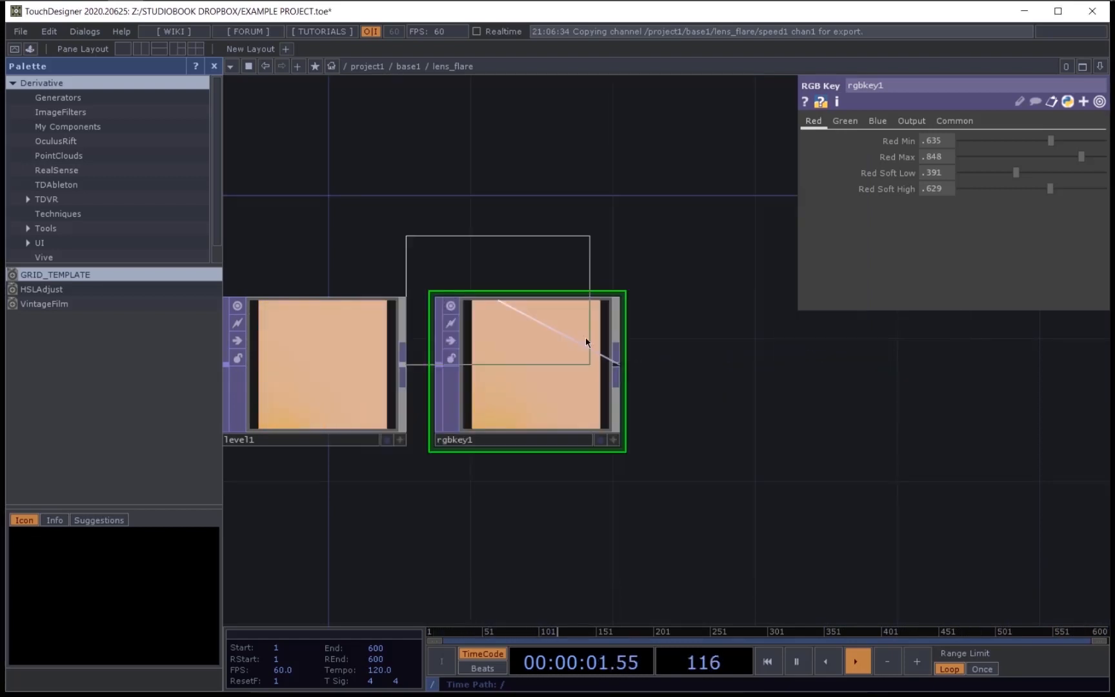
pyautogui.click(742, 374)
pyautogui.moveTo(889, 532); pyautogui.dragTo(711, 533)
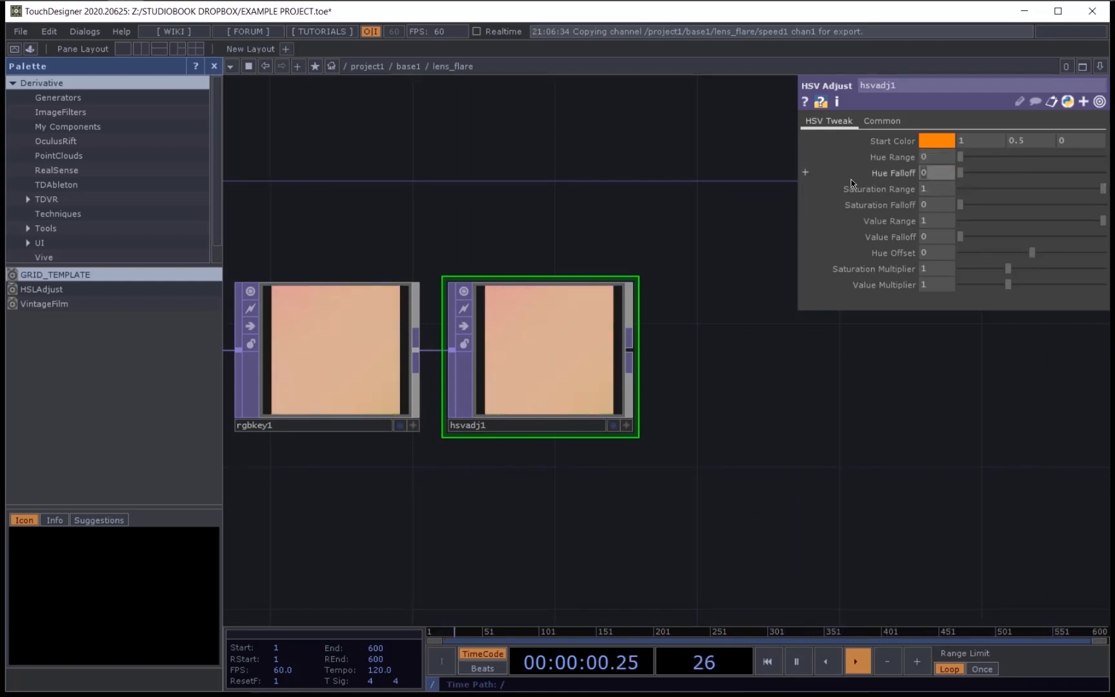
# Step: Set hsvadj1's Hue Falloff to 164, Saturation Falloff to .03, Saturation Multiplier to 0.61 and Value Multiplier to 0
pyautogui.write('164')
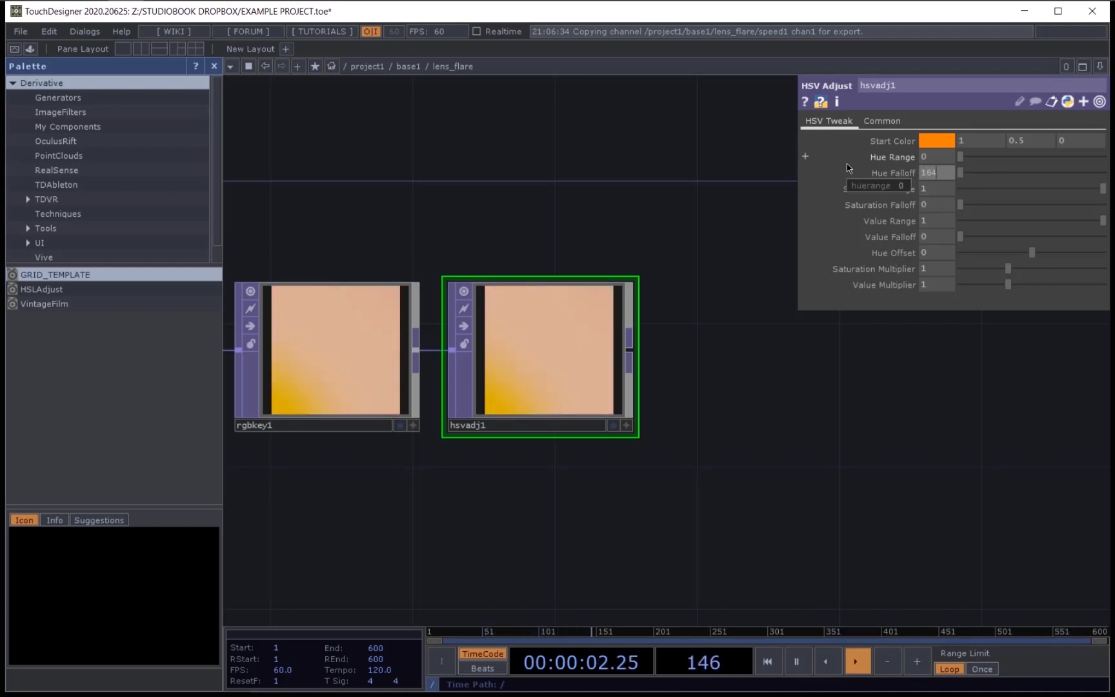
pyautogui.press('Return')
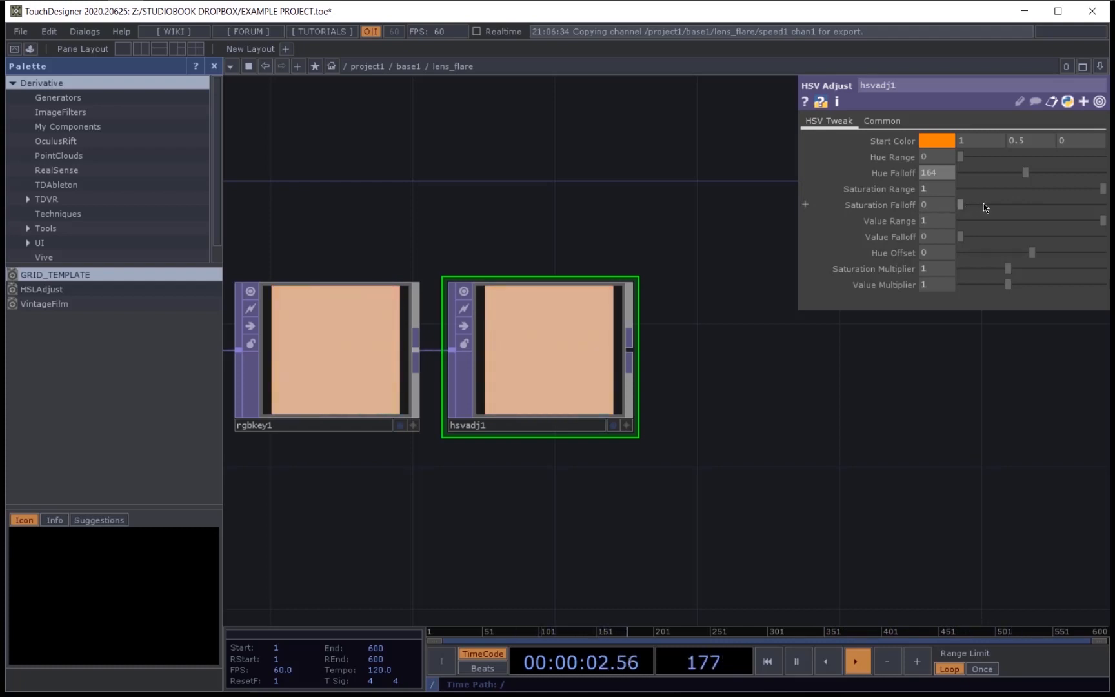
pyautogui.write('.0')
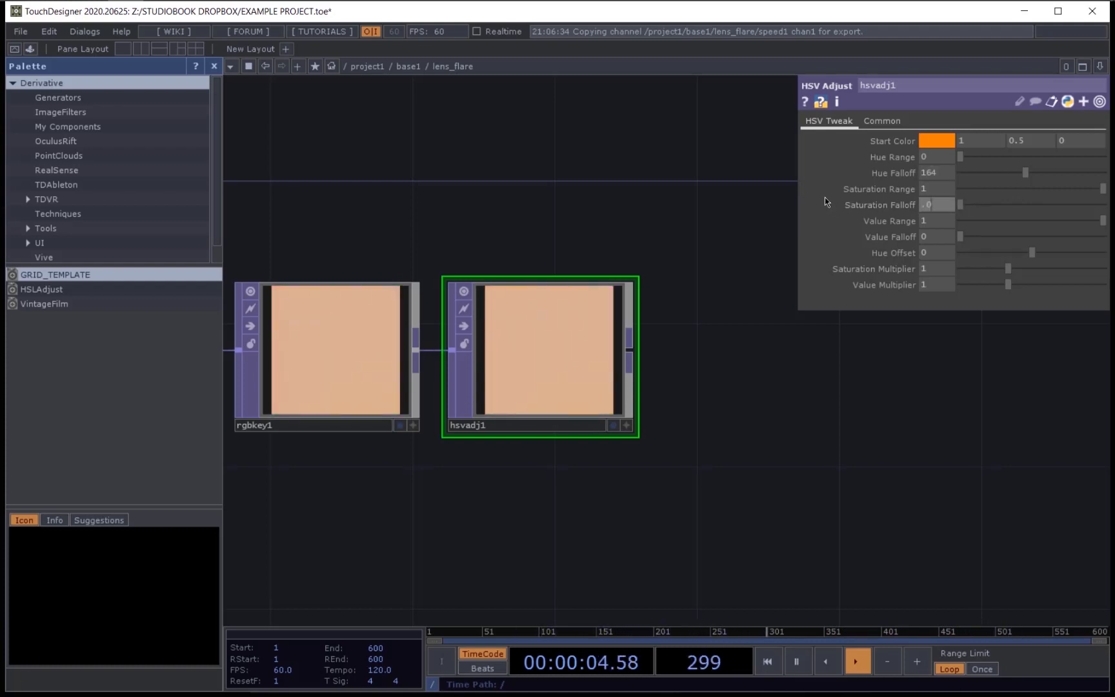
pyautogui.write('3')
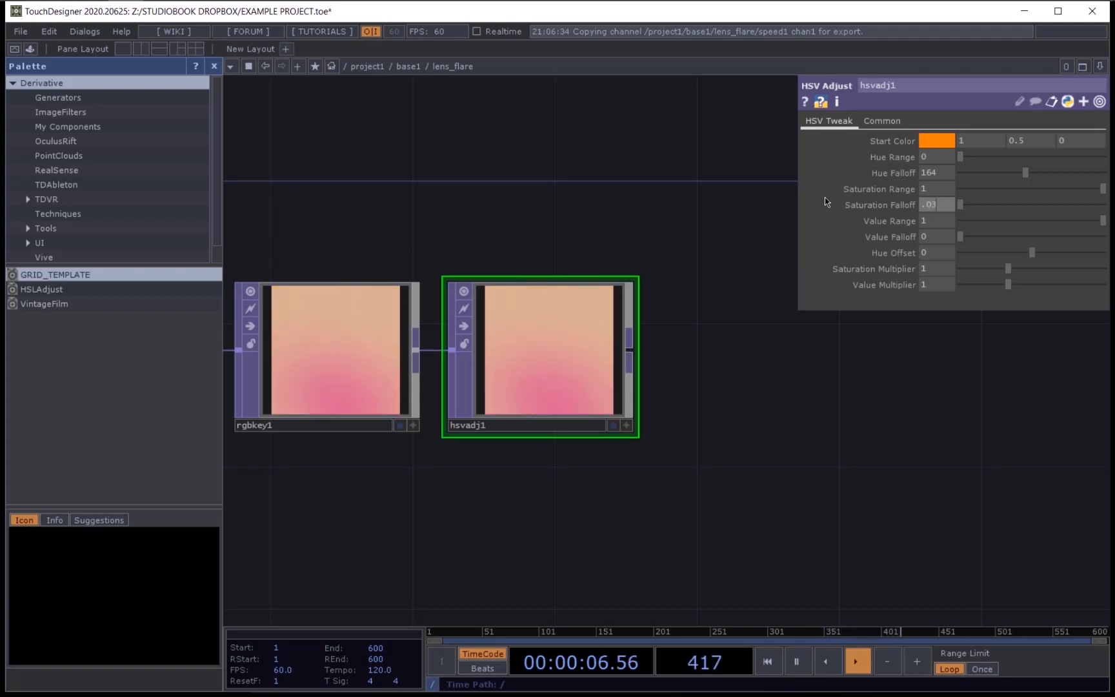
pyautogui.press('Return')
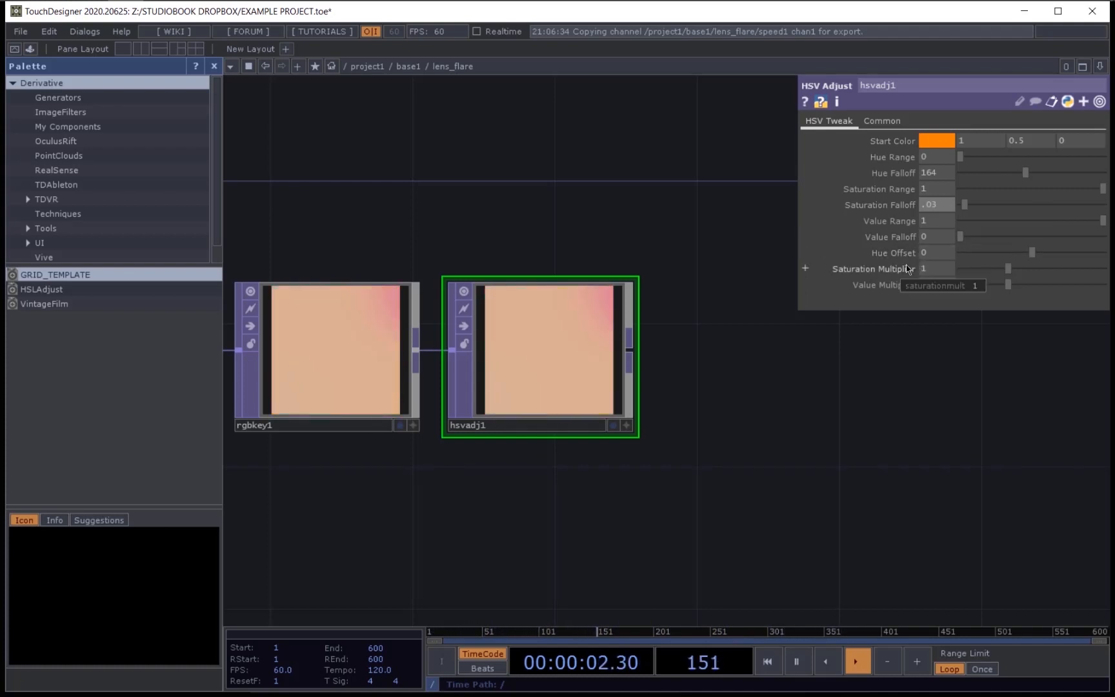
pyautogui.moveTo(992, 270); pyautogui.dragTo(991, 270)
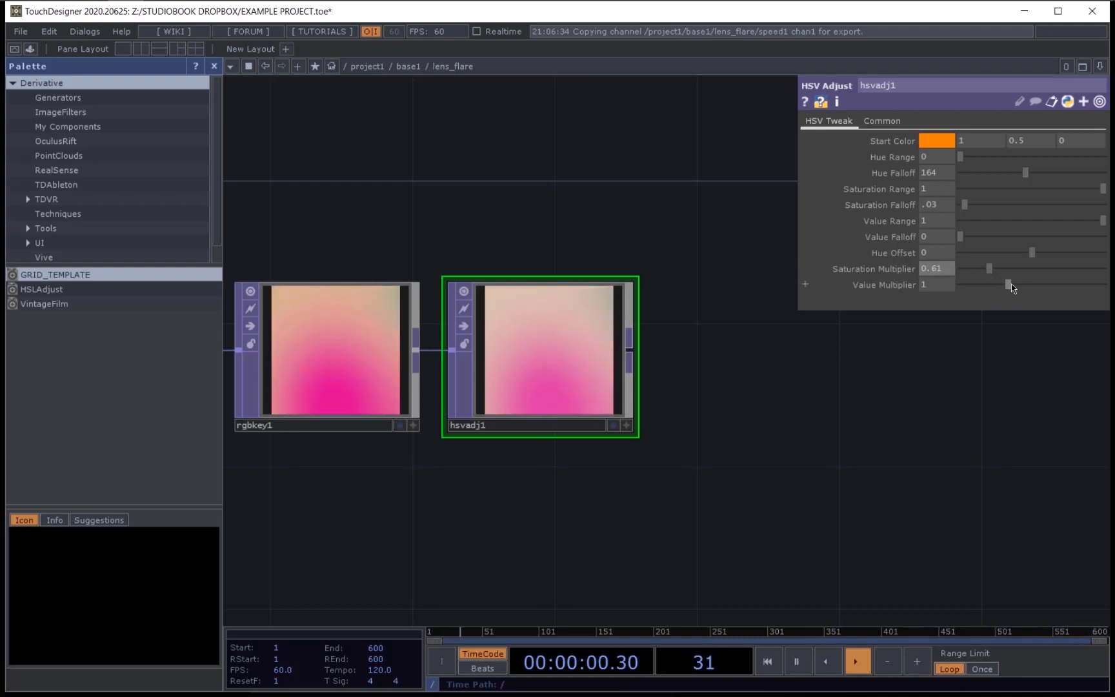
pyautogui.moveTo(1009, 284); pyautogui.dragTo(950, 289)
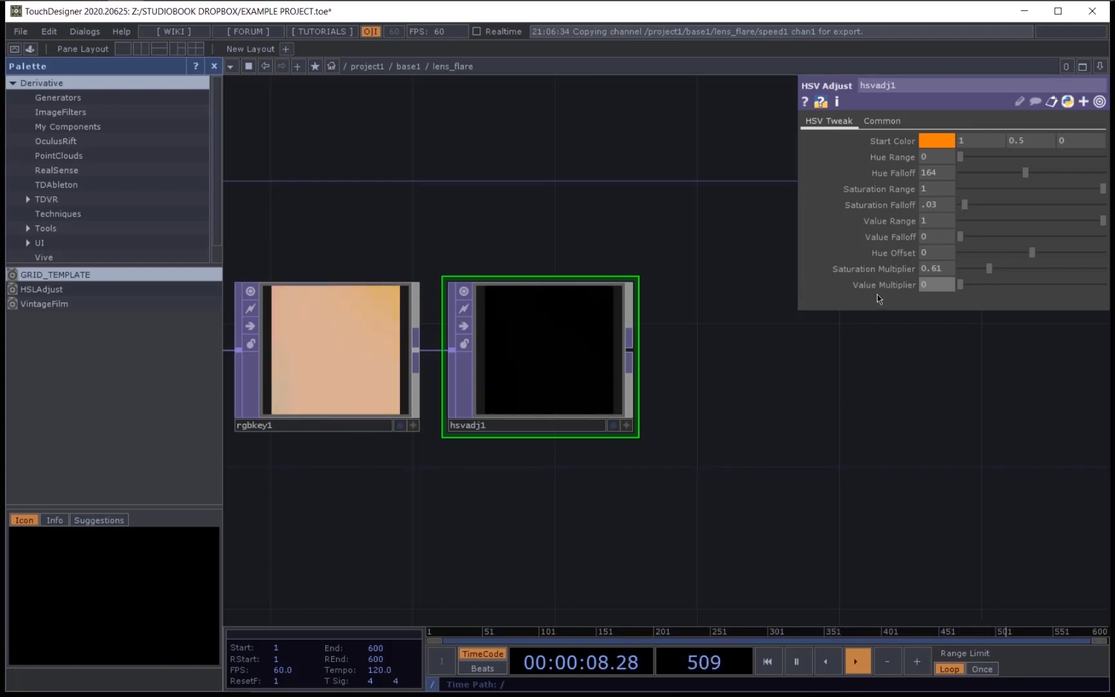
# Step: Turn on Use Source Luminance for the lookup1 TOP
pyautogui.scroll(-4, 597, 339)
pyautogui.moveTo(592, 442); pyautogui.dragTo(704, 465)
pyautogui.scroll(2, 708, 470)
pyautogui.scroll(3, 646, 413)
pyautogui.click(674, 326)
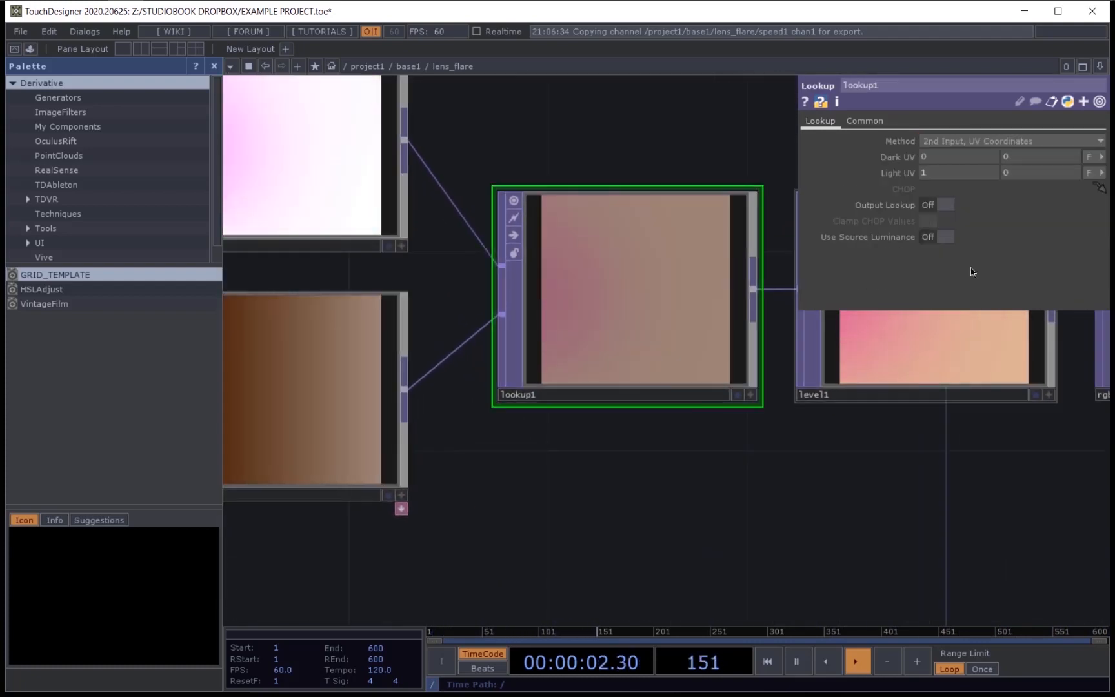
pyautogui.click(937, 239)
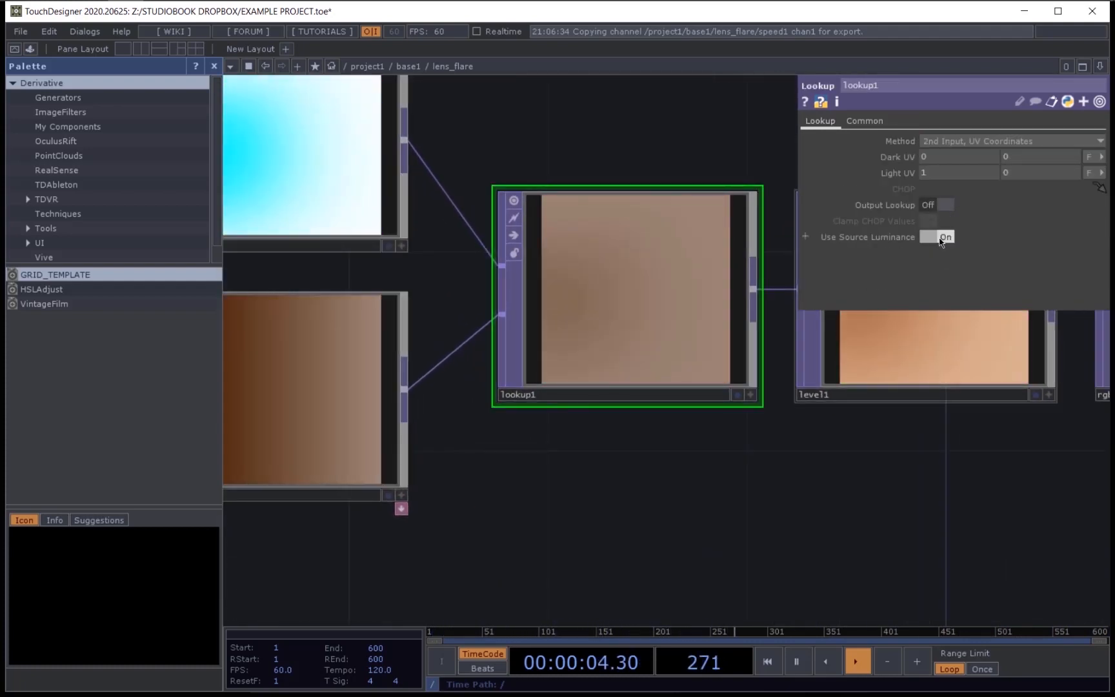
pyautogui.scroll(-3, 946, 535)
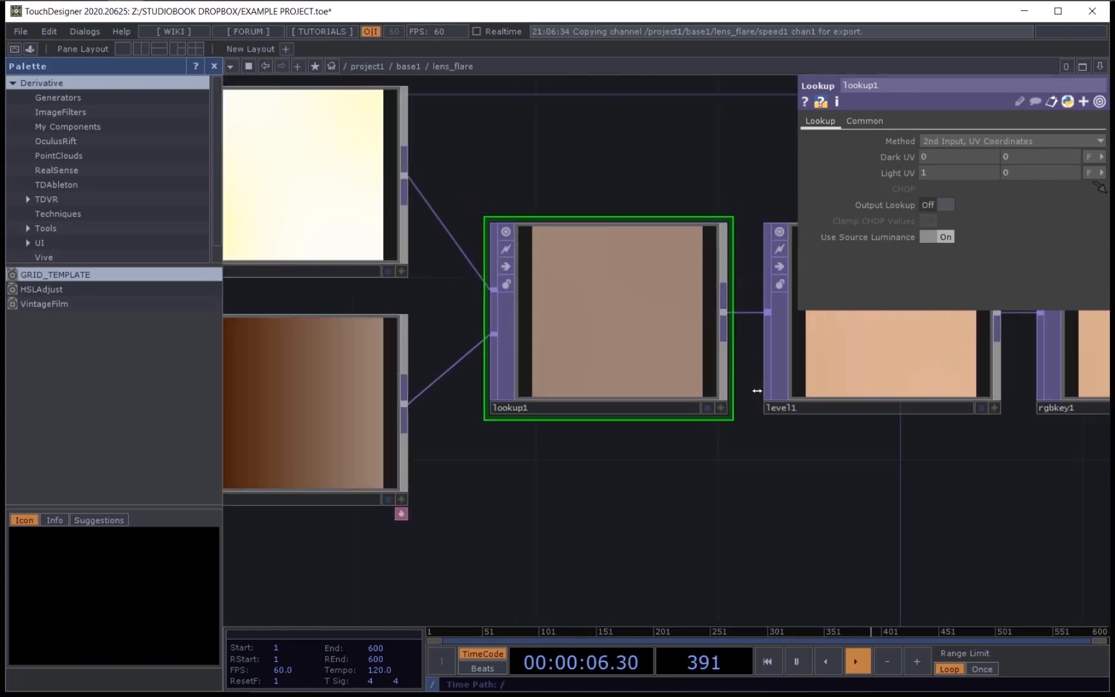
# Step: Shift the dark end colour of ramp1 to red with hue 0
pyautogui.moveTo(988, 540); pyautogui.dragTo(739, 525)
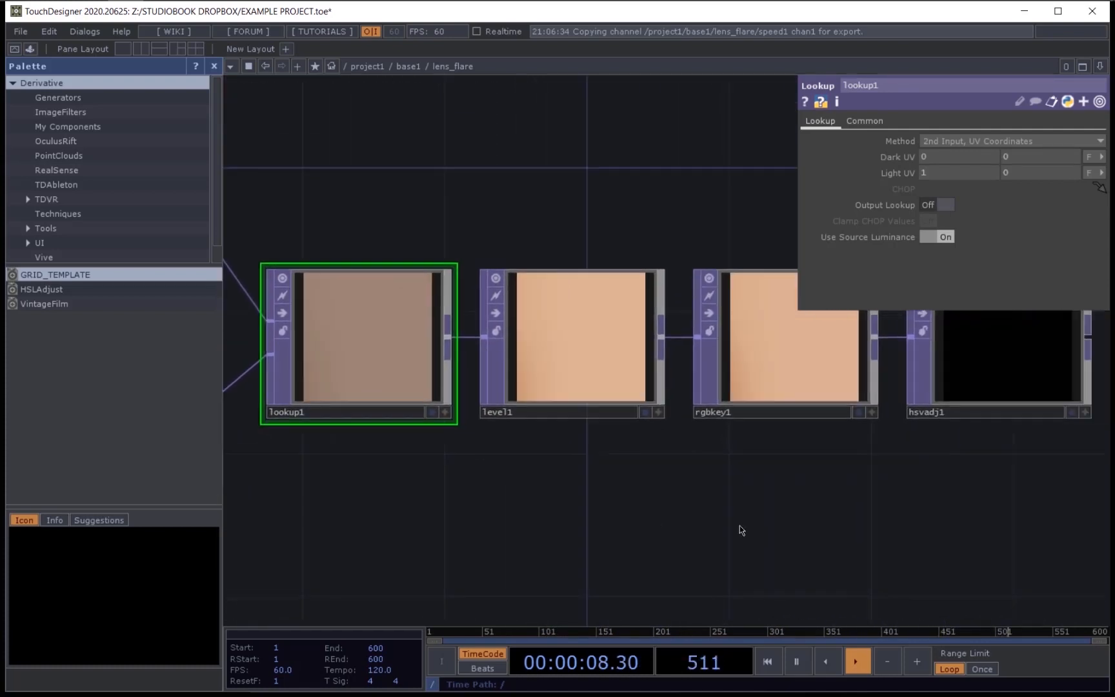
pyautogui.scroll(-3, 740, 525)
pyautogui.moveTo(832, 539)
pyautogui.mouseDown()
pyautogui.moveTo(628, 530)
pyautogui.moveTo(833, 520)
pyautogui.mouseUp()
pyautogui.scroll(3, 632, 506)
pyautogui.moveTo(505, 498); pyautogui.dragTo(586, 501)
pyautogui.click(396, 433)
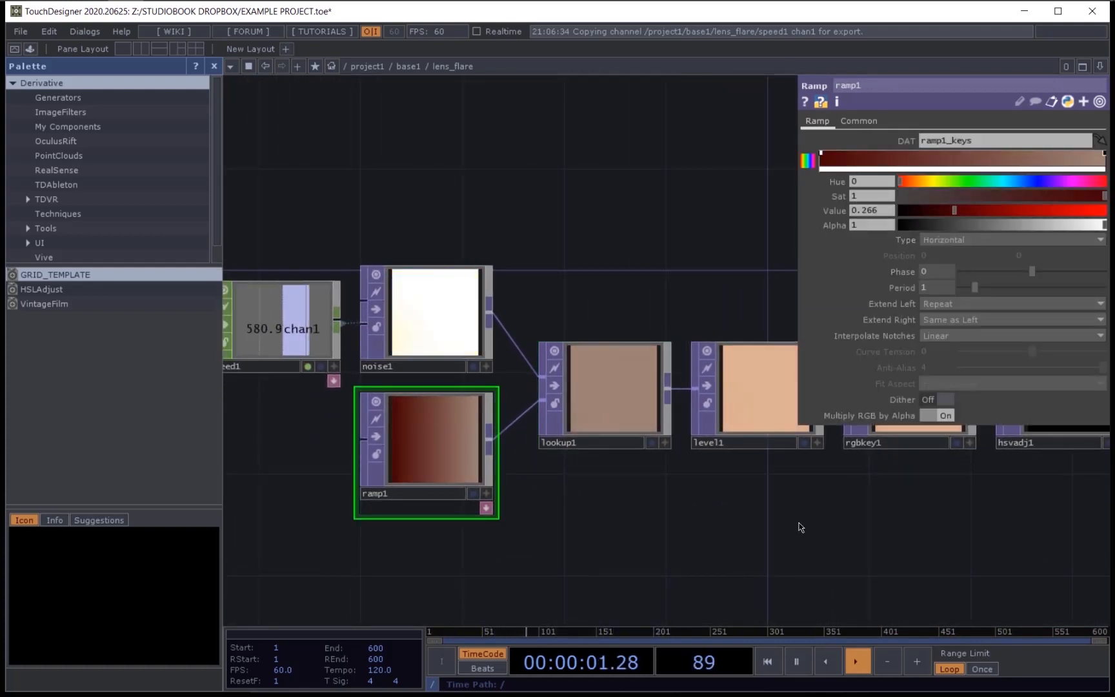
# Step: Try out the Hue Range of hsvadj1, return it to 0, and set the Hue Falloff to 146
pyautogui.moveTo(802, 524); pyautogui.dragTo(427, 517)
pyautogui.moveTo(549, 517); pyautogui.dragTo(509, 524)
pyautogui.scroll(4, 610, 495)
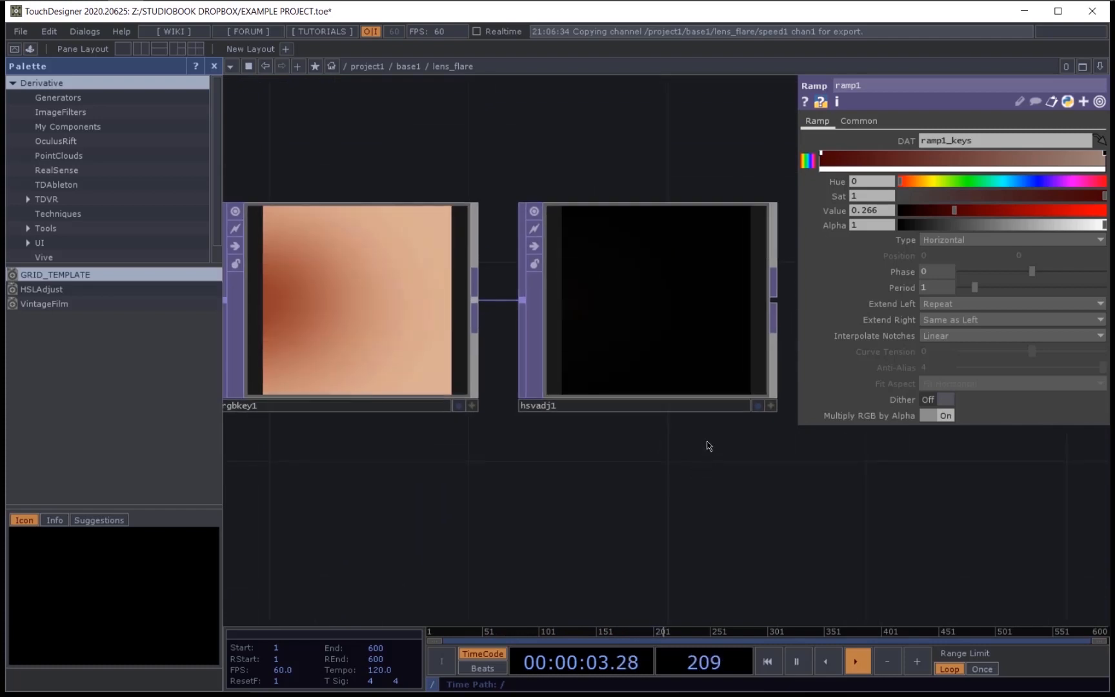
pyautogui.click(685, 348)
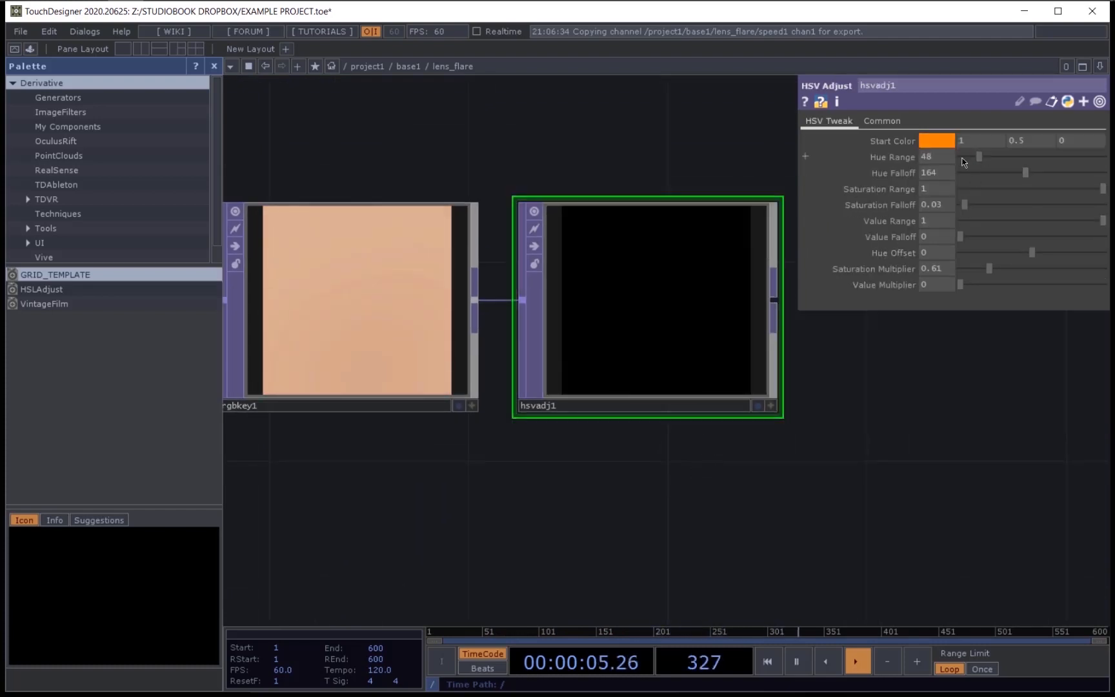
pyautogui.moveTo(1029, 179); pyautogui.dragTo(1022, 179)
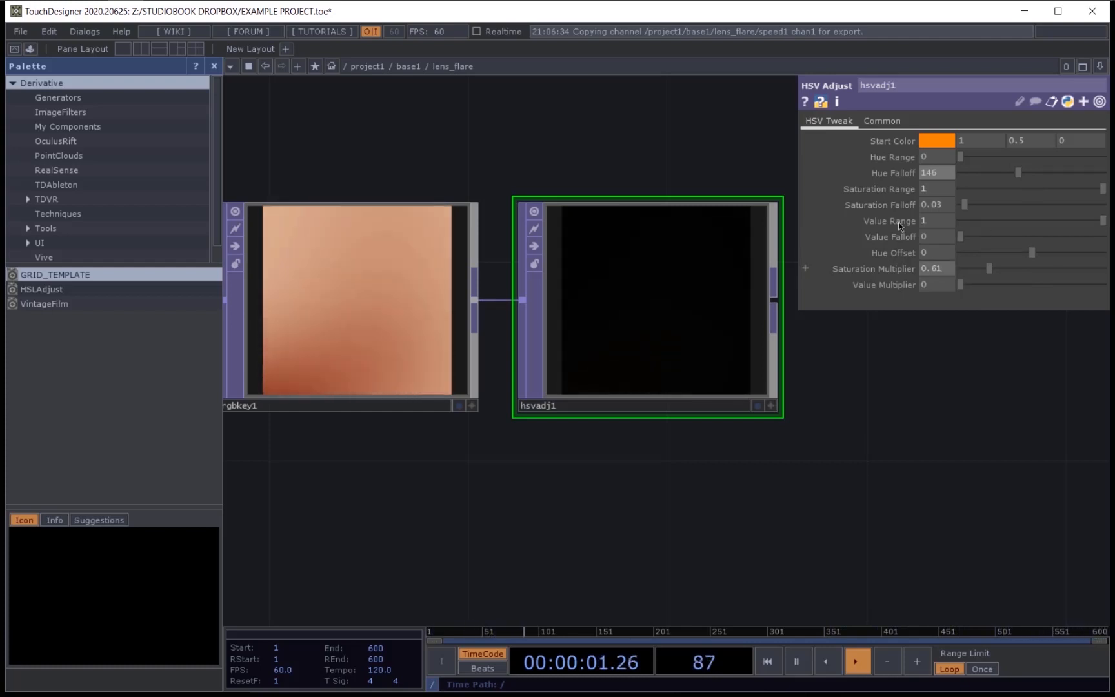
# Step: Lower rgbkey1's Red Max and Red Soft Low thresholds
pyautogui.scroll(-2, 581, 513)
pyautogui.moveTo(586, 513); pyautogui.dragTo(684, 521)
pyautogui.click(542, 403)
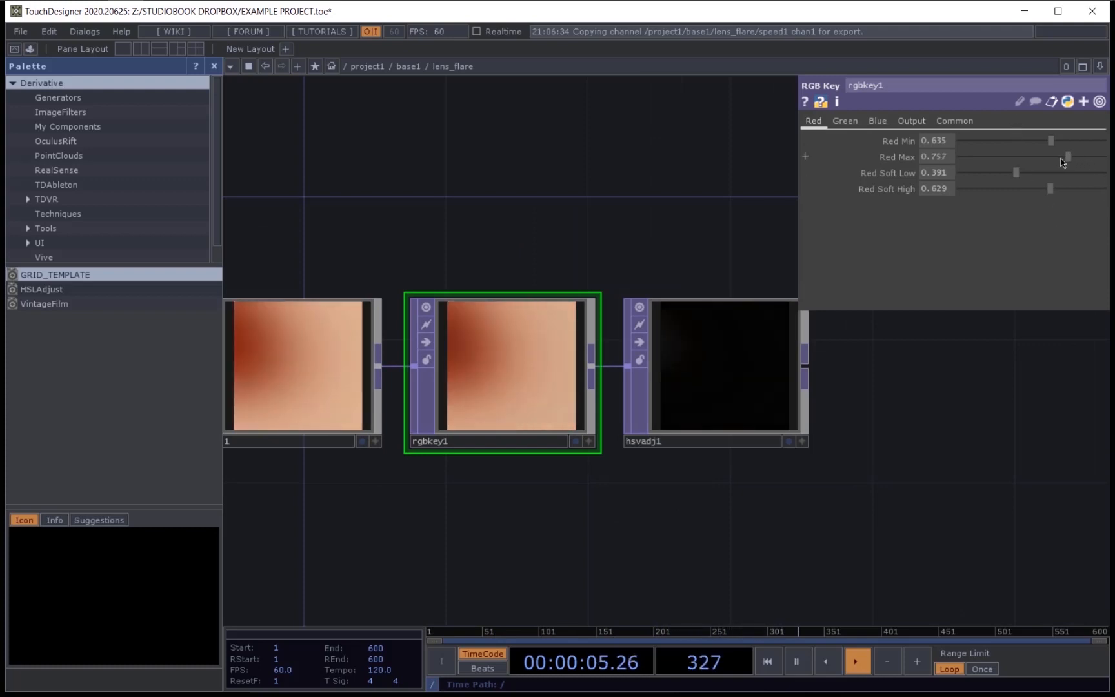
pyautogui.moveTo(1082, 157); pyautogui.dragTo(980, 198)
pyautogui.click(988, 174)
# Step: Set the light end colour of ramp1 to saturation 0.472 and value 0.617, and check its effect along the chain
pyautogui.moveTo(683, 528); pyautogui.dragTo(767, 528)
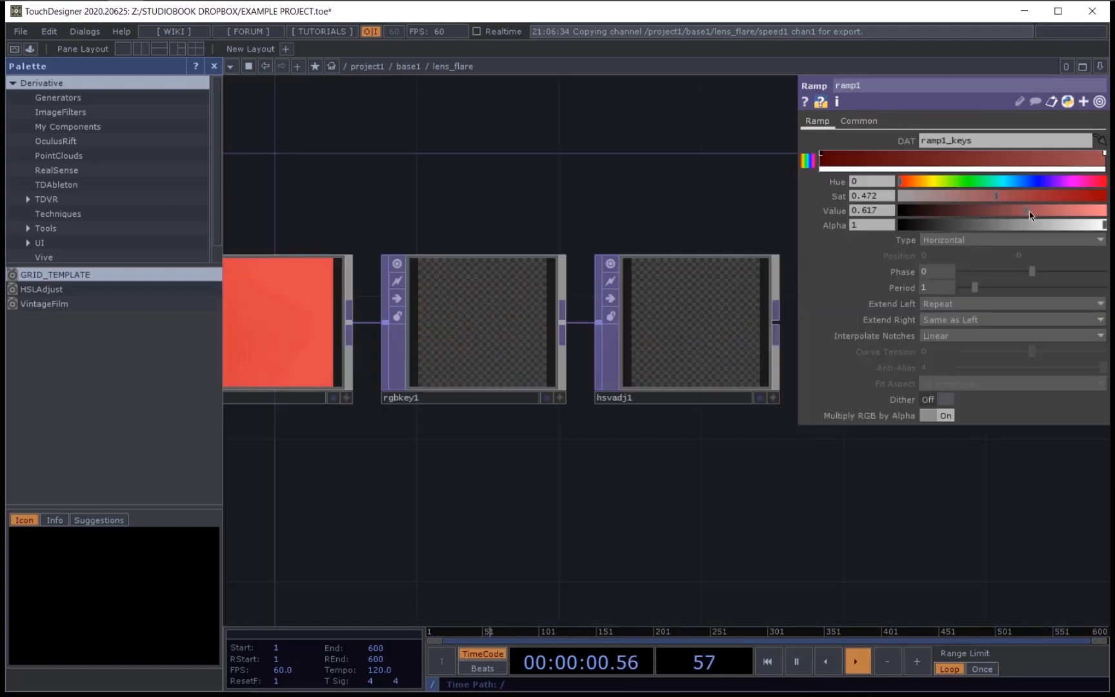
pyautogui.moveTo(532, 490); pyautogui.dragTo(629, 523)
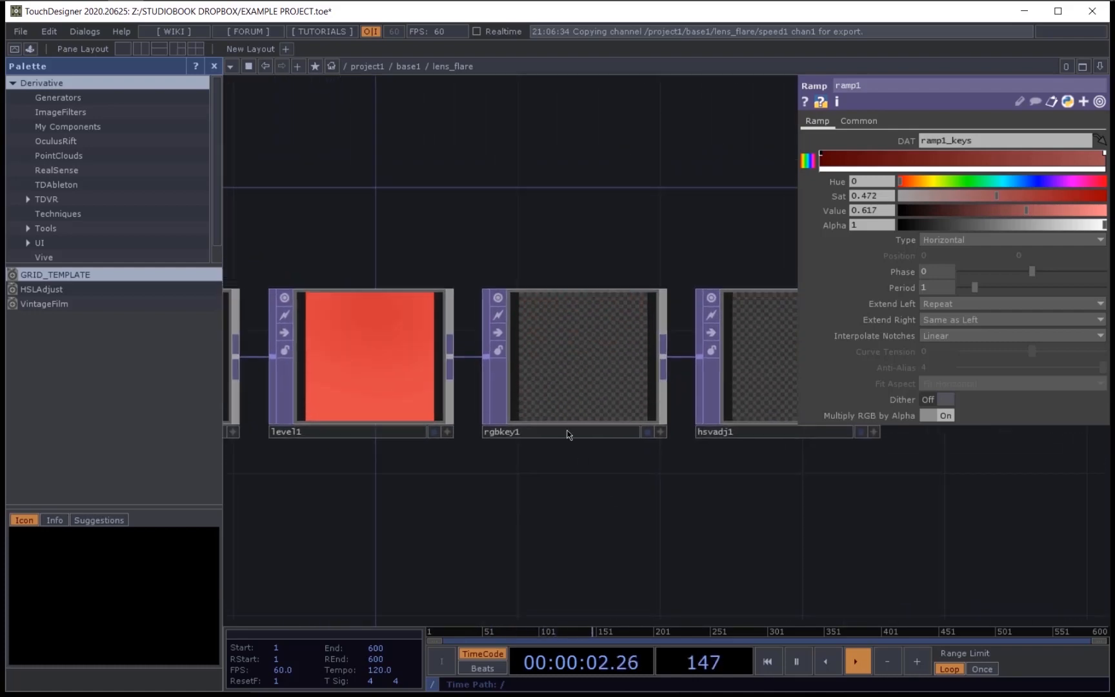
pyautogui.scroll(3, 583, 411)
pyautogui.scroll(-3, 584, 415)
pyautogui.moveTo(299, 541); pyautogui.dragTo(592, 514)
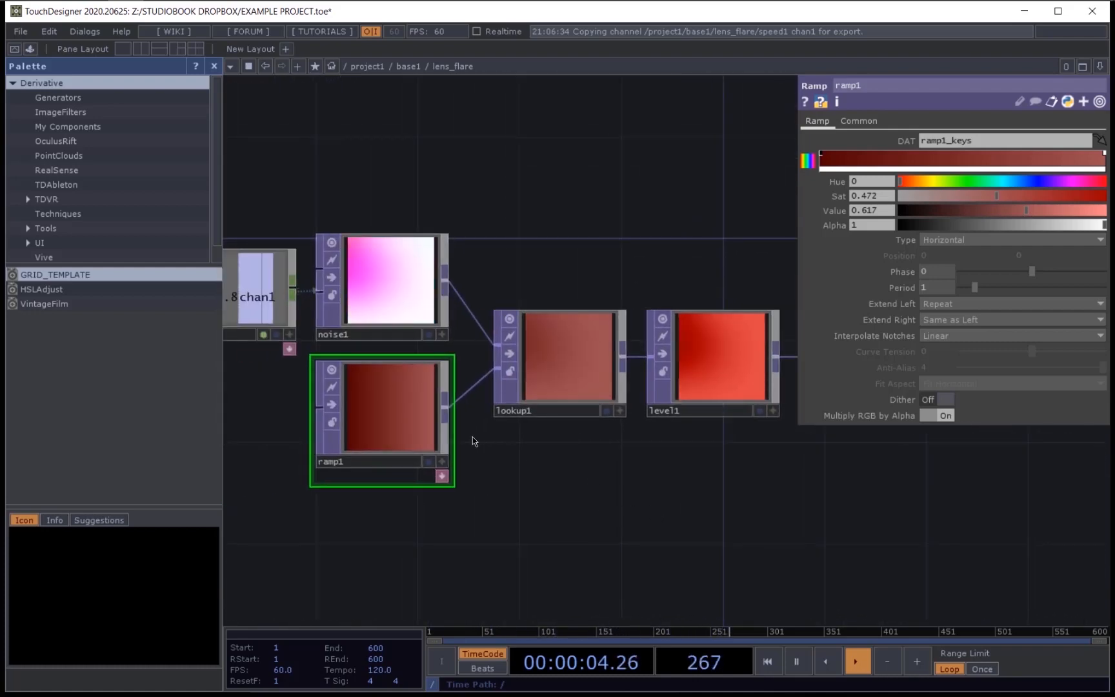
pyautogui.moveTo(755, 481); pyautogui.dragTo(608, 475)
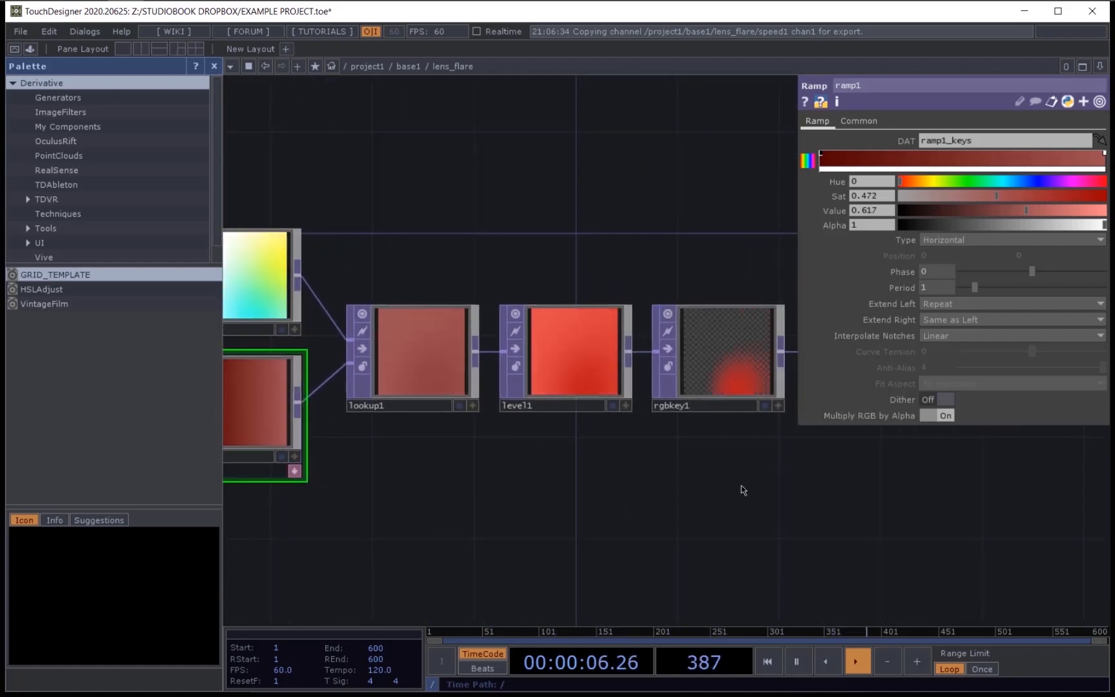
pyautogui.moveTo(837, 505); pyautogui.dragTo(799, 502)
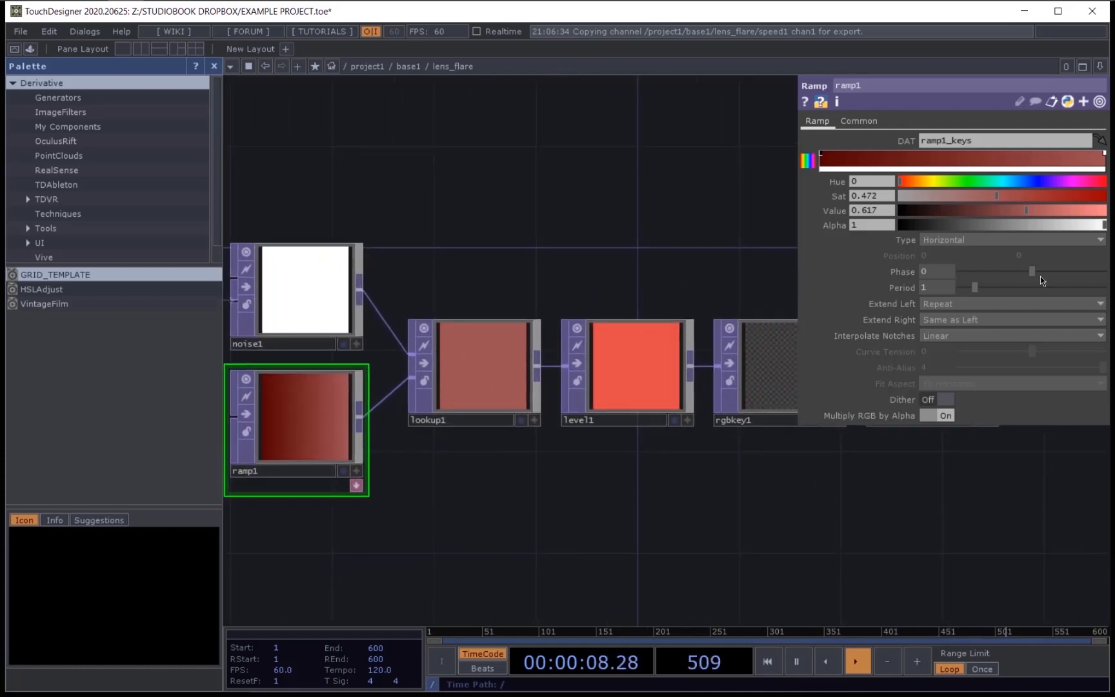
# Step: Lower rgbkey1's Red Soft Low to 0.015 and its Red Soft High to 0.097
pyautogui.moveTo(450, 439); pyautogui.dragTo(697, 443)
pyautogui.moveTo(721, 495); pyautogui.dragTo(306, 498)
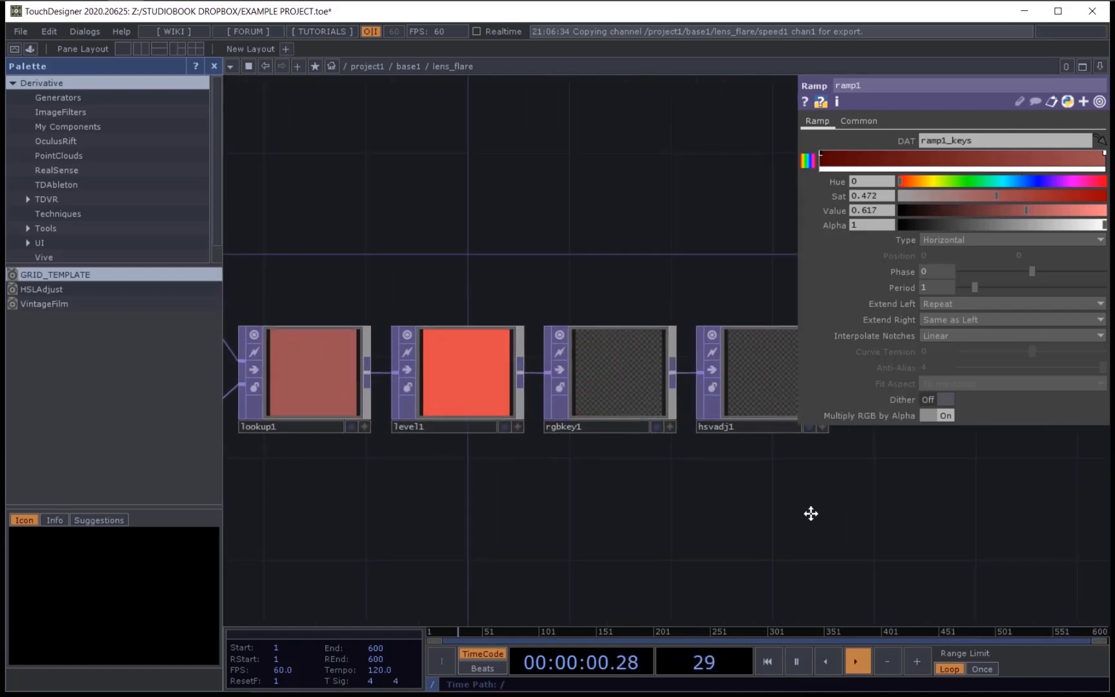
pyautogui.moveTo(809, 513); pyautogui.dragTo(816, 517)
pyautogui.scroll(5, 602, 404)
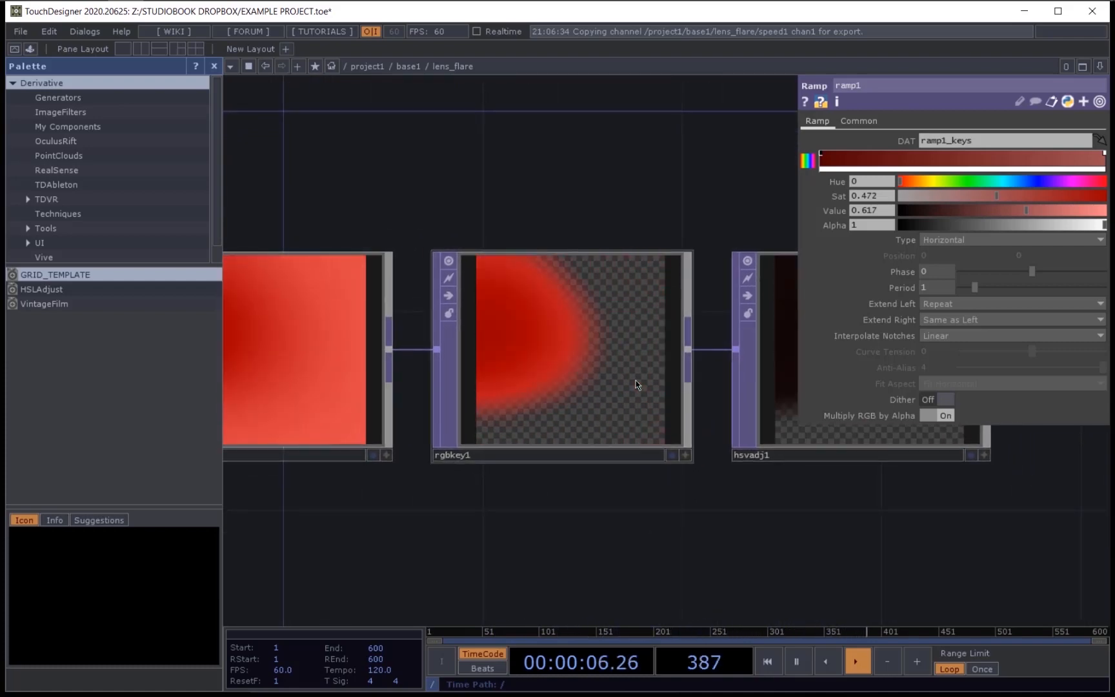
pyautogui.scroll(-3, 639, 516)
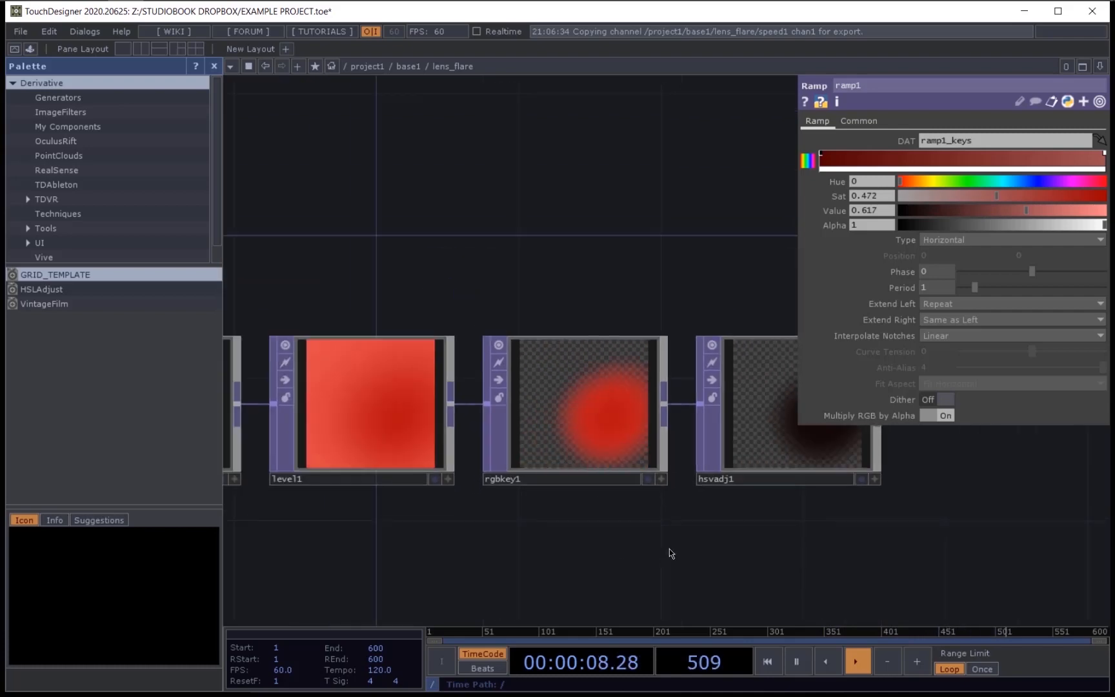
pyautogui.scroll(1, 555, 563)
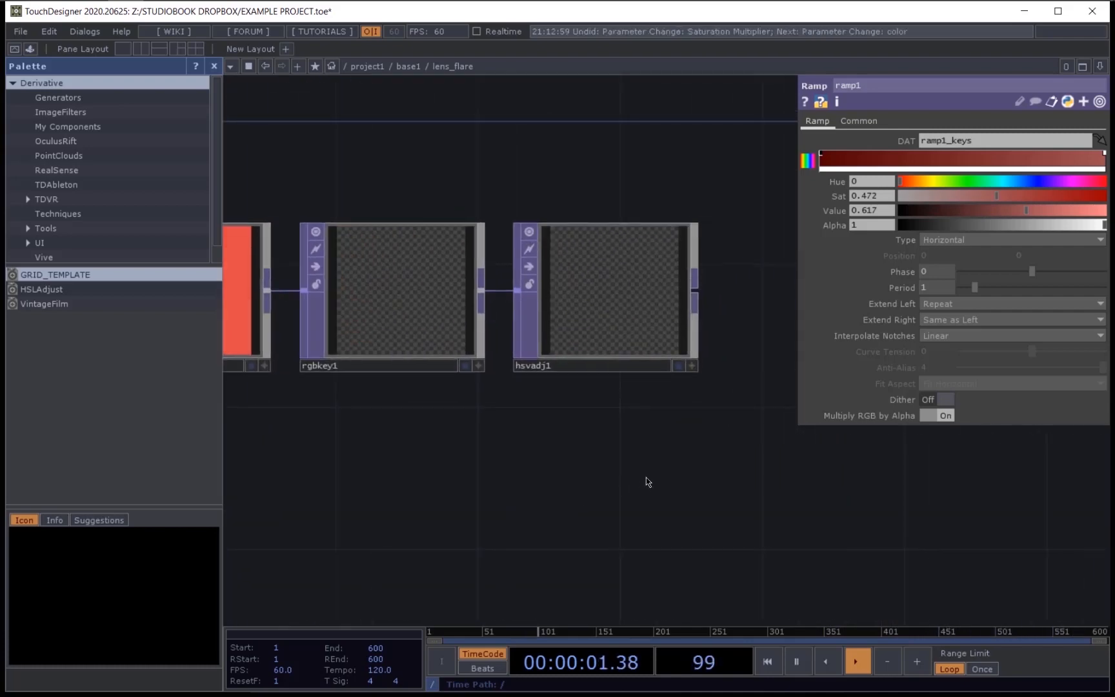
pyautogui.scroll(4, 593, 493)
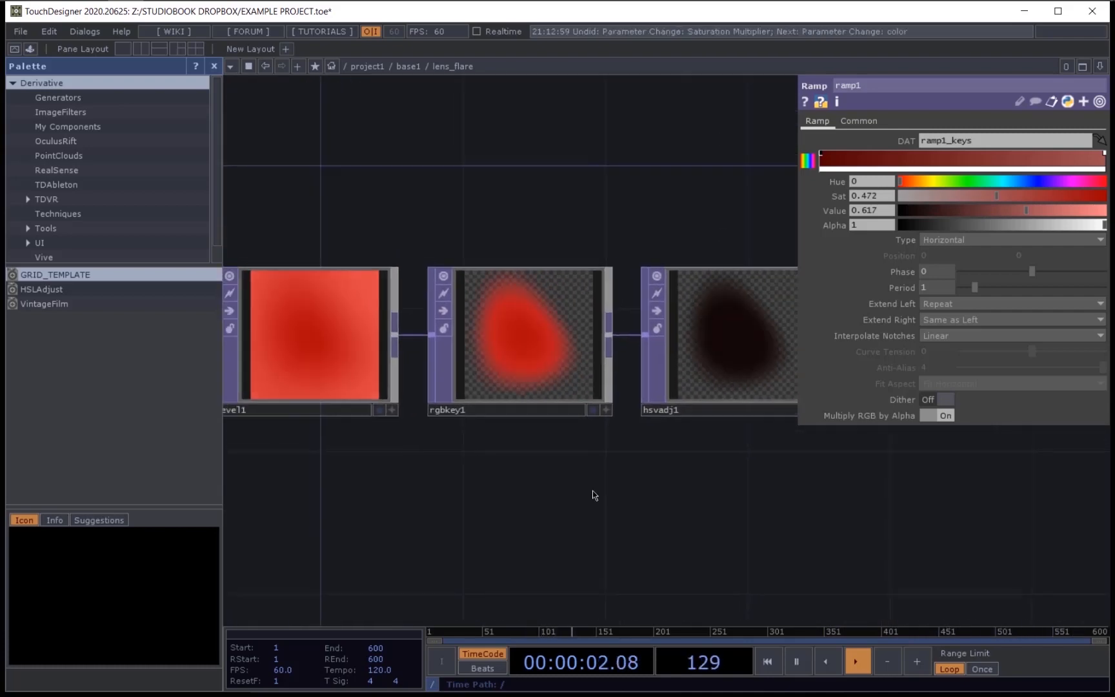
pyautogui.click(576, 393)
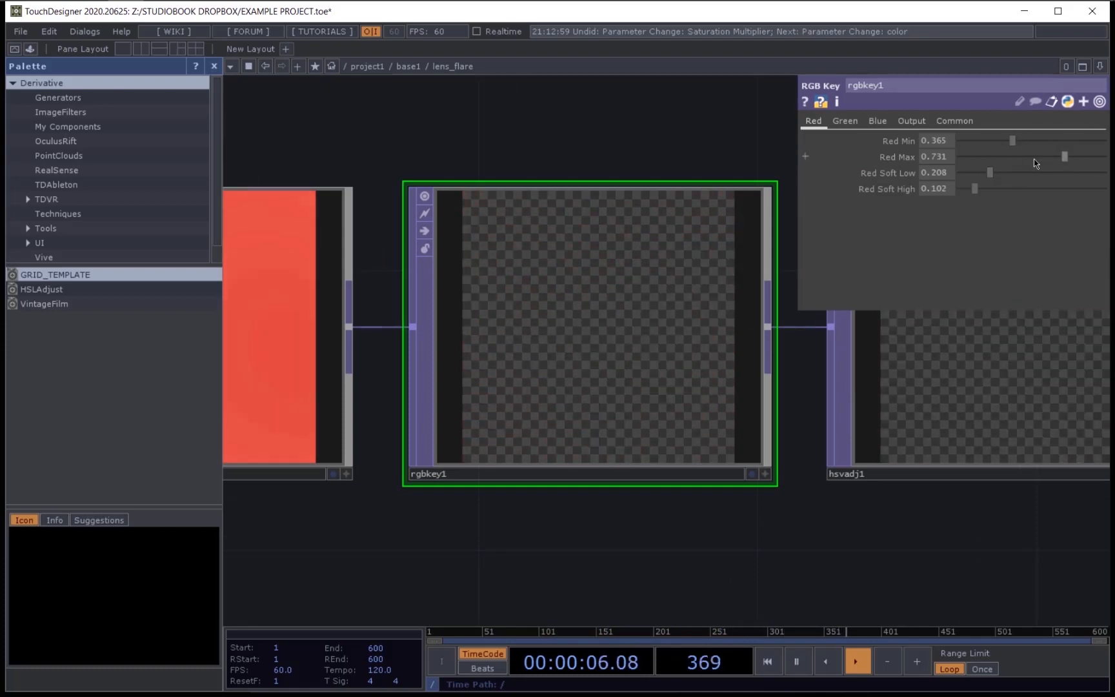
pyautogui.moveTo(976, 188)
pyautogui.mouseDown()
pyautogui.moveTo(1033, 187)
pyautogui.moveTo(991, 189)
pyautogui.moveTo(975, 203)
pyautogui.moveTo(994, 193)
pyautogui.moveTo(966, 177)
pyautogui.mouseUp()
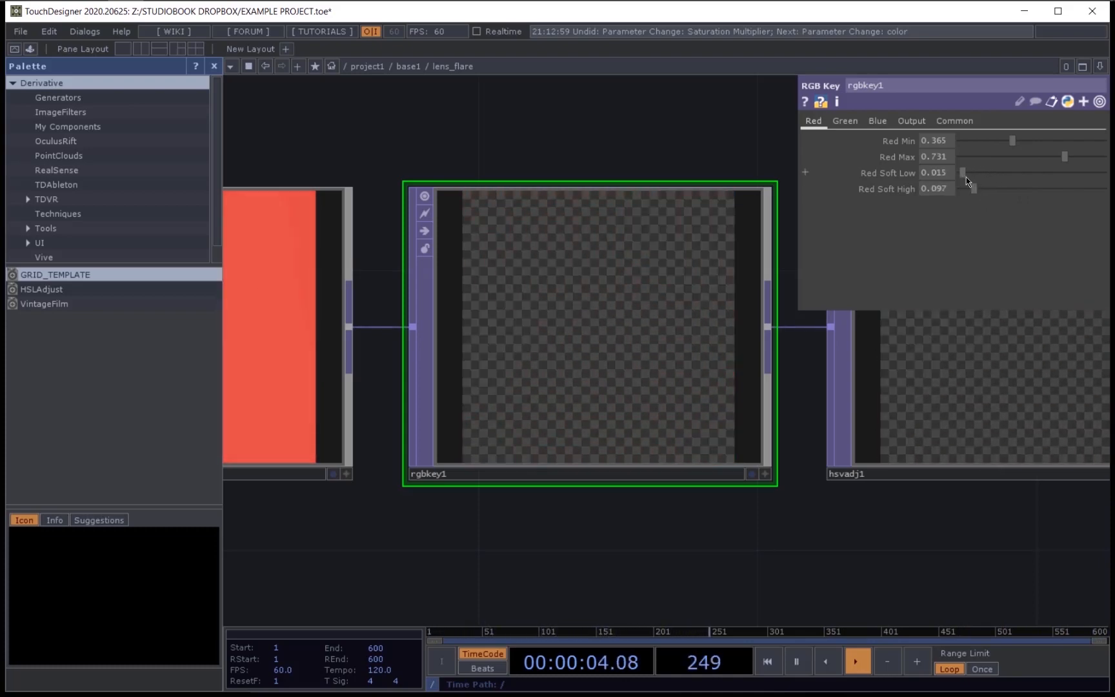
# Step: Examine the animated key result in rgbkey1 alongside its neighbouring nodes, and review the settings of noise1
pyautogui.scroll(-3, 562, 368)
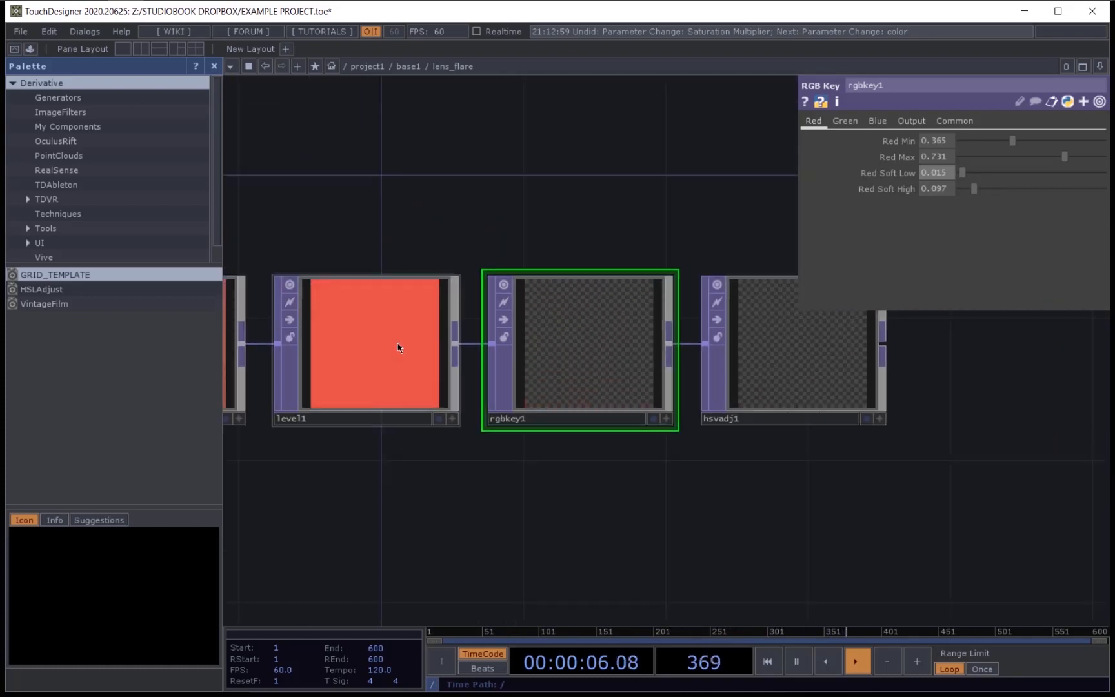
pyautogui.scroll(3, 401, 346)
pyautogui.moveTo(735, 569); pyautogui.dragTo(632, 553)
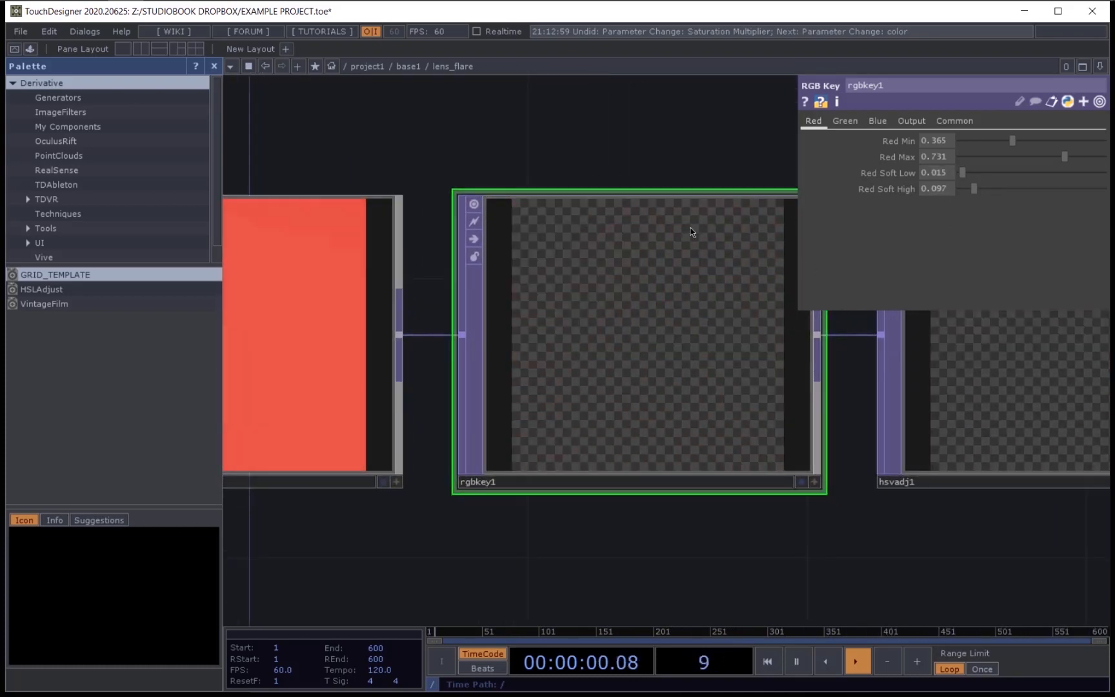
pyautogui.scroll(-3, 657, 320)
pyautogui.moveTo(664, 316); pyautogui.dragTo(573, 354)
pyautogui.scroll(4, 573, 349)
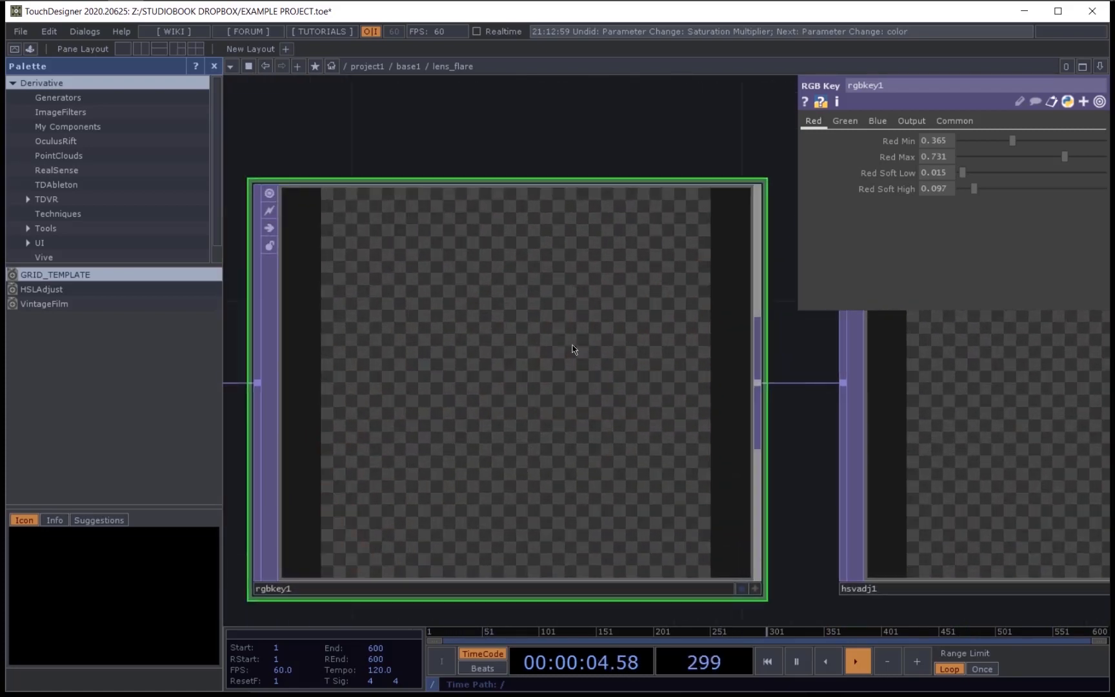
pyautogui.scroll(-4, 571, 348)
pyautogui.scroll(-3, 563, 367)
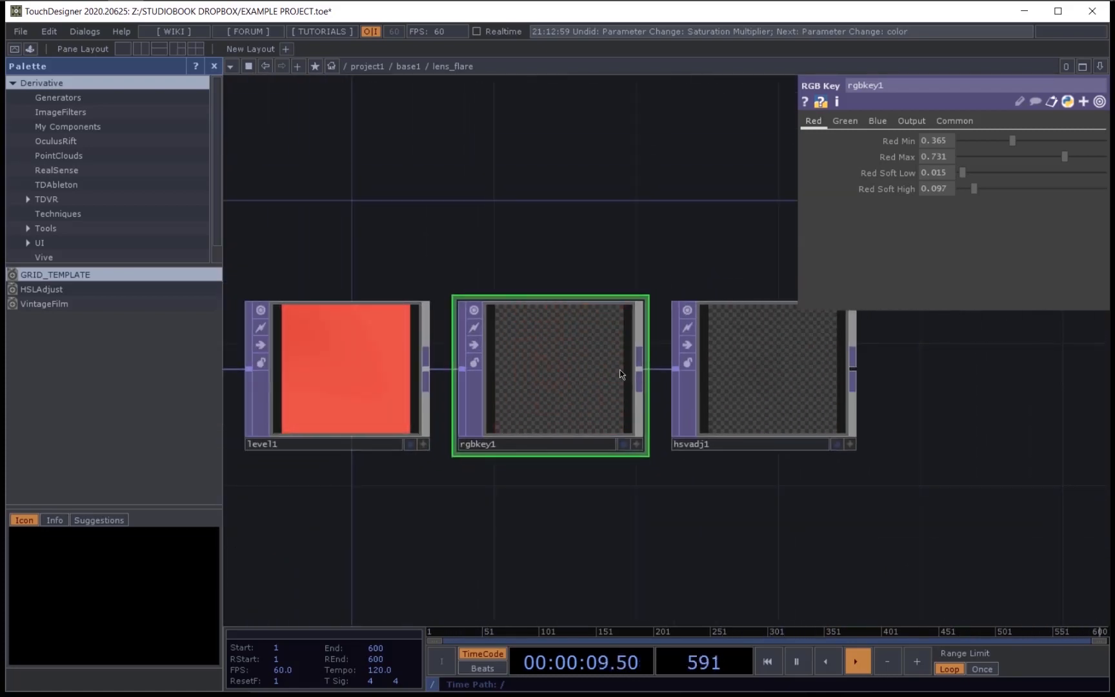
pyautogui.moveTo(861, 517); pyautogui.dragTo(669, 496)
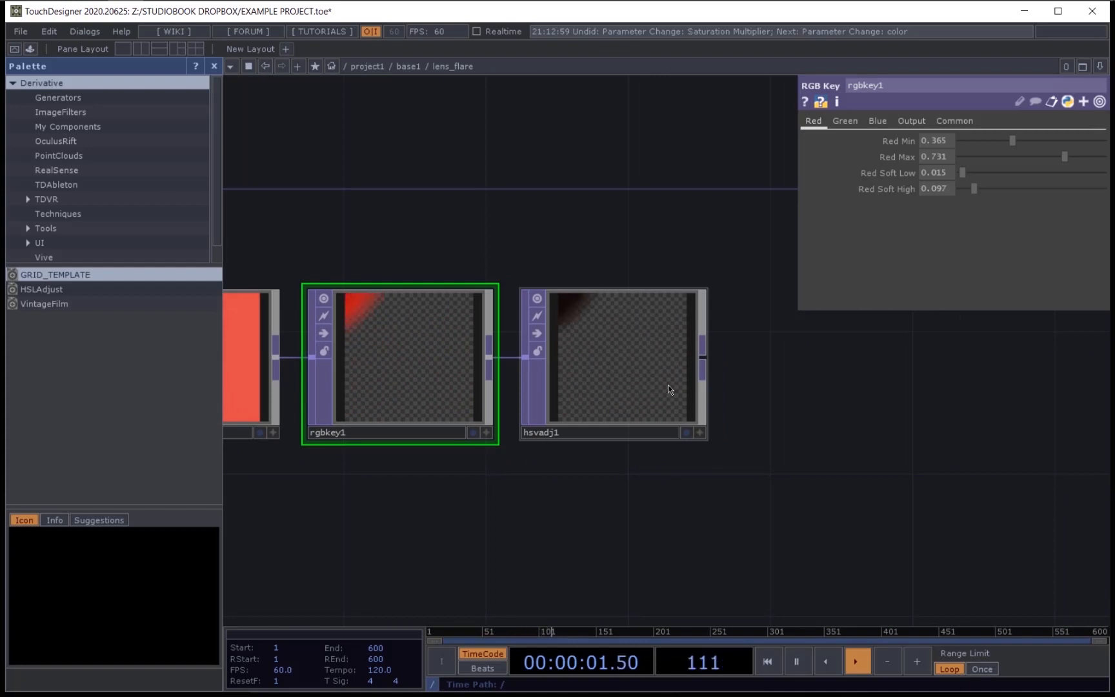
pyautogui.moveTo(752, 493); pyautogui.dragTo(1107, 463)
pyautogui.moveTo(799, 503); pyautogui.dragTo(1085, 533)
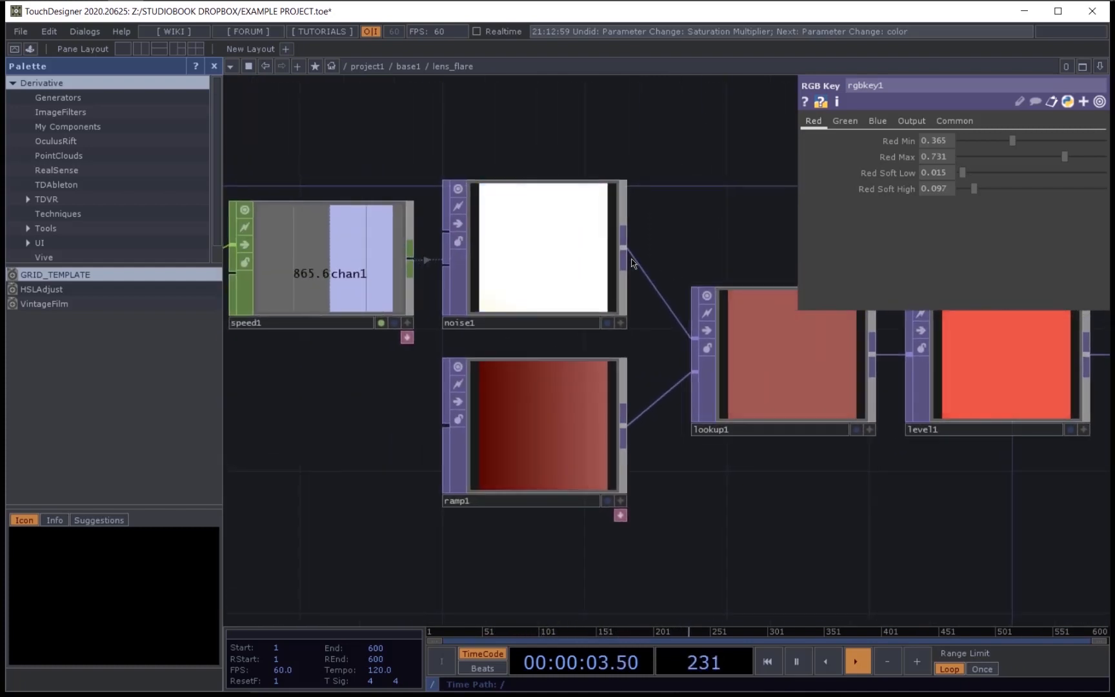
pyautogui.click(604, 257)
pyautogui.moveTo(799, 495); pyautogui.dragTo(149, 492)
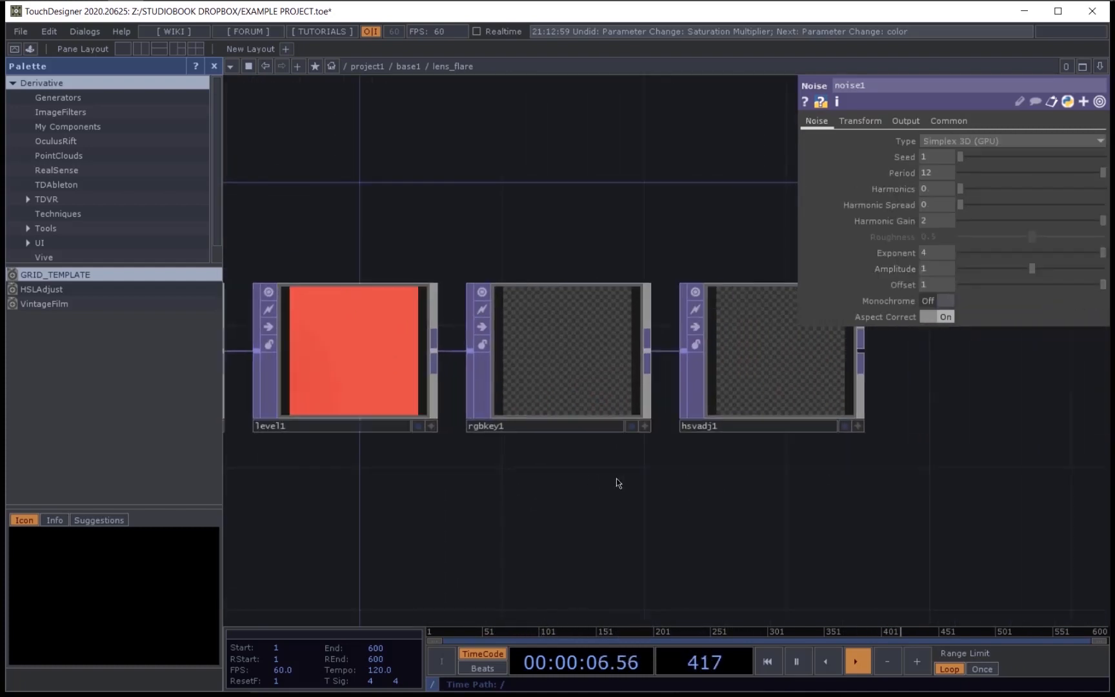
# Step: Add a Blur TOP after hsvadj1 and place it closer to that node
pyautogui.moveTo(822, 461); pyautogui.dragTo(593, 456)
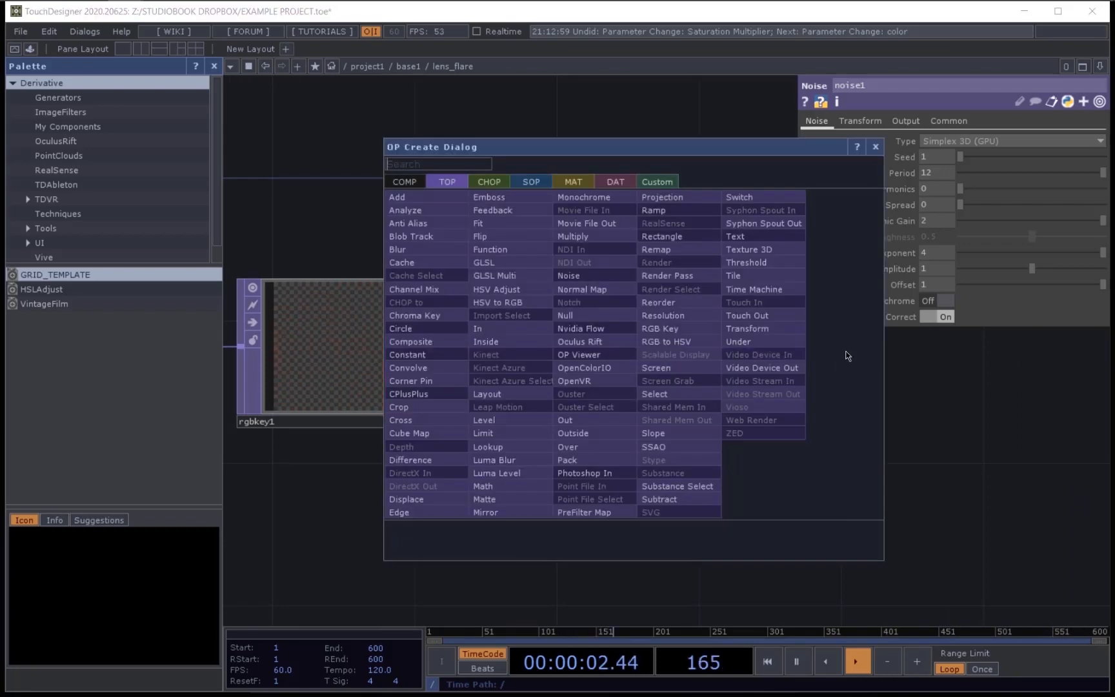
pyautogui.write('blur')
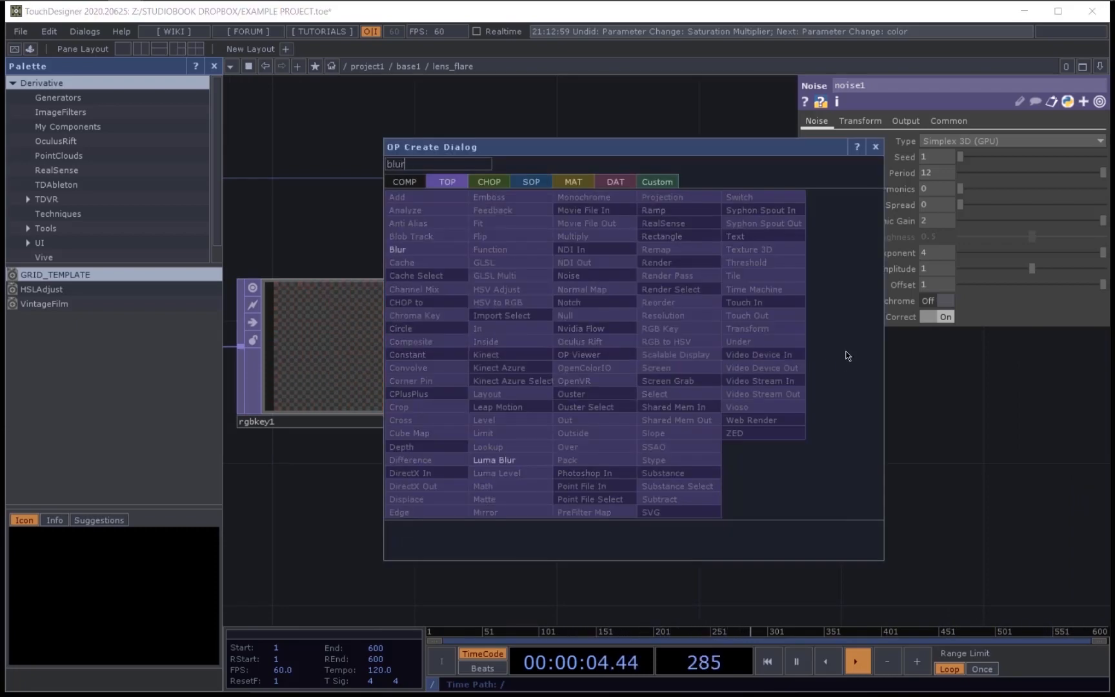
pyautogui.press('Return')
pyautogui.click(847, 355)
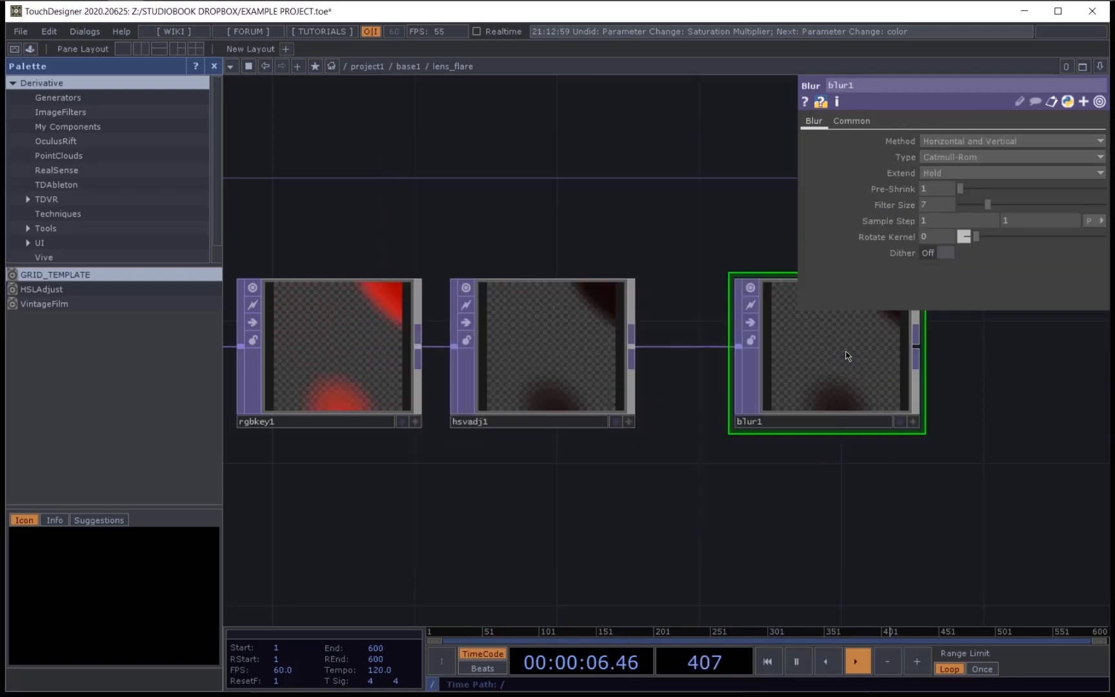
pyautogui.moveTo(847, 356); pyautogui.dragTo(808, 362)
# Step: Set both the Value Multiplier and the Saturation Multiplier of hsvadj1 to 1
pyautogui.click(595, 356)
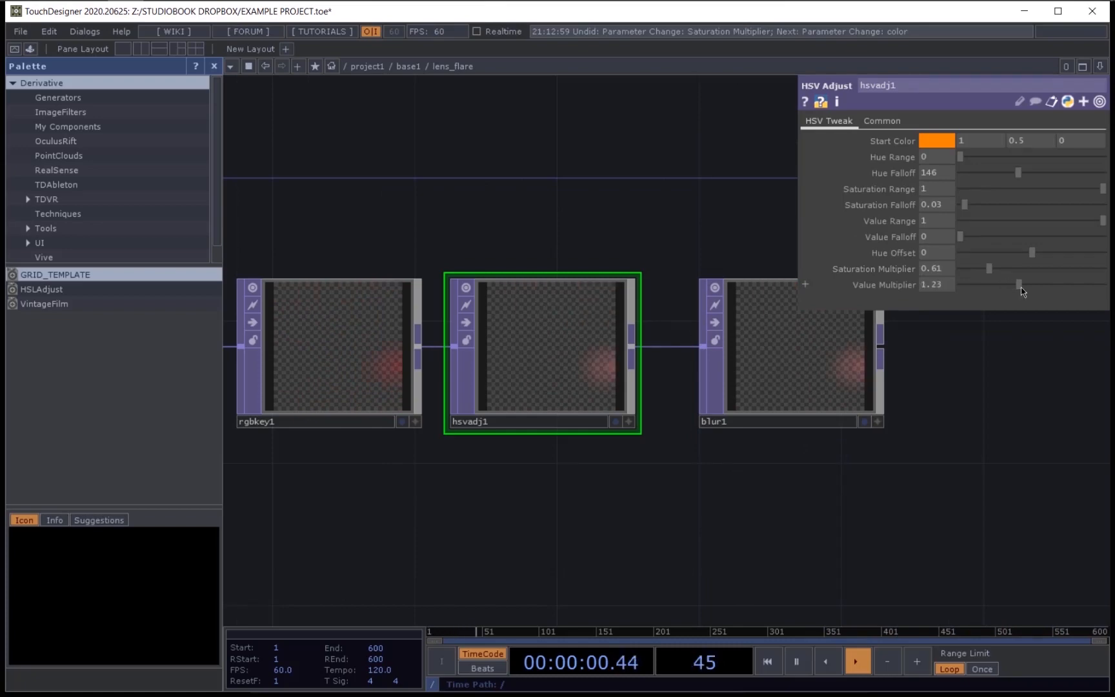
pyautogui.write('1')
pyautogui.press('Return')
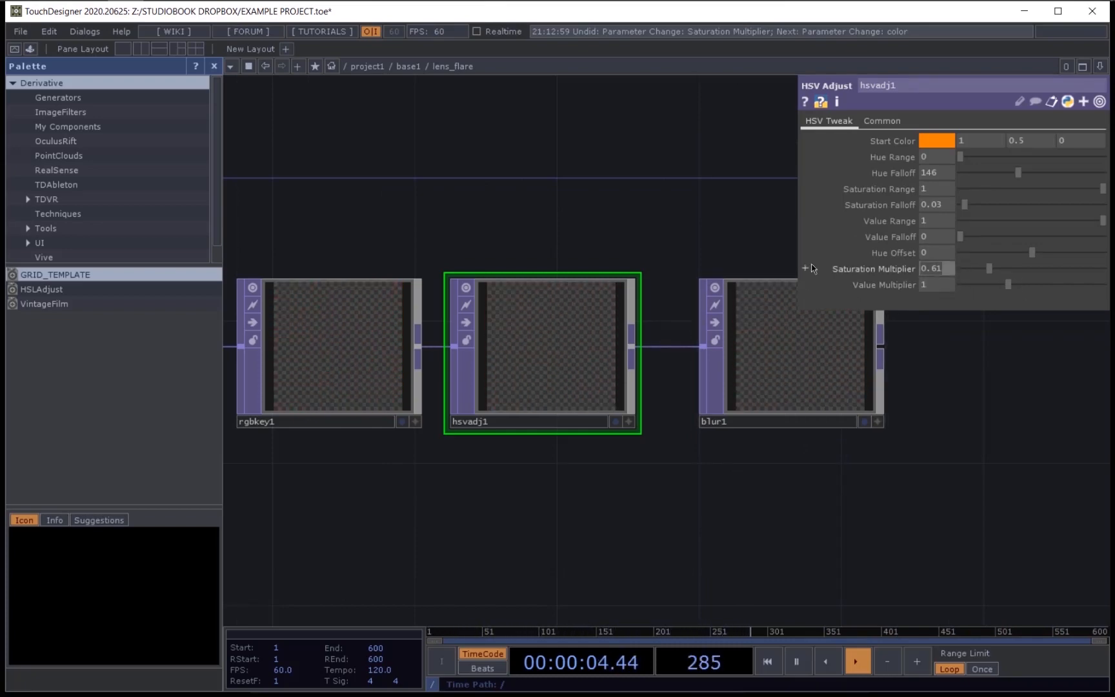
# Step: Raise blur1's Sample Step to 27 in both directions and try out a larger Filter Size and Pre-Shrink
pyautogui.moveTo(710, 520); pyautogui.dragTo(495, 516)
pyautogui.click(590, 383)
pyautogui.scroll(6, 882, 368)
pyautogui.moveTo(833, 452); pyautogui.dragTo(923, 413)
pyautogui.scroll(-3, 928, 423)
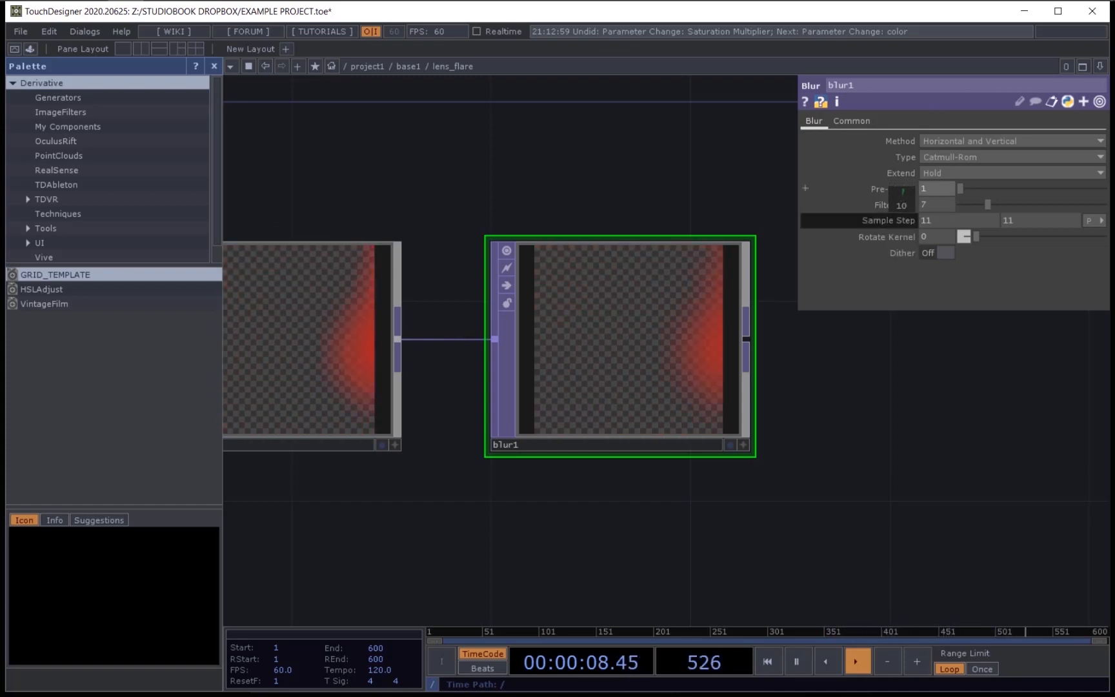
pyautogui.moveTo(903, 192); pyautogui.dragTo(906, 192, button='middle')
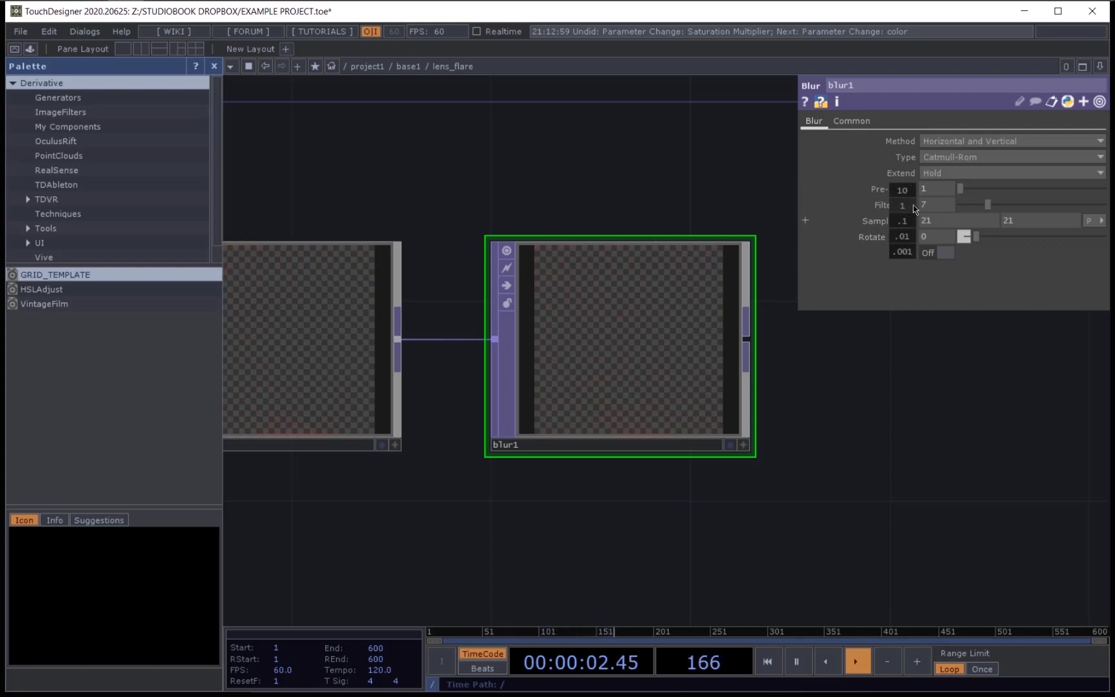
pyautogui.moveTo(907, 192); pyautogui.dragTo(908, 193, button='middle')
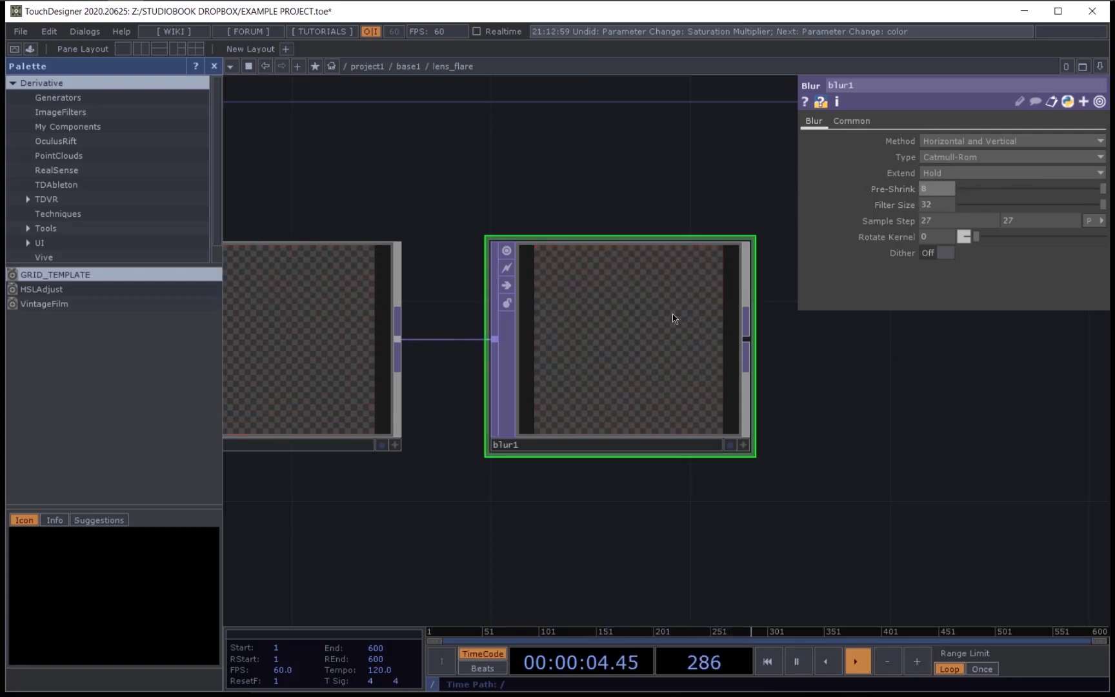
# Step: Return blur1's Pre-Shrink to 1 and set its Filter Size to 19
pyautogui.moveTo(990, 188); pyautogui.dragTo(949, 193)
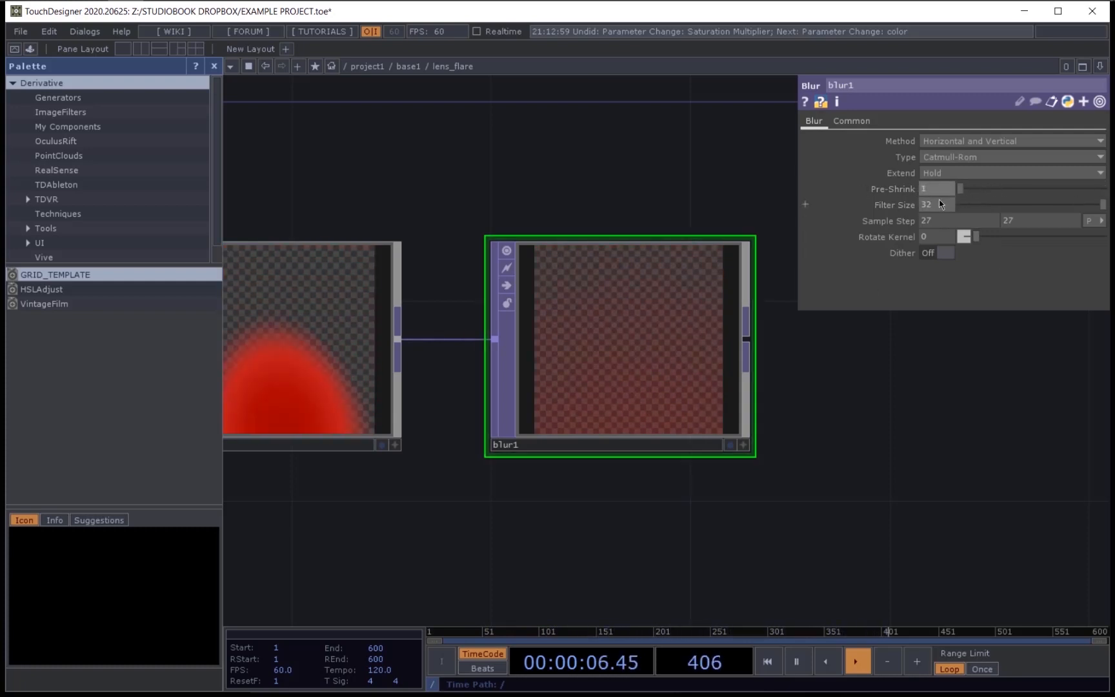
pyautogui.moveTo(1043, 214); pyautogui.dragTo(997, 224)
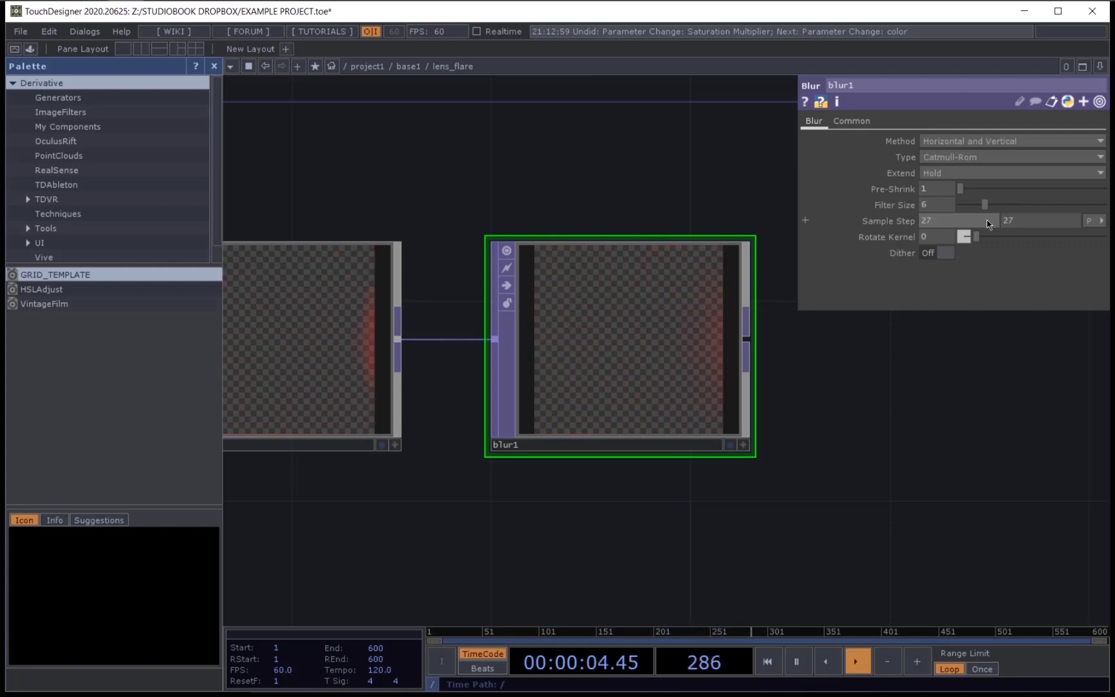
pyautogui.moveTo(971, 205); pyautogui.dragTo(1044, 207)
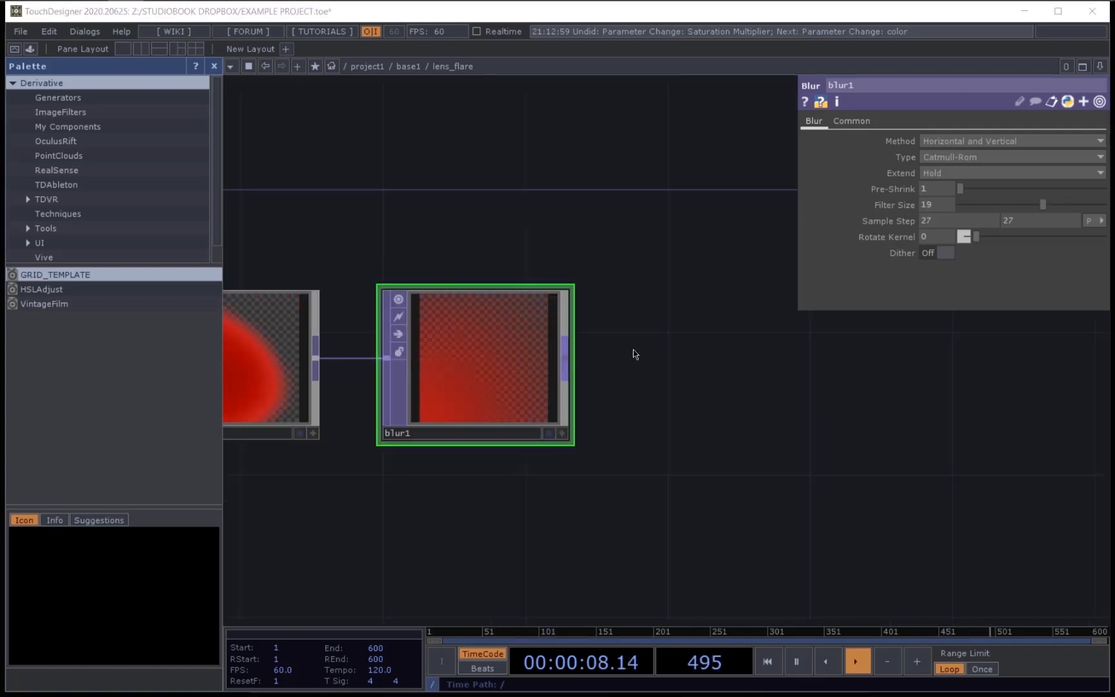
# Step: Add an Out TOP after blur1 at the end of the chain
pyautogui.press('Tab')
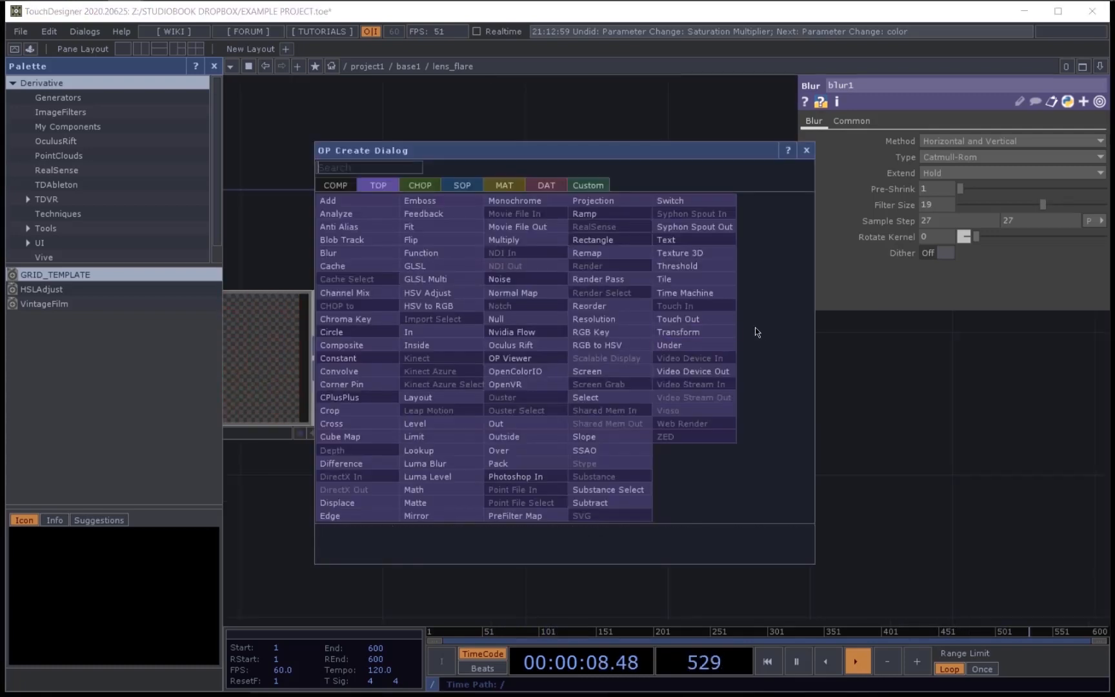
pyautogui.write('out')
pyautogui.press('Return')
pyautogui.click(755, 329)
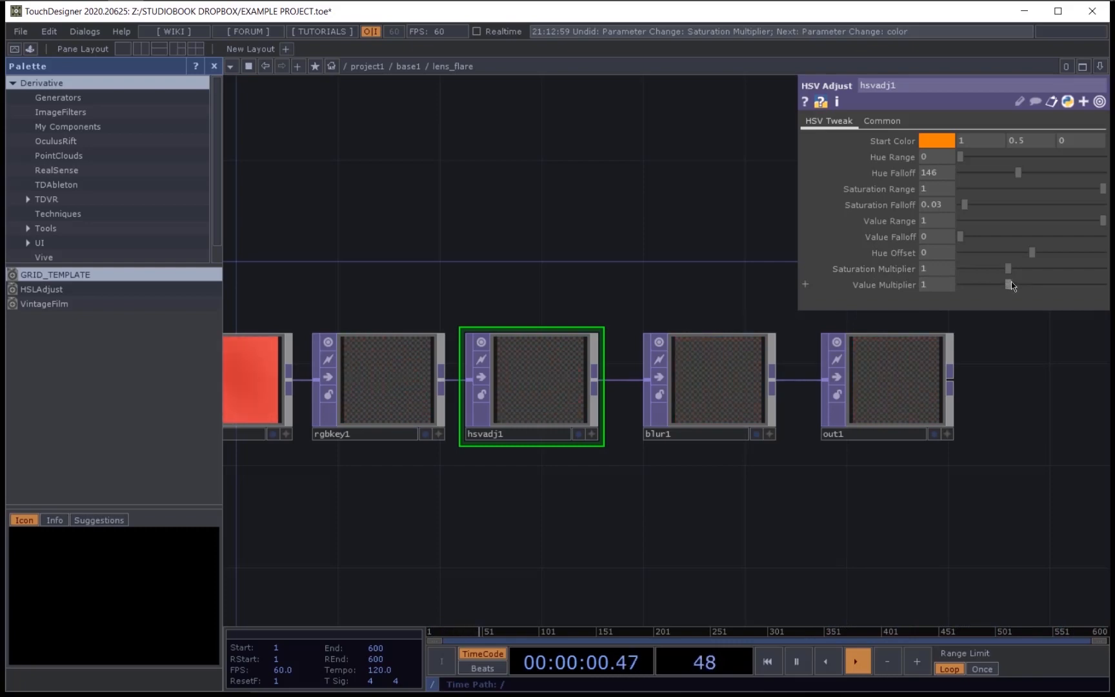
# Step: Try a Value Multiplier of 0.44 on hsvadj1 and undo the change
pyautogui.moveTo(1011, 282); pyautogui.dragTo(967, 289)
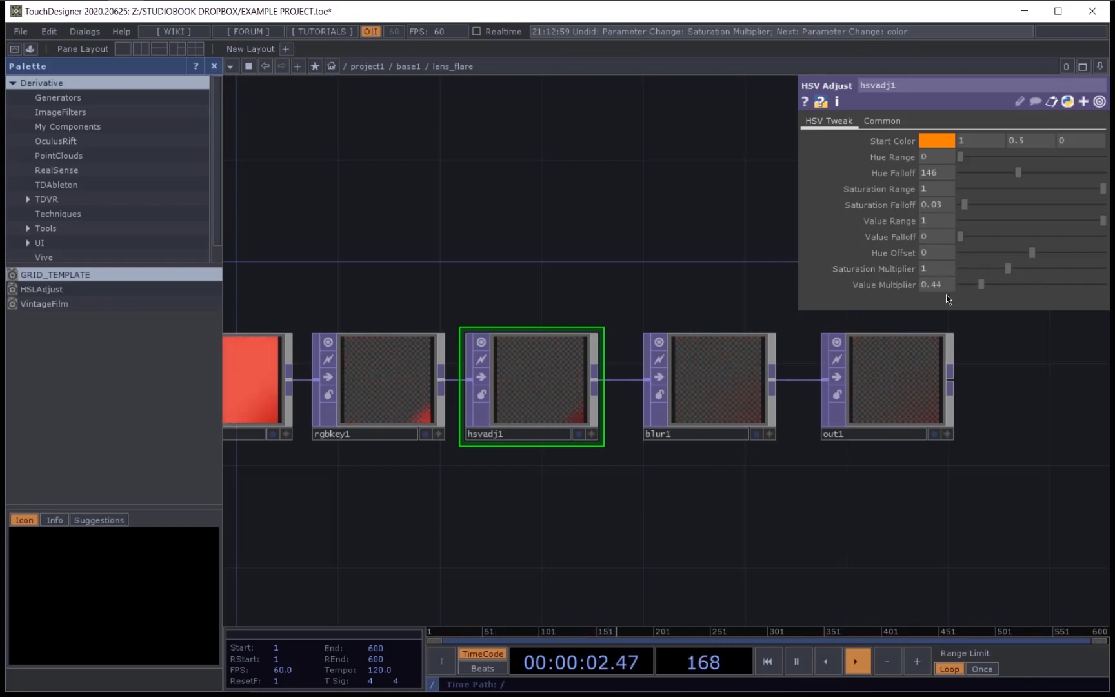
pyautogui.hotkey('ctrl', 'z')
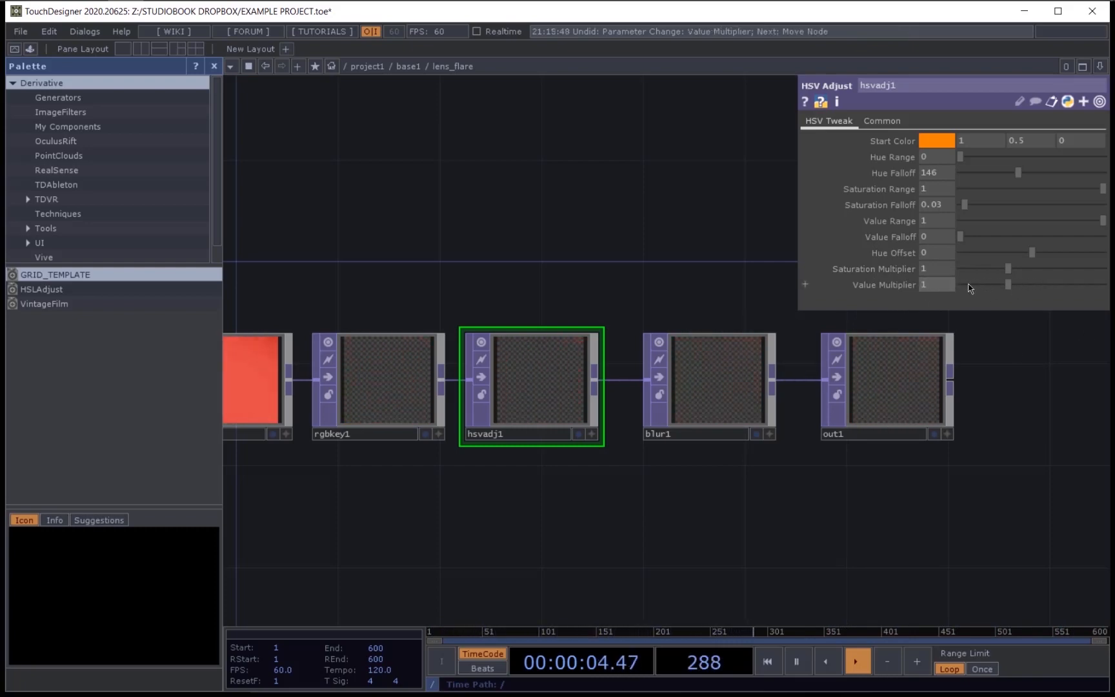
# Step: Select all nodes in the lens_flare network, turn off their viewers together, and clear the selection
pyautogui.moveTo(625, 507); pyautogui.dragTo(539, 505, button='middle')
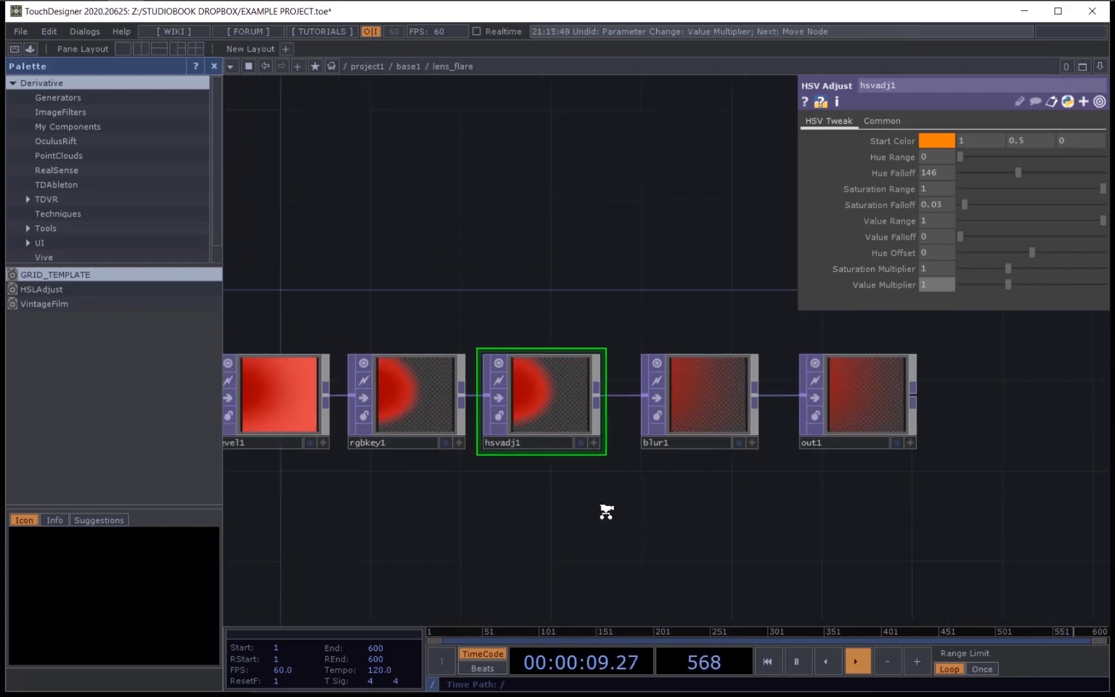
pyautogui.moveTo(540, 504); pyautogui.dragTo(845, 476)
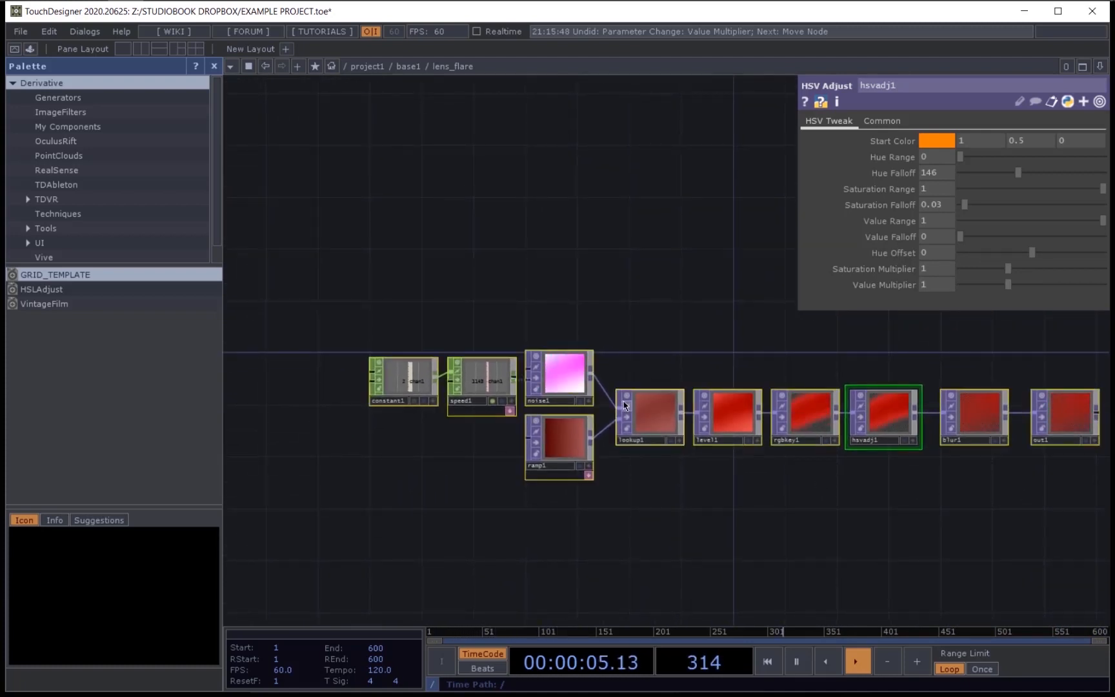
pyautogui.scroll(5, 624, 395)
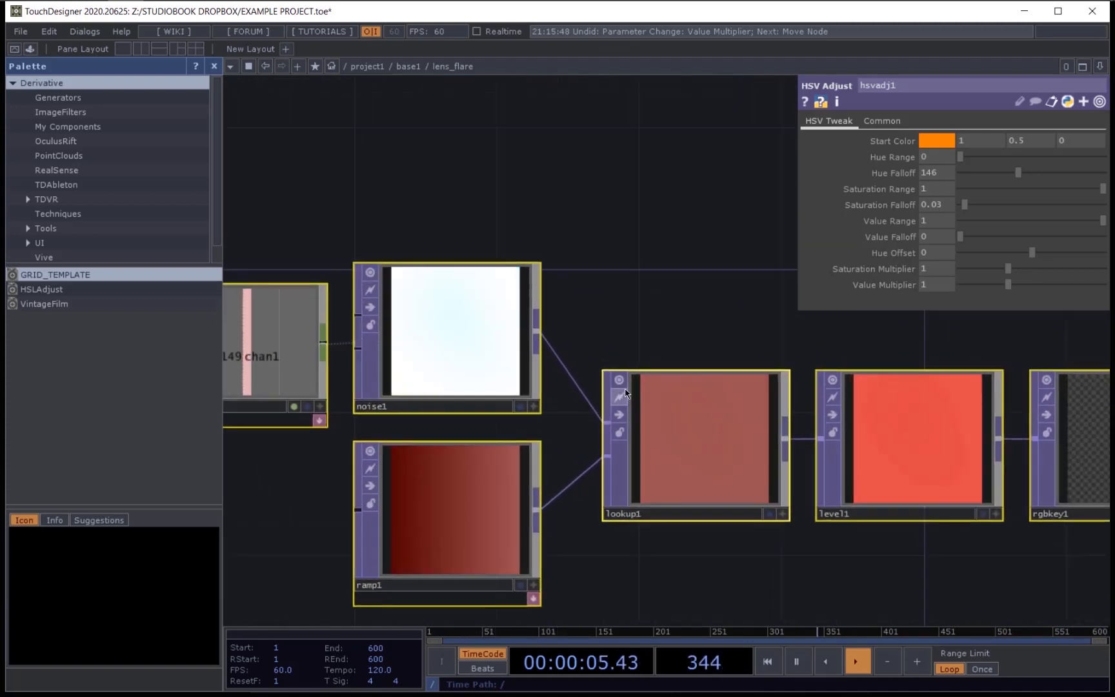
pyautogui.click(620, 381)
pyautogui.scroll(-4, 645, 391)
pyautogui.moveTo(794, 537); pyautogui.dragTo(325, 529)
pyautogui.click(799, 548)
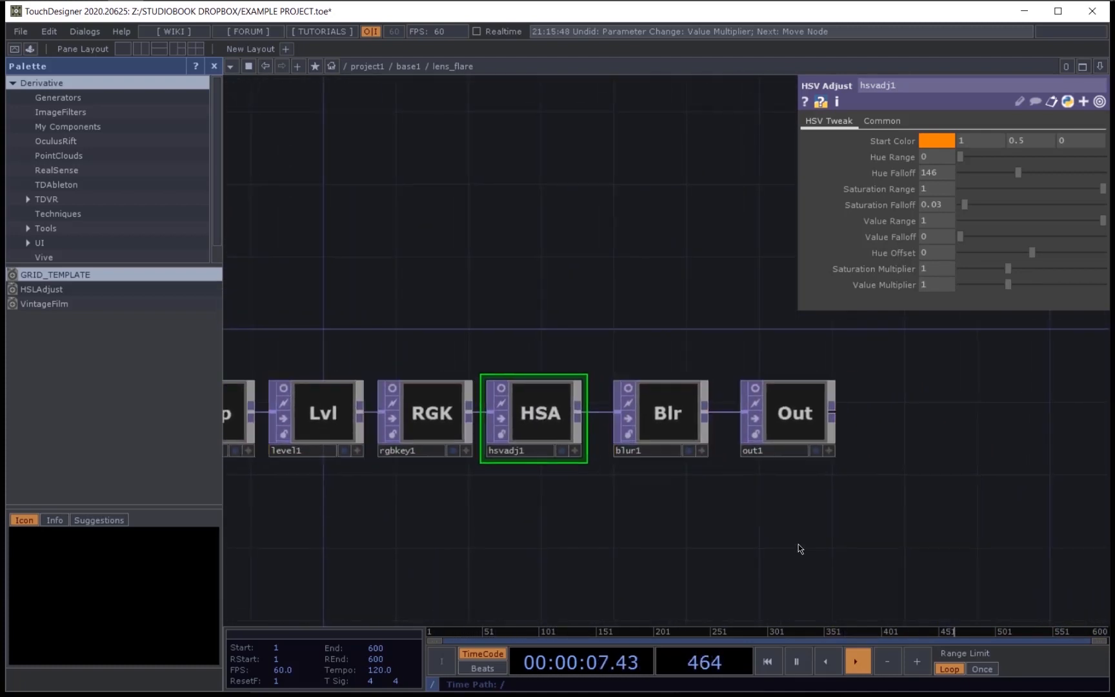
# Step: Turn the viewer of hsvadj1 back on and look over the chain
pyautogui.moveTo(803, 523); pyautogui.dragTo(690, 538)
pyautogui.moveTo(445, 544); pyautogui.dragTo(1097, 514)
pyautogui.moveTo(812, 528); pyautogui.dragTo(490, 509)
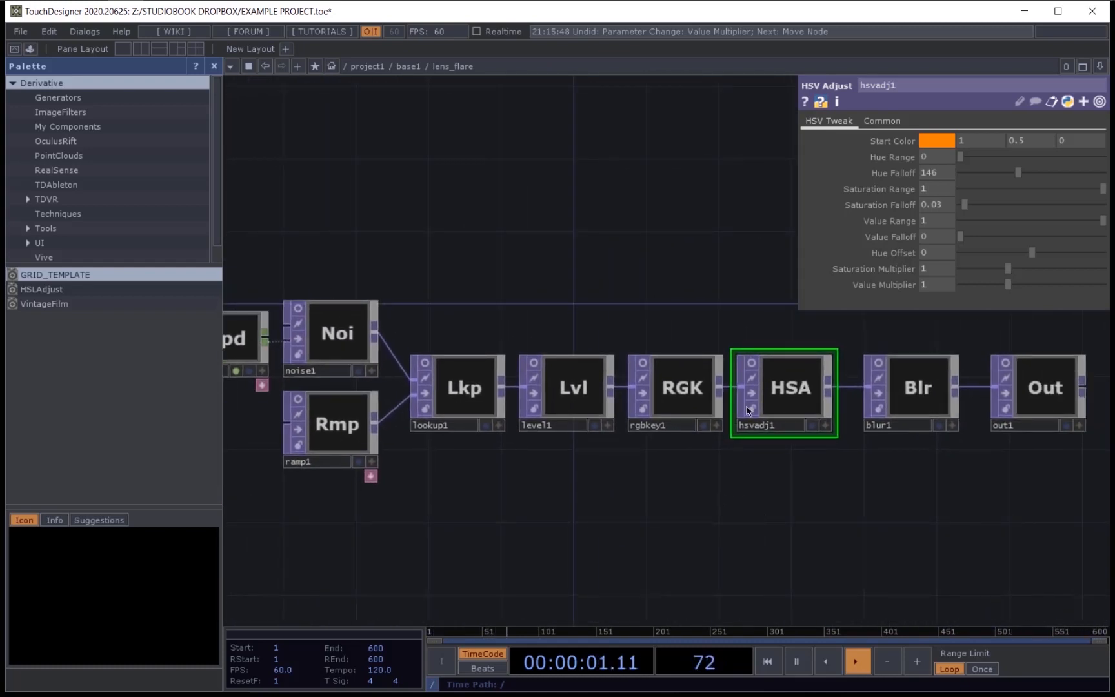
pyautogui.click(749, 363)
pyautogui.moveTo(679, 510); pyautogui.dragTo(750, 528)
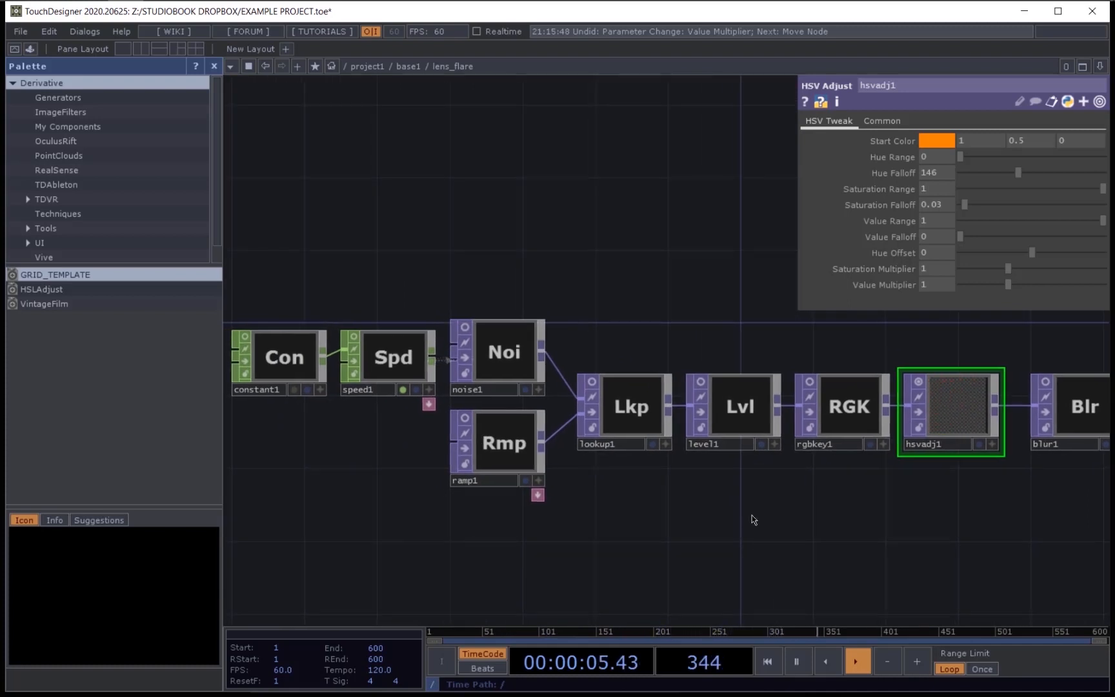
# Step: Leave the lens_flare network and return to the base1 network containing the effect bases
pyautogui.click(492, 375)
pyautogui.moveTo(764, 534); pyautogui.dragTo(503, 518)
pyautogui.moveTo(790, 509); pyautogui.dragTo(768, 509, button='middle')
pyautogui.moveTo(869, 499); pyautogui.dragTo(777, 497)
pyautogui.moveTo(800, 481); pyautogui.dragTo(773, 485, button='middle')
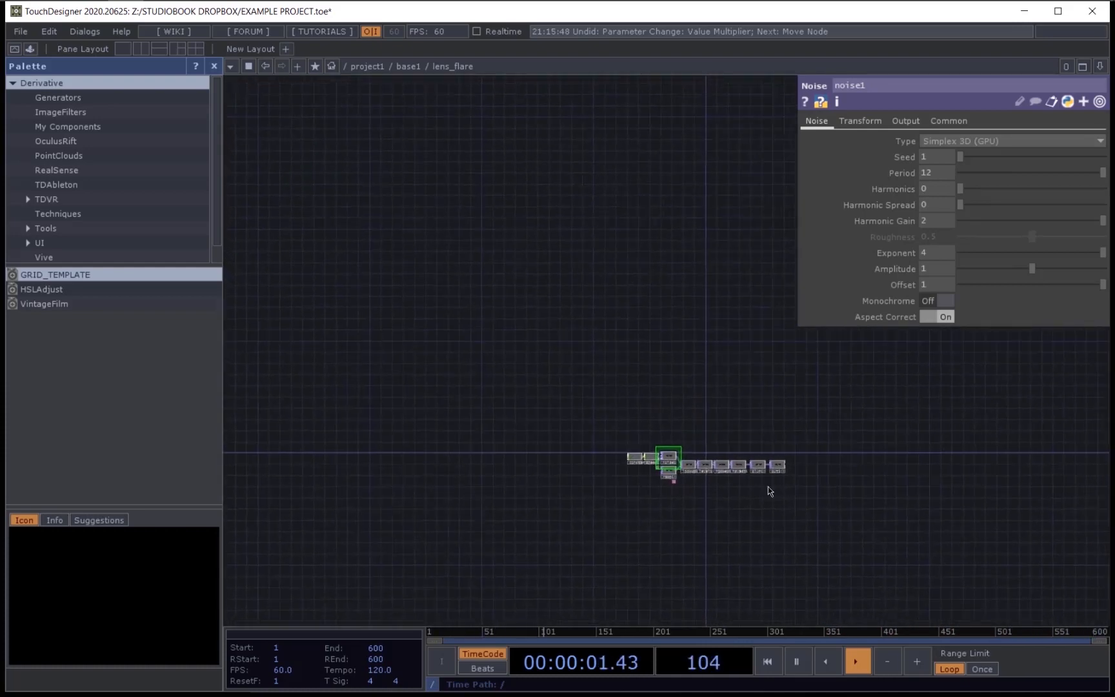
pyautogui.scroll(-5, 768, 488)
pyautogui.moveTo(696, 415); pyautogui.dragTo(495, 475)
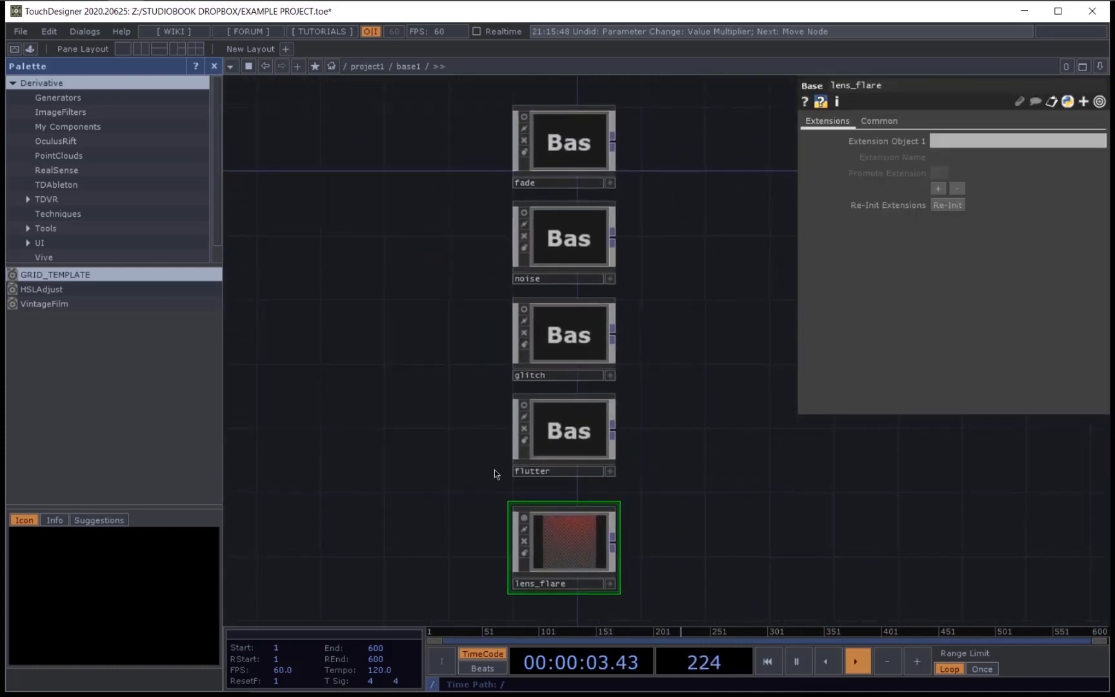
# Step: Turn on the viewers of the flutter, glitch, noise and fade bases
pyautogui.scroll(5, 501, 462)
pyautogui.click(541, 345)
pyautogui.moveTo(463, 313); pyautogui.dragTo(448, 483)
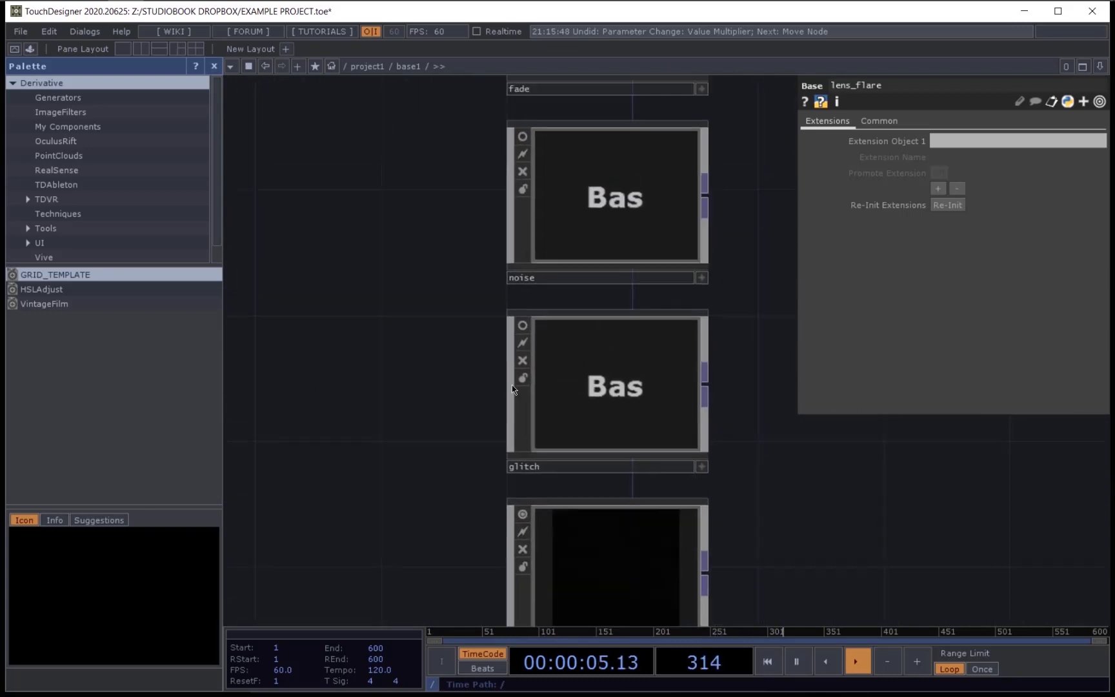
pyautogui.click(527, 328)
pyautogui.moveTo(416, 371); pyautogui.dragTo(379, 582)
pyautogui.click(483, 349)
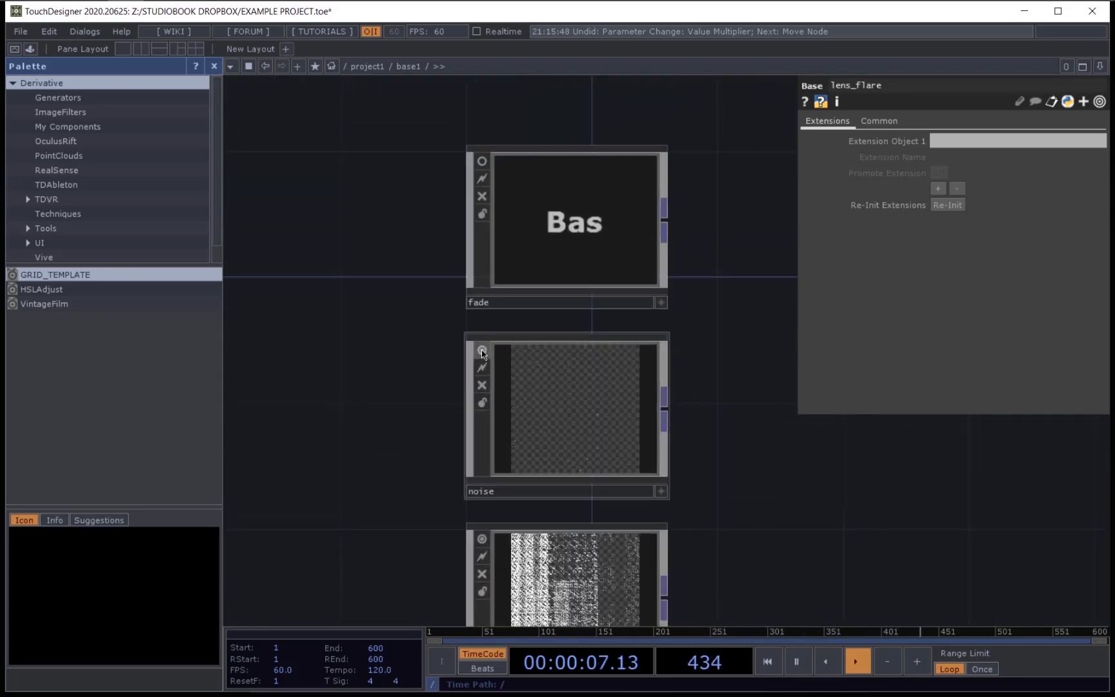
pyautogui.click(481, 178)
pyautogui.scroll(-3, 576, 406)
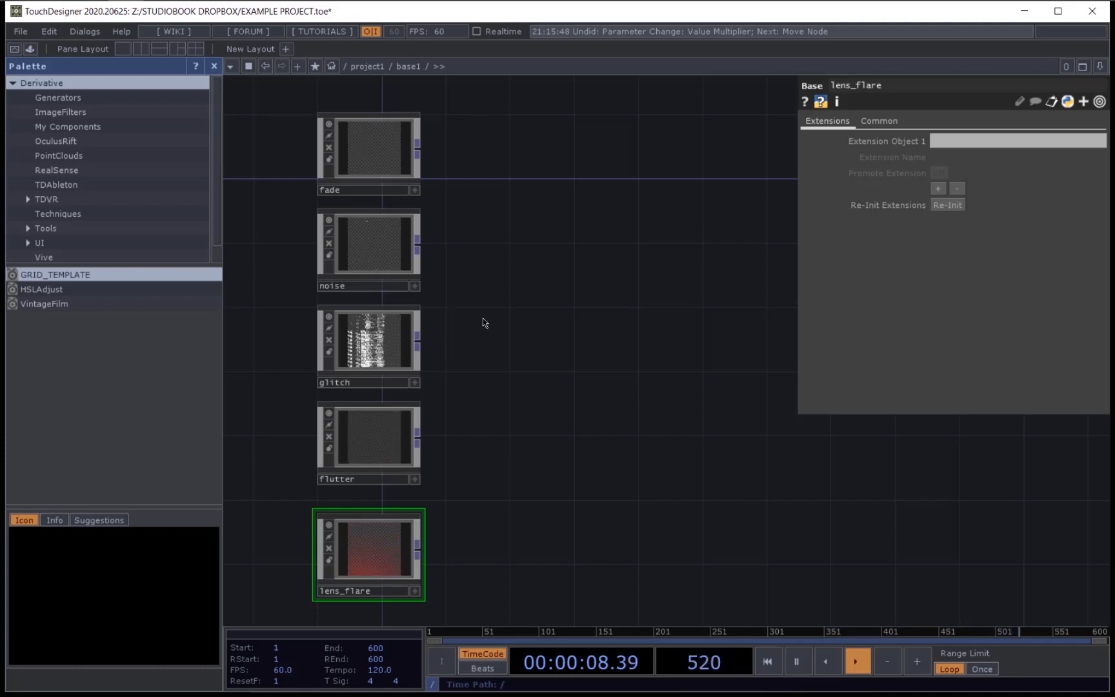
# Step: Add an Over TOP fed by the output of the flutter base
pyautogui.moveTo(597, 399); pyautogui.dragTo(707, 265)
pyautogui.scroll(-3, 563, 364)
pyautogui.scroll(6, 563, 364)
pyautogui.scroll(-2, 622, 411)
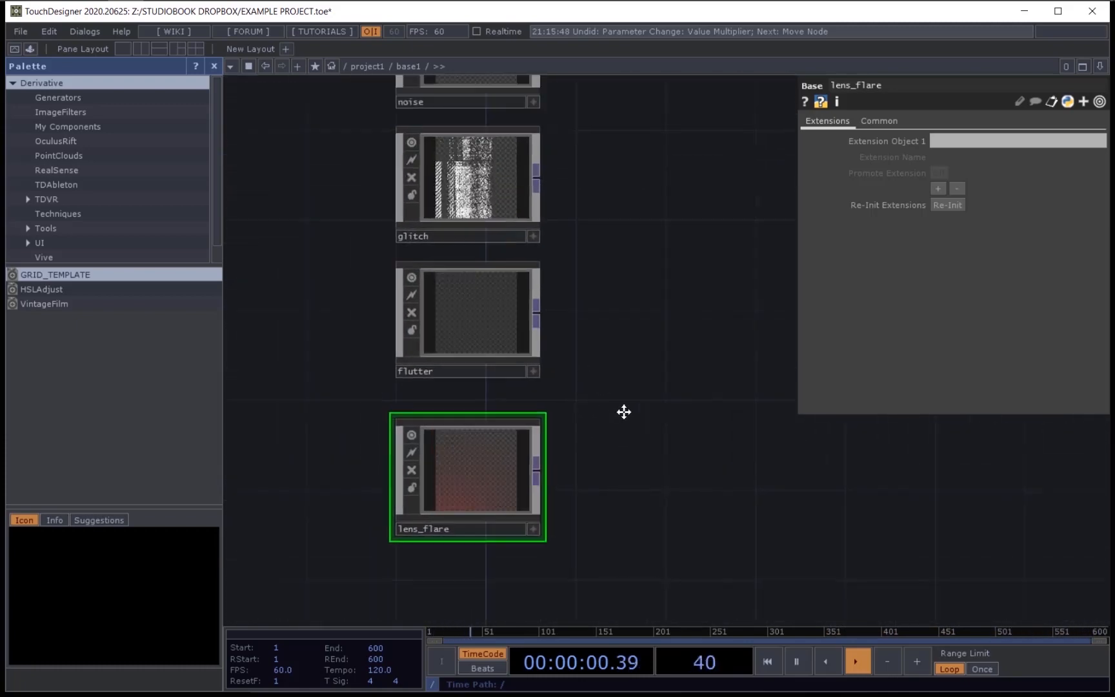
pyautogui.scroll(2, 623, 416)
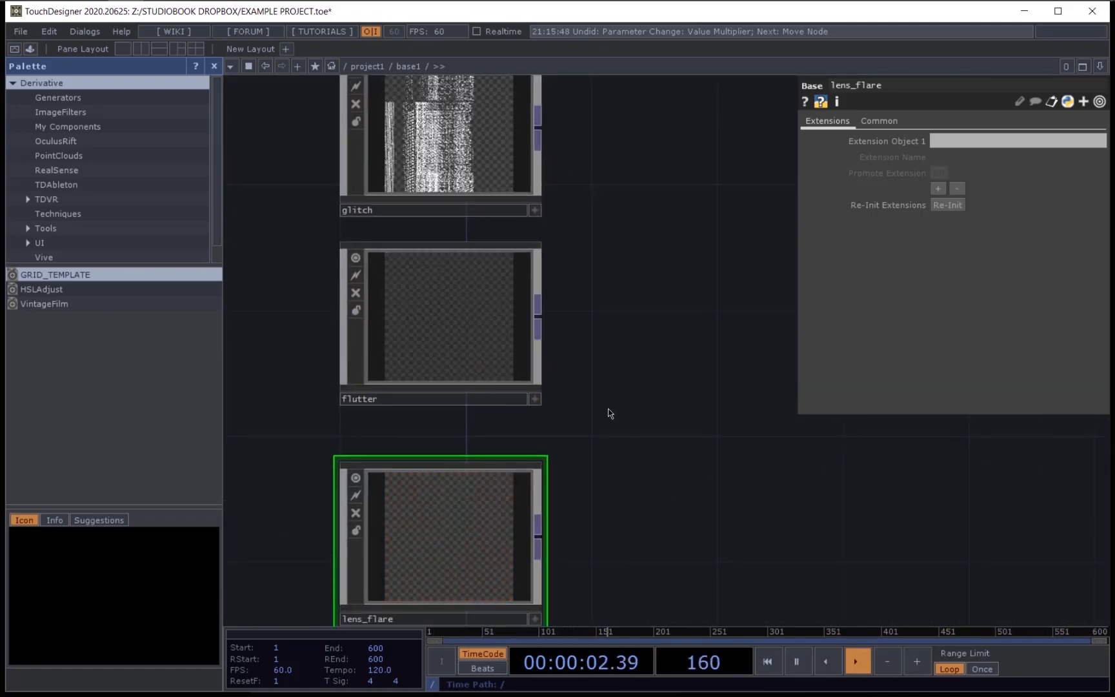
pyautogui.rightClick(539, 328)
pyautogui.write('o')
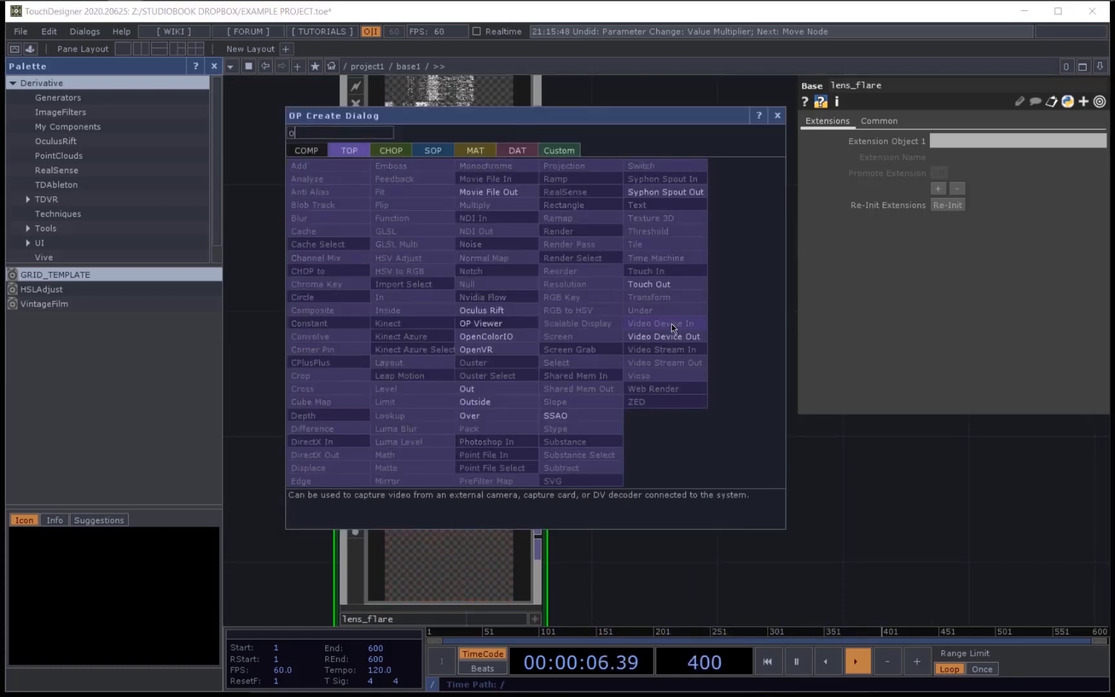
pyautogui.press('Return')
pyautogui.click(672, 327)
# Step: Wire the lens_flare output into the second input of over1 and align over1 between the two bases
pyautogui.scroll(3, 705, 326)
pyautogui.moveTo(705, 325); pyautogui.dragTo(701, 546)
pyautogui.scroll(-3, 684, 512)
pyautogui.moveTo(637, 311); pyautogui.dragTo(640, 221)
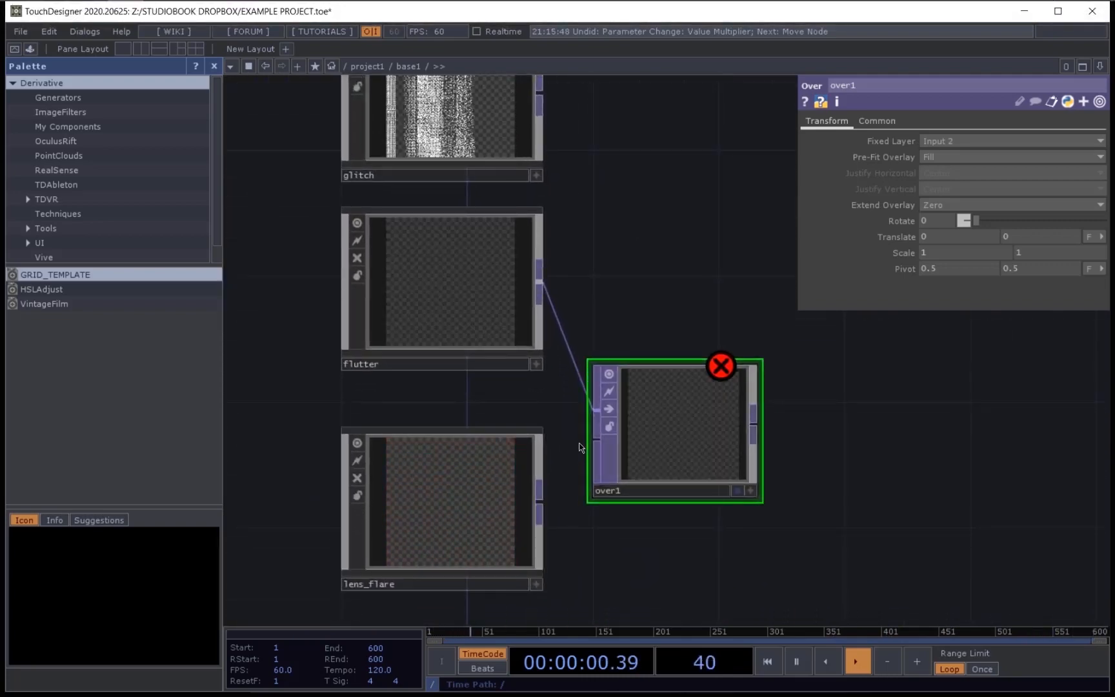
pyautogui.moveTo(539, 504); pyautogui.dragTo(597, 449)
pyautogui.moveTo(683, 437); pyautogui.dragTo(682, 405)
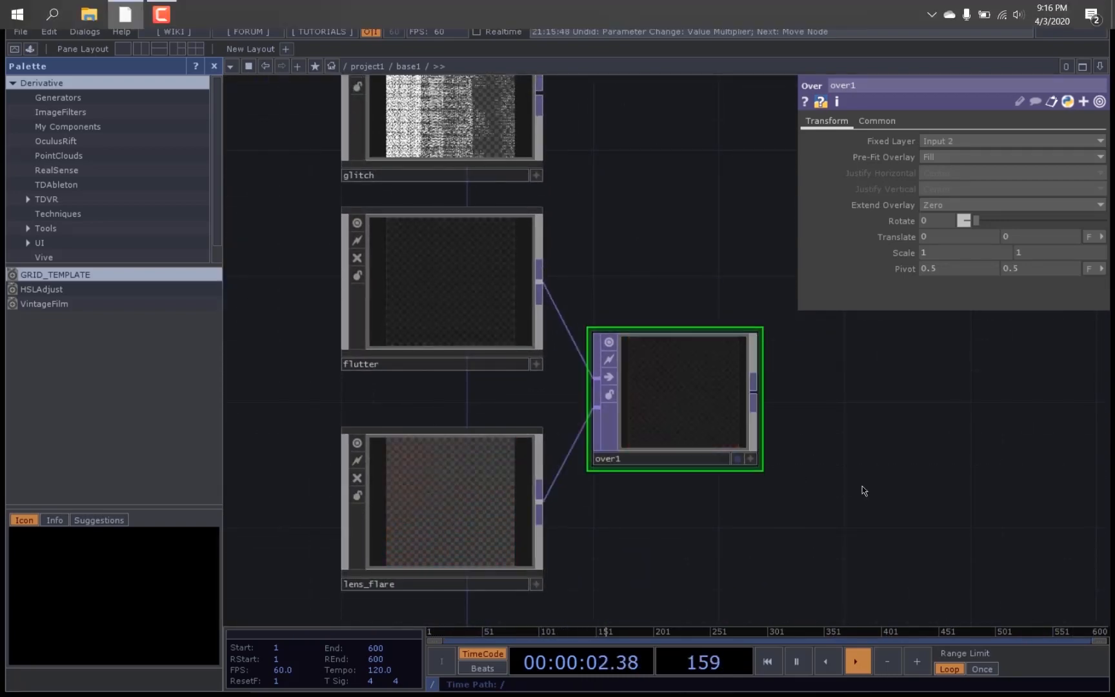
# Step: Add a Composite TOP after over1, up beyond it in the network
pyautogui.moveTo(778, 423); pyautogui.dragTo(603, 435)
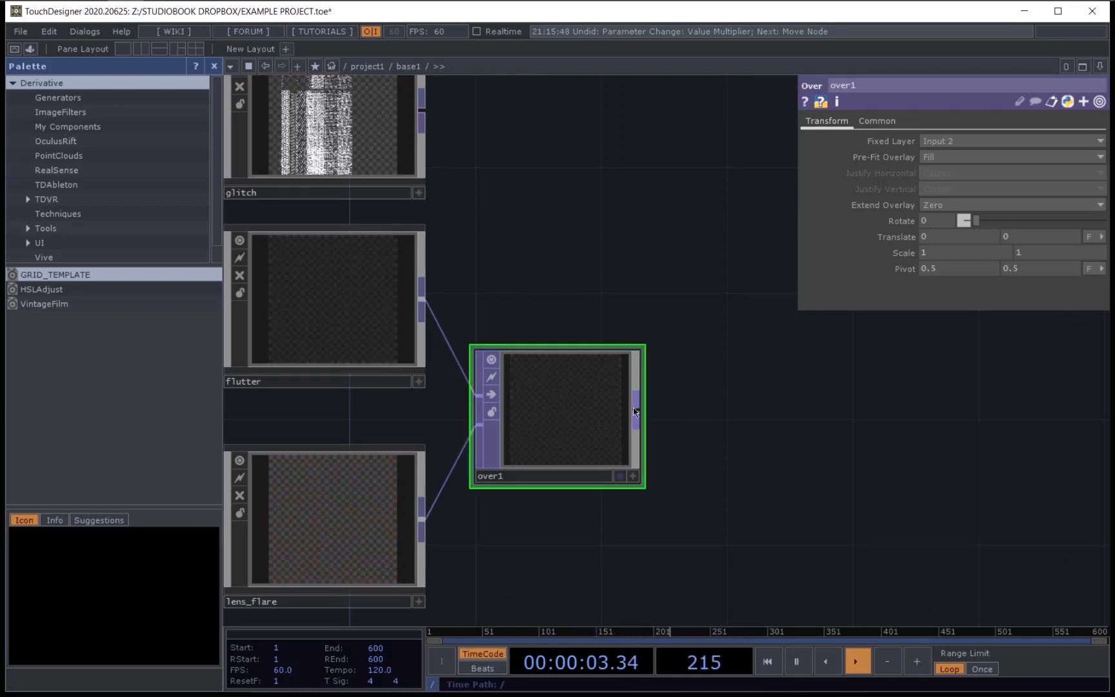
pyautogui.click(634, 407)
pyautogui.write('c')
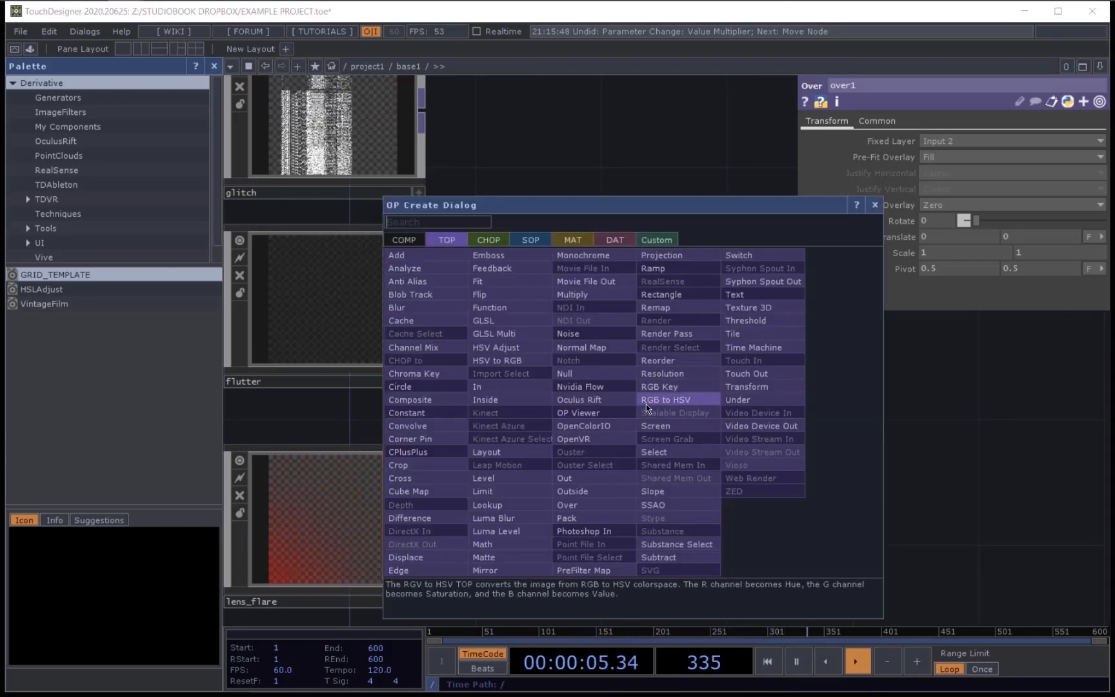
pyautogui.write('omp')
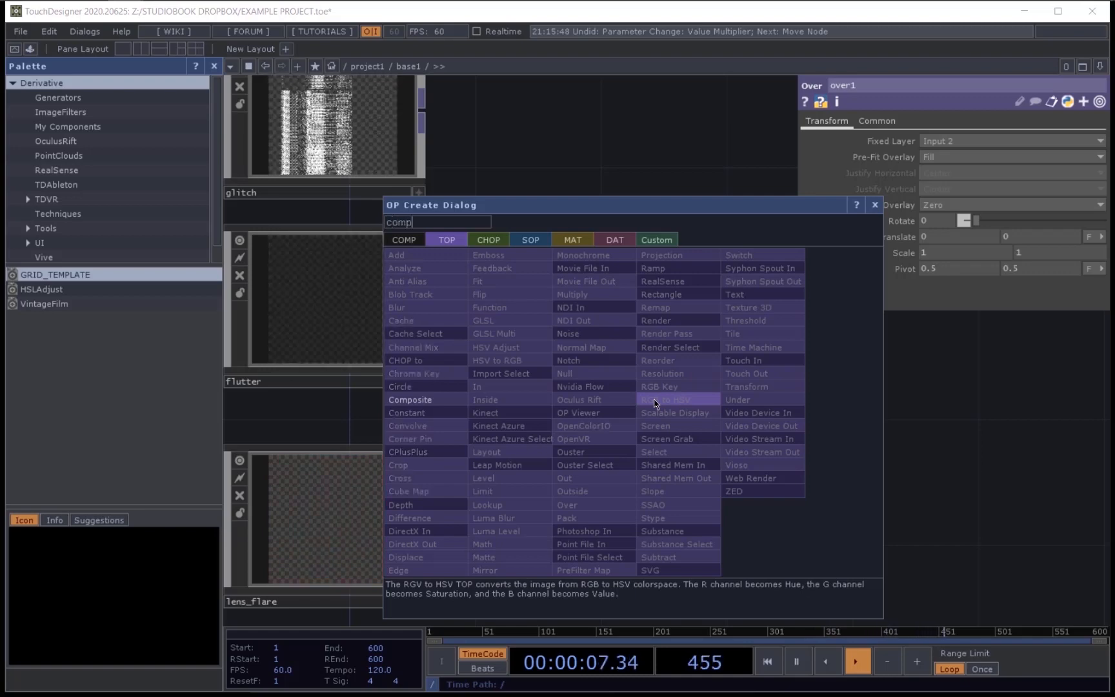
pyautogui.click(435, 403)
pyautogui.click(778, 257)
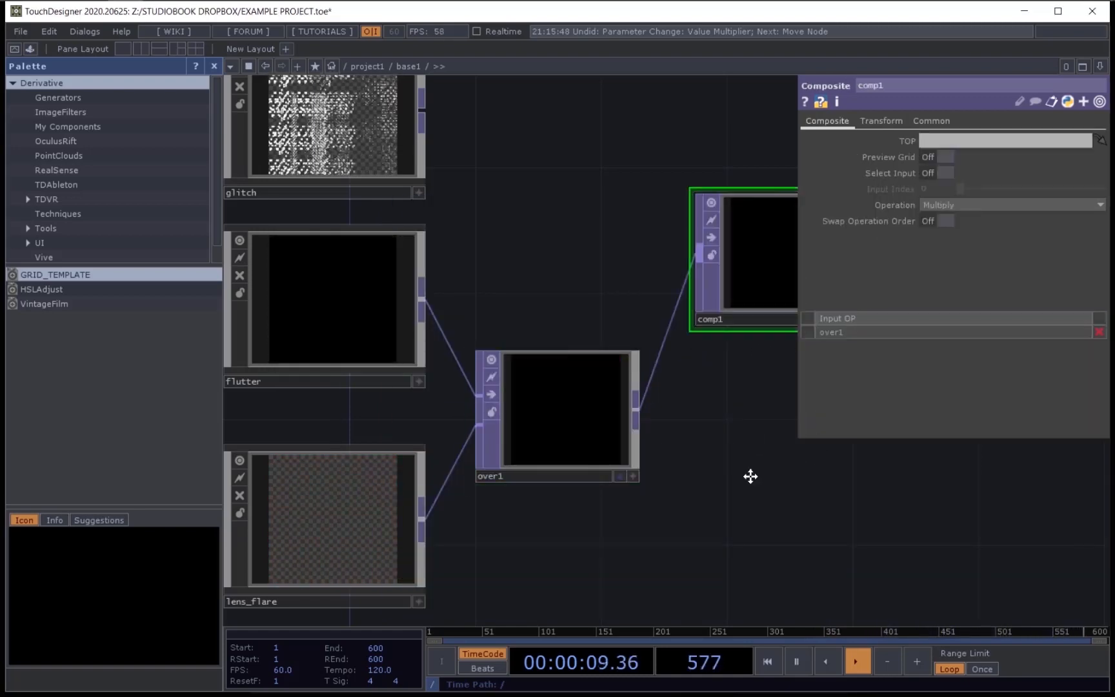
pyautogui.moveTo(749, 476); pyautogui.dragTo(602, 577)
pyautogui.moveTo(629, 414); pyautogui.dragTo(693, 414)
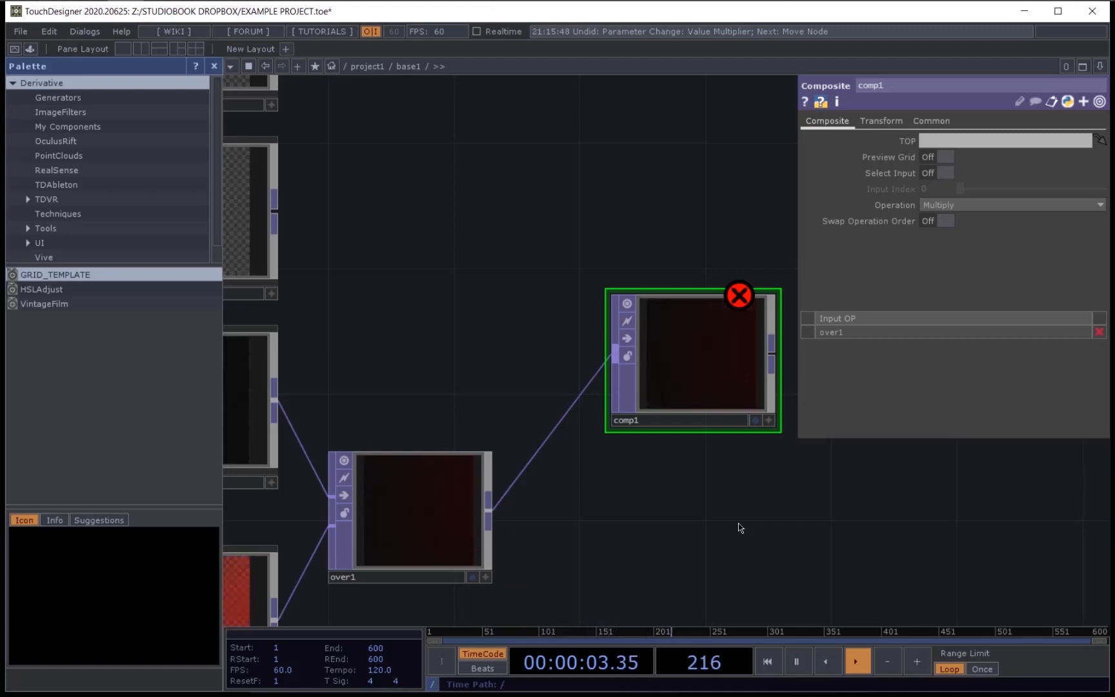
# Step: Set the Operation of comp1 to Exclude and look through its Transform and Common parameters
pyautogui.click(959, 204)
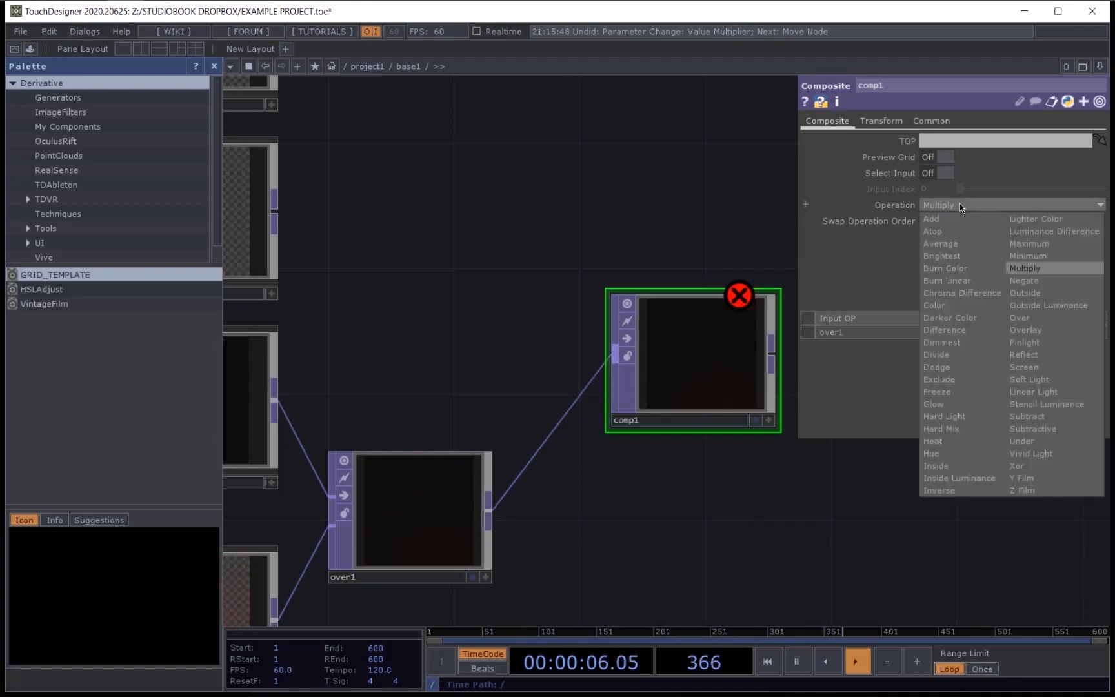
pyautogui.click(949, 380)
pyautogui.click(881, 120)
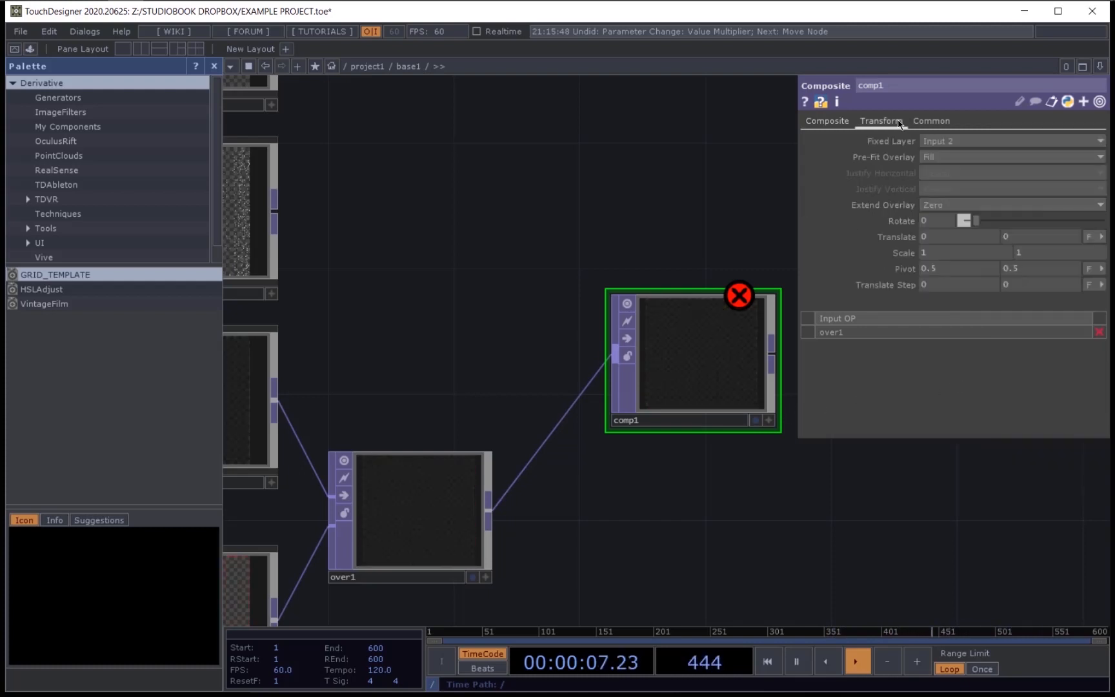
pyautogui.click(931, 121)
pyautogui.click(827, 120)
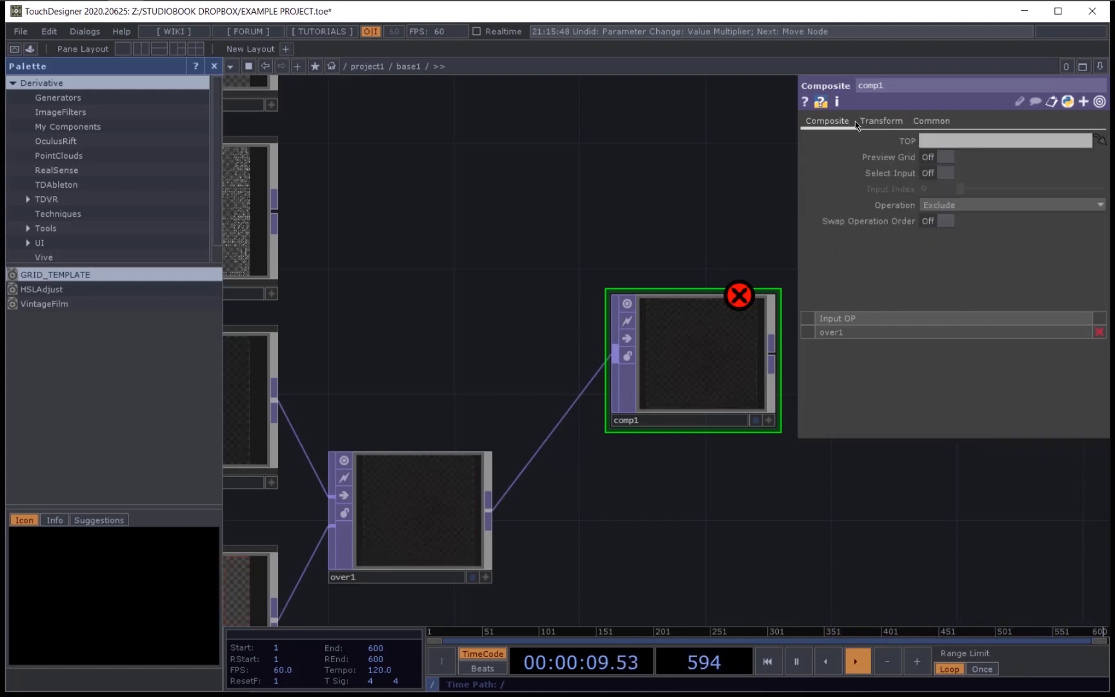
# Step: Wire the outputs of the glitch and noise bases into comp1 as additional inputs
pyautogui.moveTo(448, 192); pyautogui.dragTo(577, 218)
pyautogui.moveTo(549, 276); pyautogui.dragTo(550, 244)
pyautogui.scroll(-3, 550, 244)
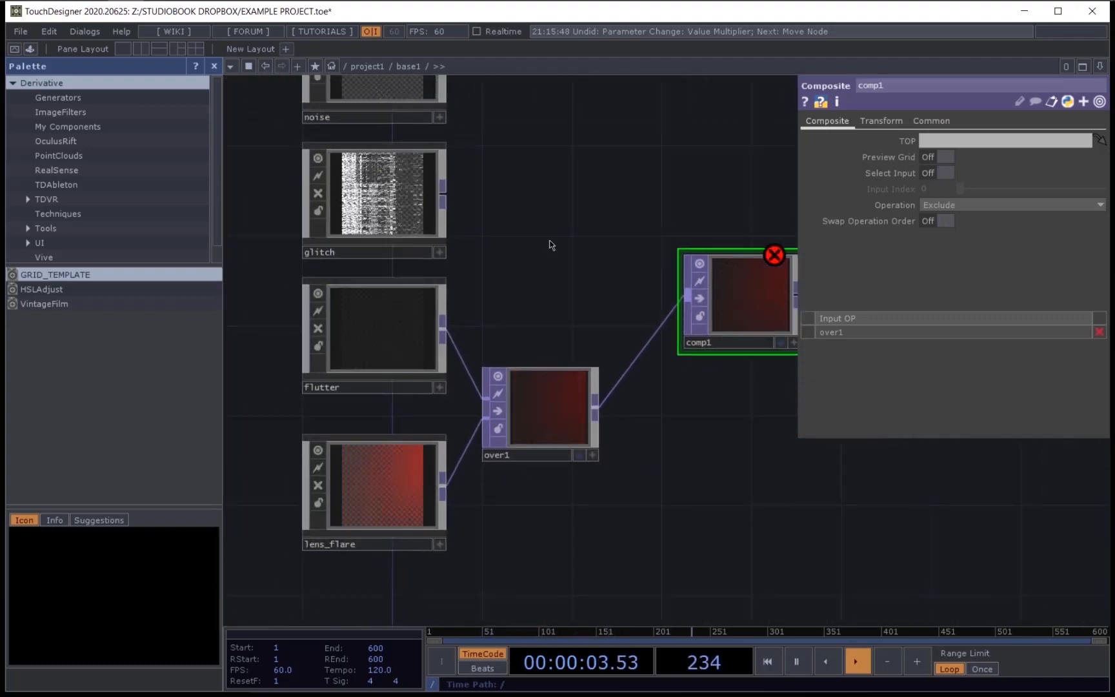
pyautogui.moveTo(596, 300); pyautogui.dragTo(514, 368)
pyautogui.moveTo(648, 378); pyautogui.dragTo(672, 286)
pyautogui.moveTo(510, 217); pyautogui.dragTo(561, 331)
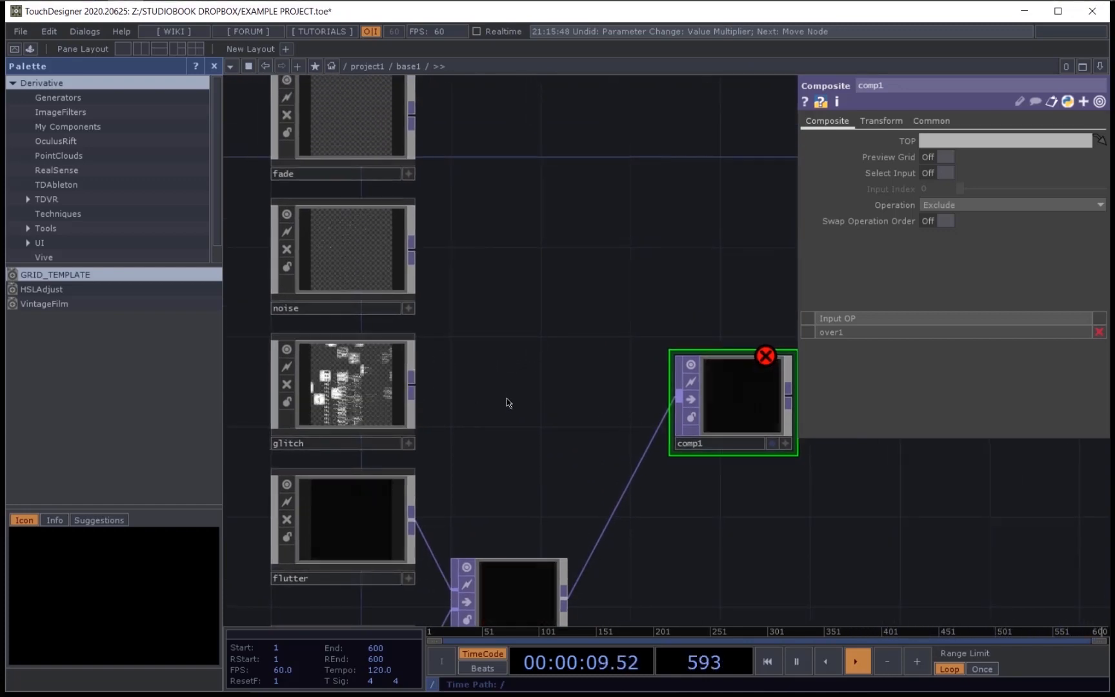
pyautogui.moveTo(626, 417); pyautogui.dragTo(654, 398)
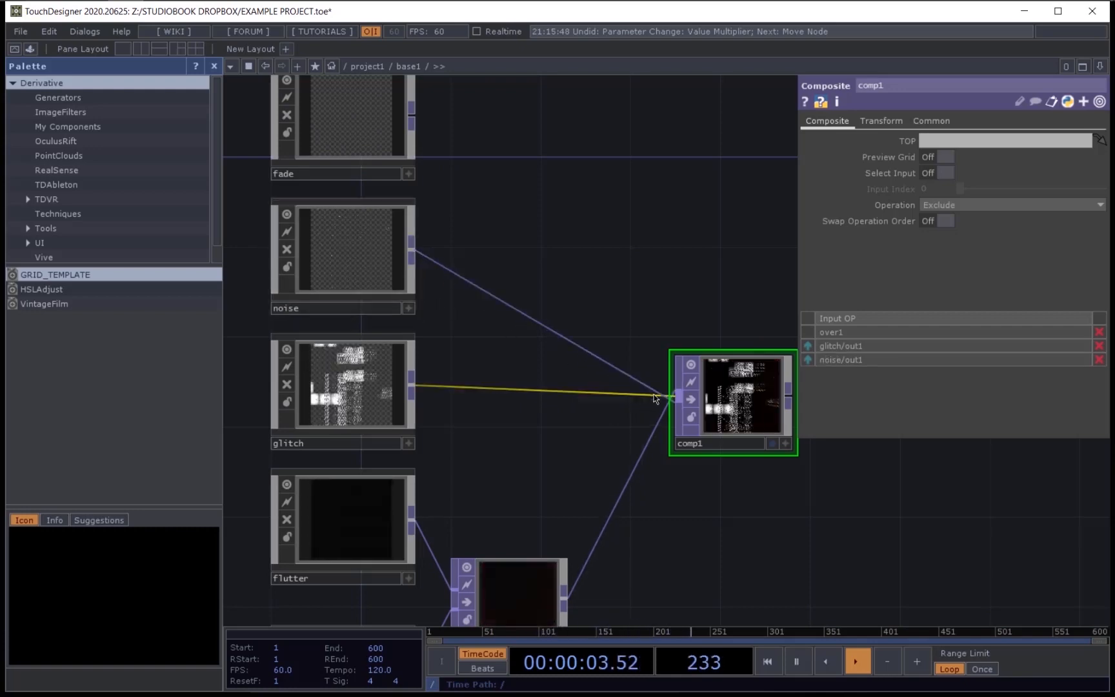
# Step: Examine the composited image of comp1 up close and the wiring from the bases feeding it
pyautogui.moveTo(585, 246); pyautogui.dragTo(661, 267)
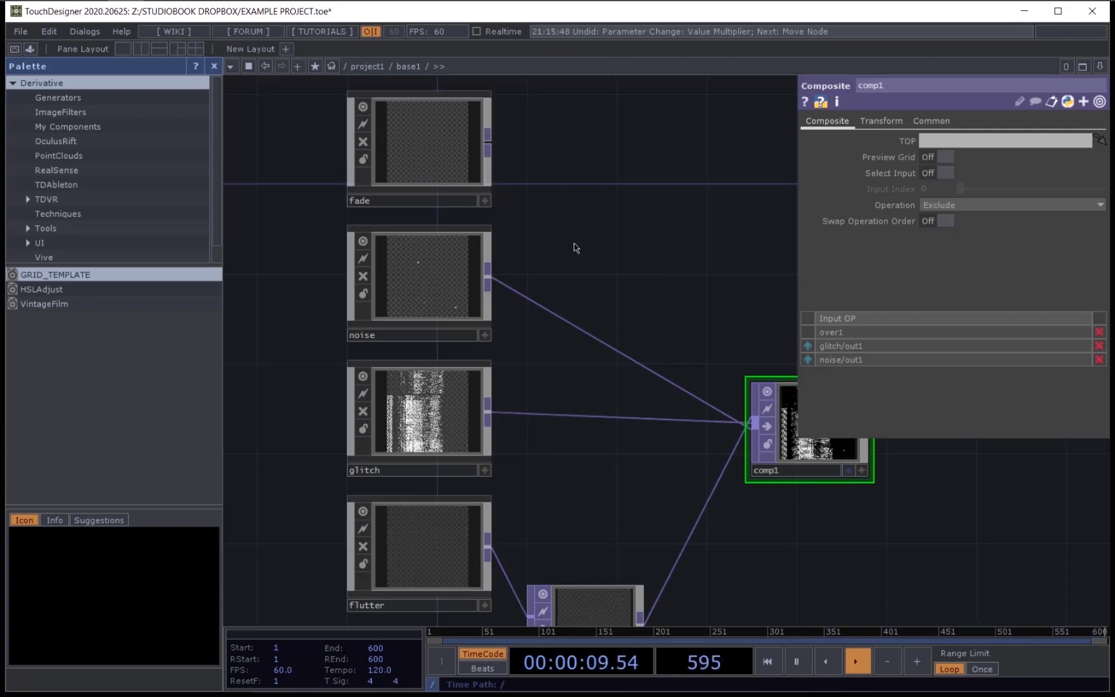
pyautogui.moveTo(577, 247); pyautogui.dragTo(433, 143)
pyautogui.moveTo(660, 213); pyautogui.dragTo(759, 374)
pyautogui.moveTo(588, 274); pyautogui.dragTo(477, 172)
pyautogui.scroll(6, 655, 481)
pyautogui.moveTo(644, 499); pyautogui.dragTo(649, 466)
pyautogui.moveTo(645, 407); pyautogui.dragTo(615, 467)
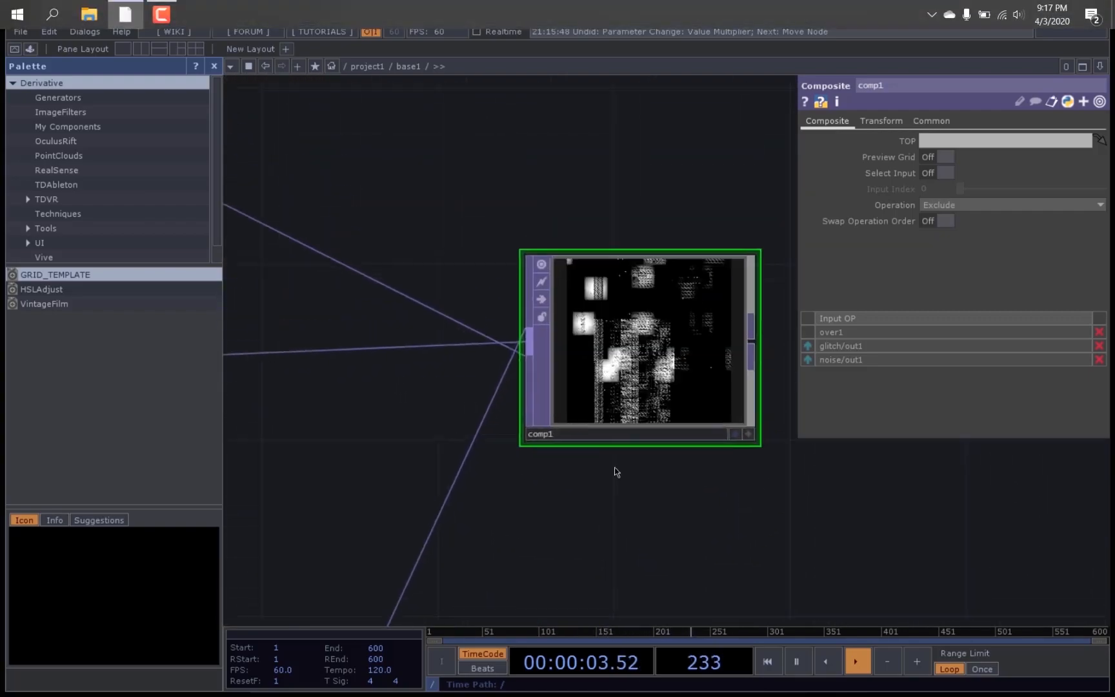
pyautogui.scroll(3, 652, 416)
pyautogui.scroll(-8, 652, 416)
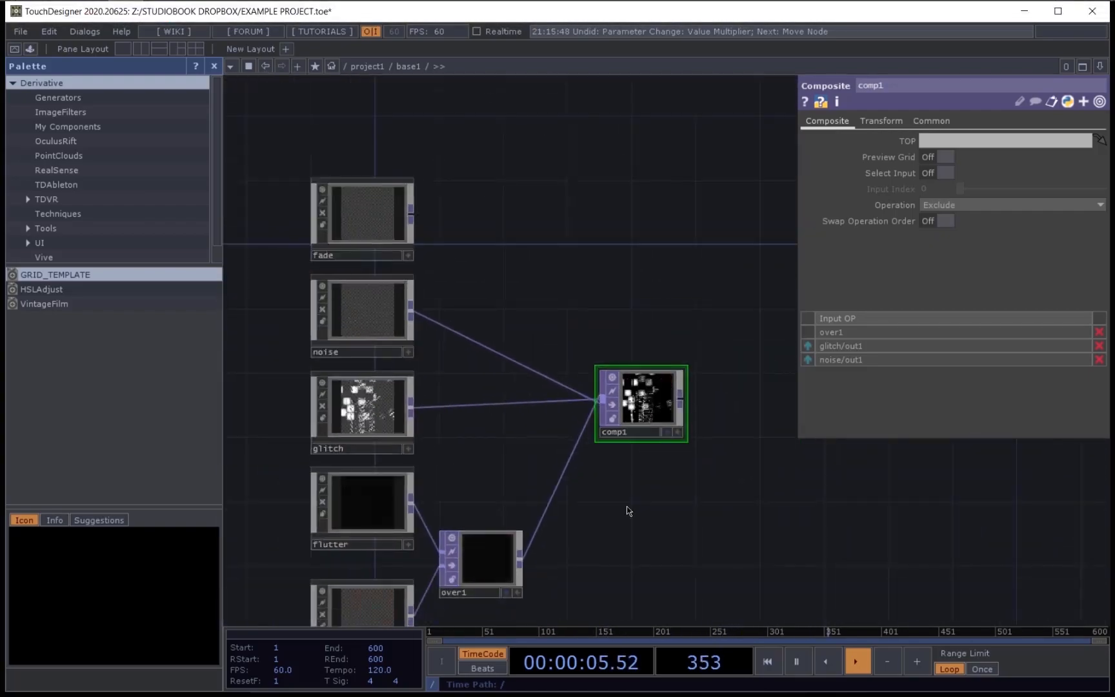
pyautogui.moveTo(576, 511); pyautogui.dragTo(671, 378)
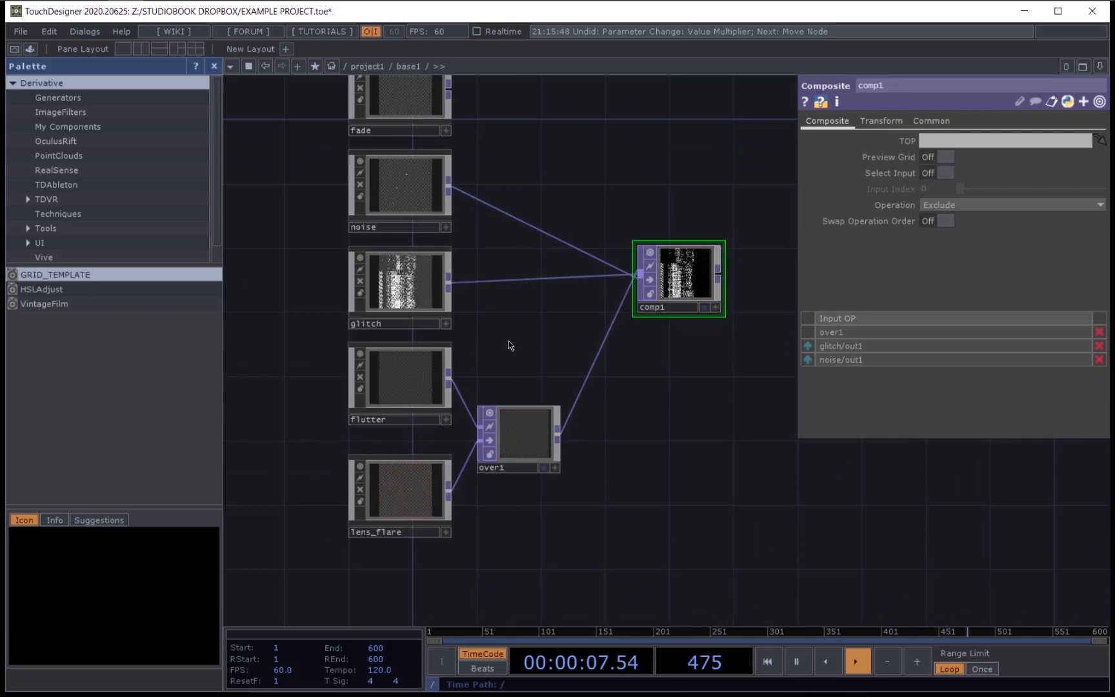
# Step: Select all nodes in the base1 network and turn off their viewers together
pyautogui.moveTo(508, 341); pyautogui.dragTo(512, 342)
pyautogui.hotkey('ctrl', 'a')
pyautogui.click(495, 409)
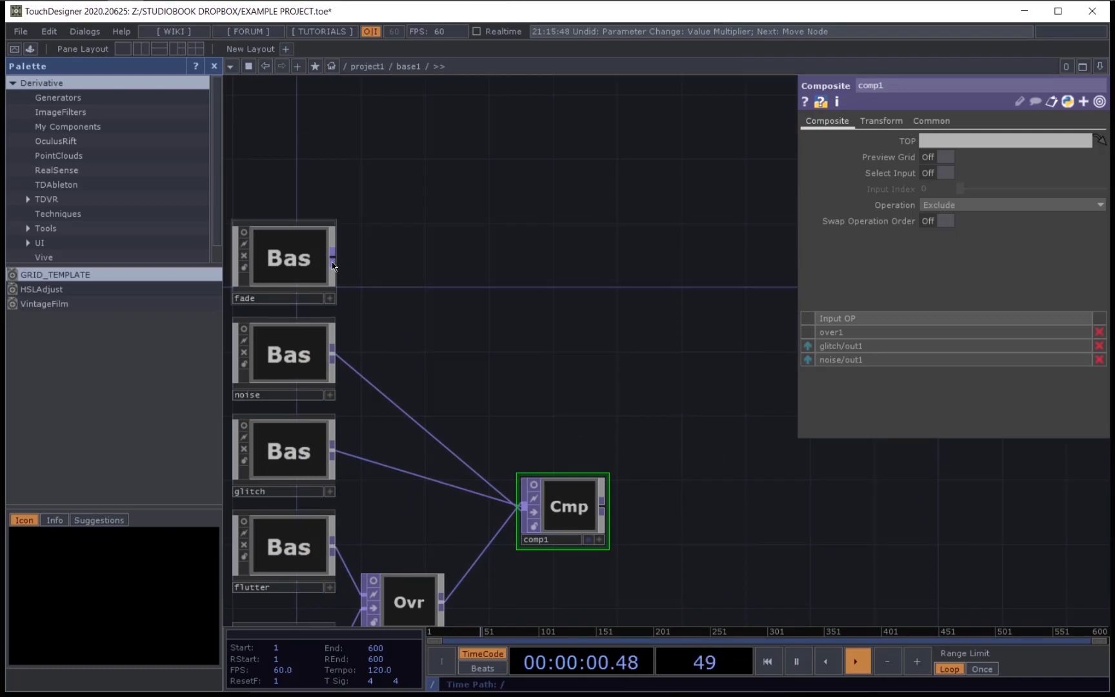
# Step: Add an Over TOP fed by the fade base and wire comp1 into its second input
pyautogui.rightClick(333, 263)
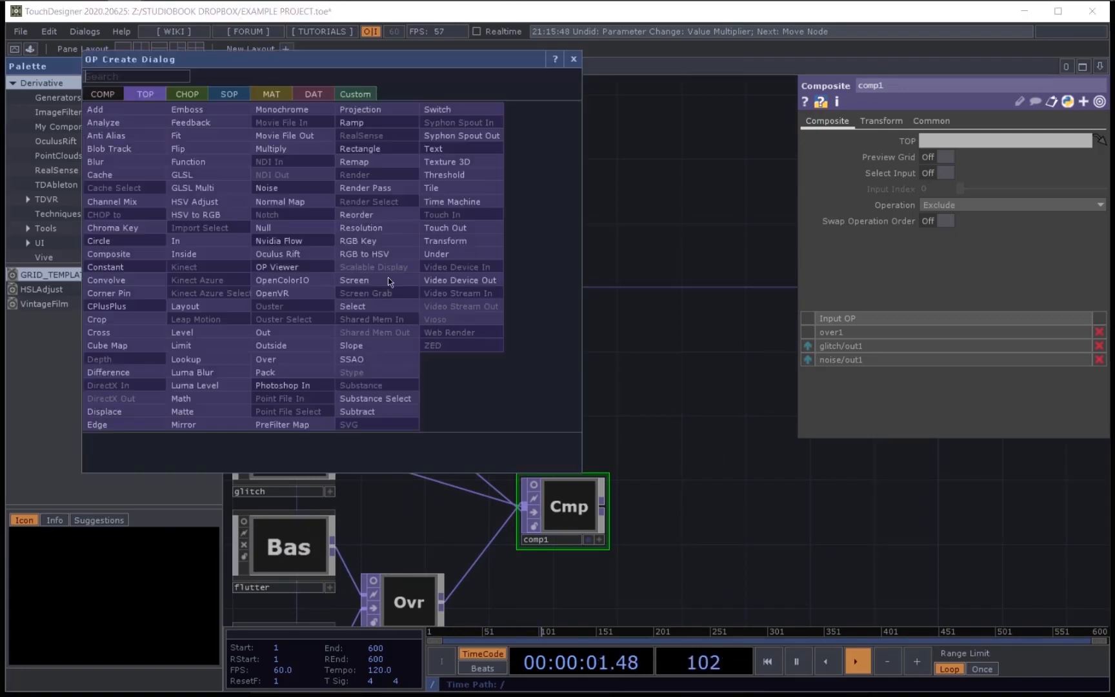
pyautogui.write('over')
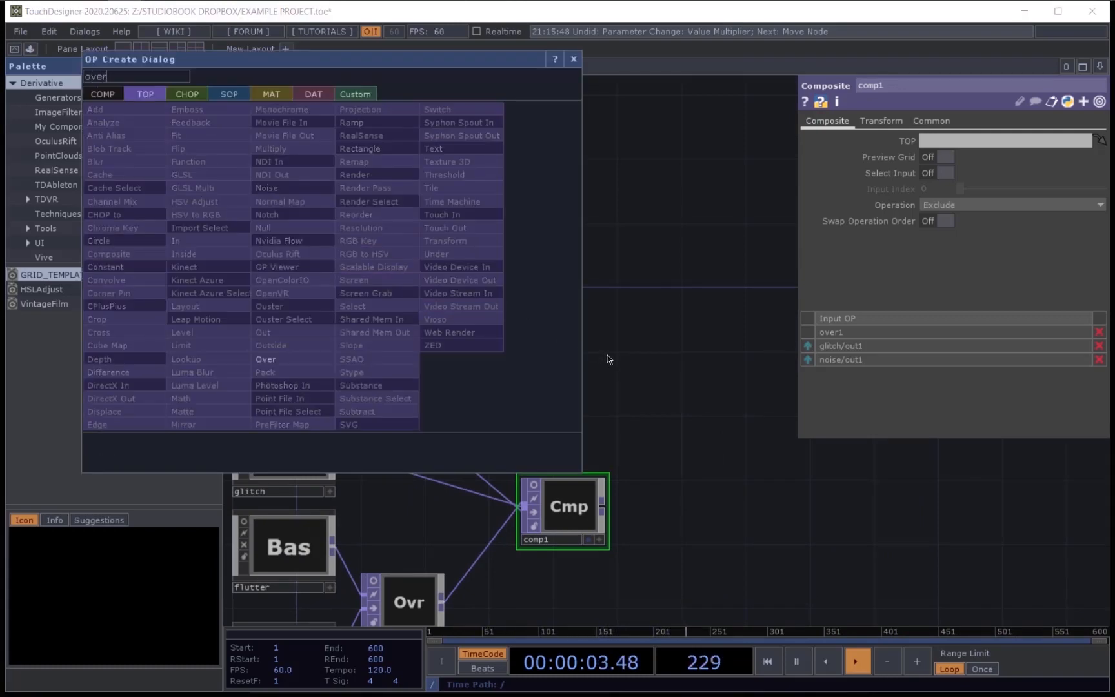
pyautogui.press('Return')
pyautogui.click(818, 429)
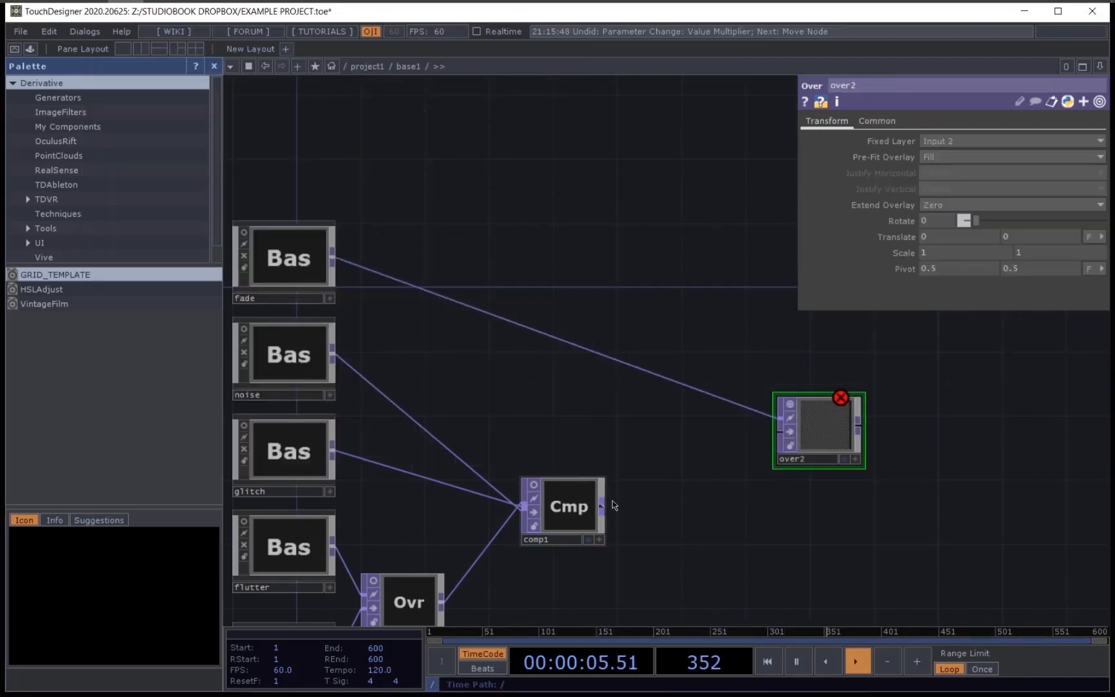
pyautogui.moveTo(772, 435); pyautogui.dragTo(778, 433)
pyautogui.moveTo(635, 529); pyautogui.dragTo(431, 528)
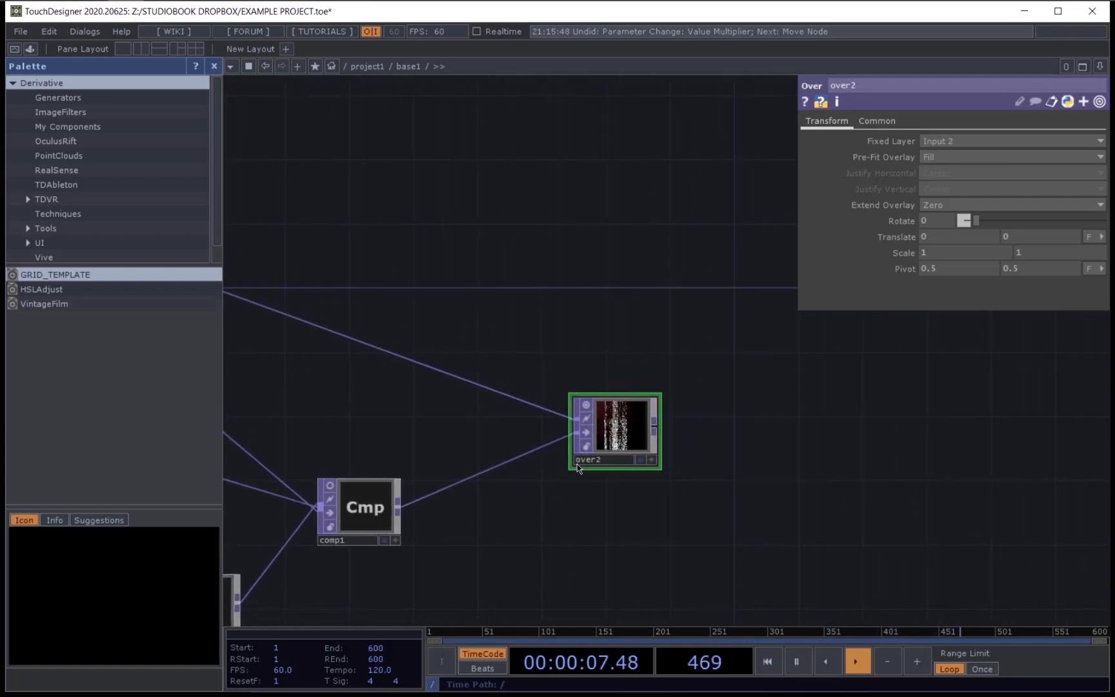
# Step: Examine the combined image of over2, check base1 within the project1 network, and go back inside base1
pyautogui.scroll(4, 578, 466)
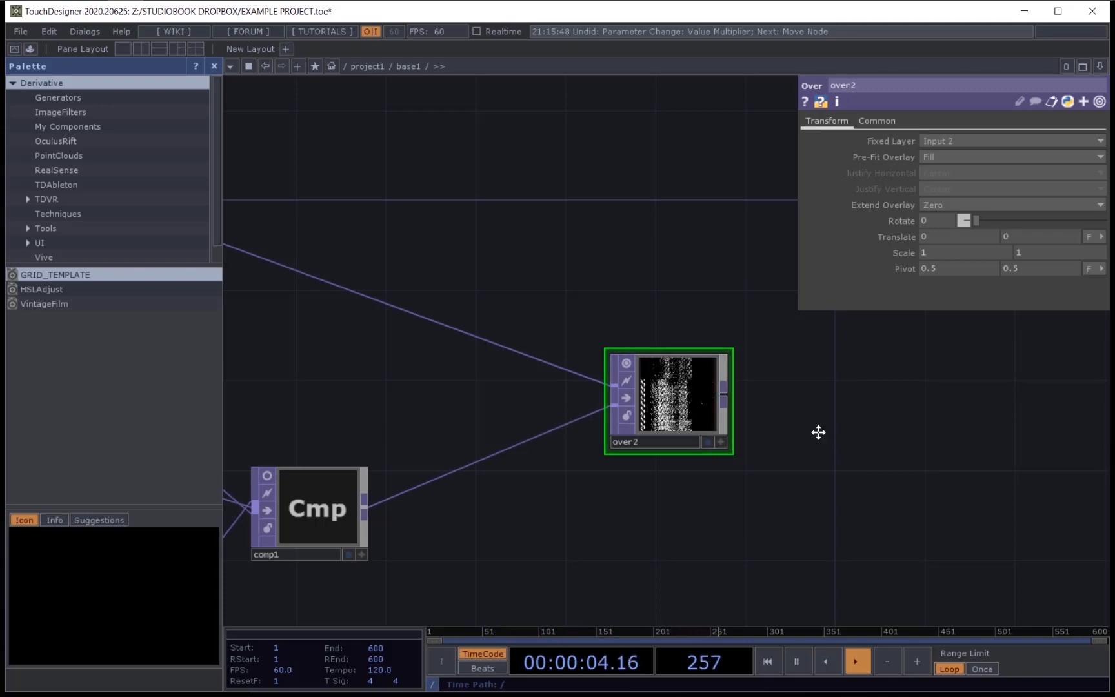
pyautogui.scroll(-4, 749, 455)
pyautogui.scroll(4, 643, 428)
pyautogui.scroll(-6, 641, 426)
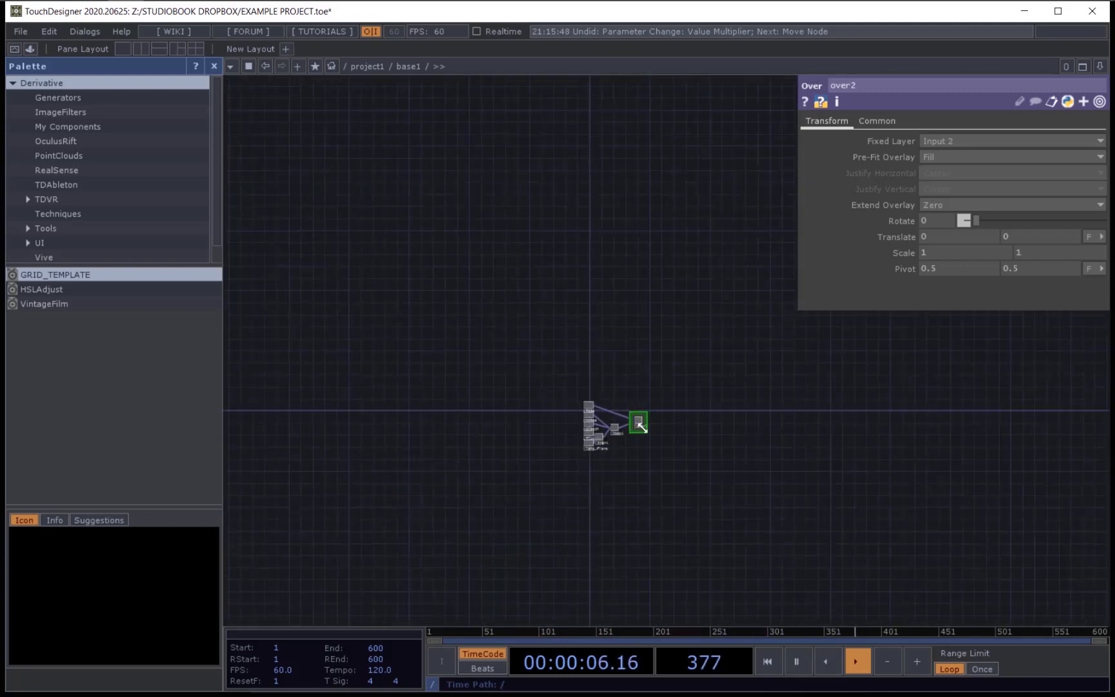
pyautogui.scroll(-3, 657, 421)
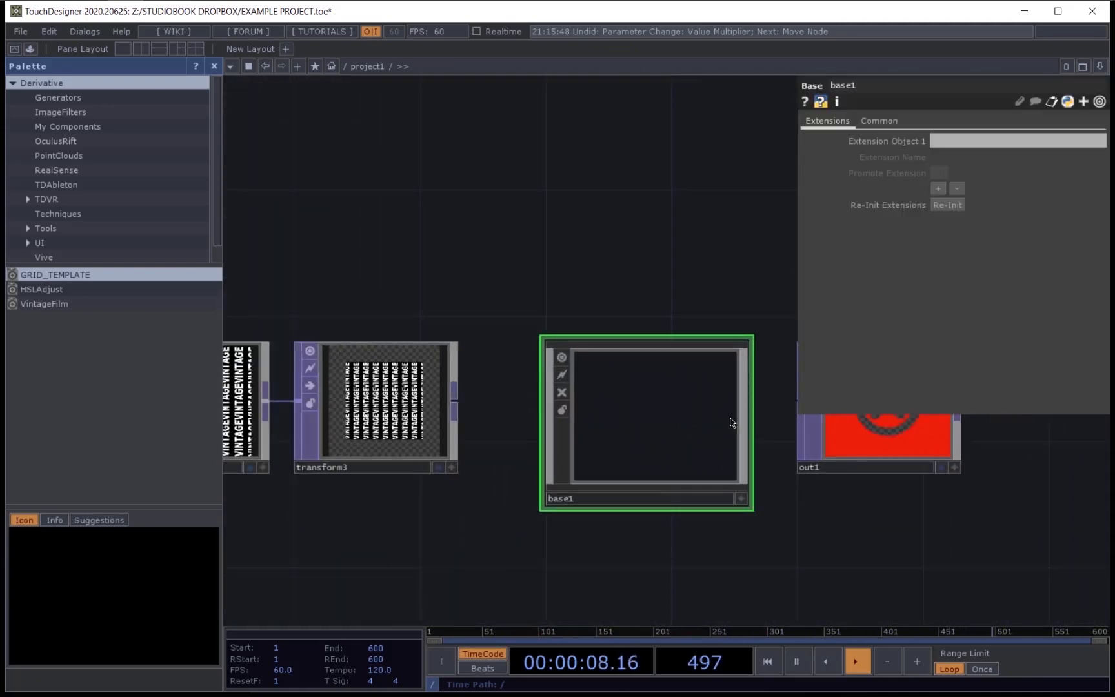
pyautogui.scroll(4, 640, 401)
pyautogui.scroll(-4, 562, 373)
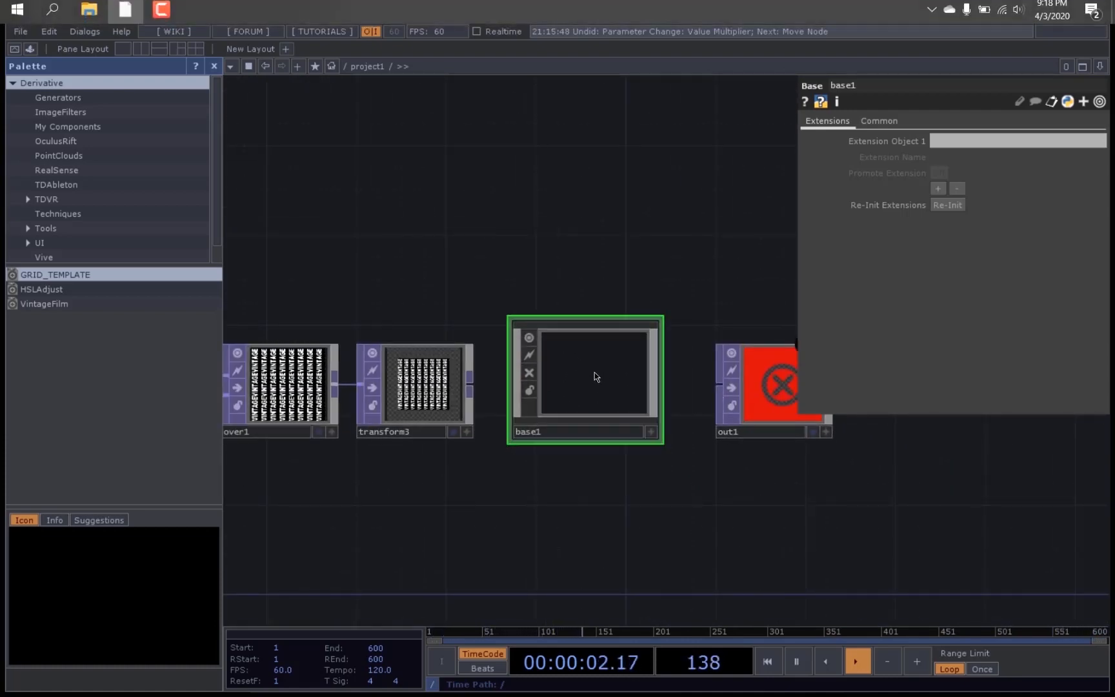
pyautogui.doubleClick(640, 428)
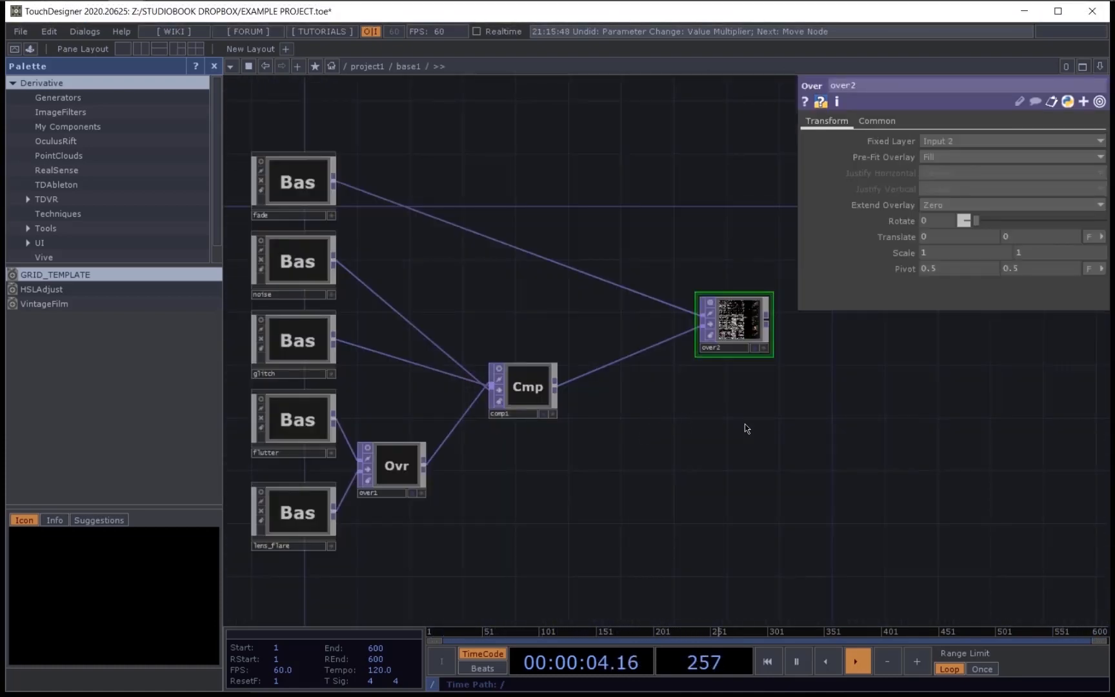
# Step: Add a Composite TOP fed by over2 in the base1 network
pyautogui.moveTo(747, 429); pyautogui.dragTo(582, 472)
pyautogui.scroll(3, 642, 445)
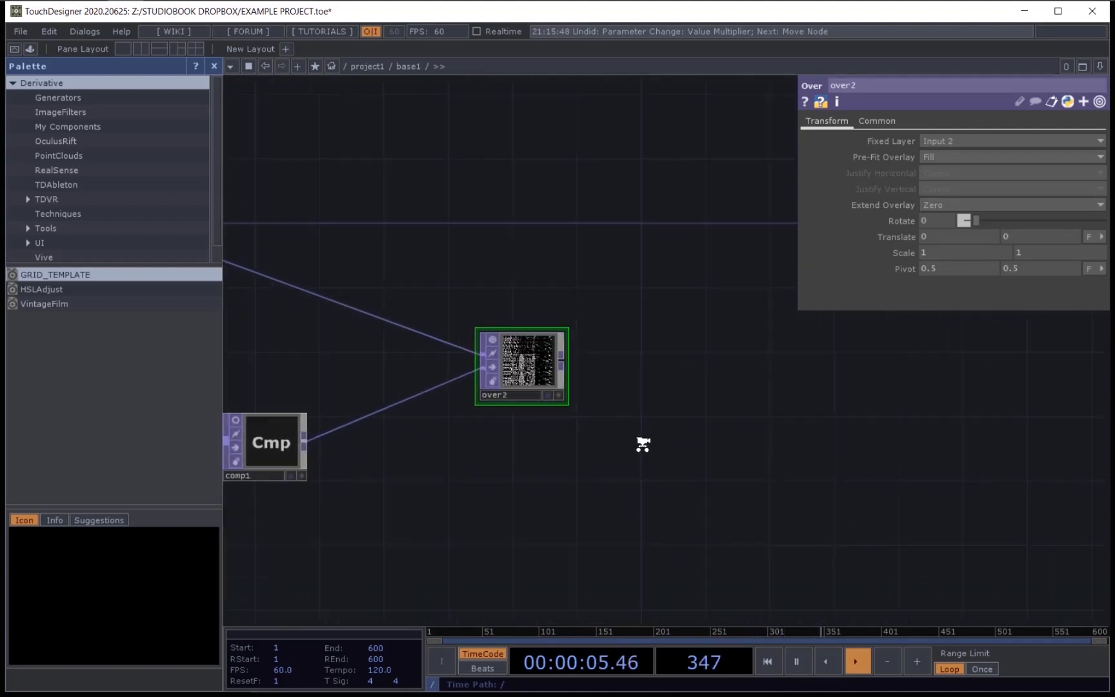
pyautogui.rightClick(549, 351)
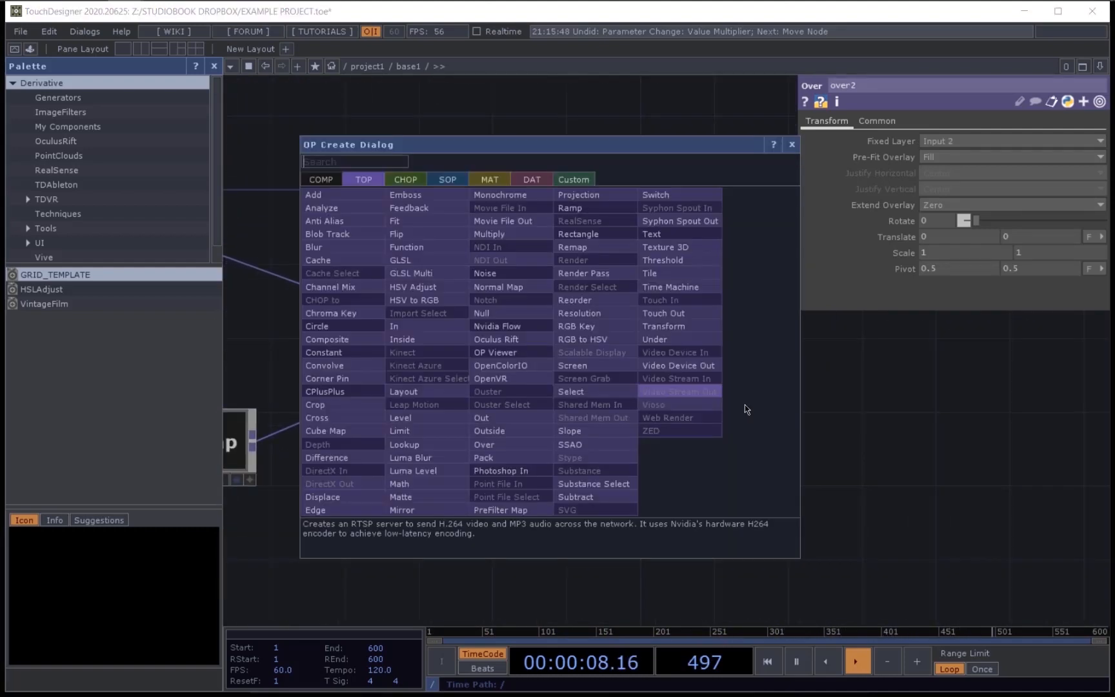
pyautogui.write('comp')
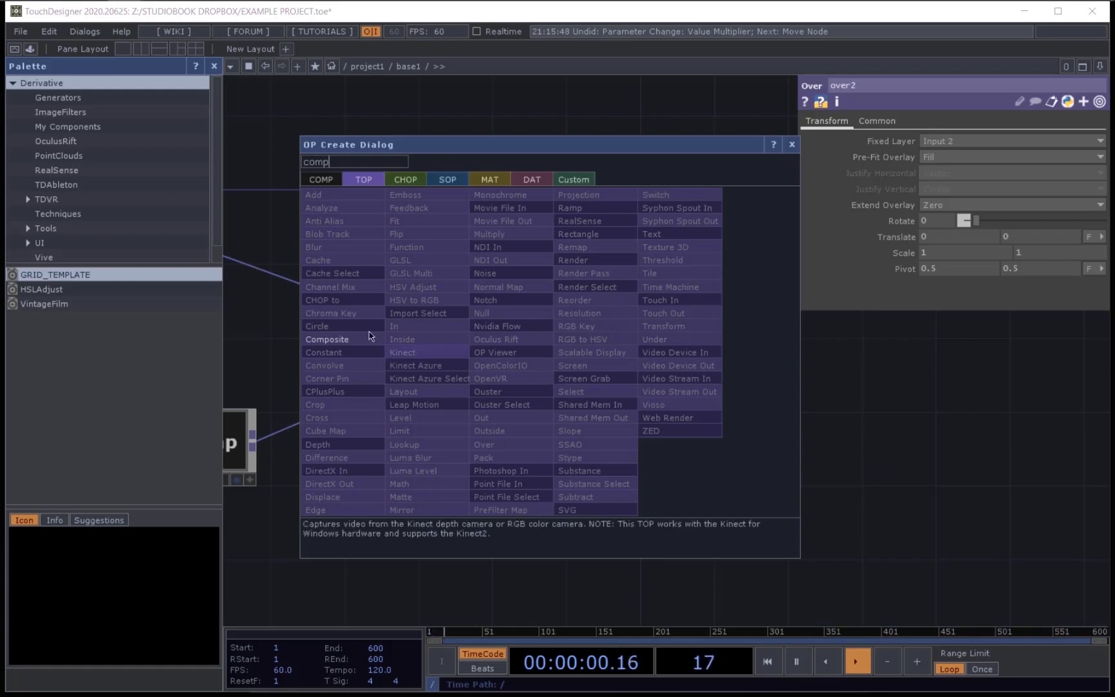
pyautogui.click(327, 338)
pyautogui.click(677, 515)
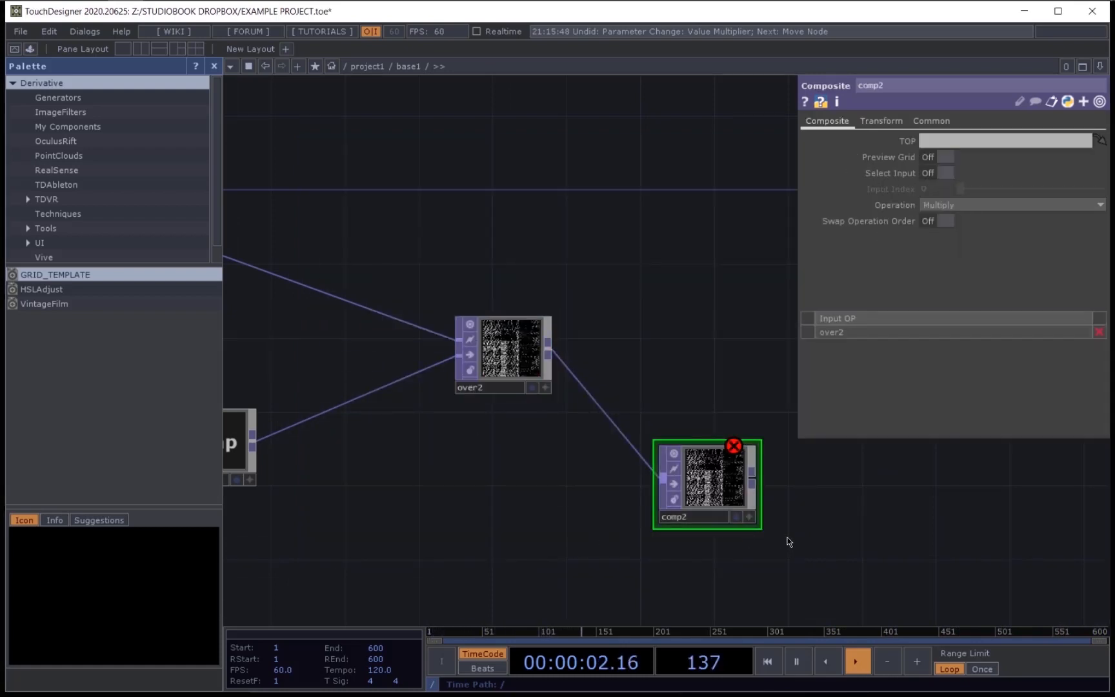
# Step: Add an In TOP as the second input of comp2 and an Out TOP fed by comp2
pyautogui.press('Tab')
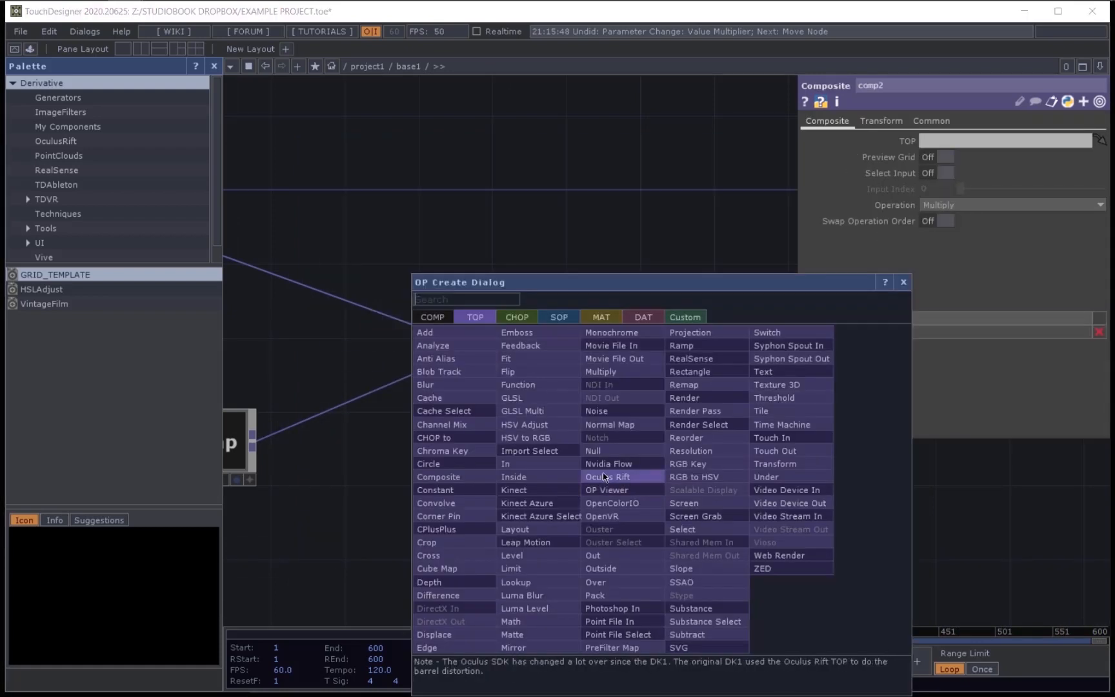
pyautogui.click(507, 463)
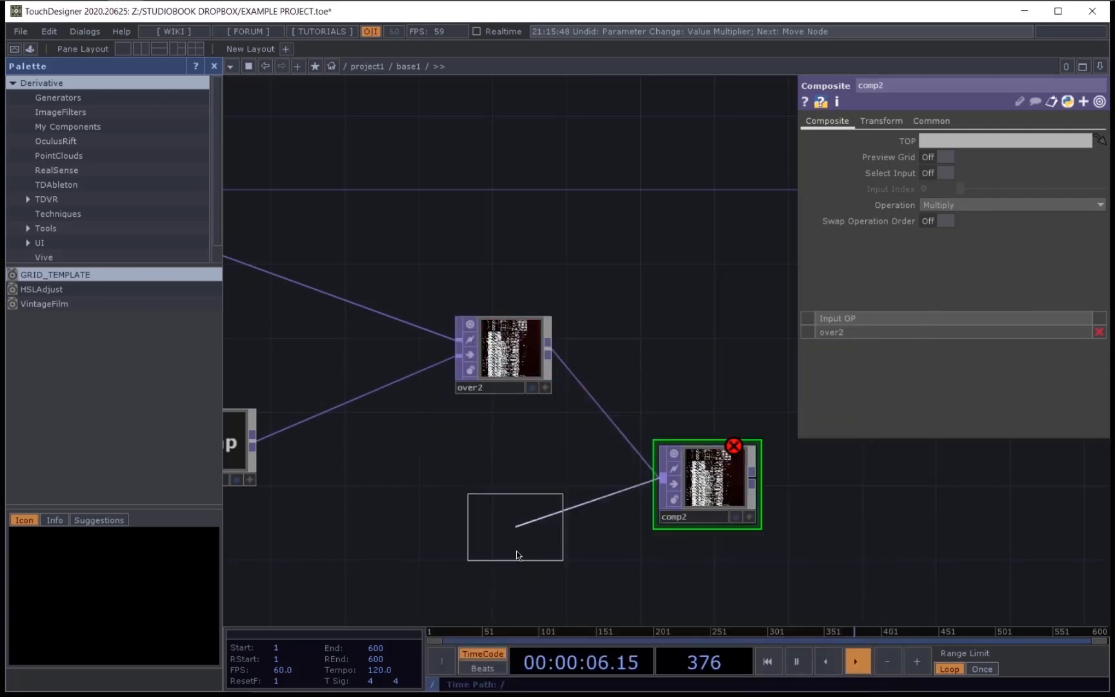
pyautogui.click(539, 541)
pyautogui.press('Tab')
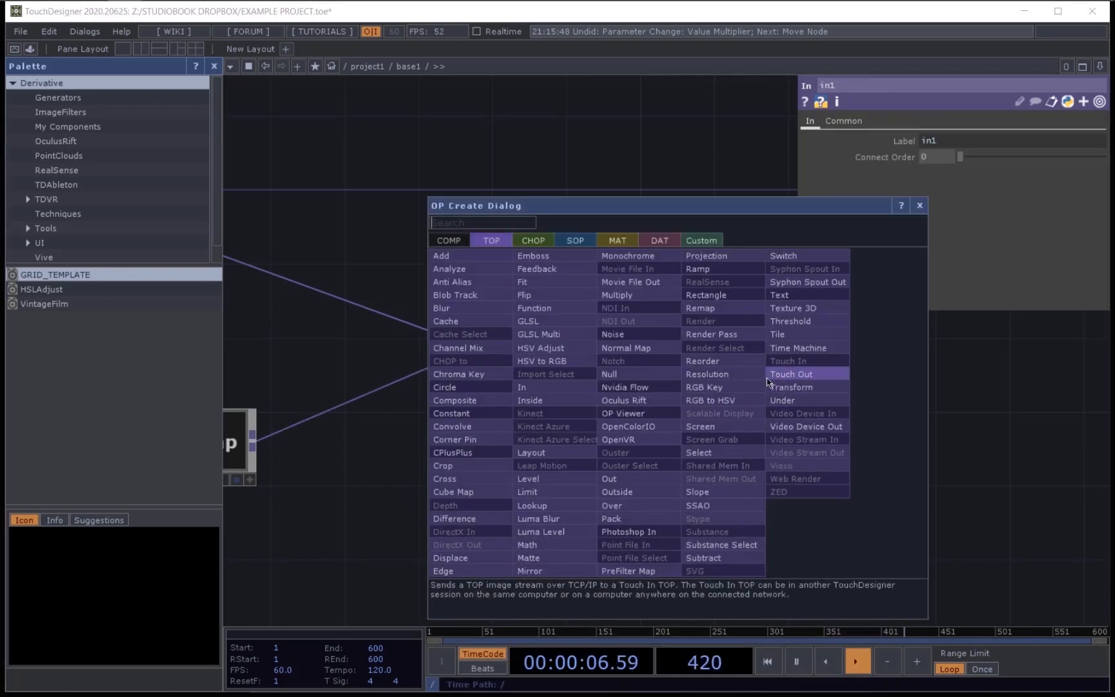
pyautogui.write('out')
pyautogui.press('Return')
pyautogui.click(767, 378)
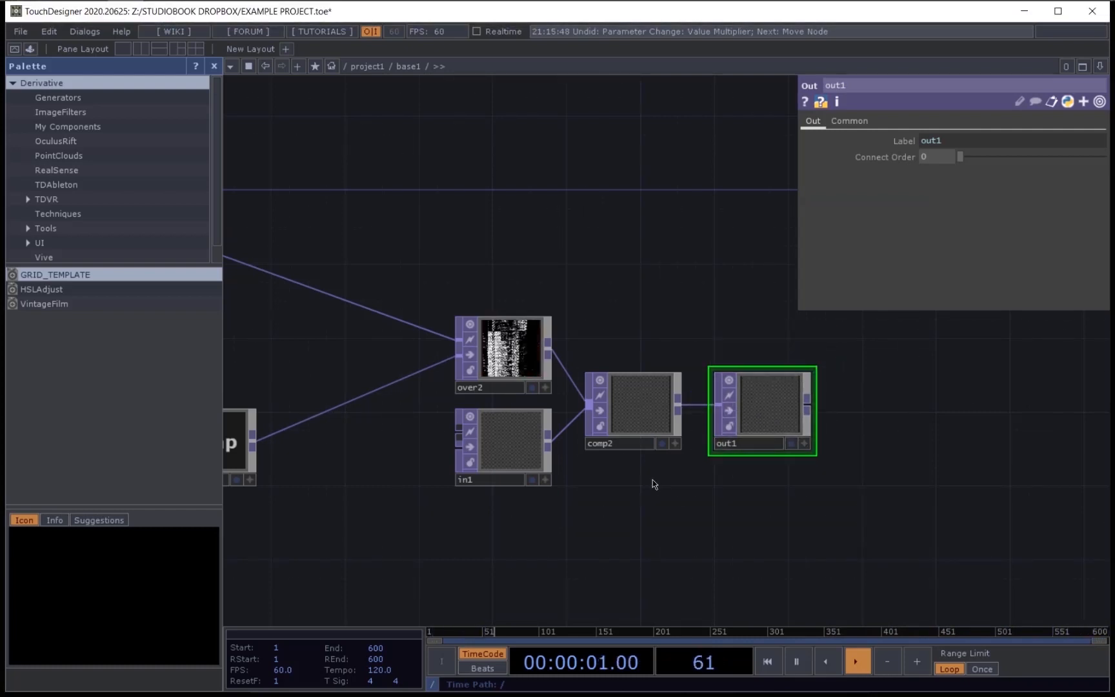
# Step: Set the Operation of comp2 to Add and check its combined image up close
pyautogui.click(631, 411)
pyautogui.click(954, 208)
pyautogui.click(937, 219)
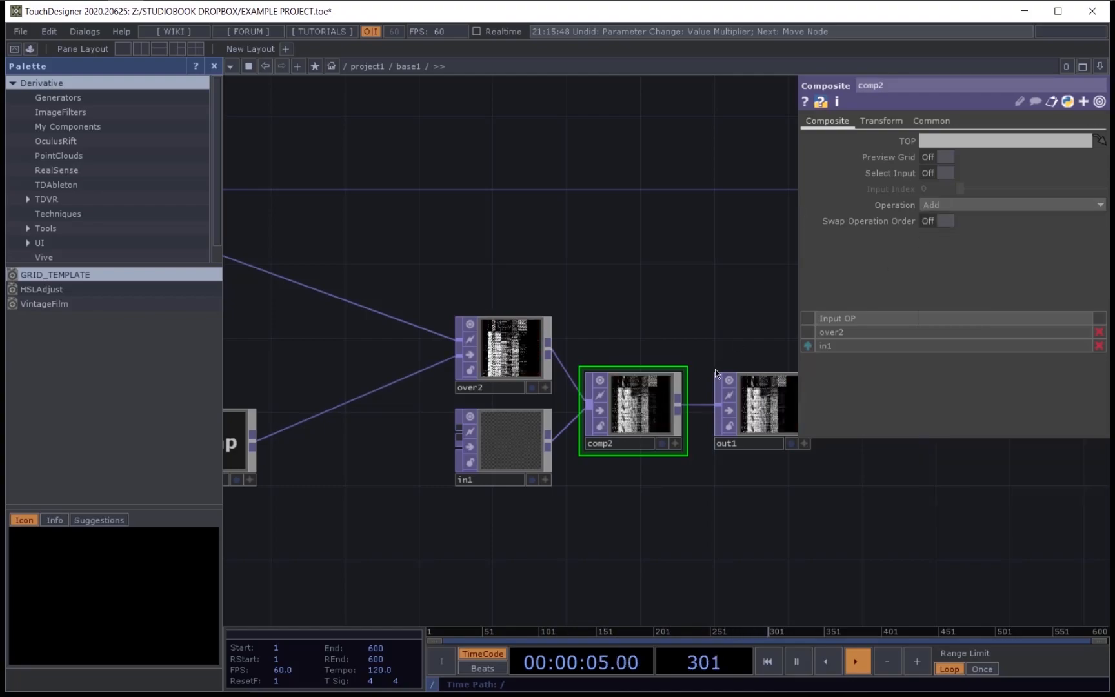
pyautogui.scroll(6, 715, 369)
pyautogui.scroll(-6, 509, 439)
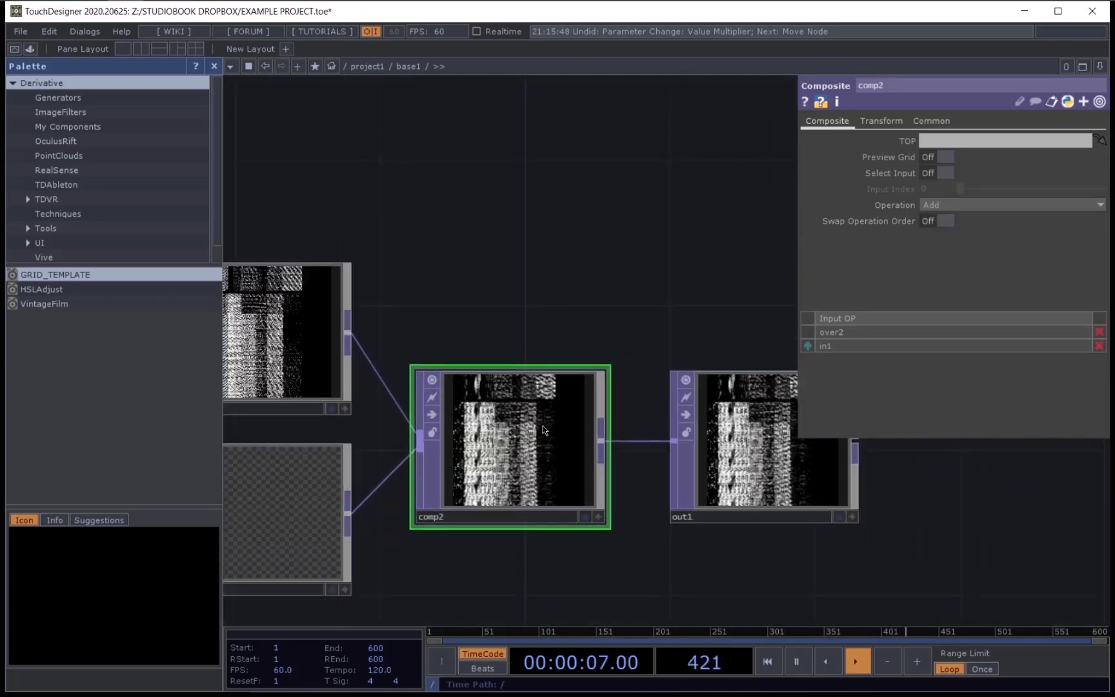
# Step: Set the output resolution of comp2 to a custom 1280 by 1280
pyautogui.click(931, 121)
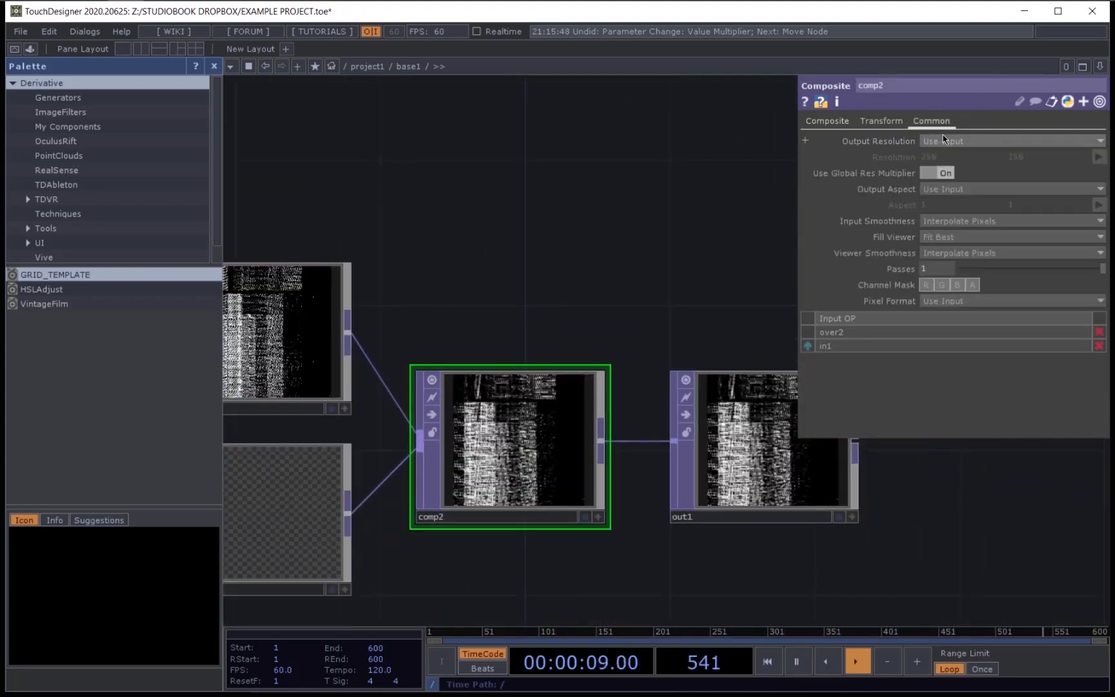
pyautogui.click(1007, 141)
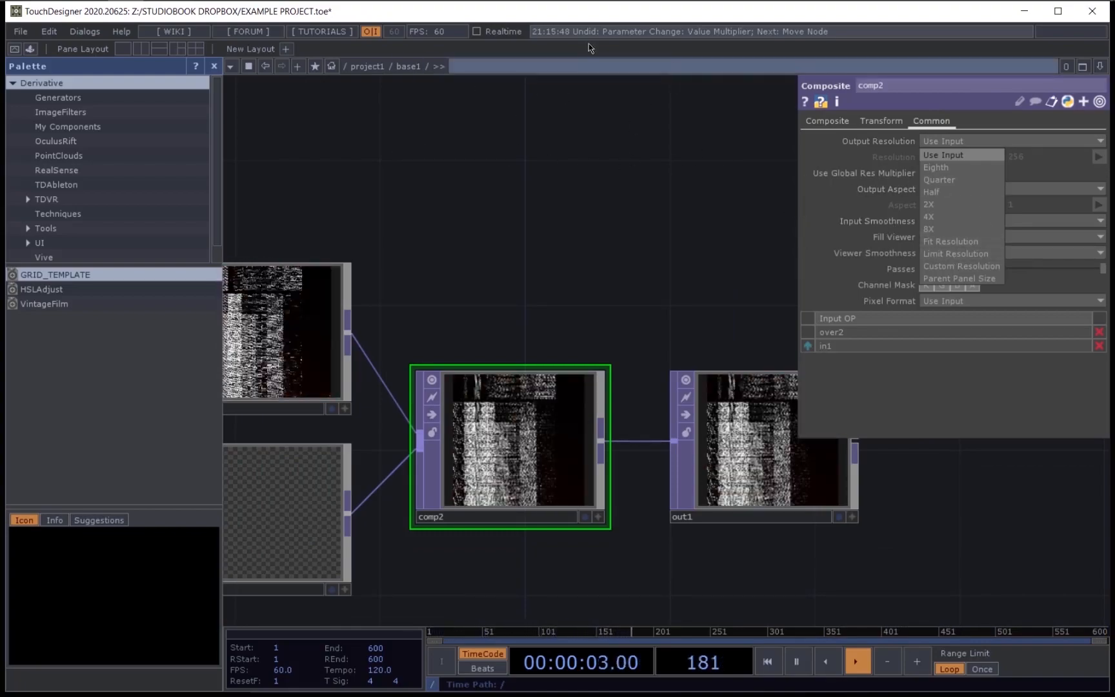
pyautogui.click(633, 217)
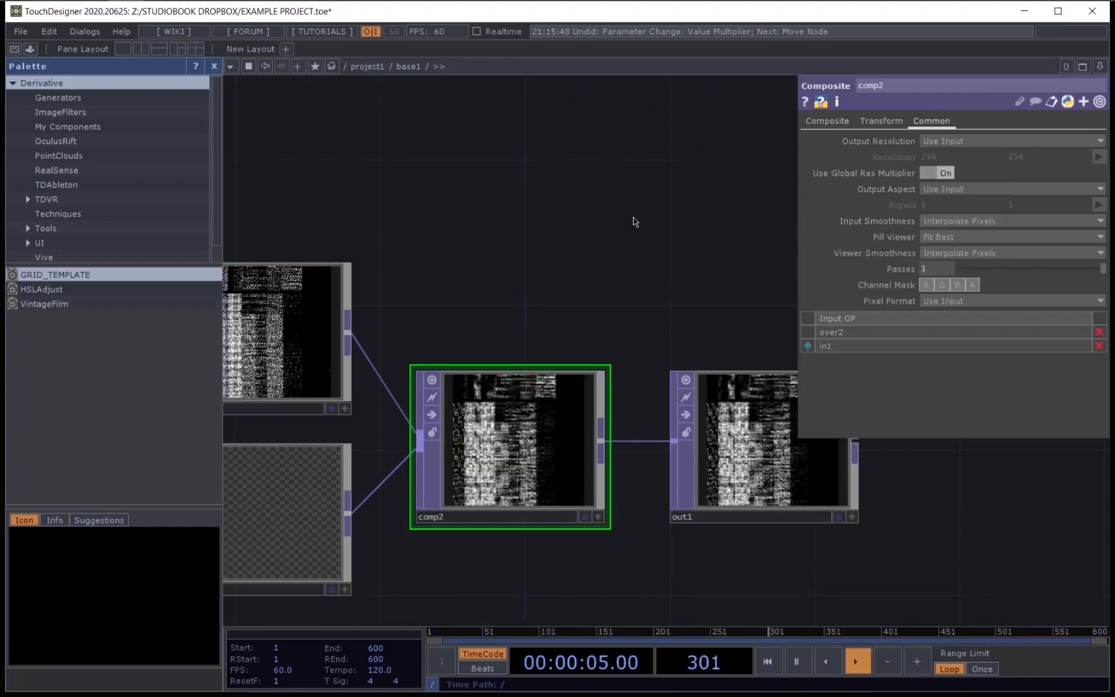
pyautogui.click(1004, 142)
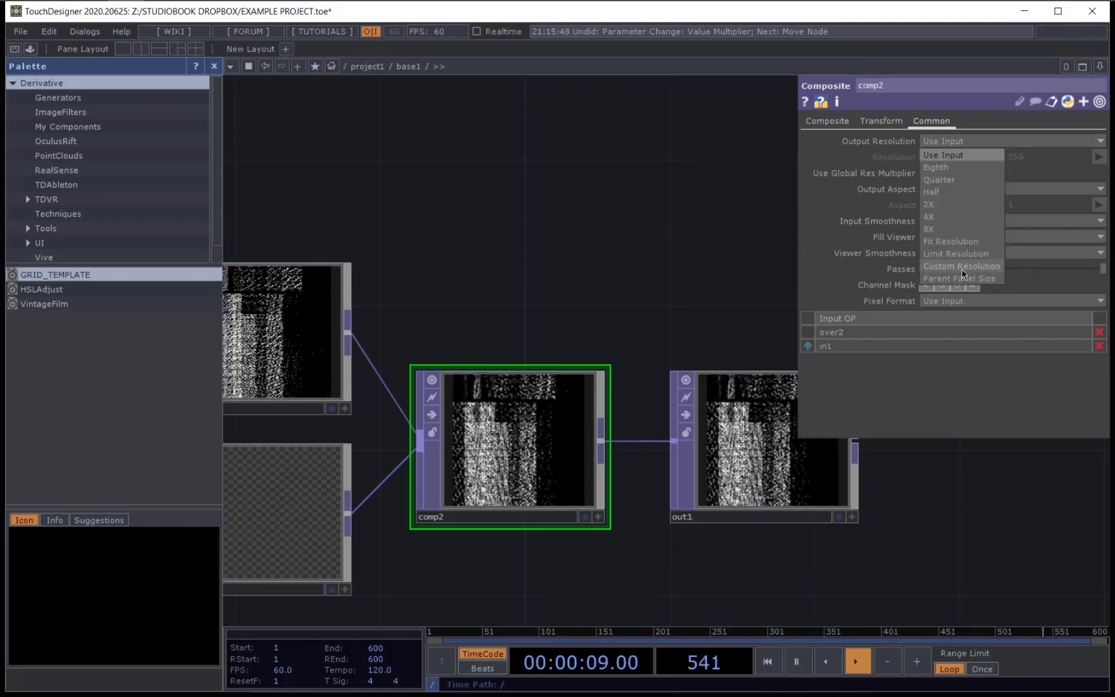
pyautogui.click(962, 266)
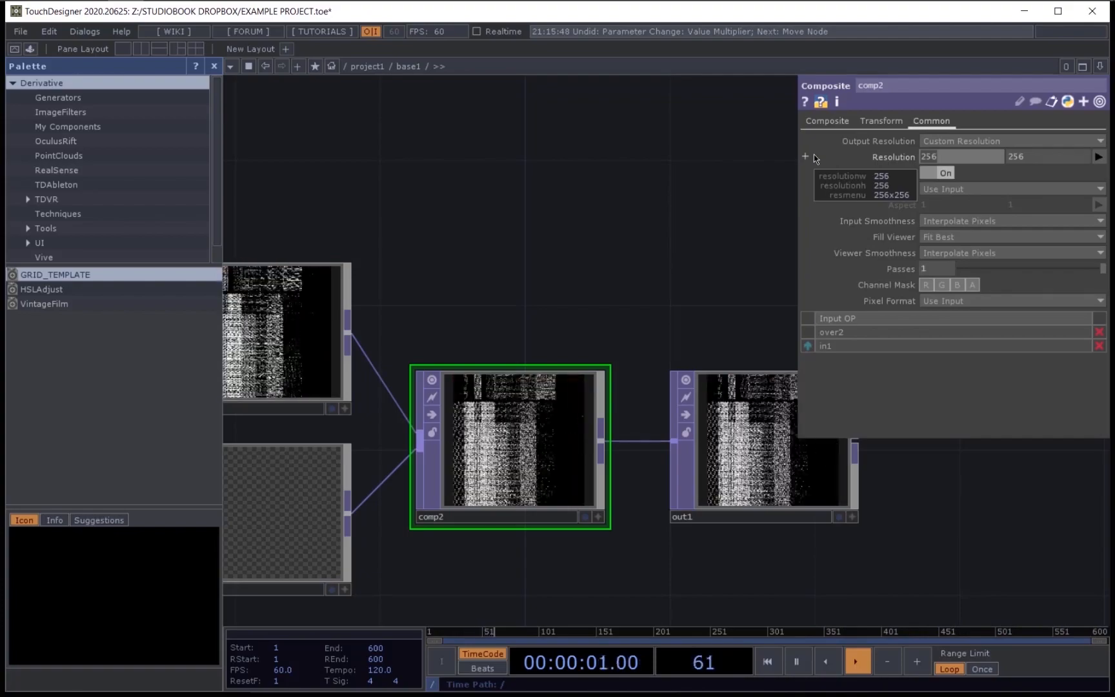
pyautogui.write('1280')
pyautogui.press('Tab')
pyautogui.write('1280')
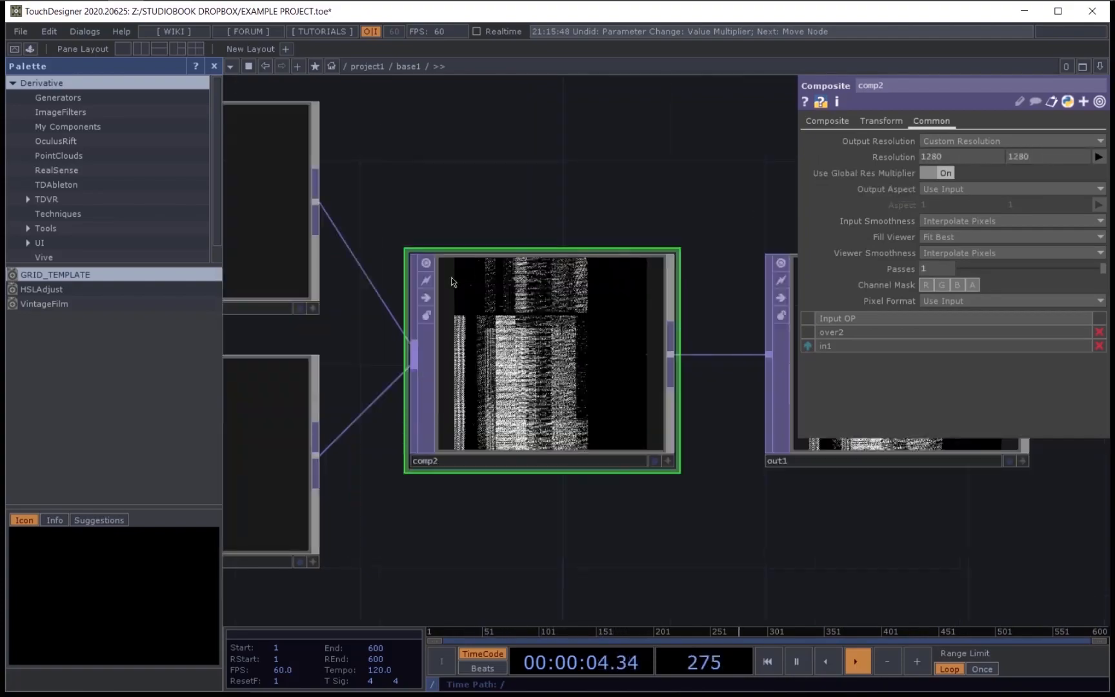
# Step: Turn off the viewers of over2, in1, comp2 and out1 inside base1
pyautogui.click(426, 263)
pyautogui.moveTo(688, 497); pyautogui.dragTo(332, 507)
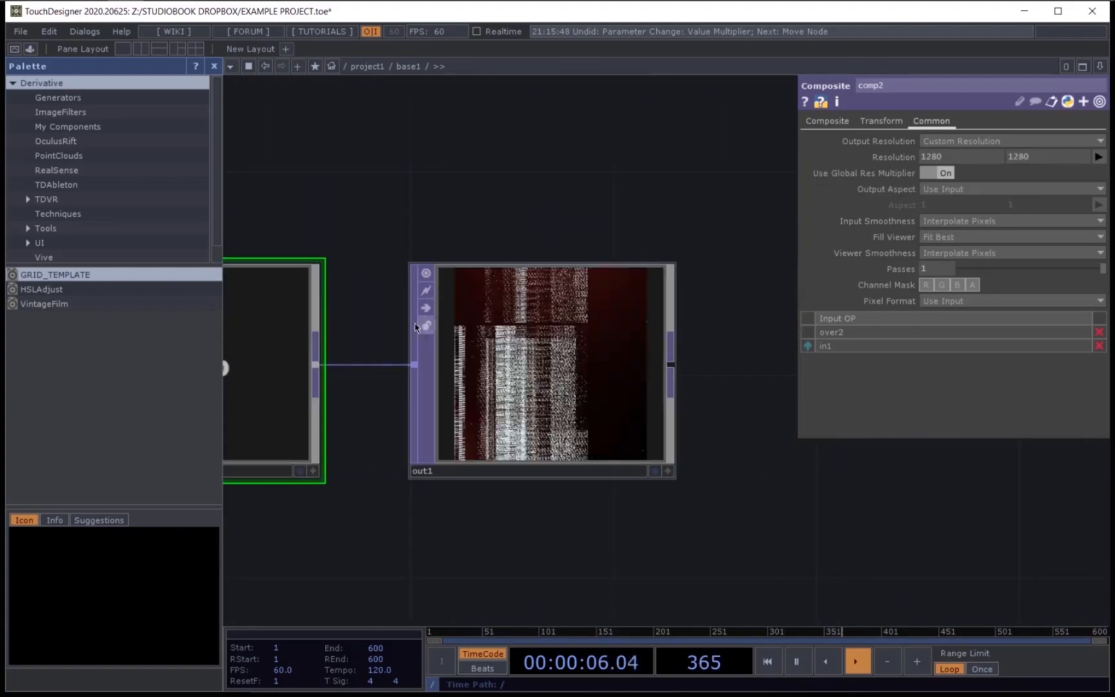
pyautogui.click(426, 274)
pyautogui.scroll(-10, 542, 531)
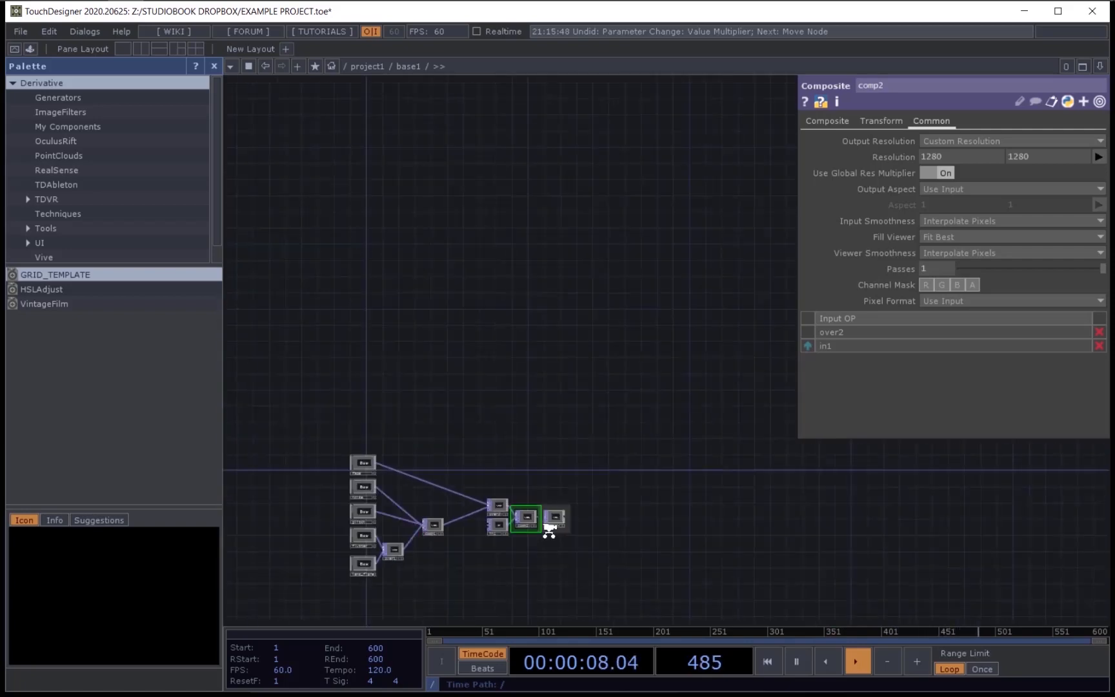
pyautogui.moveTo(427, 564); pyautogui.dragTo(645, 545)
pyautogui.scroll(5, 646, 546)
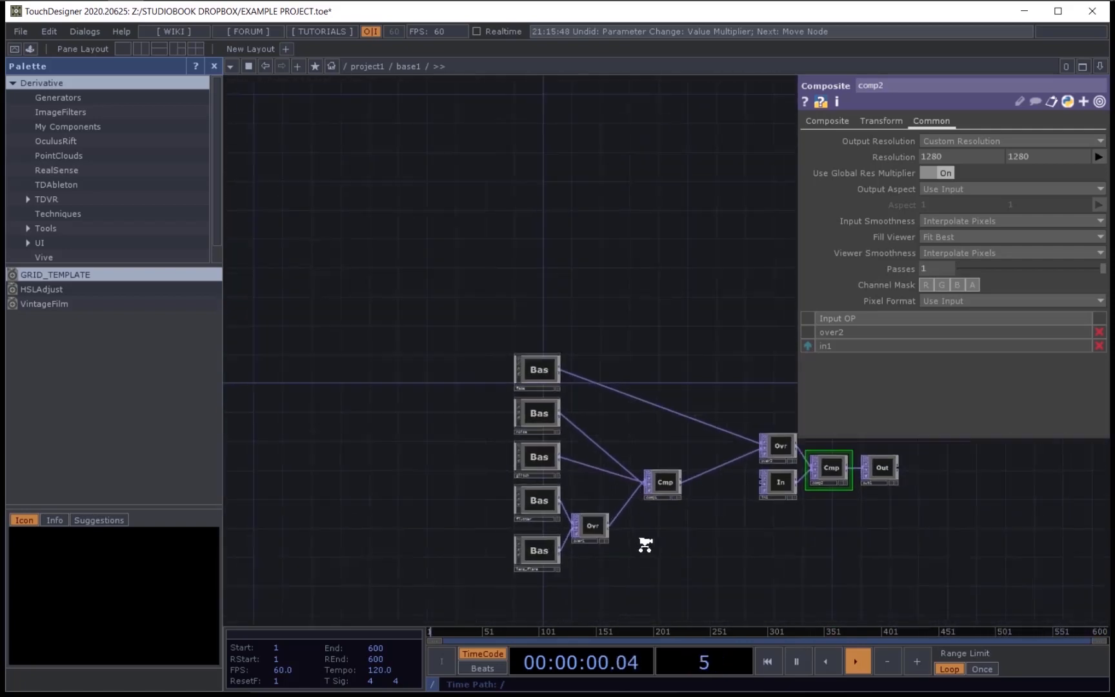
# Step: Return to the project1 network and wire transform3 into base1 and base1 into out1
pyautogui.press('u')
pyautogui.scroll(-6, 647, 548)
pyautogui.moveTo(541, 313); pyautogui.dragTo(487, 211)
pyautogui.scroll(4, 677, 560)
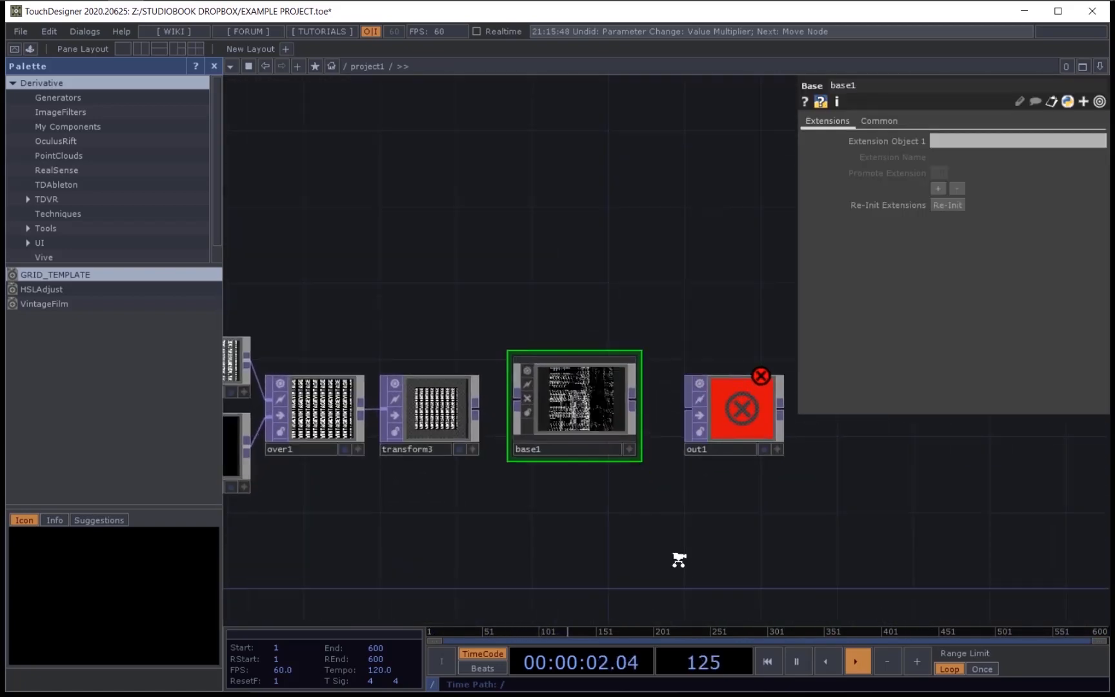
pyautogui.moveTo(659, 542); pyautogui.dragTo(625, 564)
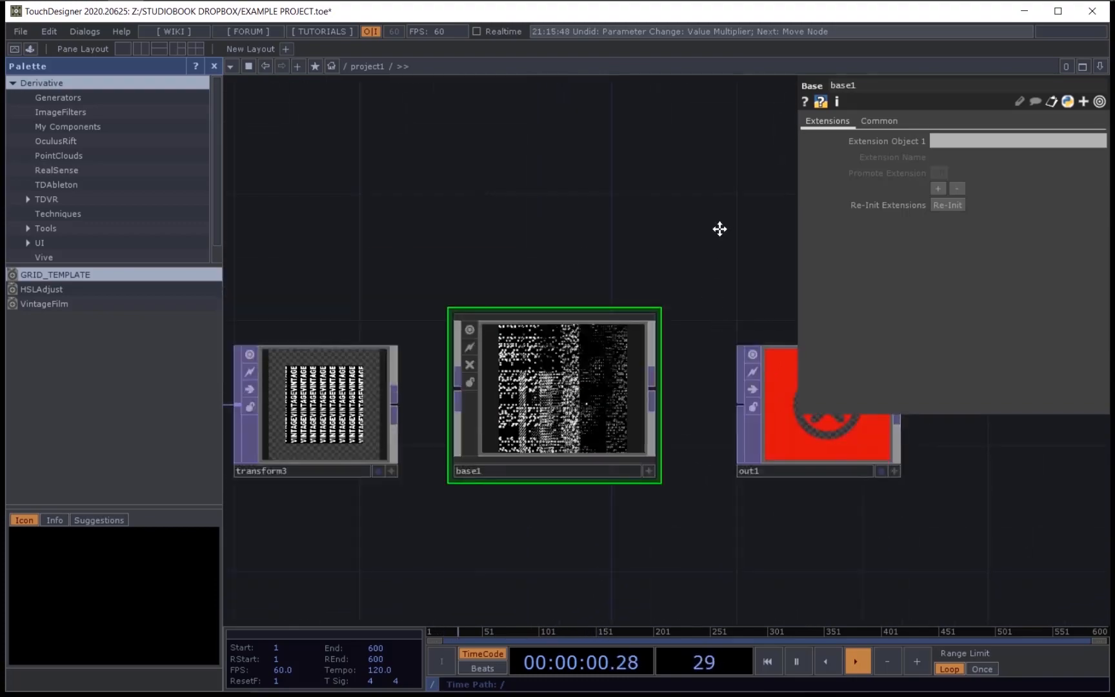
pyautogui.moveTo(719, 229); pyautogui.dragTo(535, 242)
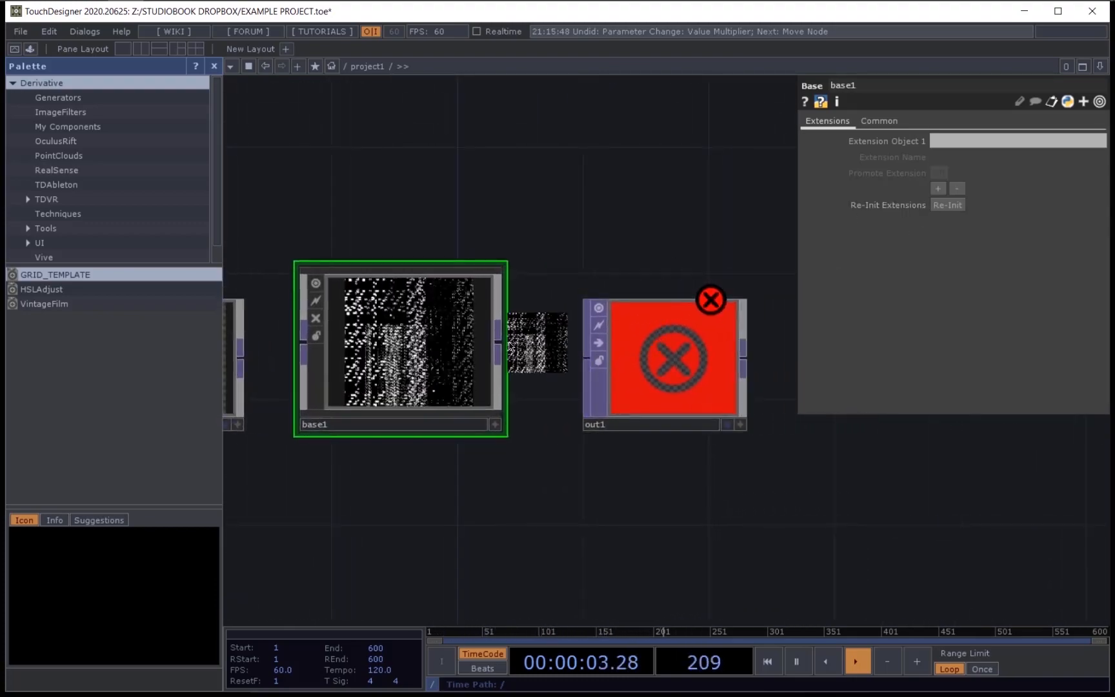
pyautogui.moveTo(499, 342); pyautogui.dragTo(586, 357)
pyautogui.moveTo(293, 347); pyautogui.dragTo(513, 405)
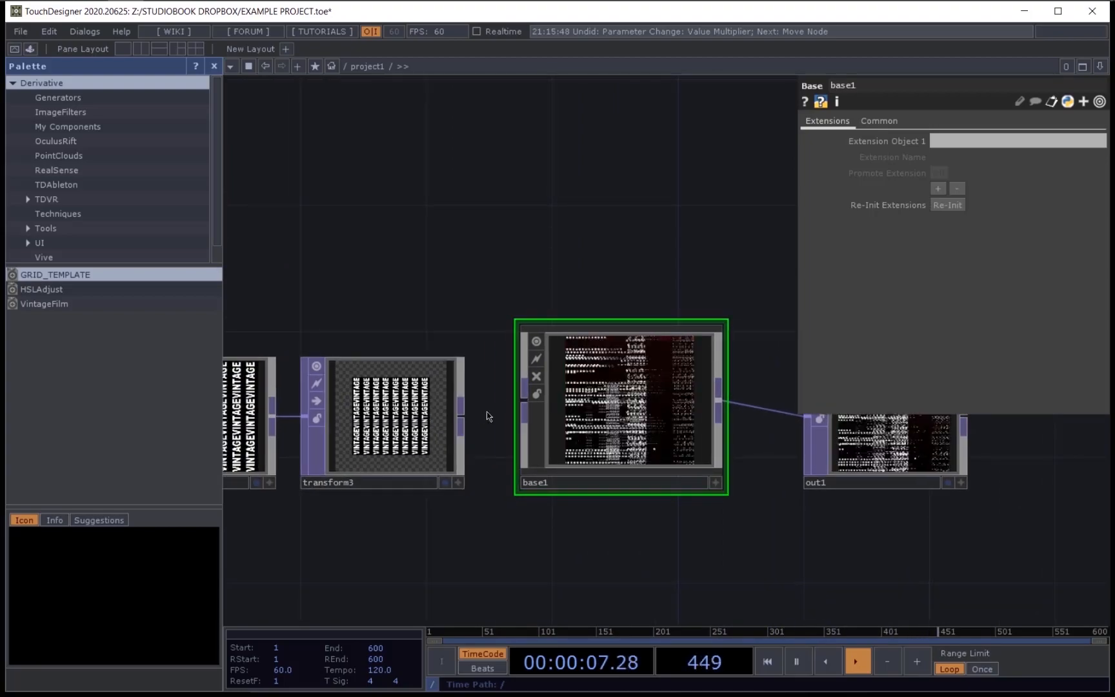
pyautogui.moveTo(462, 425); pyautogui.dragTo(524, 402)
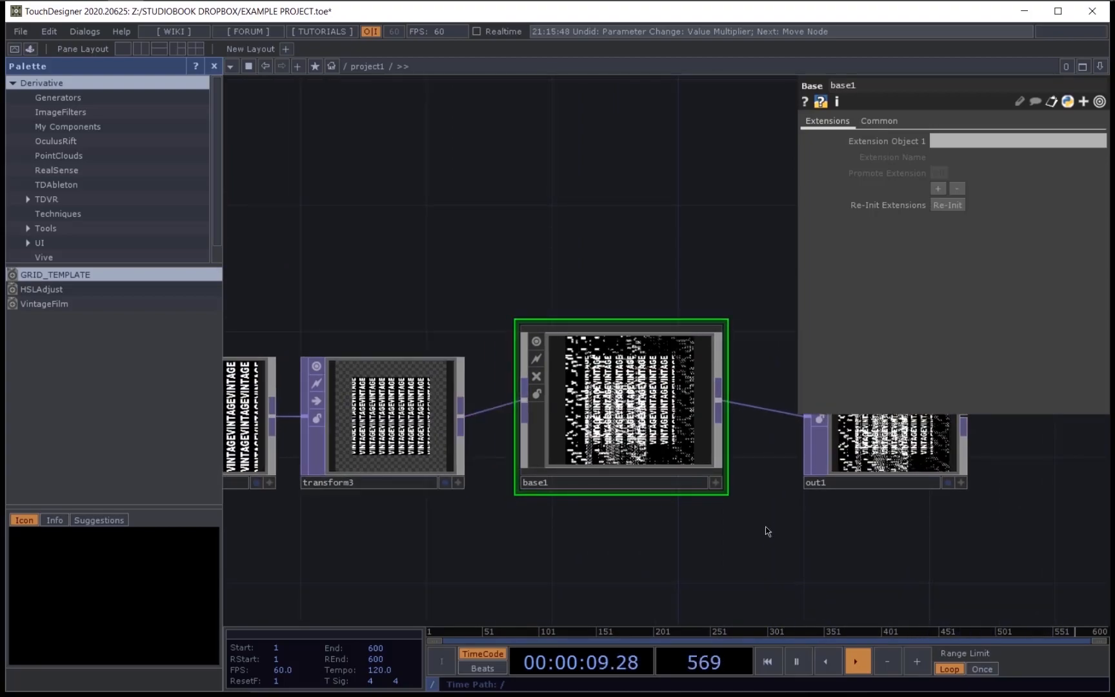
# Step: Display out1 as the network background, examine the vintage effect over the text, and turn the background display off
pyautogui.moveTo(964, 494); pyautogui.dragTo(826, 510)
pyautogui.click(810, 500)
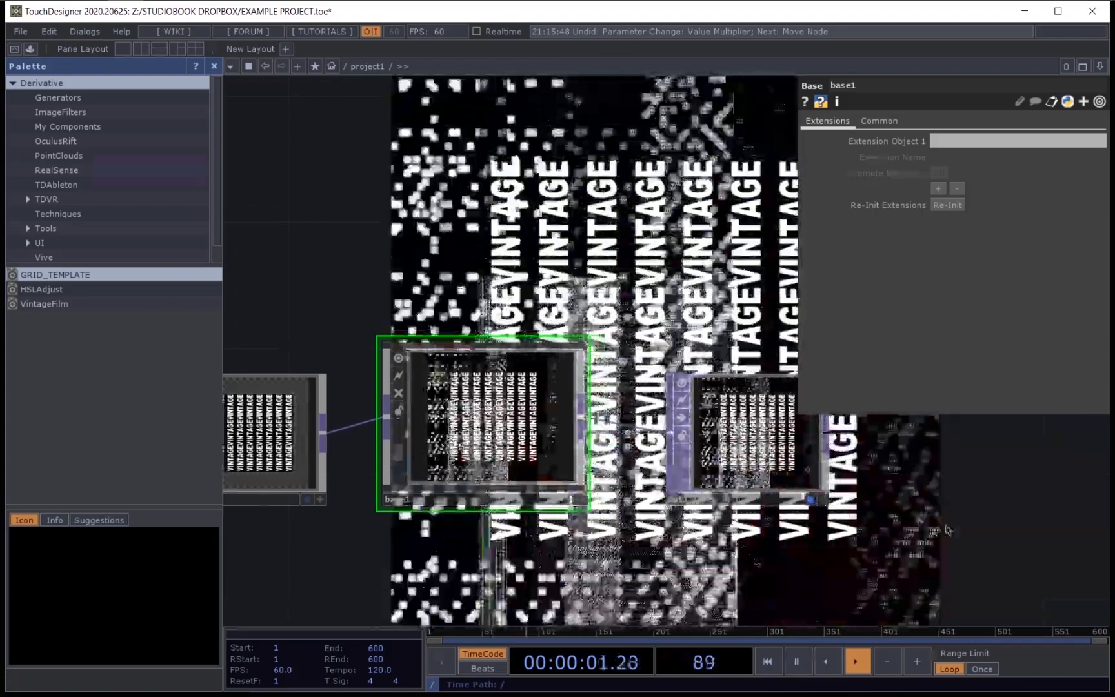
pyautogui.moveTo(614, 444); pyautogui.dragTo(426, 452)
pyautogui.moveTo(773, 504); pyautogui.dragTo(968, 449)
pyautogui.moveTo(854, 508); pyautogui.dragTo(984, 548)
pyautogui.scroll(-5, 805, 479)
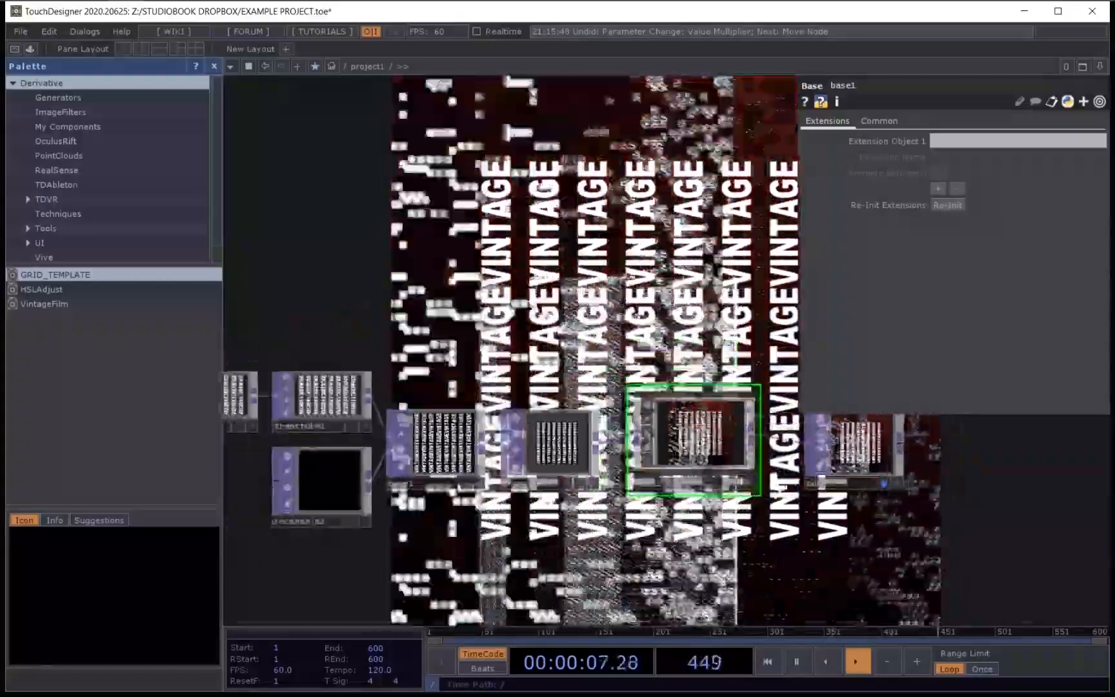
pyautogui.scroll(5, 872, 462)
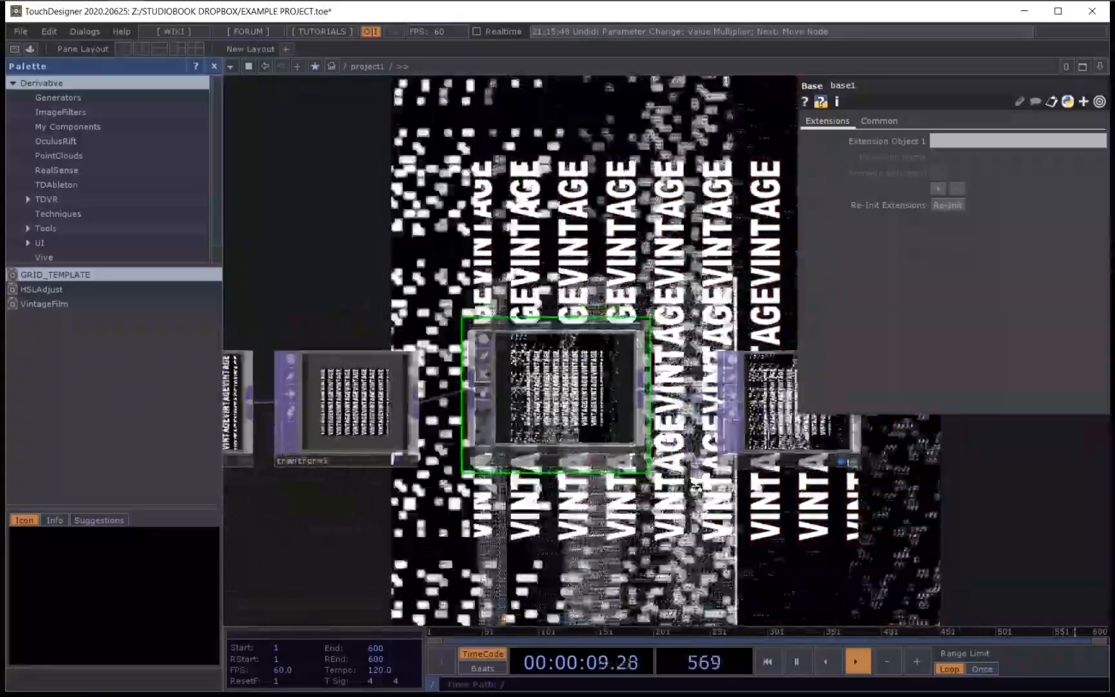
pyautogui.click(879, 457)
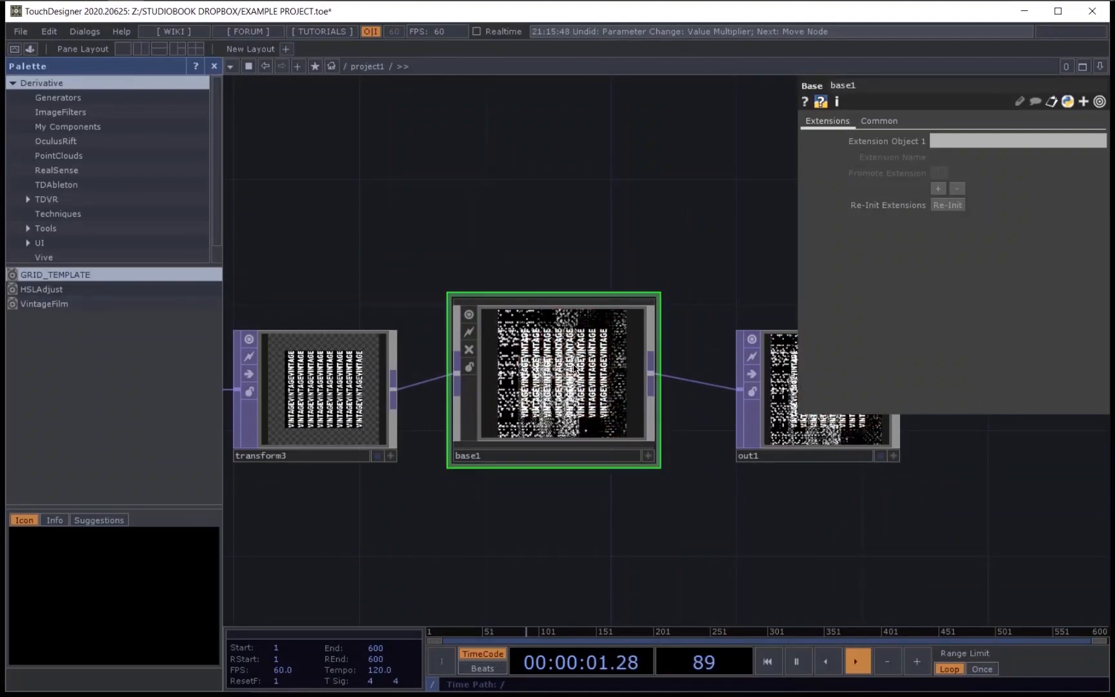
# Step: Move base1 and out1 closer to transform3 to tighten the project1 layout
pyautogui.moveTo(570, 486); pyautogui.dragTo(714, 490)
pyautogui.moveTo(704, 452); pyautogui.dragTo(671, 484)
pyautogui.moveTo(678, 413); pyautogui.dragTo(676, 414)
pyautogui.moveTo(742, 566); pyautogui.dragTo(515, 550)
pyautogui.moveTo(748, 384); pyautogui.dragTo(652, 416)
pyautogui.moveTo(572, 525); pyautogui.dragTo(872, 513)
pyautogui.scroll(-1, 565, 506)
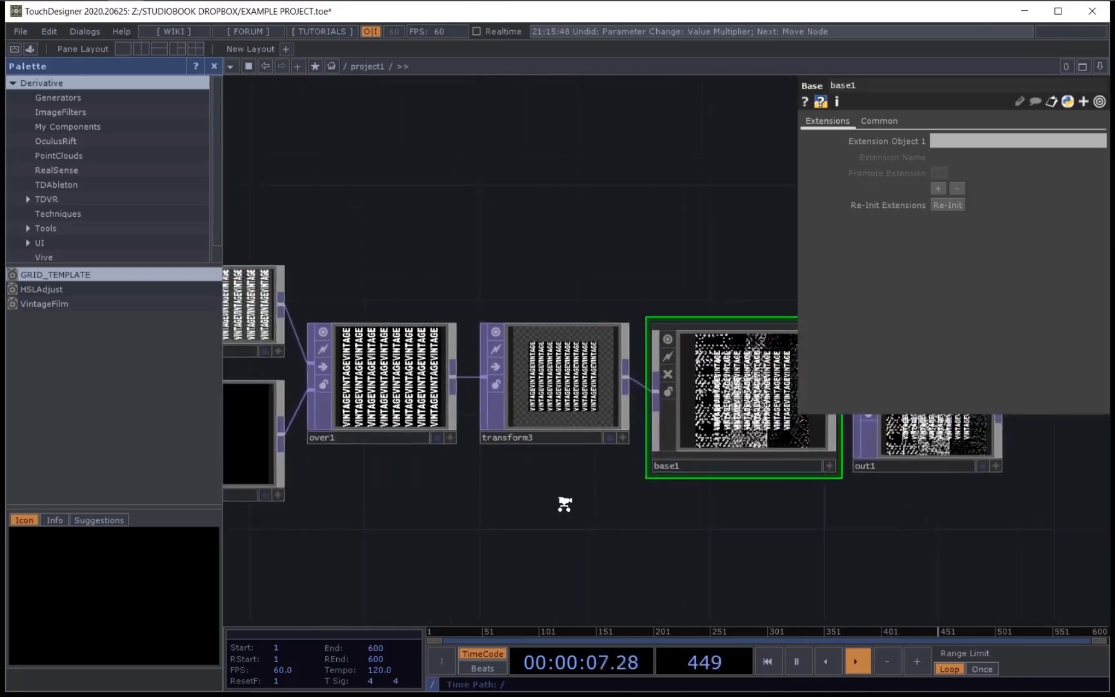
pyautogui.scroll(1, 565, 505)
pyautogui.moveTo(565, 506); pyautogui.dragTo(321, 489)
pyautogui.moveTo(605, 498); pyautogui.dragTo(637, 508)
pyautogui.scroll(-1, 635, 493)
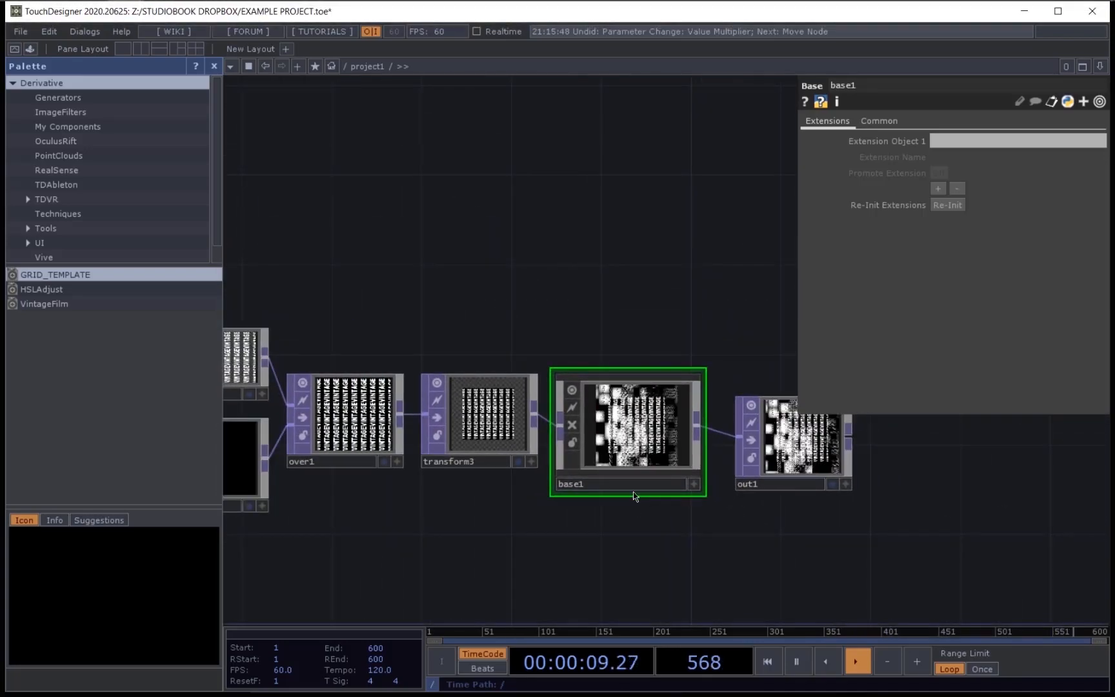
# Step: Open the Component Editor for customizing base1 and move it clear of the nodes
pyautogui.rightClick(625, 419)
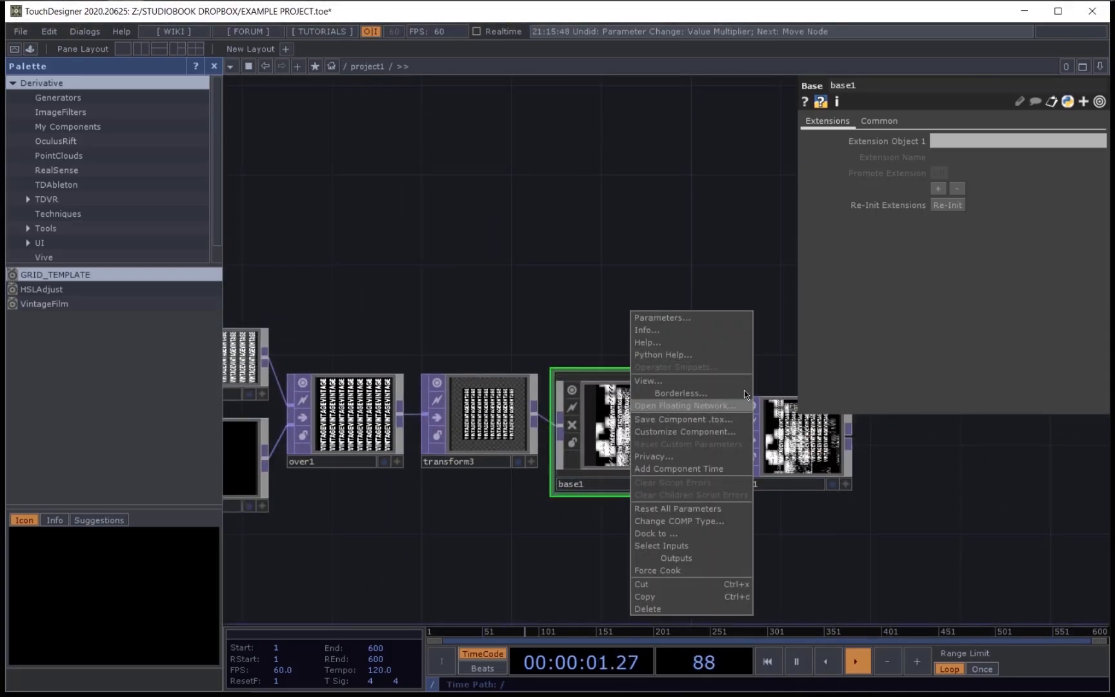
pyautogui.click(726, 433)
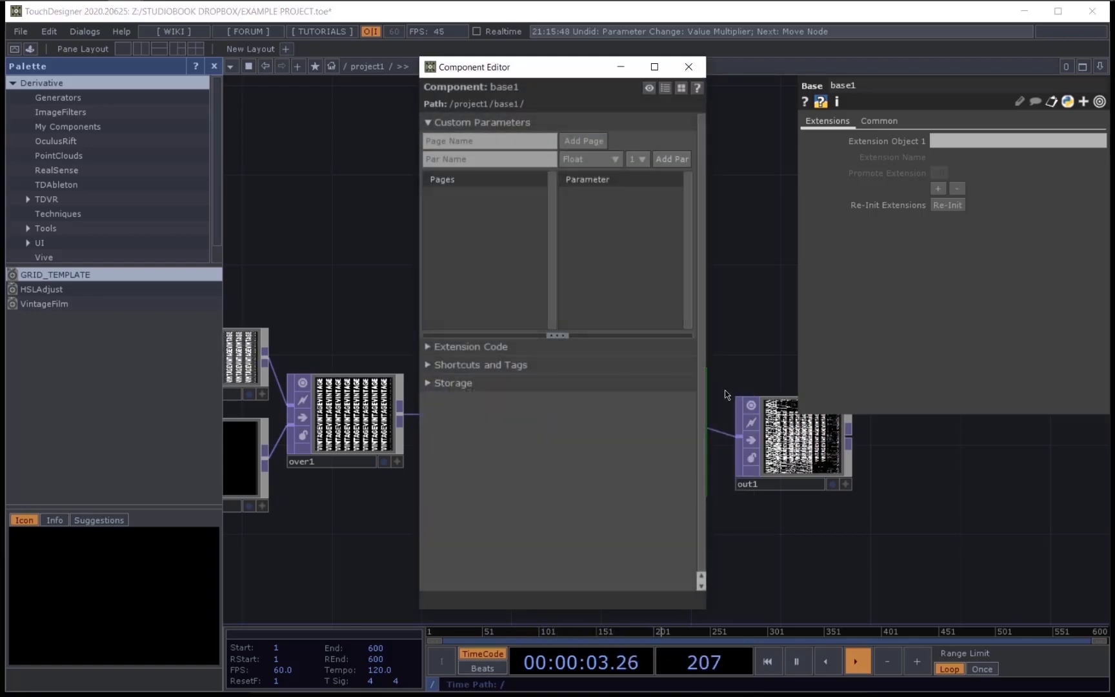
pyautogui.moveTo(581, 64); pyautogui.dragTo(176, 60)
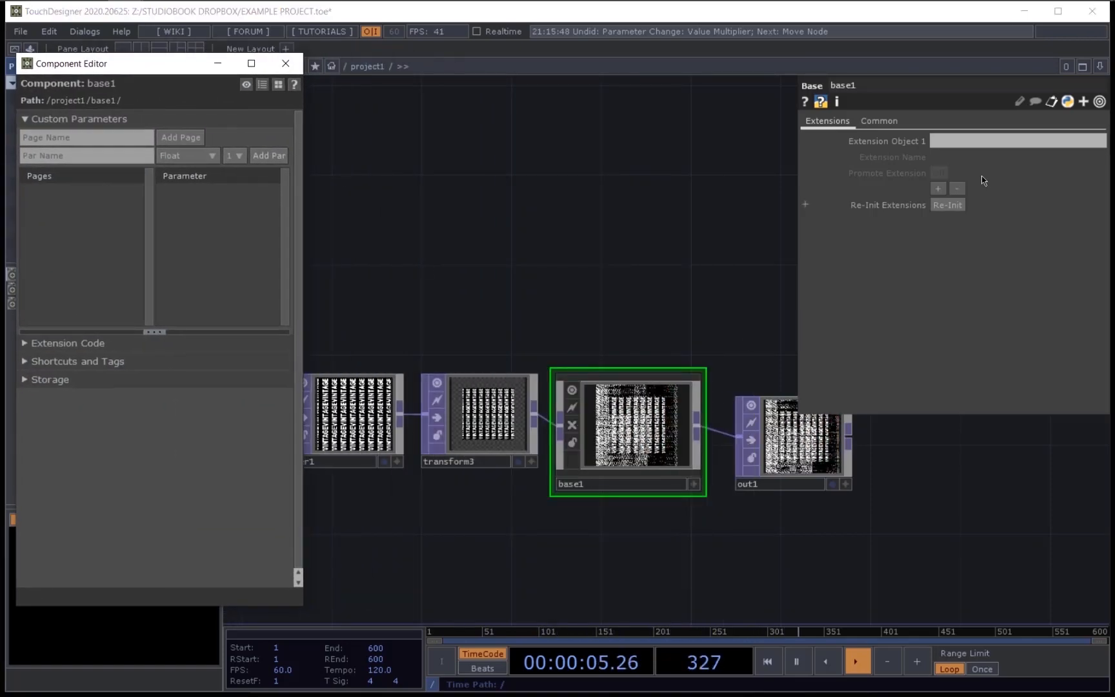
# Step: Hide the operator parameters and go inside base1 with the Component Editor still open
pyautogui.press('p')
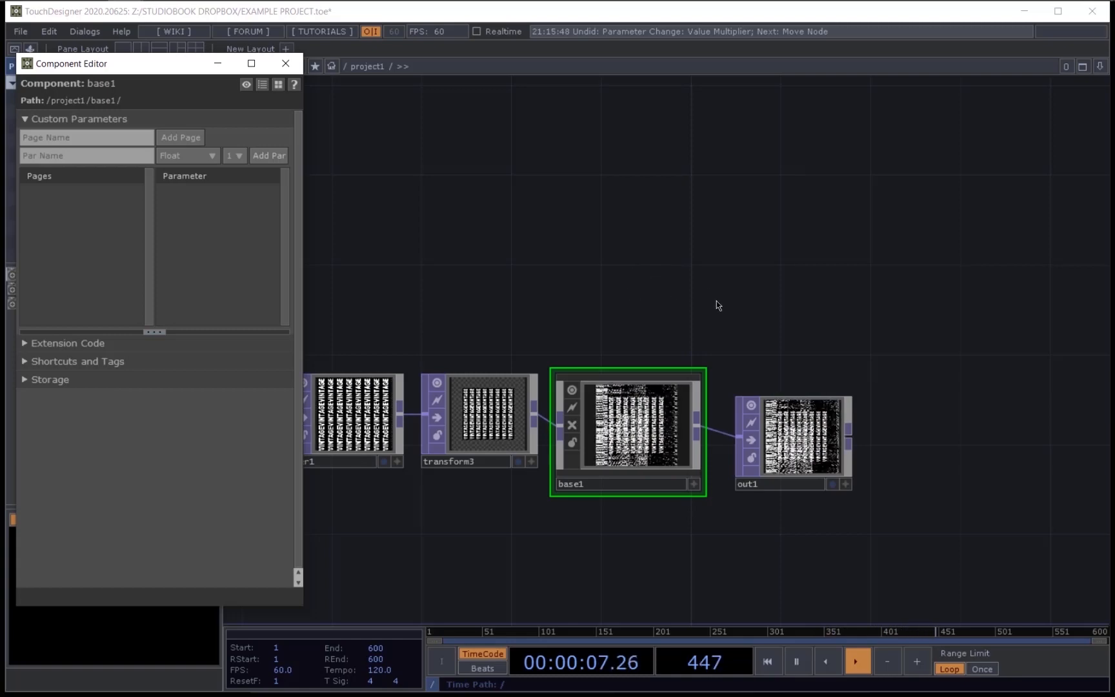
pyautogui.moveTo(726, 242); pyautogui.dragTo(765, 135)
pyautogui.press('i')
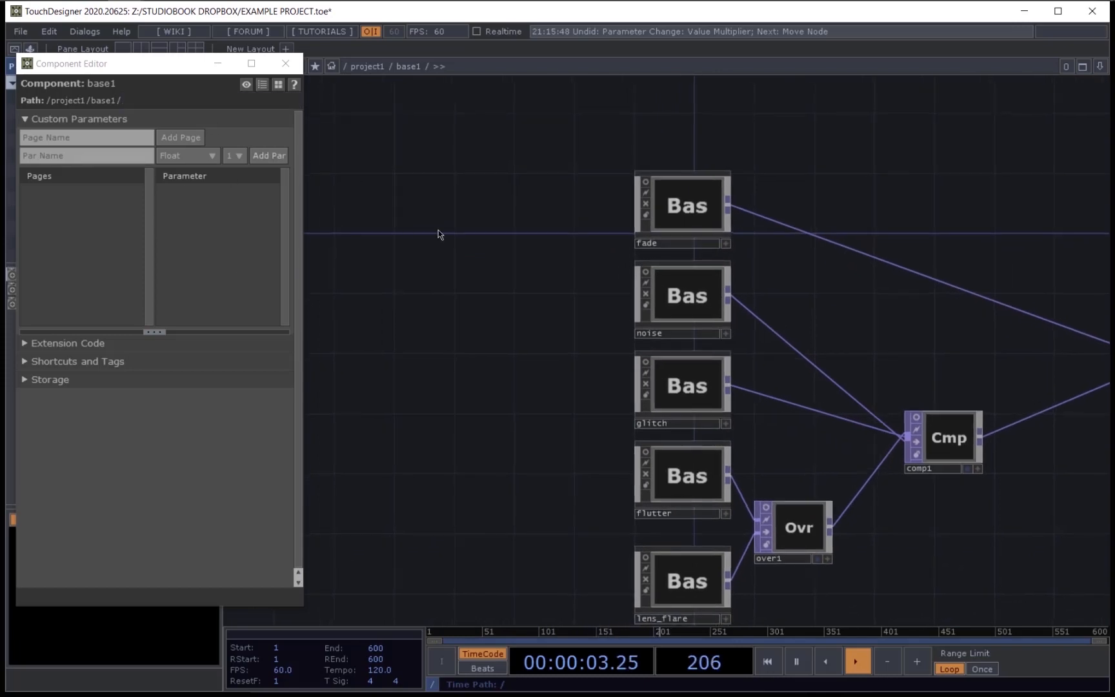
# Step: Split the network pane side by side, showing project1 in one pane and the inside of base1 in the other
pyautogui.click(1101, 69)
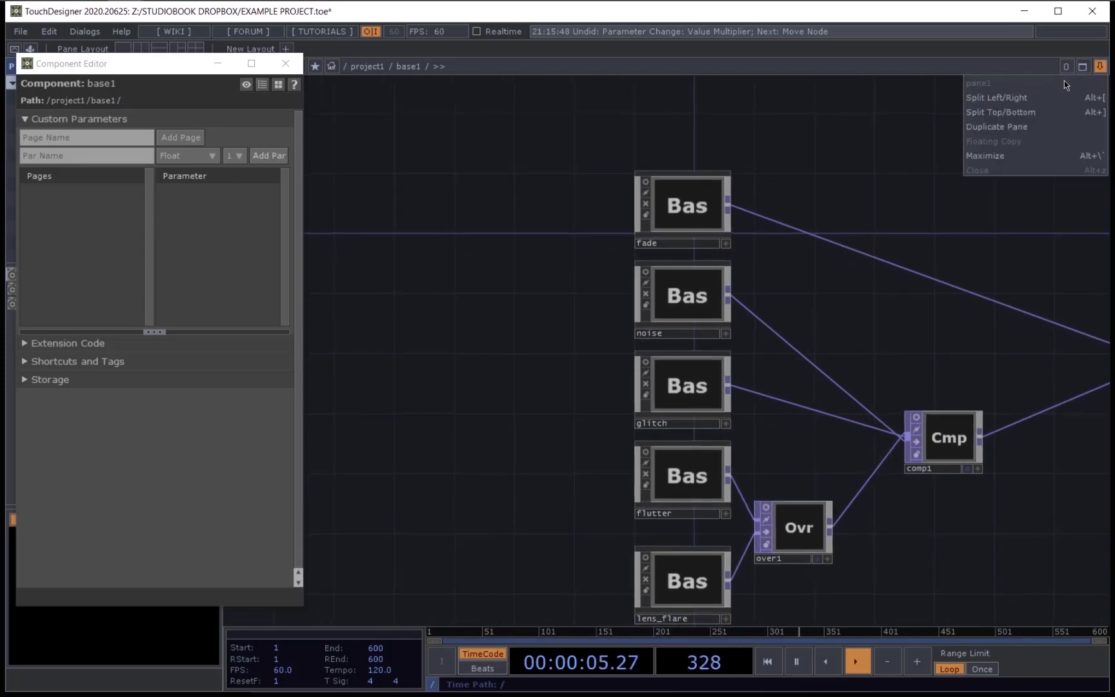
pyautogui.click(1038, 94)
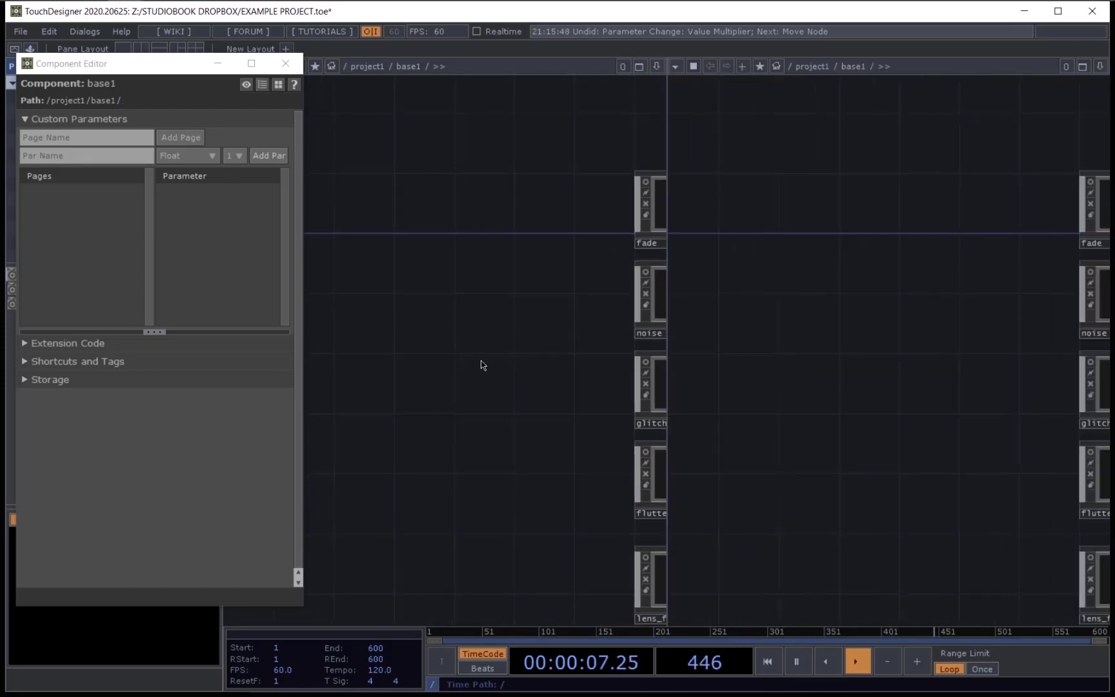
pyautogui.press('h')
pyautogui.press('h')
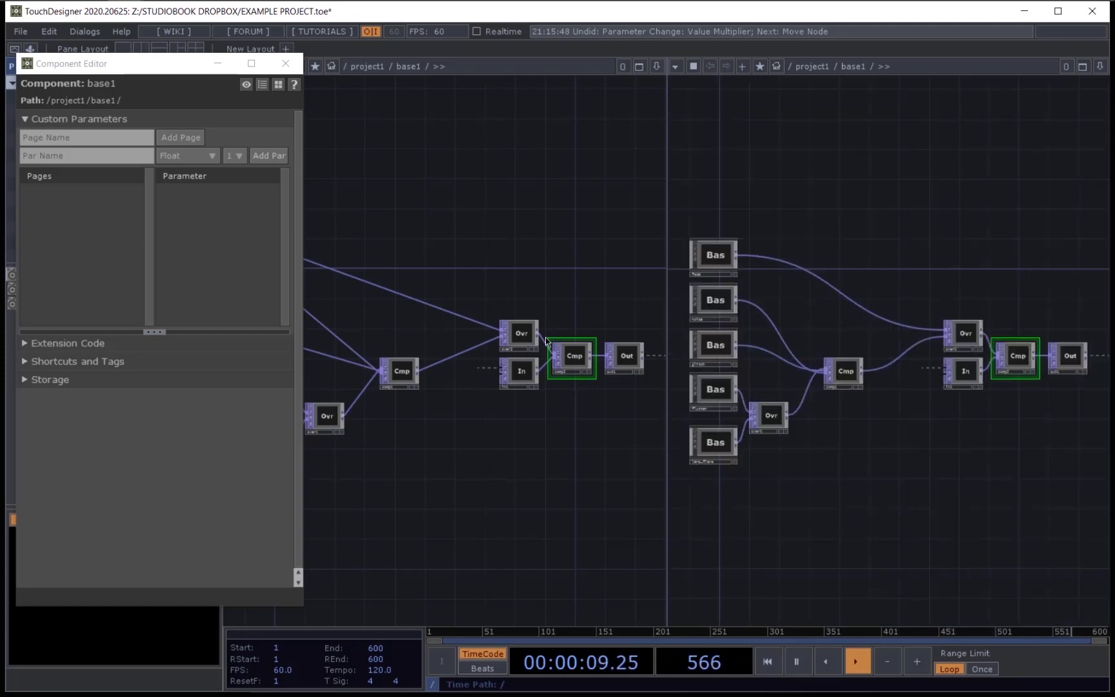
pyautogui.press('u')
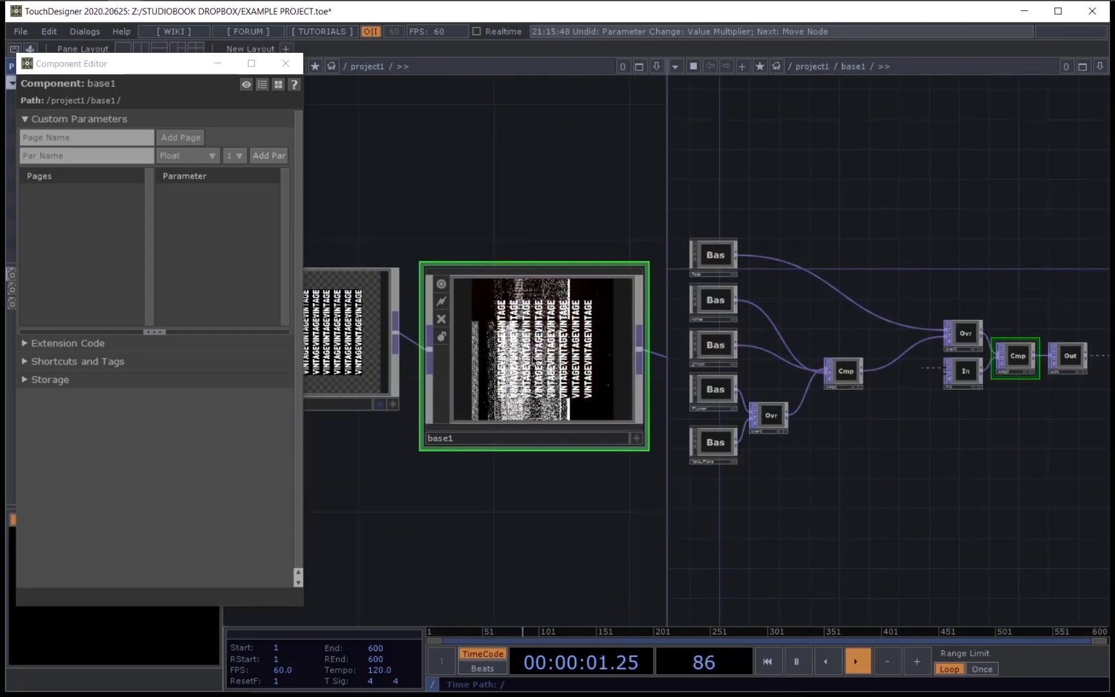
pyautogui.moveTo(532, 204); pyautogui.dragTo(480, 136)
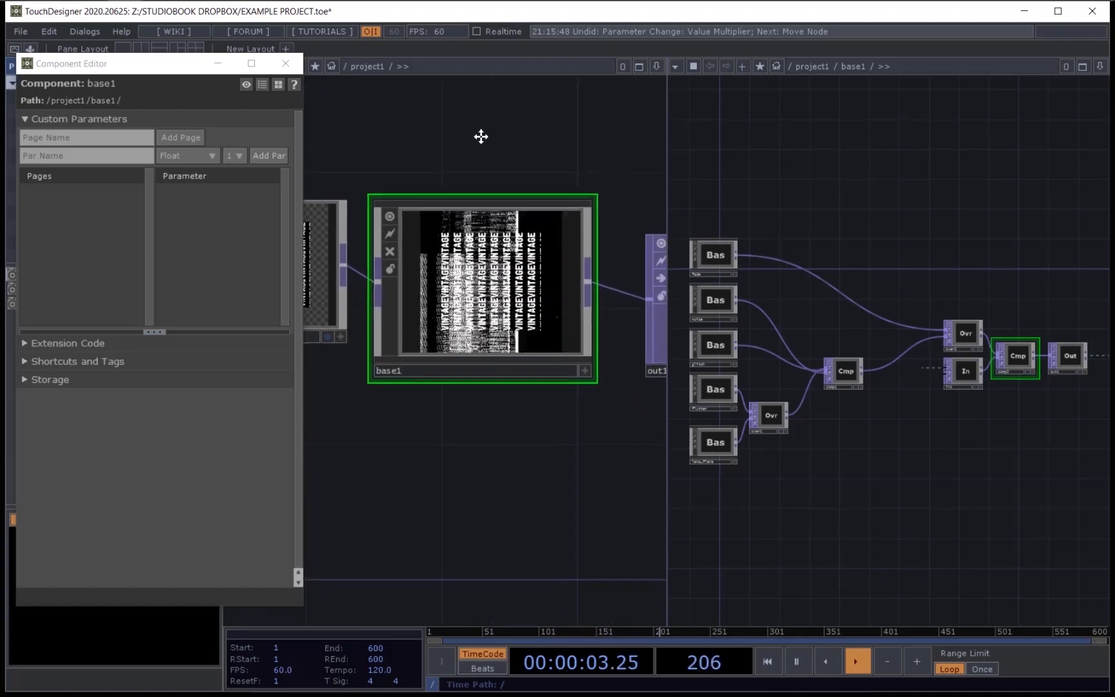
# Step: Move the Component Editor clear of the palette and add a custom parameter page named Effects to base1
pyautogui.moveTo(204, 67); pyautogui.dragTo(137, 104)
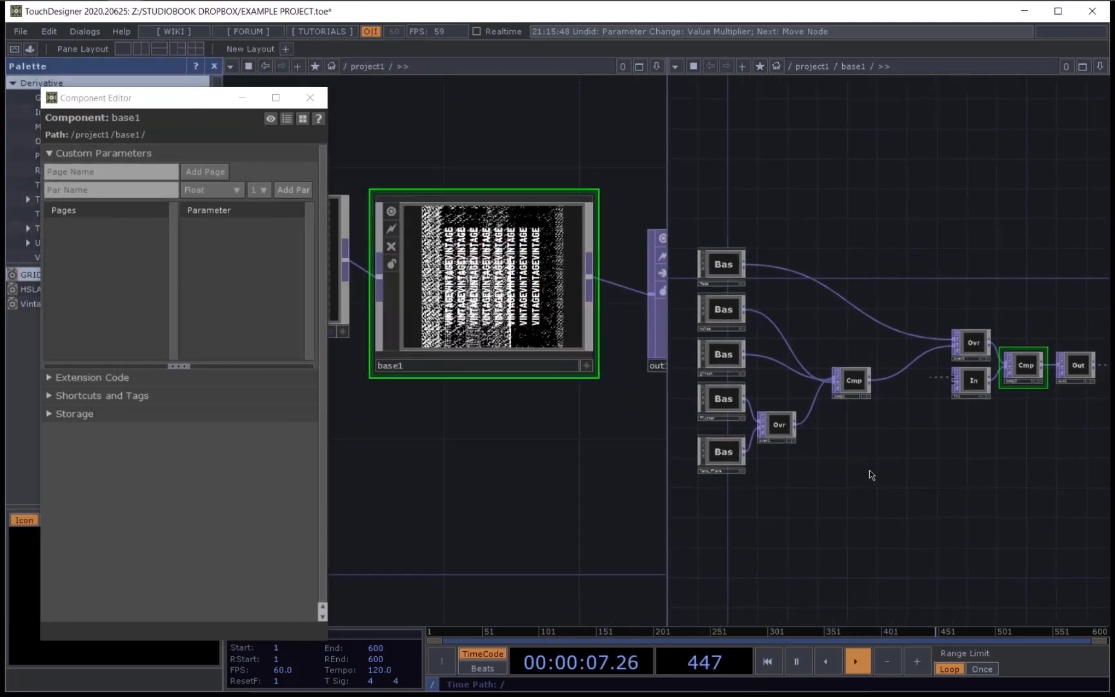
pyautogui.moveTo(872, 475); pyautogui.dragTo(914, 511)
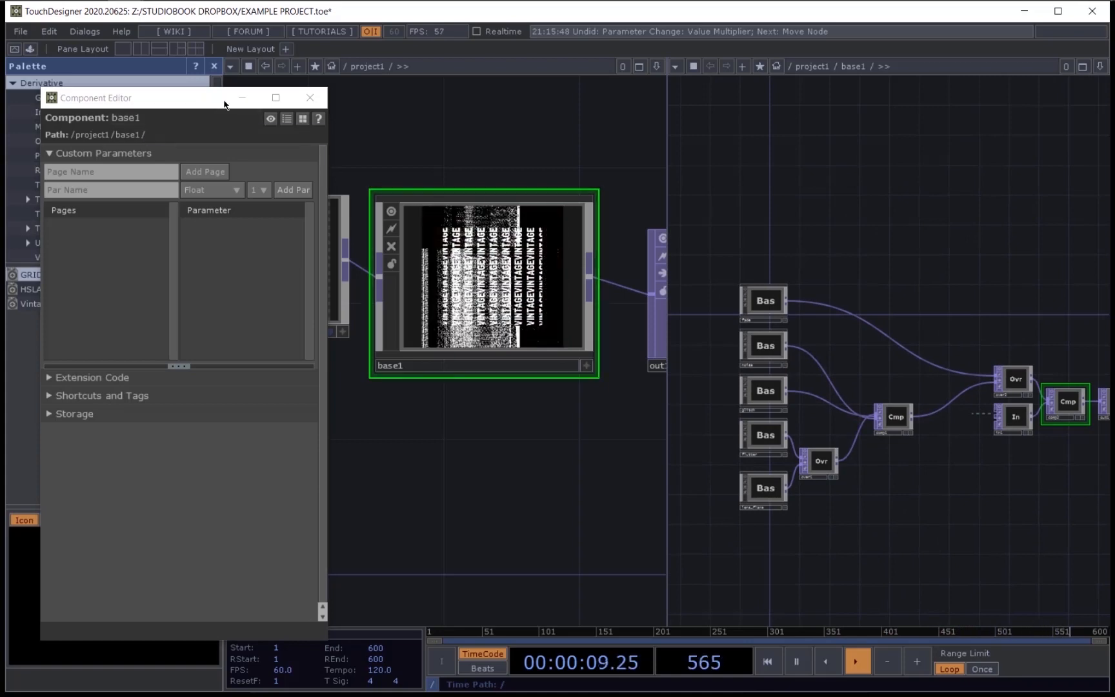
pyautogui.moveTo(224, 105); pyautogui.dragTo(411, 113)
pyautogui.scroll(5, 833, 297)
pyautogui.moveTo(787, 252); pyautogui.dragTo(977, 242)
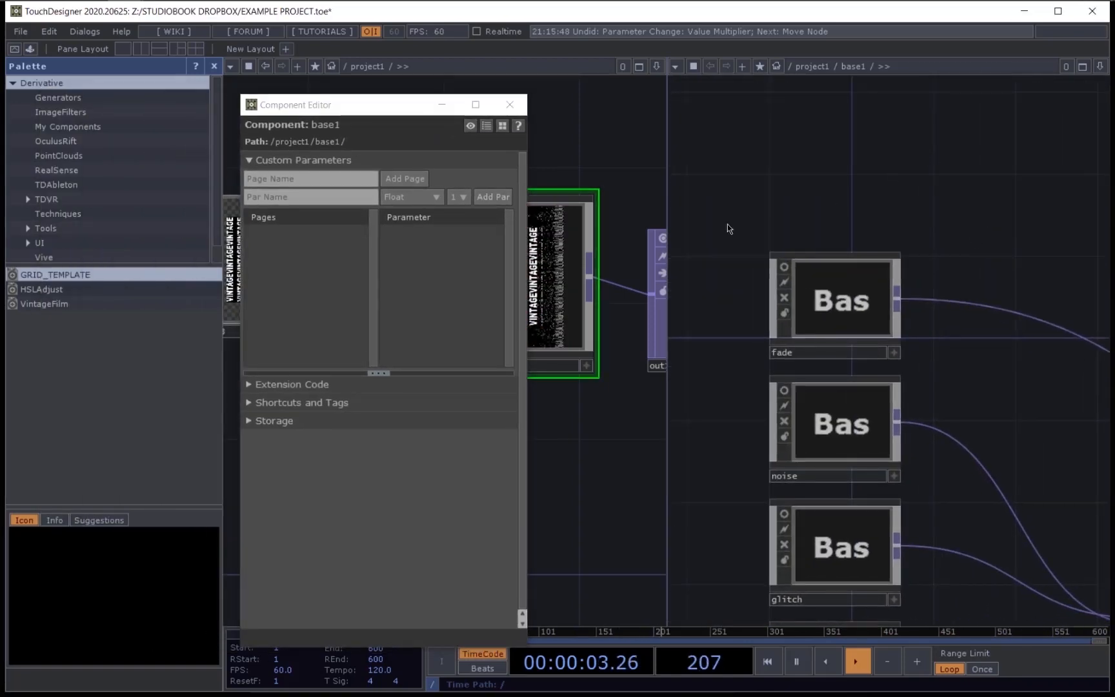
pyautogui.click(363, 185)
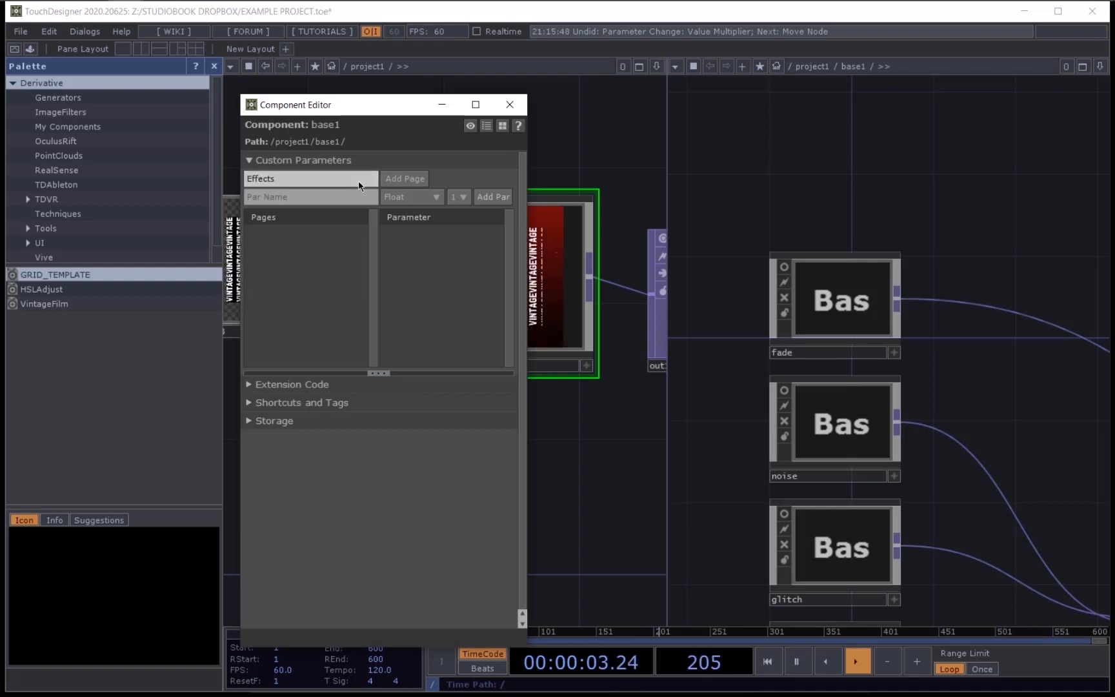
pyautogui.click(418, 180)
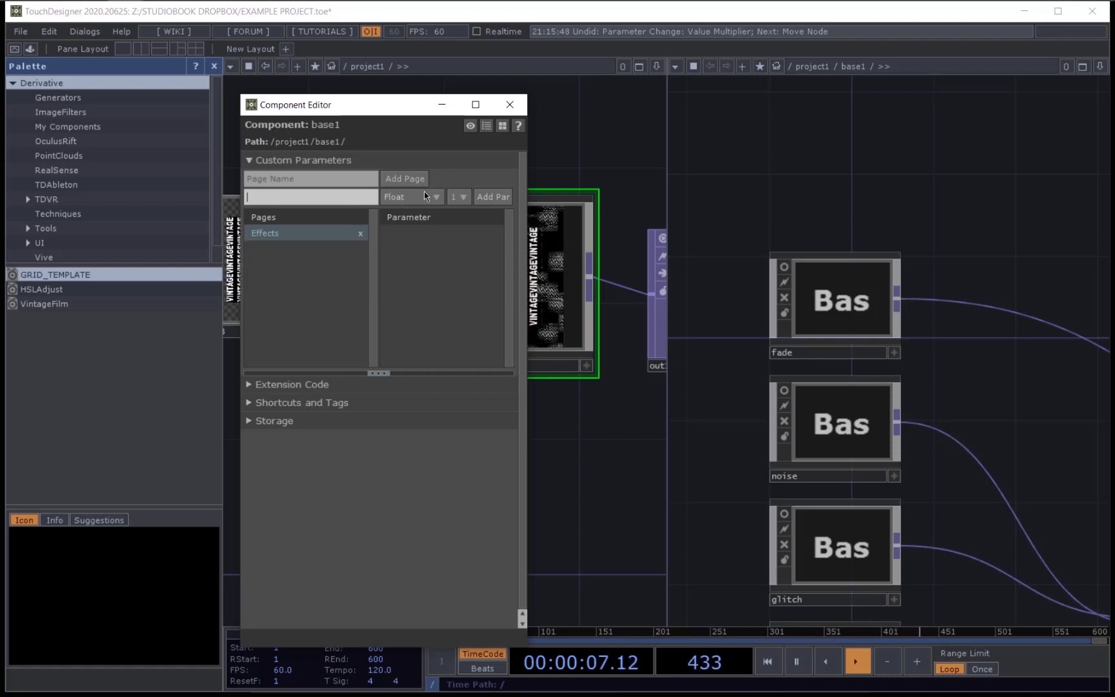
# Step: Go inside the noise base within base1 and display the operator parameters of noise1
pyautogui.click(858, 426)
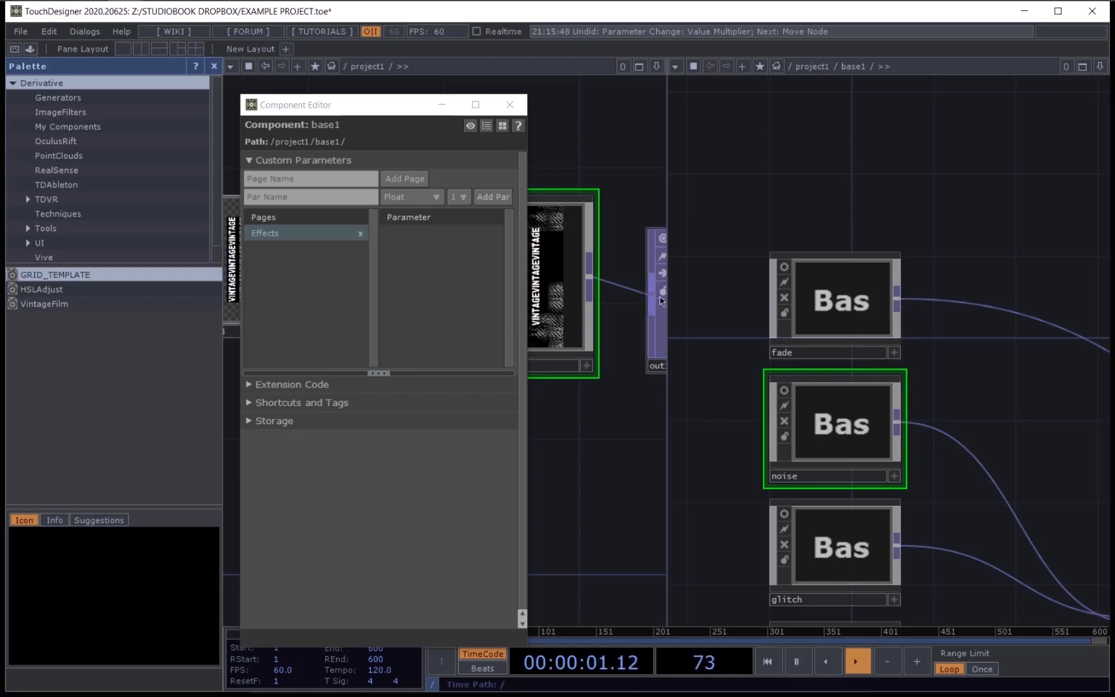
pyautogui.rightClick(580, 294)
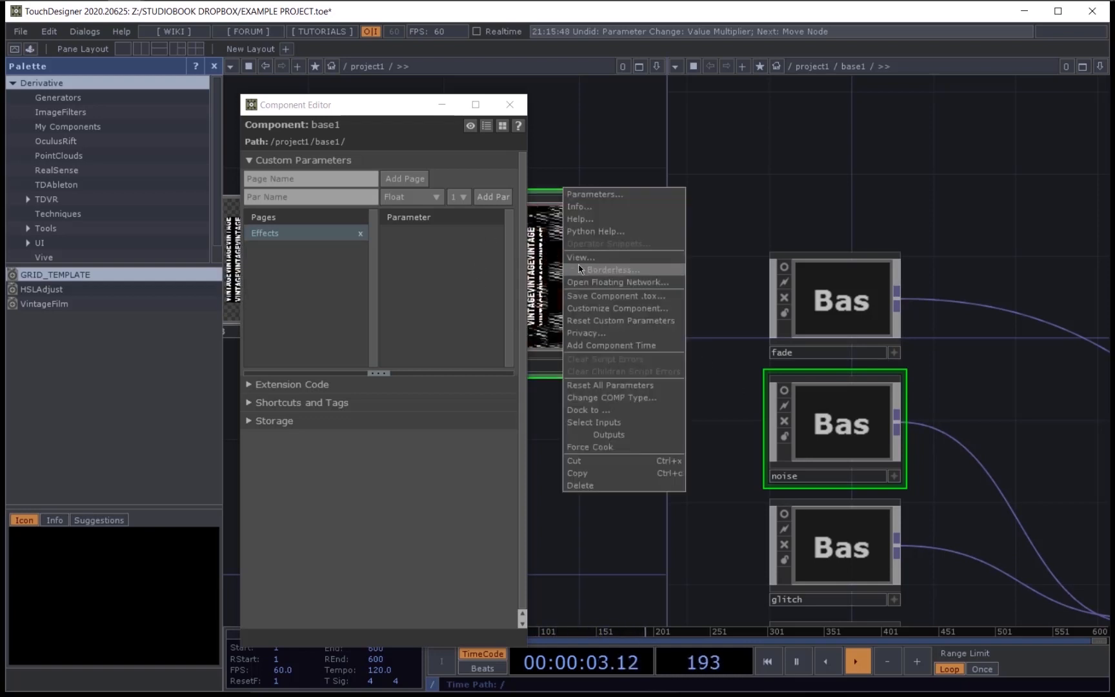
pyautogui.click(807, 176)
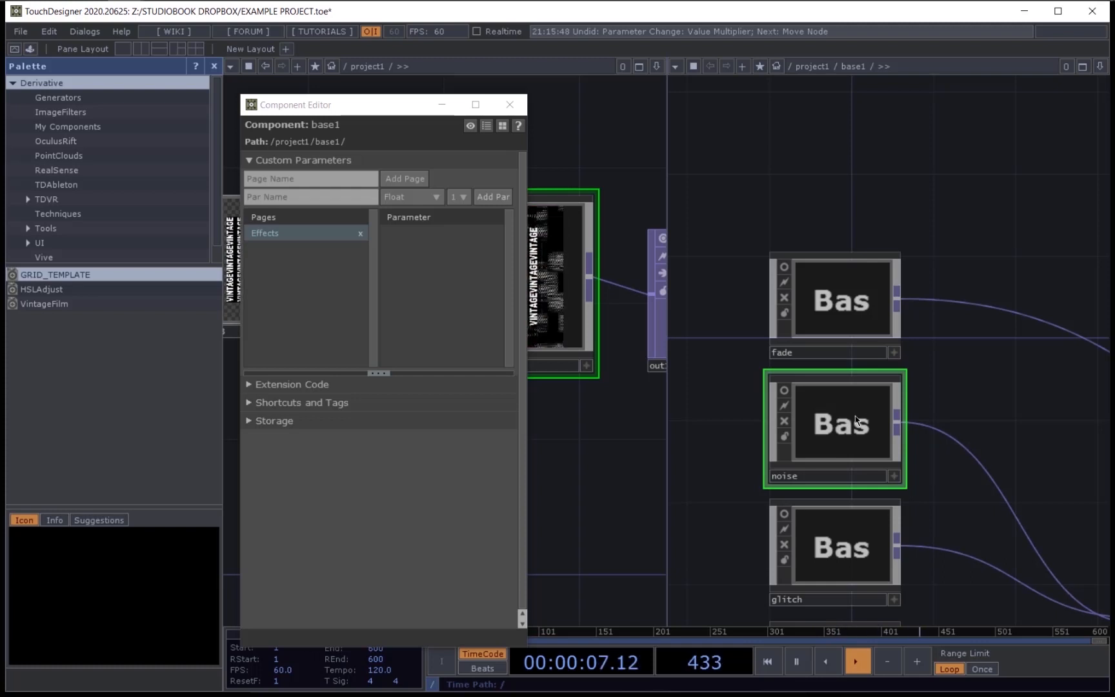
pyautogui.press('i')
pyautogui.press('h')
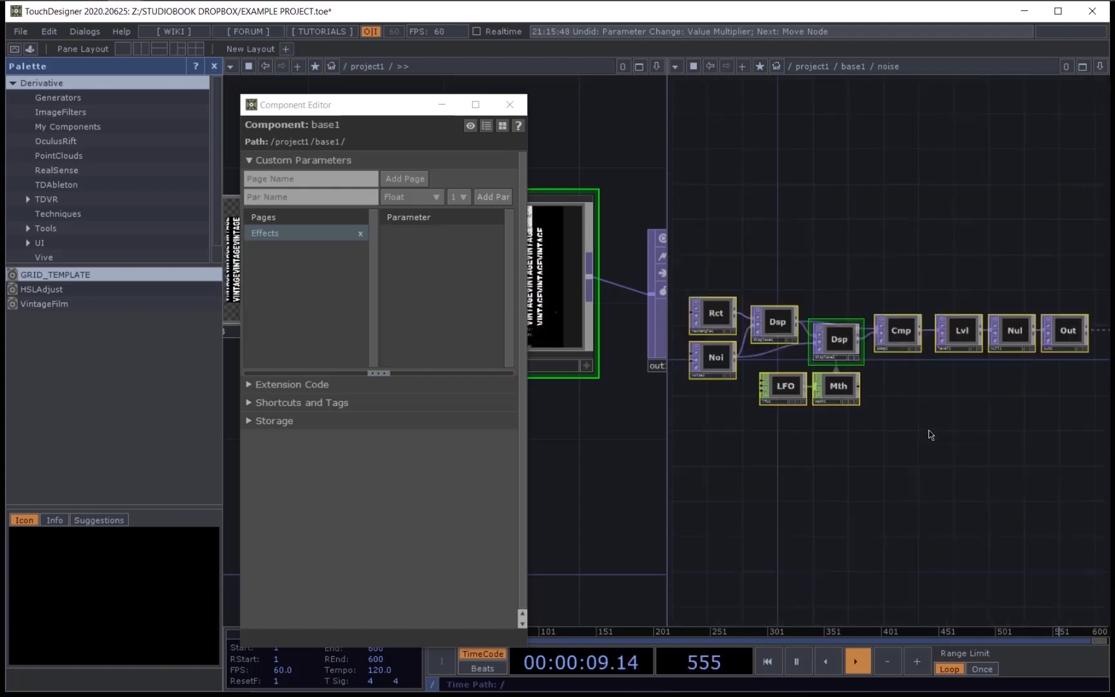
pyautogui.press('u')
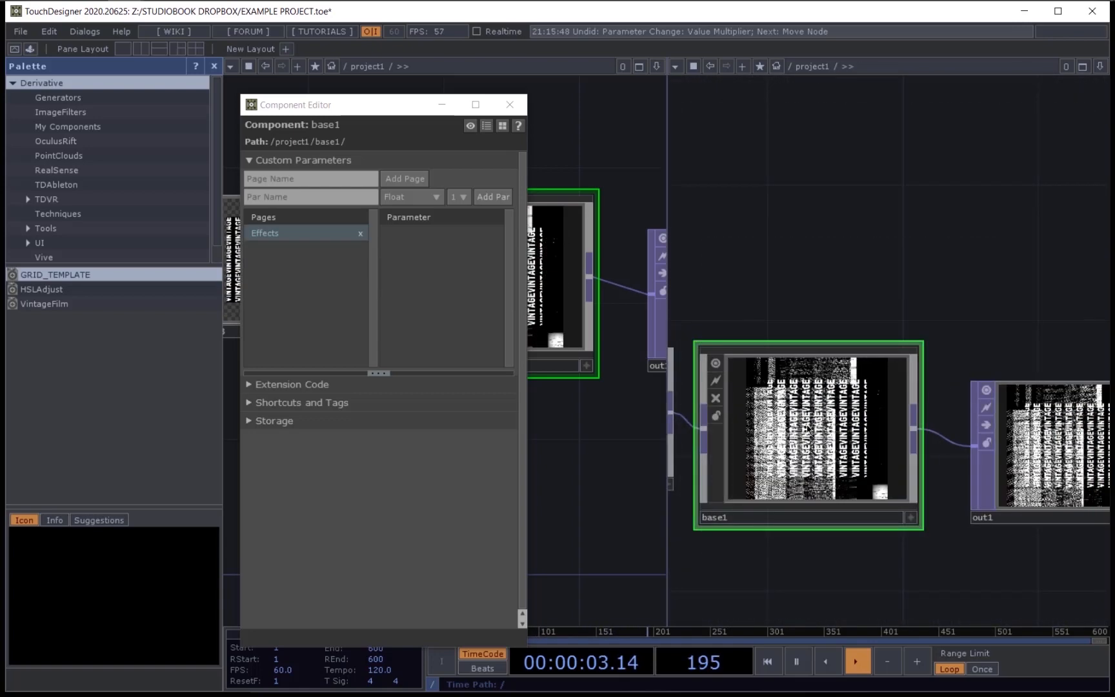
pyautogui.press('h')
pyautogui.press('i')
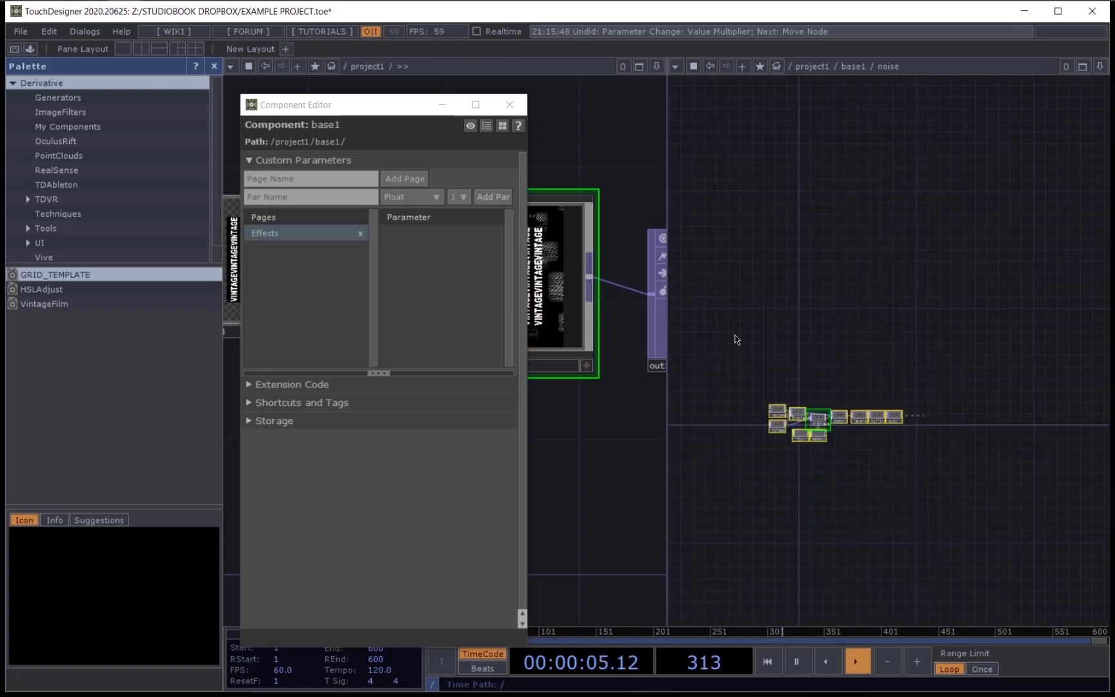
pyautogui.moveTo(823, 285); pyautogui.dragTo(979, 283)
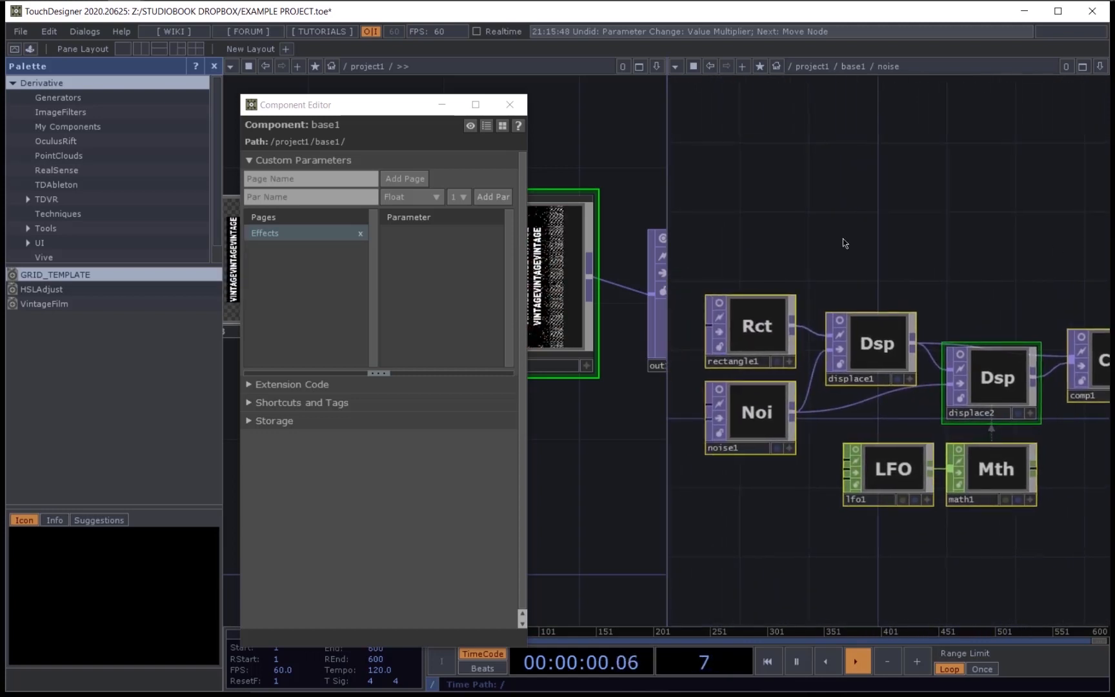
pyautogui.click(781, 522)
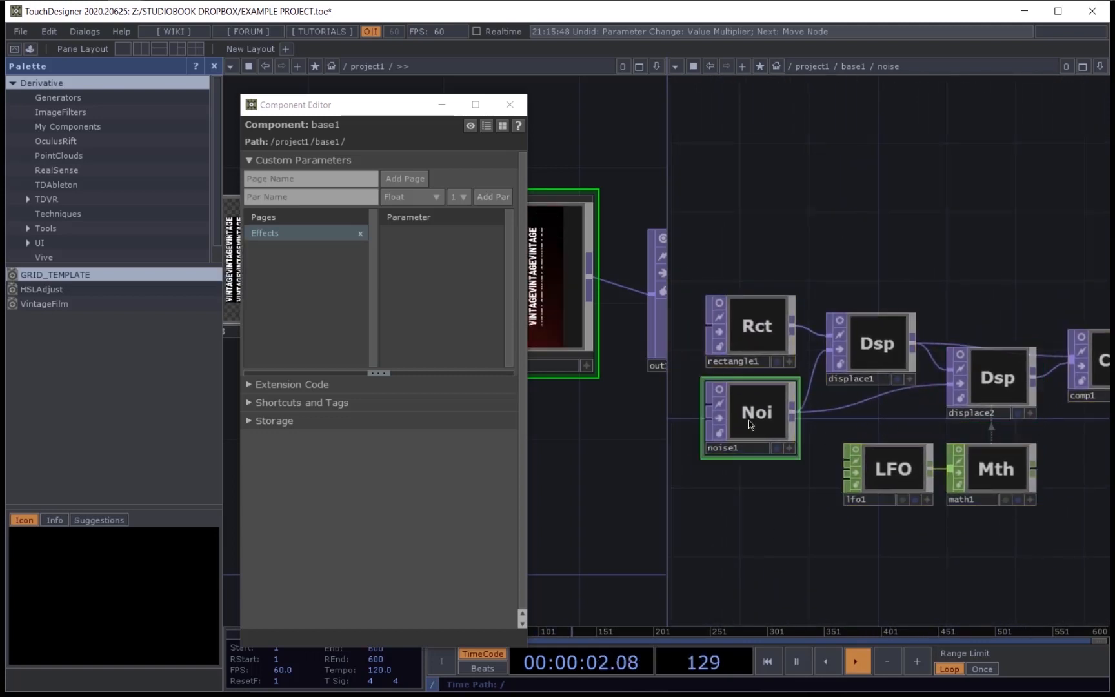
pyautogui.press('p')
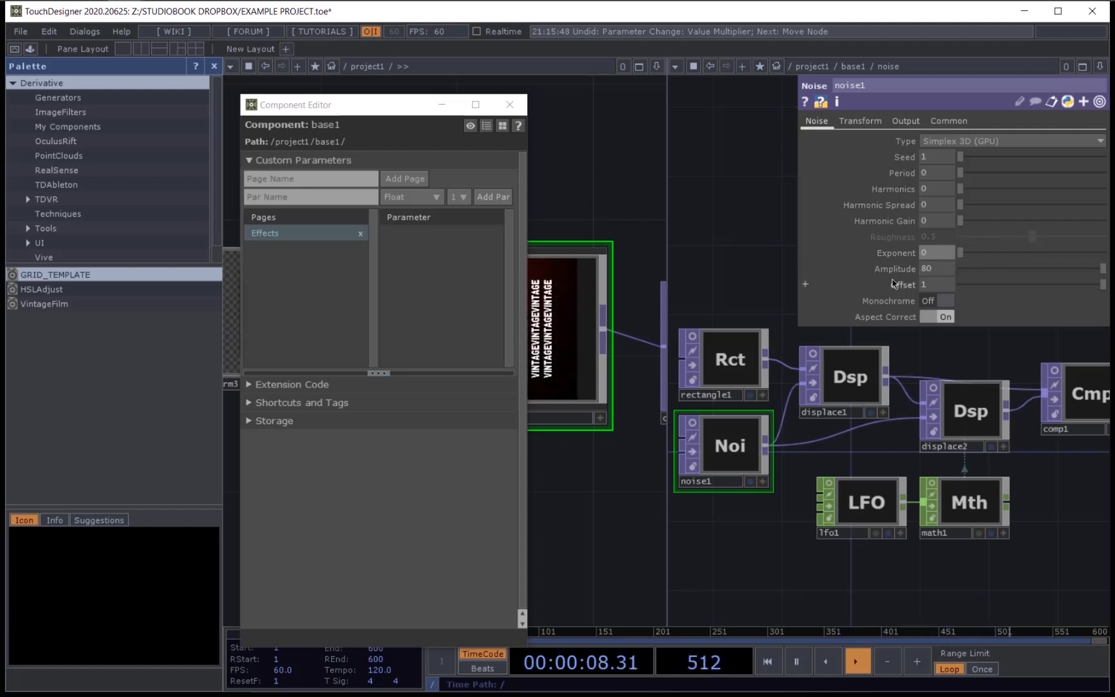
# Step: Add a Float custom parameter named Amount with size 1 to base1's Effects page
pyautogui.click(321, 197)
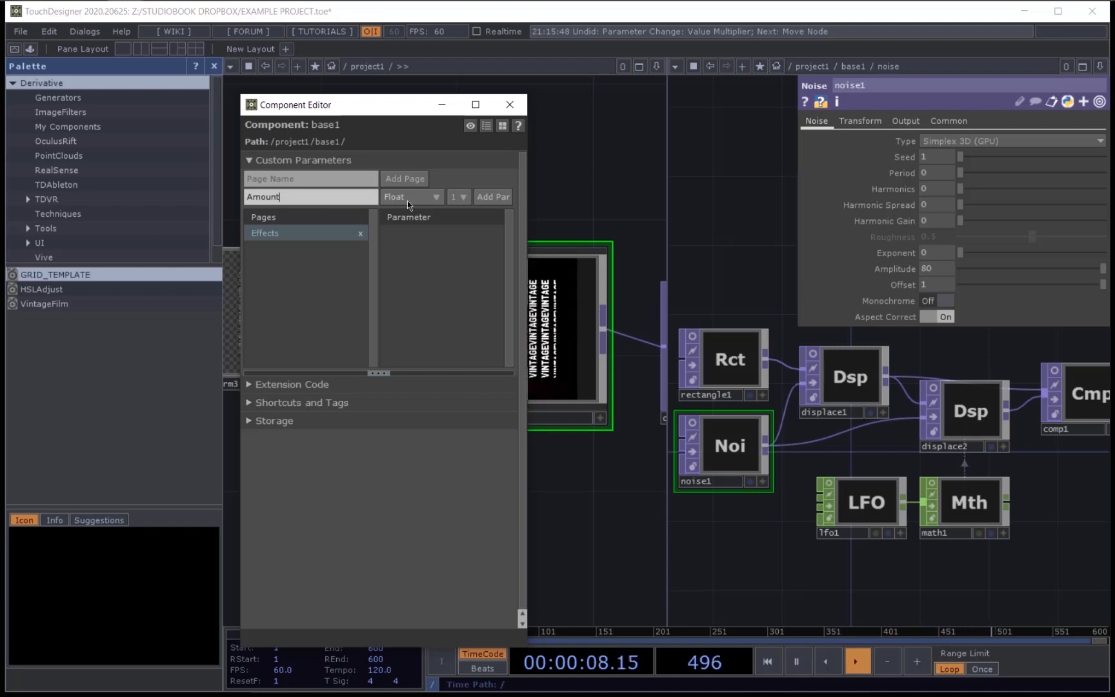
pyautogui.click(504, 204)
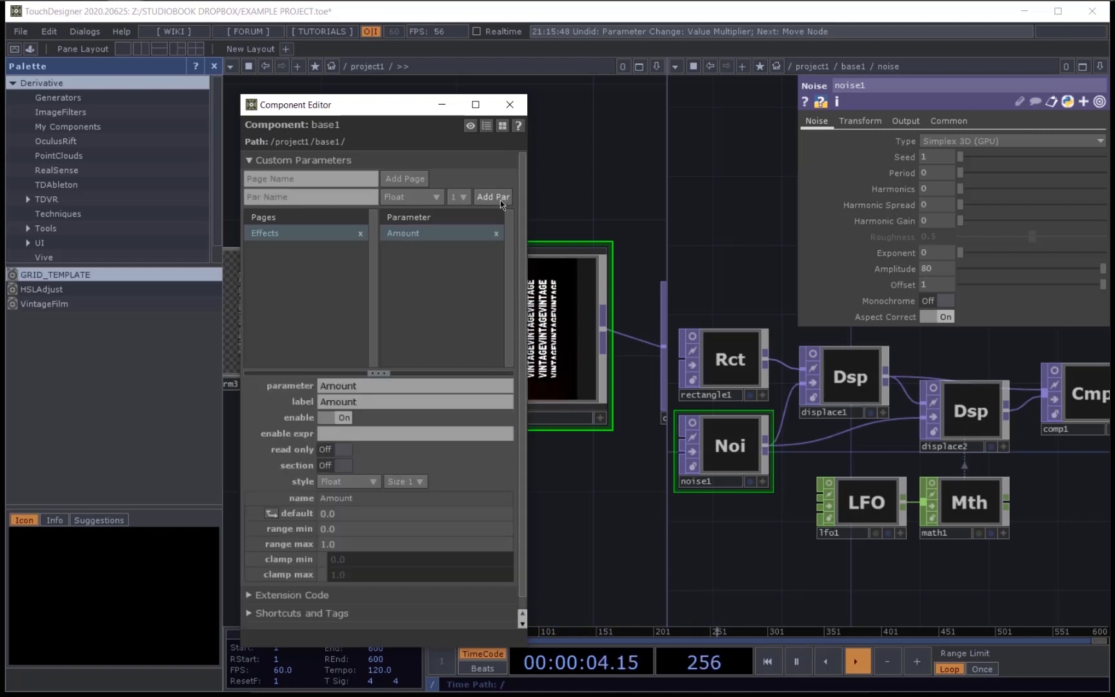
# Step: Go back up to project1 in the pane showing the noise network and rename base1 as film
pyautogui.scroll(-10, 848, 456)
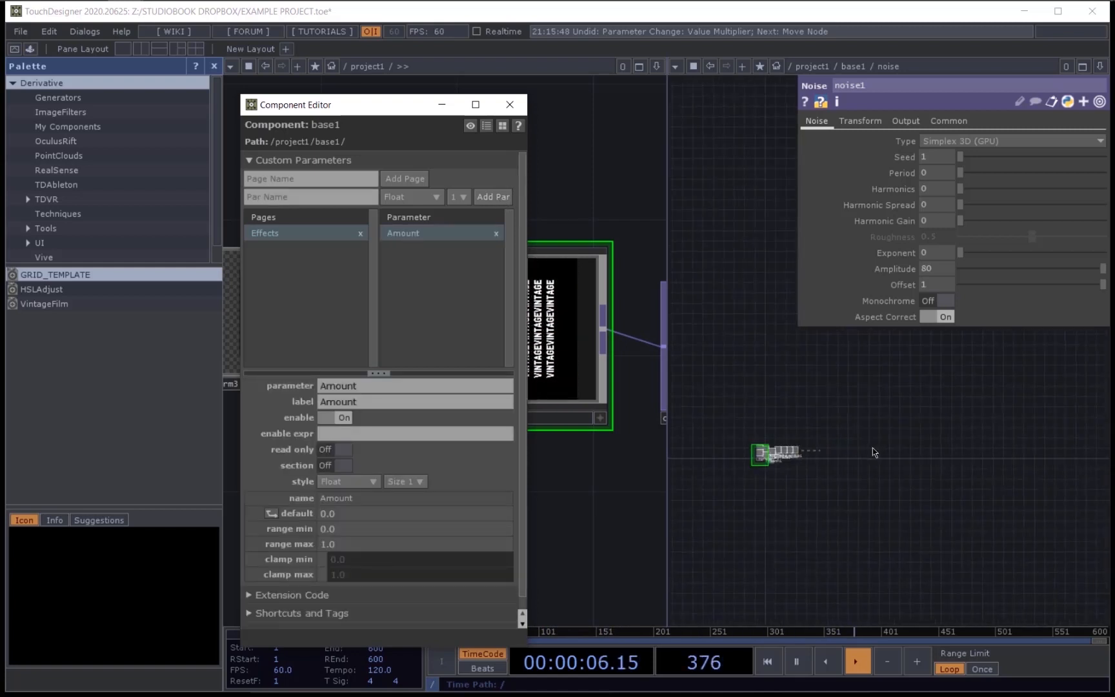
pyautogui.scroll(-4, 784, 449)
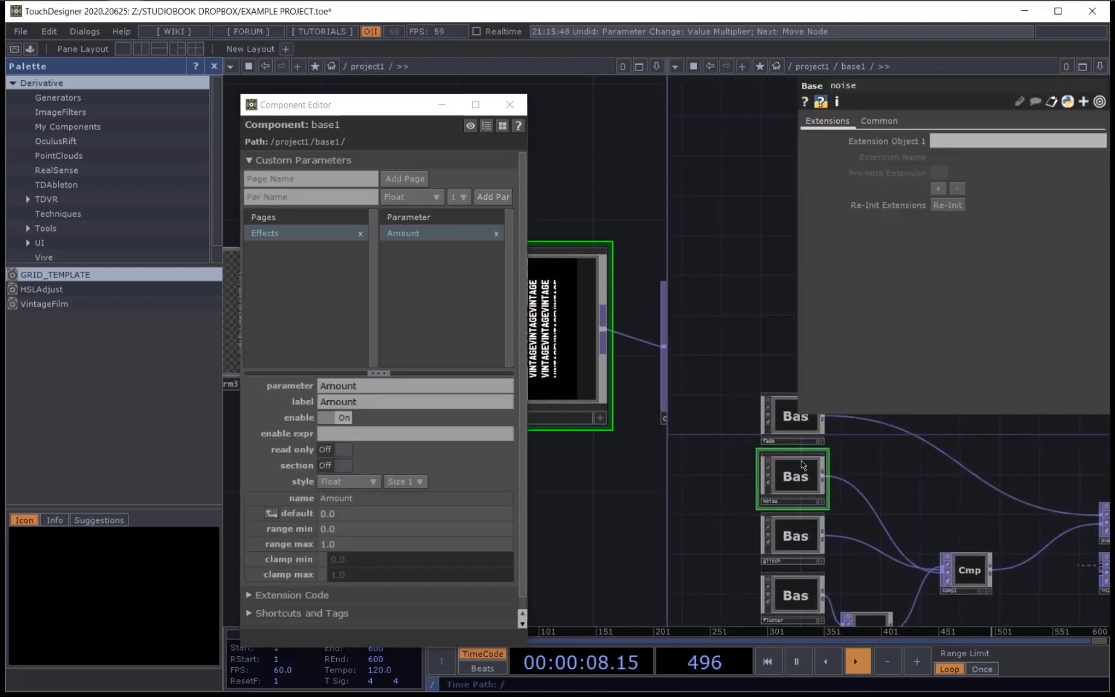
pyautogui.scroll(-6, 808, 478)
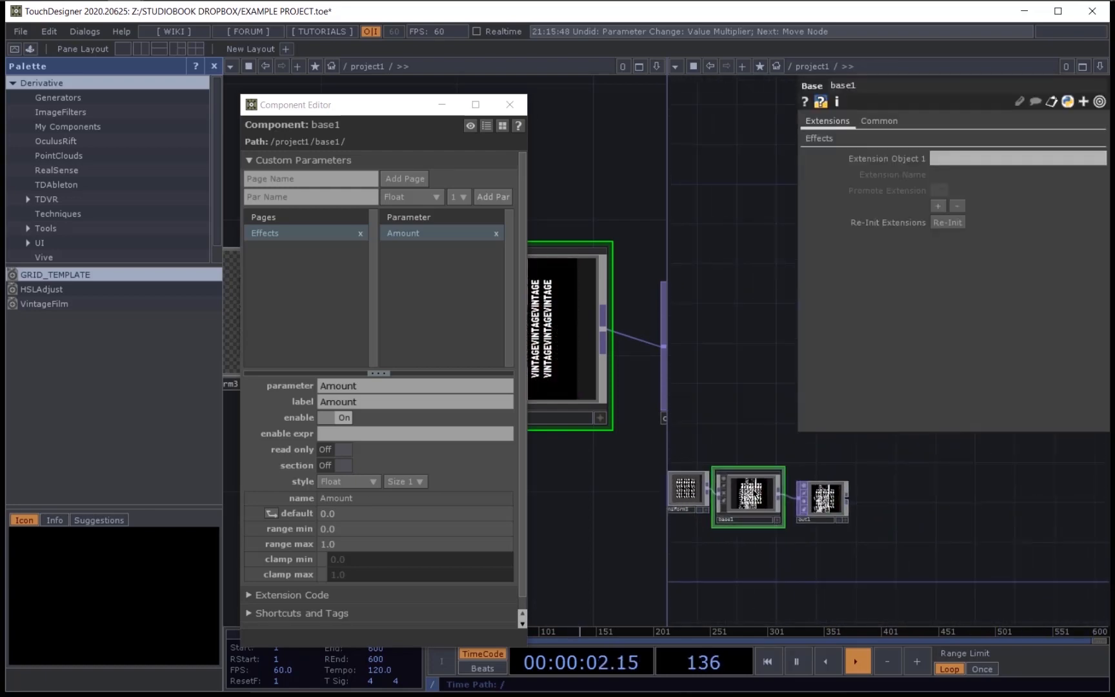
pyautogui.scroll(5, 743, 538)
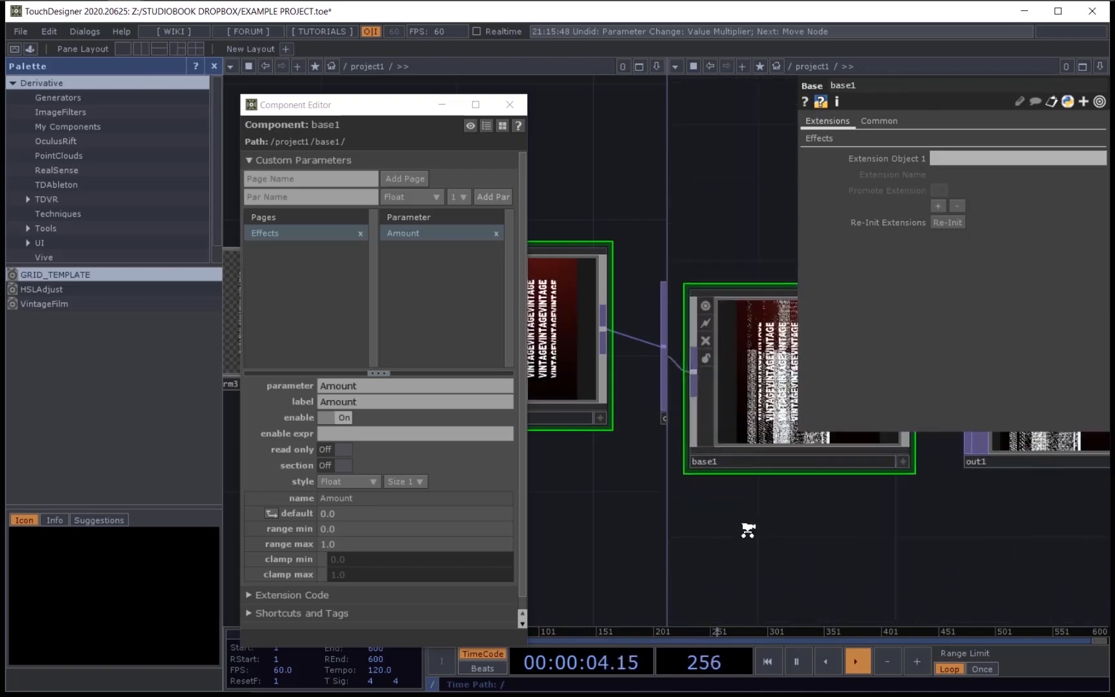
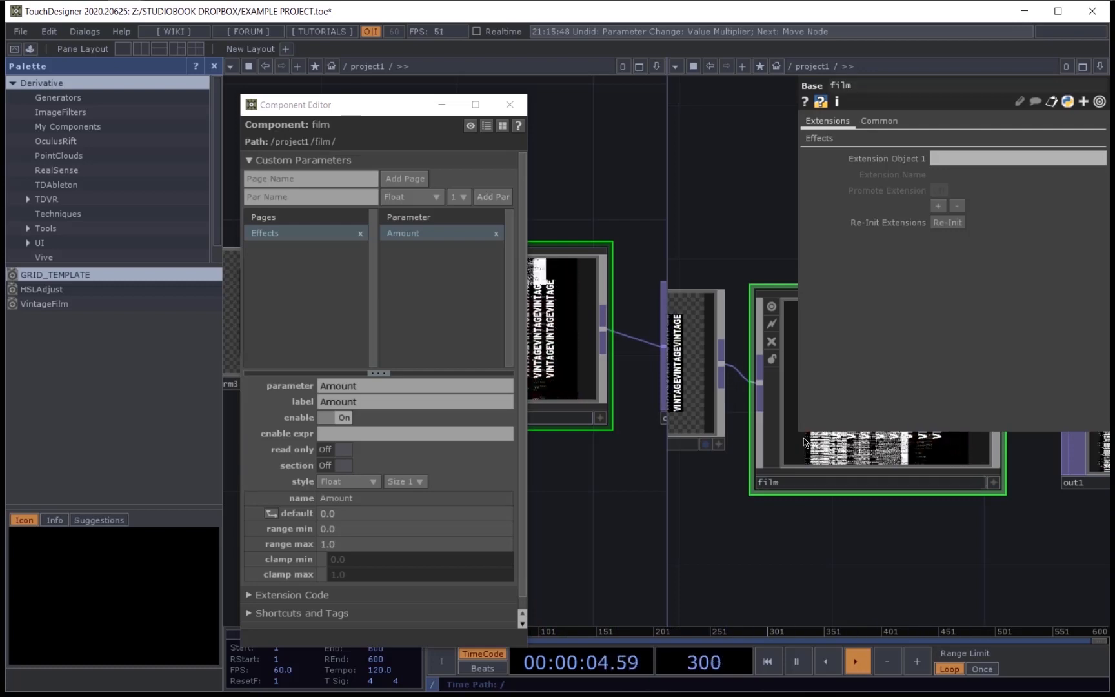
# Step: Show film's custom Effects parameters and set Amount to 1
pyautogui.moveTo(353, 110)
pyautogui.mouseDown()
pyautogui.moveTo(462, 93)
pyautogui.moveTo(335, 96)
pyautogui.mouseUp()
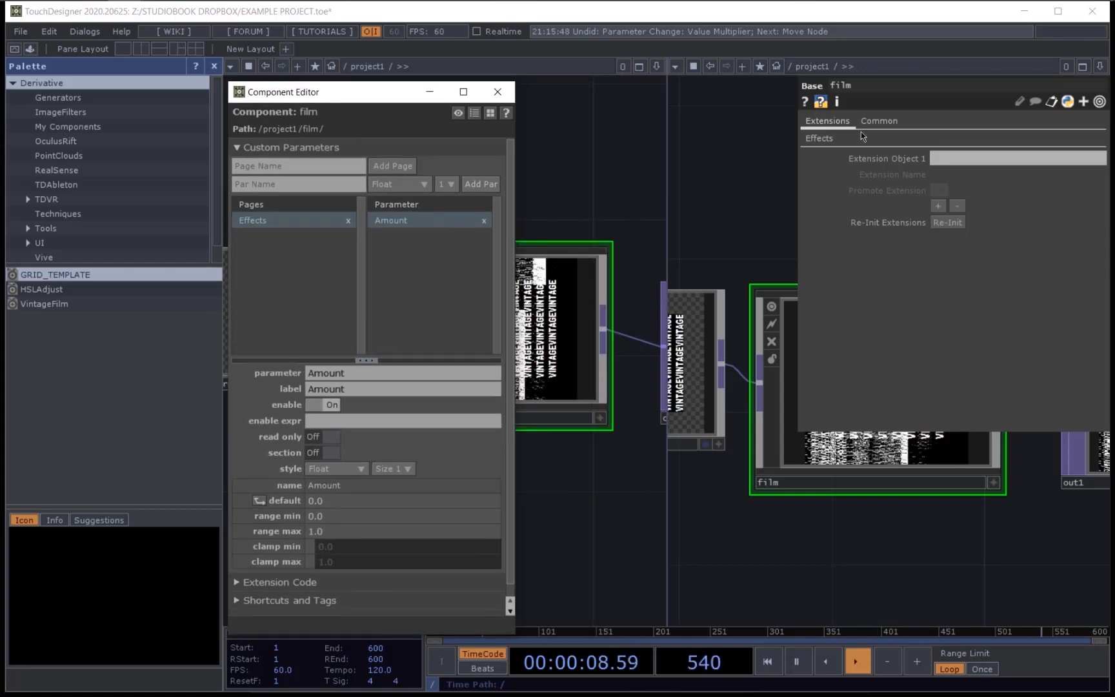
pyautogui.click(823, 141)
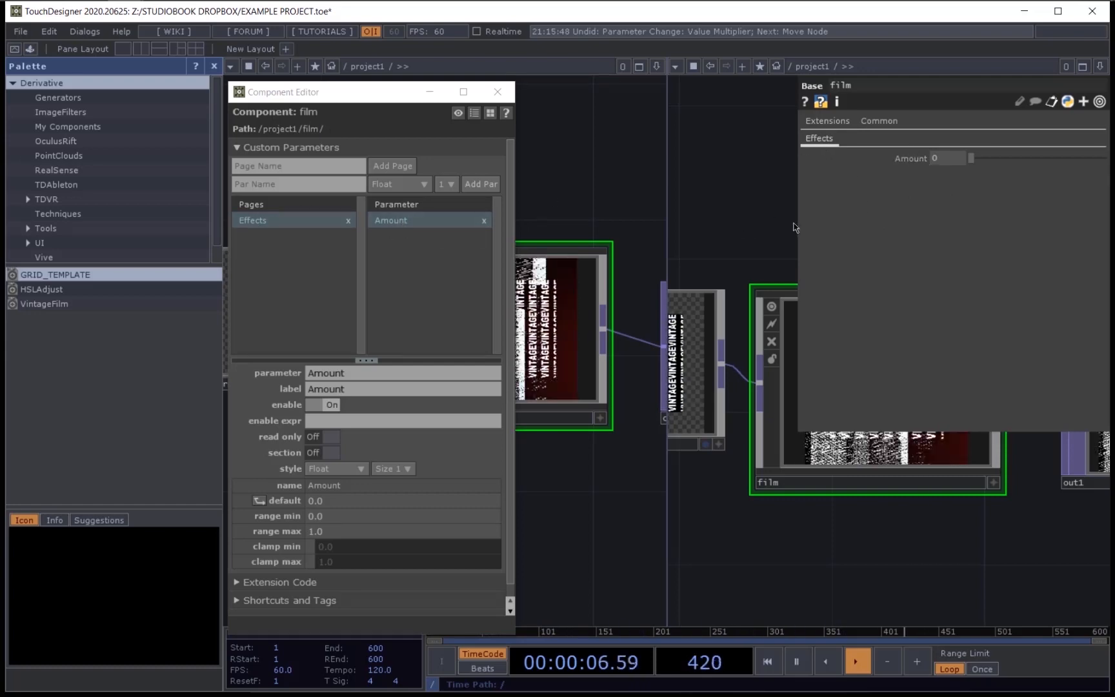
pyautogui.moveTo(972, 159); pyautogui.dragTo(994, 160)
pyautogui.moveTo(963, 198); pyautogui.dragTo(1104, 233)
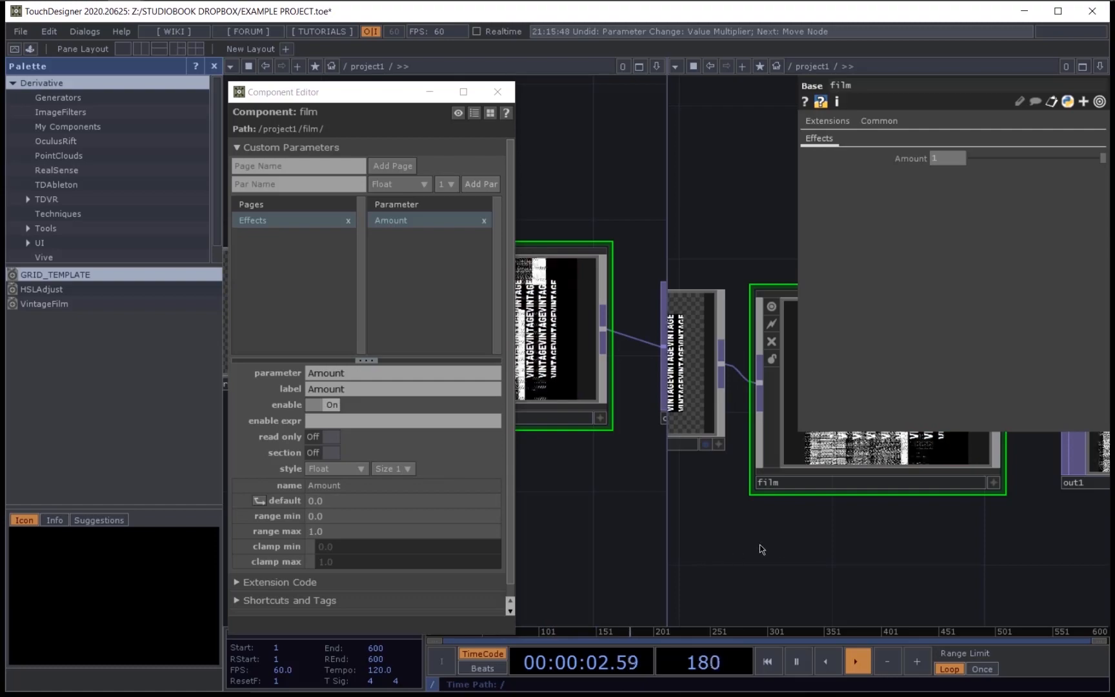
# Step: Go inside film and into its noise base, bringing up noise1 with its parameters
pyautogui.moveTo(848, 439); pyautogui.dragTo(779, 491)
pyautogui.doubleClick(778, 491)
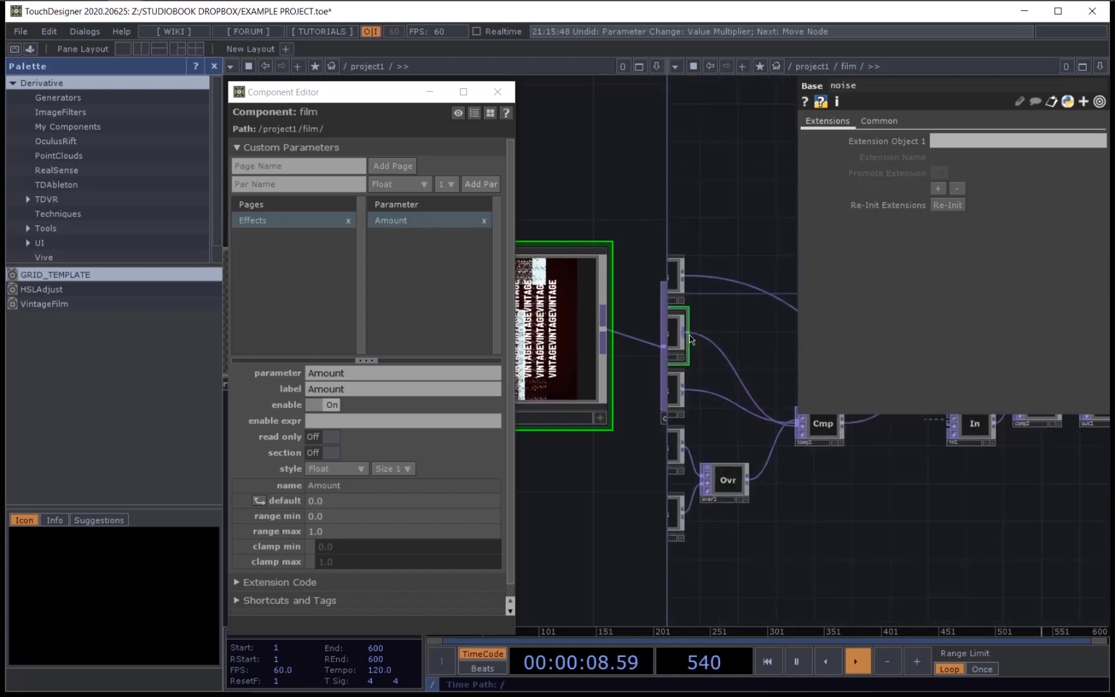
pyautogui.doubleClick(669, 335)
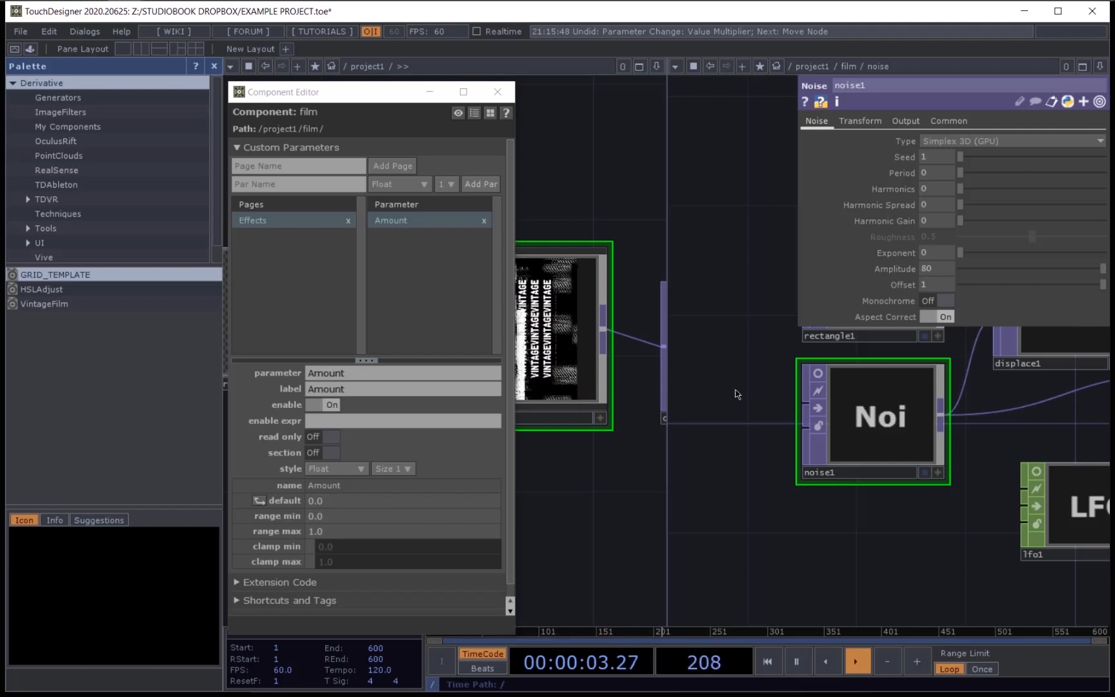
pyautogui.scroll(-2, 818, 567)
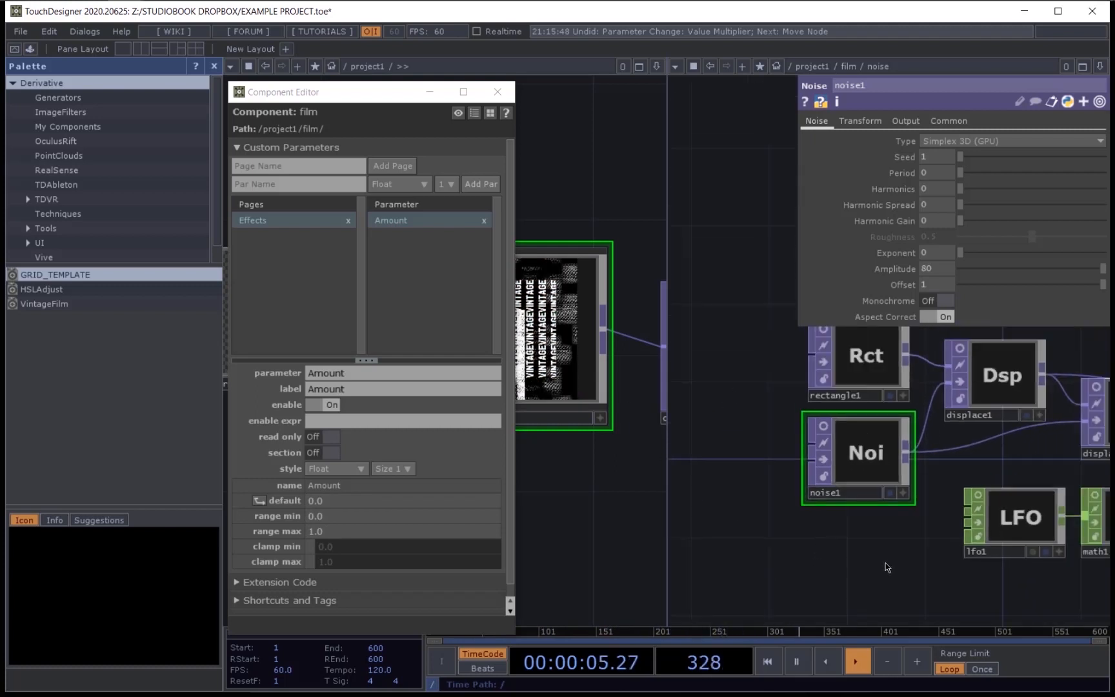
# Step: Move the Component Editor aside and display film's parameters in the project1 pane, alongside those of noise1
pyautogui.rightClick(555, 352)
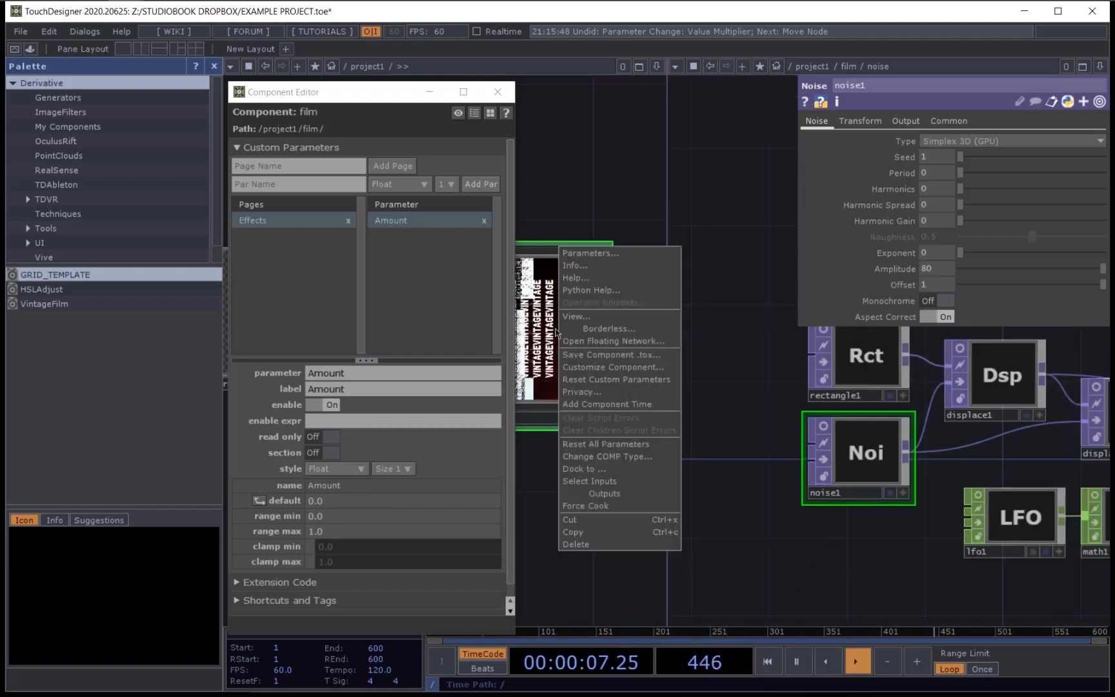
pyautogui.click(585, 180)
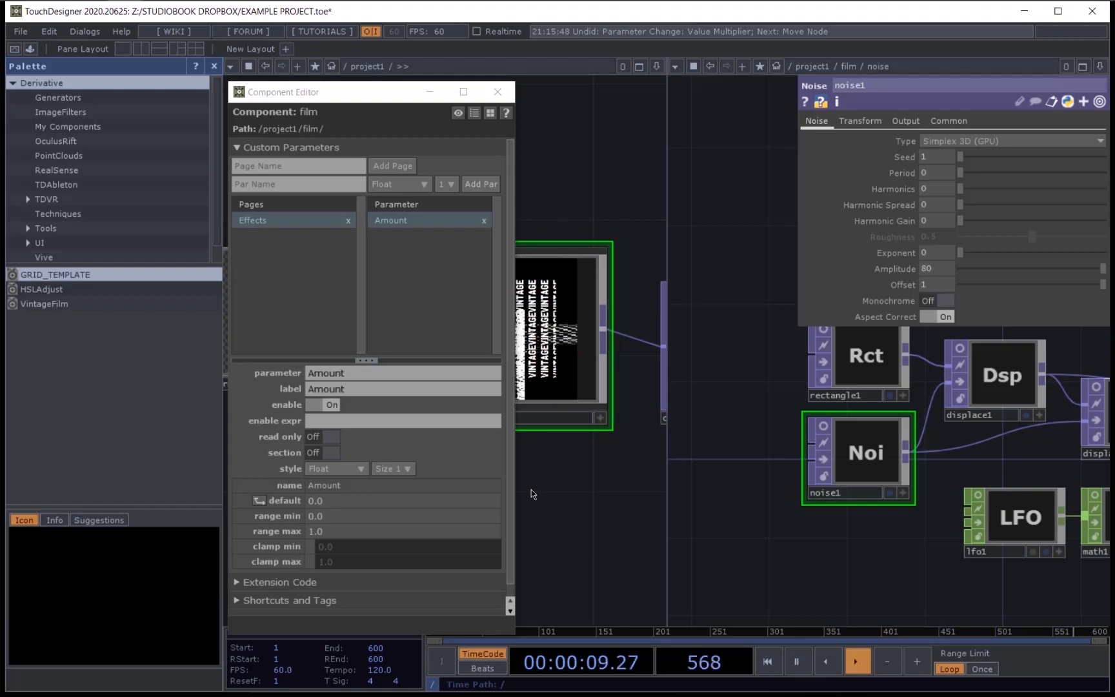
pyautogui.moveTo(348, 92); pyautogui.dragTo(248, 54)
pyautogui.moveTo(442, 522); pyautogui.dragTo(480, 530)
pyautogui.scroll(-3, 545, 508)
pyautogui.moveTo(546, 517); pyautogui.dragTo(534, 539)
pyautogui.press('p')
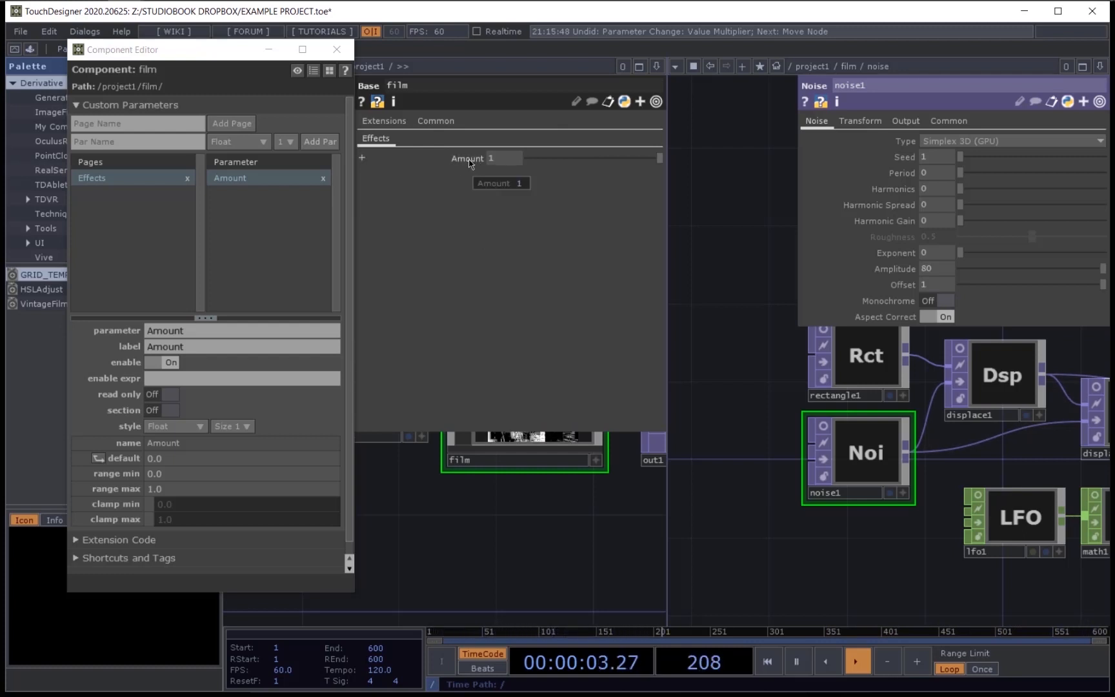
# Step: Link the Exponent of noise1 to film's Amount parameter as a reference and test it with Amount, ending at 1
pyautogui.moveTo(931, 282); pyautogui.dragTo(906, 254)
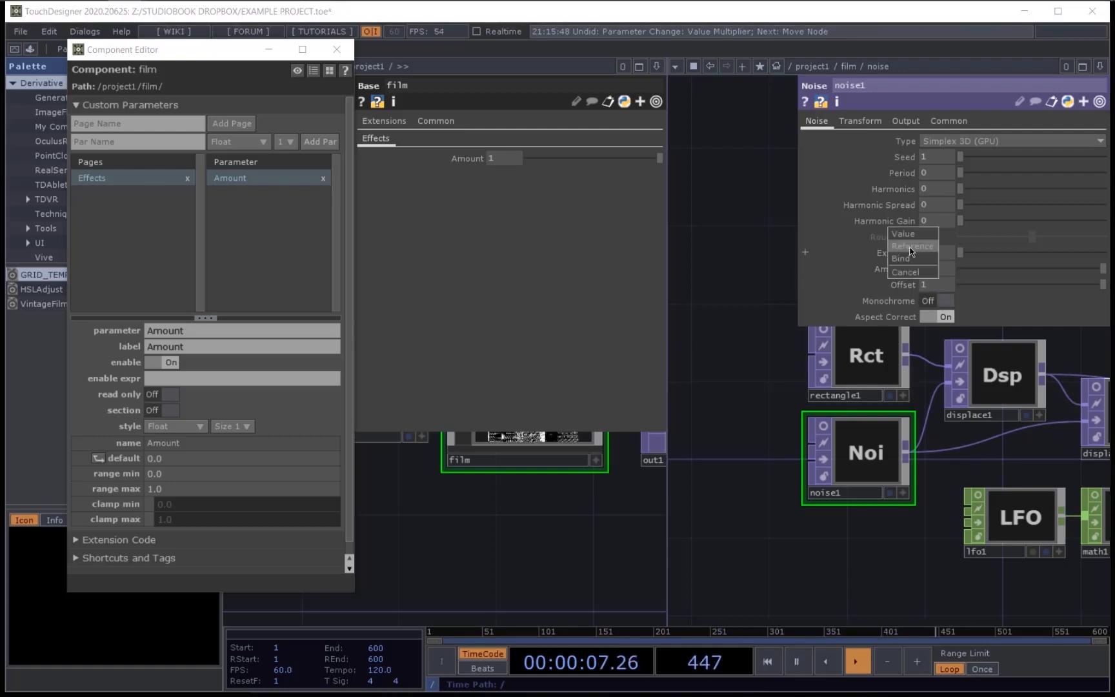
pyautogui.click(910, 256)
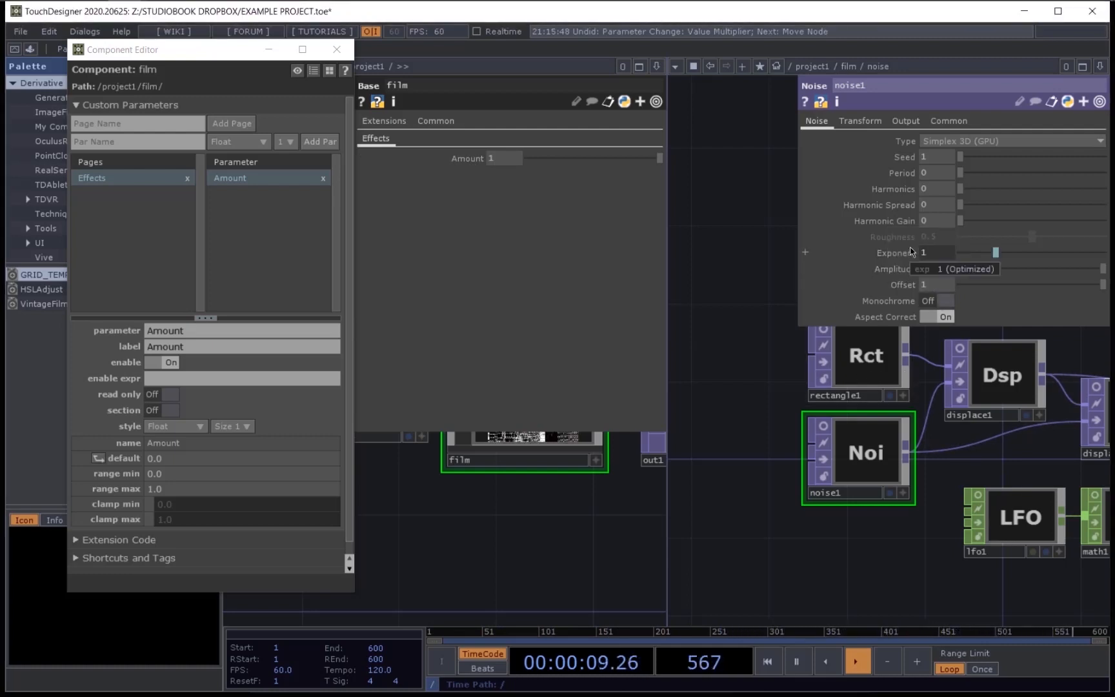
pyautogui.moveTo(656, 160); pyautogui.dragTo(665, 200)
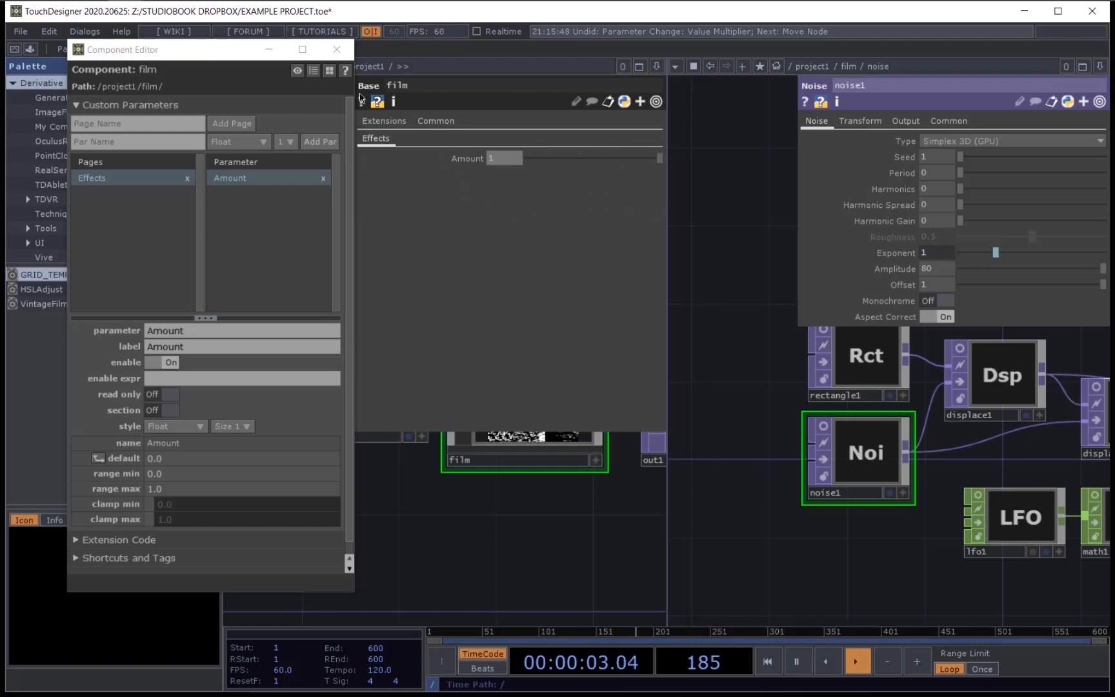
# Step: Add a Header parameter named GRAIN to film's Effects page and place it above Amount
pyautogui.click(225, 142)
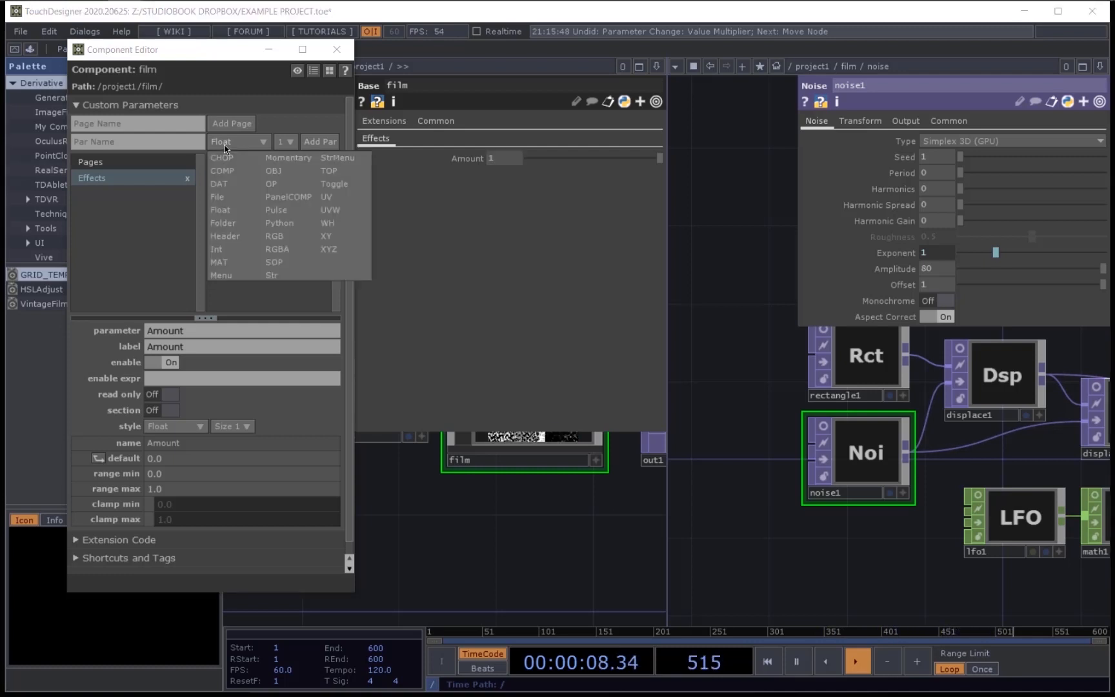
pyautogui.click(238, 235)
pyautogui.click(137, 143)
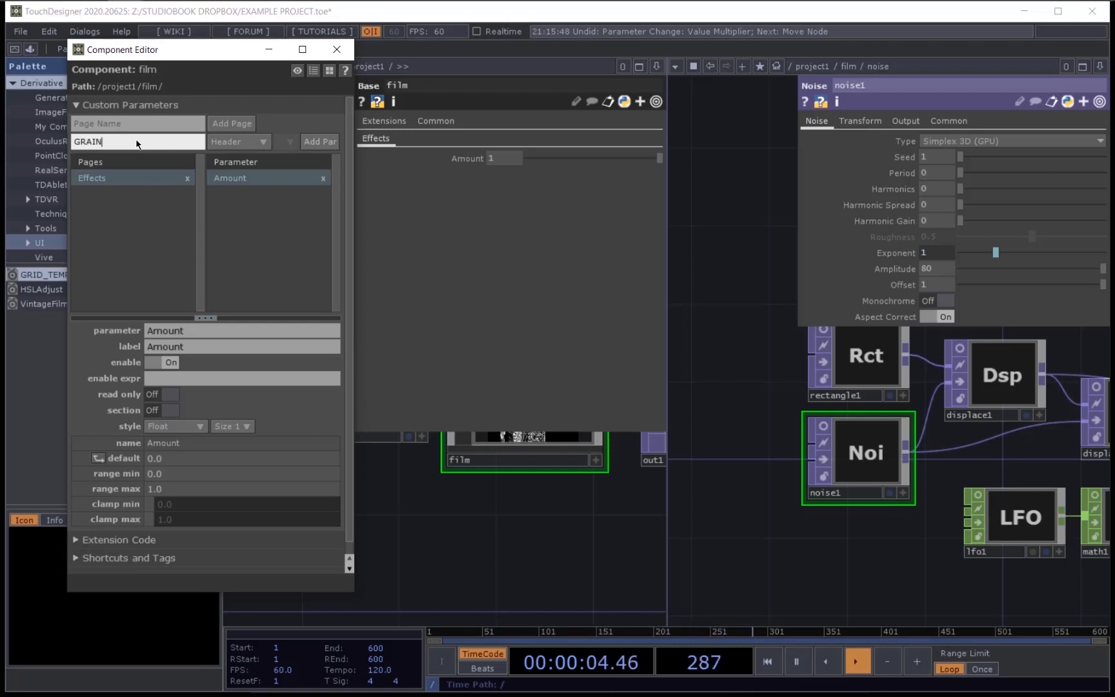
pyautogui.press('Return')
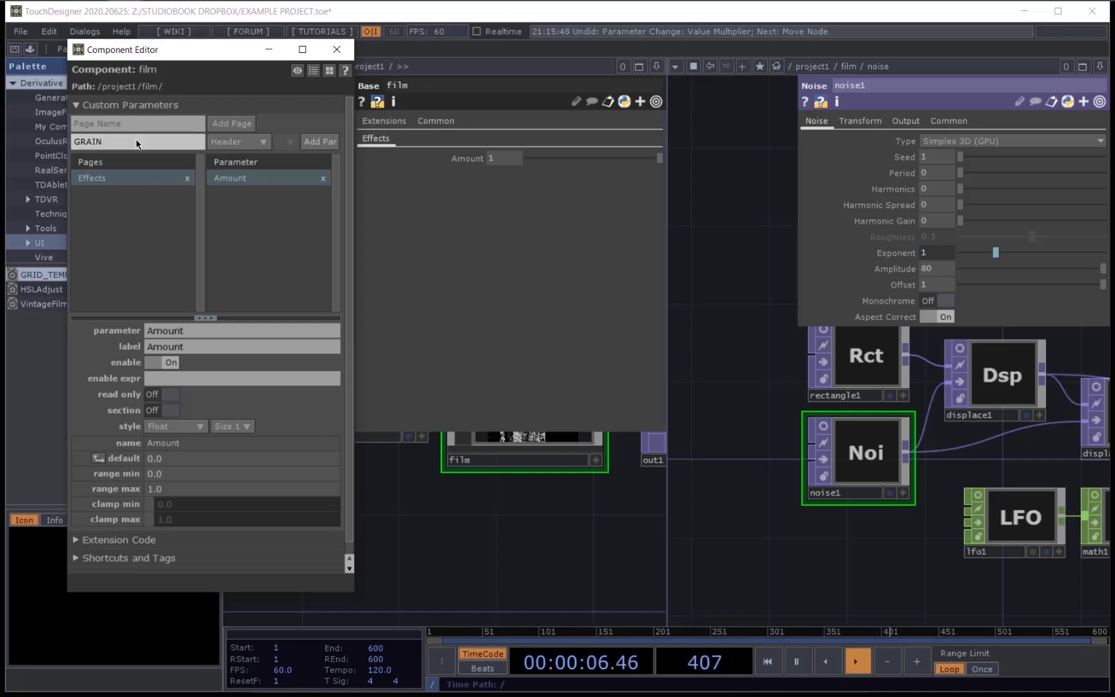
pyautogui.click(320, 141)
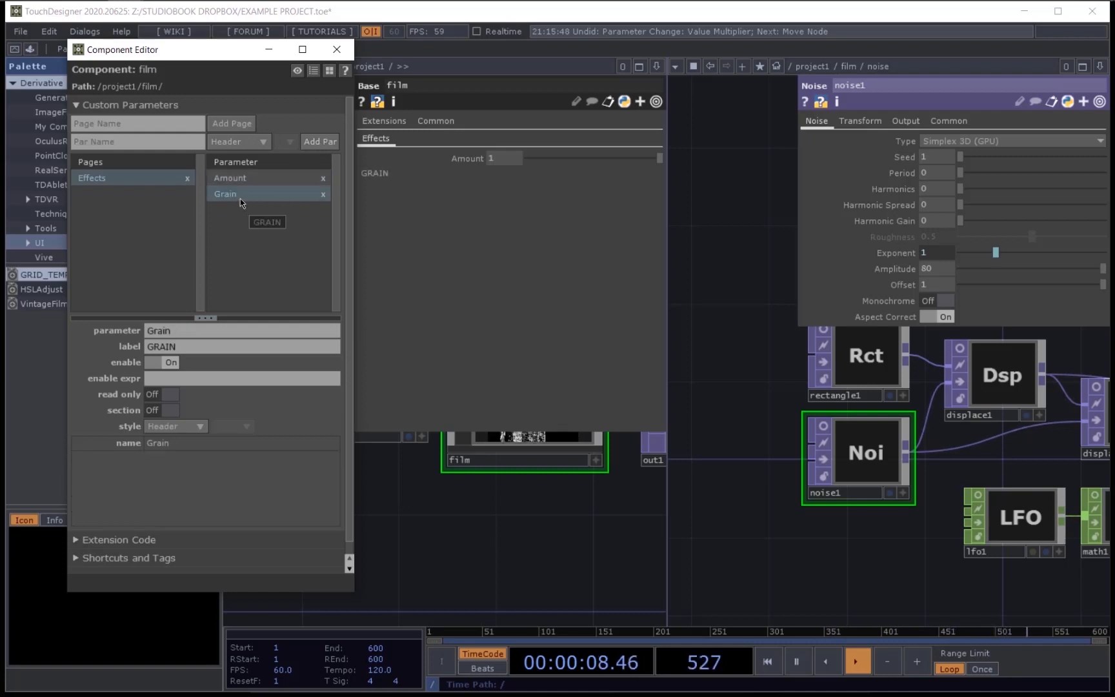
pyautogui.moveTo(241, 202); pyautogui.dragTo(226, 176)
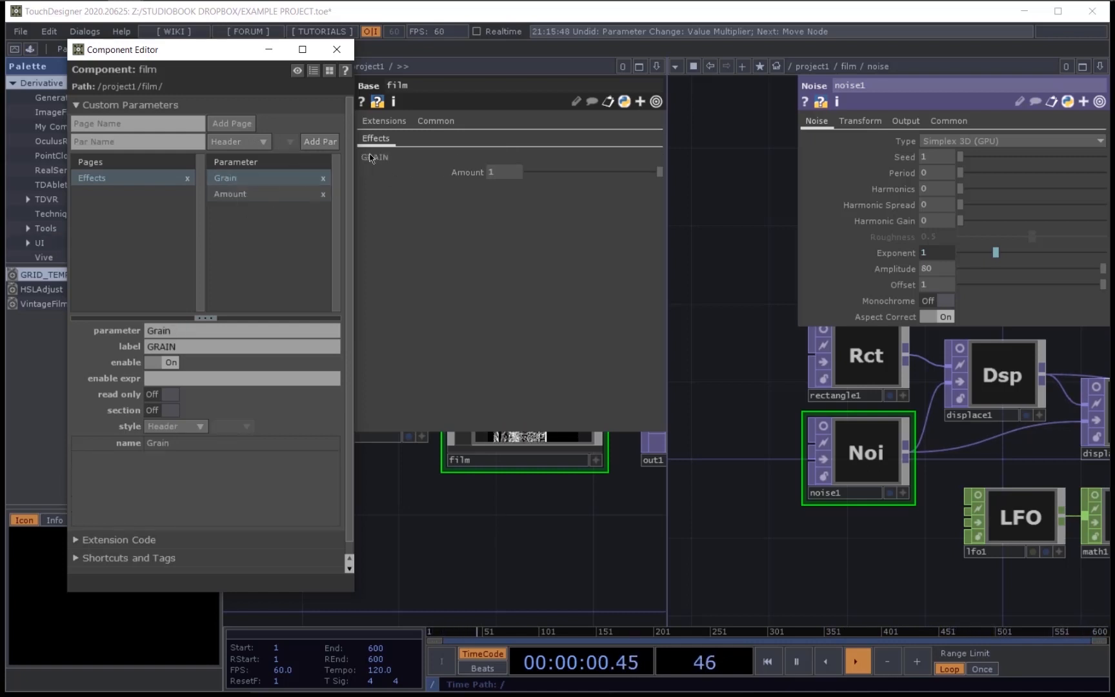
# Step: Relabel the GRAIN header as Grain and test the Amount parameter, setting it to 0.995
pyautogui.rightClick(231, 178)
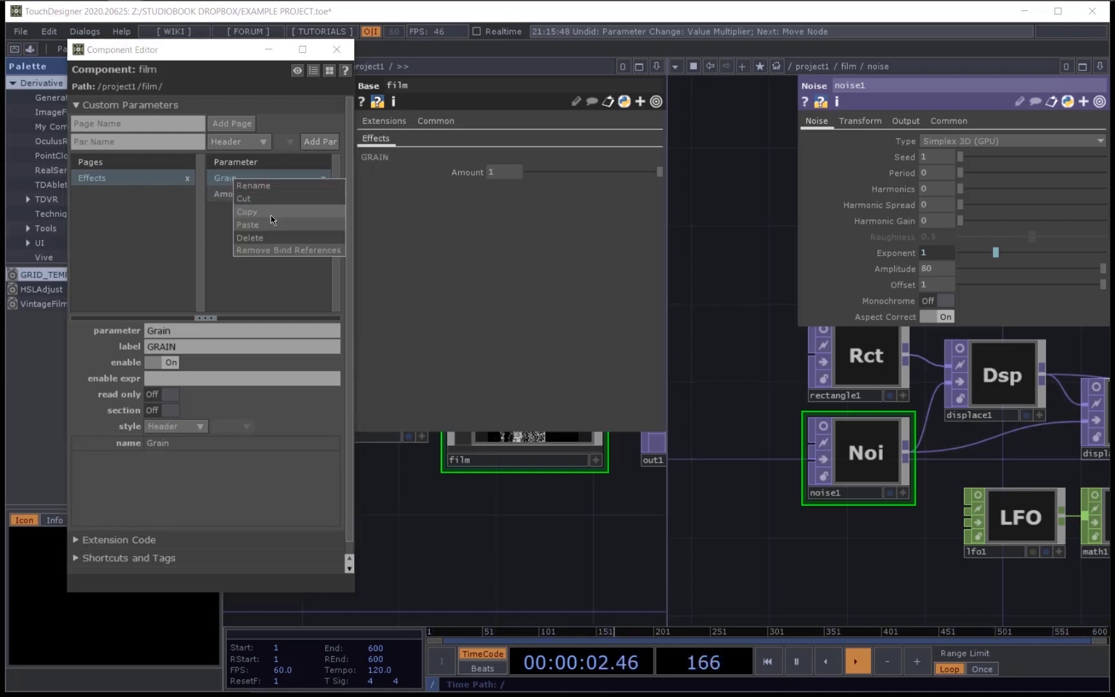
pyautogui.click(259, 187)
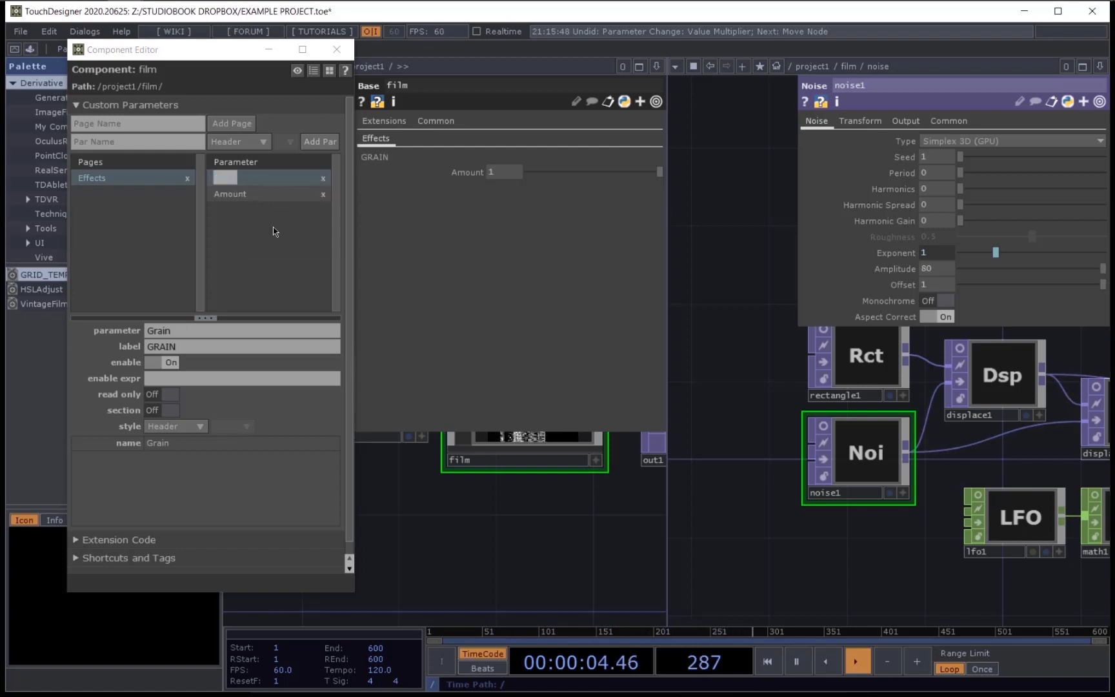
pyautogui.write('Grain')
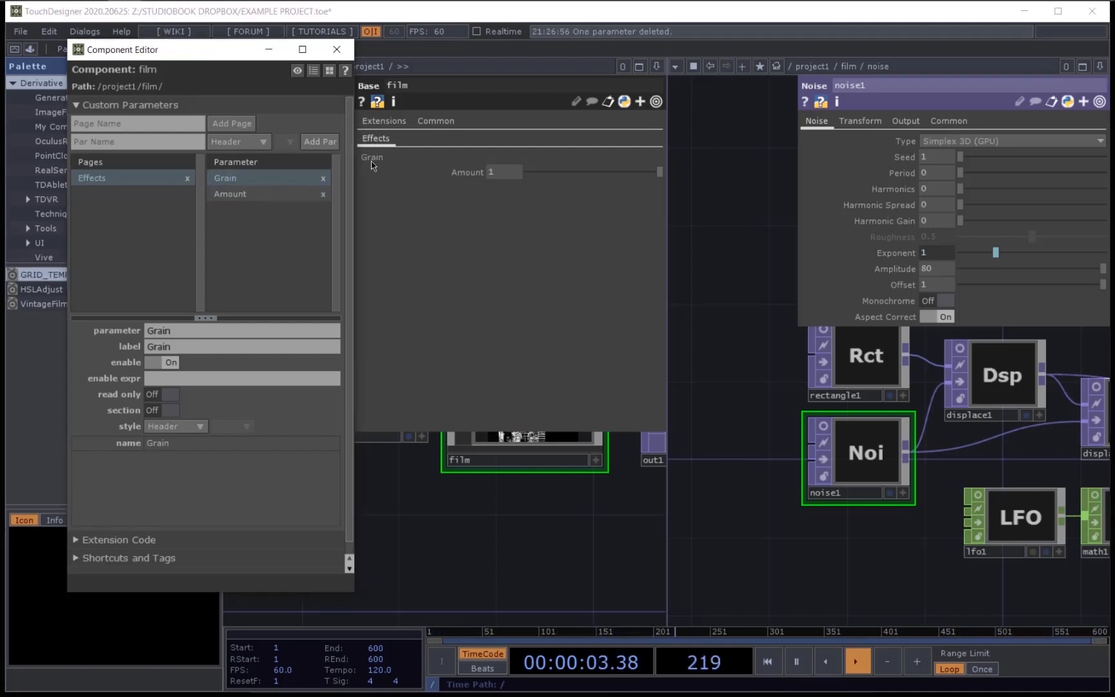
pyautogui.click(659, 172)
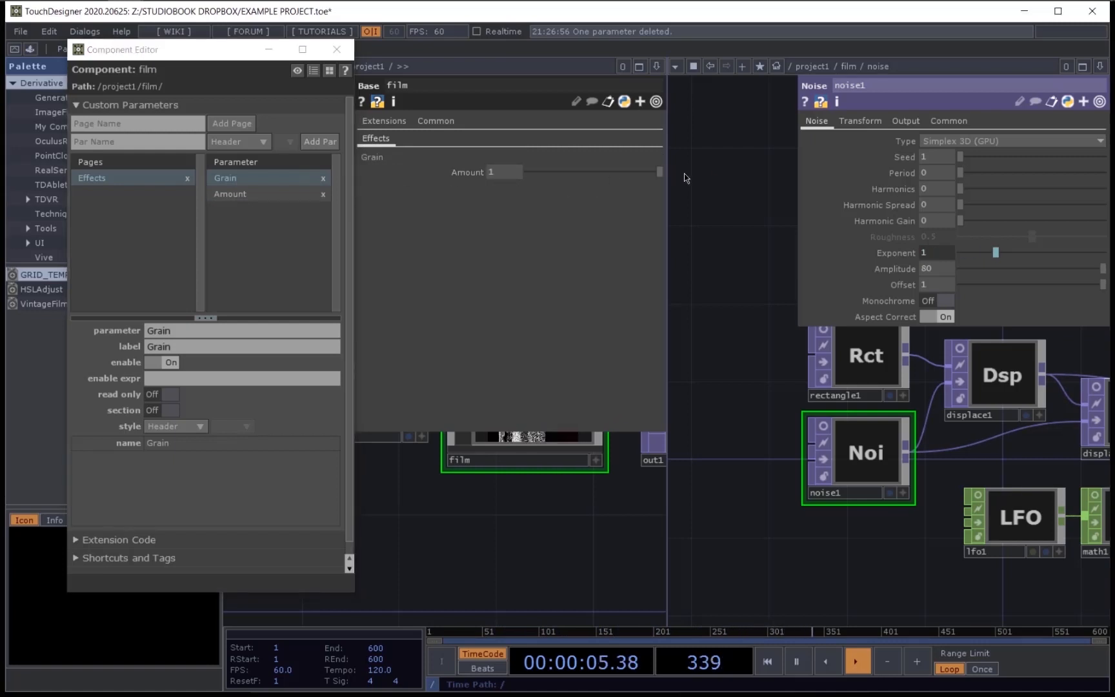
pyautogui.click(284, 240)
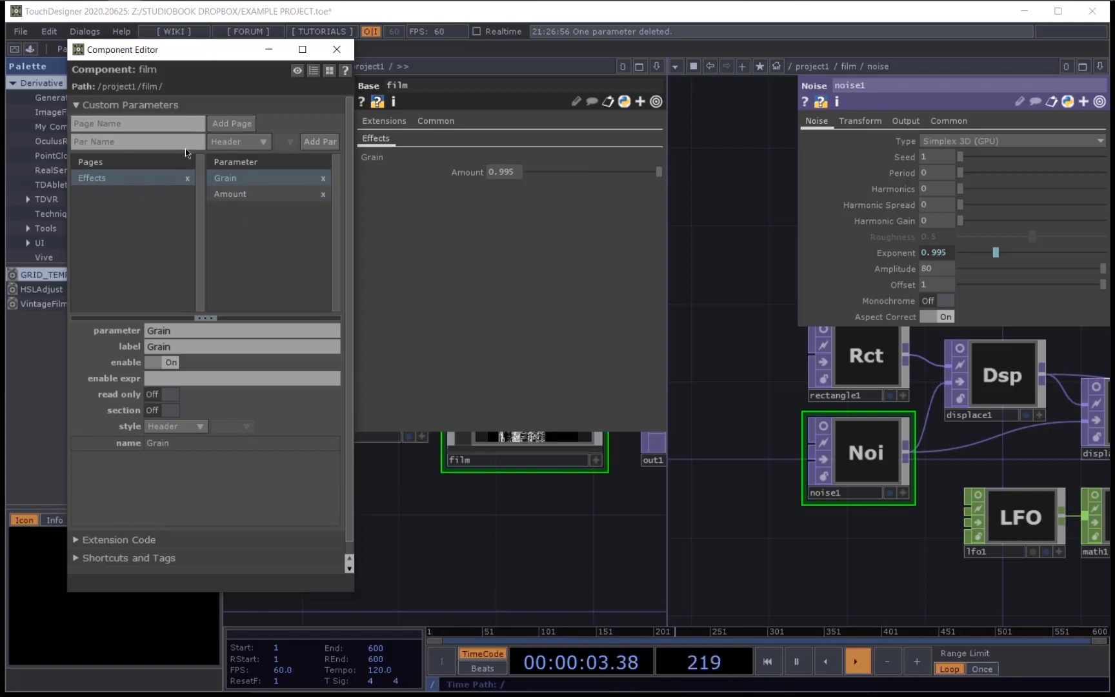
# Step: Add a Float parameter named Glitch/TV to film's Effects page and set Amount to 1
pyautogui.click(264, 142)
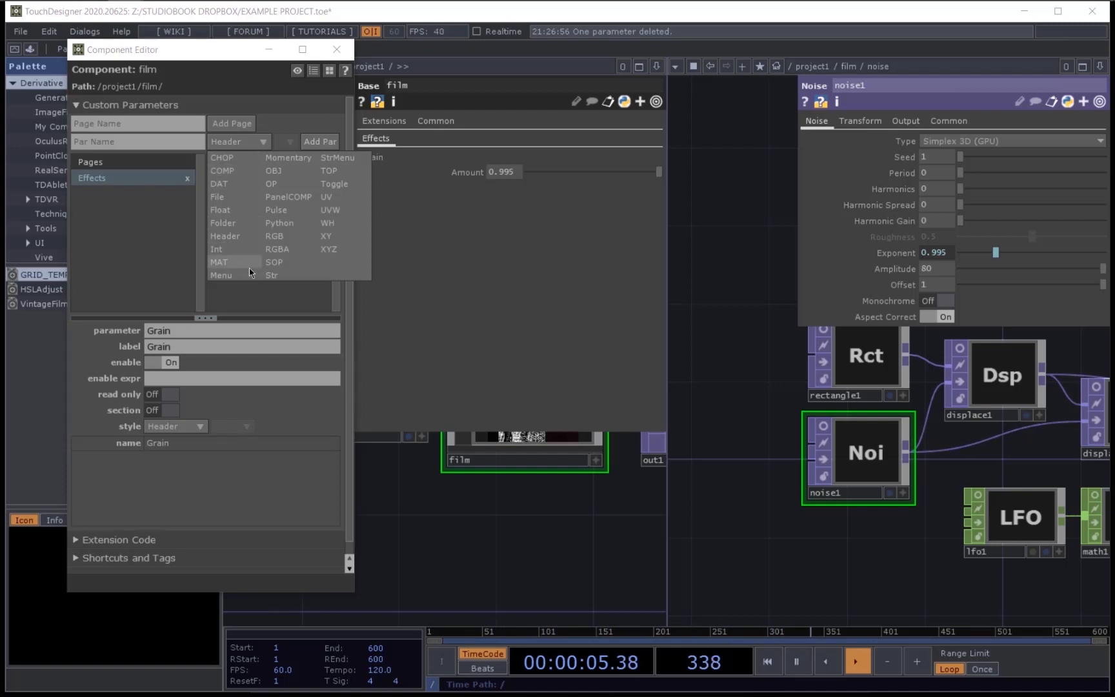
pyautogui.click(221, 210)
pyautogui.click(160, 144)
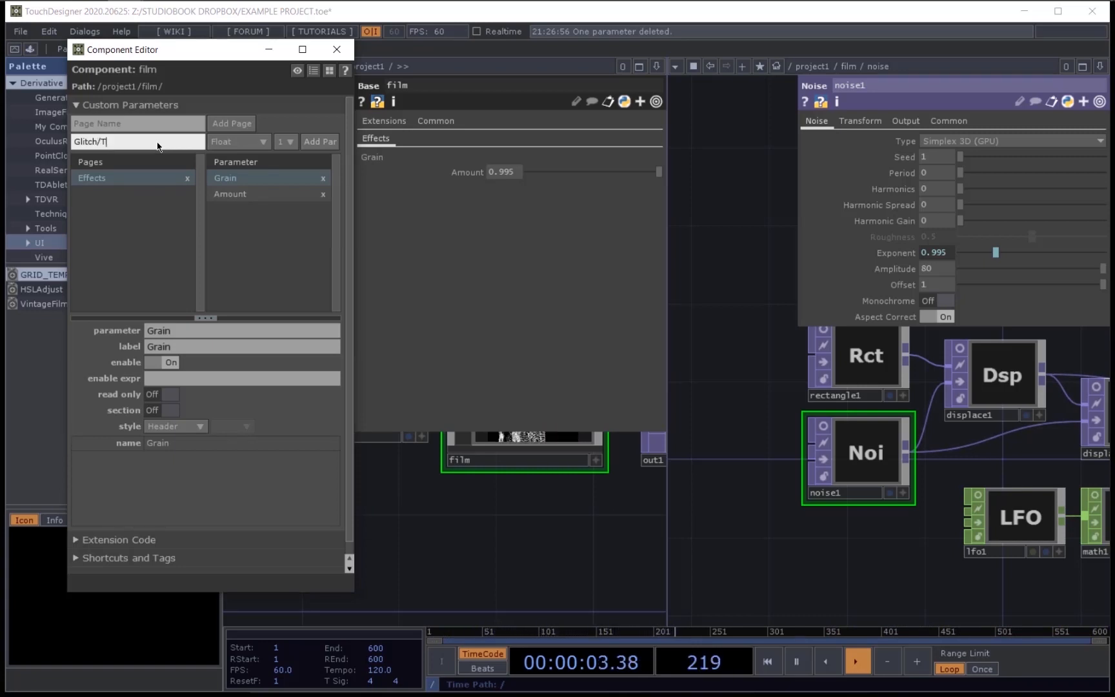
pyautogui.click(309, 143)
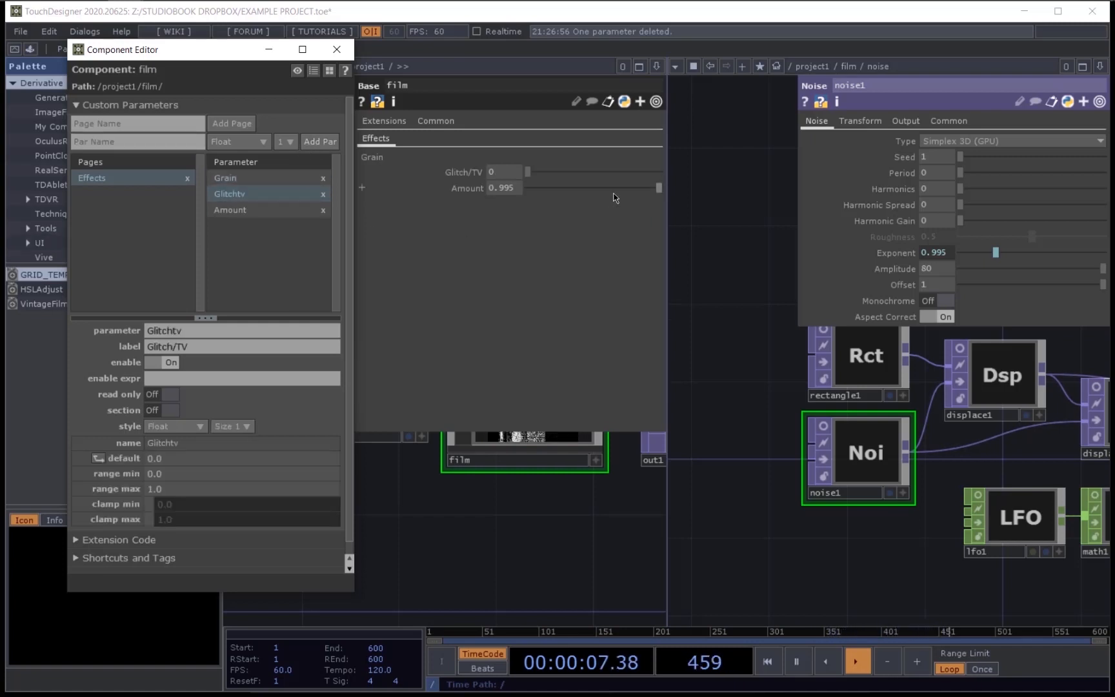
pyautogui.moveTo(658, 188); pyautogui.dragTo(685, 191)
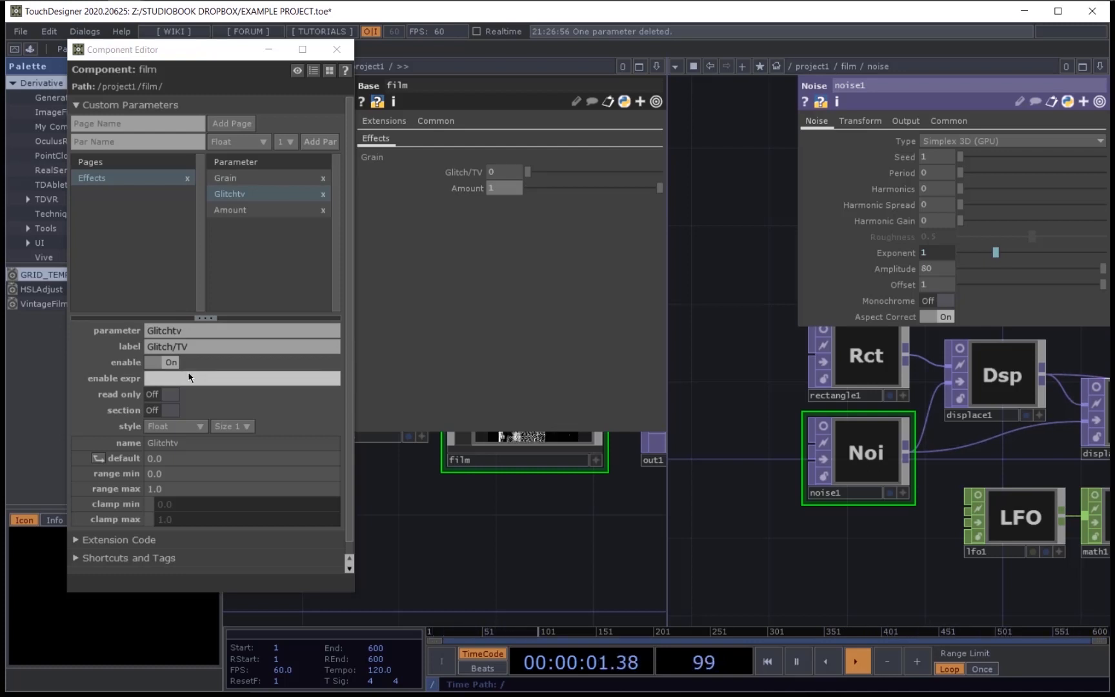
# Step: Set Glitch/TV's default to 1, its range minimum to 1 and its range maximum to 0.743
pyautogui.click(161, 459)
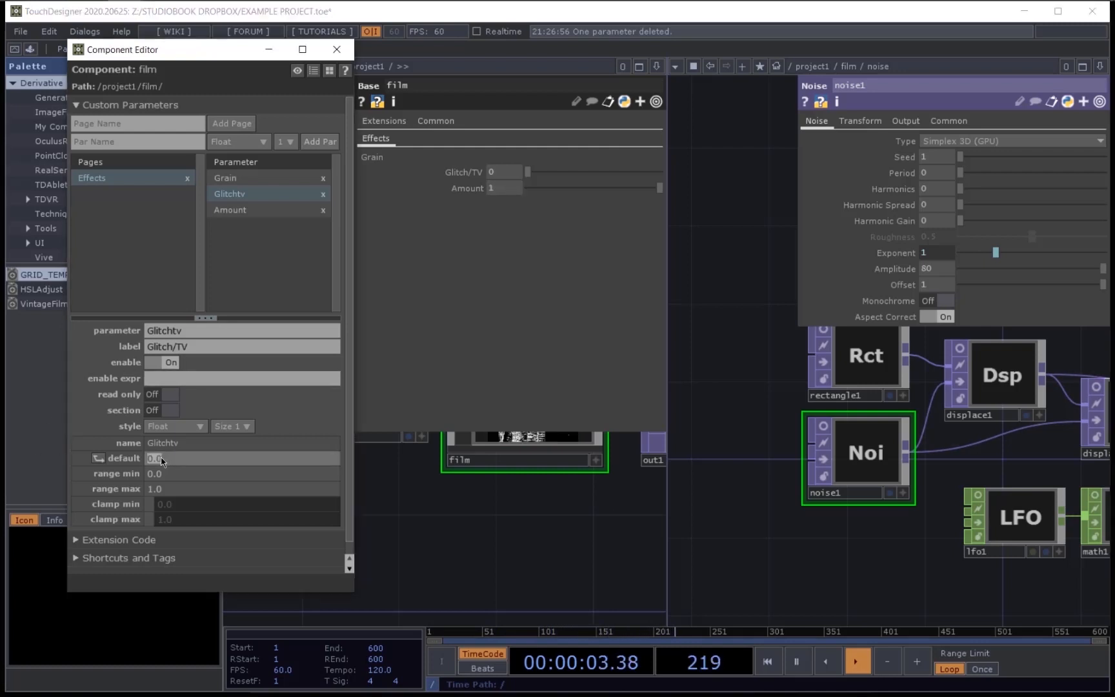
pyautogui.write('1')
pyautogui.press('Return')
pyautogui.click(163, 475)
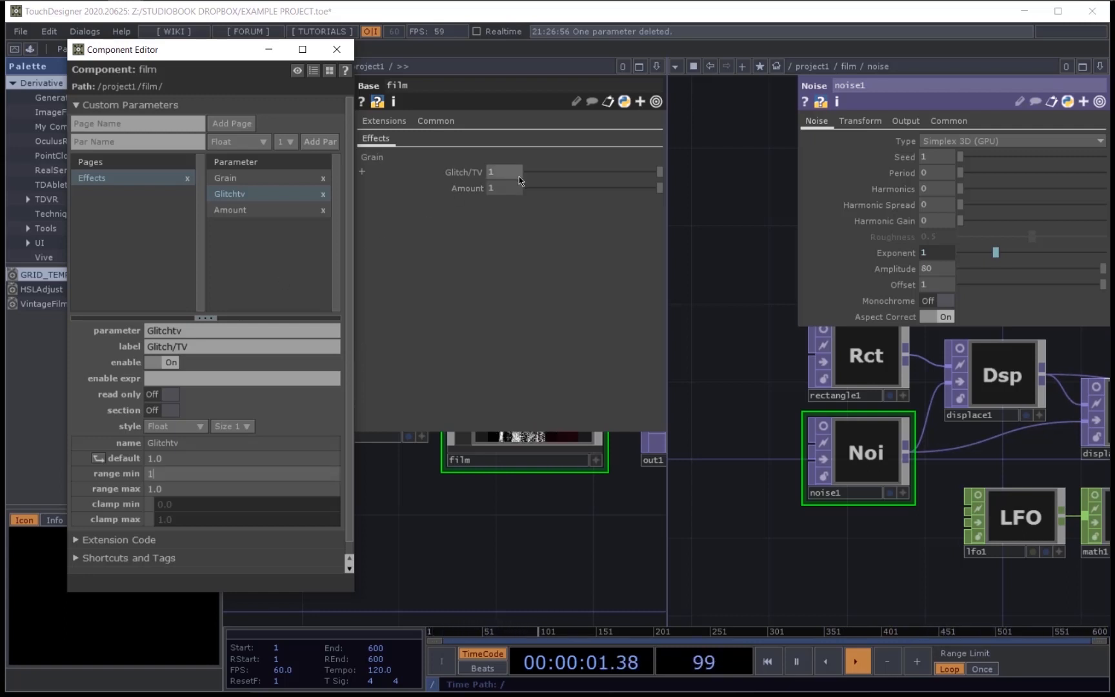
pyautogui.press('Tab')
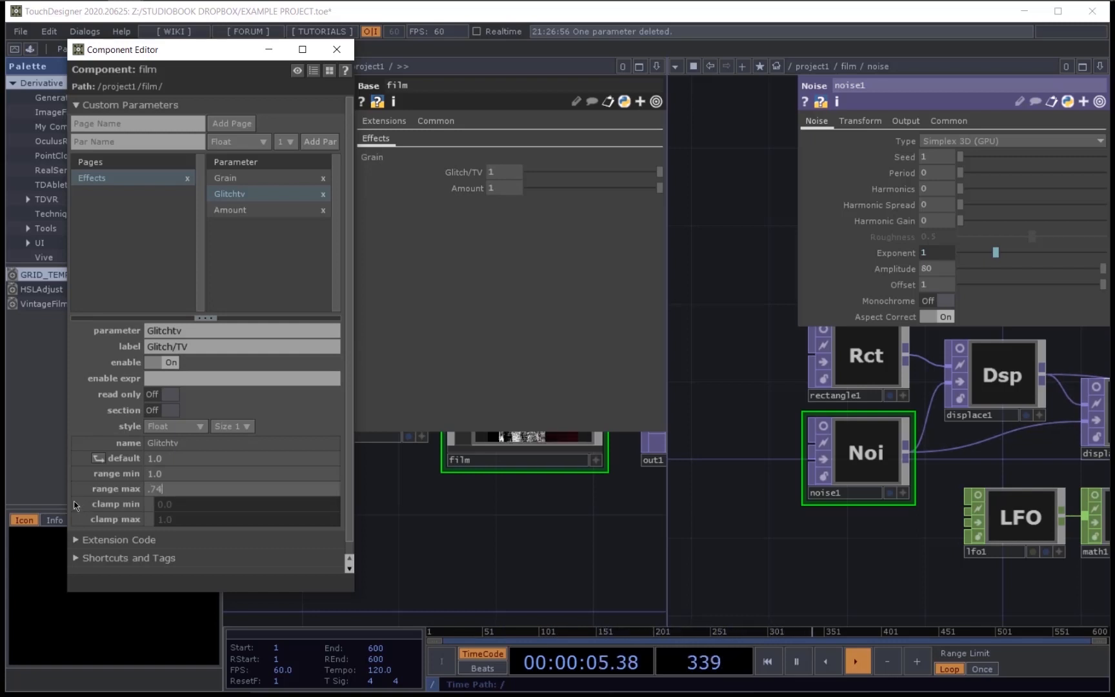
pyautogui.press('Return')
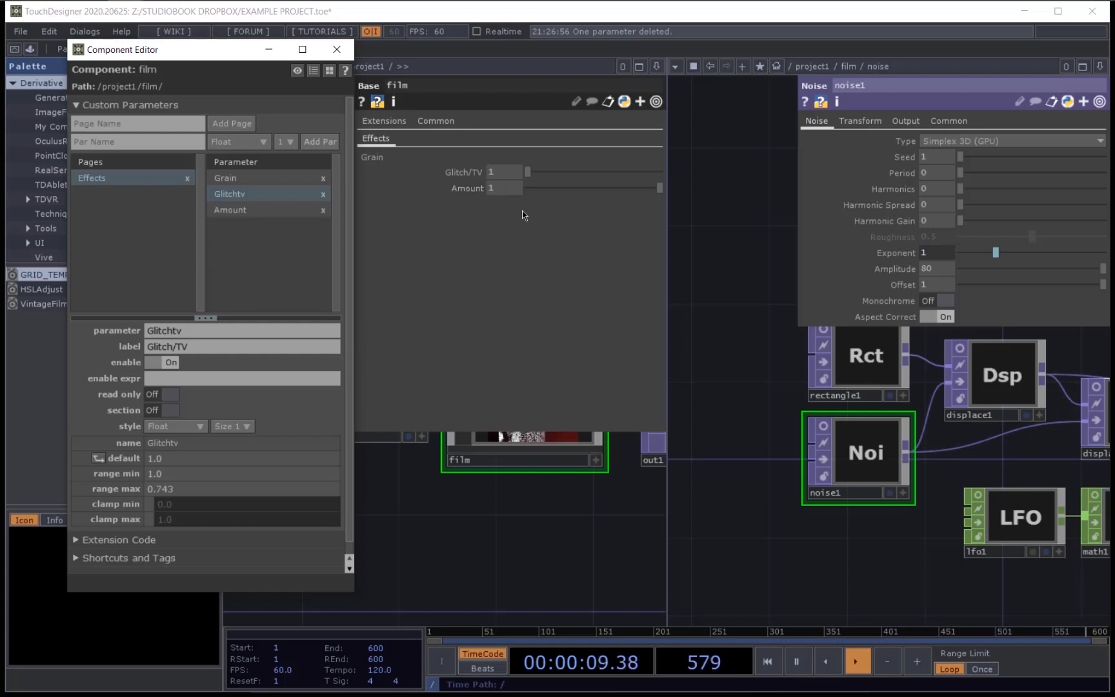
# Step: Move Glitch/TV below Amount on the Effects page and set its value to 0.743
pyautogui.moveTo(537, 189); pyautogui.dragTo(692, 191)
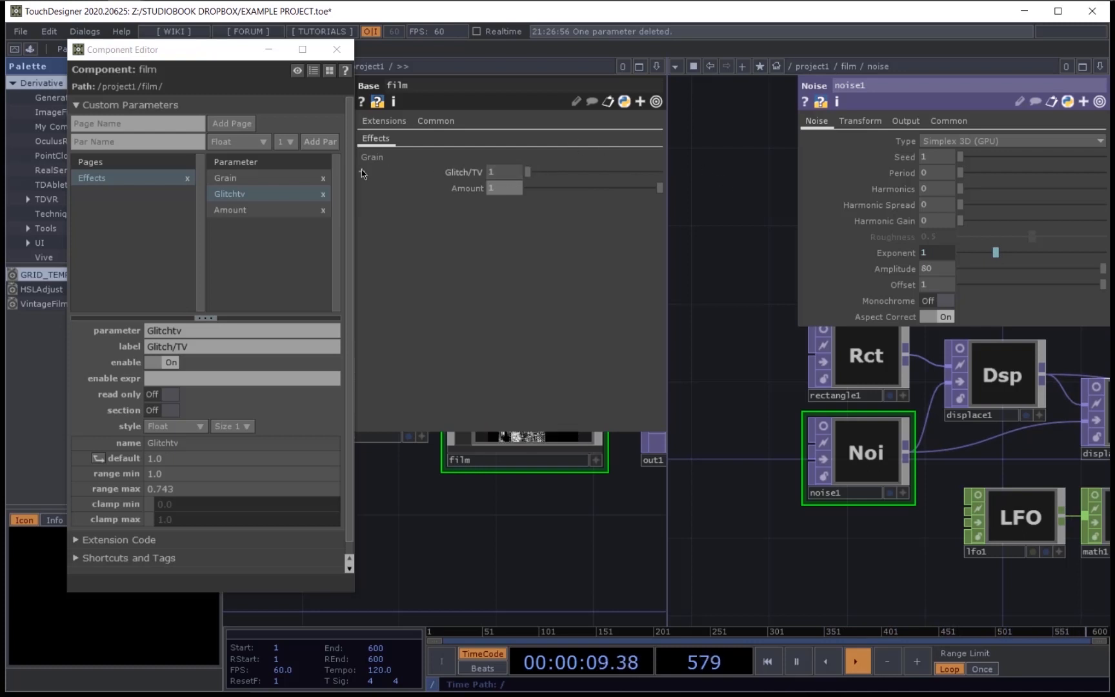
pyautogui.moveTo(238, 194)
pyautogui.mouseDown()
pyautogui.moveTo(227, 222)
pyautogui.moveTo(249, 215)
pyautogui.mouseUp()
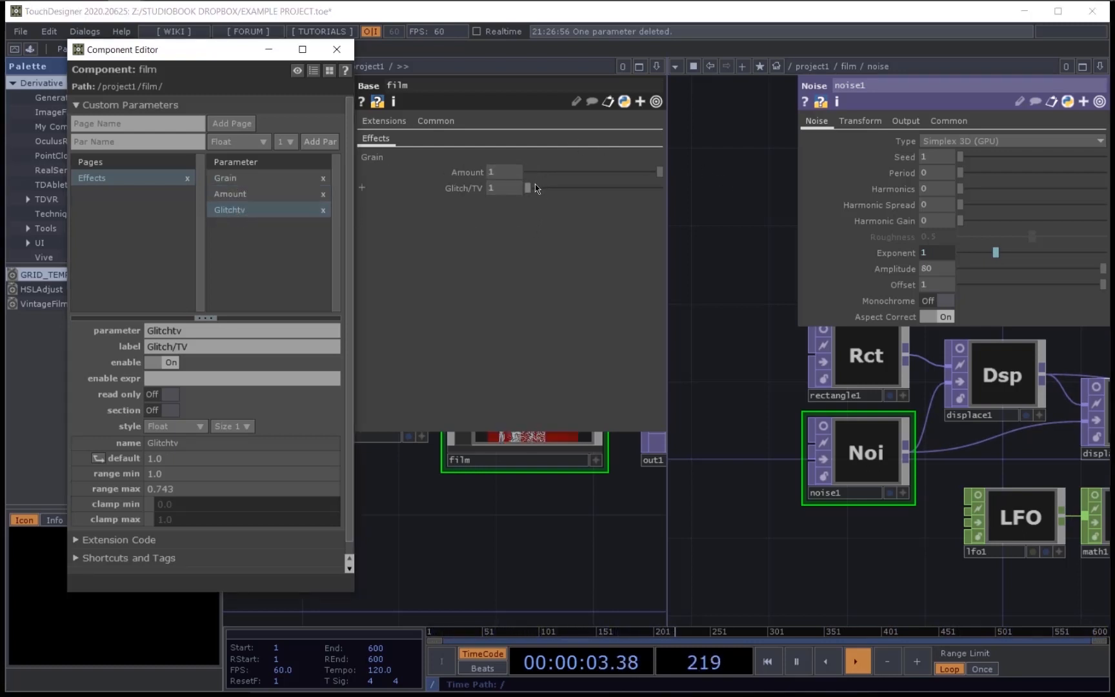
pyautogui.moveTo(535, 187); pyautogui.dragTo(528, 189)
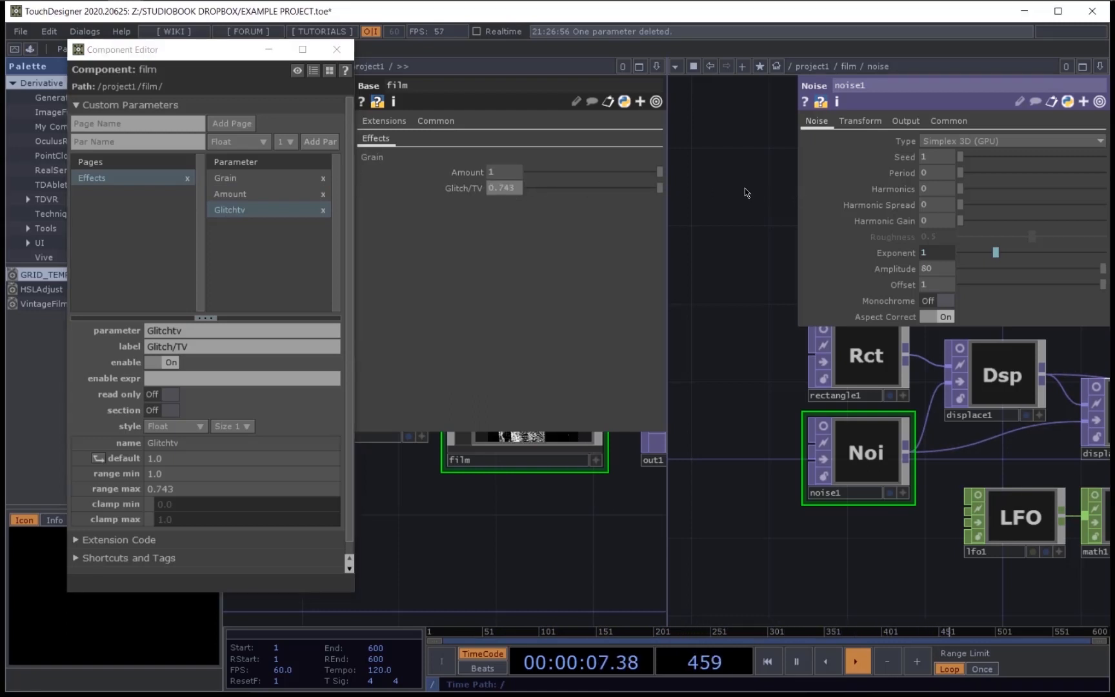
# Step: Leave film's noise base and go into its glitch base, framing the network around noise1
pyautogui.scroll(-10, 824, 513)
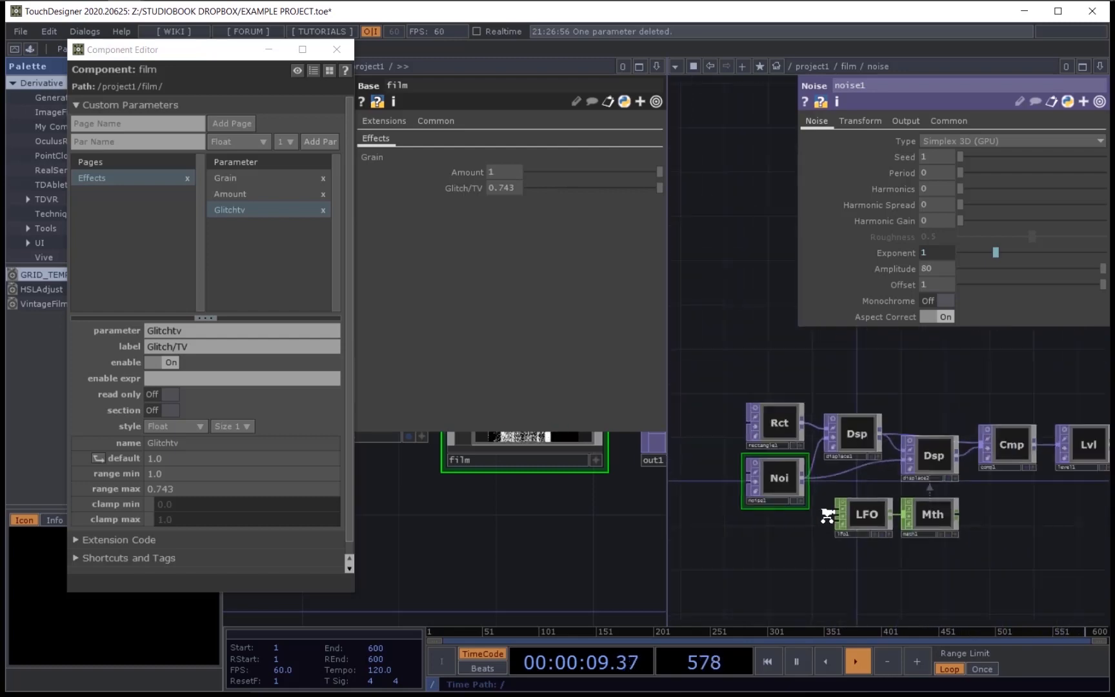
pyautogui.scroll(10, 768, 533)
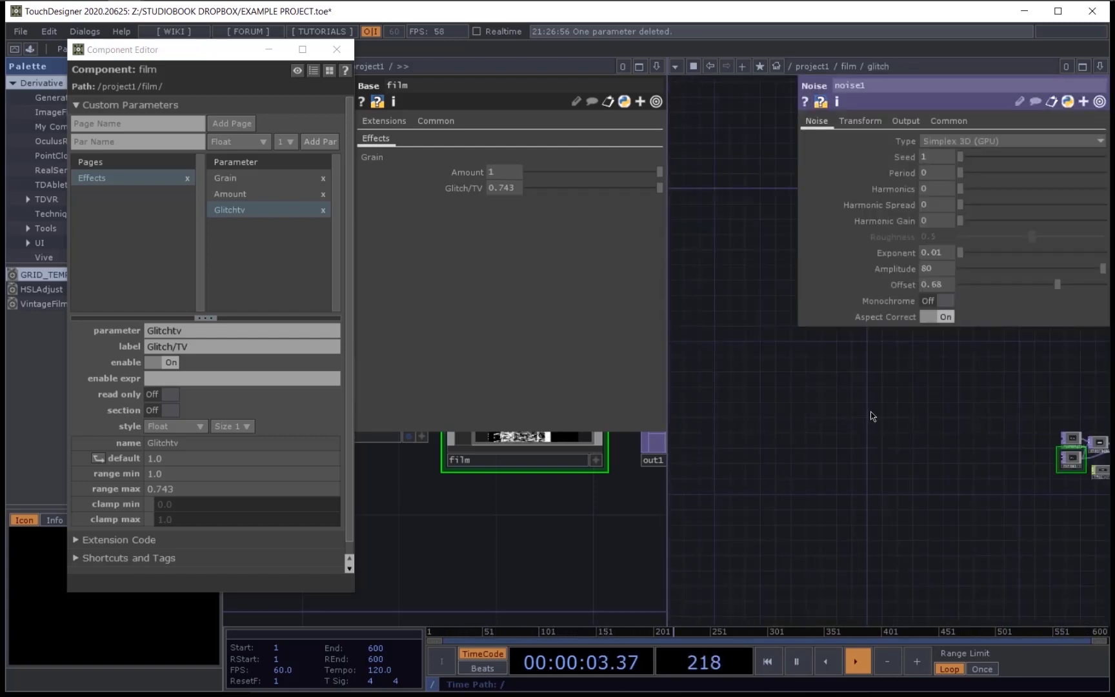
pyautogui.press('h')
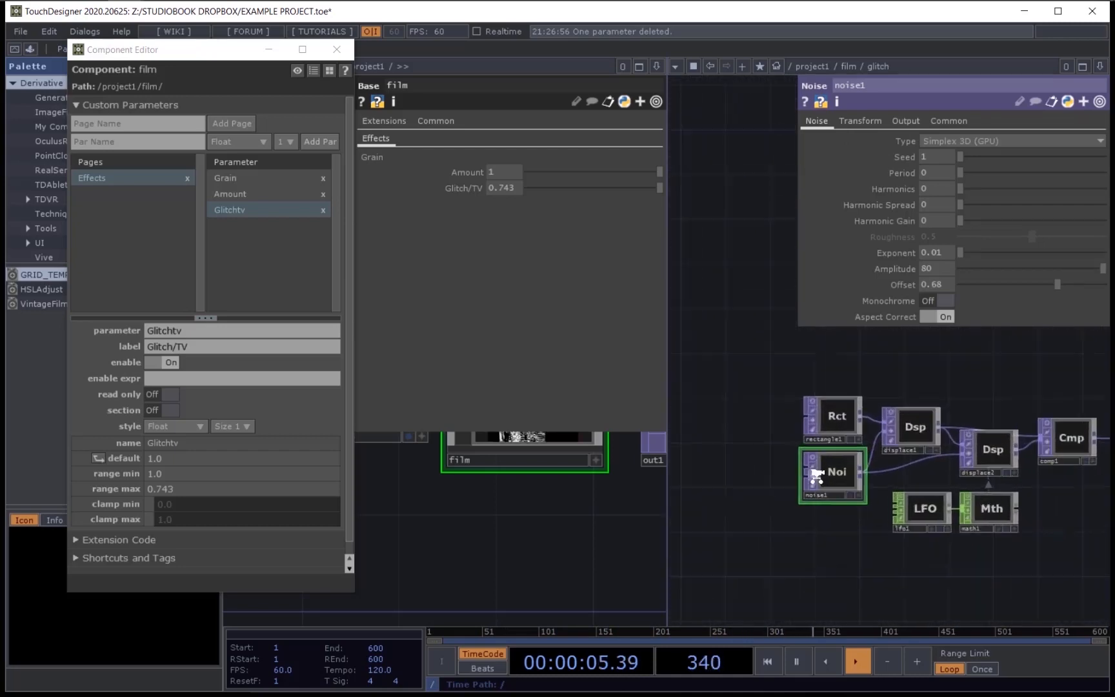
pyautogui.scroll(5, 816, 476)
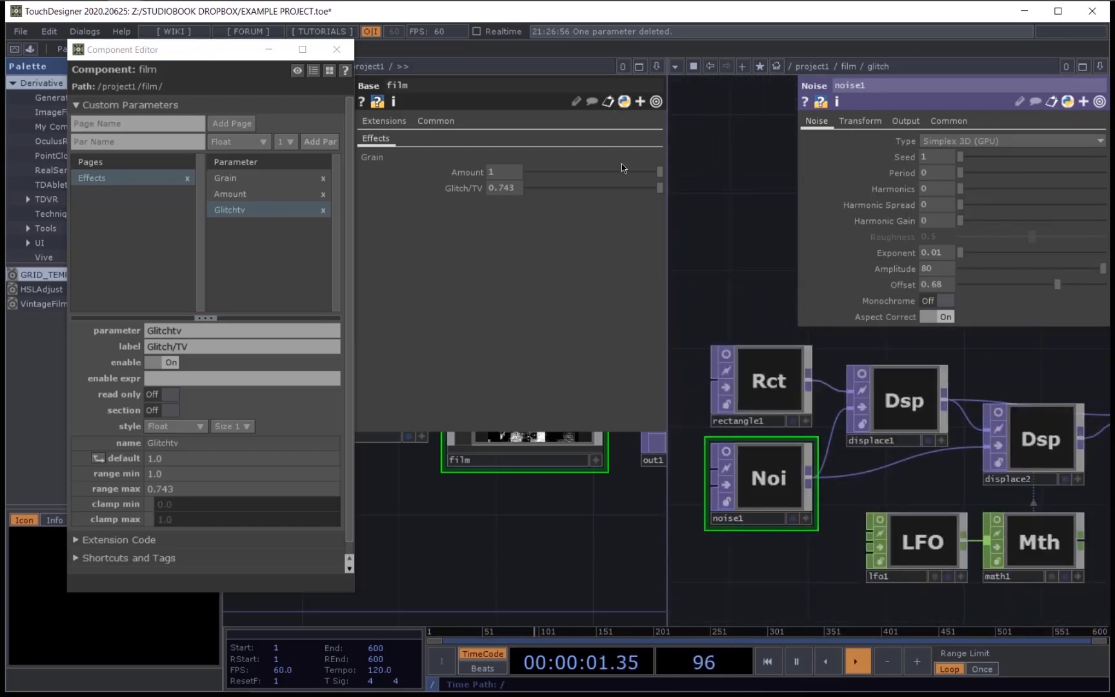
# Step: Hide film's parameters, set the Offset of the glitch base's noise1 to 1, and inspect the effect on film's output
pyautogui.press('p')
pyautogui.moveTo(1065, 284); pyautogui.dragTo(1106, 304)
pyautogui.scroll(5, 533, 361)
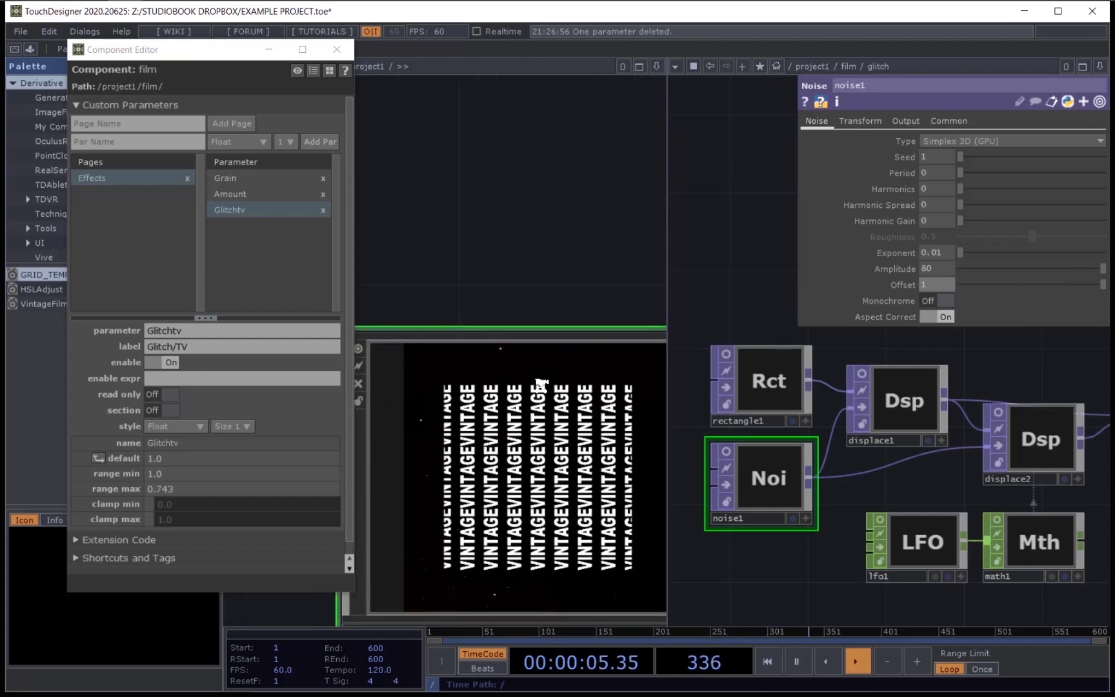
pyautogui.scroll(1, 541, 385)
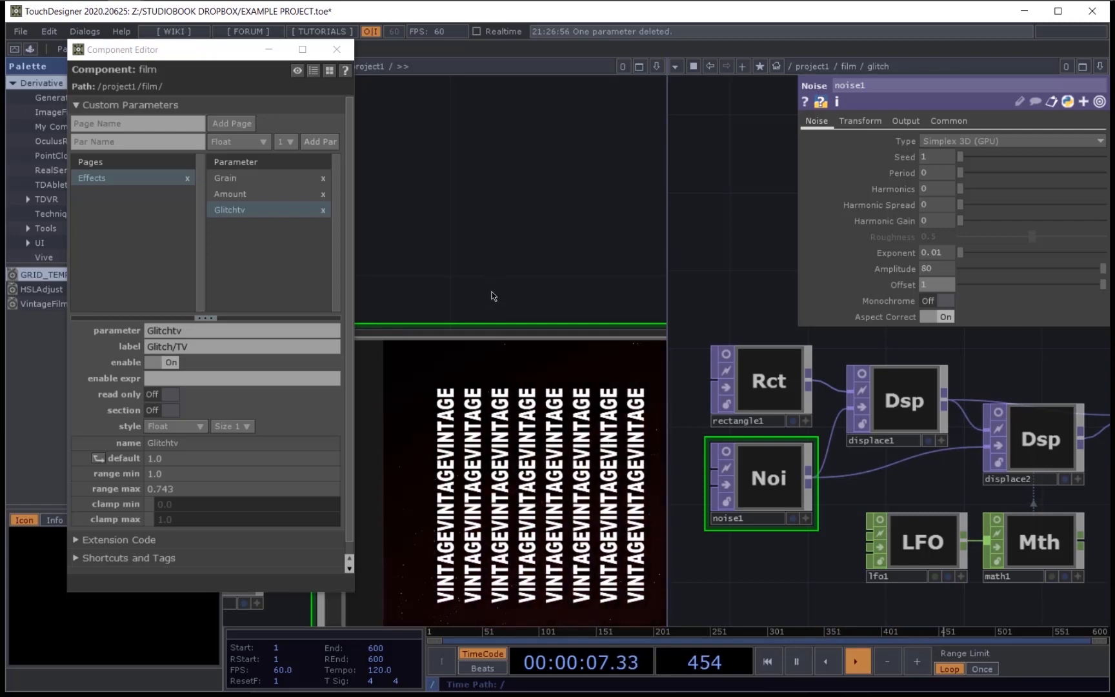
# Step: Show film's parameters again with Amount at 0 and Glitch/TV at 1, and reference Glitch/TV in the Offset of glitch's noise1
pyautogui.press('p')
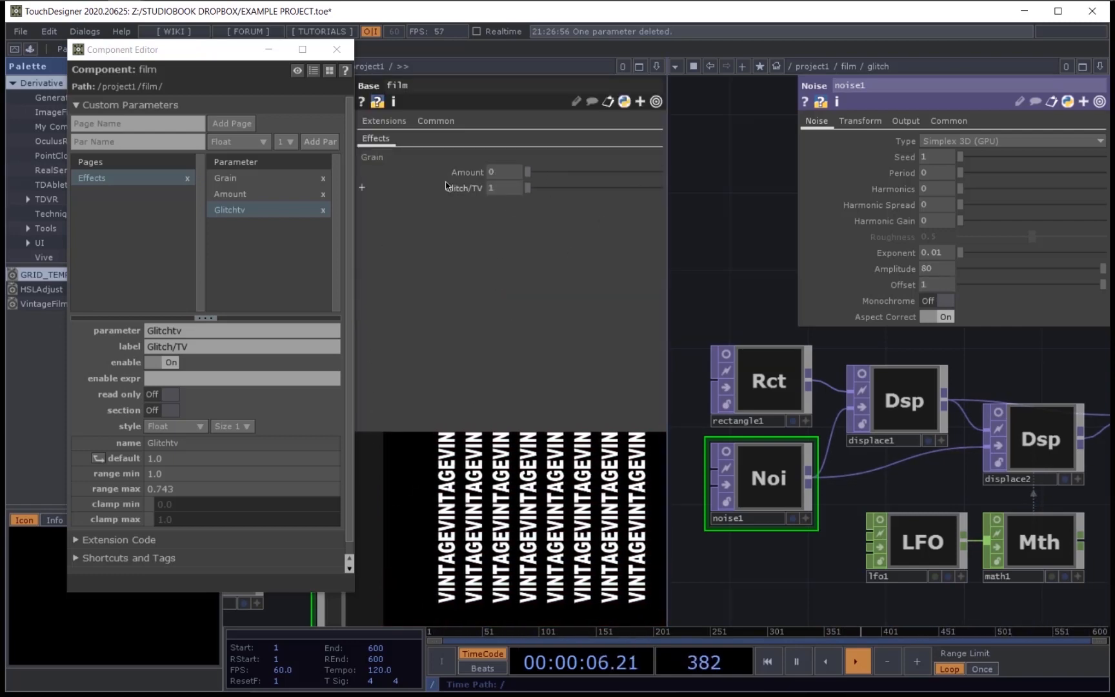
pyautogui.moveTo(534, 186); pyautogui.dragTo(461, 192)
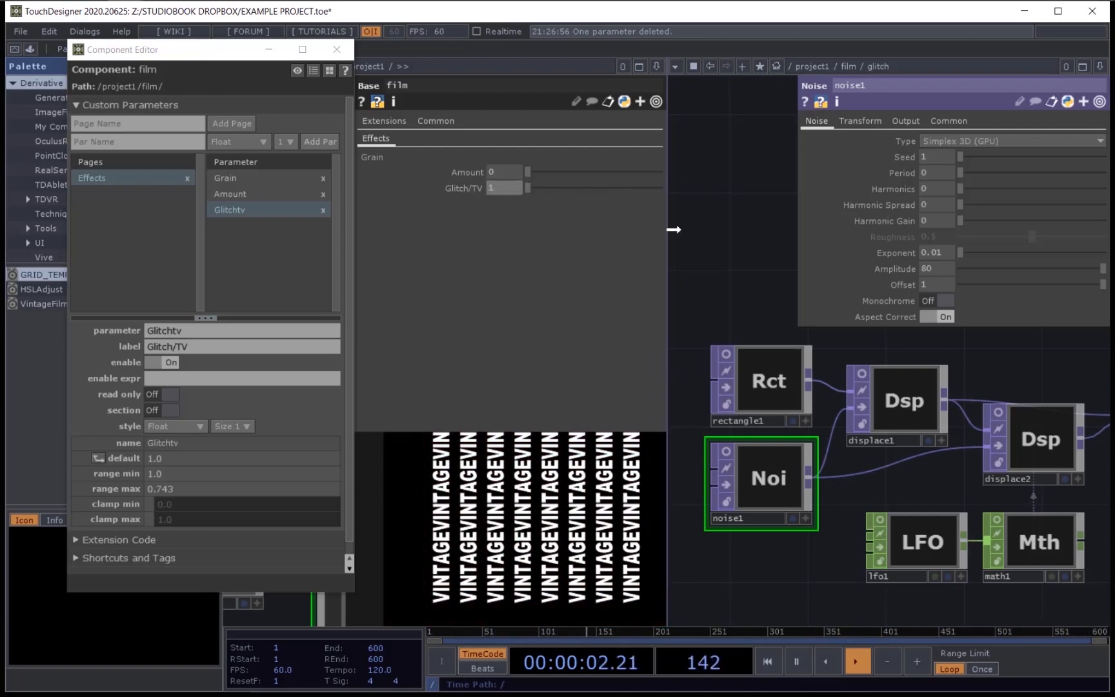
pyautogui.moveTo(676, 230); pyautogui.dragTo(912, 283)
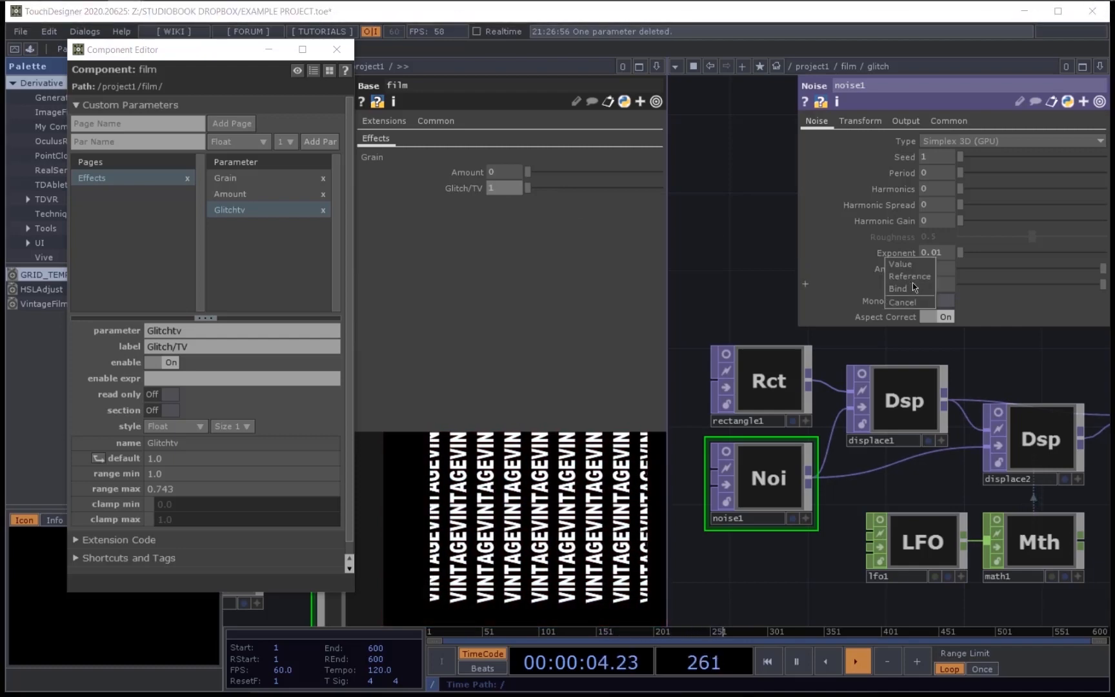
pyautogui.click(912, 287)
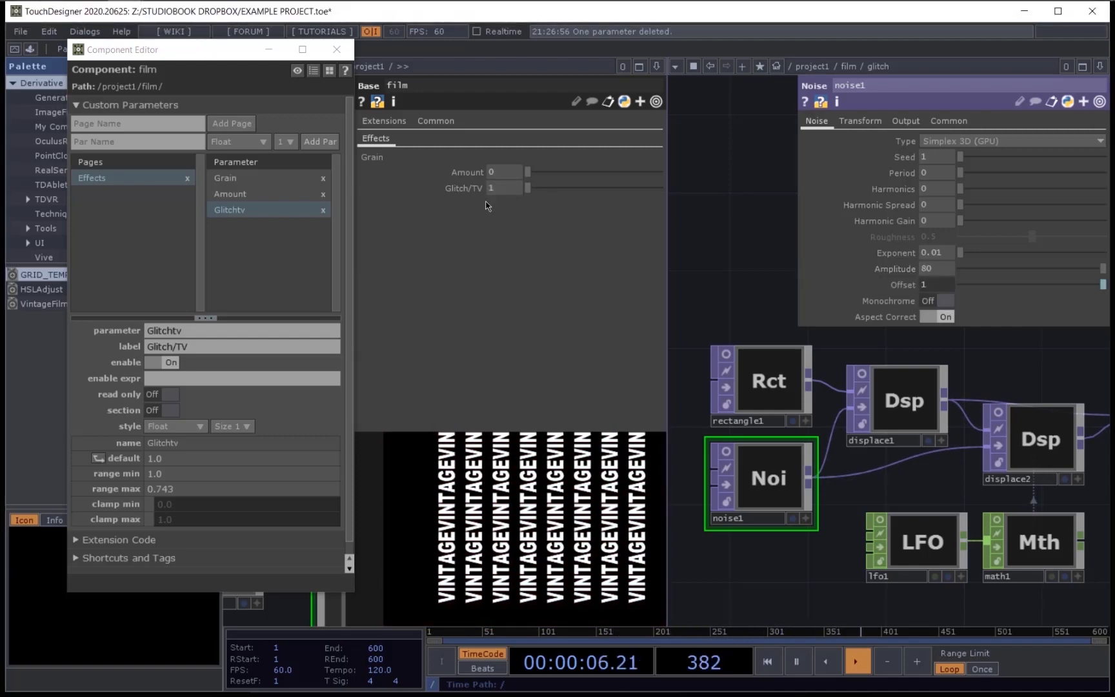
pyautogui.moveTo(562, 190)
pyautogui.mouseDown()
pyautogui.moveTo(703, 206)
pyautogui.moveTo(550, 198)
pyautogui.mouseUp()
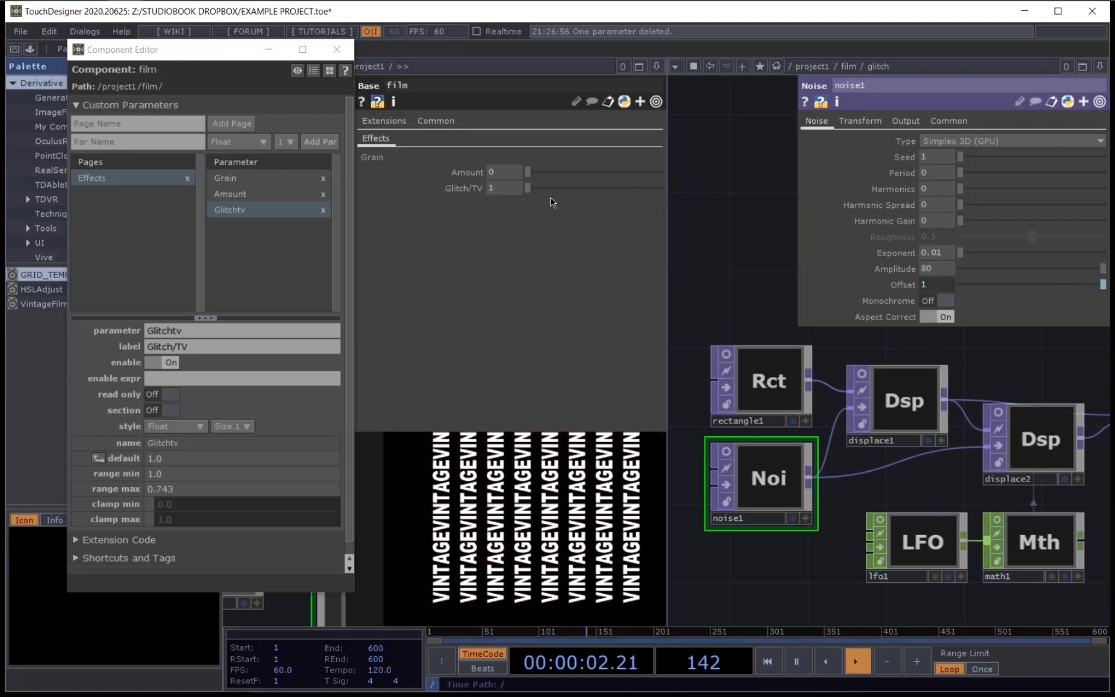
# Step: View film's output in a separate viewer window to check the glitch effect, and close the window
pyautogui.scroll(-4, 559, 494)
pyautogui.rightClick(563, 493)
pyautogui.click(579, 462)
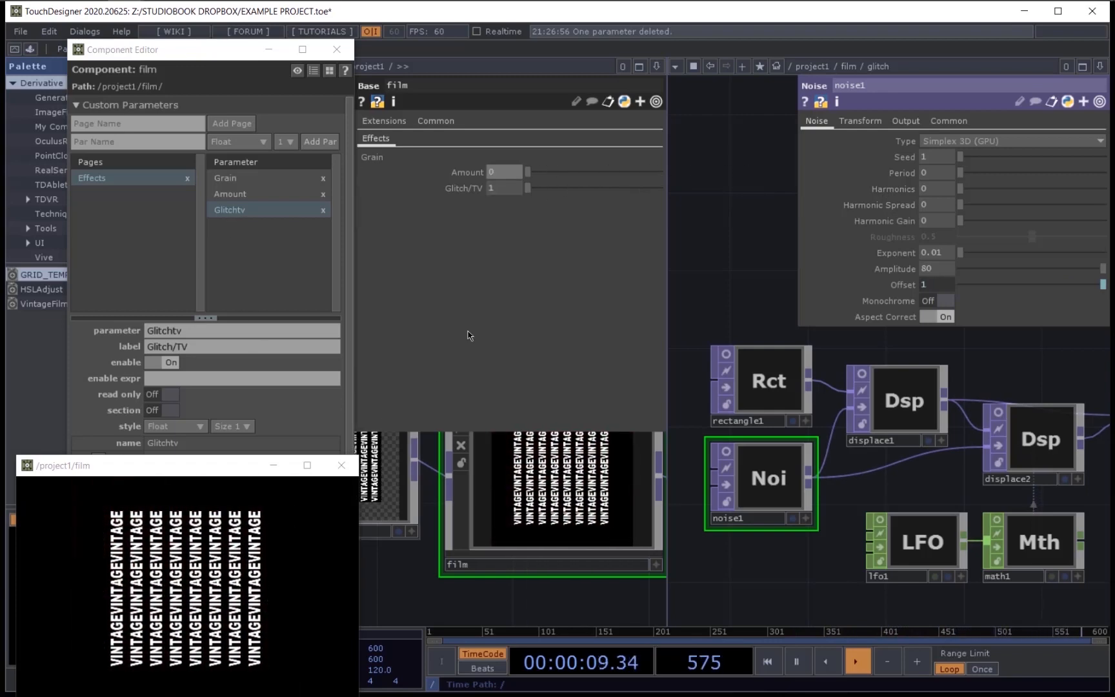
pyautogui.moveTo(194, 466); pyautogui.dragTo(337, 299)
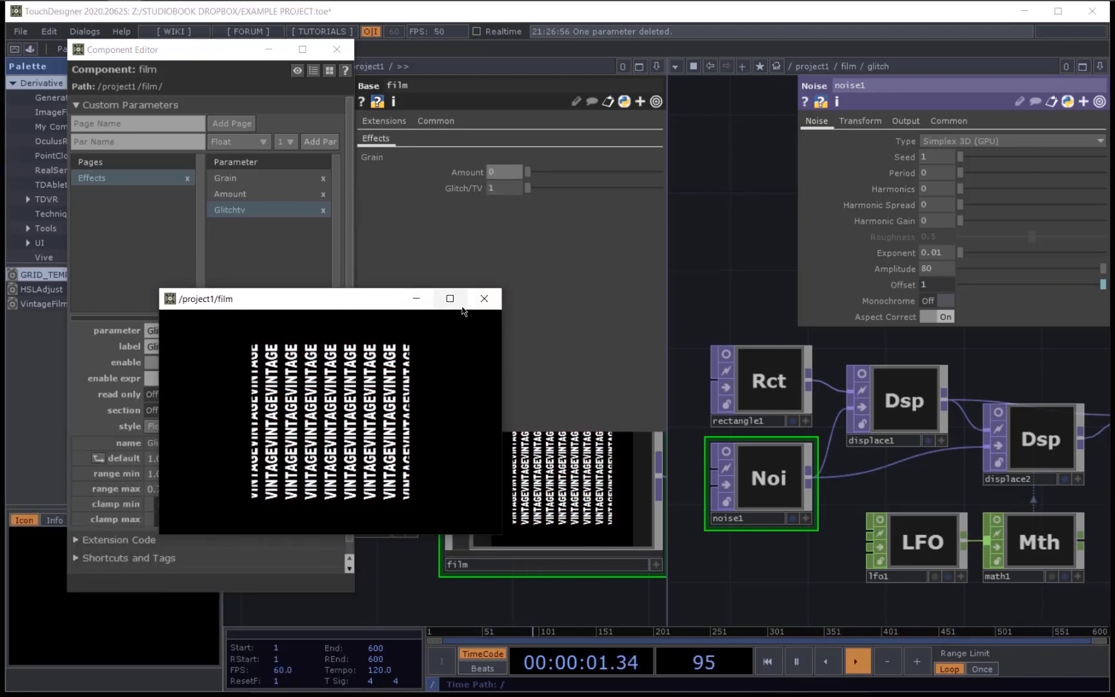
pyautogui.click(484, 299)
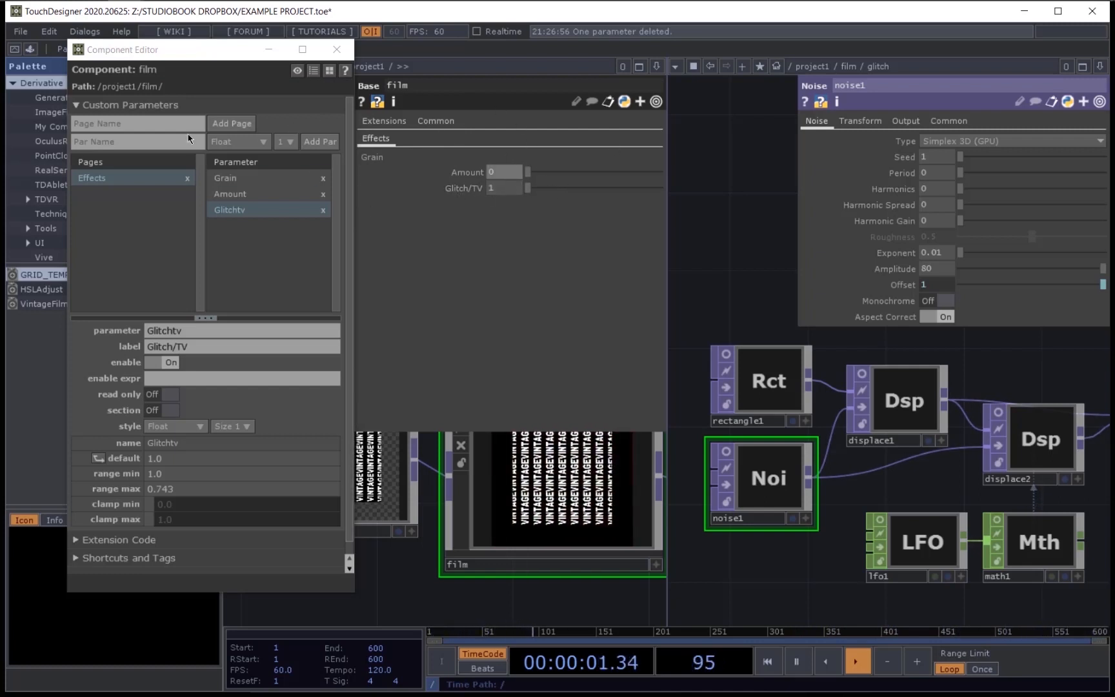
# Step: Add a Header parameter named Lens Flare to film's Effects page
pyautogui.click(224, 142)
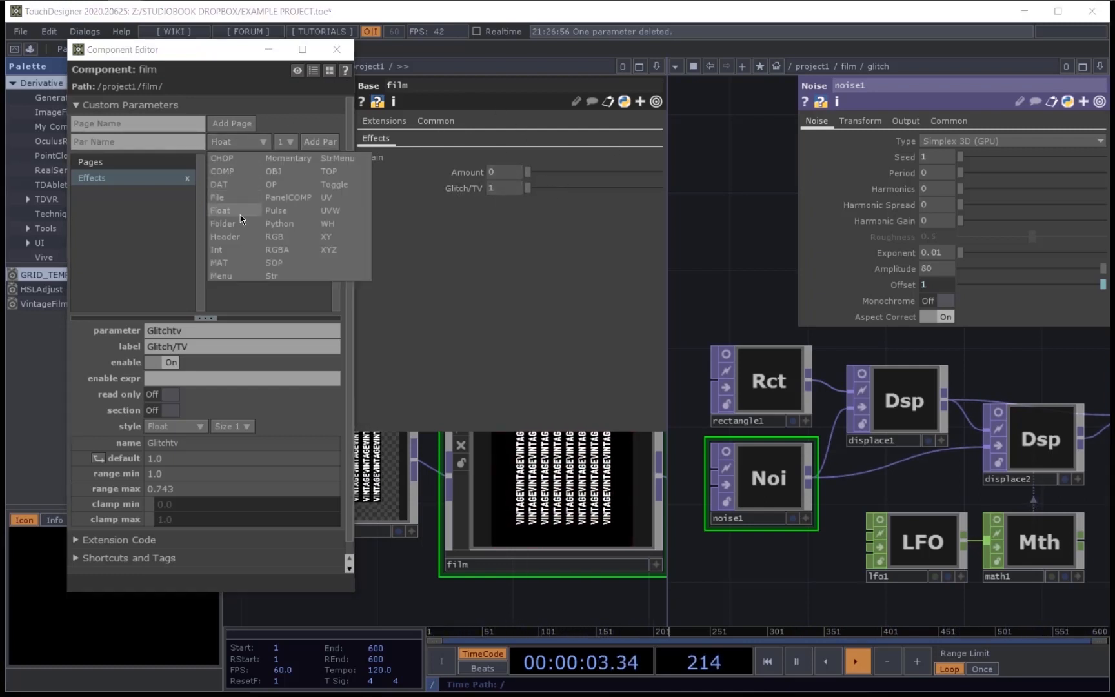
pyautogui.click(239, 237)
pyautogui.click(154, 141)
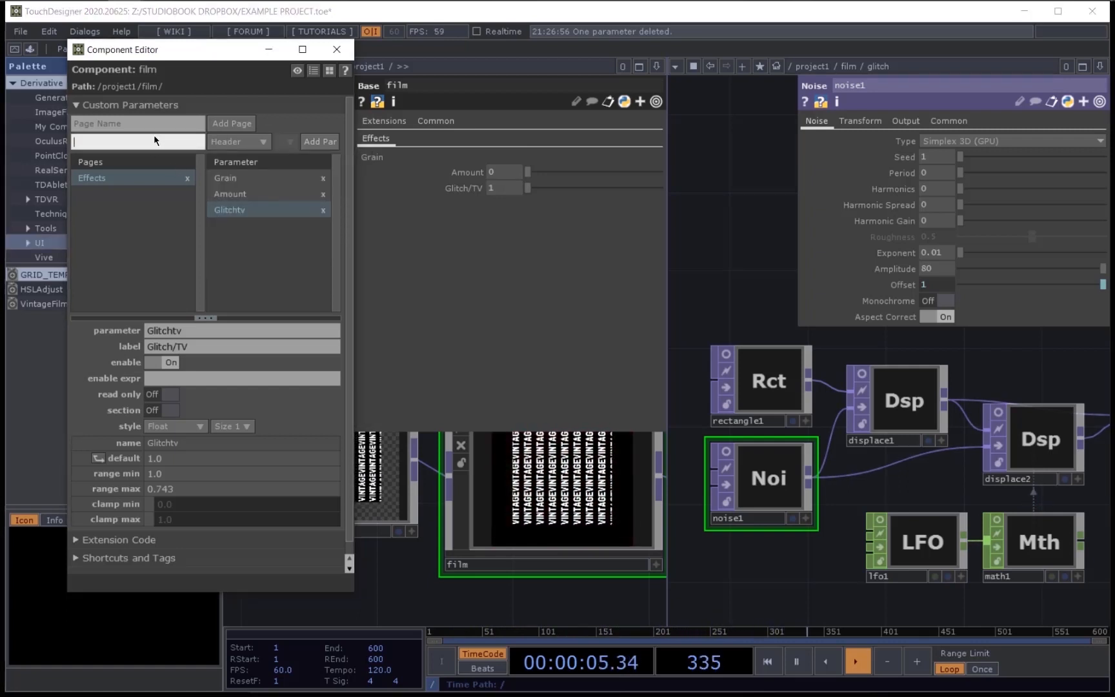
pyautogui.write('Lens')
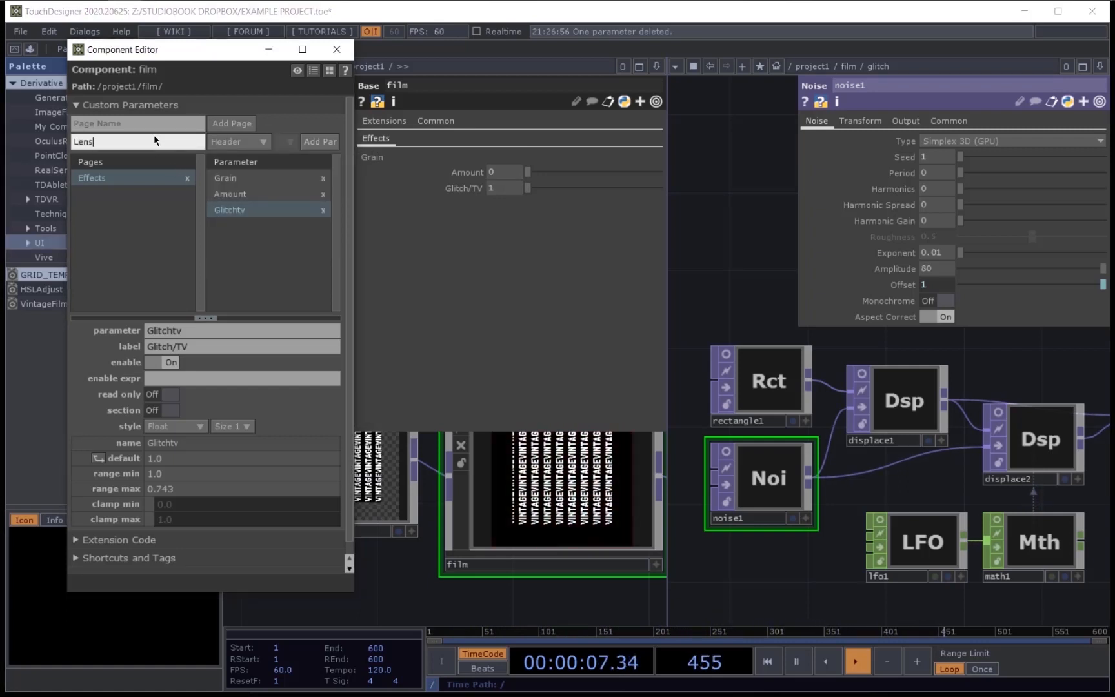
pyautogui.write(' Flare')
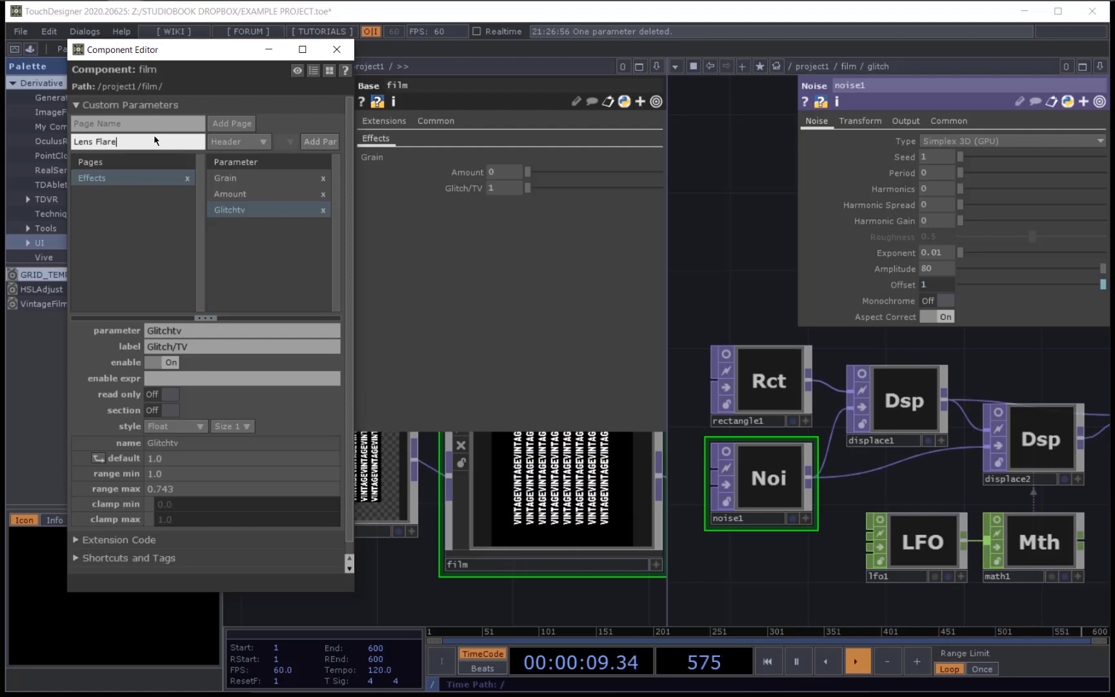
pyautogui.press('Return')
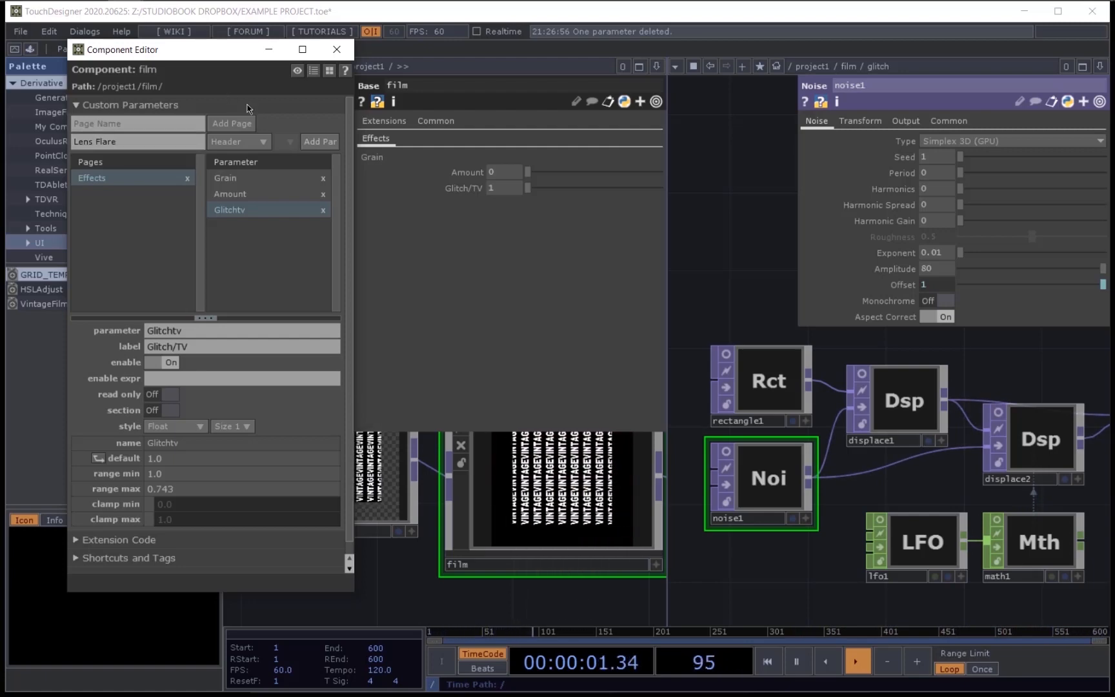
pyautogui.click(329, 142)
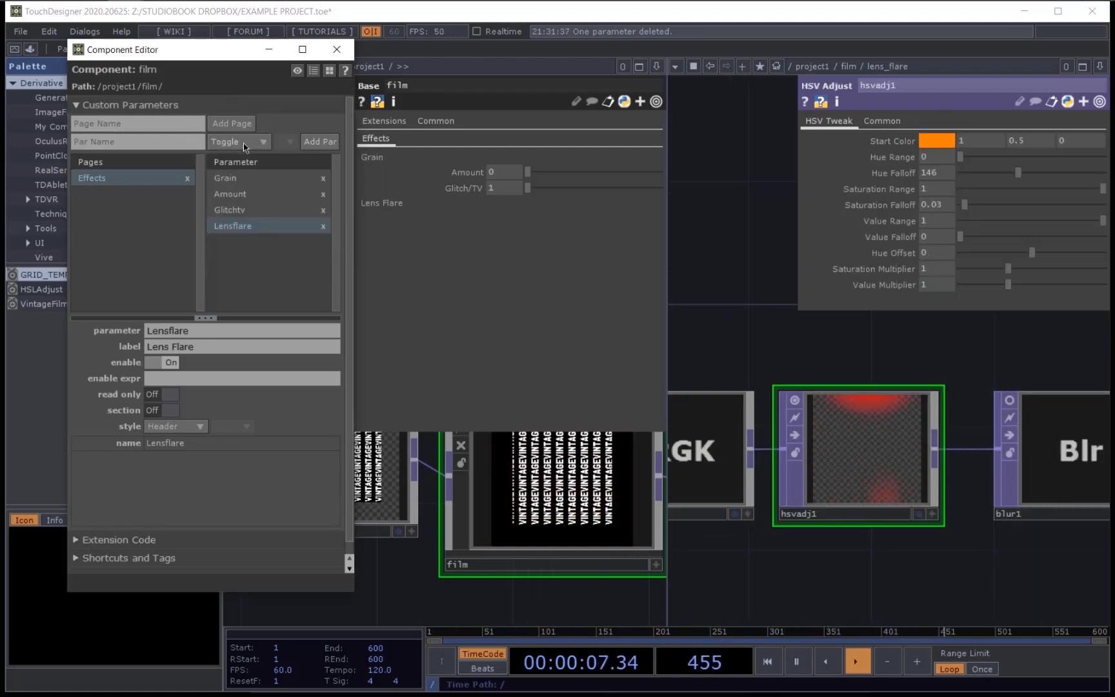
# Step: Add a Float parameter labelled Amount below the Lens Flare header
pyautogui.click(244, 142)
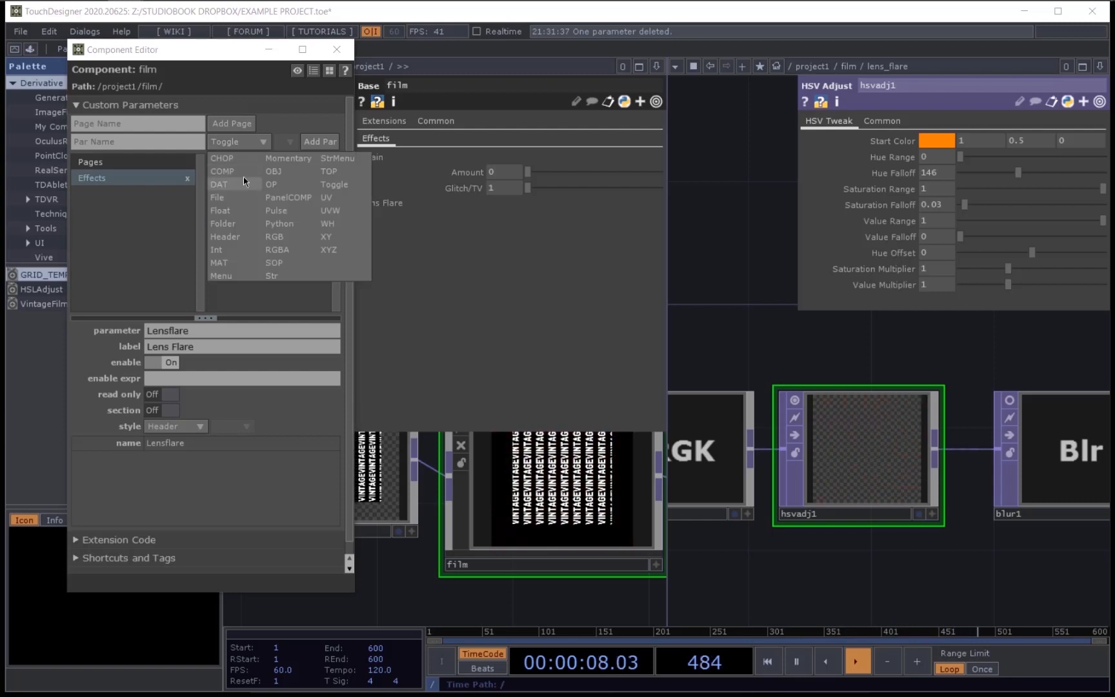
pyautogui.click(239, 211)
pyautogui.click(170, 145)
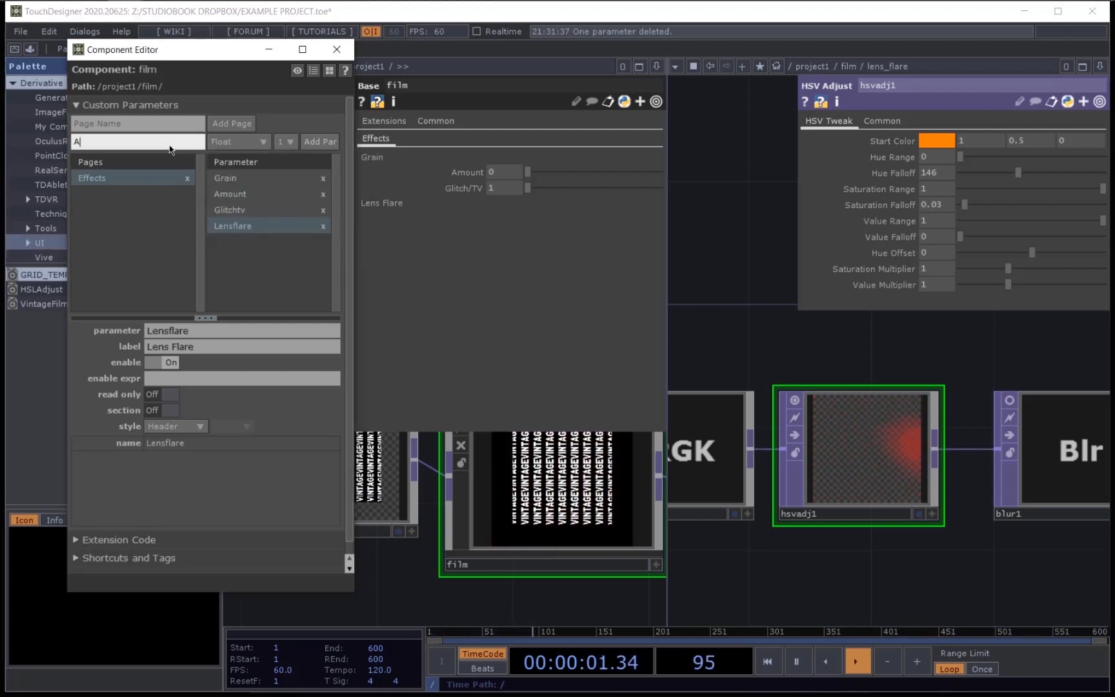
pyautogui.write('Amount')
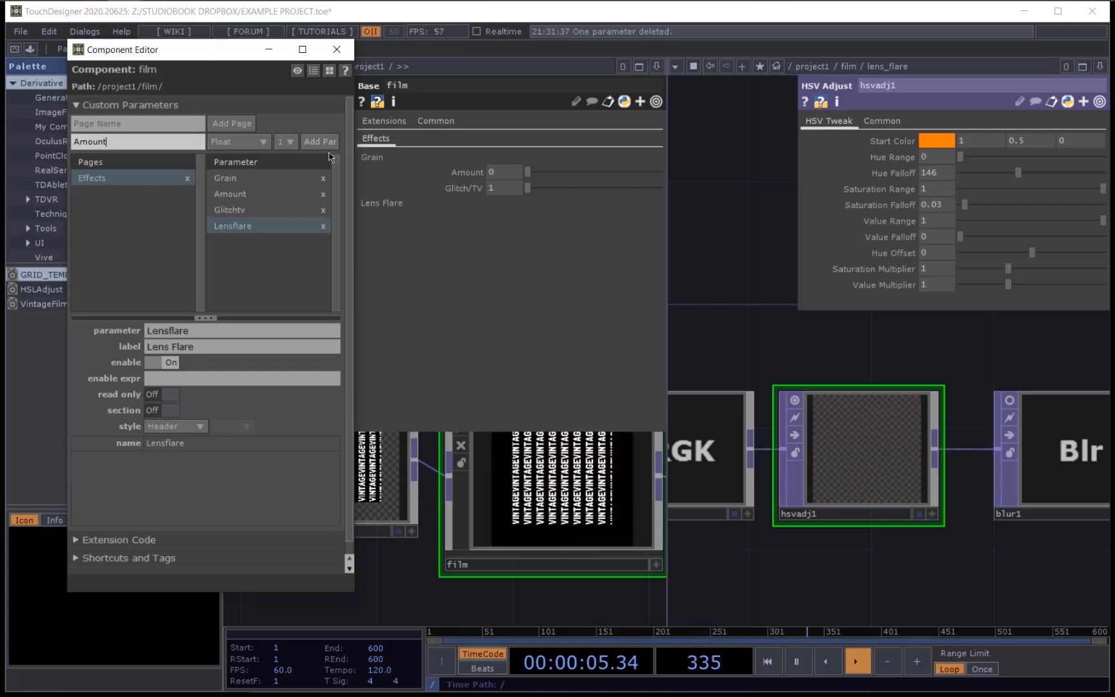
pyautogui.click(309, 143)
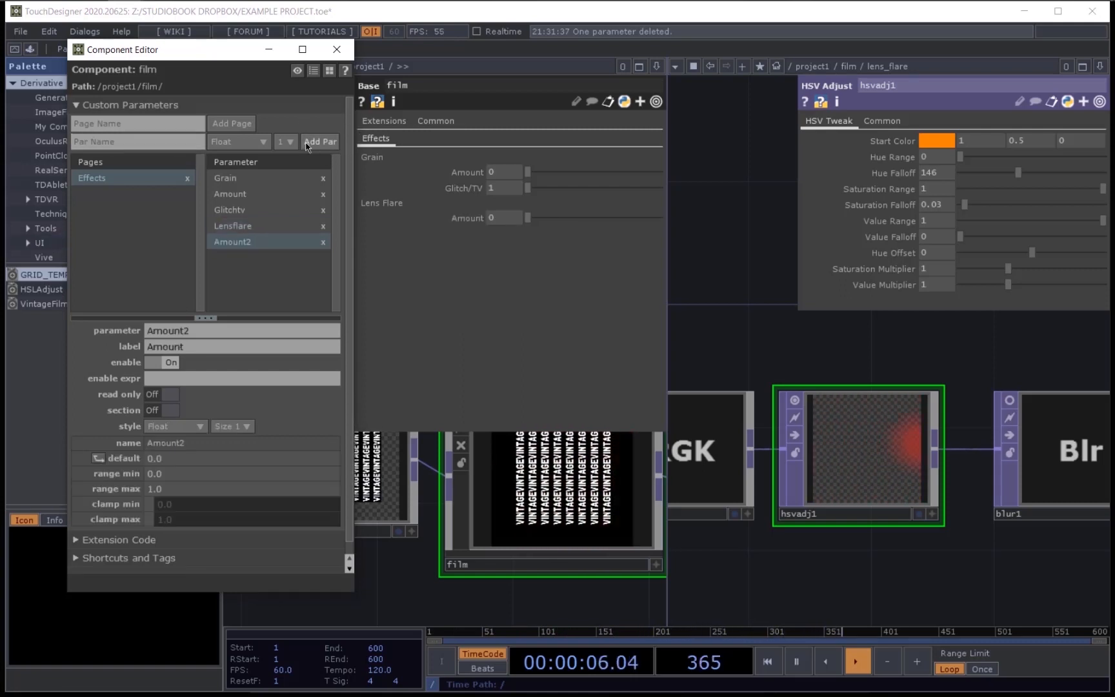
# Step: Set the range of the Lens Flare Amount parameter to a minimum of 0.5 and a maximum of 2
pyautogui.click(163, 475)
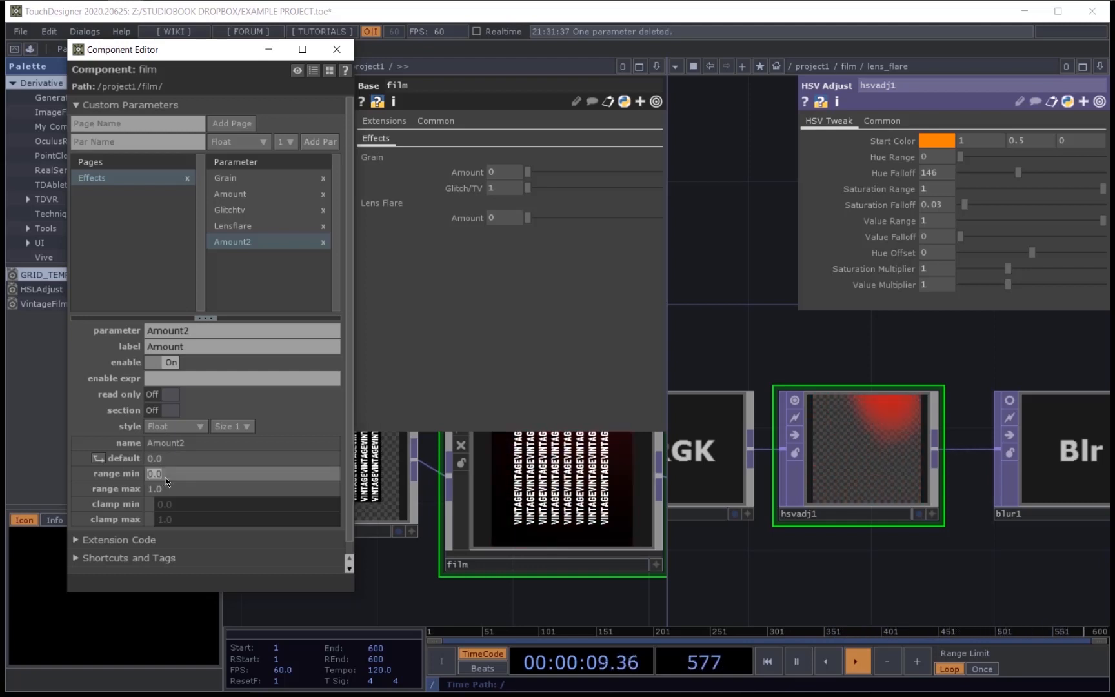
pyautogui.press('BackSpace')
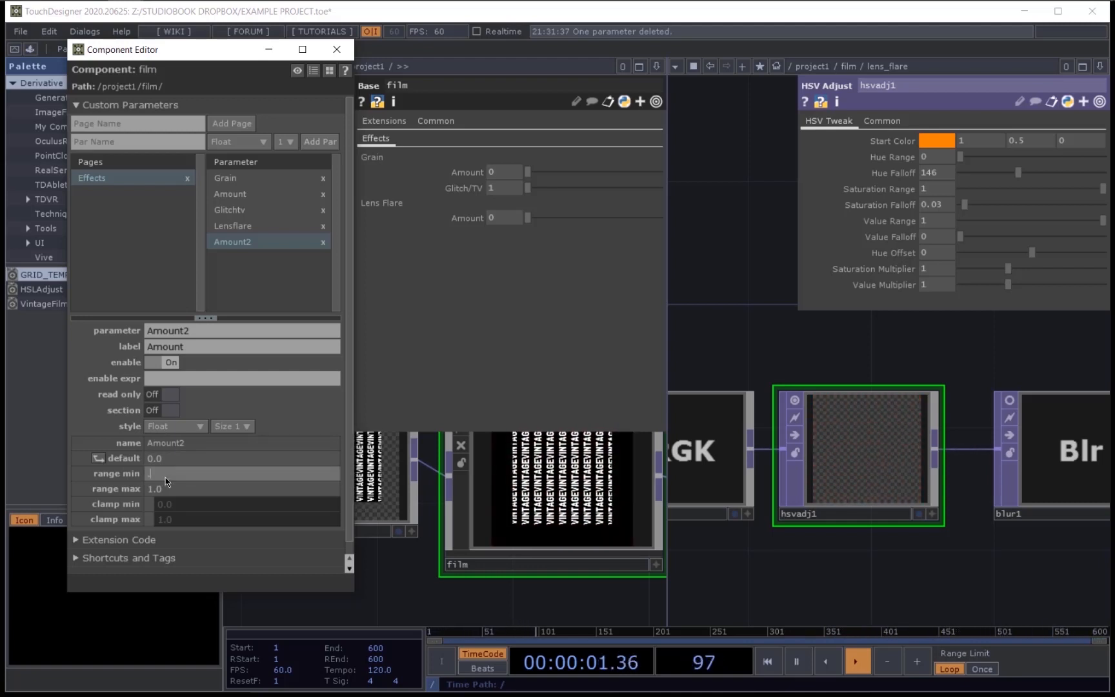
pyautogui.write('0.5')
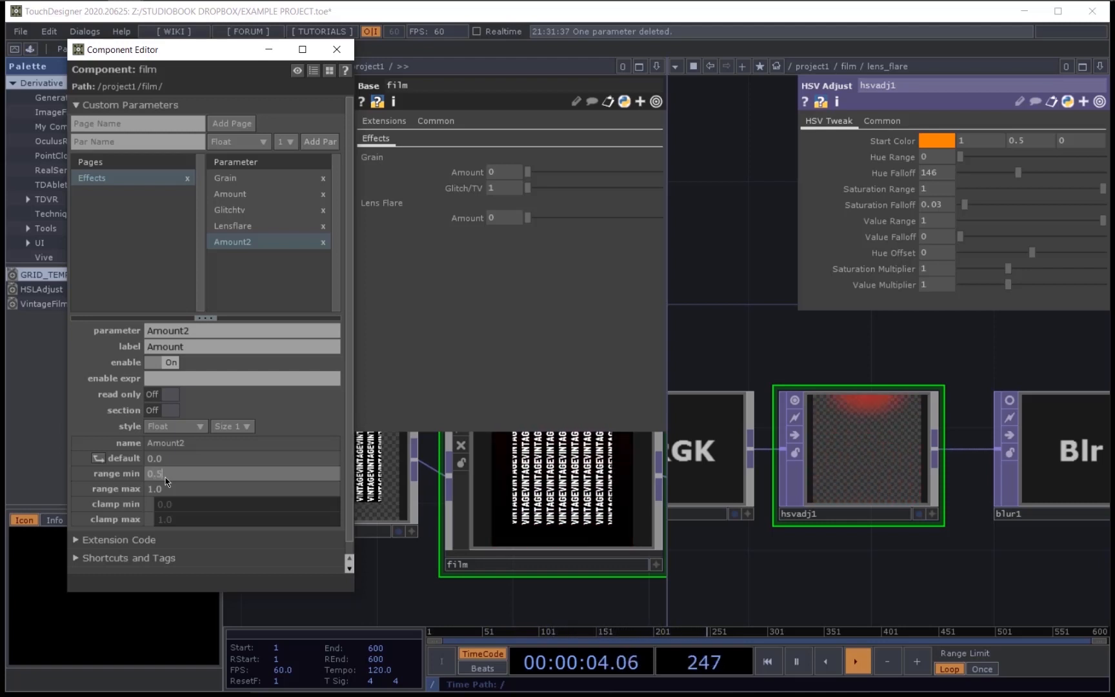
pyautogui.press('Return')
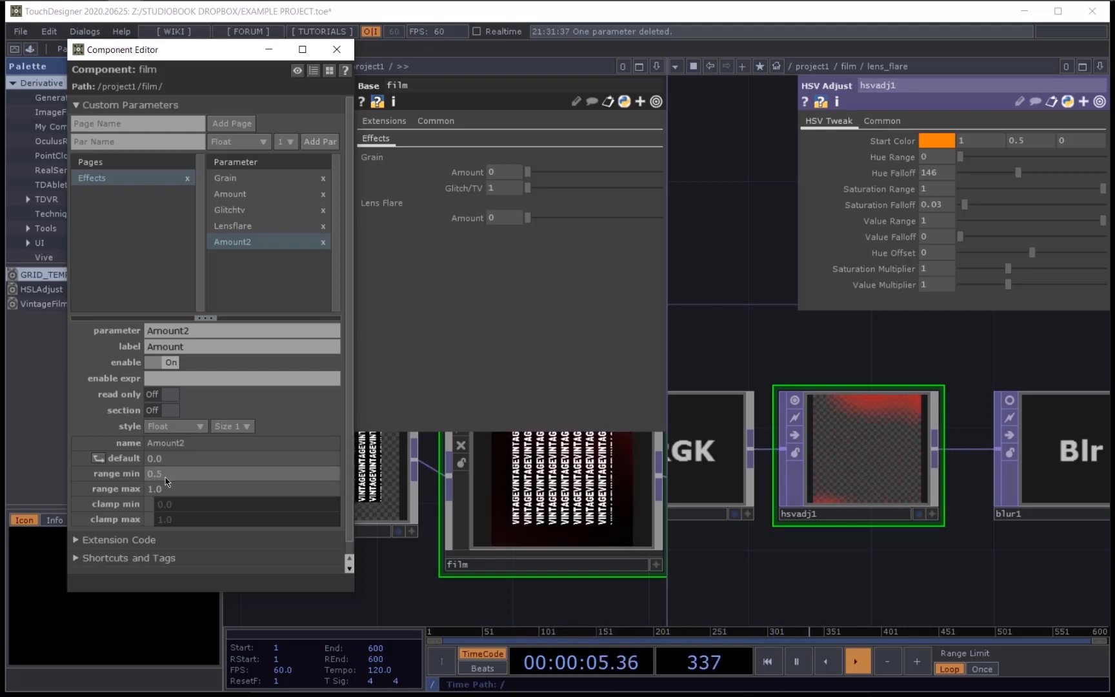
pyautogui.click(173, 489)
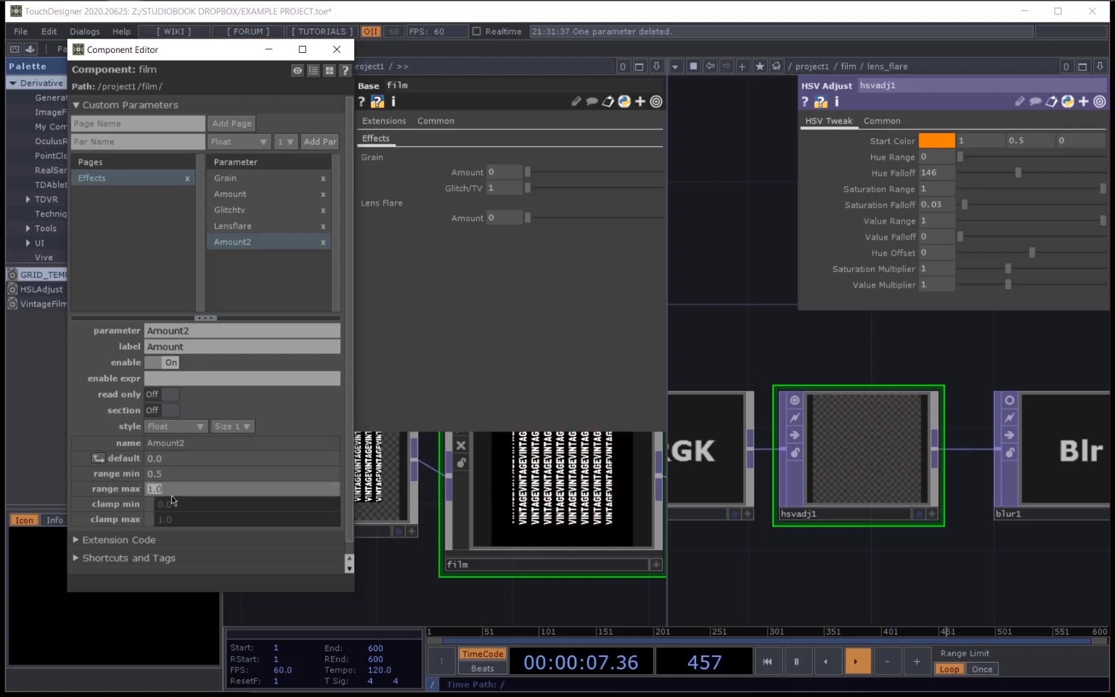
pyautogui.write('2')
pyautogui.click(479, 334)
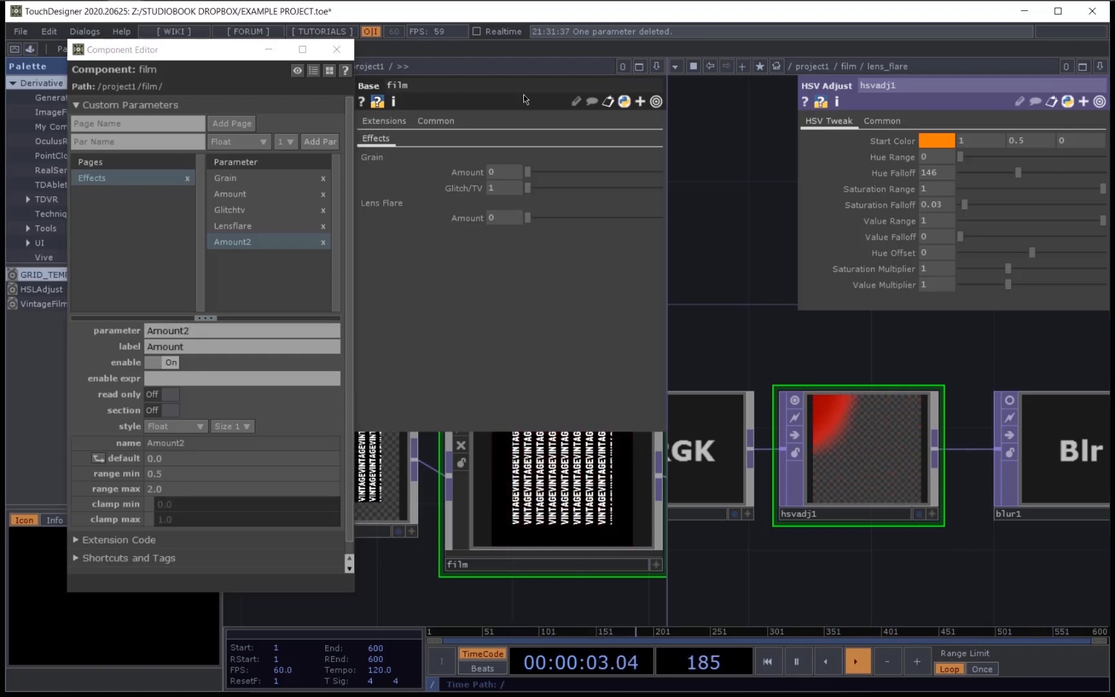
# Step: Reference the Lens Flare Amount in the Value Multiplier of hsvadj1, and test it by sweeping Amount to 2 and down to 0.5
pyautogui.scroll(-1, 872, 500)
pyautogui.scroll(3, 887, 492)
pyautogui.scroll(-2, 886, 492)
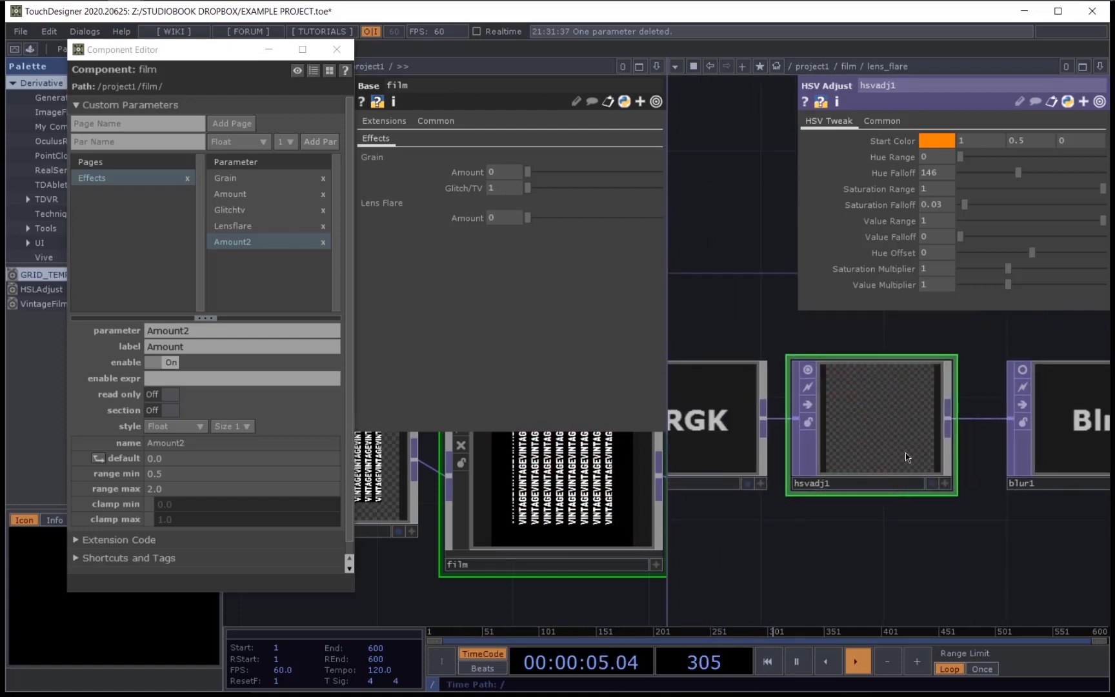
pyautogui.moveTo(462, 218); pyautogui.dragTo(897, 285)
pyautogui.click(909, 279)
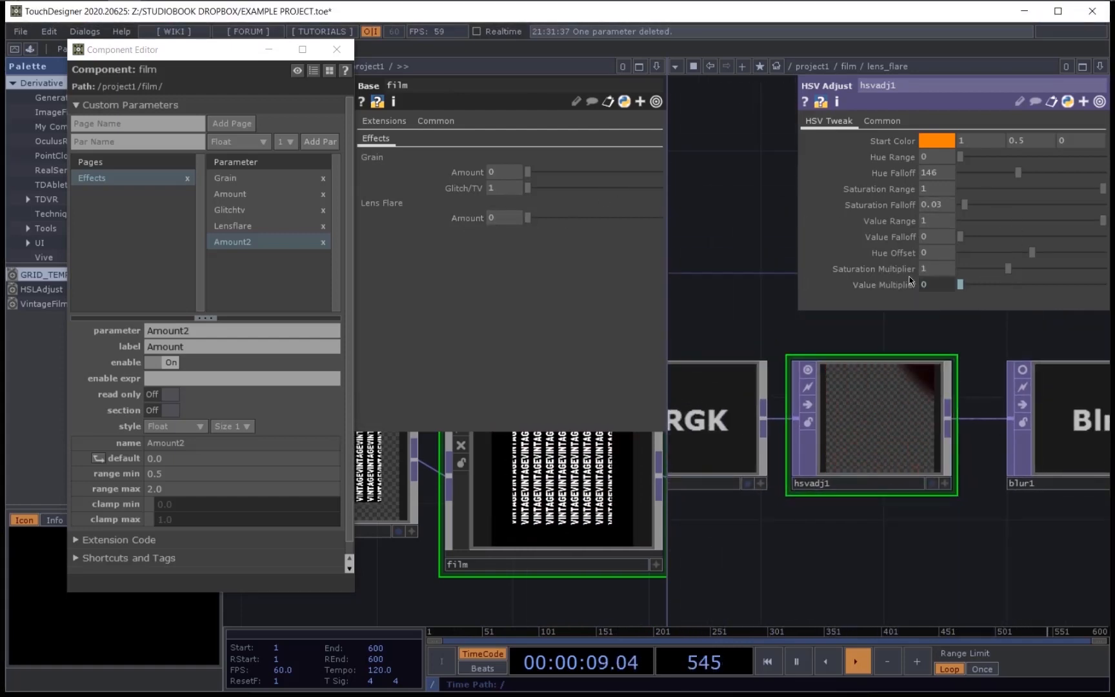
pyautogui.moveTo(532, 217); pyautogui.dragTo(642, 222)
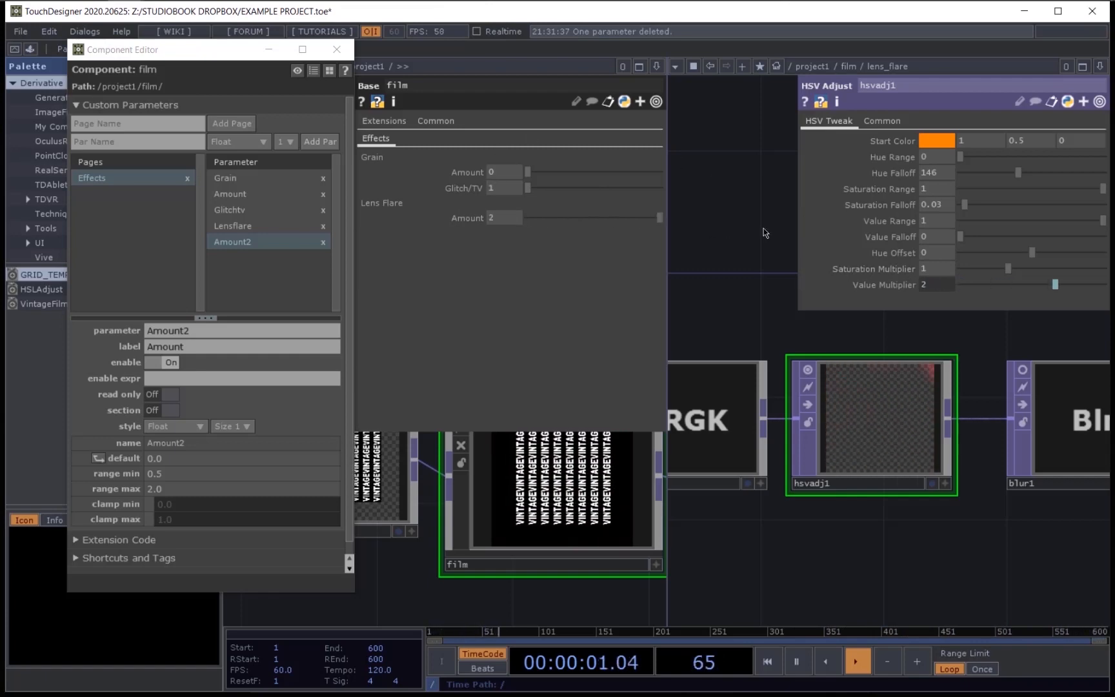
pyautogui.moveTo(499, 230); pyautogui.dragTo(406, 248)
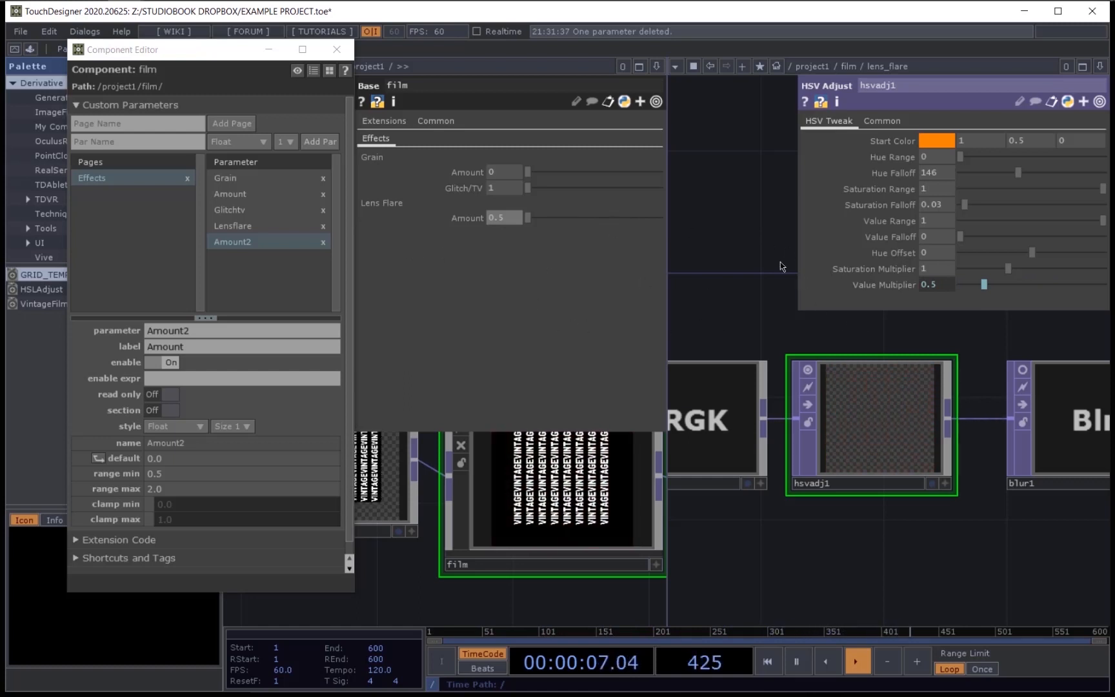
# Step: Set the range minimum of the Lens Flare Amount to 0 and lower its value to 0
pyautogui.click(165, 474)
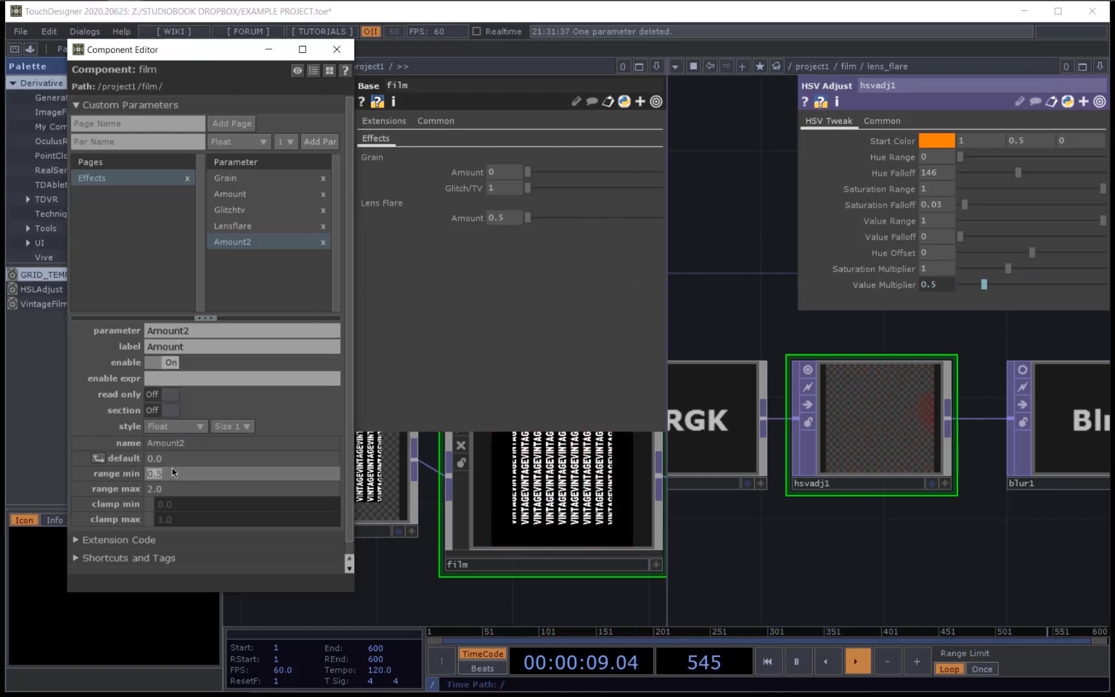
pyautogui.write('0')
pyautogui.press('Return')
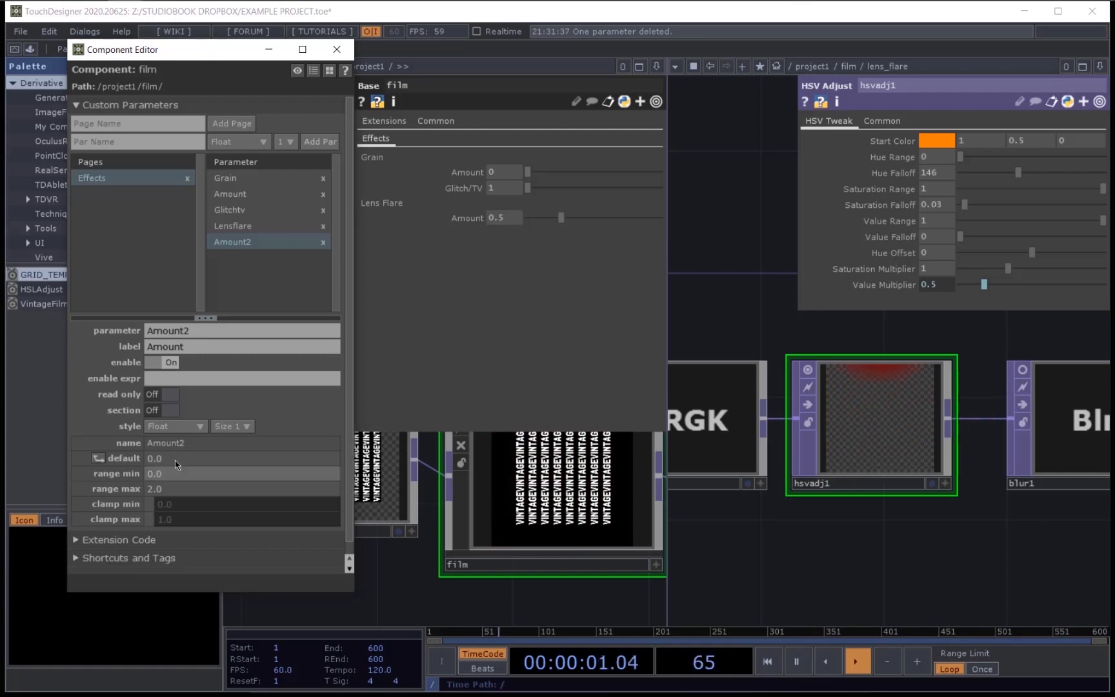
pyautogui.moveTo(528, 218); pyautogui.dragTo(447, 217)
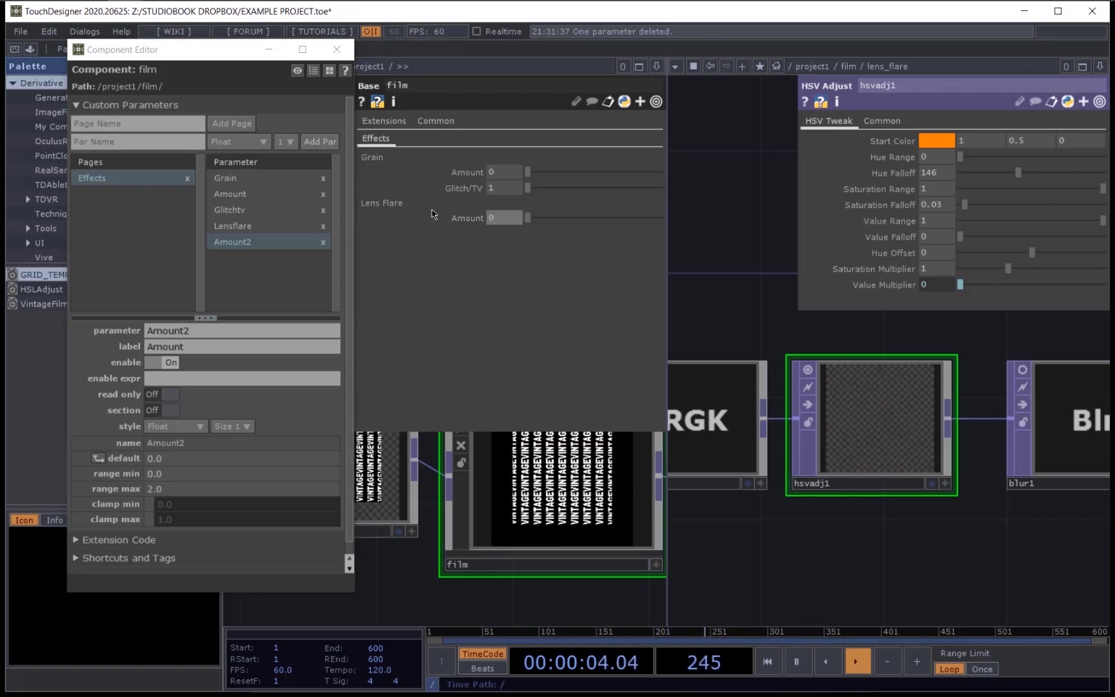
# Step: Turn on the operator previews around hsvadj1 in lens_flare, set the Lens Flare Amount to 2, and show rgbkey1's parameters
pyautogui.moveTo(891, 584); pyautogui.dragTo(1002, 569)
pyautogui.scroll(-3, 936, 542)
pyautogui.scroll(3, 839, 536)
pyautogui.moveTo(762, 526); pyautogui.dragTo(795, 521)
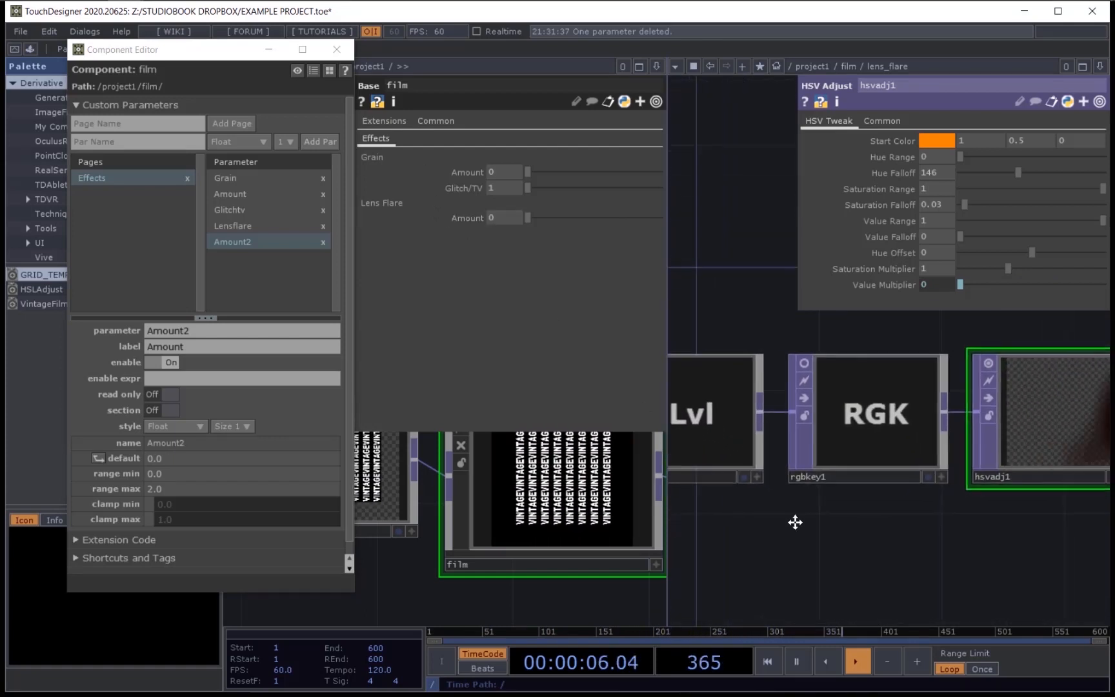
pyautogui.moveTo(959, 544); pyautogui.dragTo(784, 558)
pyautogui.scroll(2, 870, 480)
pyautogui.scroll(-2, 785, 558)
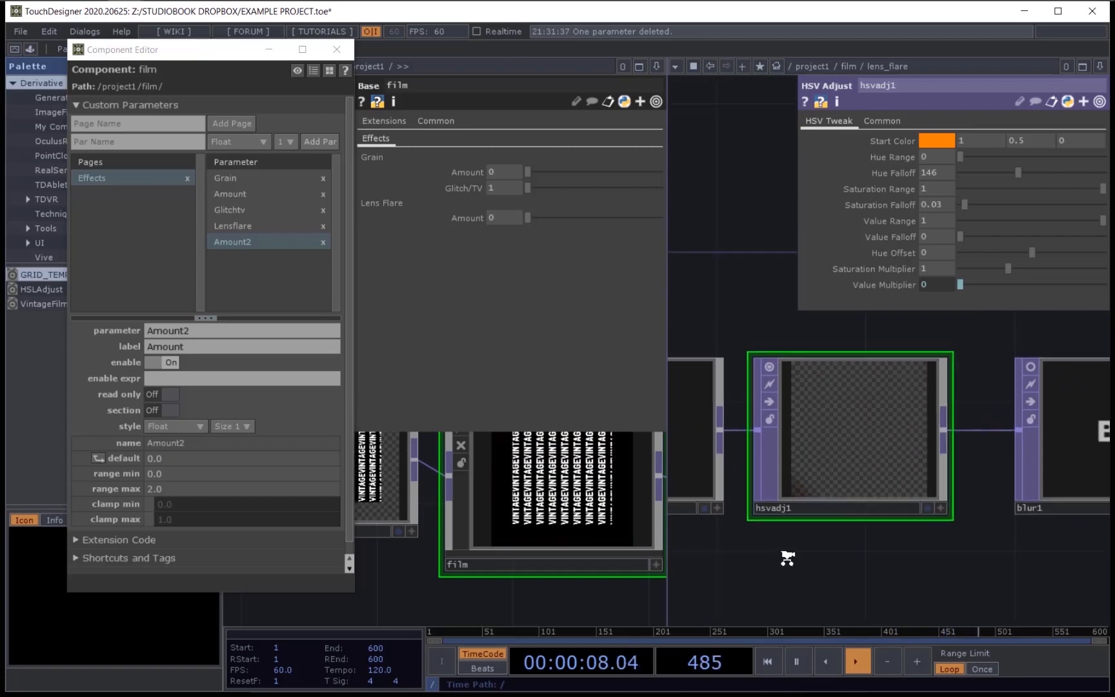
pyautogui.moveTo(712, 548); pyautogui.dragTo(834, 552)
pyautogui.scroll(-3, 798, 560)
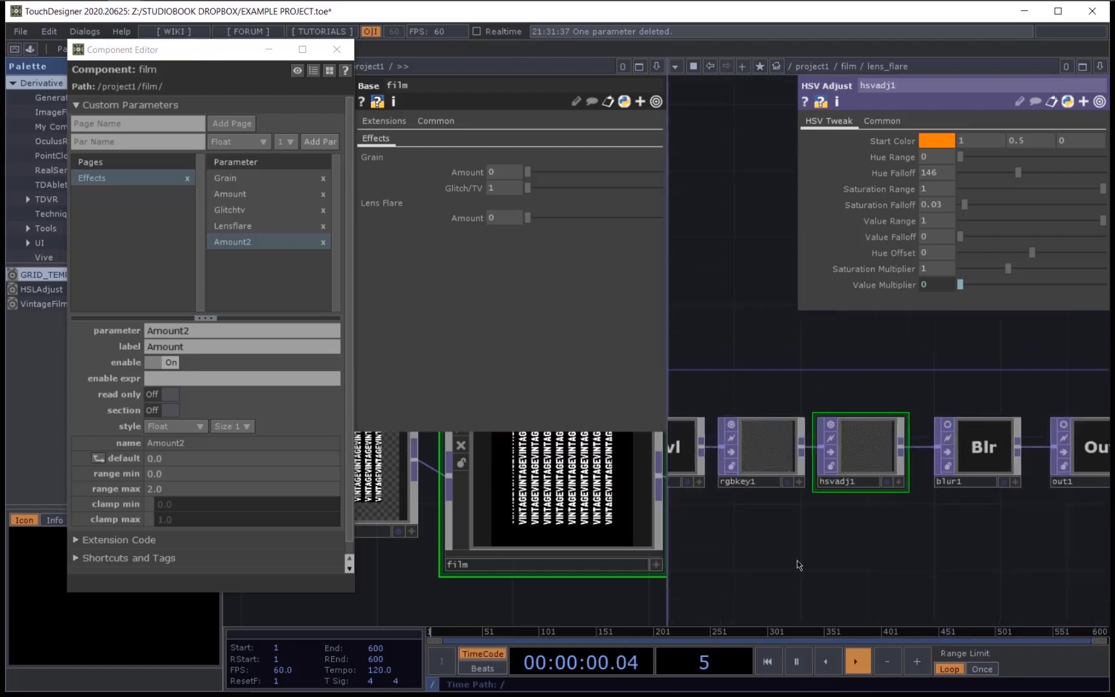
pyautogui.click(843, 436)
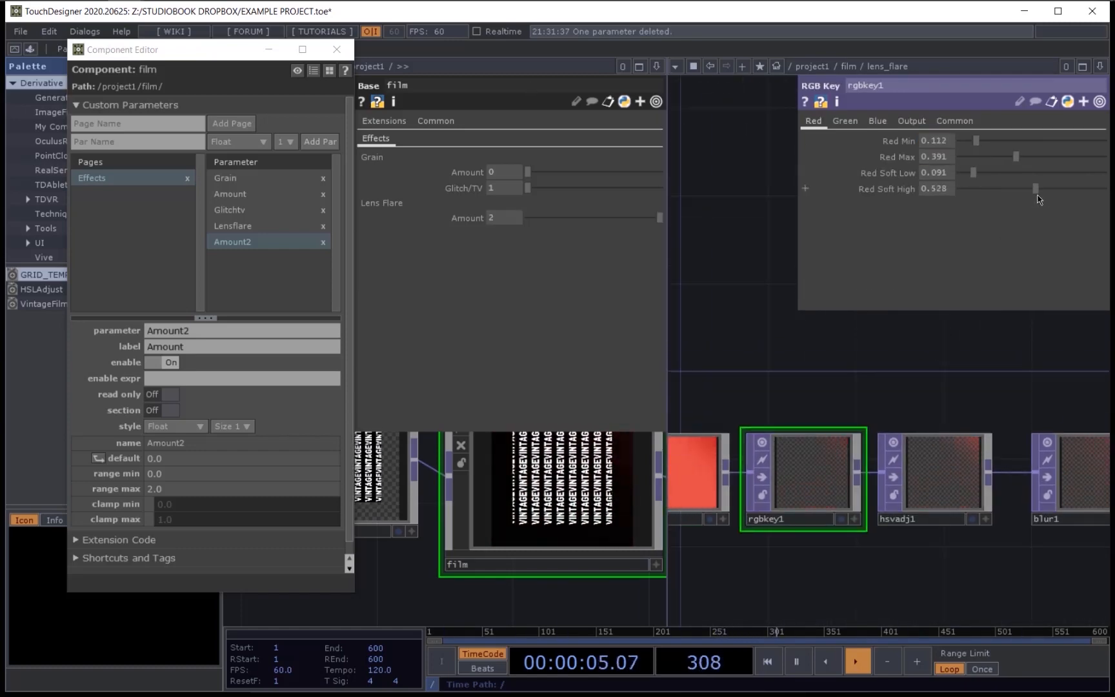
# Step: Examine the lens_flare operator chain from level1 through rgbkey1 and hsvadj1 to blur1
pyautogui.moveTo(932, 396); pyautogui.dragTo(763, 381)
pyautogui.moveTo(896, 392); pyautogui.dragTo(872, 434, button='middle')
pyautogui.click(860, 437)
pyautogui.click(860, 437)
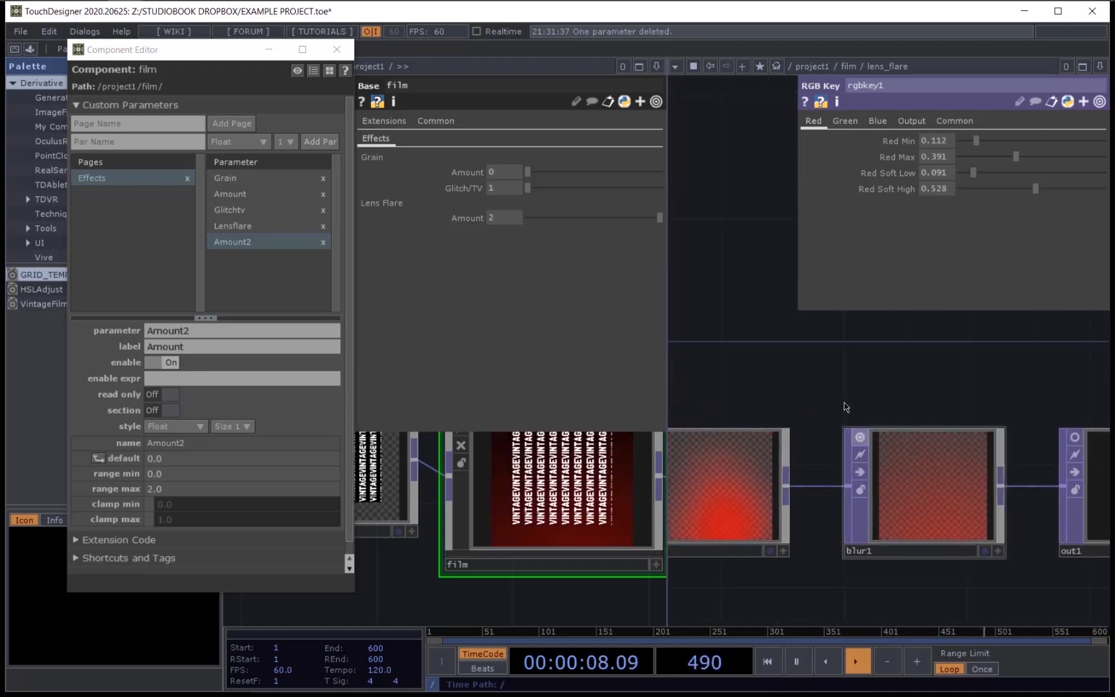
pyautogui.moveTo(844, 401); pyautogui.dragTo(954, 398)
pyautogui.moveTo(919, 356); pyautogui.dragTo(849, 412, button='middle')
pyautogui.moveTo(876, 563); pyautogui.dragTo(1002, 568)
pyautogui.moveTo(881, 552); pyautogui.dragTo(842, 540, button='middle')
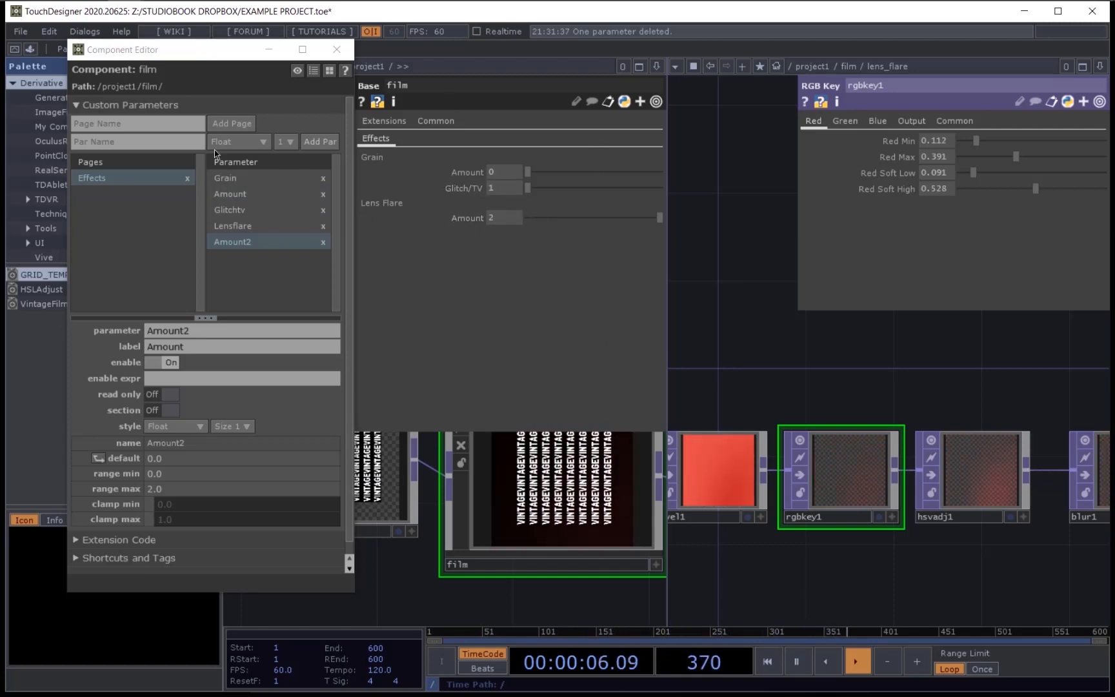
# Step: Add a Float parameter named speed below the Lens Flare Amount
pyautogui.click(131, 147)
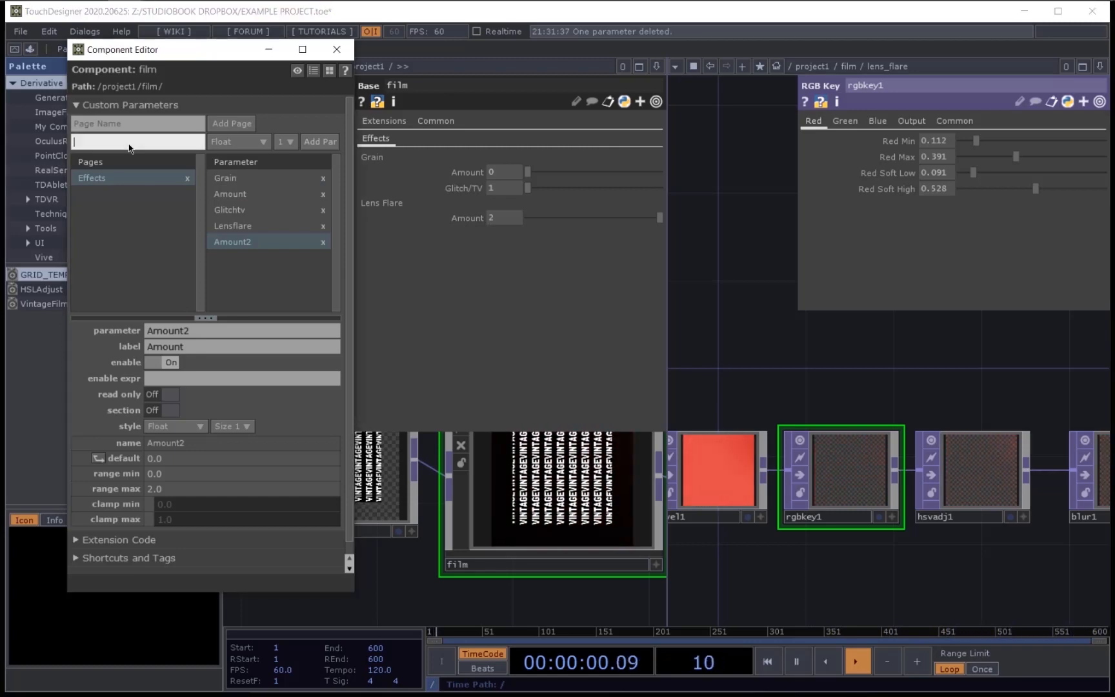
pyautogui.write('speed')
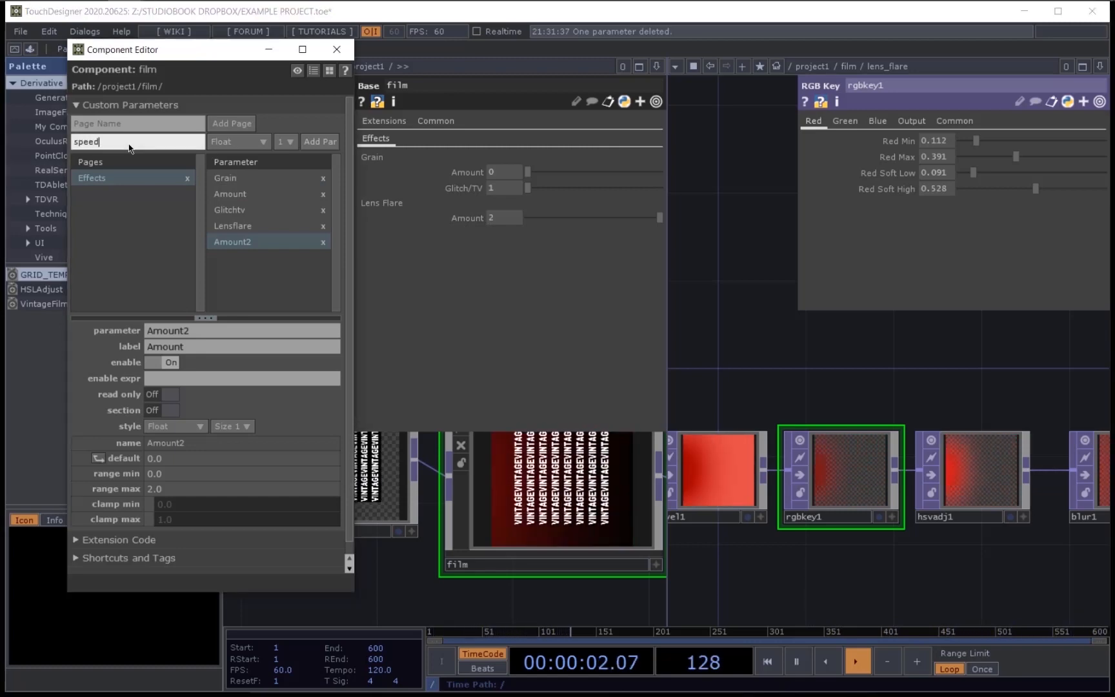
pyautogui.click(329, 148)
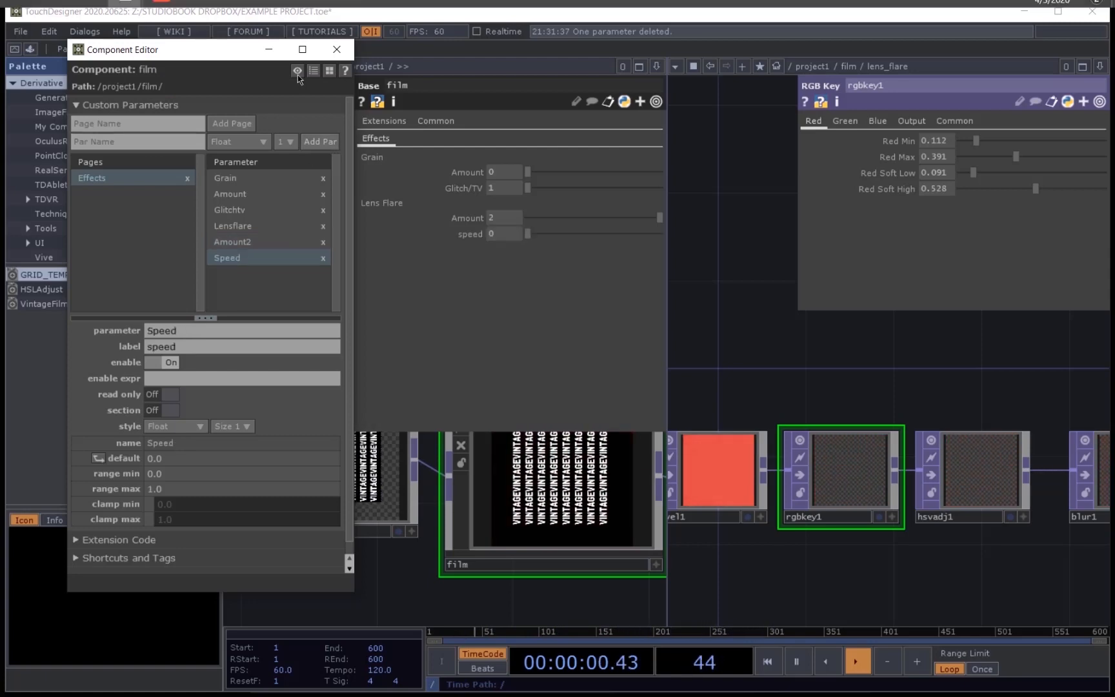
# Step: Set the default of the Lens Flare speed parameter to 2 and its range maximum to 4
pyautogui.click(162, 457)
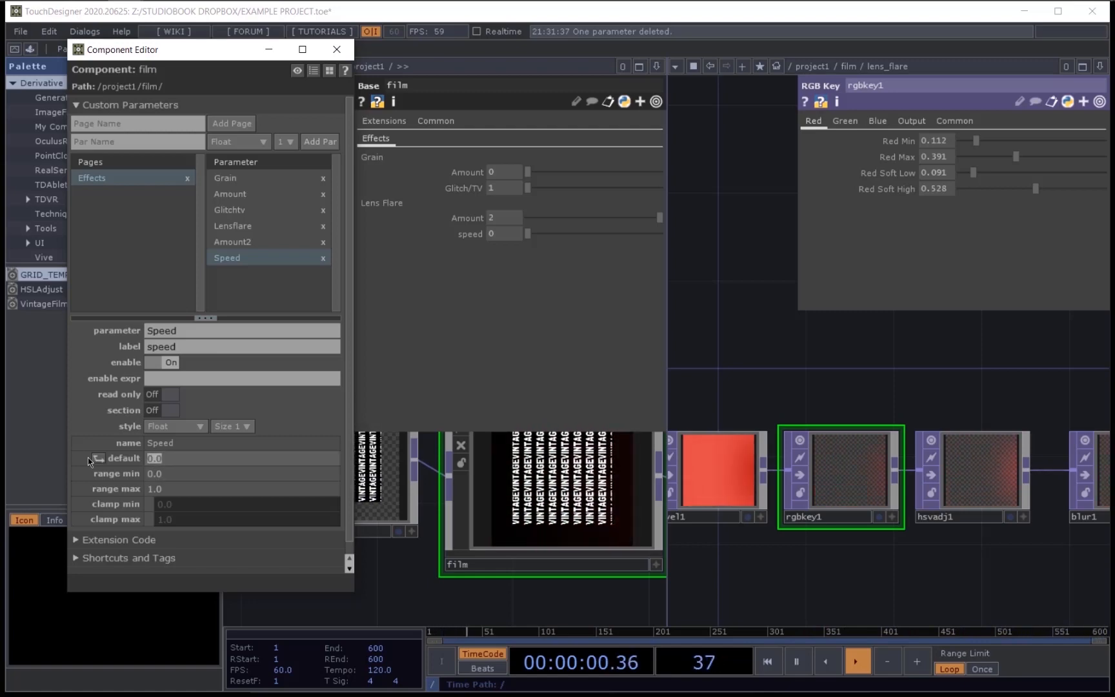
pyautogui.write('2')
pyautogui.press('Return')
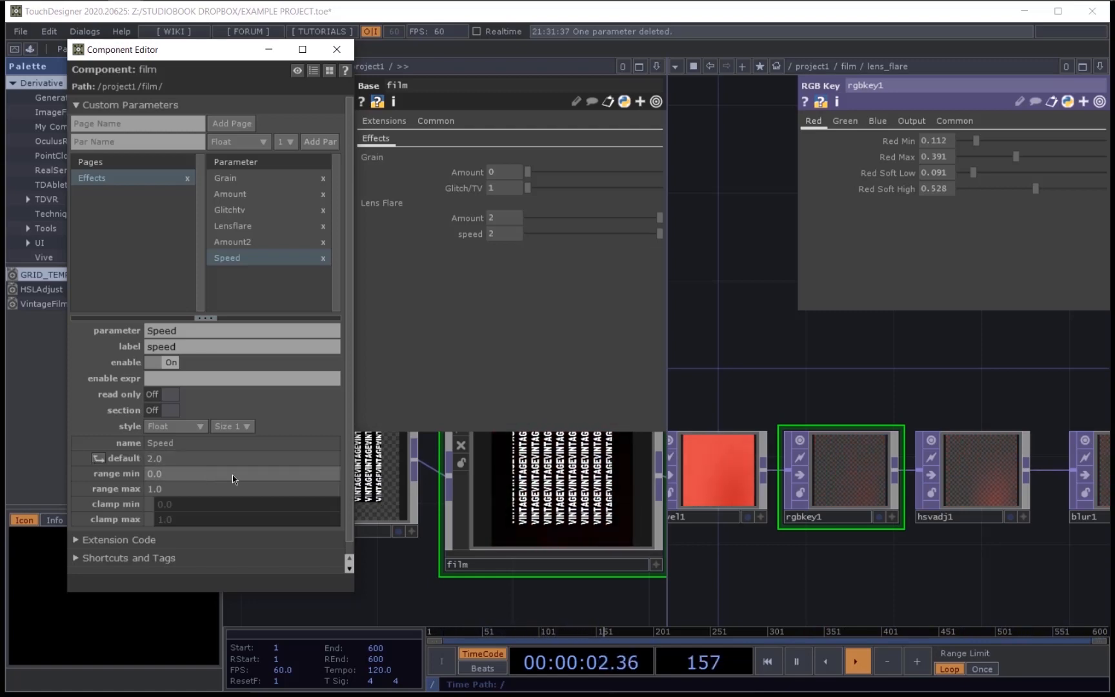
pyautogui.click(186, 488)
pyautogui.write('4')
pyautogui.press('Return')
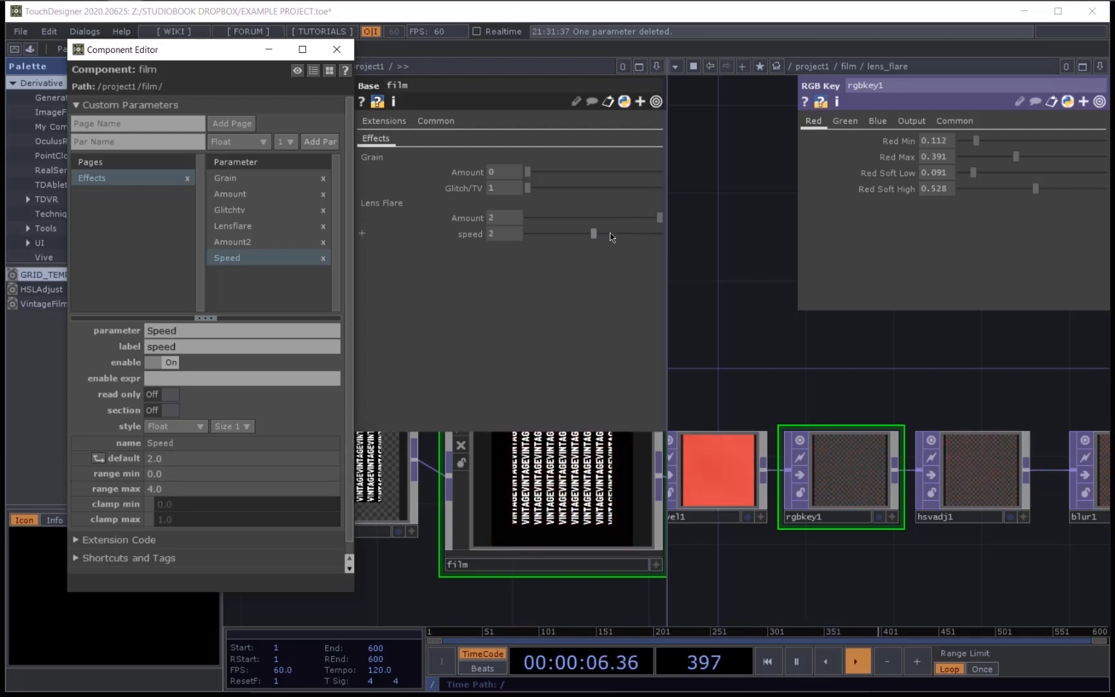
pyautogui.moveTo(594, 234); pyautogui.dragTo(500, 241)
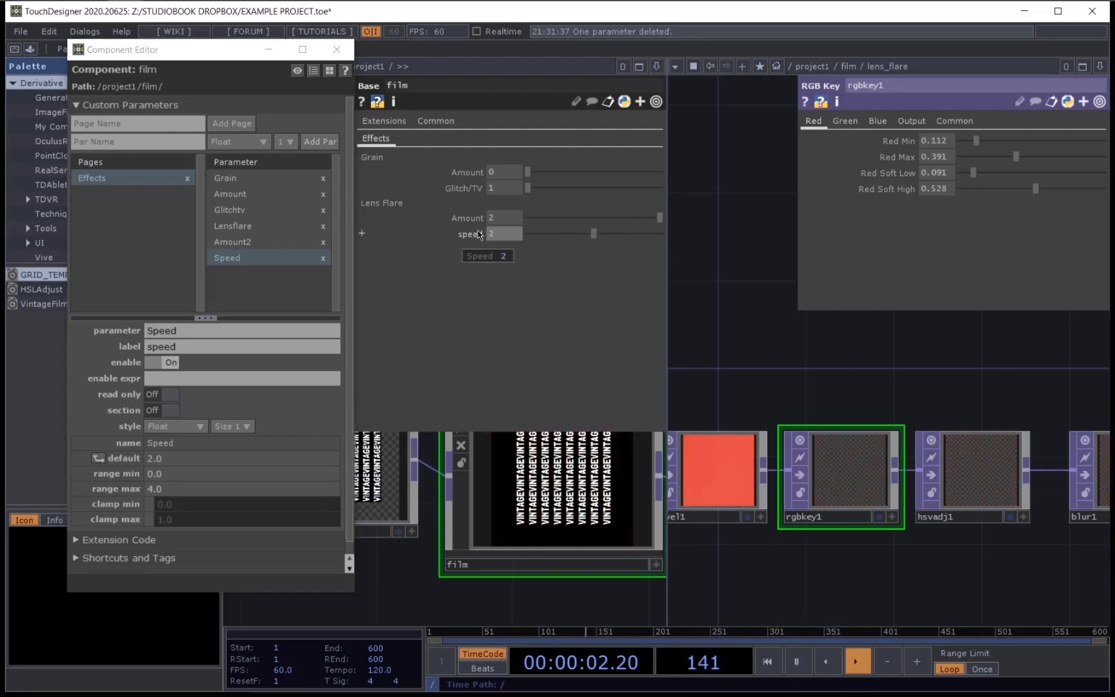
# Step: Drive the chan1 value of constant1 in lens_flare with a reference to film's Lens Flare speed parameter
pyautogui.scroll(-5, 946, 529)
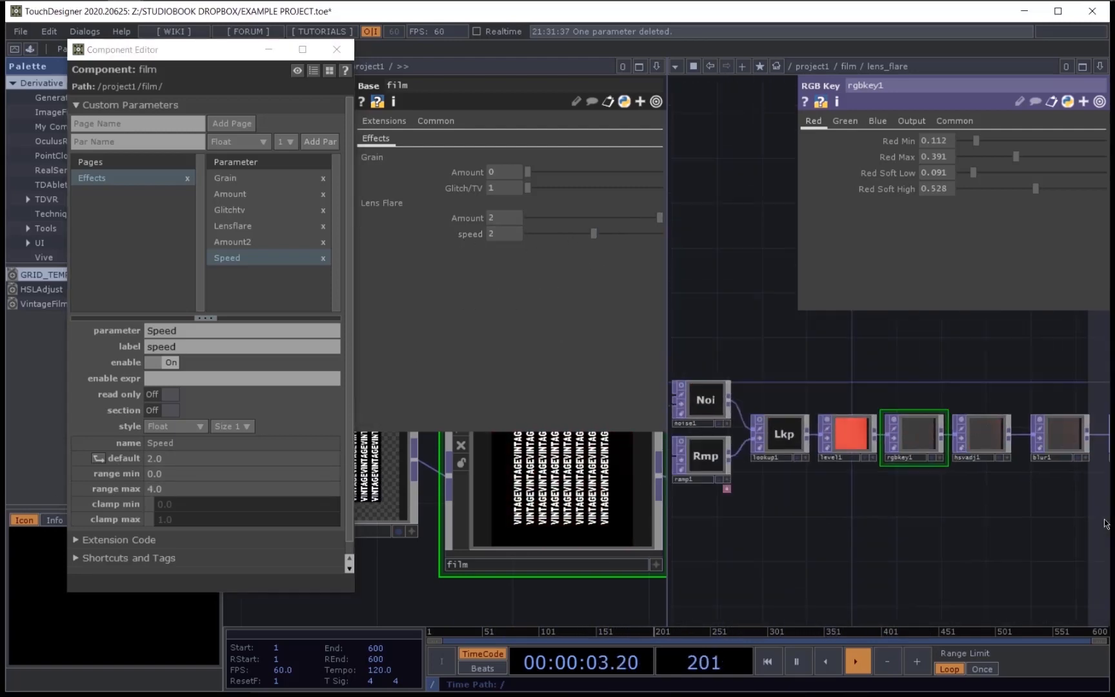
pyautogui.moveTo(699, 432); pyautogui.dragTo(943, 457)
pyautogui.scroll(3, 903, 473)
pyautogui.scroll(5, 981, 509)
pyautogui.moveTo(981, 509); pyautogui.dragTo(961, 590)
pyautogui.scroll(1, 836, 443)
pyautogui.click(836, 443)
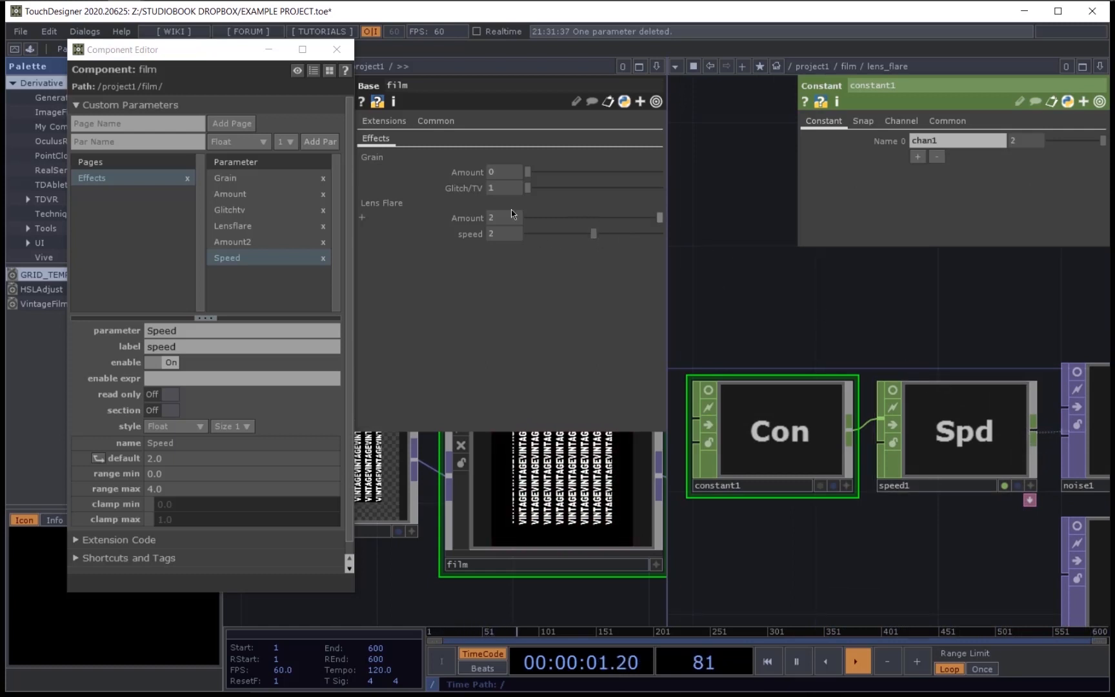
pyautogui.moveTo(471, 234); pyautogui.dragTo(1022, 138)
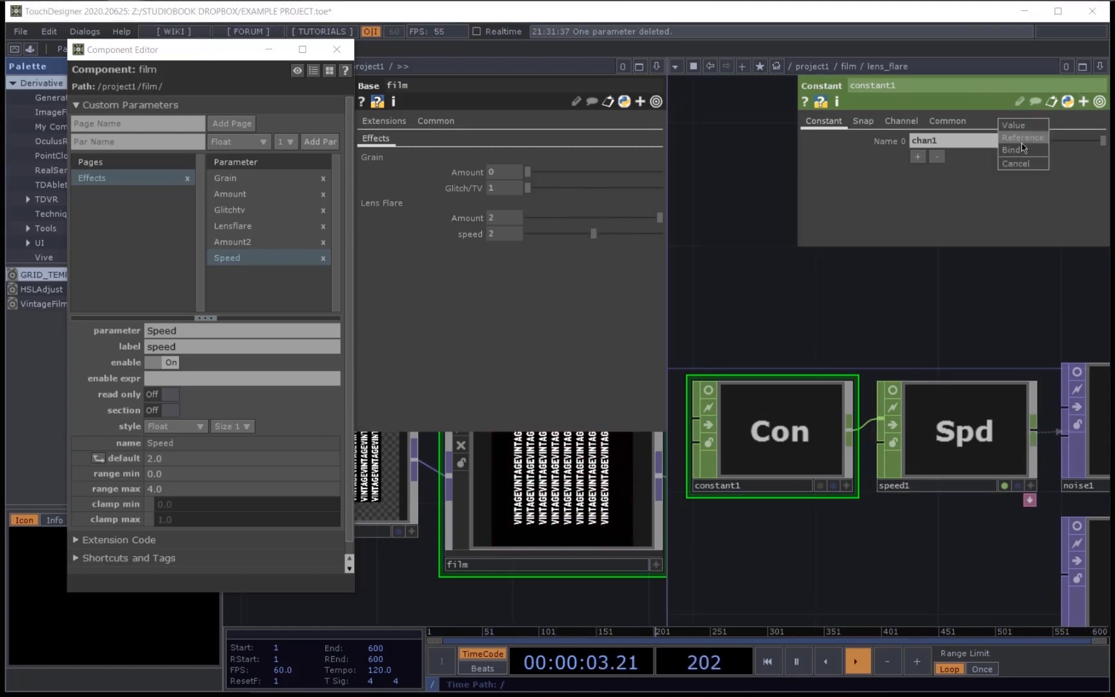
pyautogui.click(1023, 143)
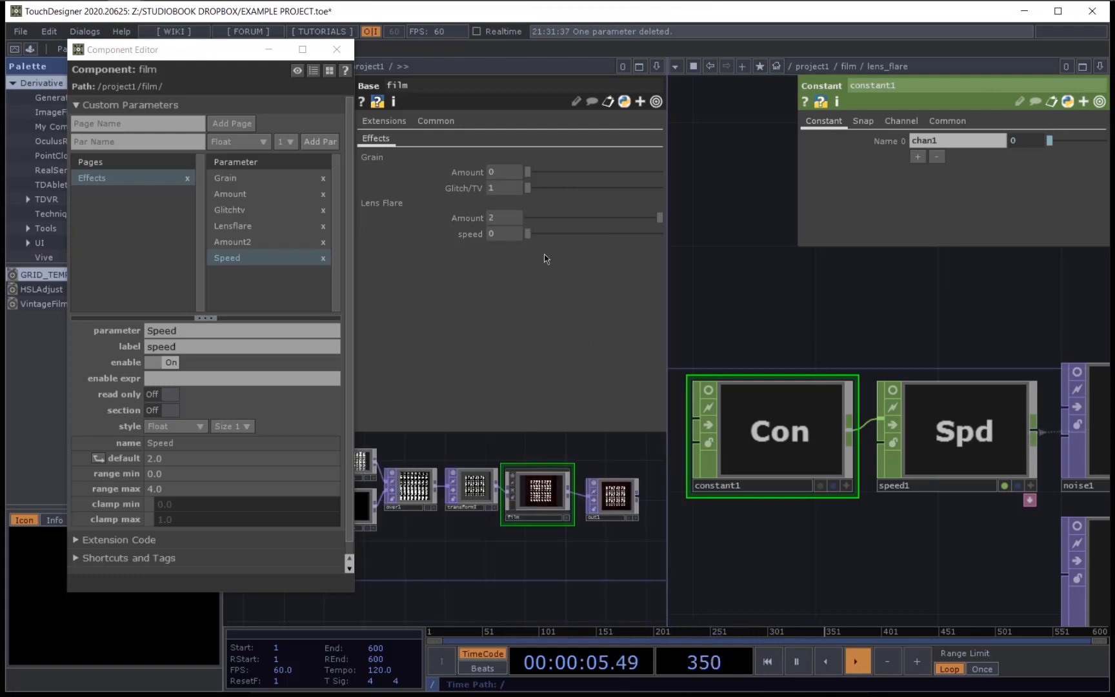
# Step: Change the label of the Lens Flare speed parameter to Speed with a capital S
pyautogui.click(151, 142)
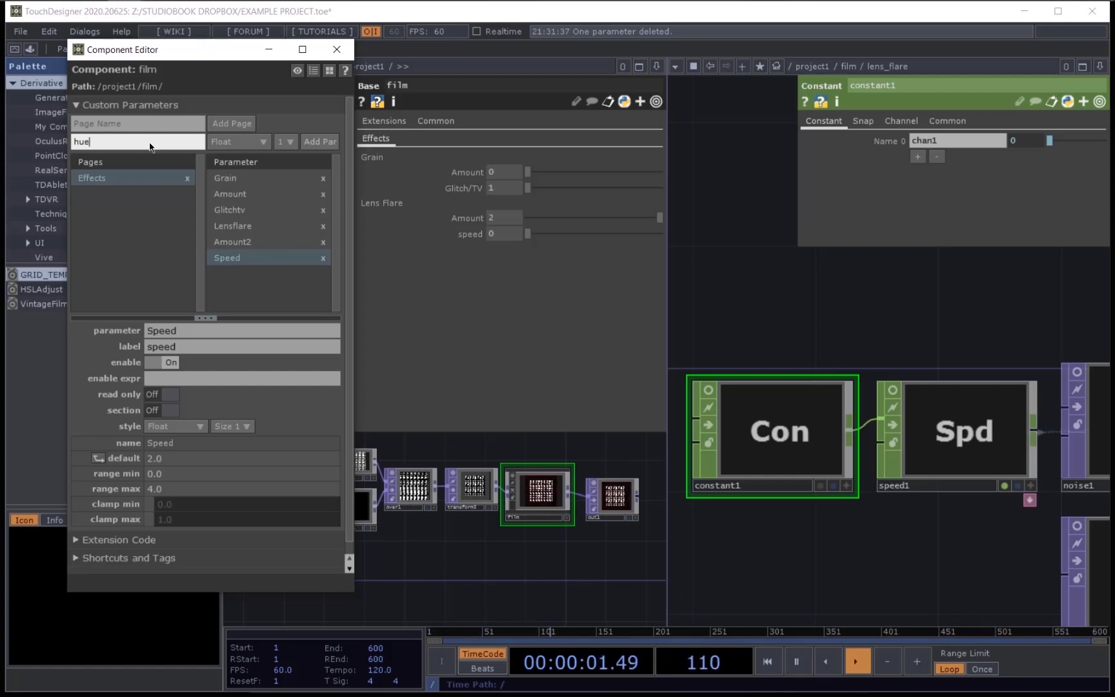
pyautogui.click(180, 347)
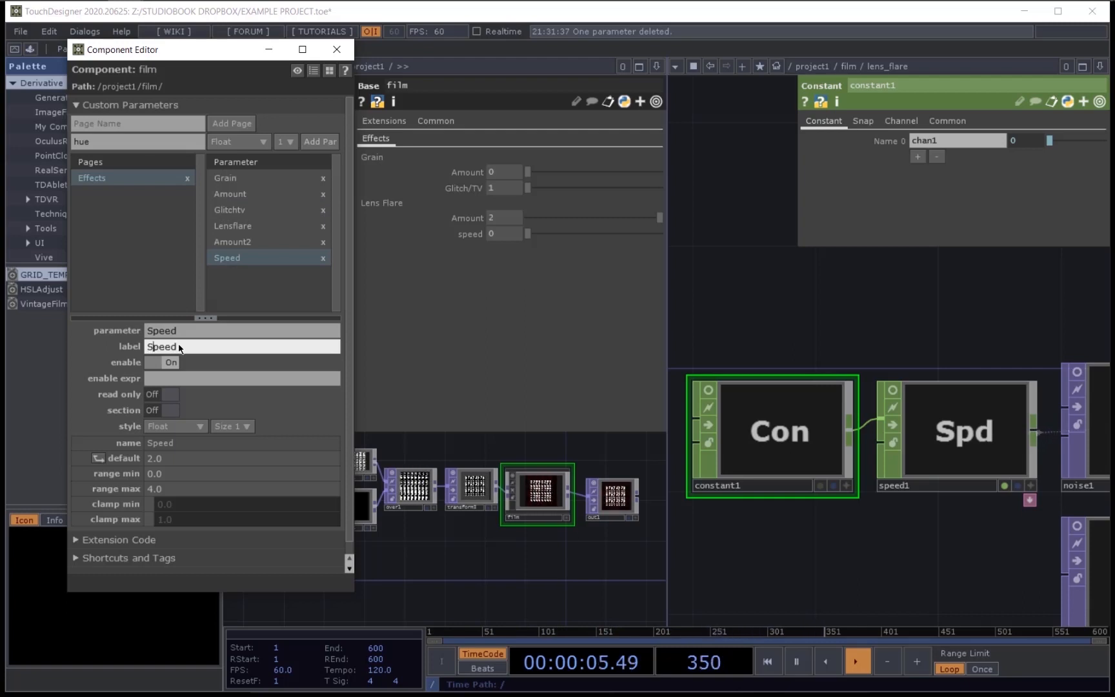
pyautogui.write('S')
pyautogui.press('Return')
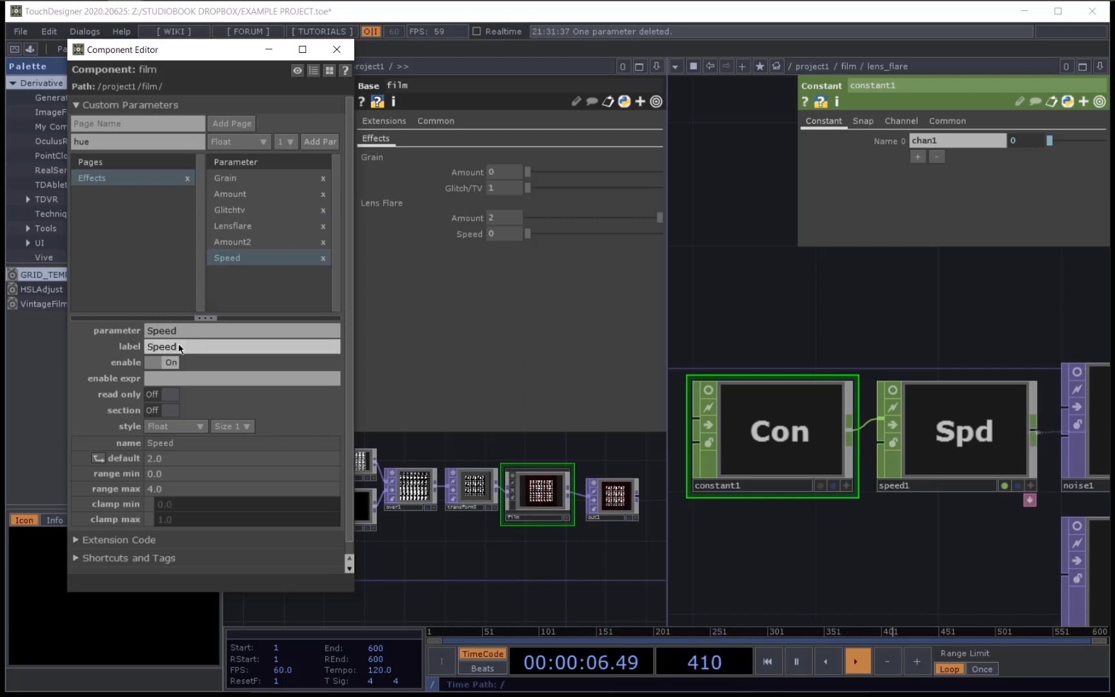
# Step: Add a Float parameter named Hue below Speed, with a range minimum of -360 and maximum of 360
pyautogui.click(131, 145)
pyautogui.moveTo(90, 146); pyautogui.dragTo(11, 138)
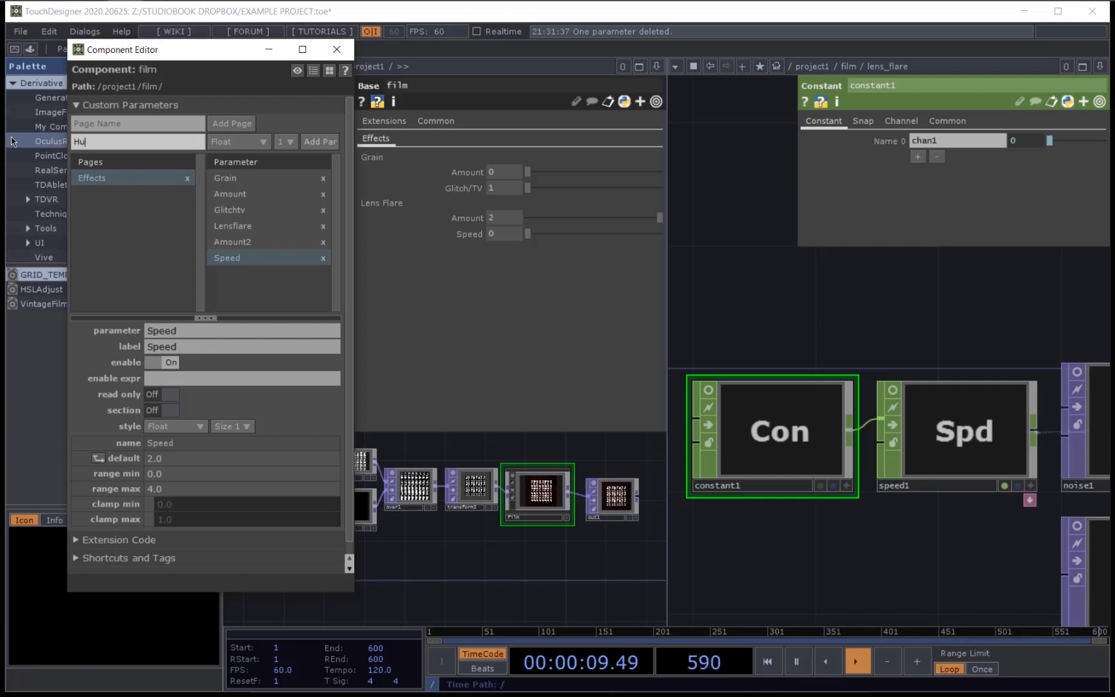
pyautogui.click(313, 142)
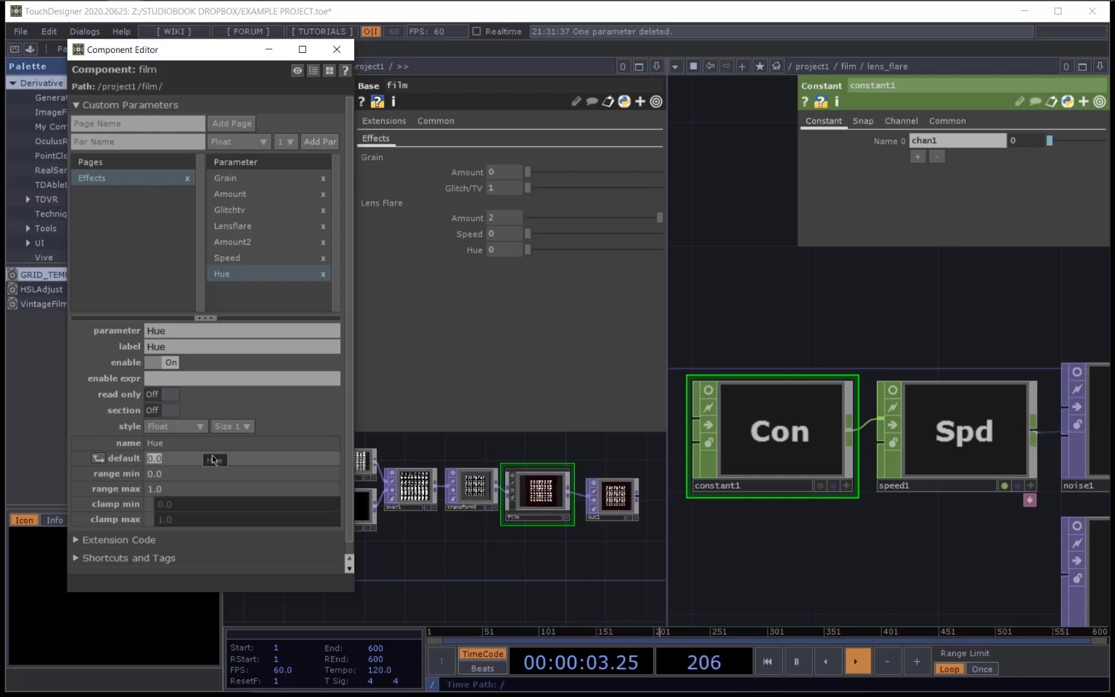
pyautogui.click(173, 473)
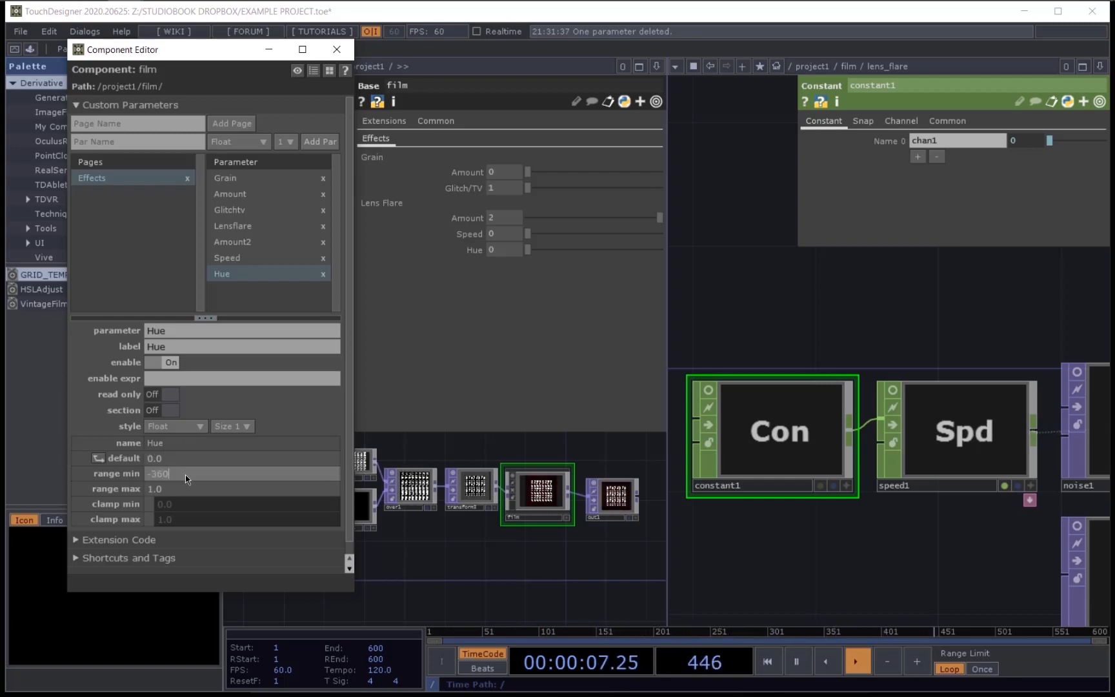
pyautogui.click(184, 489)
pyautogui.write('360')
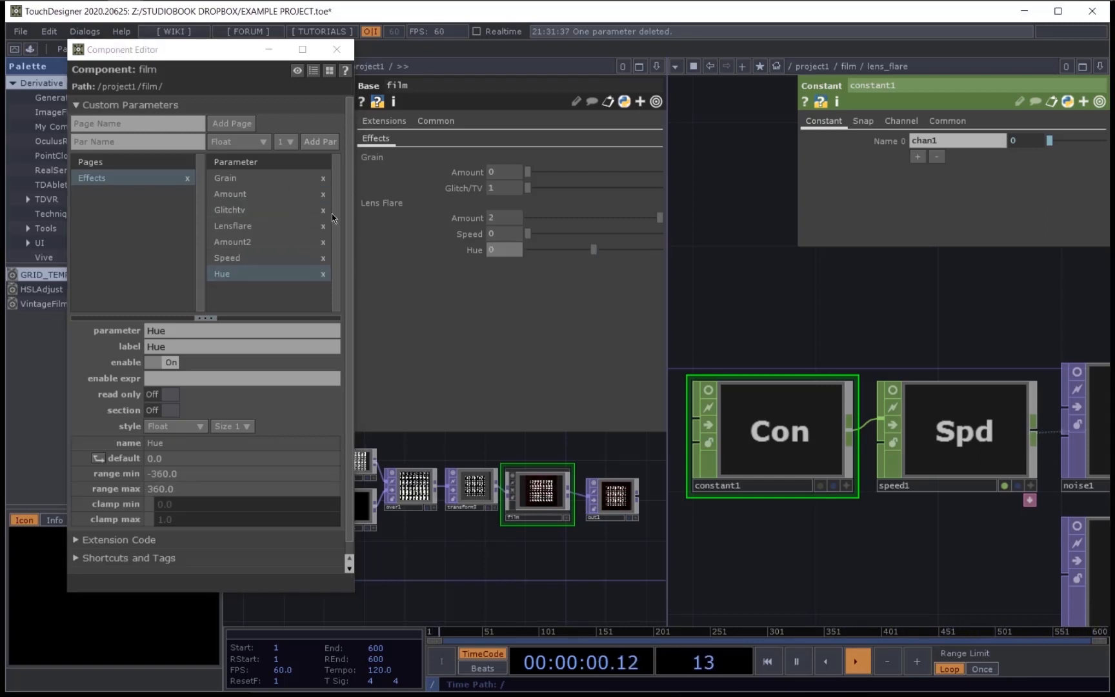
# Step: Add a Header parameter named Flutter below Hue on the Effects page
pyautogui.click(239, 141)
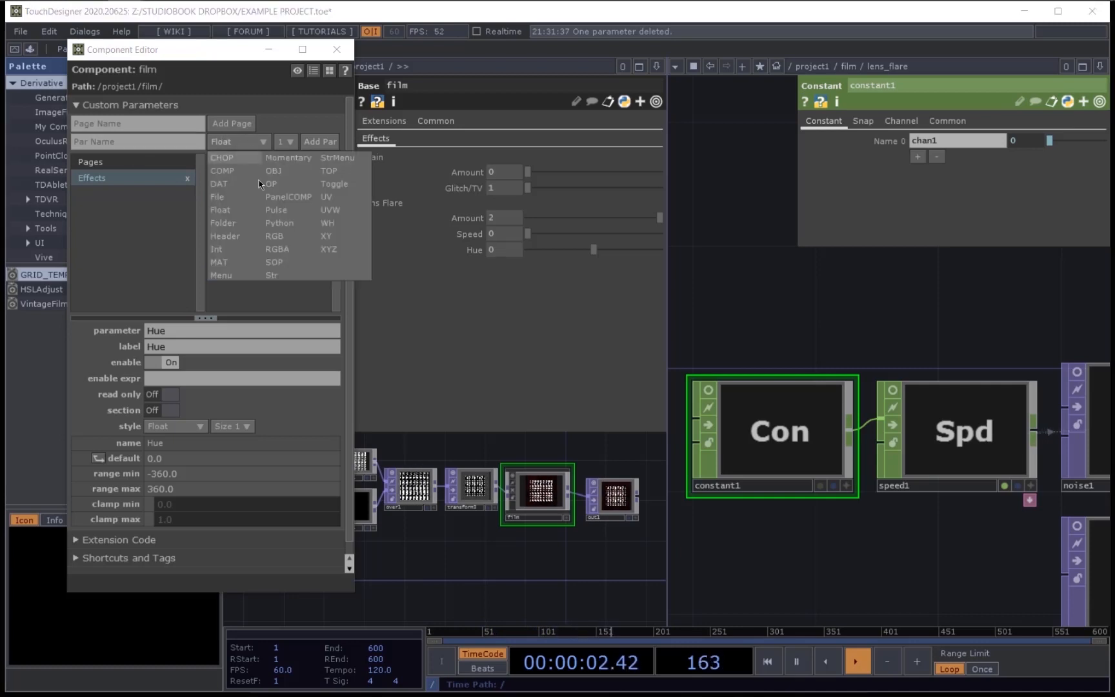
pyautogui.click(243, 236)
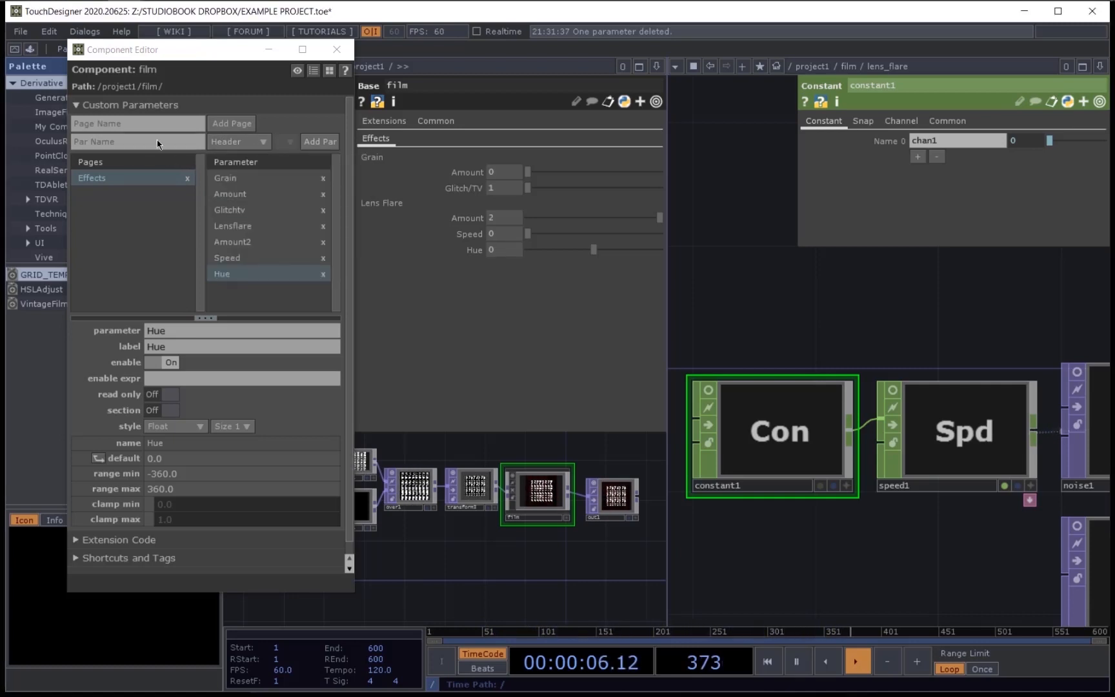
pyautogui.click(127, 144)
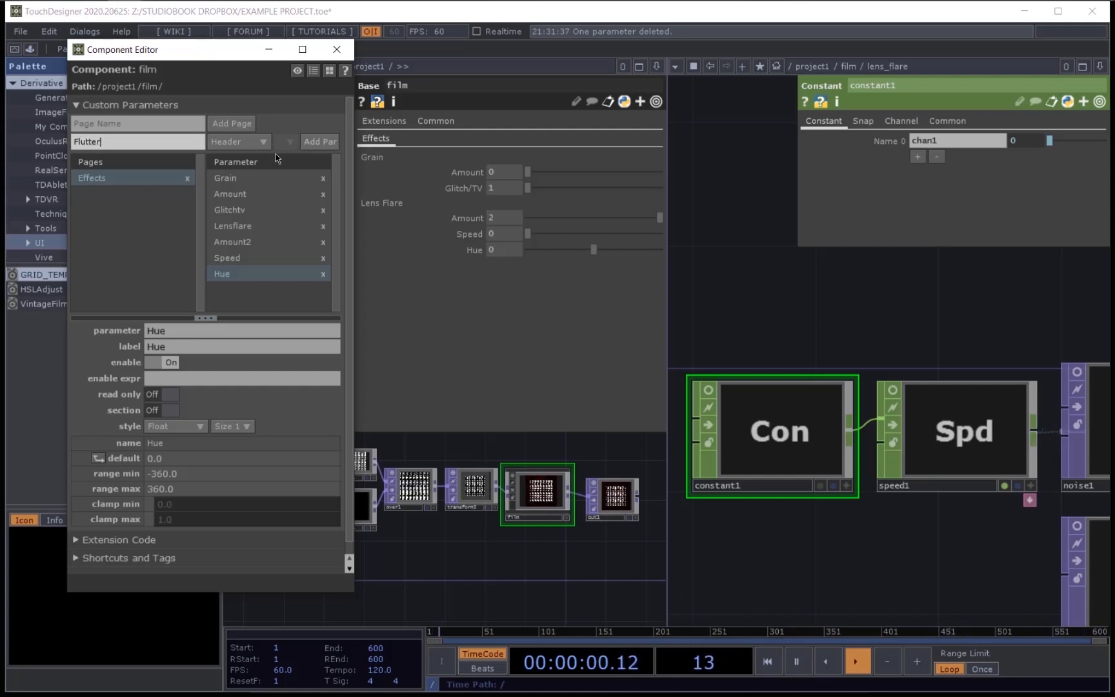
pyautogui.click(321, 141)
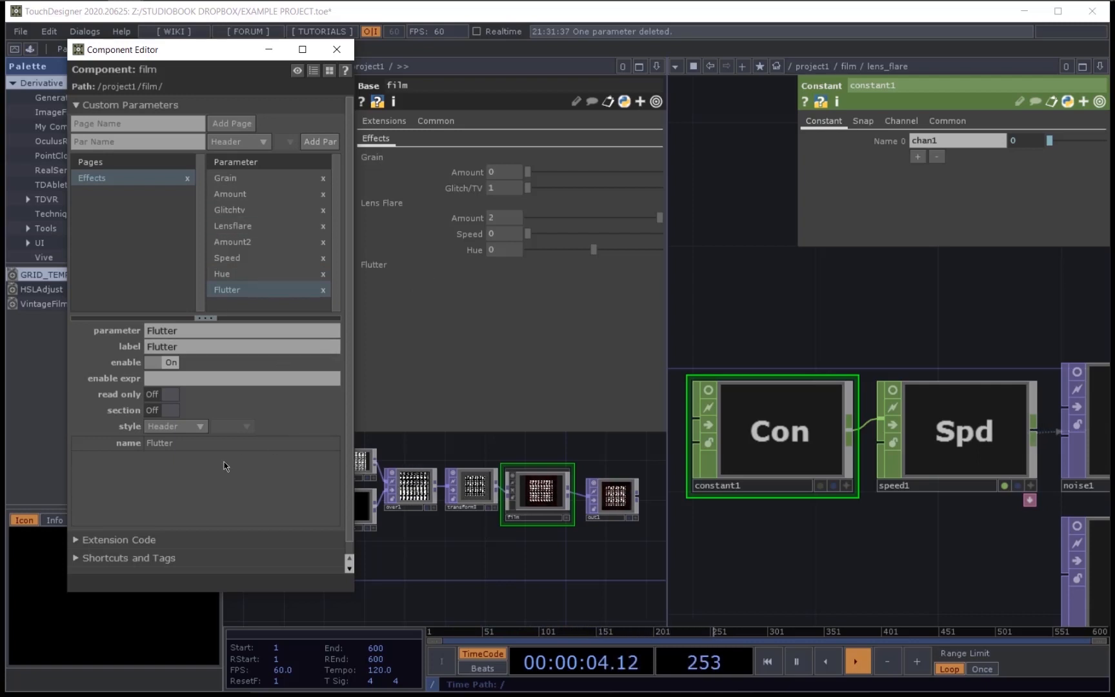
# Step: Add a Toggle parameter named On/off under the Flutter header
pyautogui.click(240, 142)
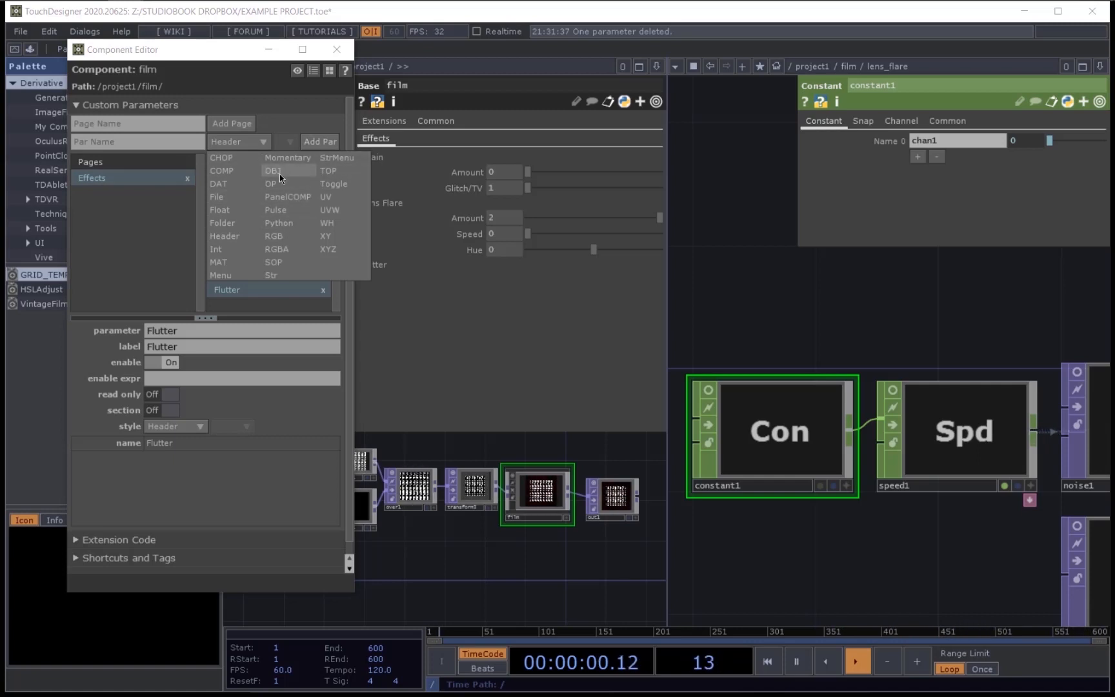
pyautogui.click(335, 185)
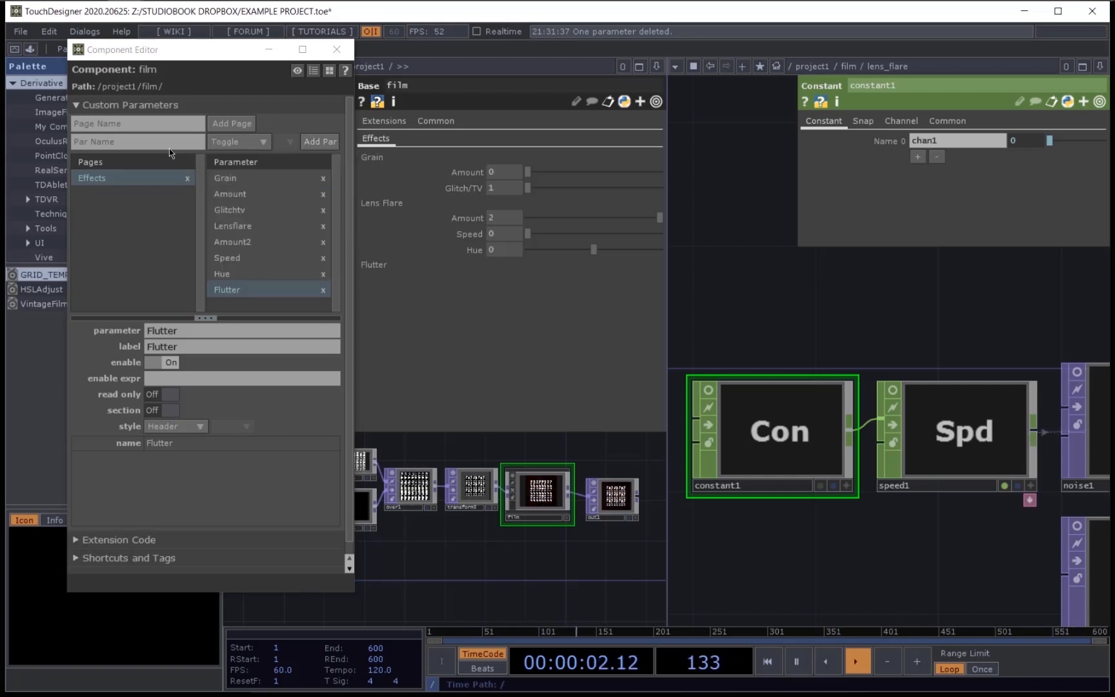
pyautogui.click(167, 146)
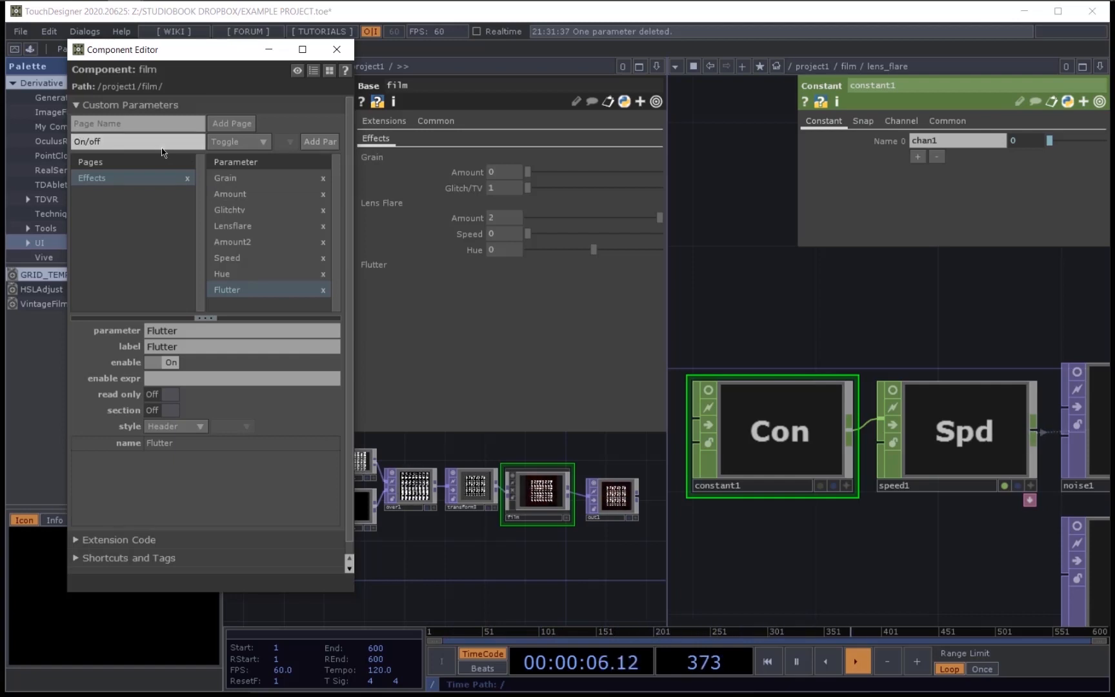
pyautogui.write('On/off')
pyautogui.press('Return')
# Step: Reference film's Flutter On/off toggle in the Size of rectangle1 inside the flutter component, and switch the toggle on
pyautogui.scroll(-5, 800, 465)
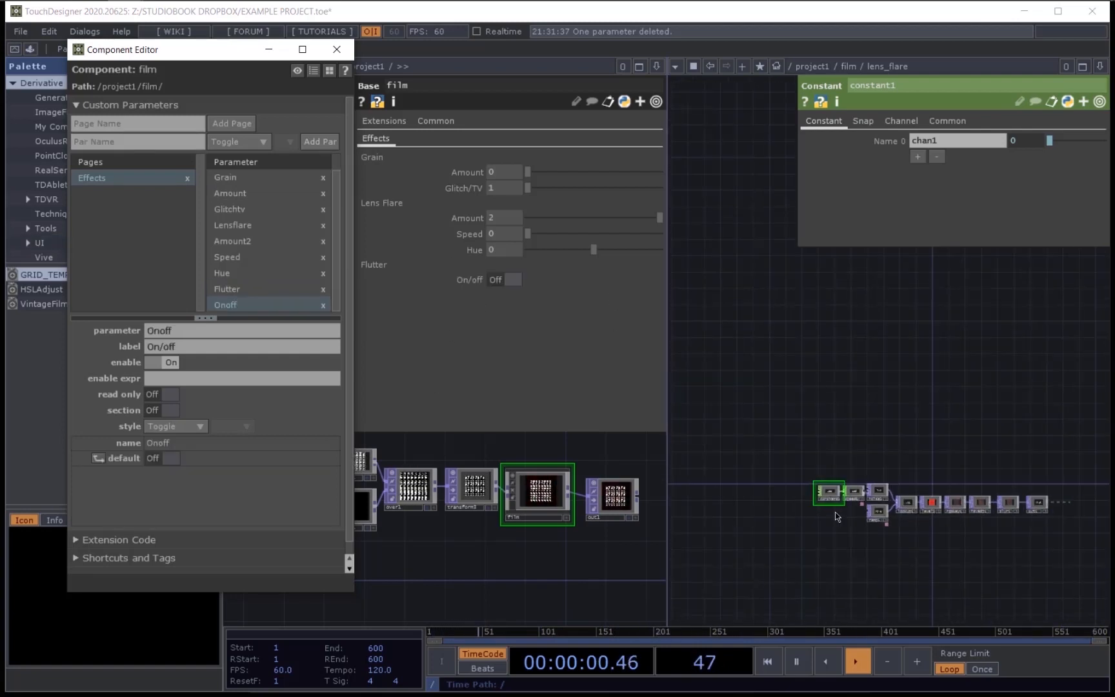
pyautogui.scroll(-5, 836, 510)
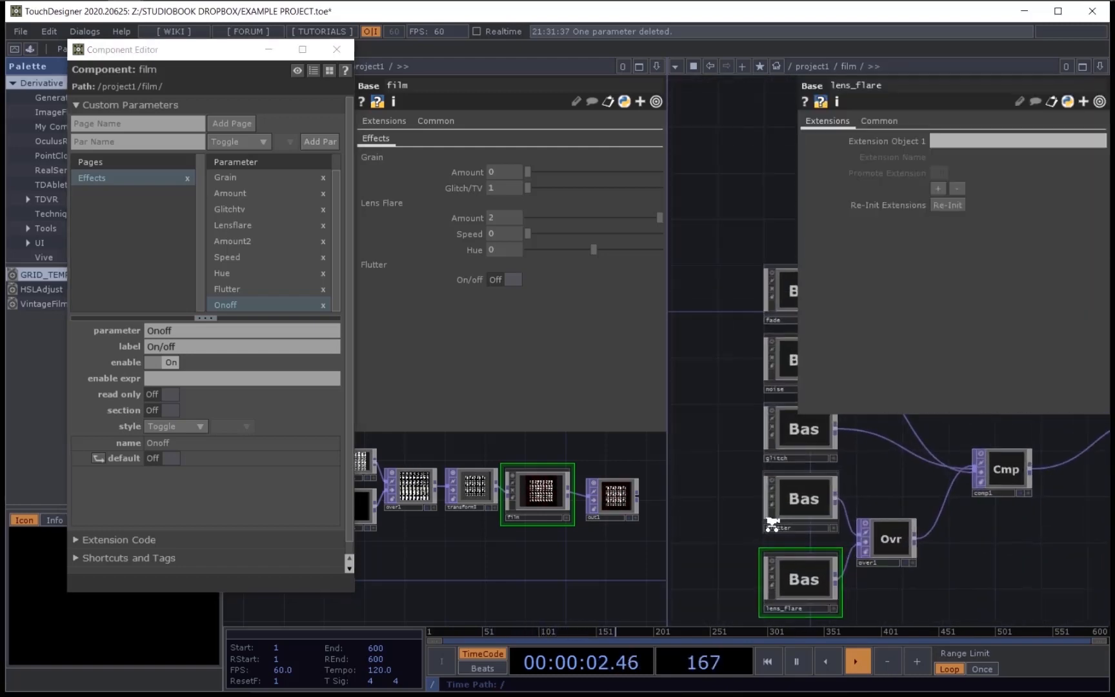
pyautogui.scroll(5, 773, 524)
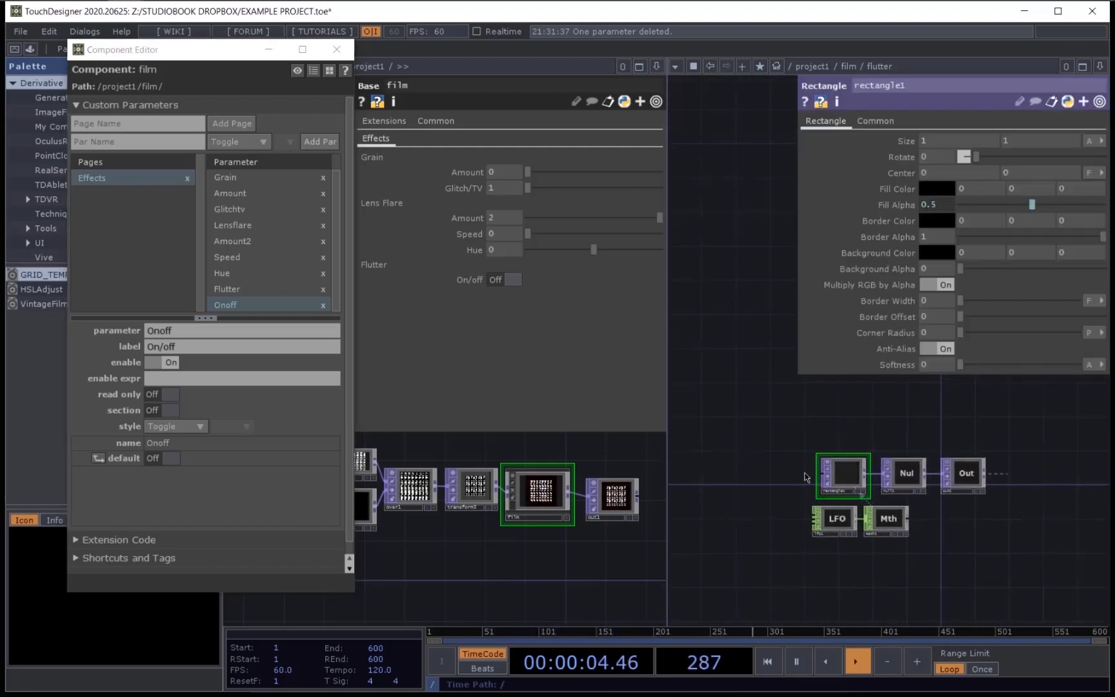
pyautogui.scroll(4, 805, 477)
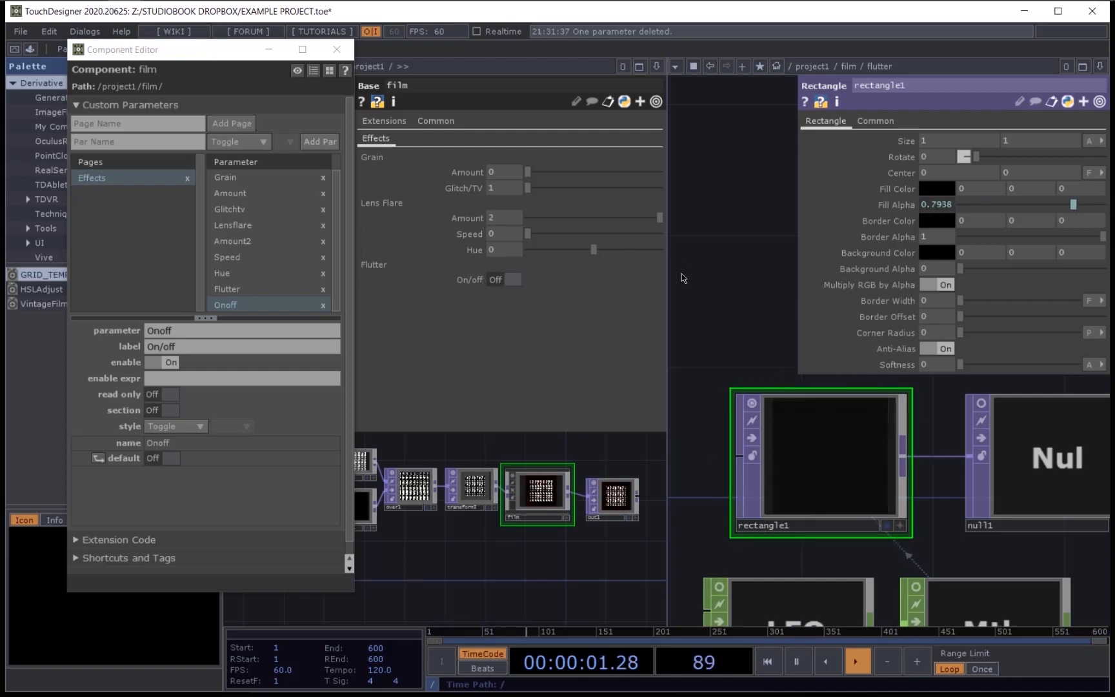
pyautogui.moveTo(510, 278); pyautogui.dragTo(914, 142)
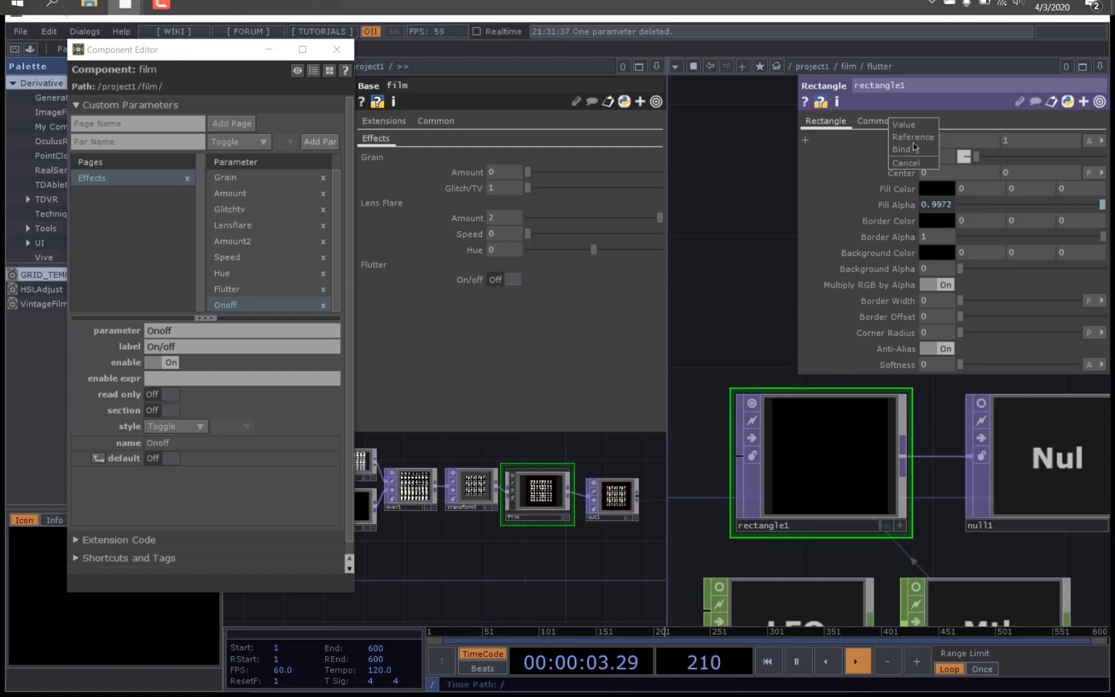
pyautogui.click(913, 144)
pyautogui.click(505, 280)
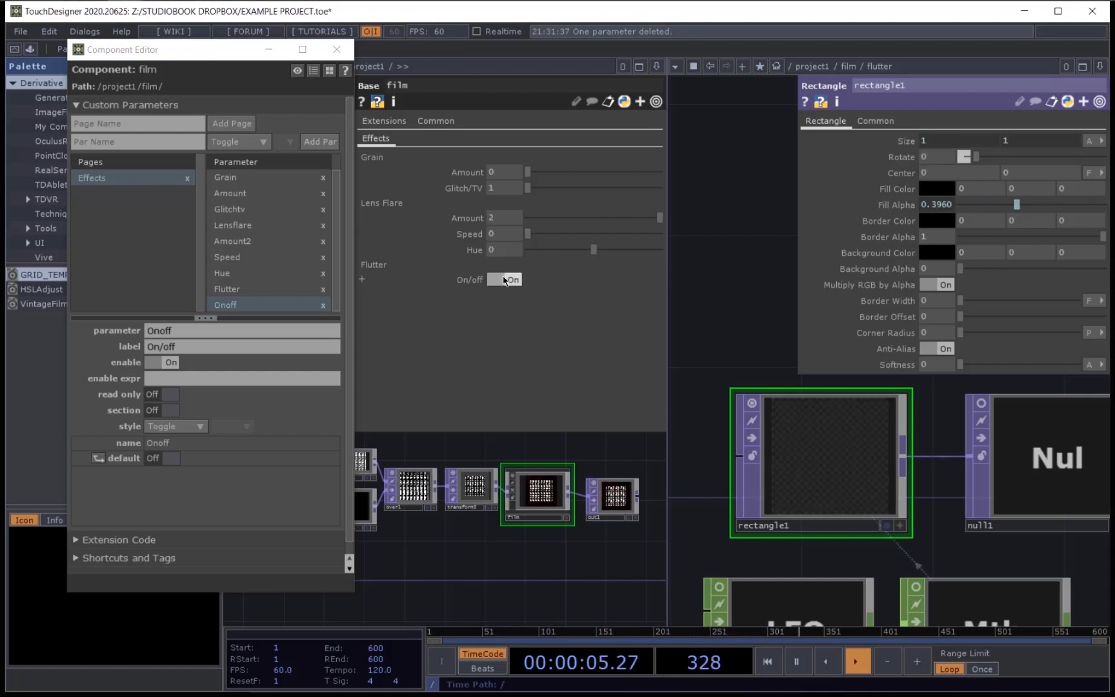
pyautogui.click(508, 281)
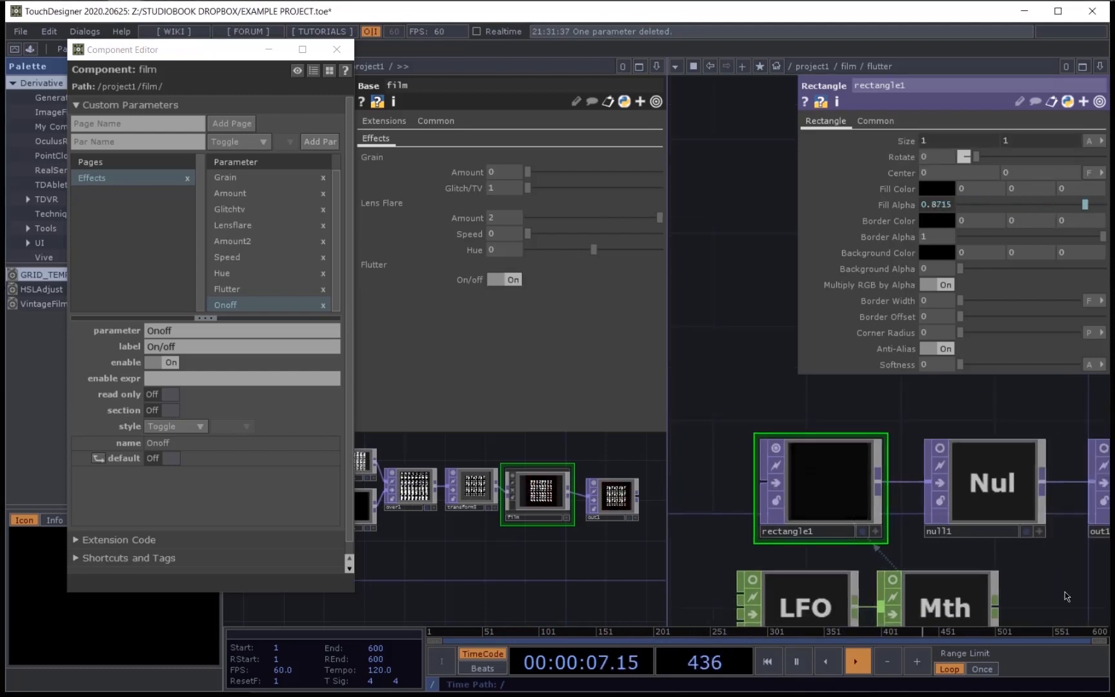
# Step: Select lfo1 inside the flutter component and add a Float parameter named Speed to film below the Flutter On/off toggle
pyautogui.moveTo(1068, 595); pyautogui.dragTo(1008, 486)
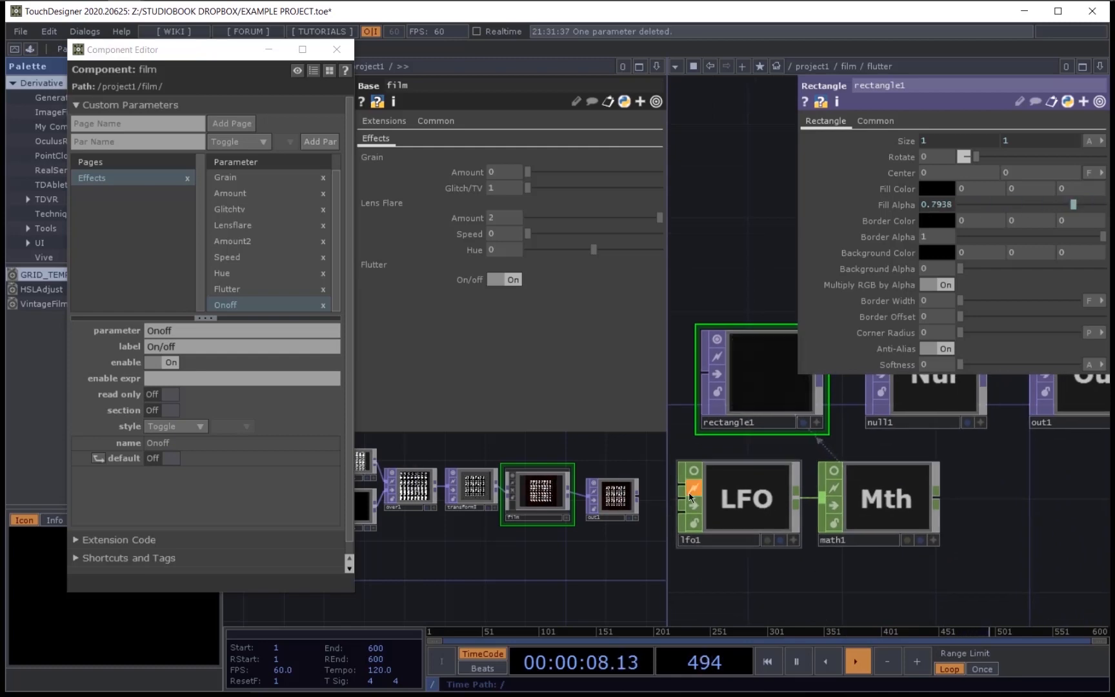
pyautogui.moveTo(760, 568); pyautogui.dragTo(774, 585)
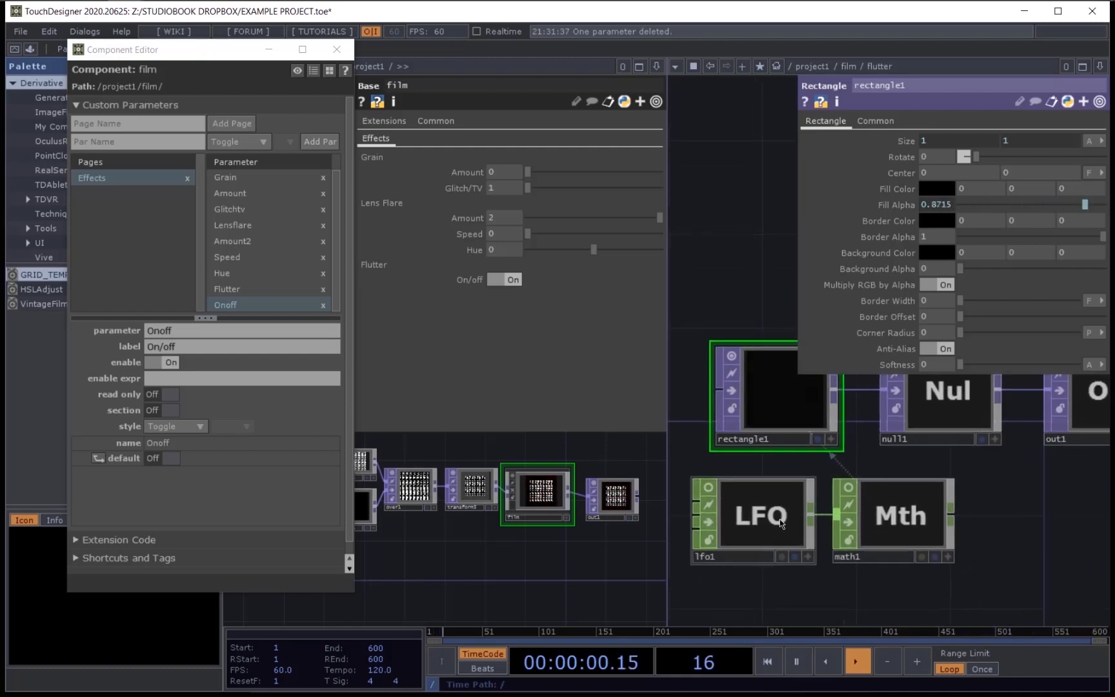
pyautogui.click(780, 520)
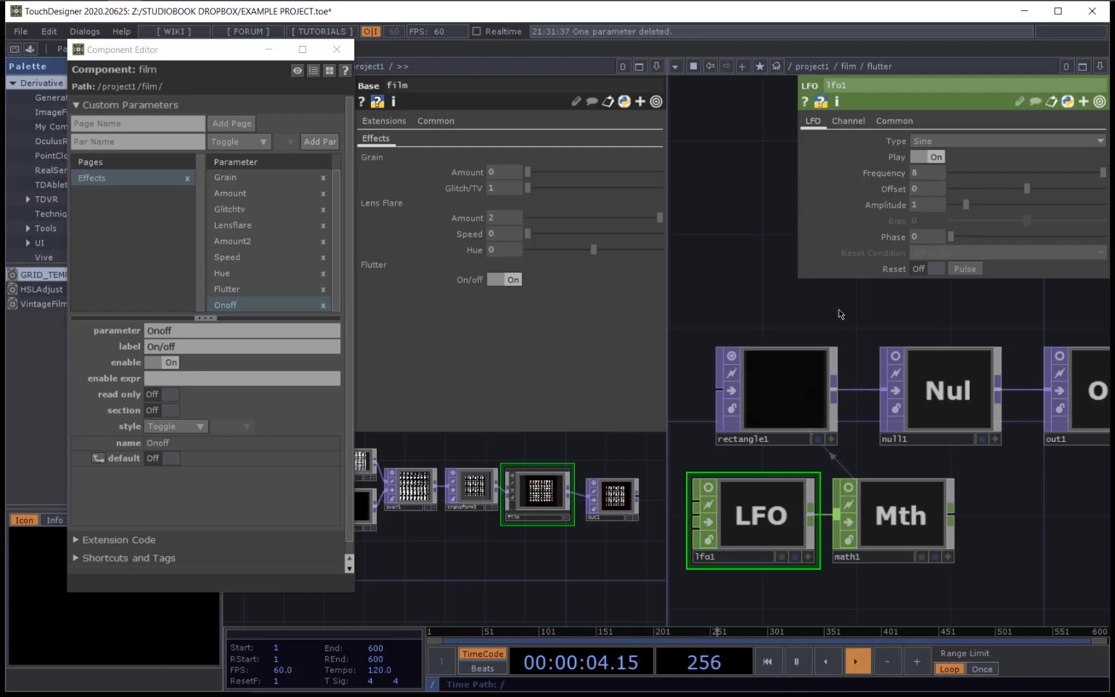
pyautogui.moveTo(760, 619); pyautogui.dragTo(762, 630)
pyautogui.click(778, 413)
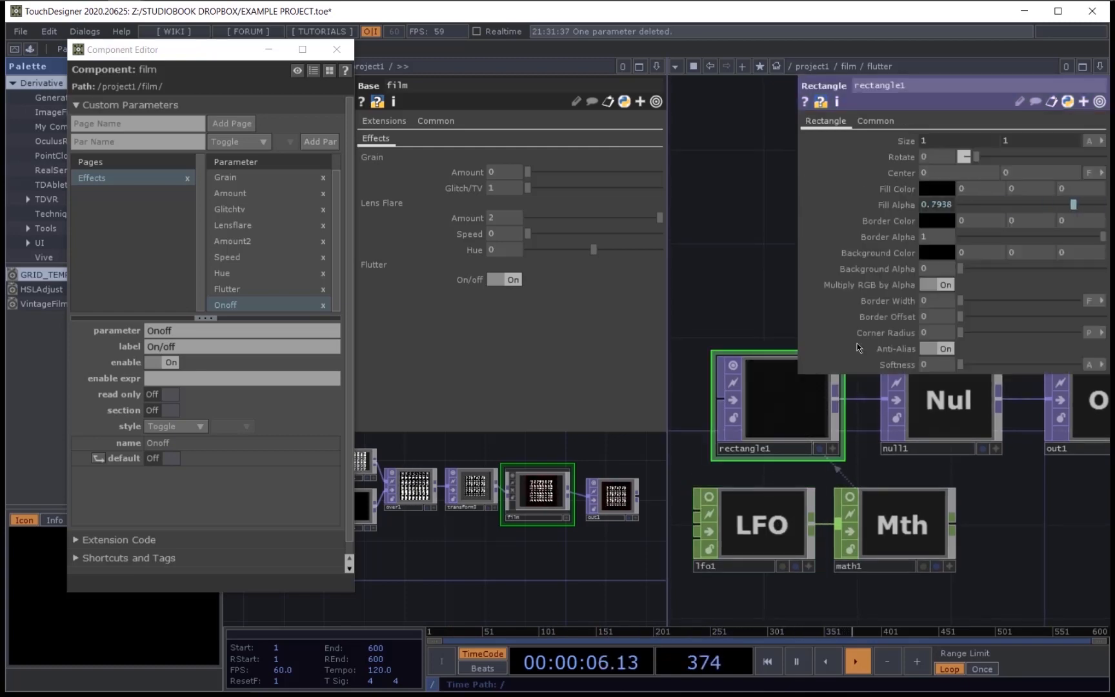
pyautogui.click(768, 498)
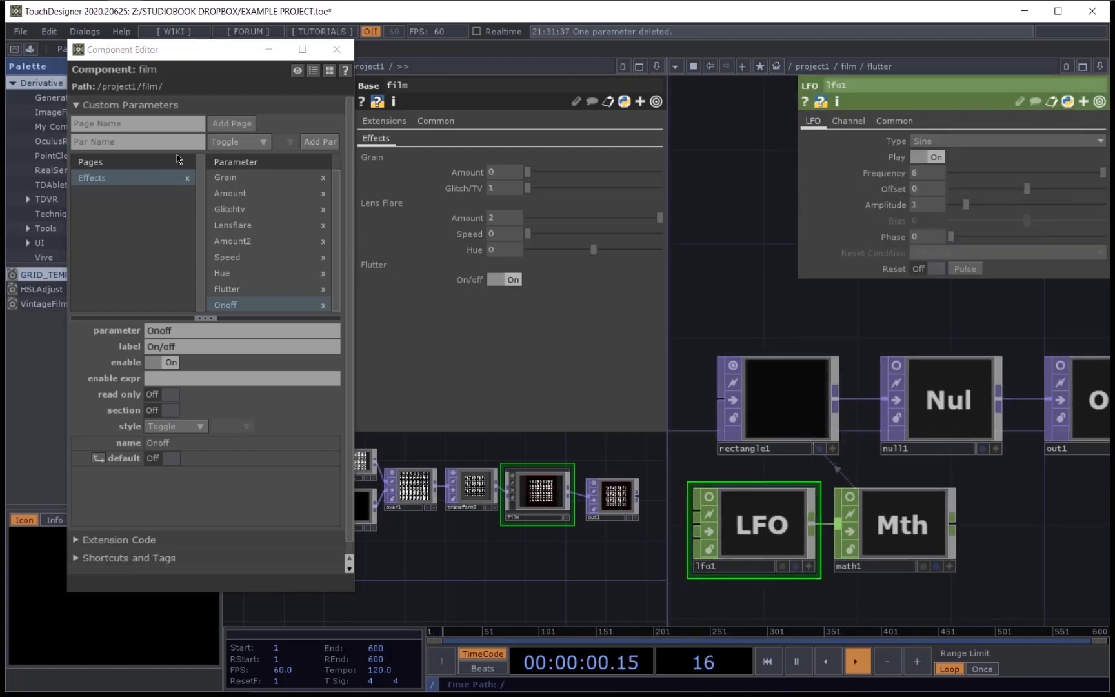
pyautogui.click(253, 142)
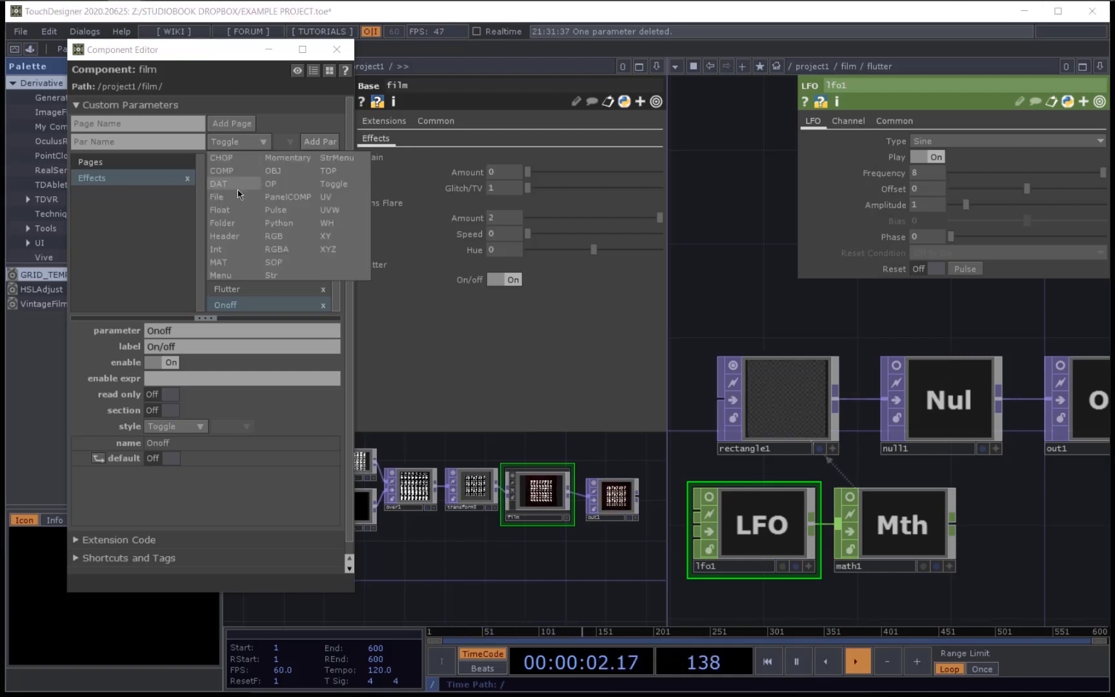
pyautogui.click(236, 209)
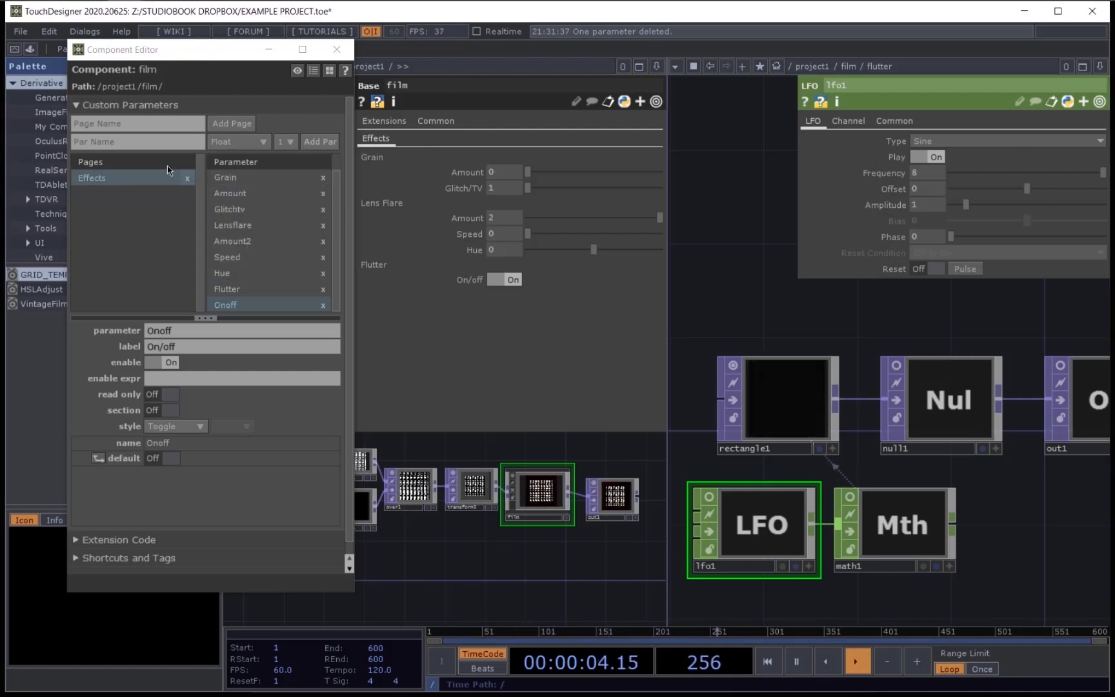
pyautogui.click(141, 146)
pyautogui.write('Speed')
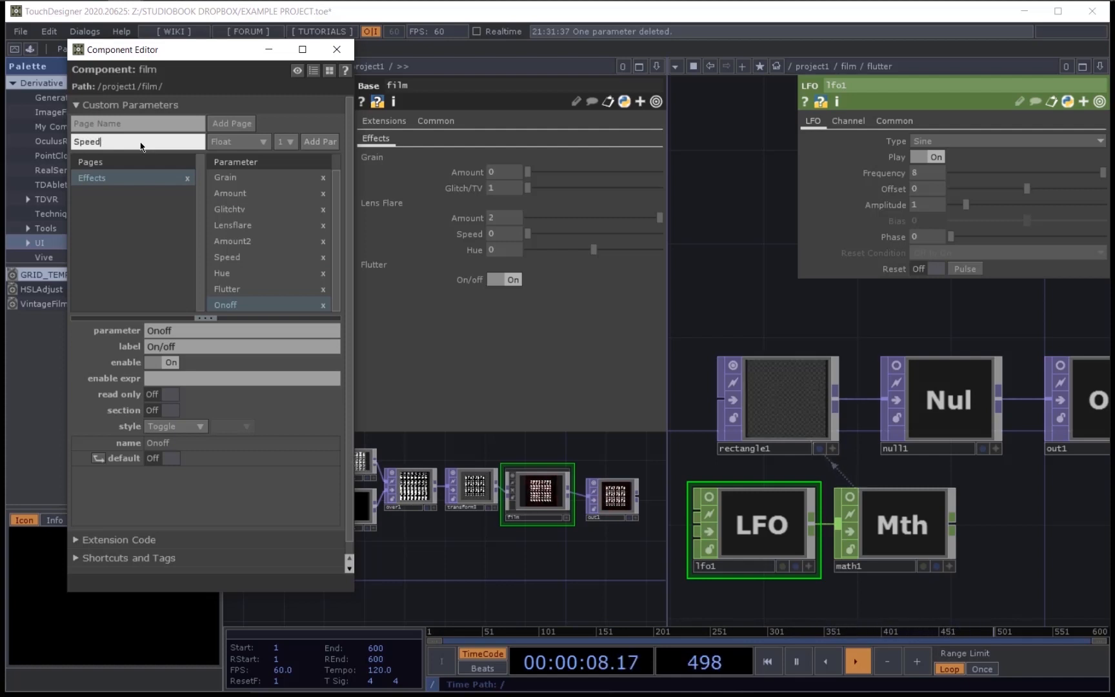
pyautogui.press('Return')
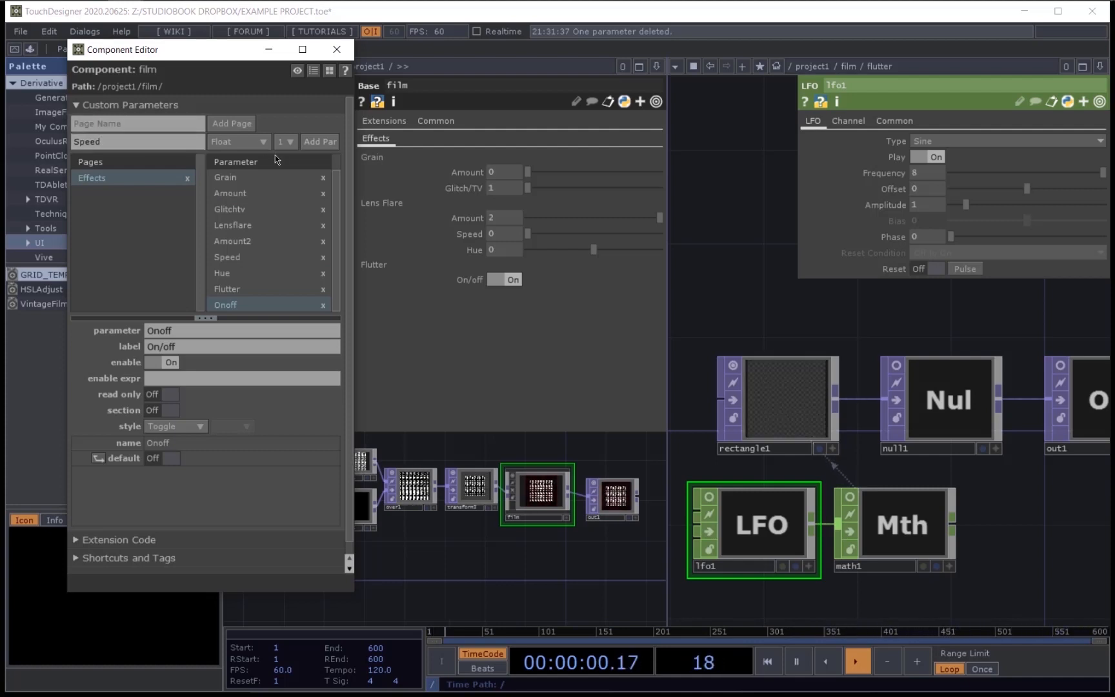
pyautogui.click(320, 143)
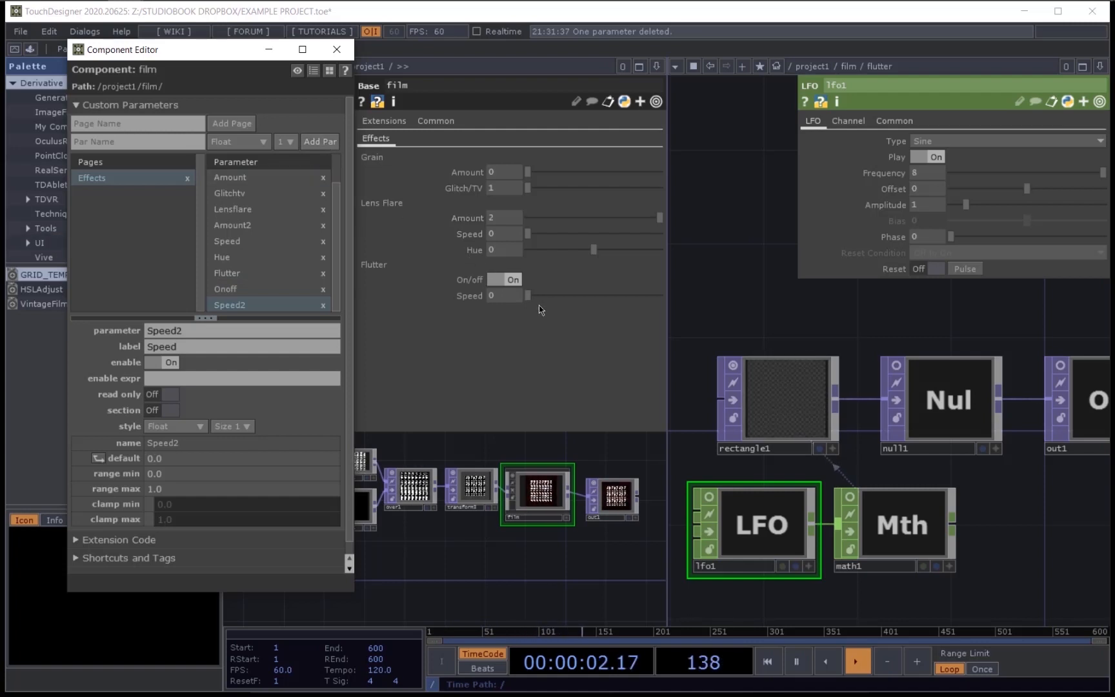
# Step: Reference film's Flutter Speed in lfo1's Frequency, and give that parameter a default of 8 and a range maximum of 20
pyautogui.moveTo(478, 297); pyautogui.dragTo(885, 172)
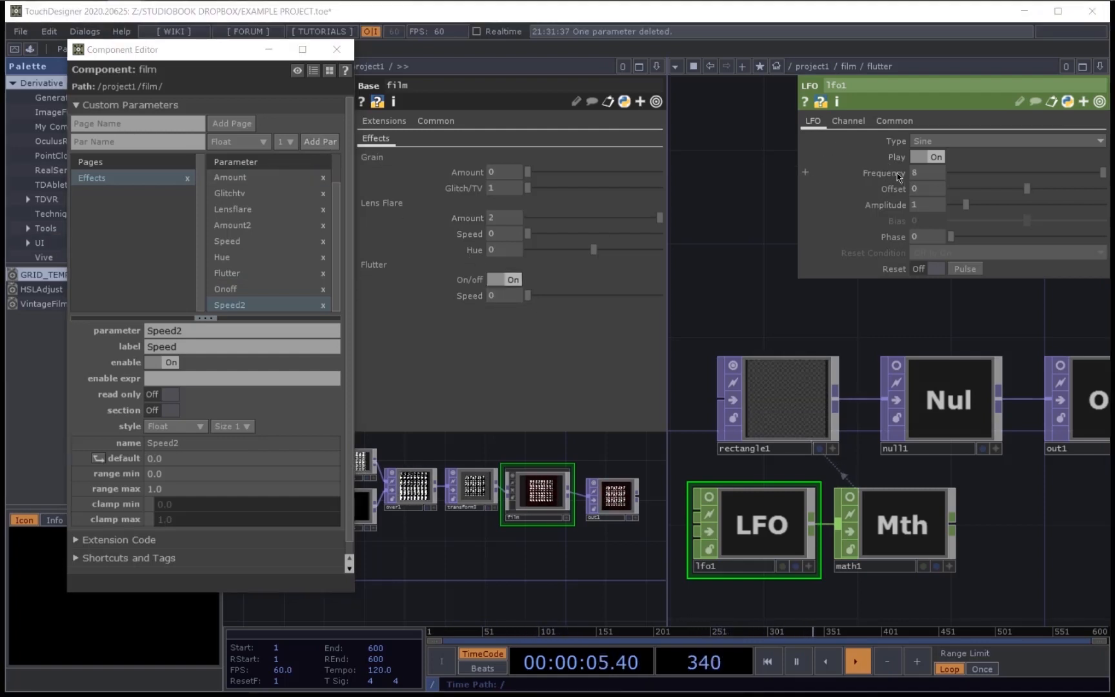
pyautogui.click(903, 168)
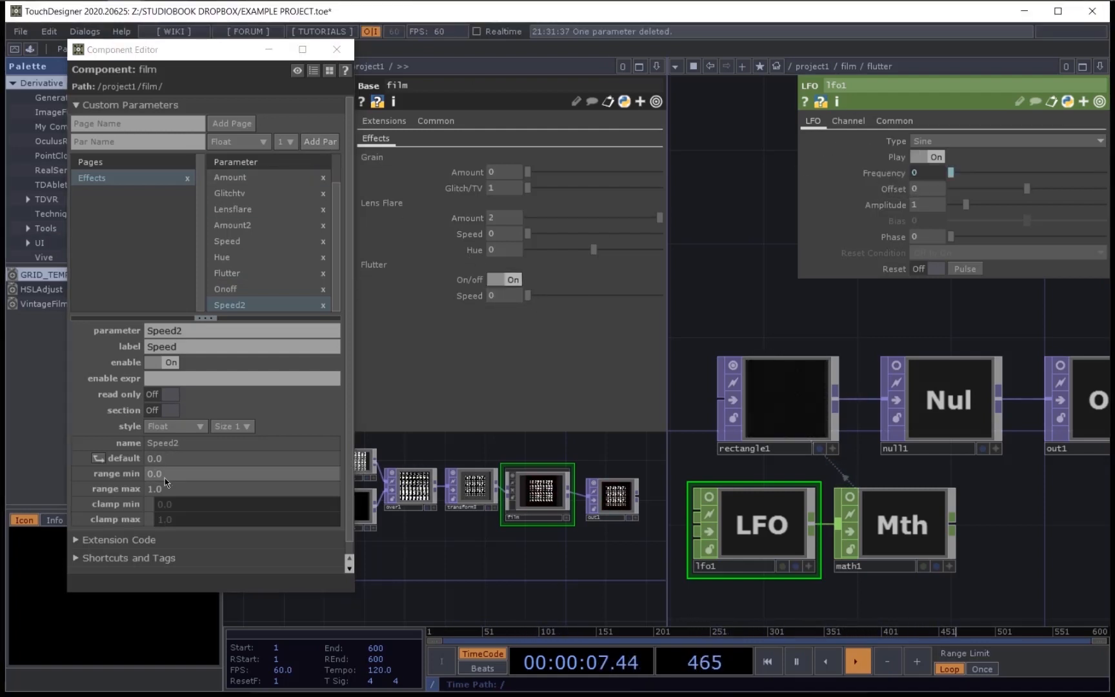
pyautogui.click(179, 458)
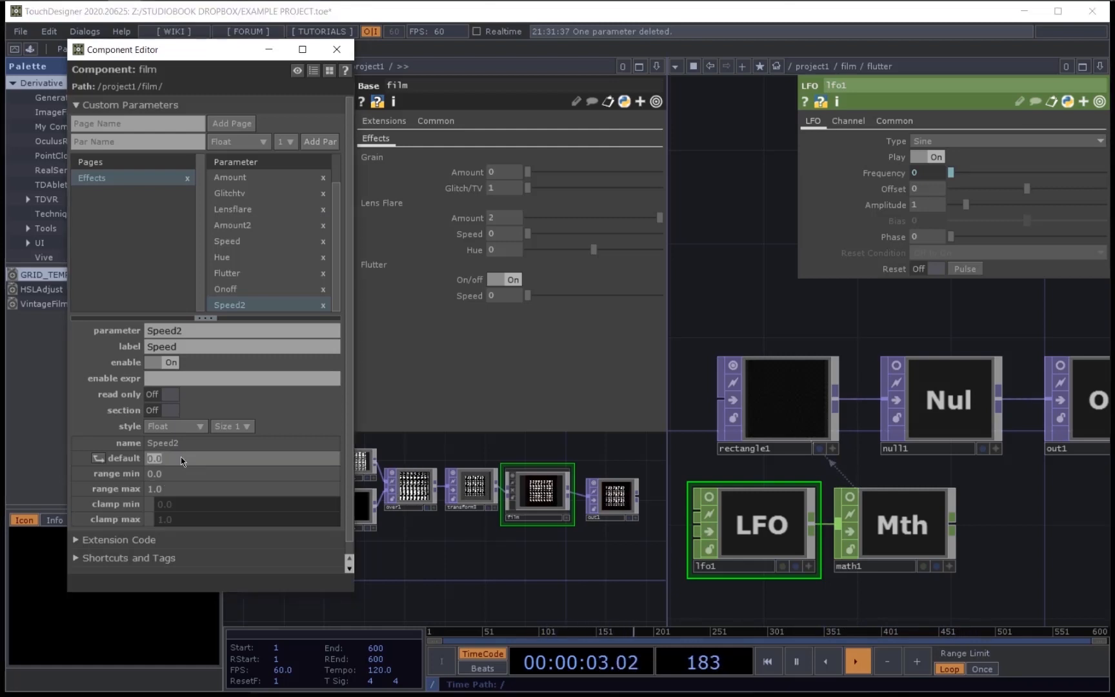
pyautogui.write('8')
pyautogui.press('Return')
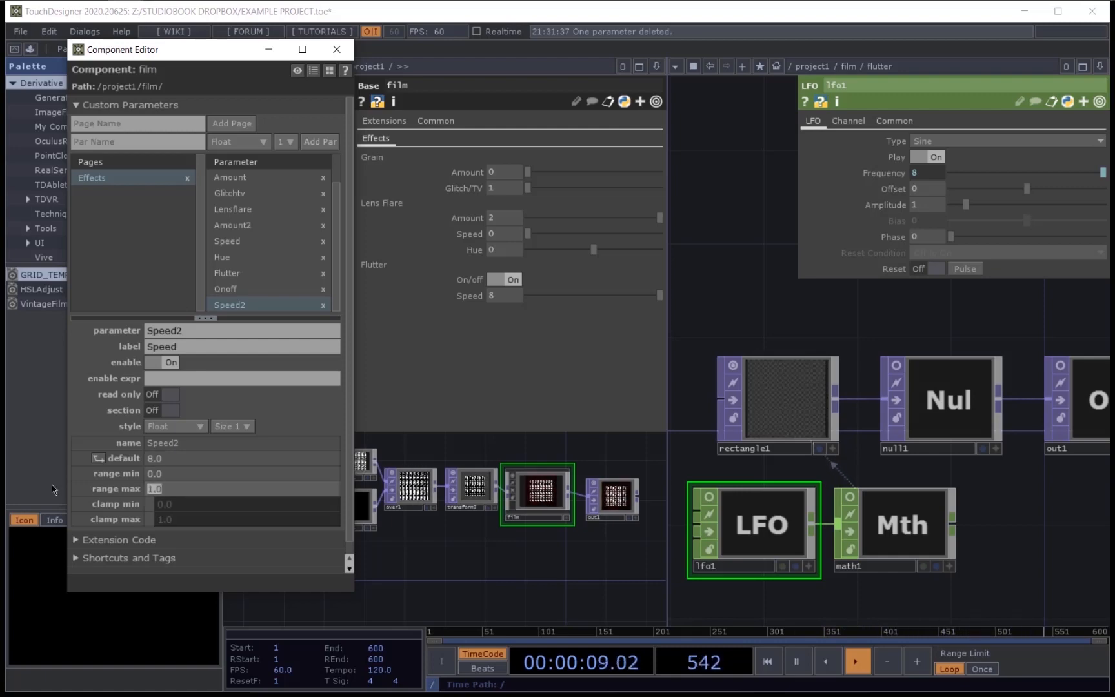
pyautogui.write('20')
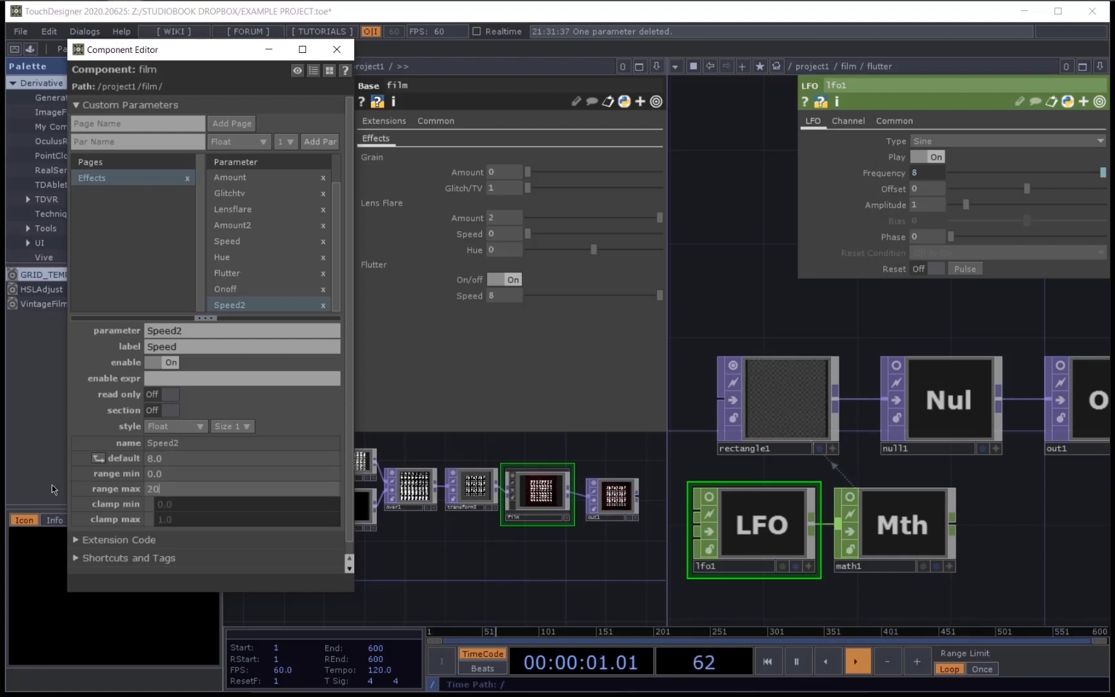
pyautogui.press('Return')
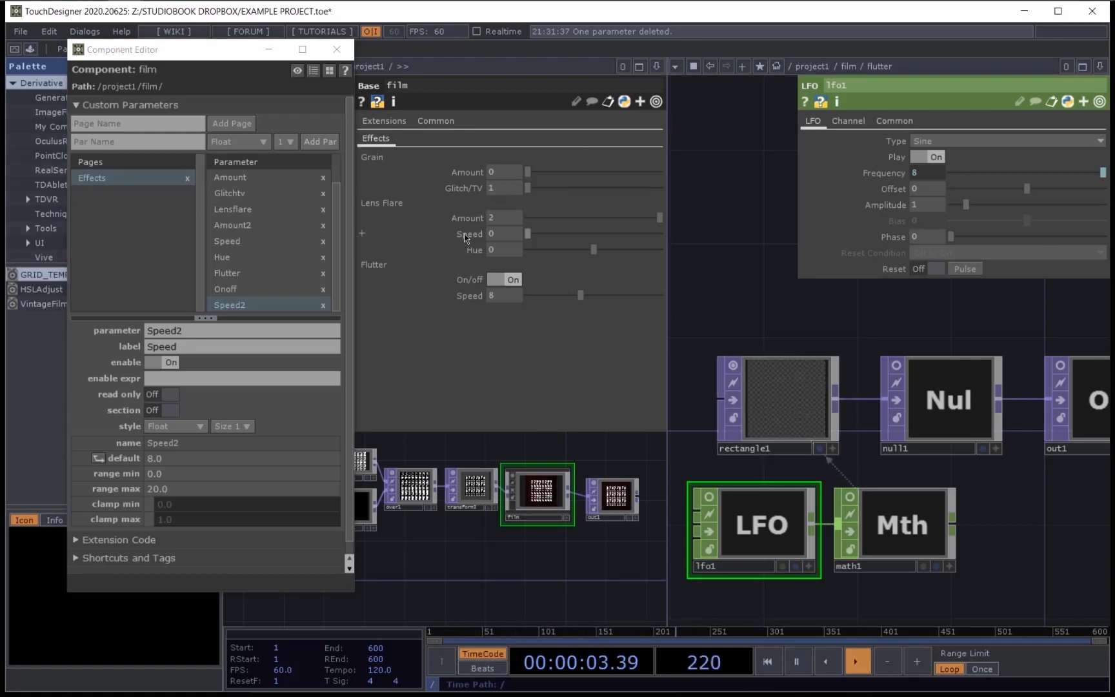
# Step: Inside the fade component, set rectangle1's Size to 1.1 in both directions and its Fill Alpha to 0
pyautogui.scroll(-10, 848, 456)
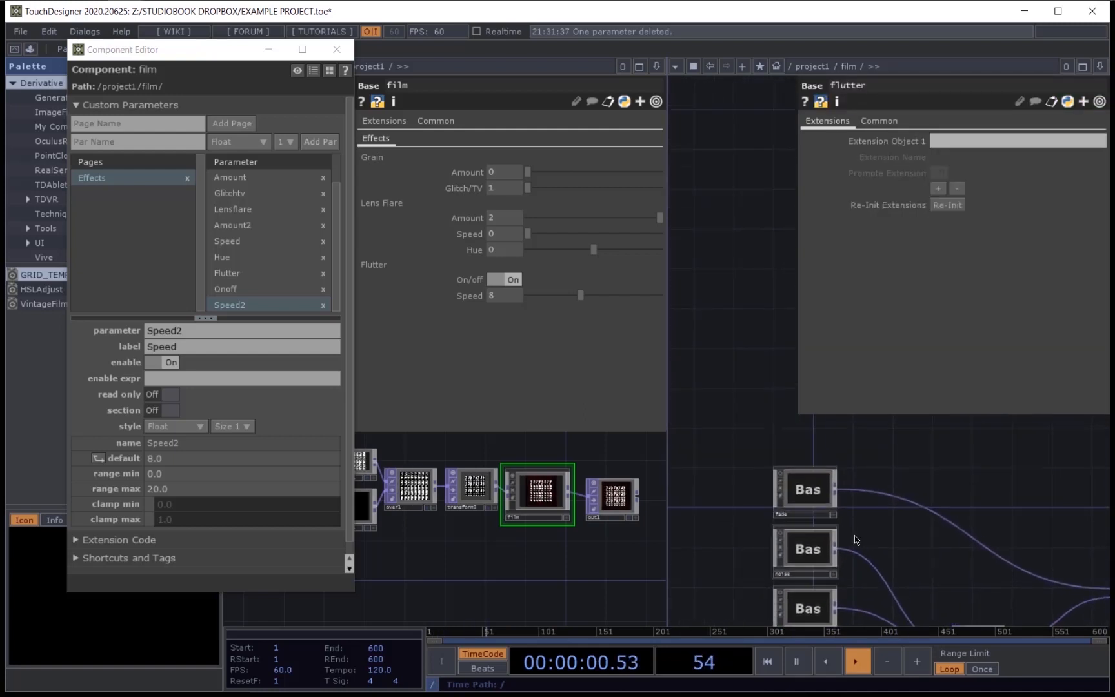
pyautogui.scroll(5, 854, 535)
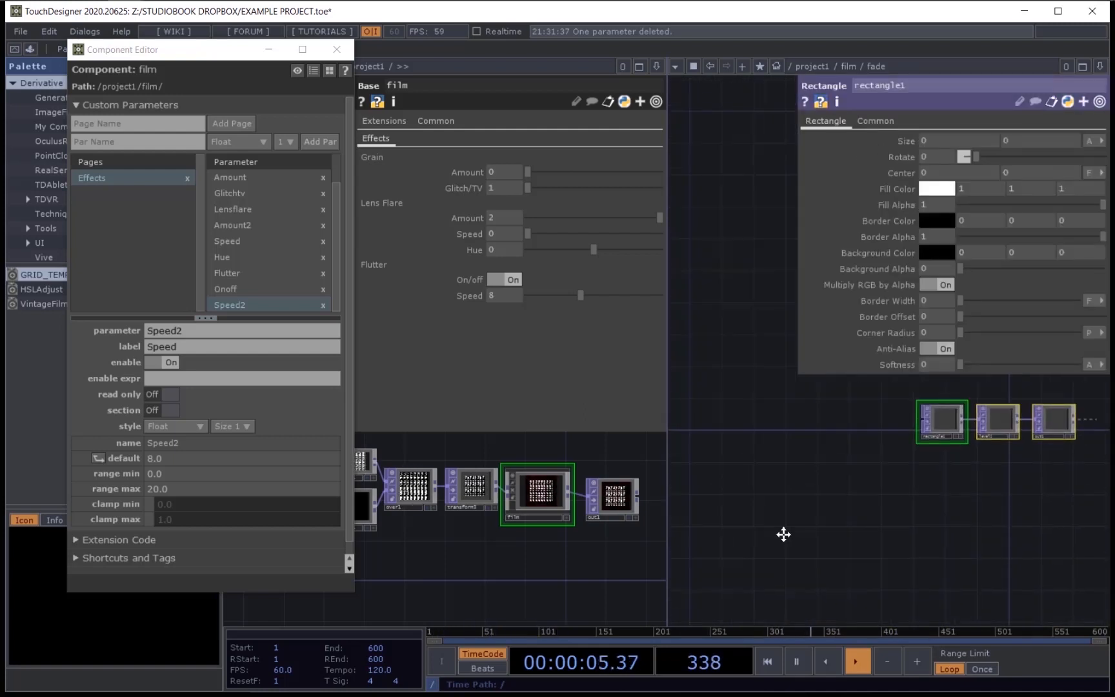
pyautogui.scroll(5, 846, 515)
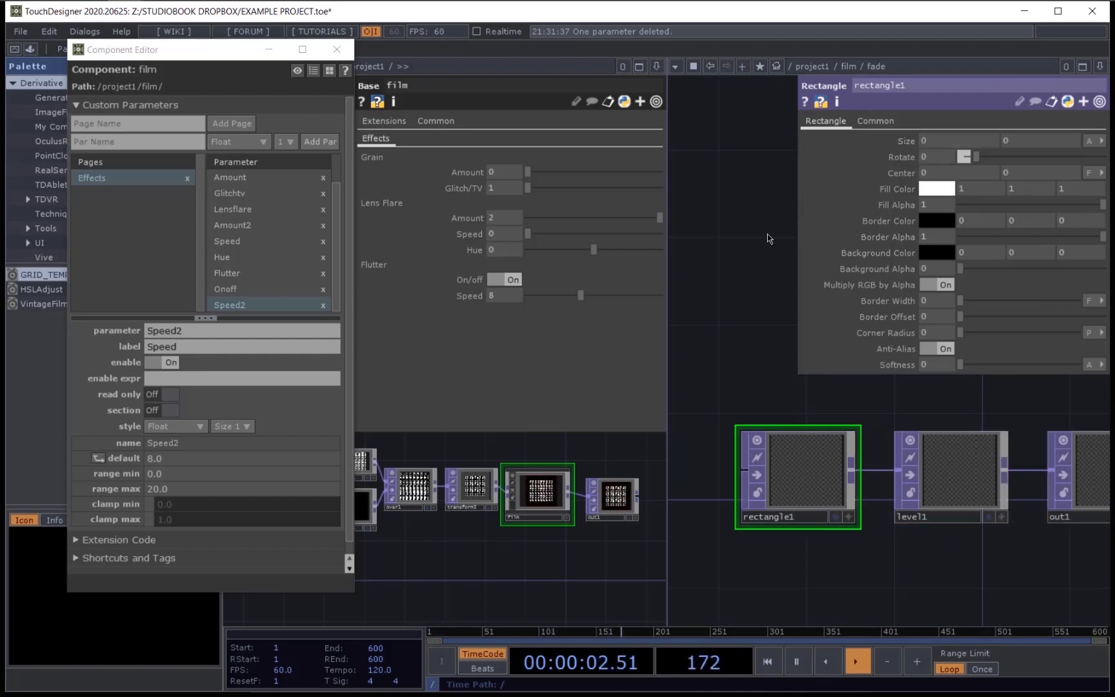
pyautogui.moveTo(907, 140); pyautogui.dragTo(906, 112, button='middle')
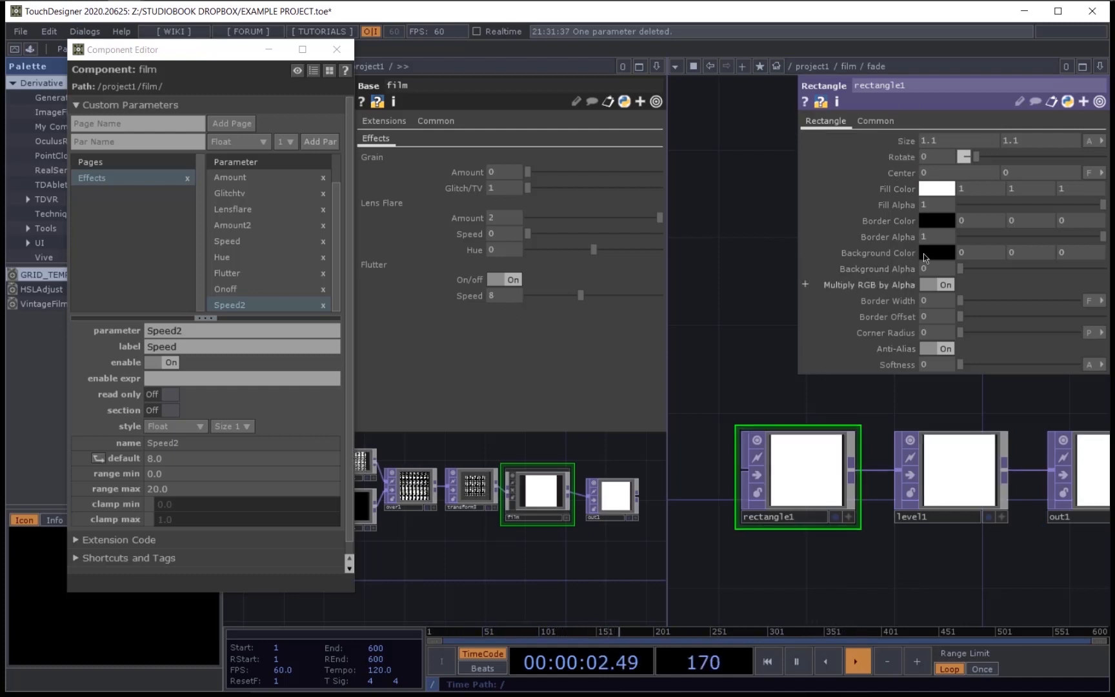
pyautogui.moveTo(1101, 215); pyautogui.dragTo(935, 218)
# Step: Add a Header parameter named Fade below the Flutter Speed on the Effects page
pyautogui.click(144, 143)
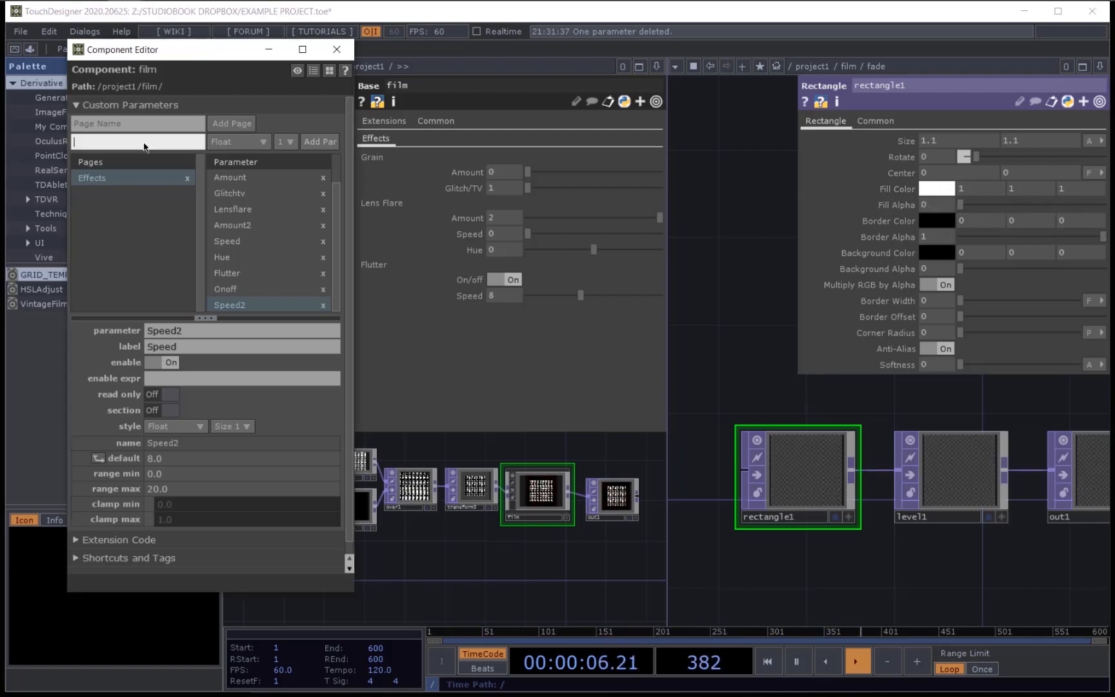
pyautogui.click(231, 142)
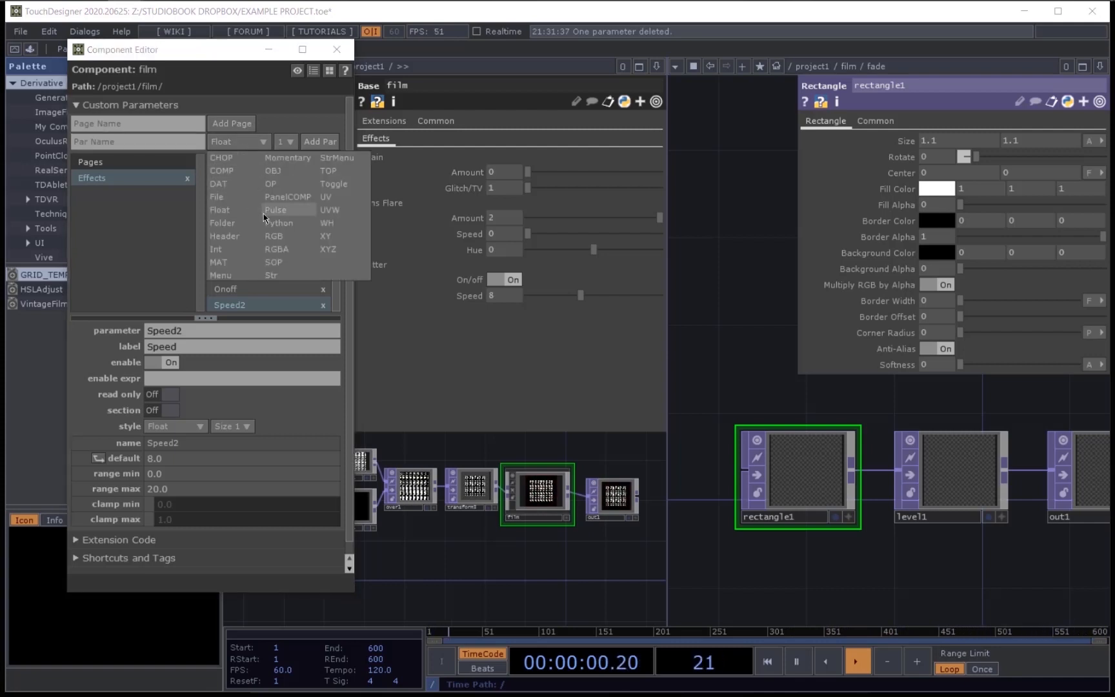
pyautogui.click(223, 236)
pyautogui.click(132, 146)
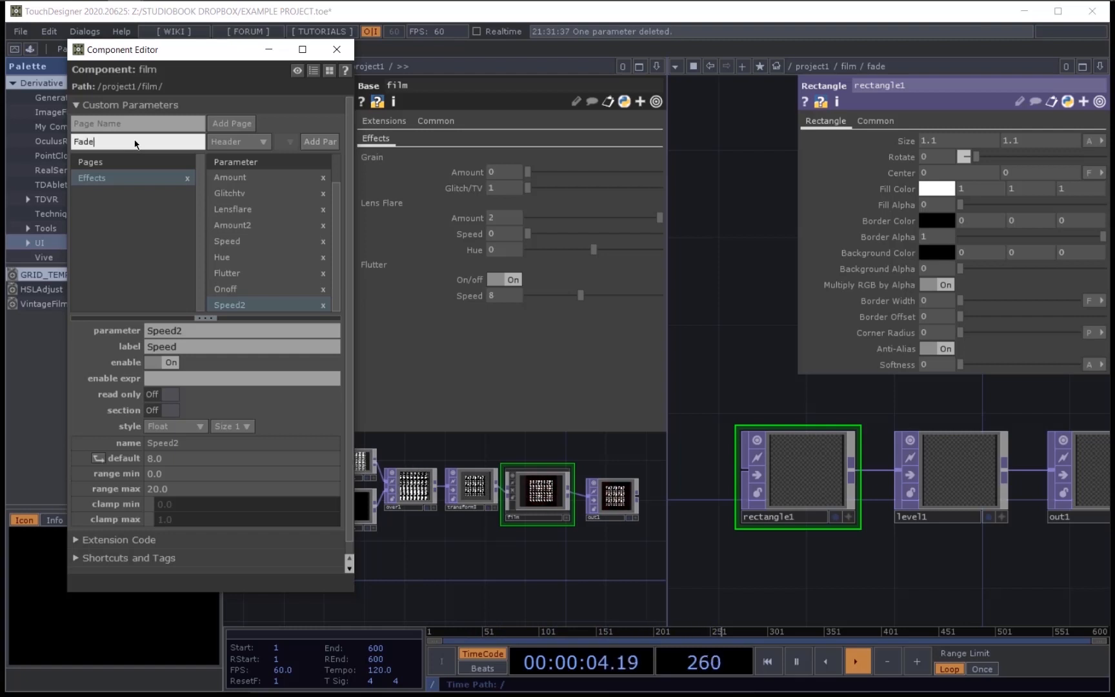
pyautogui.write('Fade')
pyautogui.press('Return')
# Step: Add a Float parameter named Amount under the Fade header, with a range maximum of 0.5
pyautogui.click(236, 142)
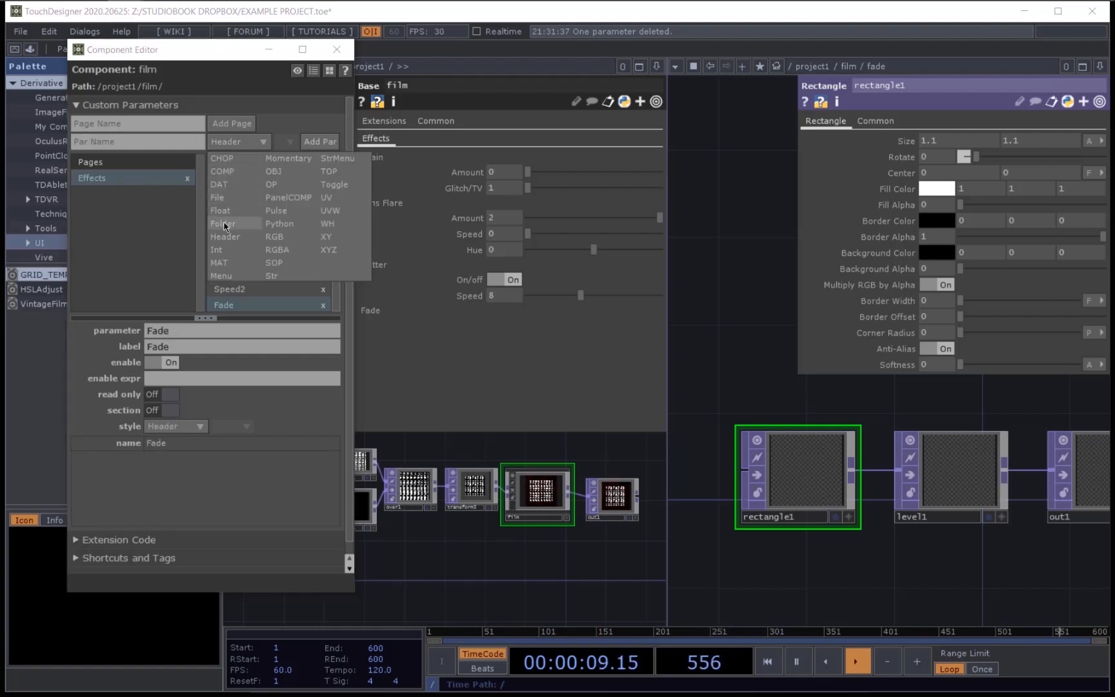
pyautogui.click(221, 210)
pyautogui.click(158, 145)
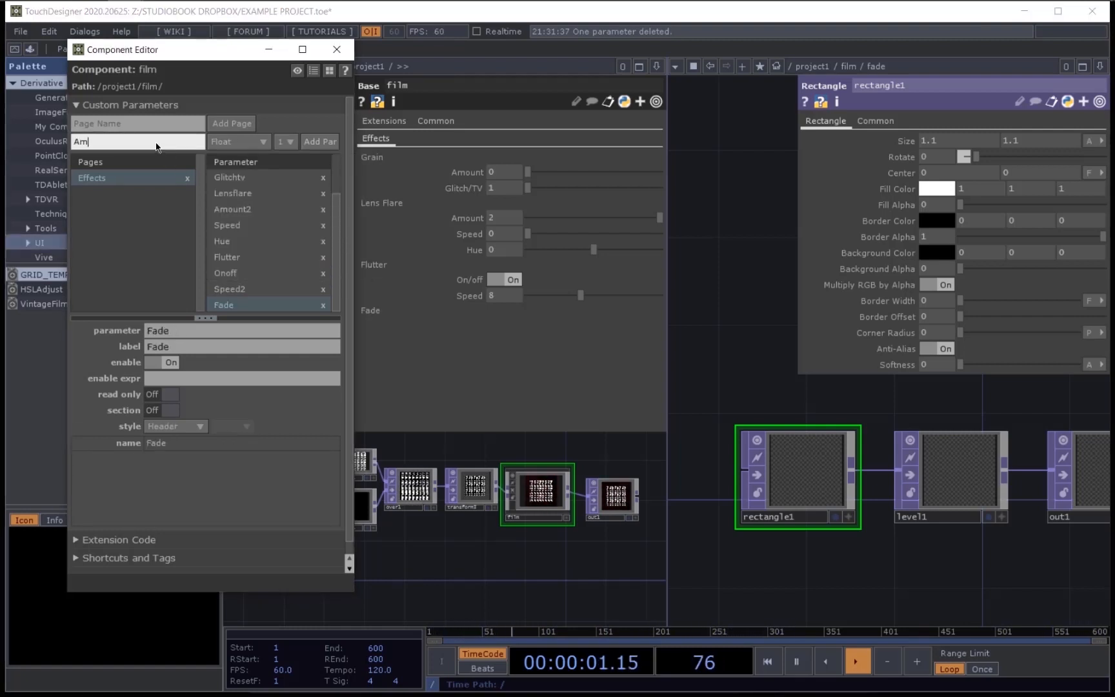
pyautogui.write('Amount')
pyautogui.click(327, 141)
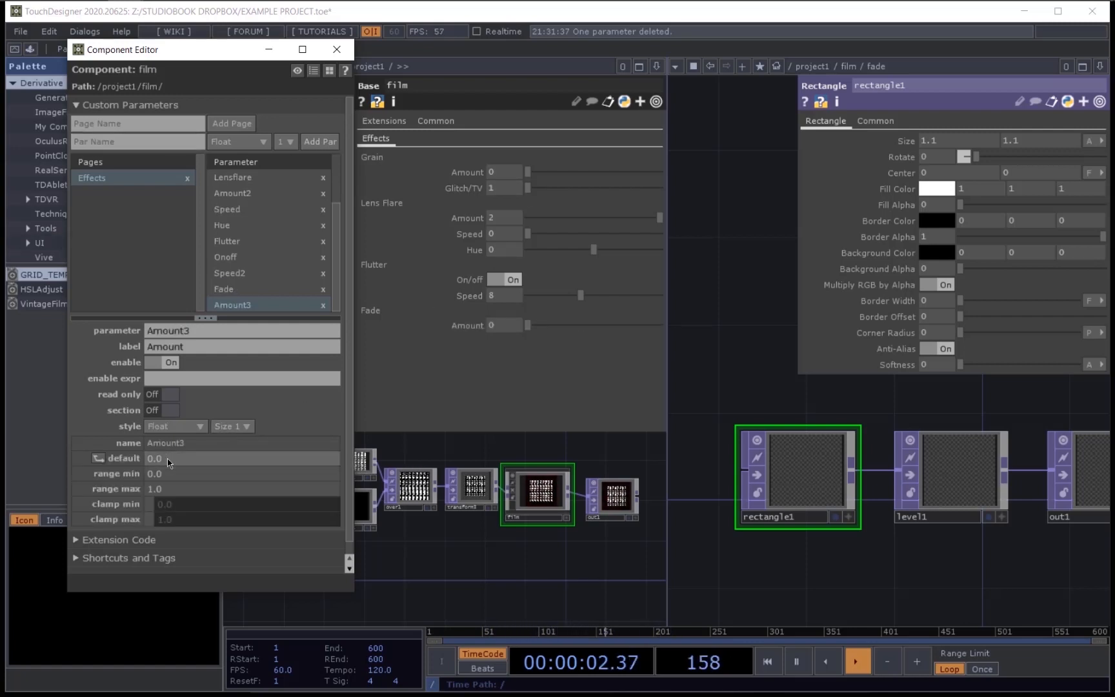
pyautogui.click(173, 488)
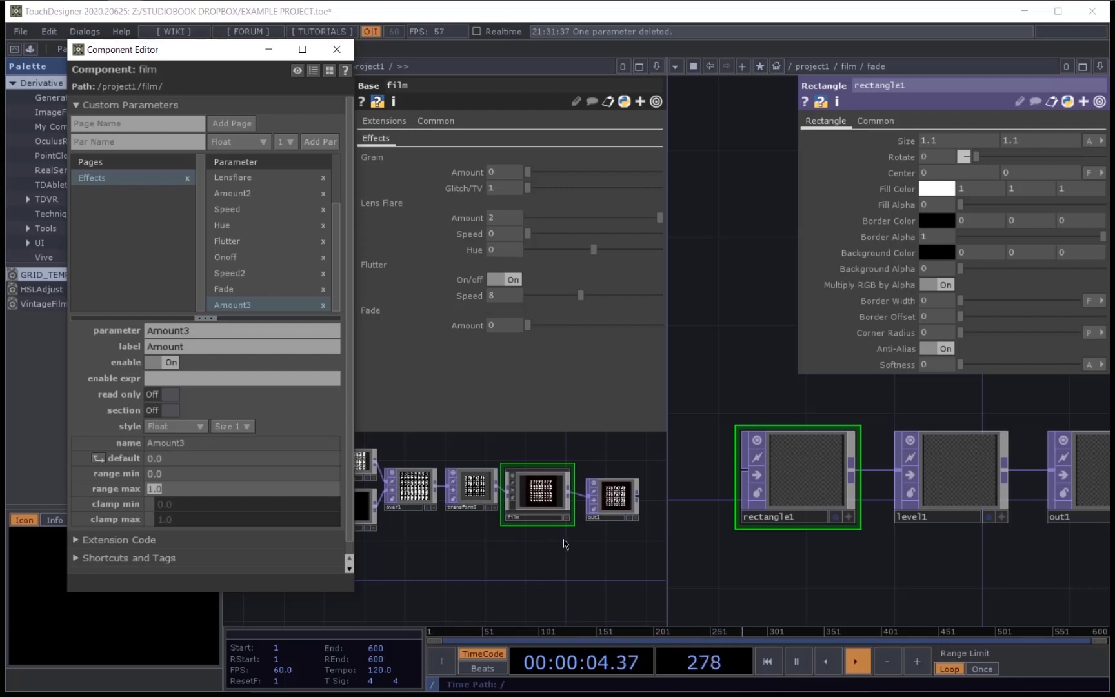
pyautogui.write('0.5')
pyautogui.press('Return')
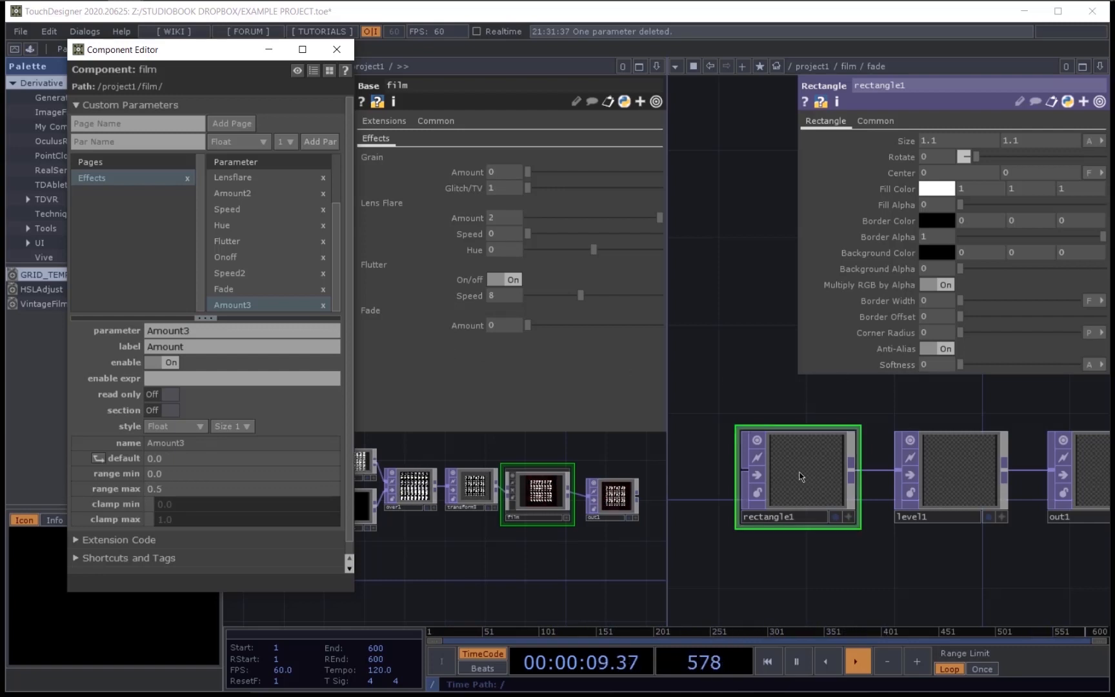
# Step: Reference film's Fade Amount in the Fill Alpha of the fade component's rectangle1, and try out the Amount control
pyautogui.click(862, 219)
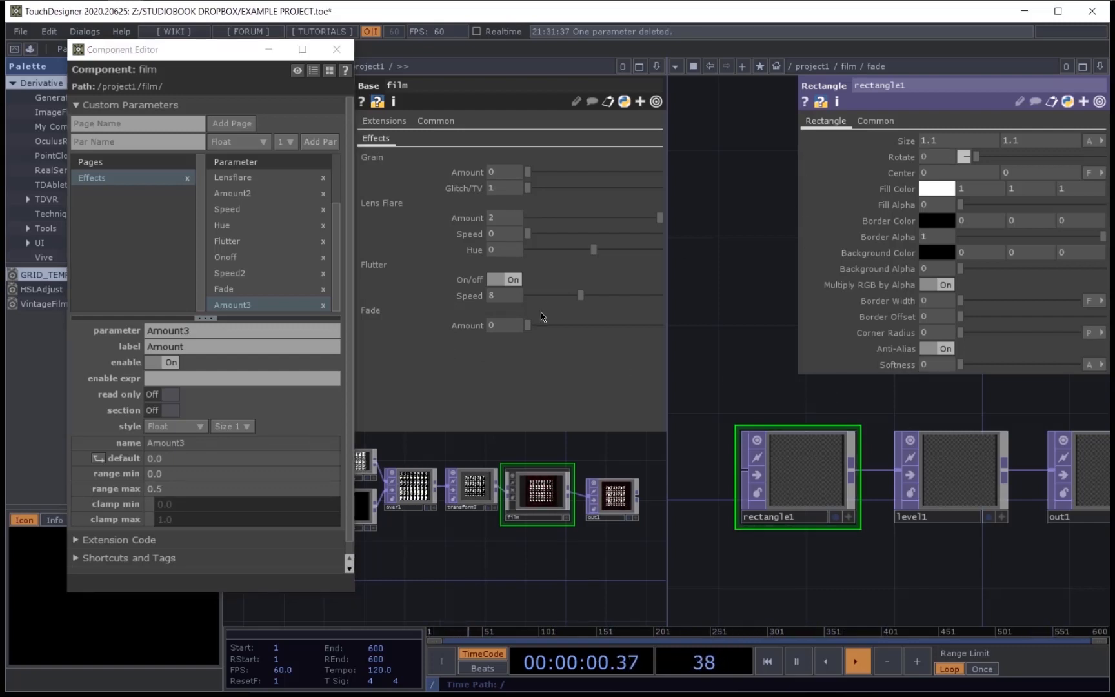
pyautogui.moveTo(663, 313); pyautogui.dragTo(907, 206)
pyautogui.click(907, 201)
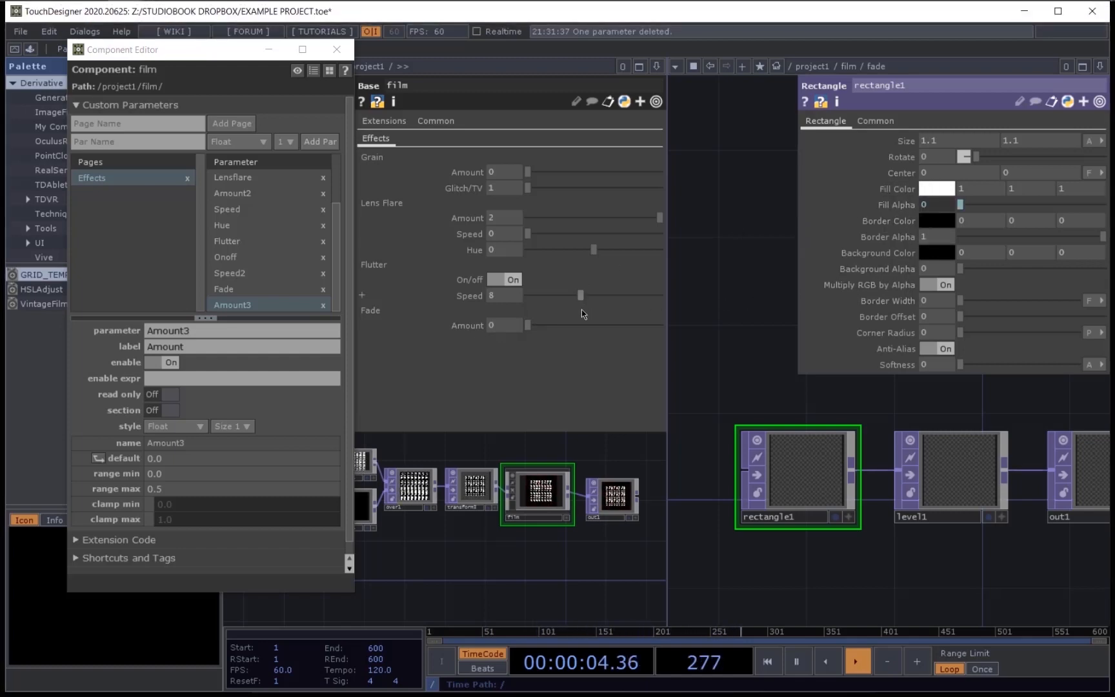
pyautogui.moveTo(576, 325); pyautogui.dragTo(544, 317)
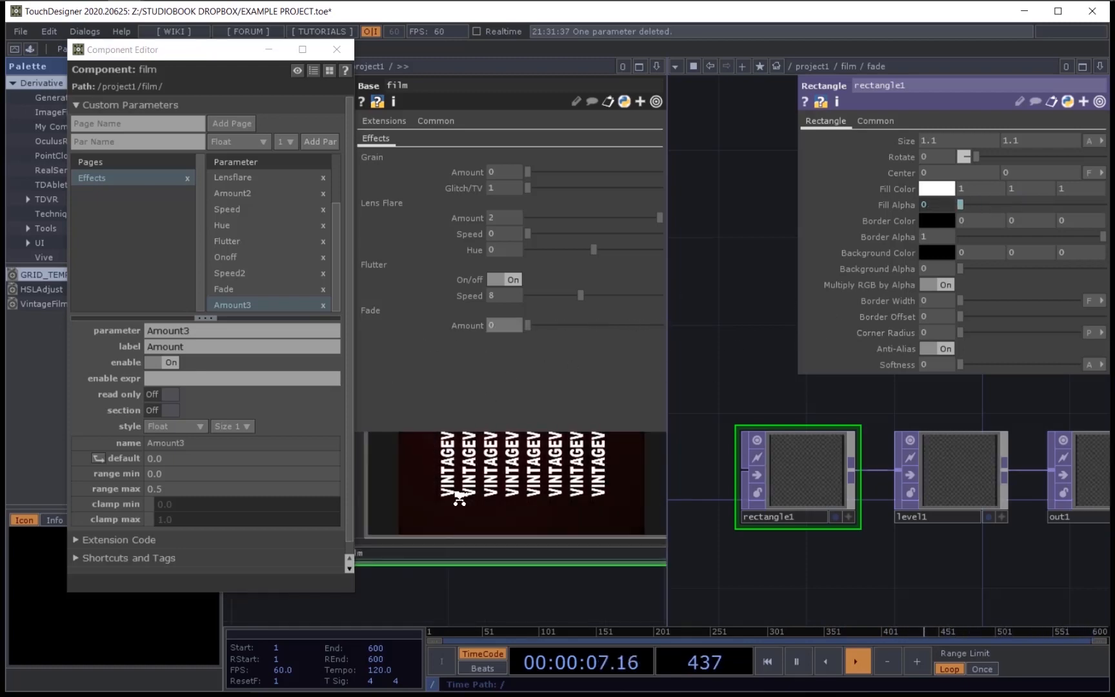
# Step: Test film's Grain Amount and Glitch/TV controls across their ranges while watching the out1 viewer
pyautogui.scroll(-3, 478, 516)
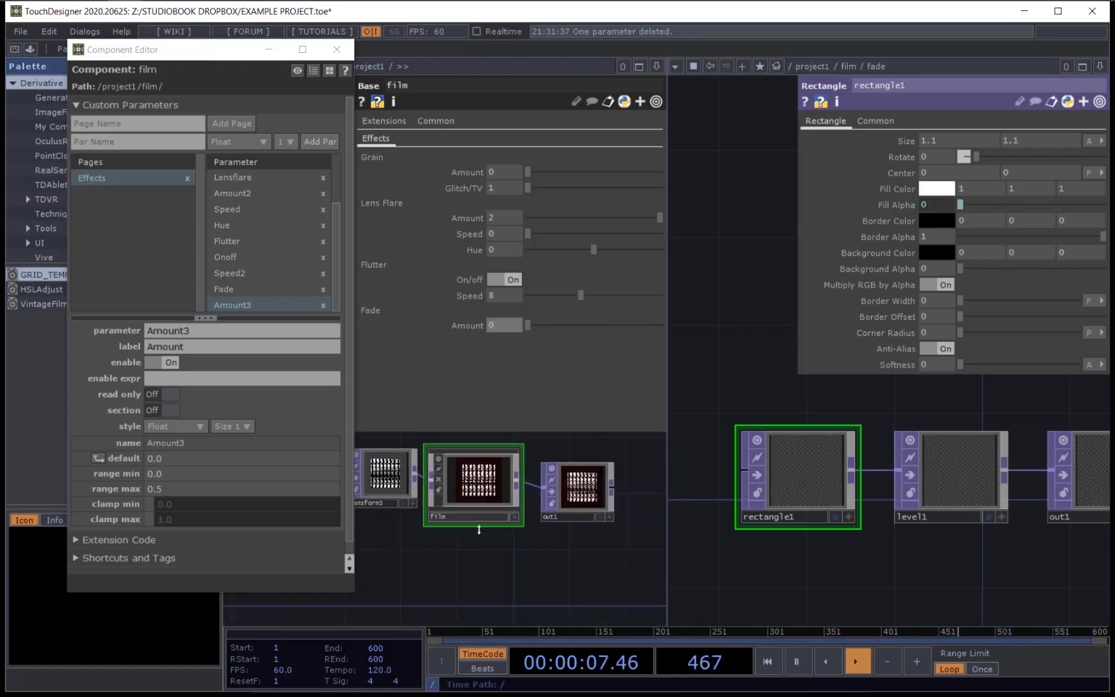
pyautogui.moveTo(479, 530); pyautogui.dragTo(504, 565)
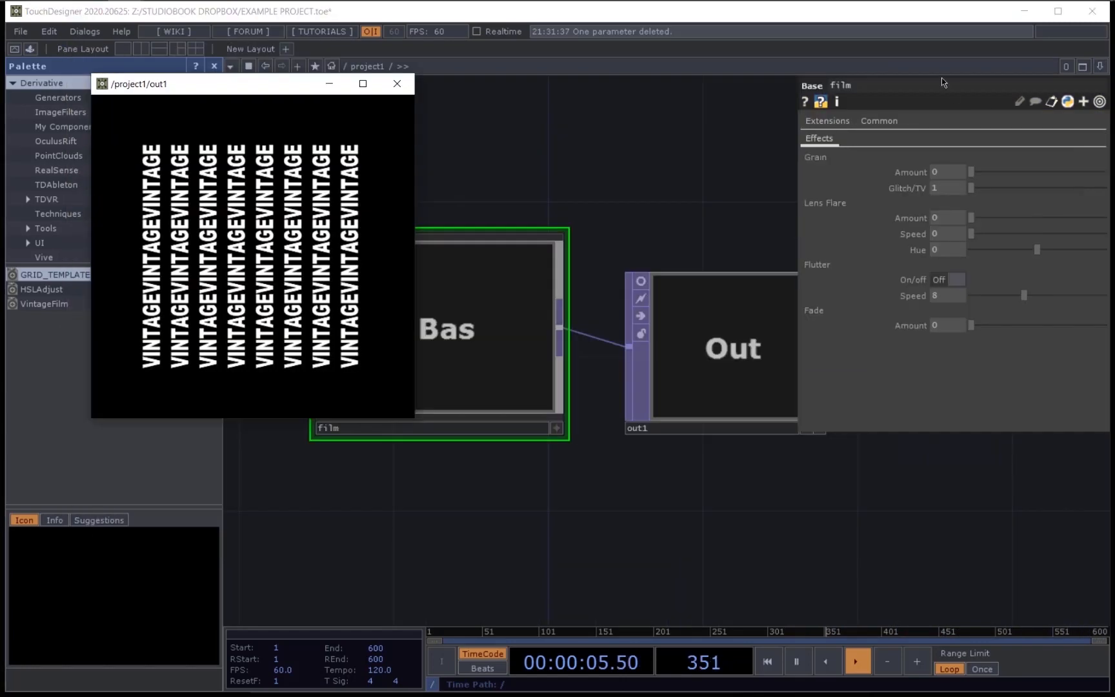
pyautogui.click(972, 173)
pyautogui.moveTo(972, 172); pyautogui.dragTo(1112, 178)
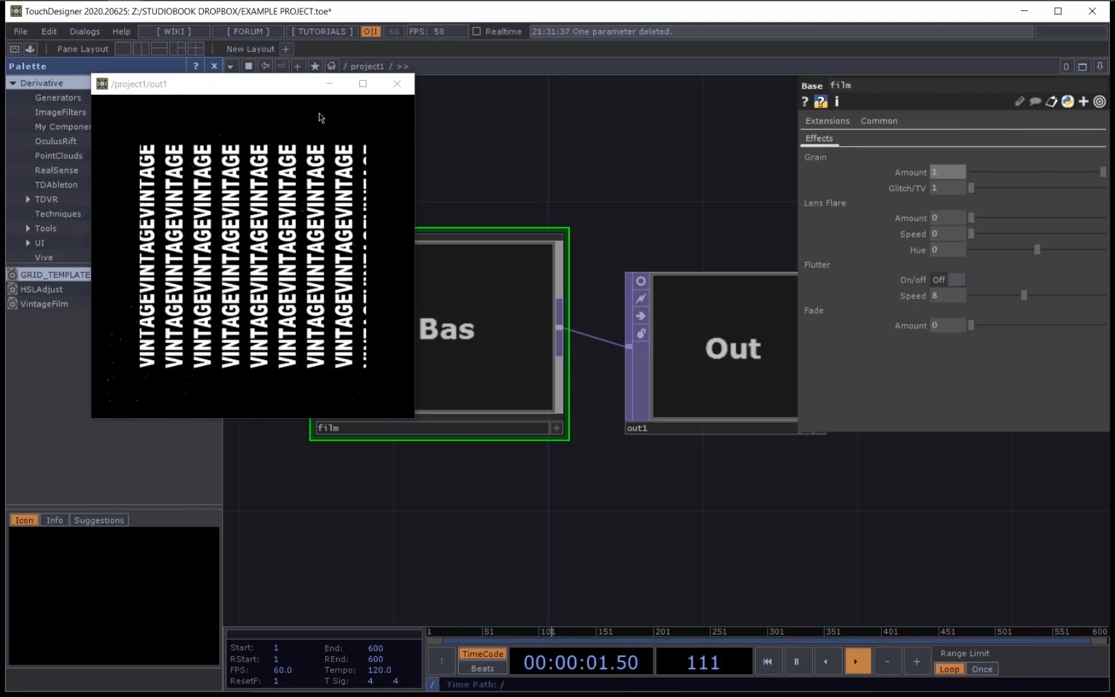
pyautogui.moveTo(972, 188); pyautogui.dragTo(1113, 190)
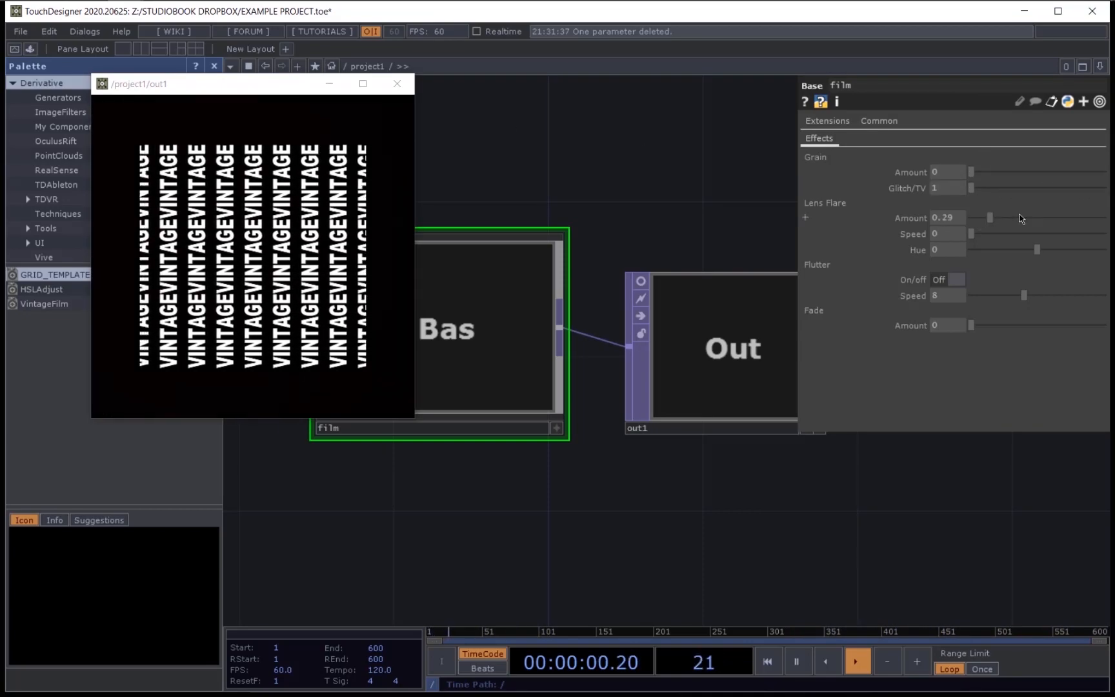
# Step: Test film's Lens Flare with Amount and Speed at 2, try negative Hue values, and reset Hue to its default
pyautogui.moveTo(1020, 217); pyautogui.dragTo(1103, 218)
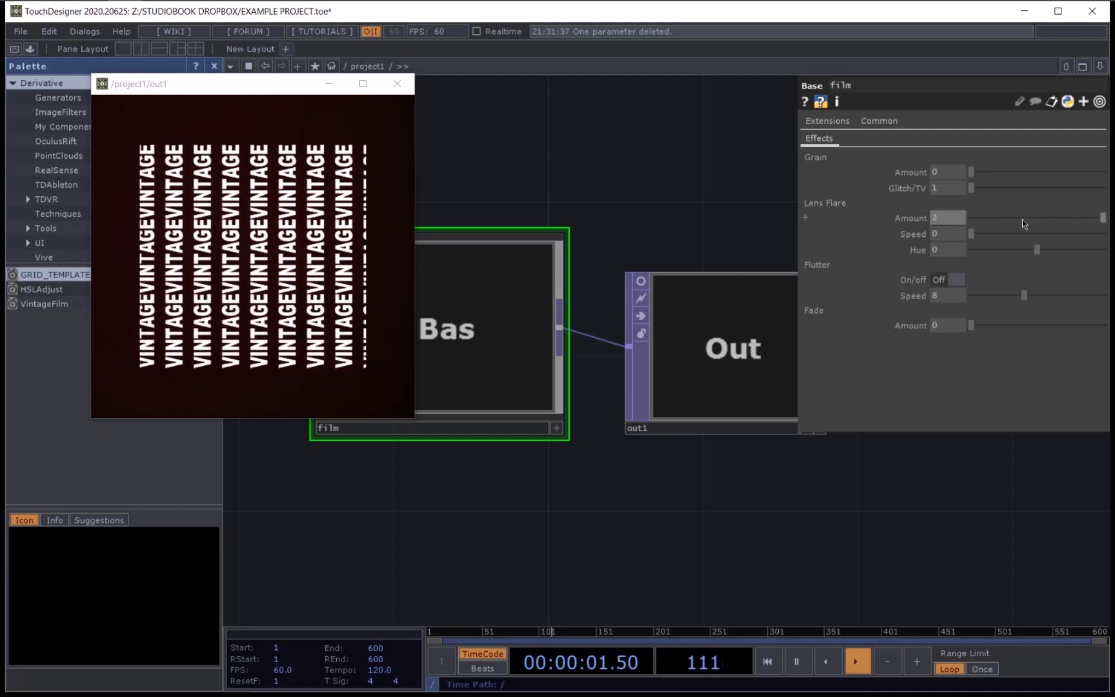
pyautogui.moveTo(981, 233); pyautogui.dragTo(1074, 237)
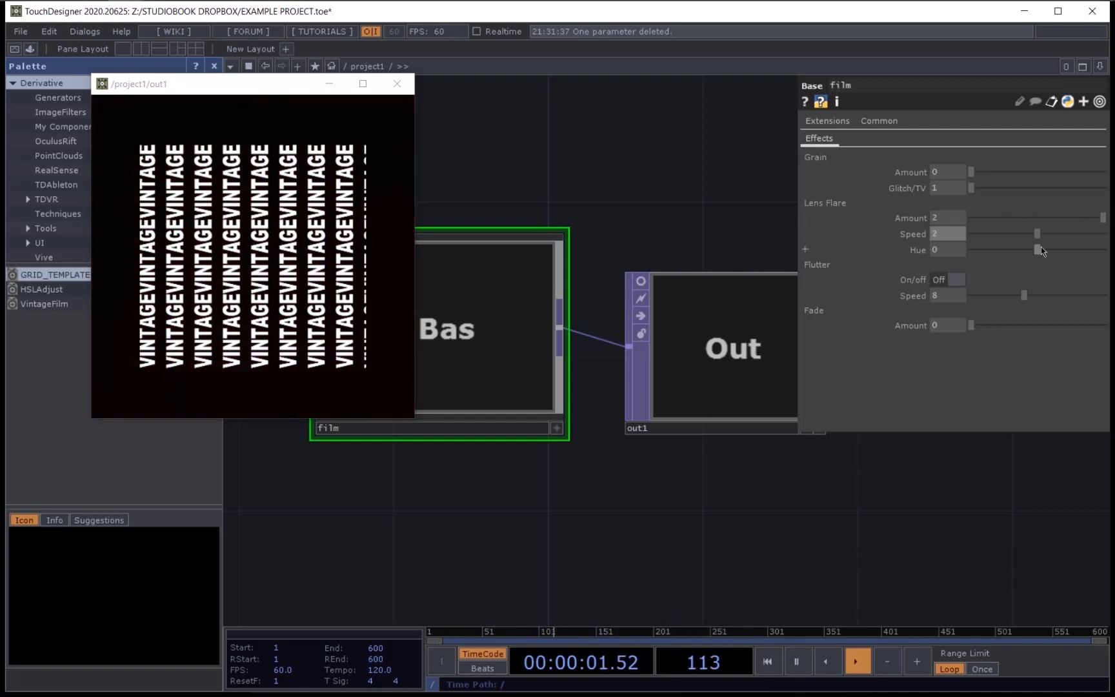
pyautogui.moveTo(1041, 246); pyautogui.dragTo(1034, 254)
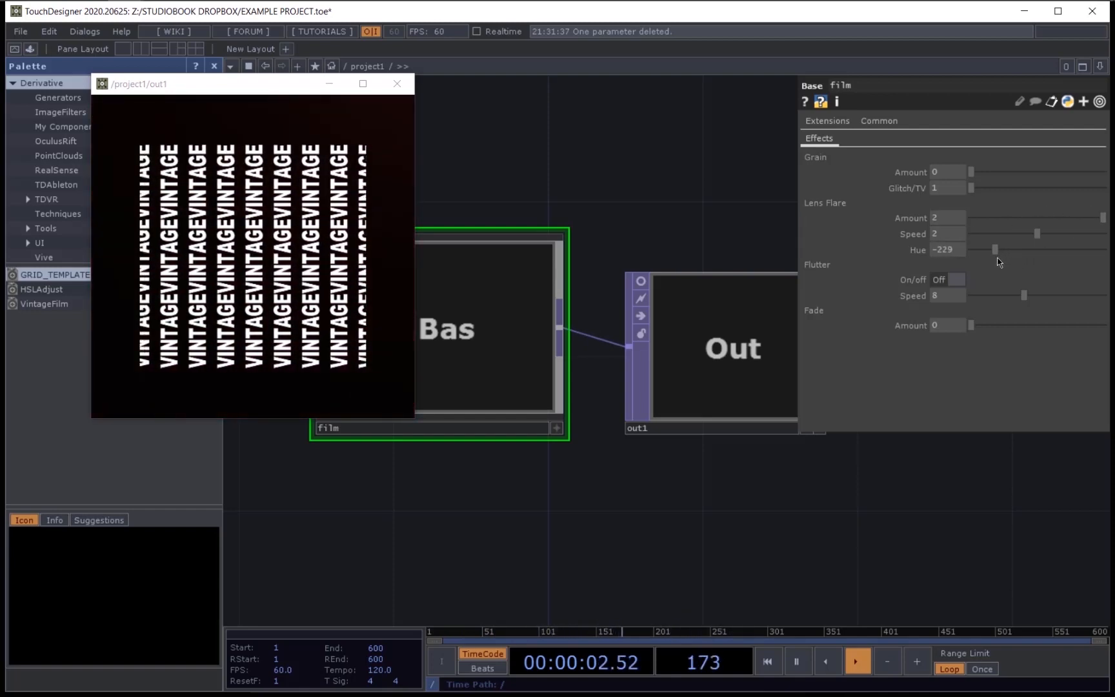
pyautogui.moveTo(1034, 249); pyautogui.dragTo(1005, 250)
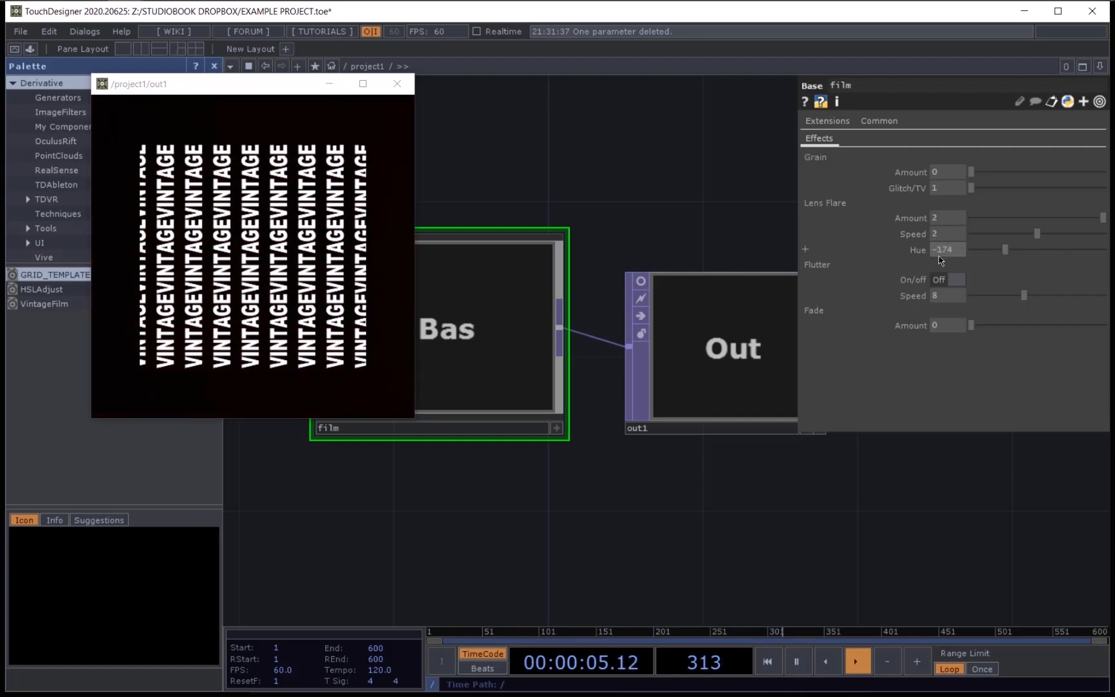
pyautogui.rightClick(916, 250)
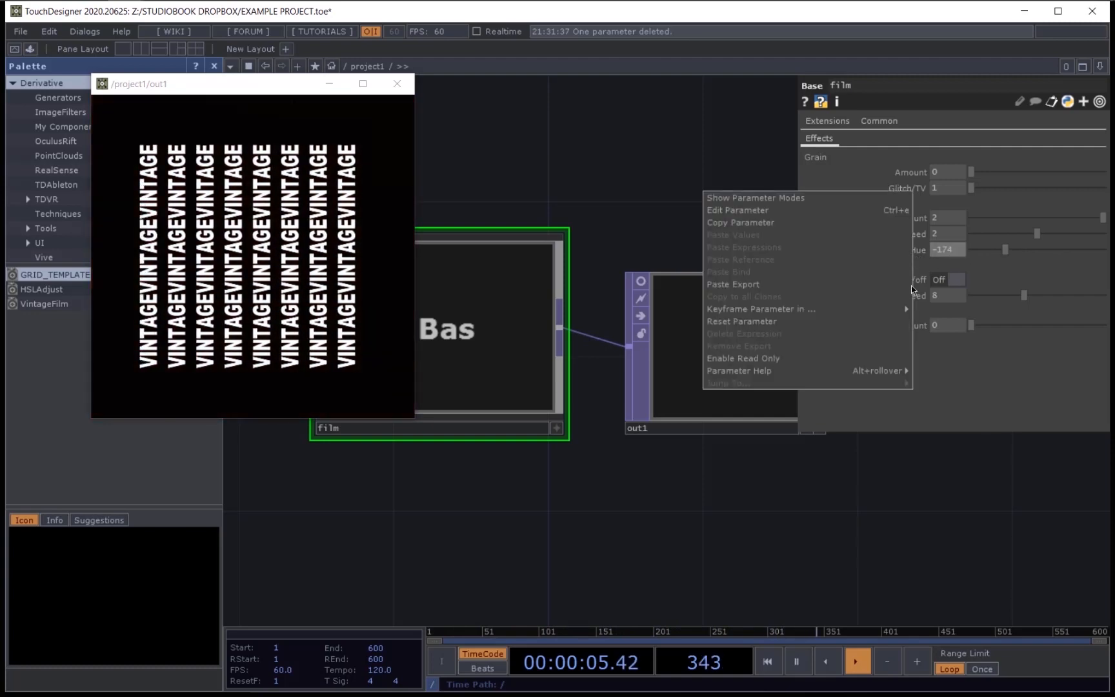
pyautogui.click(839, 322)
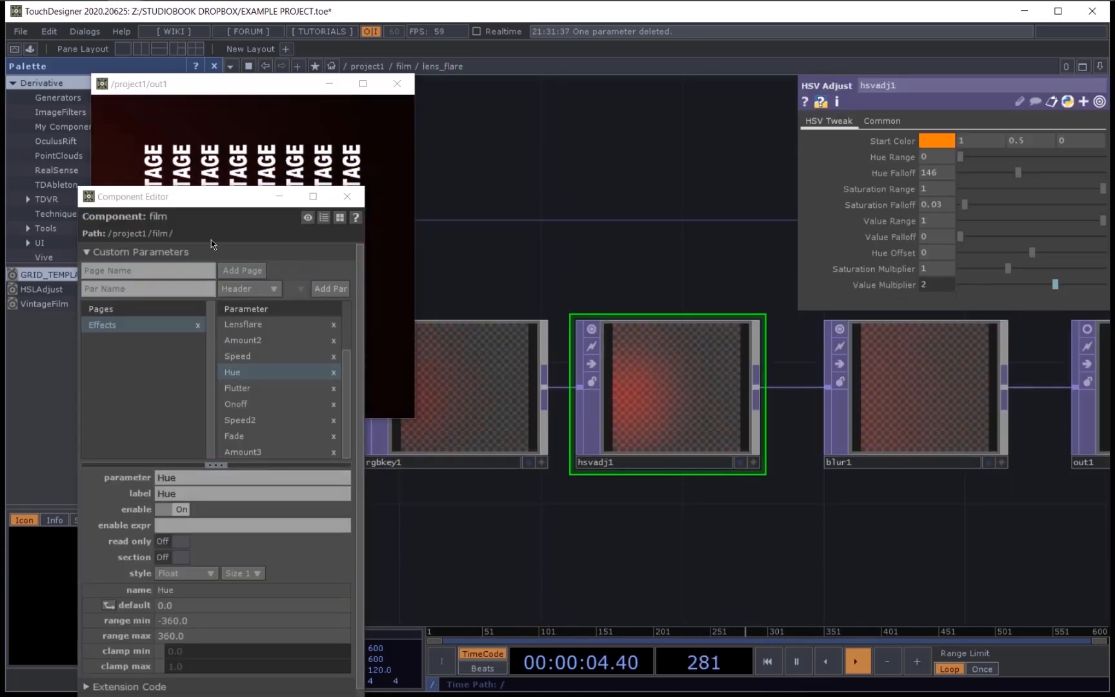
# Step: Show project1 in a second network pane and reference film's Hue in the Hue Offset of lens_flare's hsvadj1
pyautogui.moveTo(213, 196); pyautogui.dragTo(220, 85)
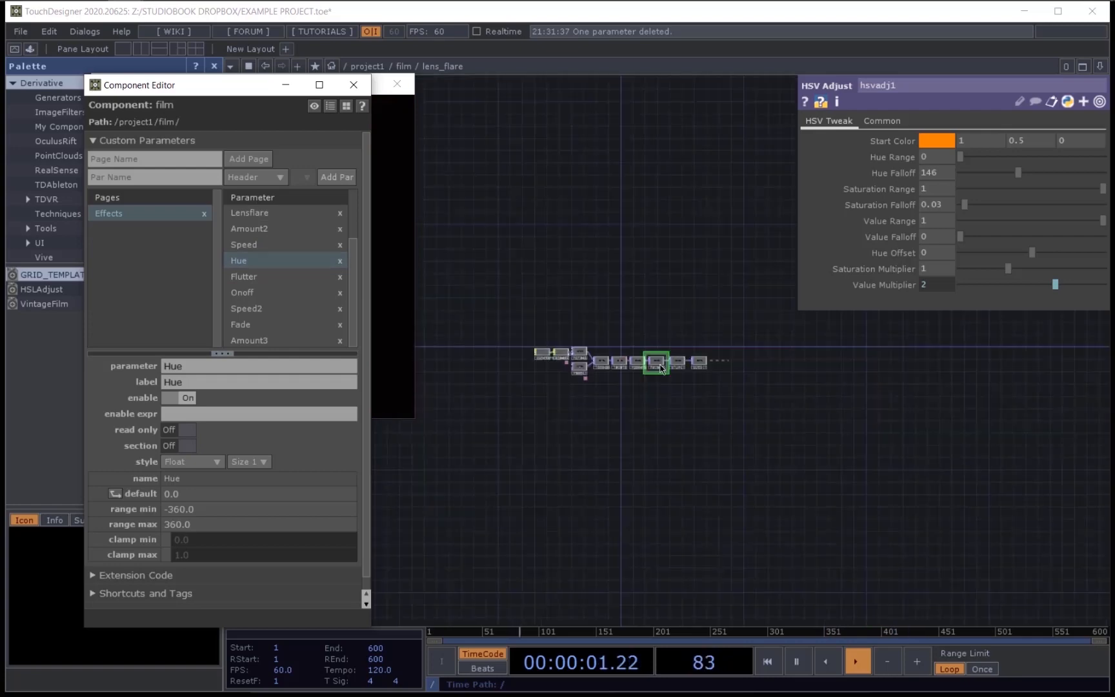
pyautogui.scroll(10, 660, 364)
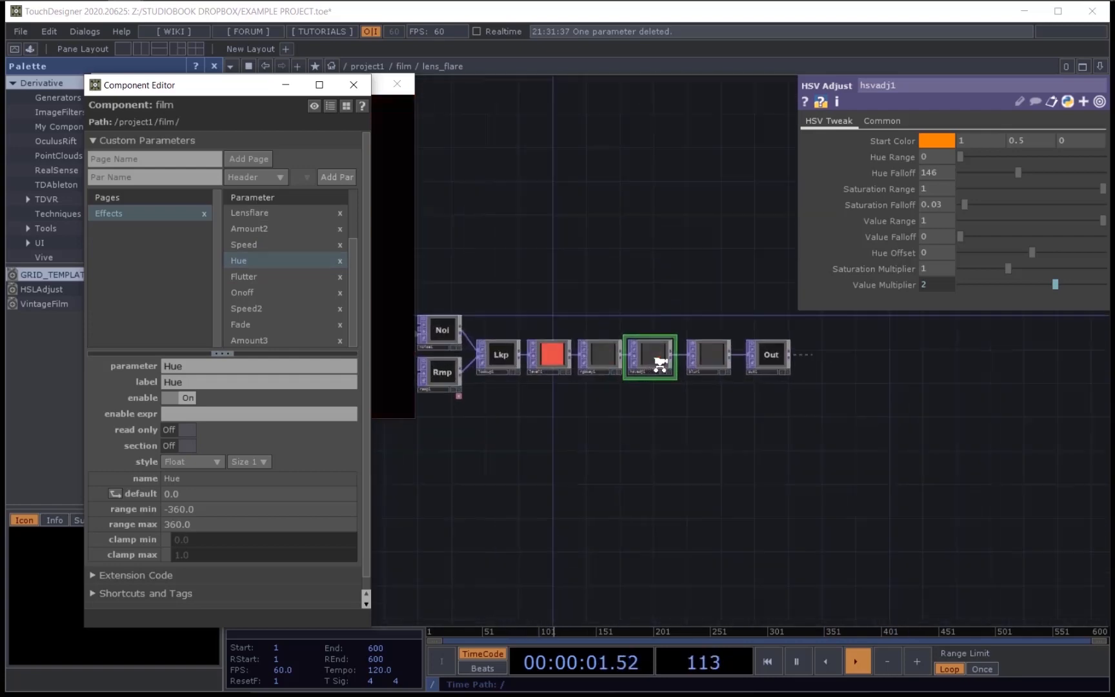
pyautogui.click(1100, 66)
pyautogui.click(1011, 99)
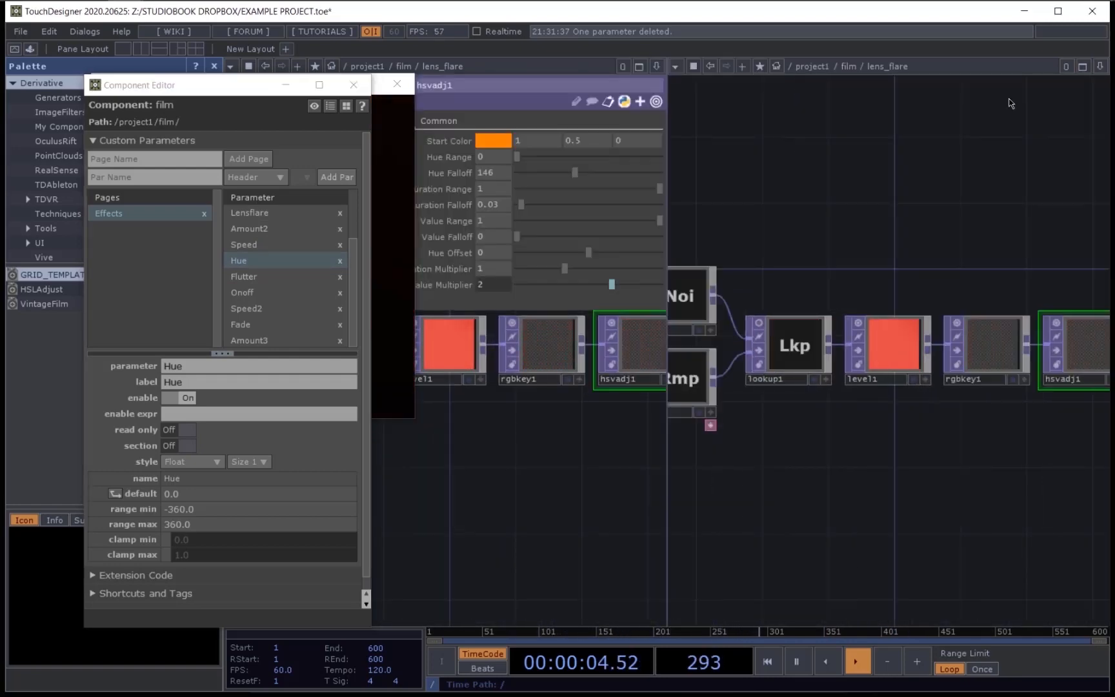
pyautogui.scroll(-15, 859, 293)
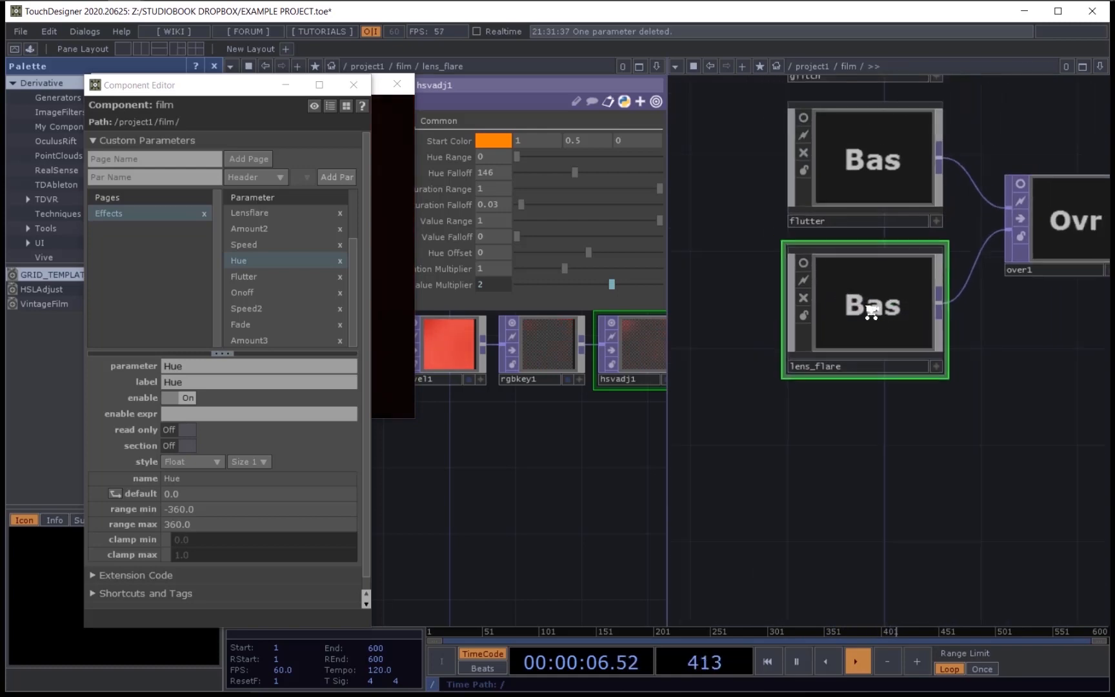
pyautogui.scroll(15, 873, 316)
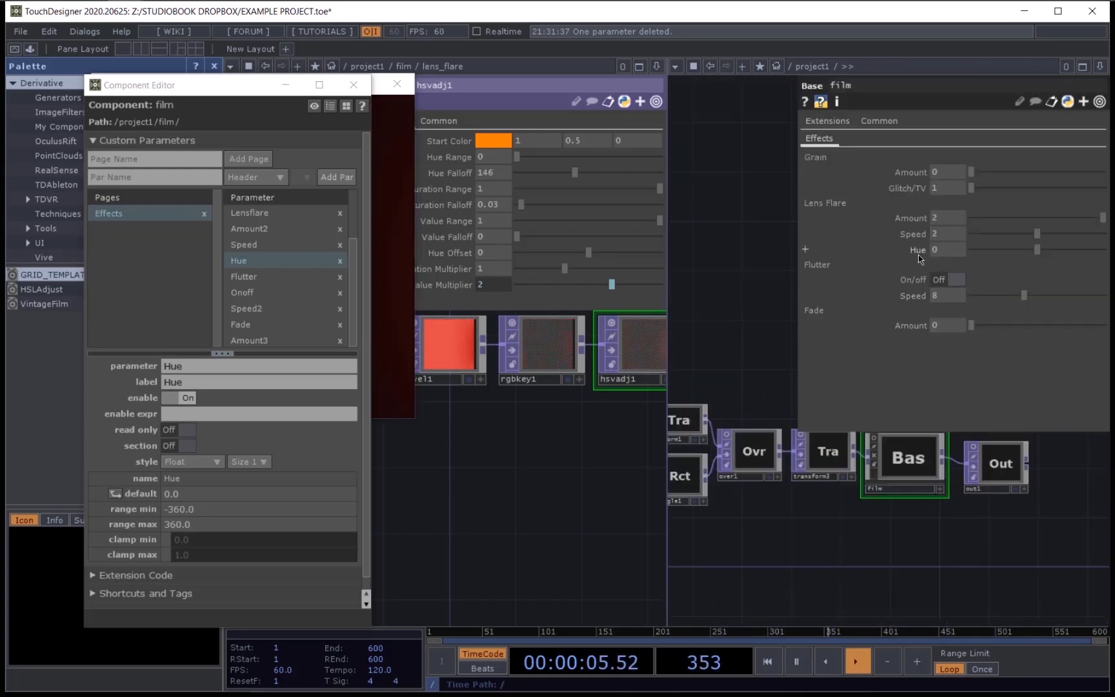
pyautogui.moveTo(452, 250); pyautogui.dragTo(452, 253)
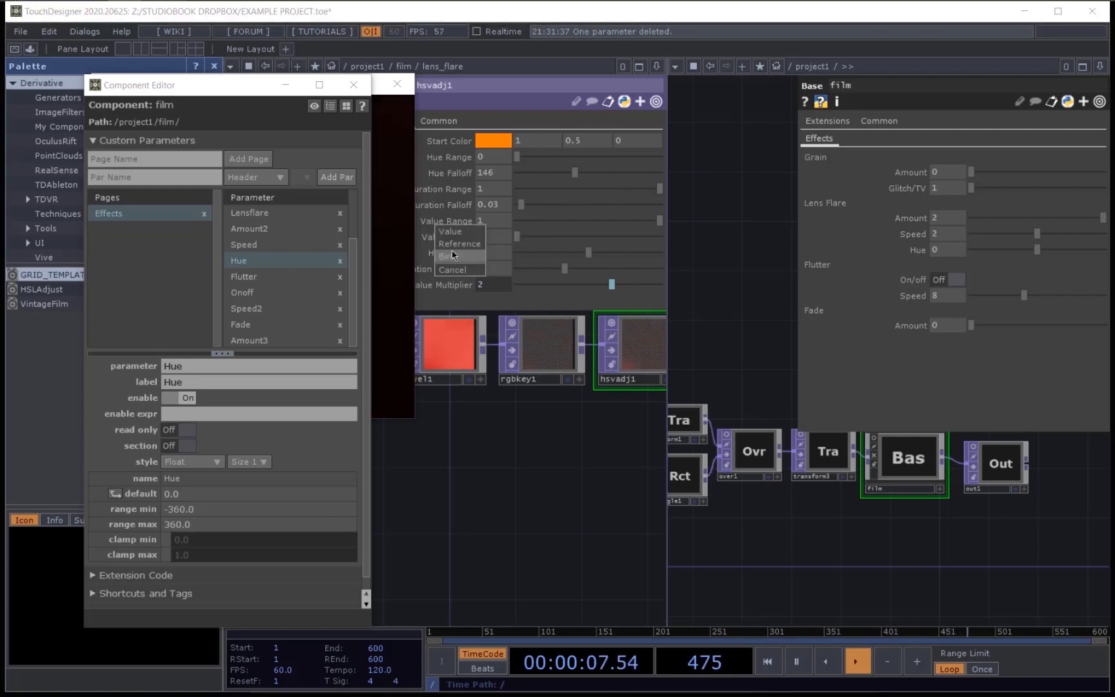
pyautogui.click(462, 245)
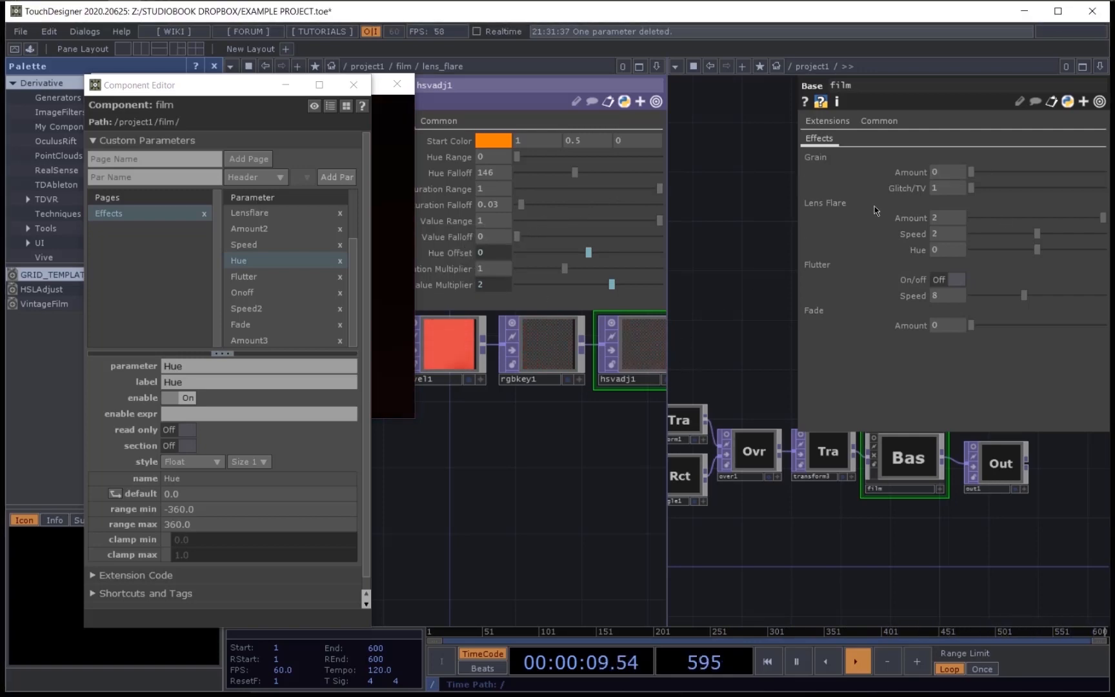
# Step: Close the second network pane and film's Component Editor
pyautogui.scroll(-10, 886, 540)
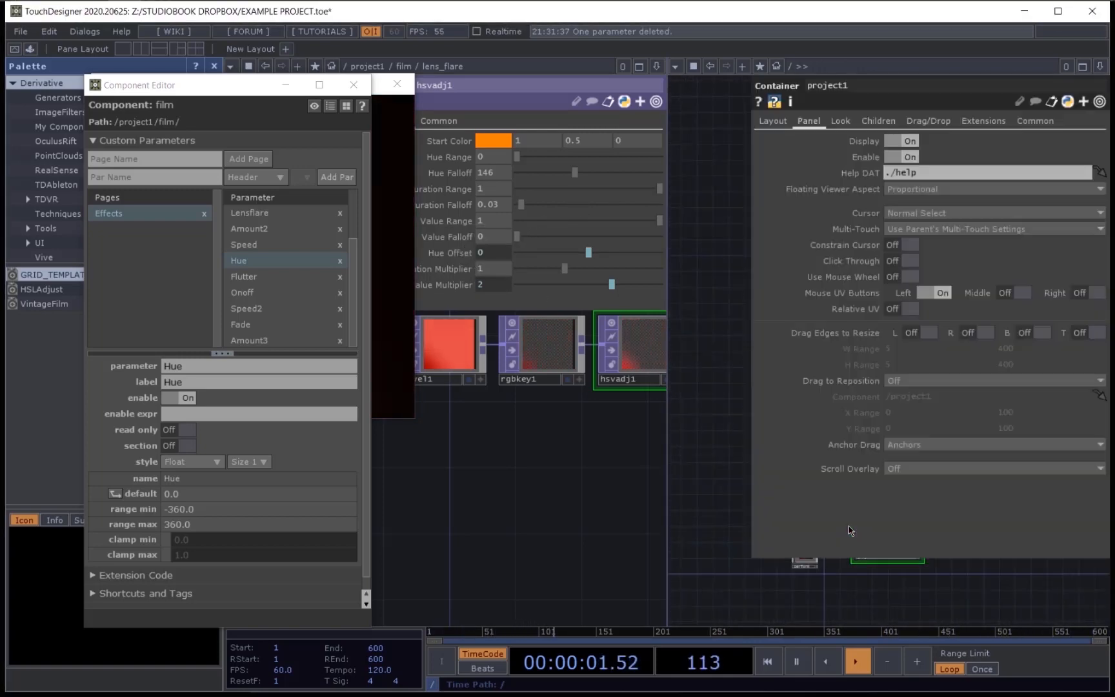
pyautogui.click(1101, 66)
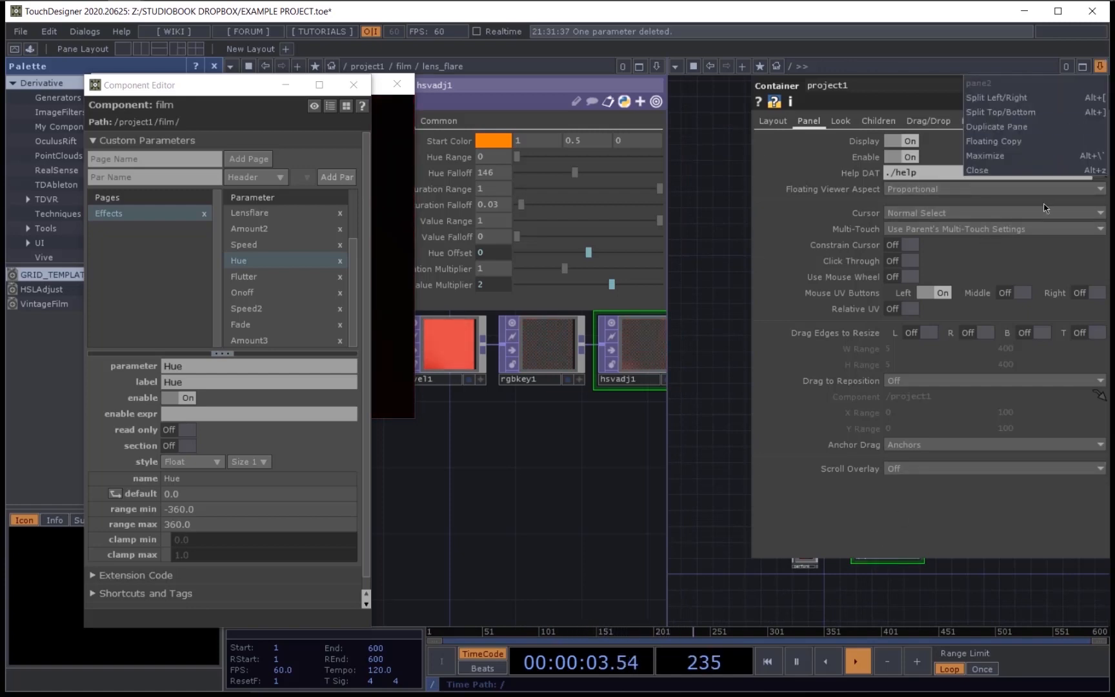
pyautogui.click(1017, 171)
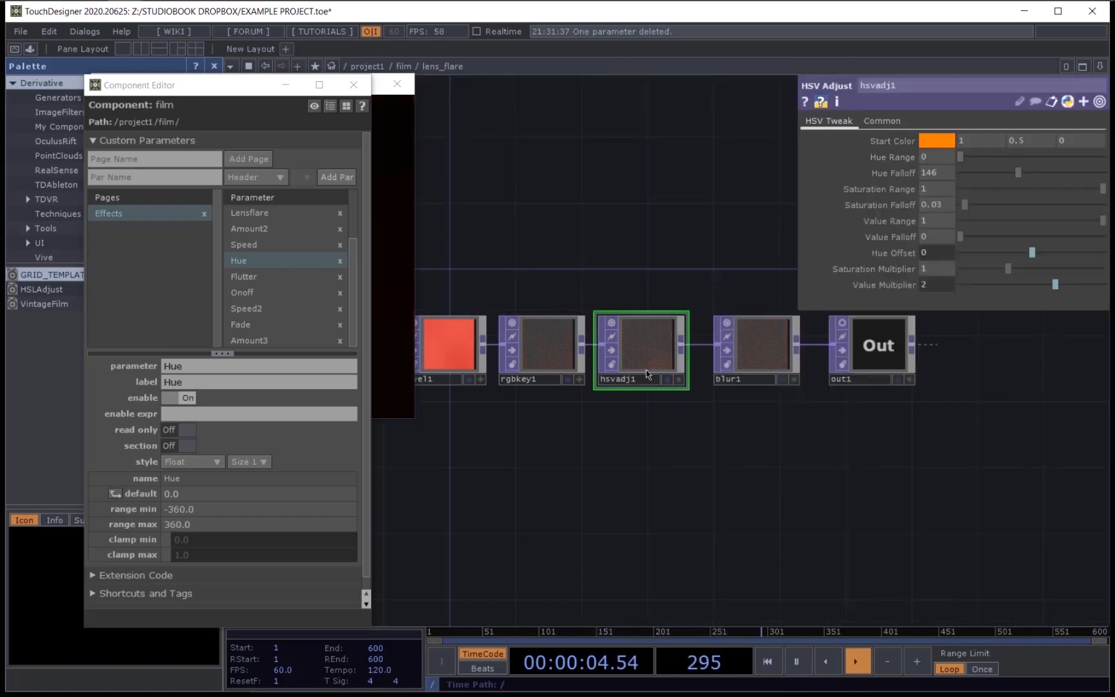
pyautogui.click(352, 84)
# Step: Reopen project1's out1 in a smaller floating viewer beside film's parameters, and try the Lens Flare Hue at -360
pyautogui.moveTo(276, 90); pyautogui.dragTo(319, 91)
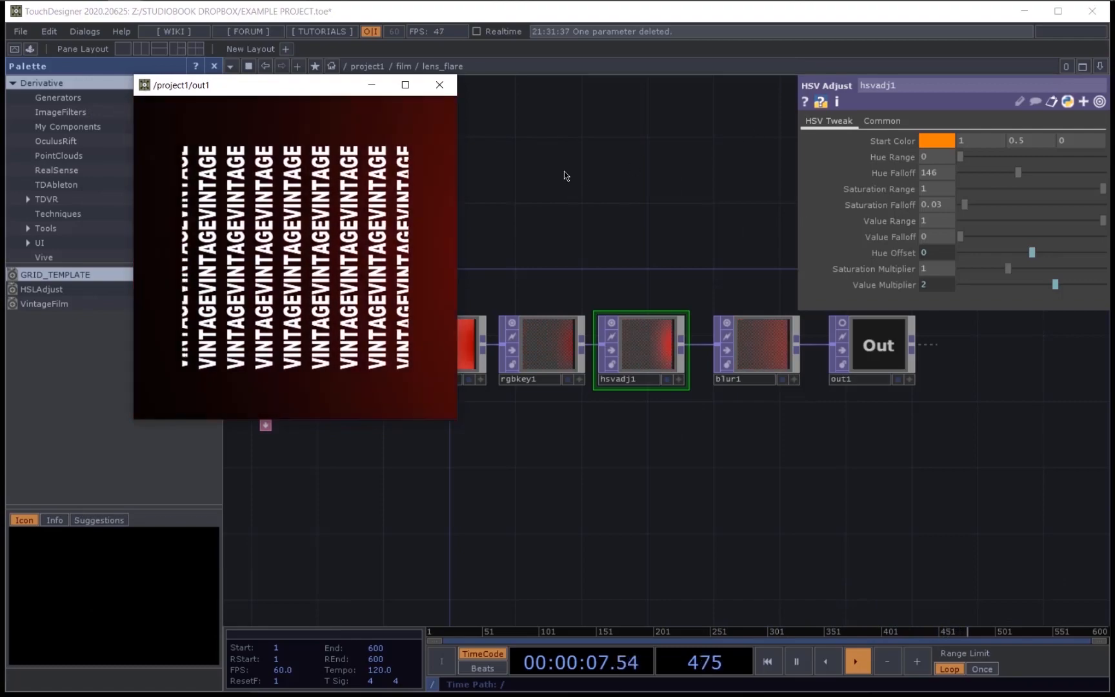
pyautogui.click(444, 92)
pyautogui.moveTo(861, 394); pyautogui.dragTo(738, 413)
pyautogui.rightClick(755, 369)
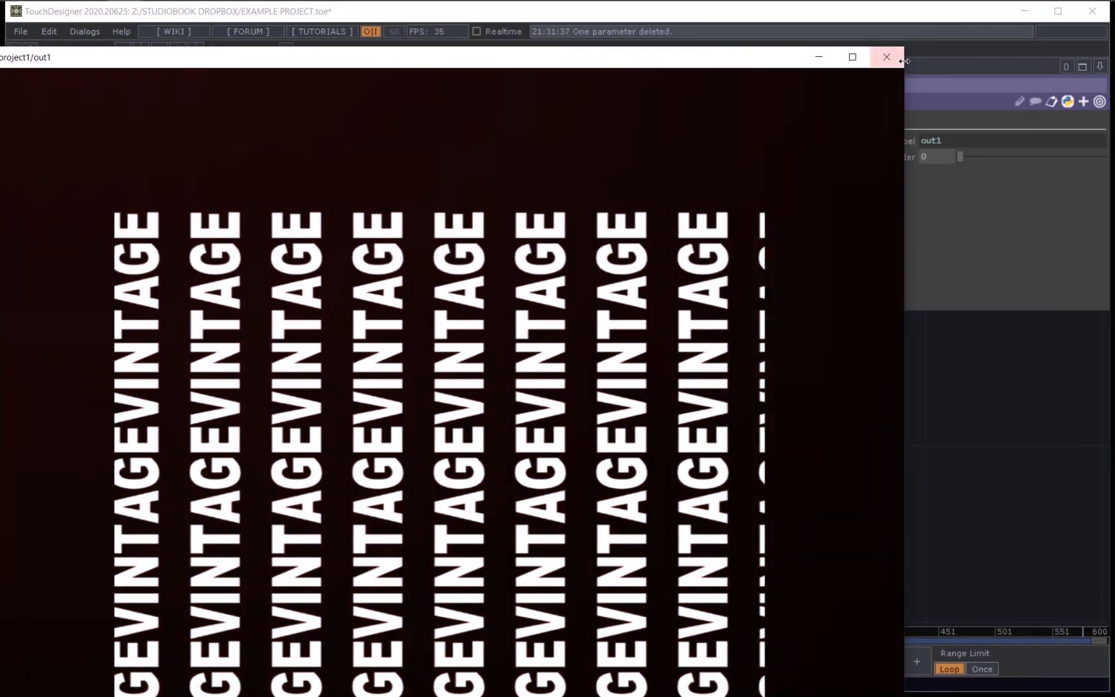
pyautogui.moveTo(905, 70); pyautogui.dragTo(344, 193)
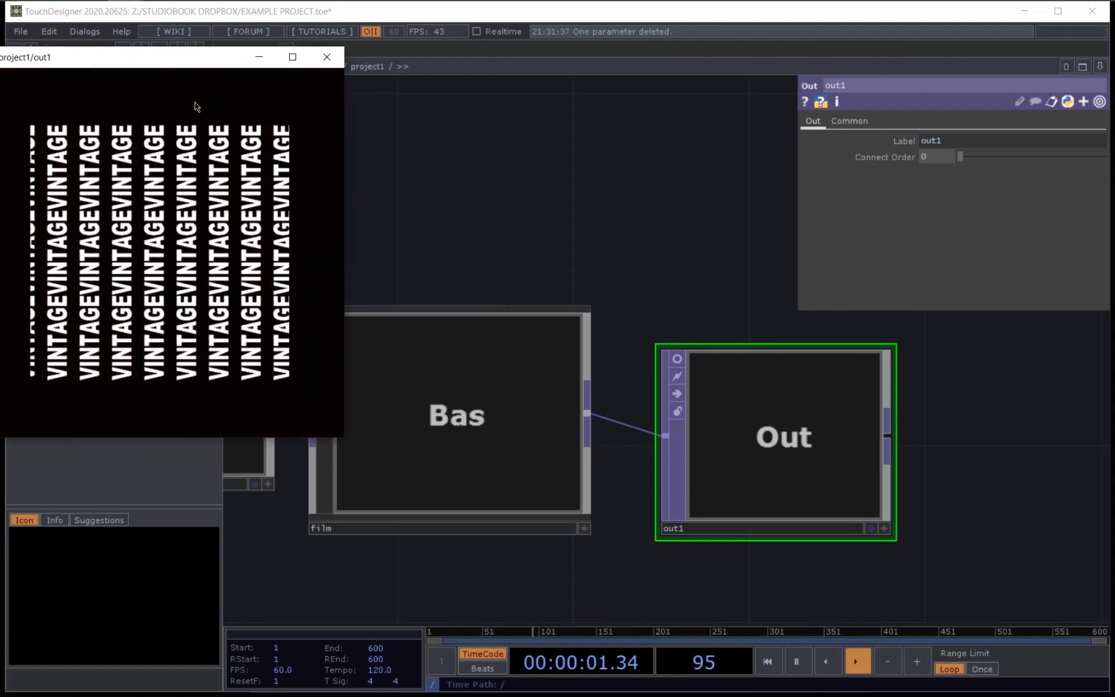
pyautogui.moveTo(205, 59); pyautogui.dragTo(338, 64)
pyautogui.click(542, 465)
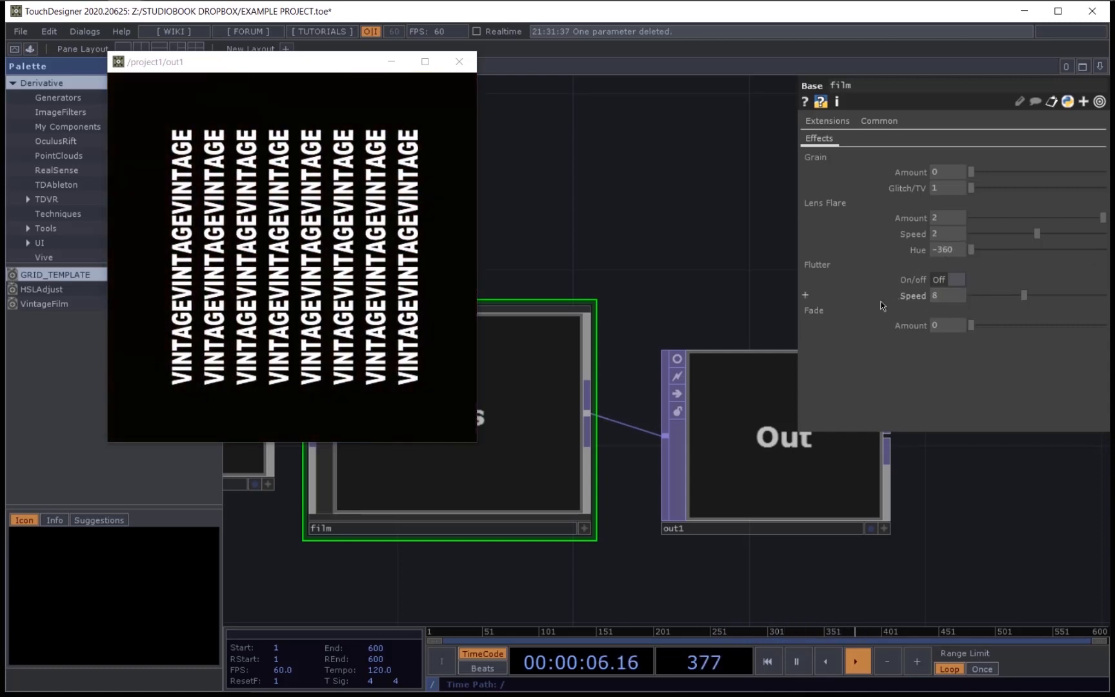
pyautogui.moveTo(249, 63); pyautogui.dragTo(354, 76)
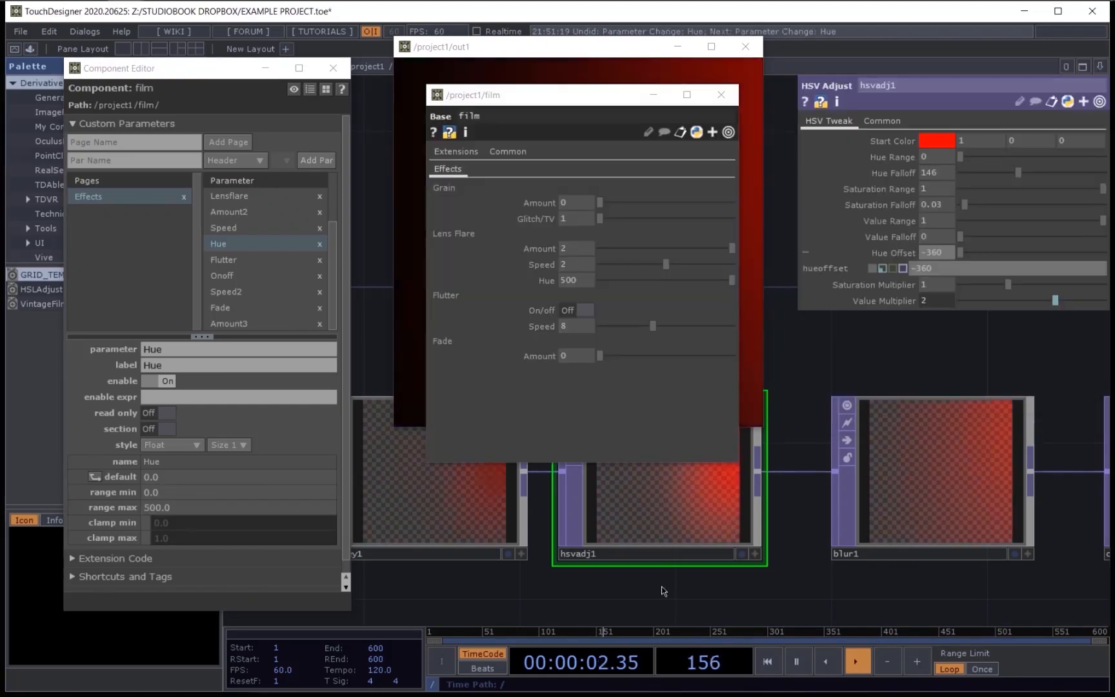
# Step: Try hsvadj1's Hue Offset extremes, set film's Hue range to -360 through 360, and switch Hue Offset back to its expression
pyautogui.moveTo(659, 590); pyautogui.dragTo(861, 590)
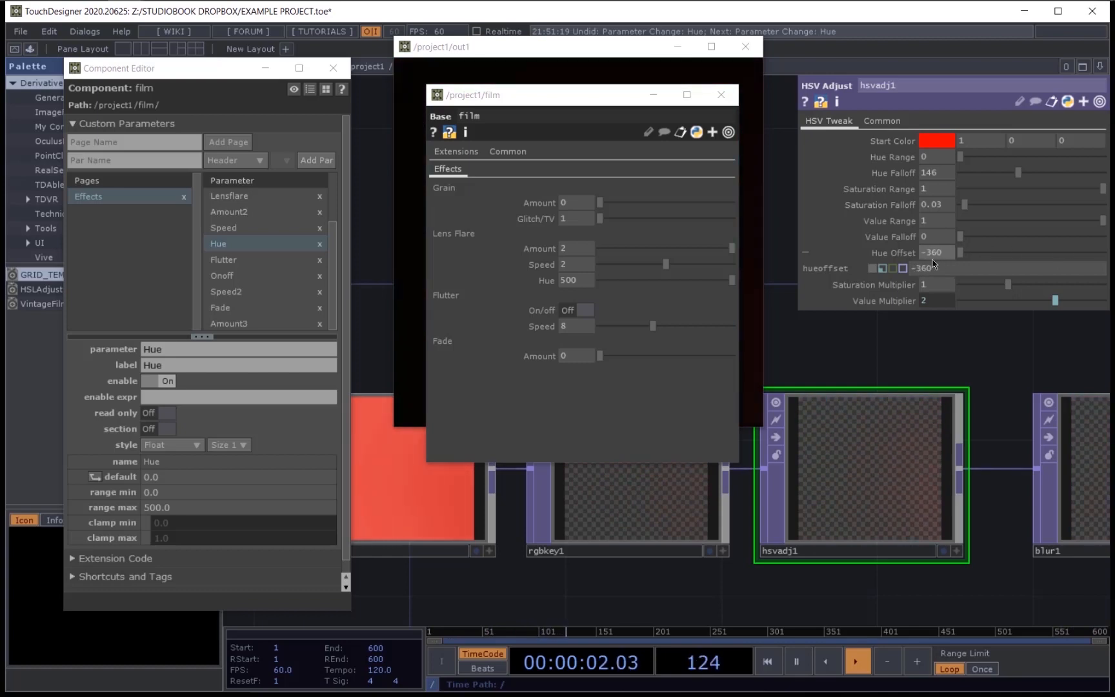
pyautogui.moveTo(925, 261); pyautogui.dragTo(942, 261)
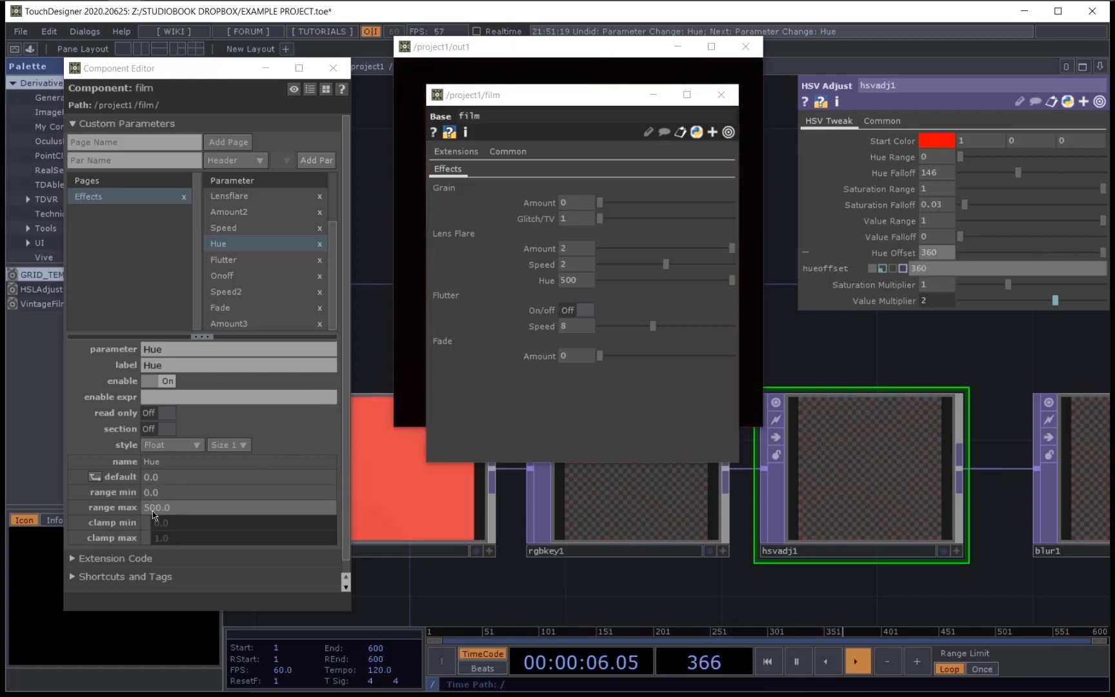
pyautogui.click(193, 492)
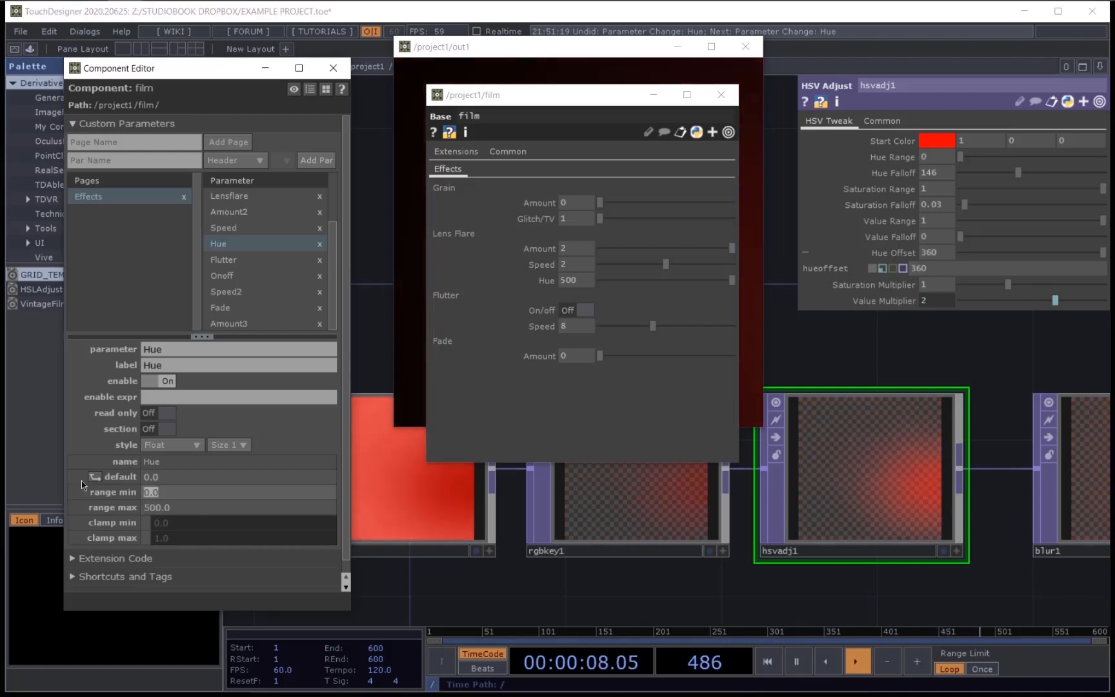
pyautogui.write('-360')
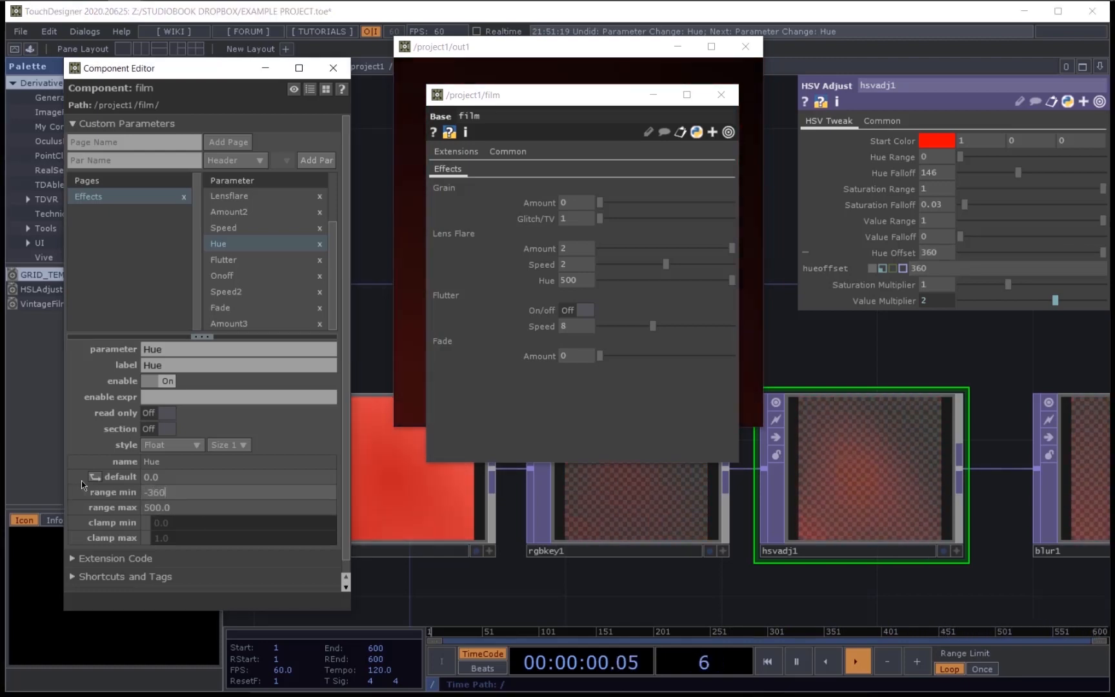
pyautogui.press('Tab')
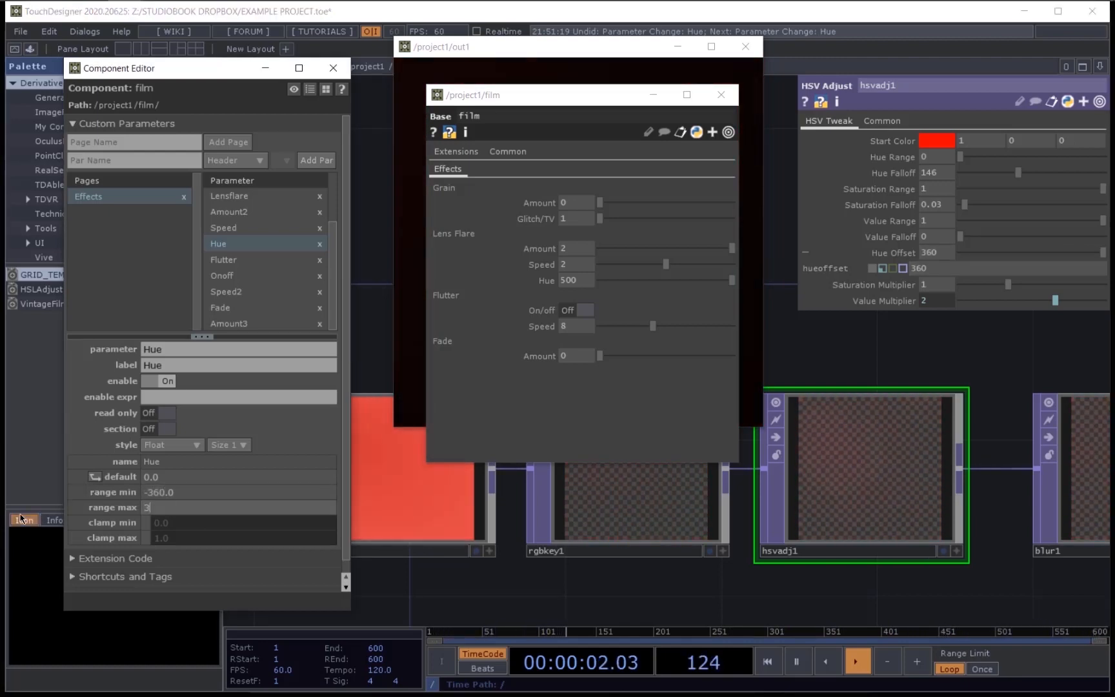
pyautogui.write('360')
pyautogui.press('Return')
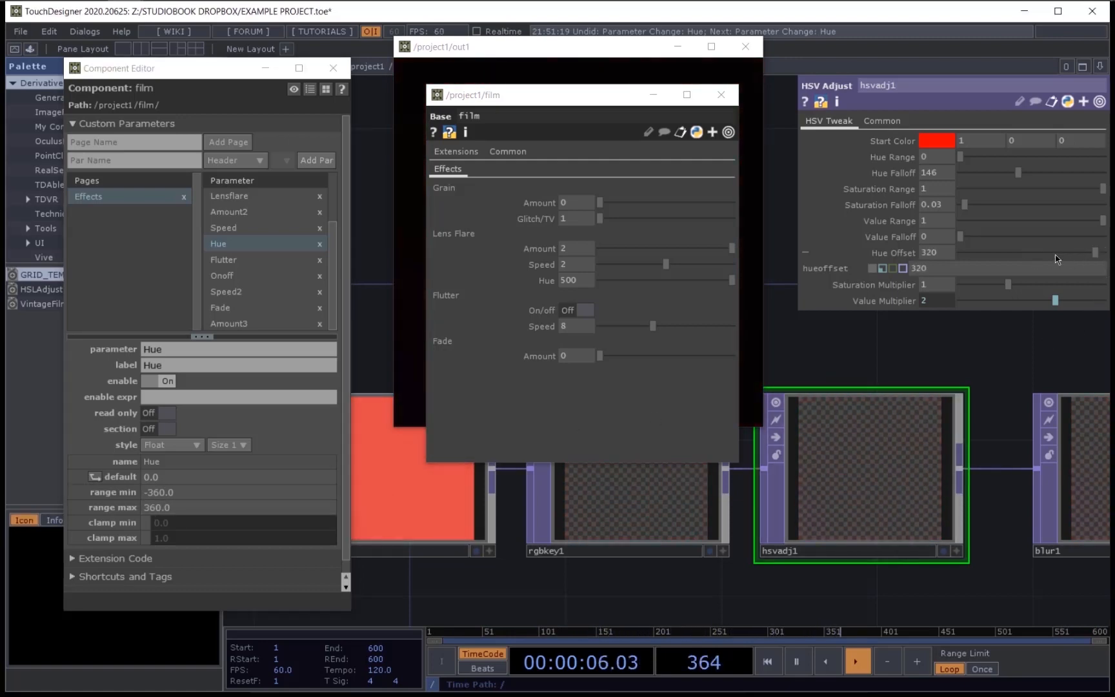
pyautogui.click(882, 269)
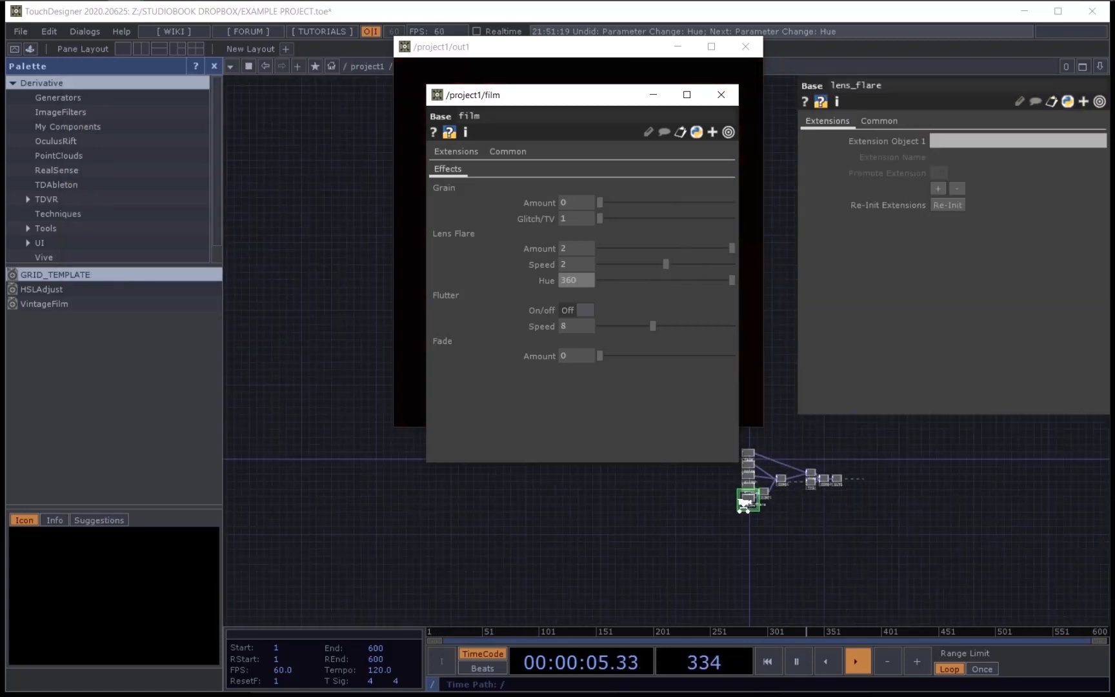
# Step: Test film with Flutter on at Speed 20, Lens Flare Amount 7 and Speed 4, and try the Fade Amount while watching the out1 viewer
pyautogui.scroll(10, 746, 503)
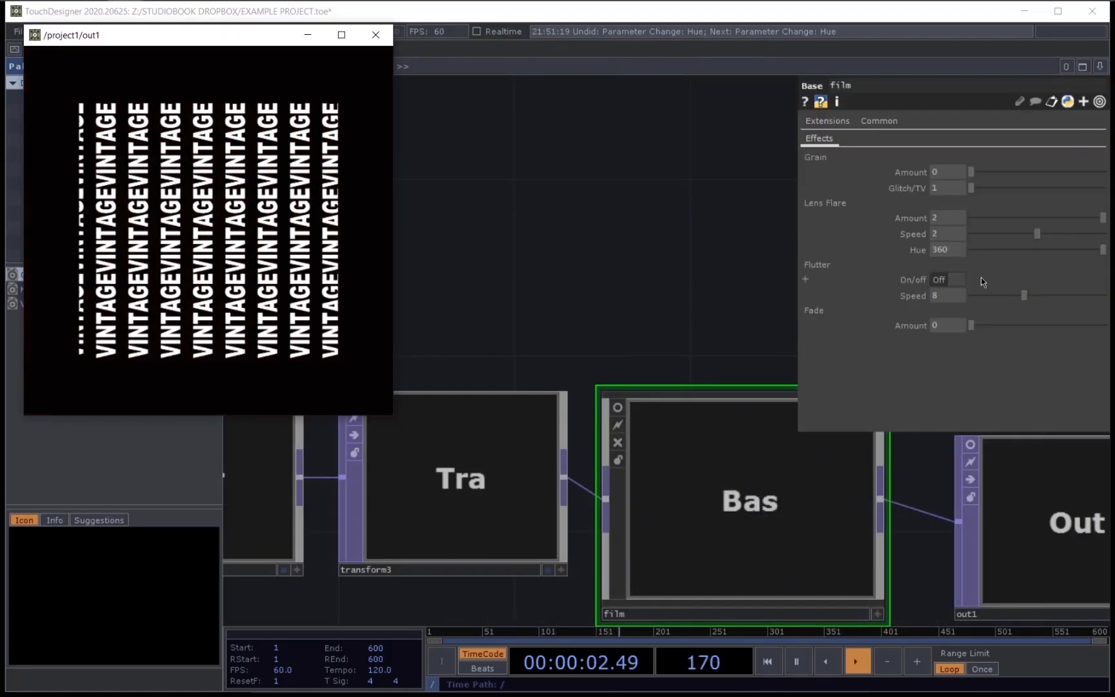
pyautogui.click(953, 281)
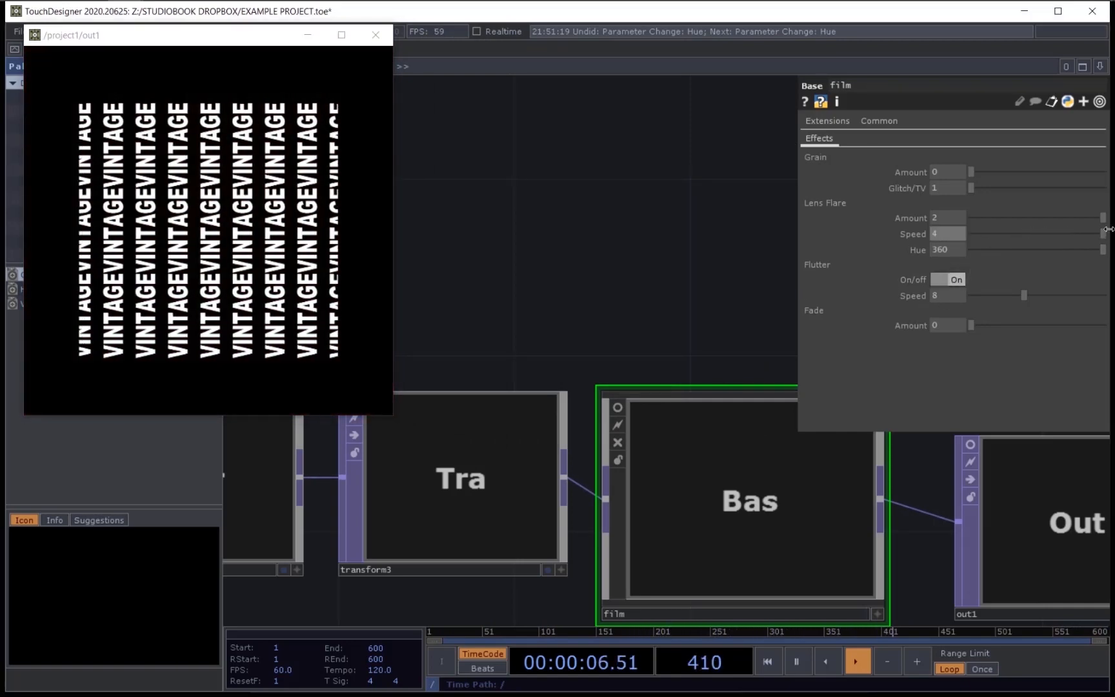
pyautogui.moveTo(966, 206); pyautogui.dragTo(994, 207)
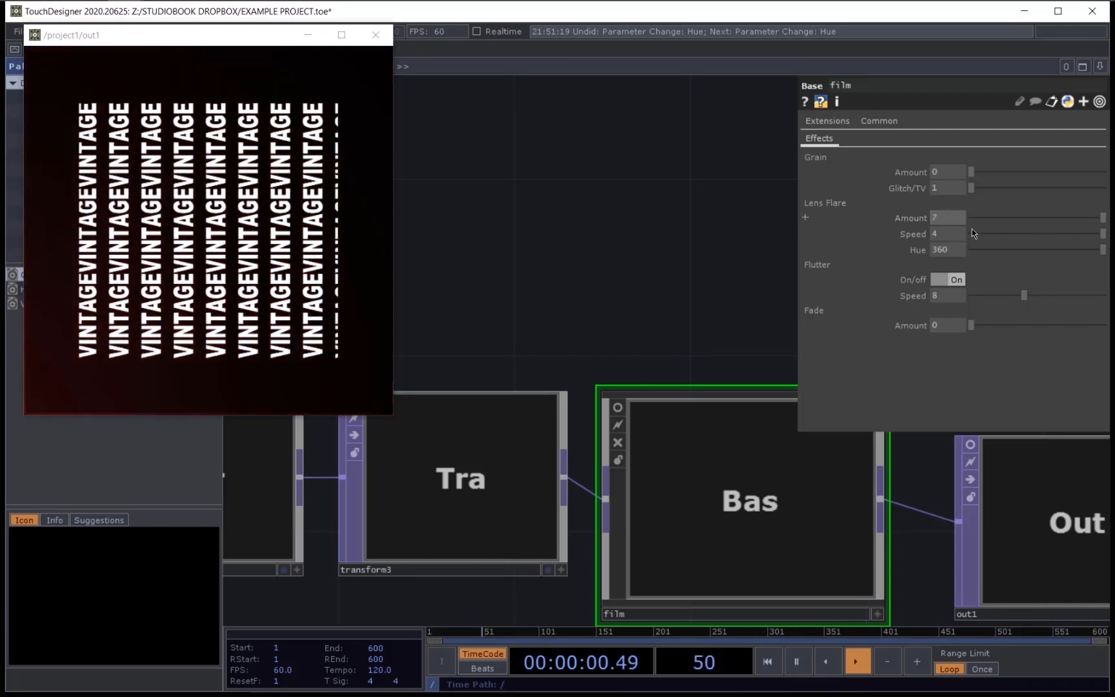
pyautogui.moveTo(1024, 295); pyautogui.dragTo(1103, 295)
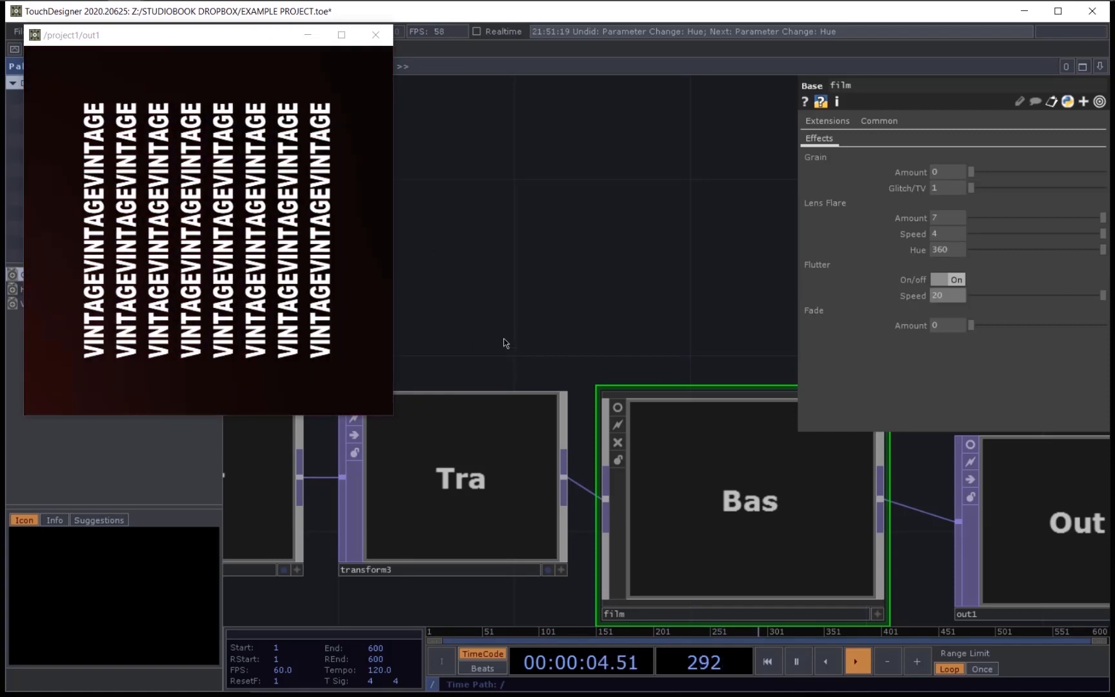
pyautogui.click(244, 42)
pyautogui.moveTo(244, 42); pyautogui.dragTo(264, 30)
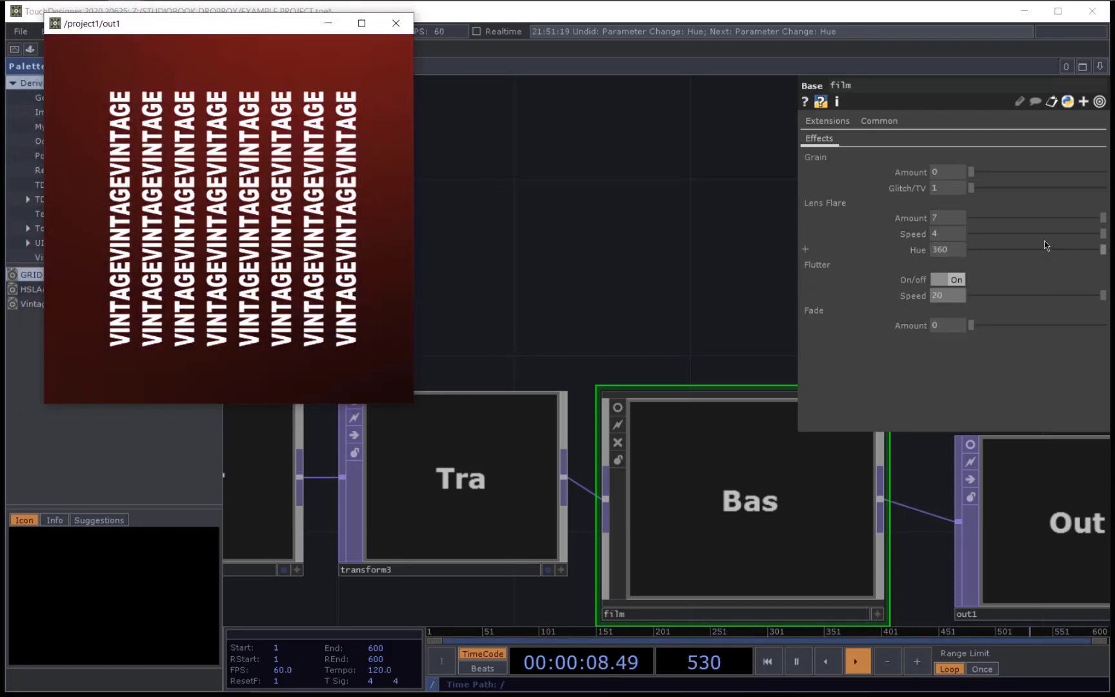
pyautogui.moveTo(994, 326)
pyautogui.mouseDown()
pyautogui.moveTo(1060, 322)
pyautogui.moveTo(1011, 337)
pyautogui.moveTo(1098, 324)
pyautogui.moveTo(994, 329)
pyautogui.moveTo(993, 342)
pyautogui.mouseUp()
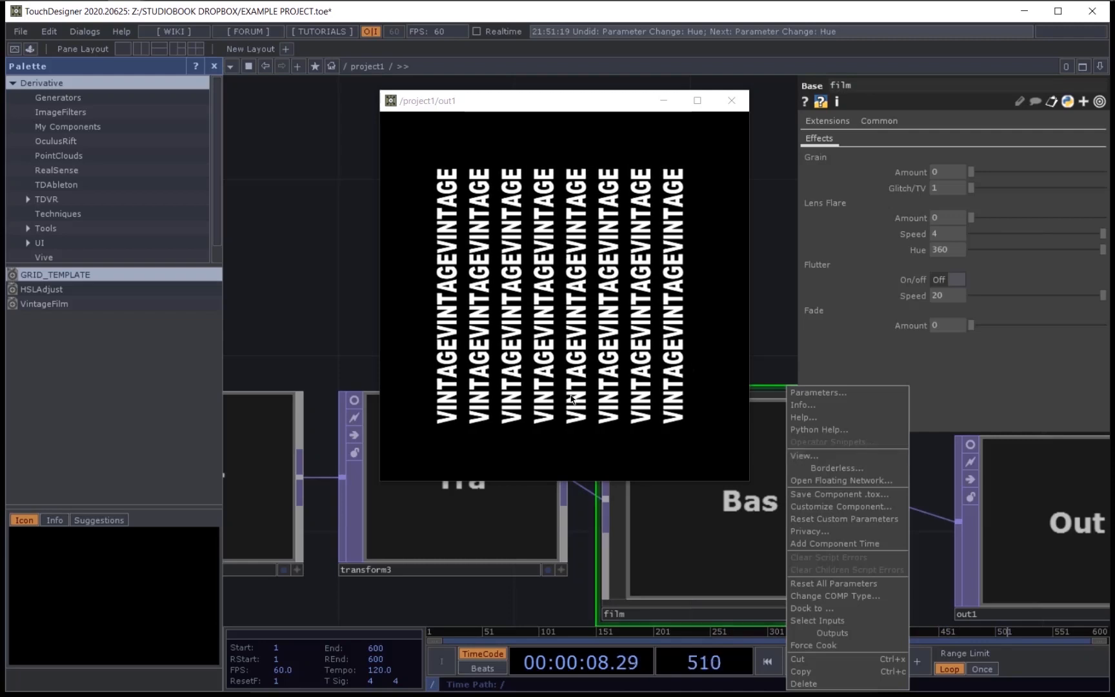
pyautogui.click(316, 323)
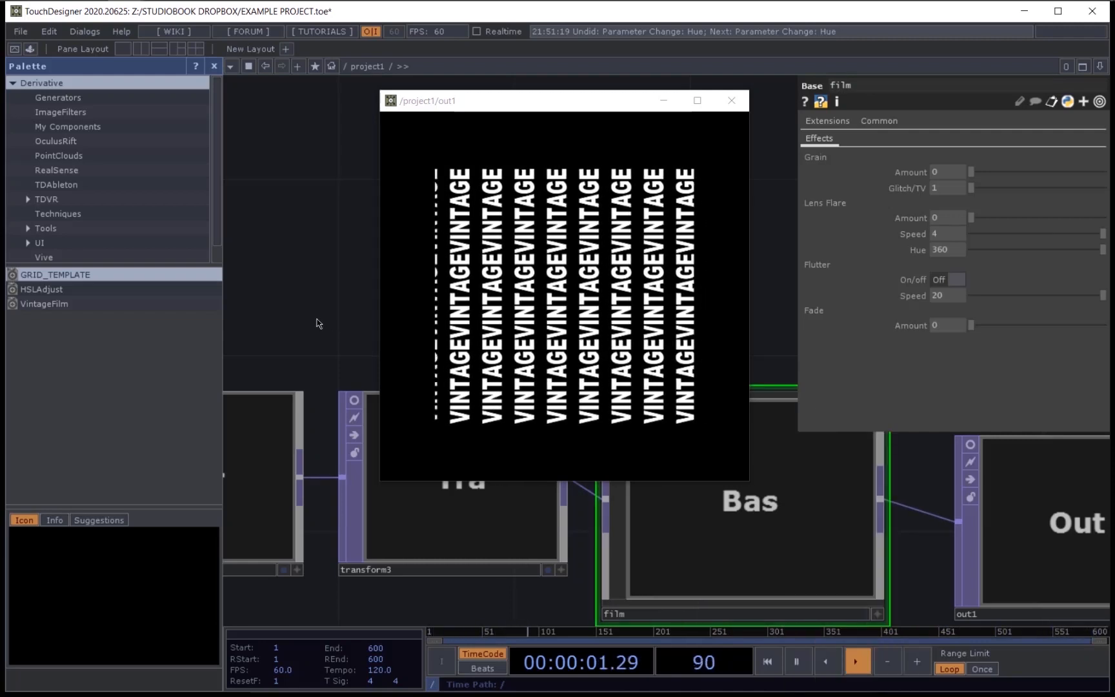
# Step: Look over the effect network inside the film component and return to project1
pyautogui.doubleClick(742, 532)
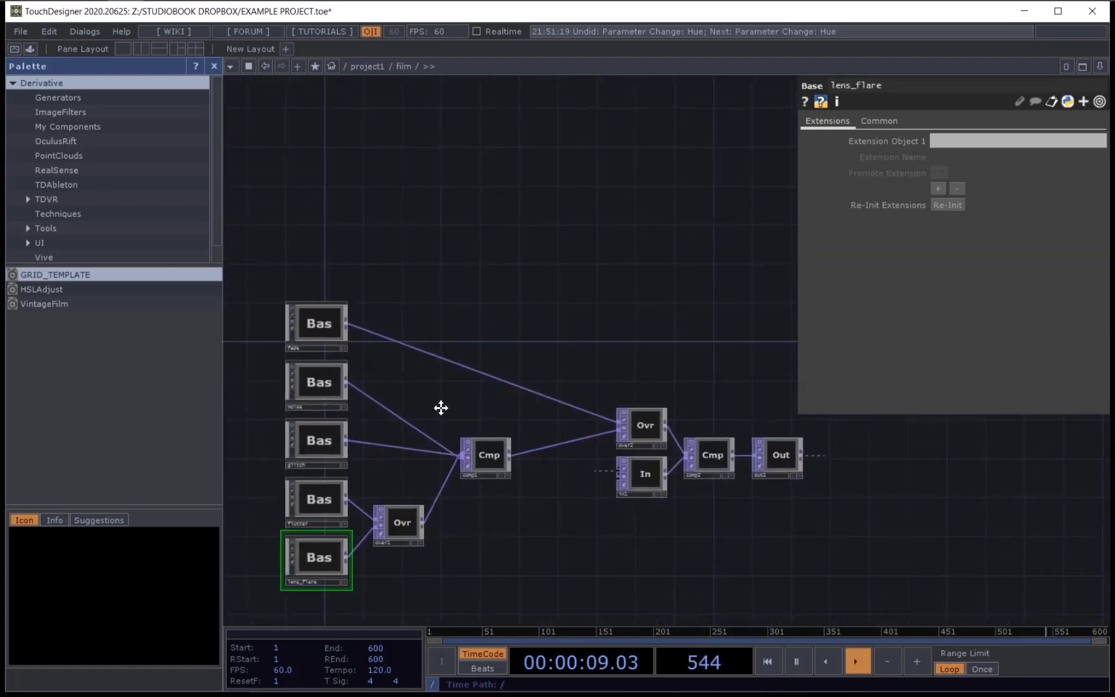
pyautogui.moveTo(440, 406)
pyautogui.mouseDown()
pyautogui.moveTo(425, 408)
pyautogui.moveTo(468, 406)
pyautogui.moveTo(434, 391)
pyautogui.mouseUp()
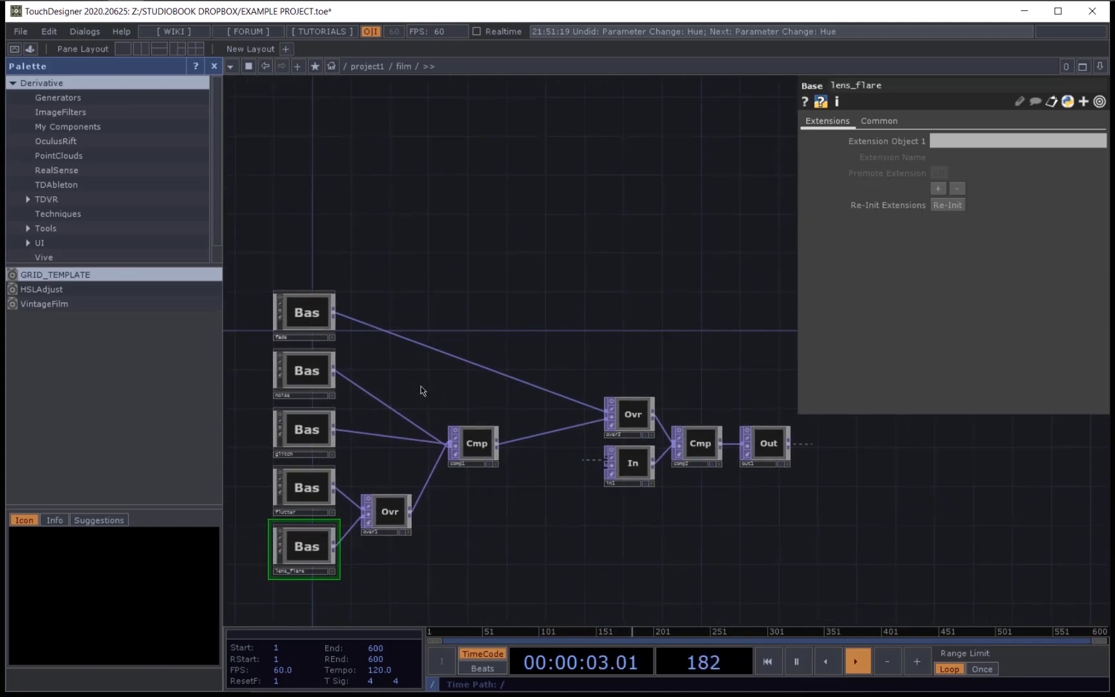
pyautogui.scroll(1, 388, 384)
pyautogui.press('u')
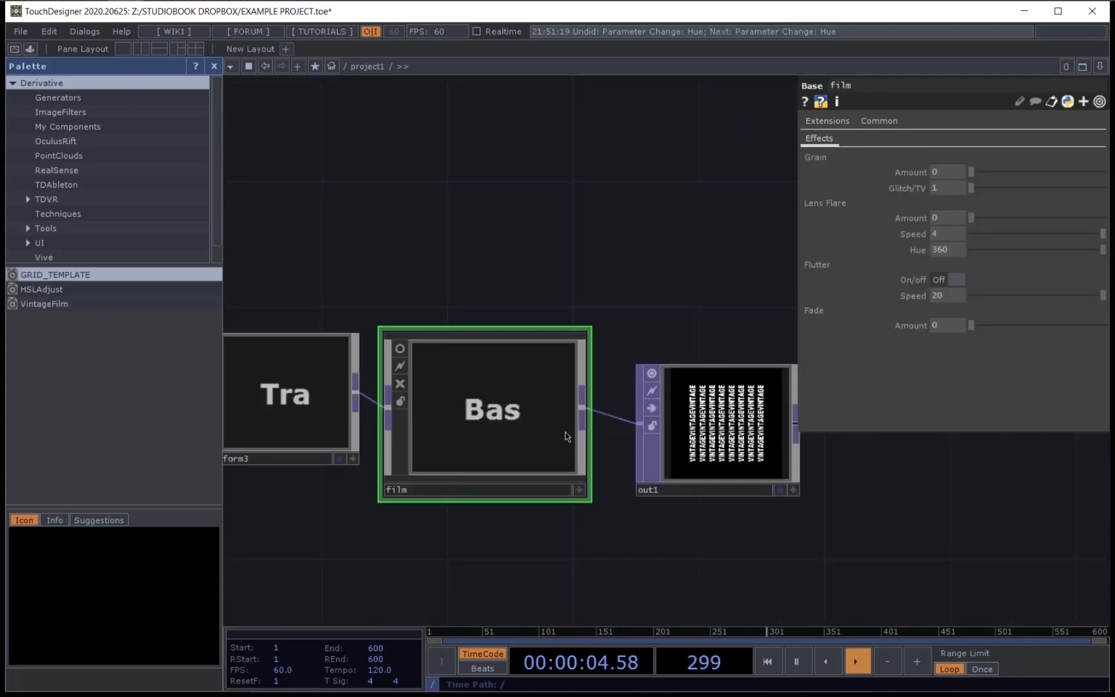